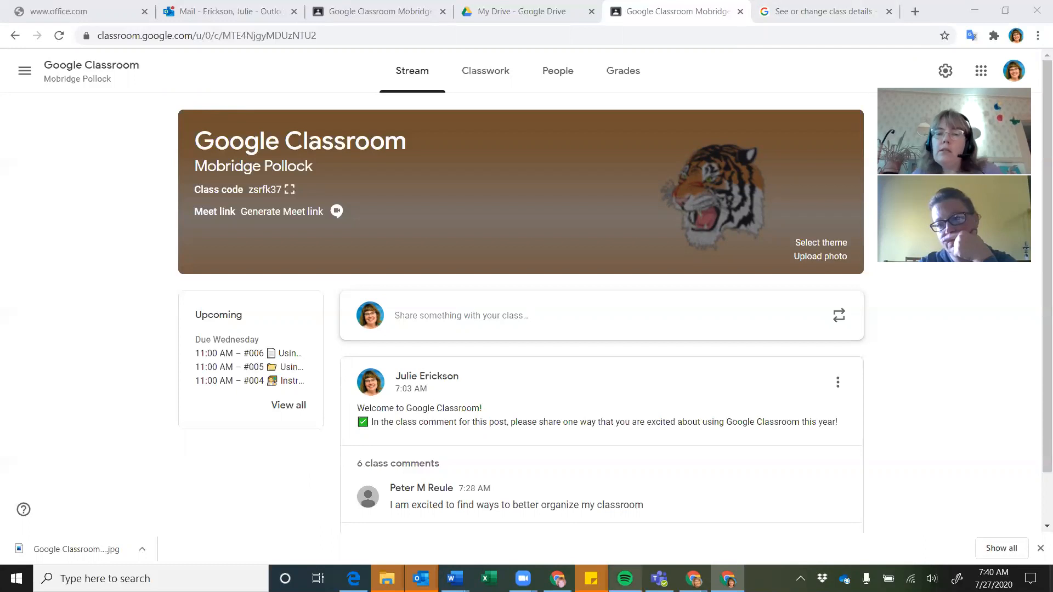
Open a Guest Chrome window, load classroom.google.com and continue to the Classroom sign-in page
click(1016, 35)
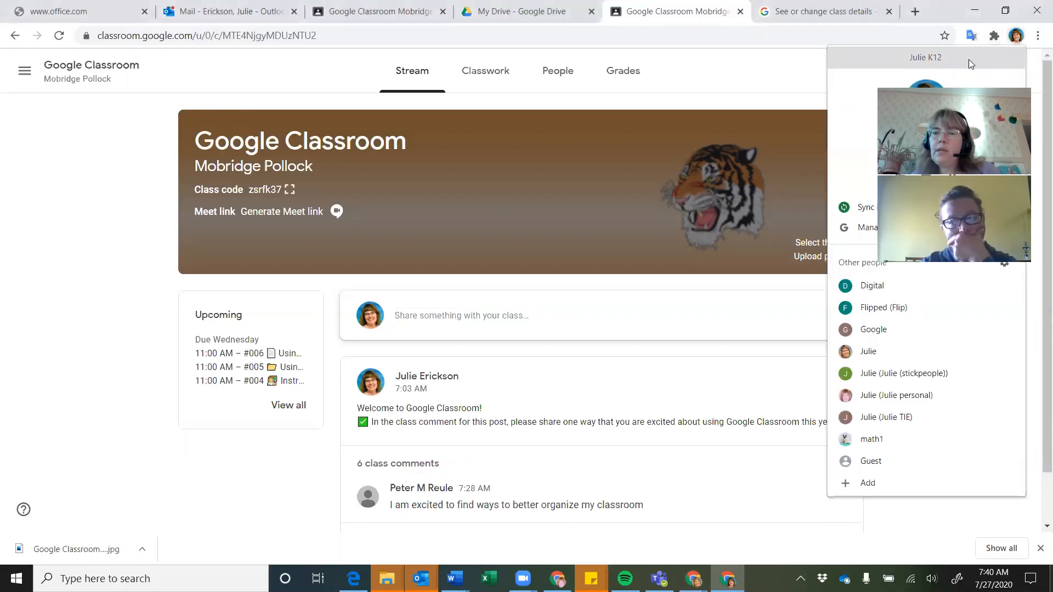
click(864, 462)
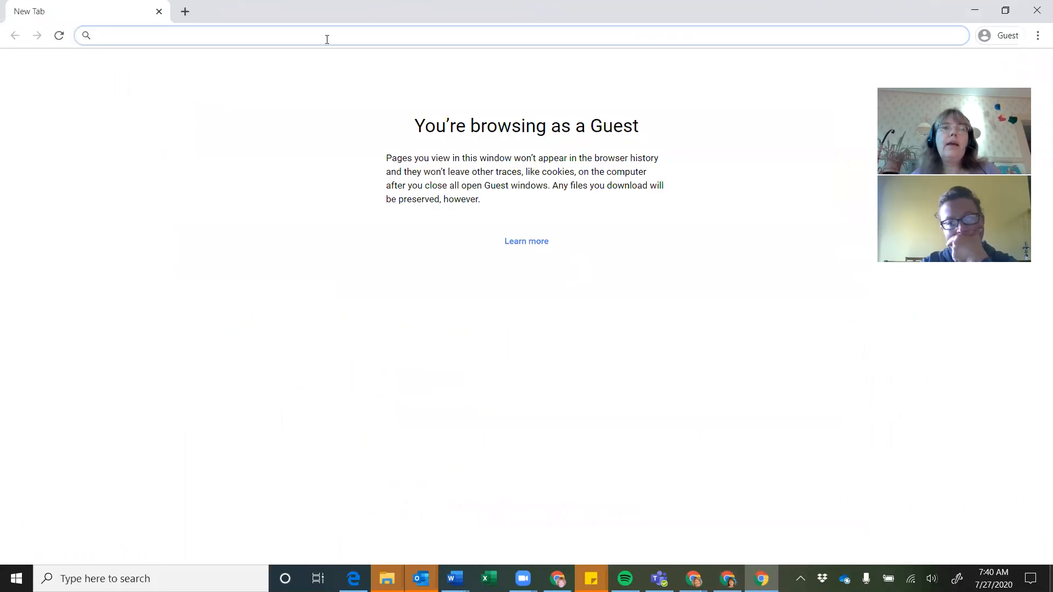
text(clas)
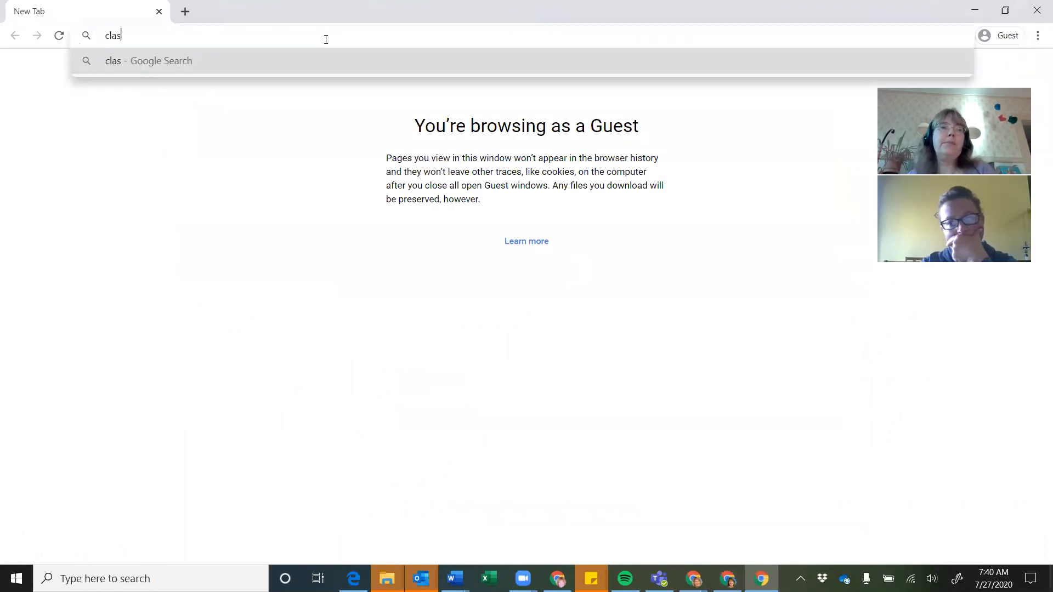
text(sroom.google.com)
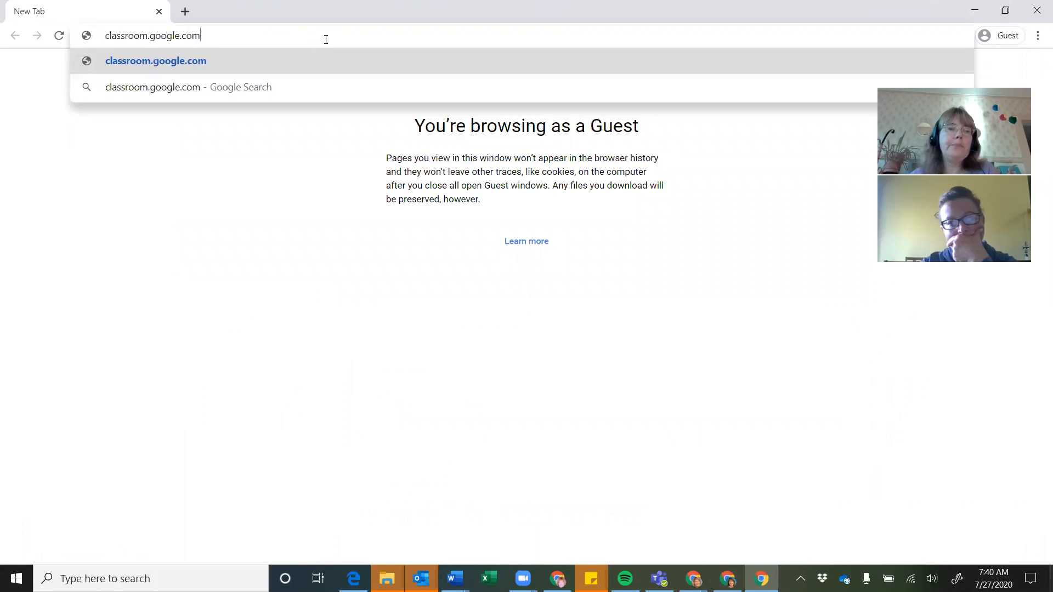
key(Return)
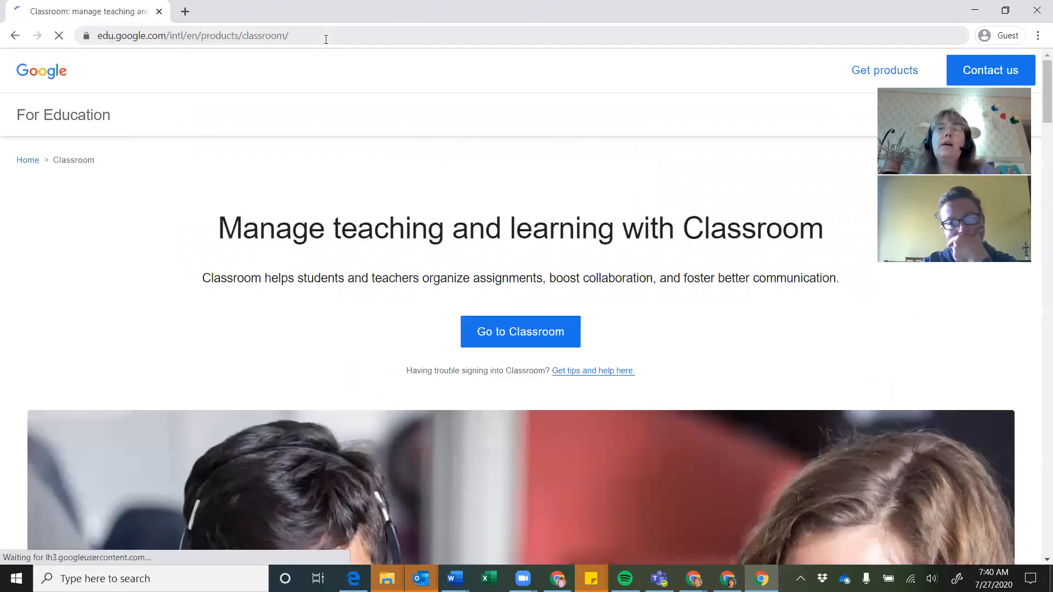
click(512, 340)
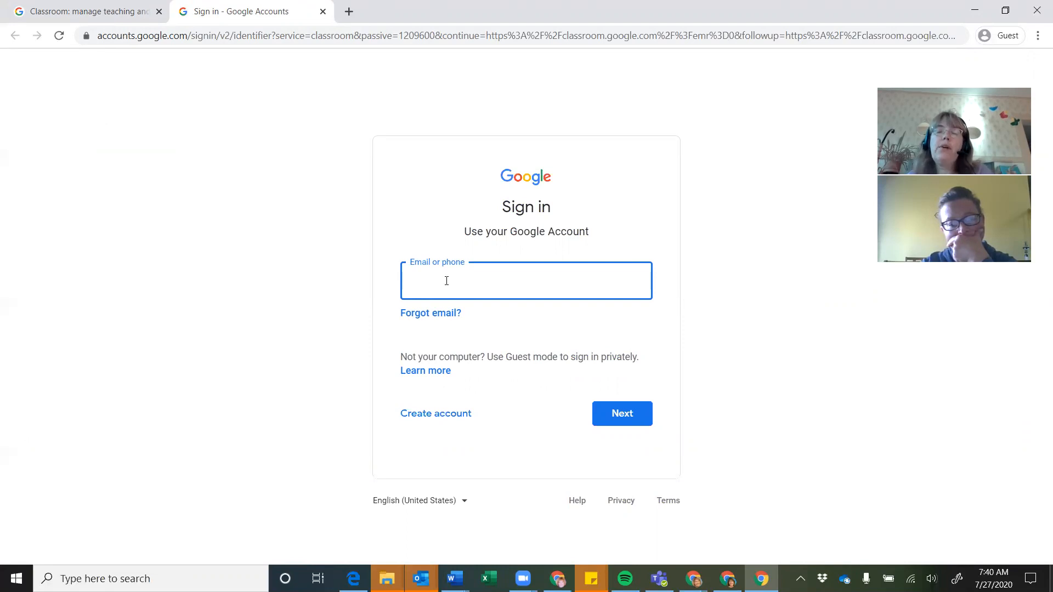
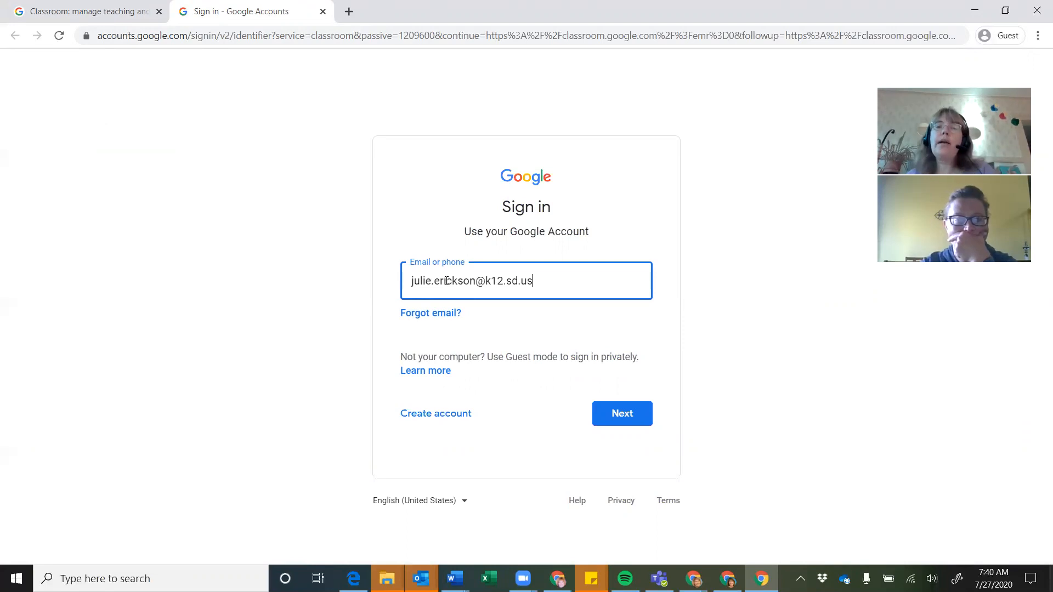
Submit the school account's email address on the Google sign-in page
key(Return)
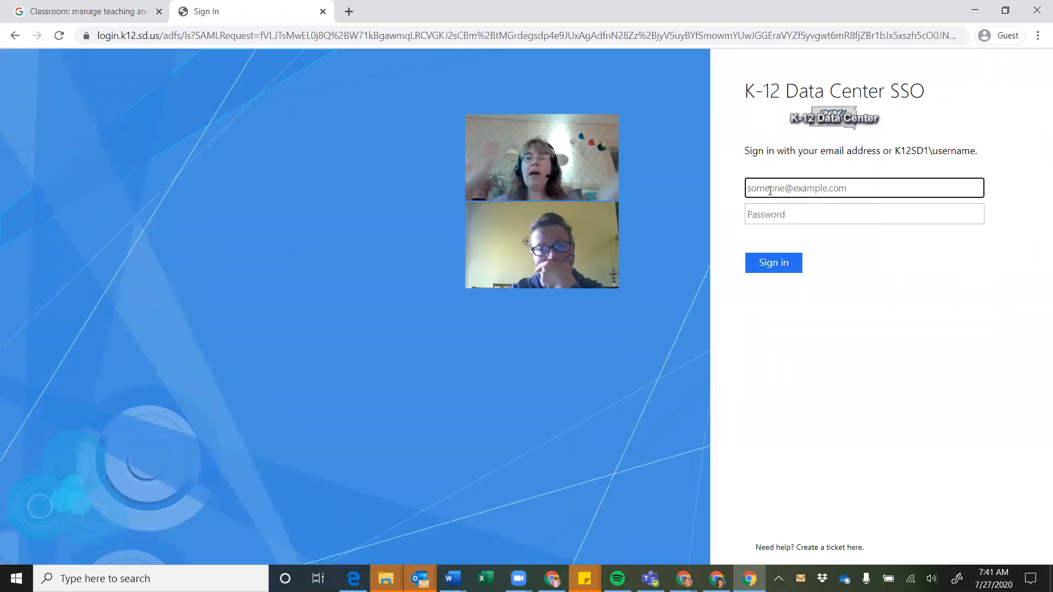
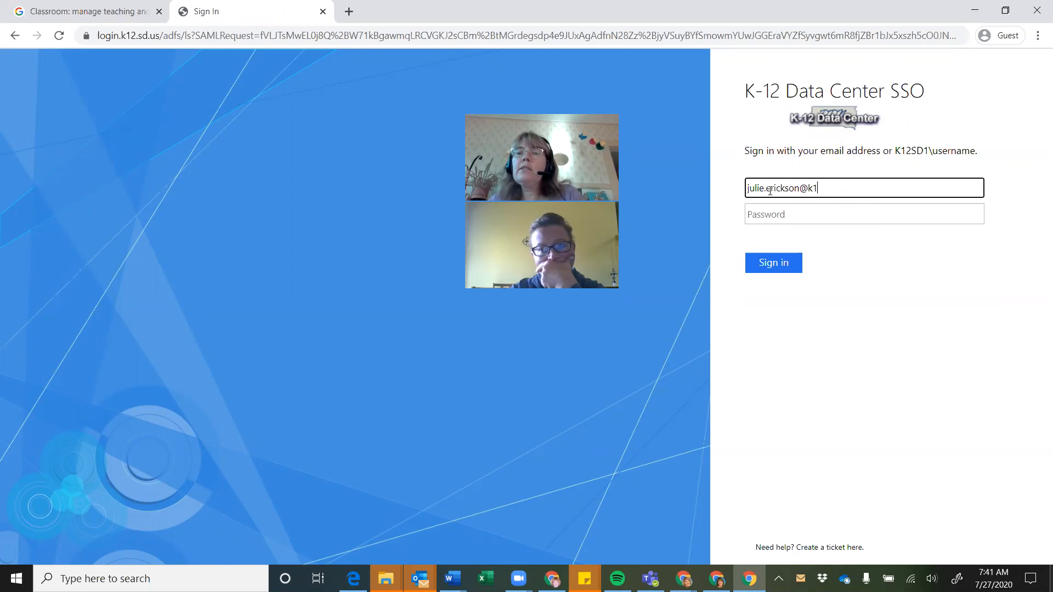
Sign in on the K-12 SSO page with the school email and password, then close the Guest window
key(Tab)
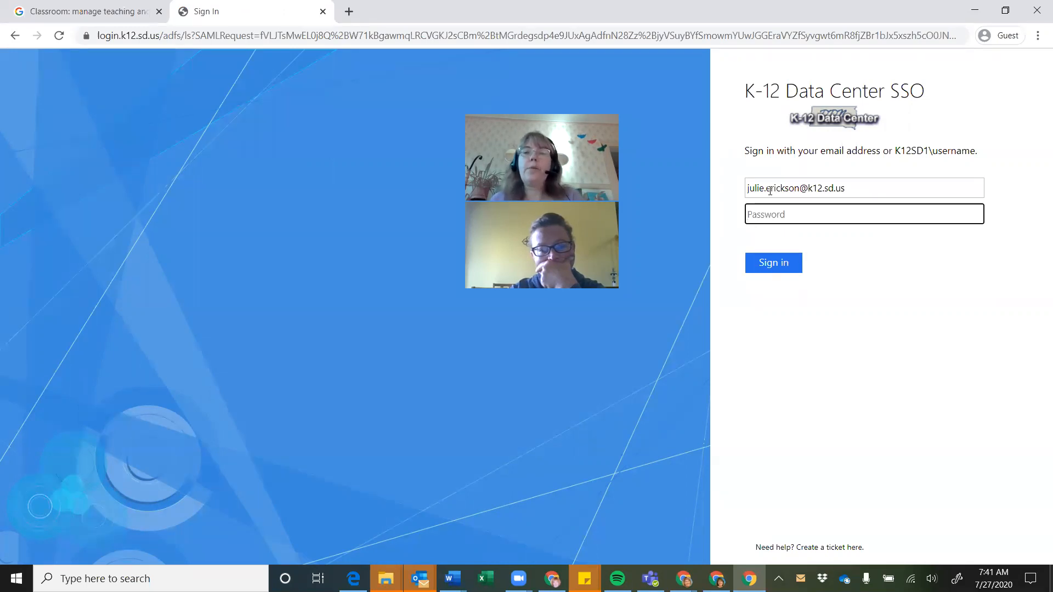
text(•)
key(BackSpace)
text(•••••••••••••)
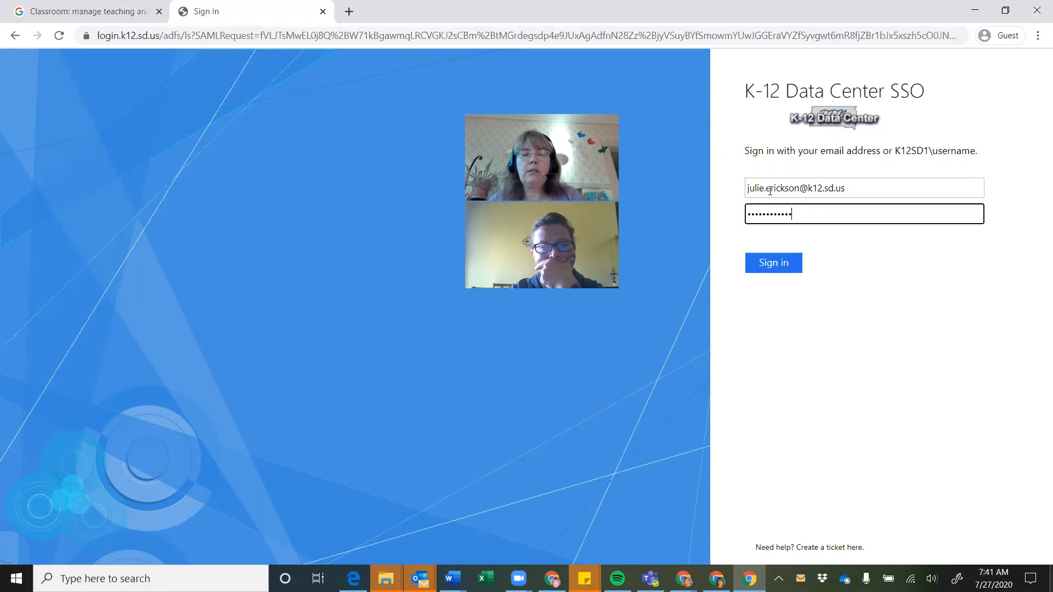
key(Return)
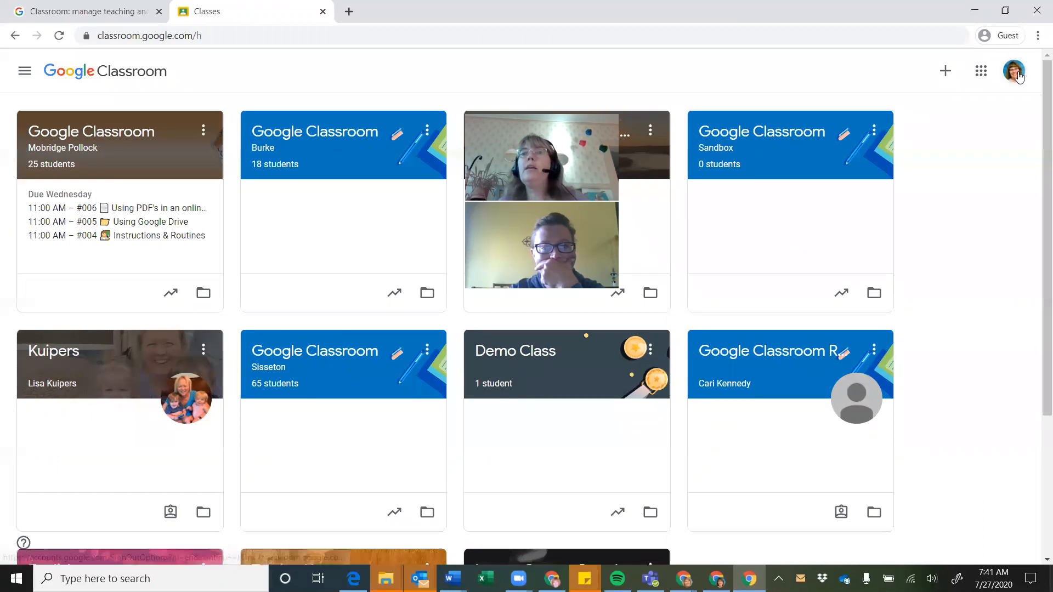
click(1037, 11)
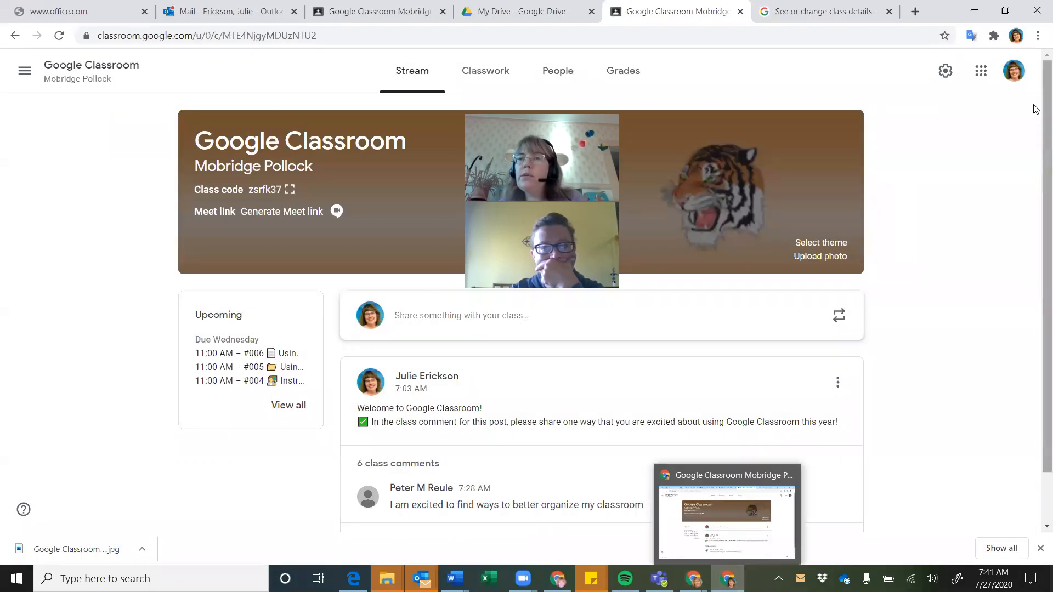
Open another Guest Chrome window and load classroom.google.com
click(1017, 35)
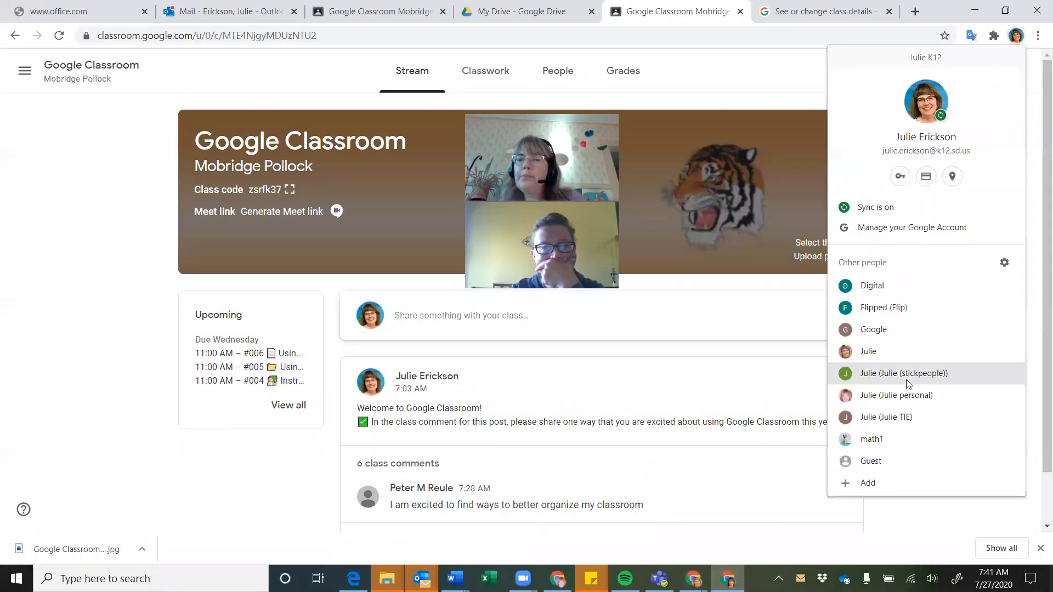
click(863, 467)
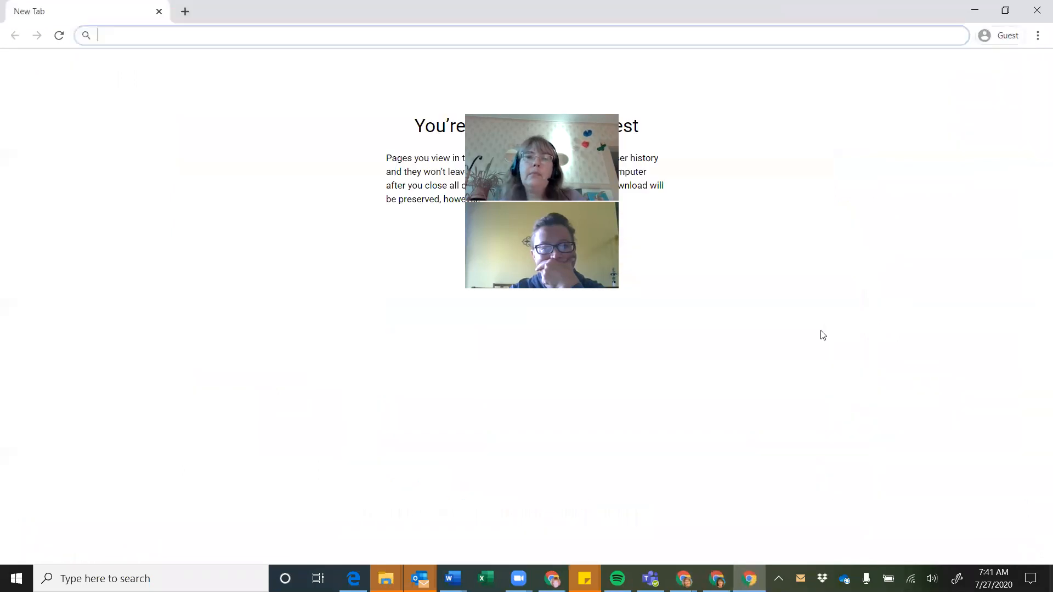
text(classroom)
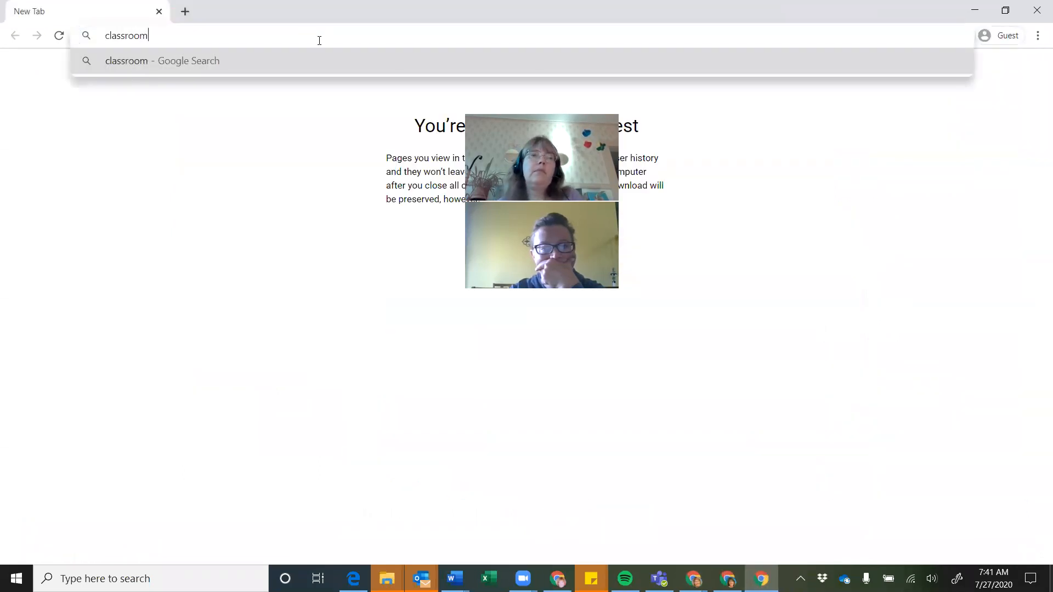
text(.google.com)
key(Return)
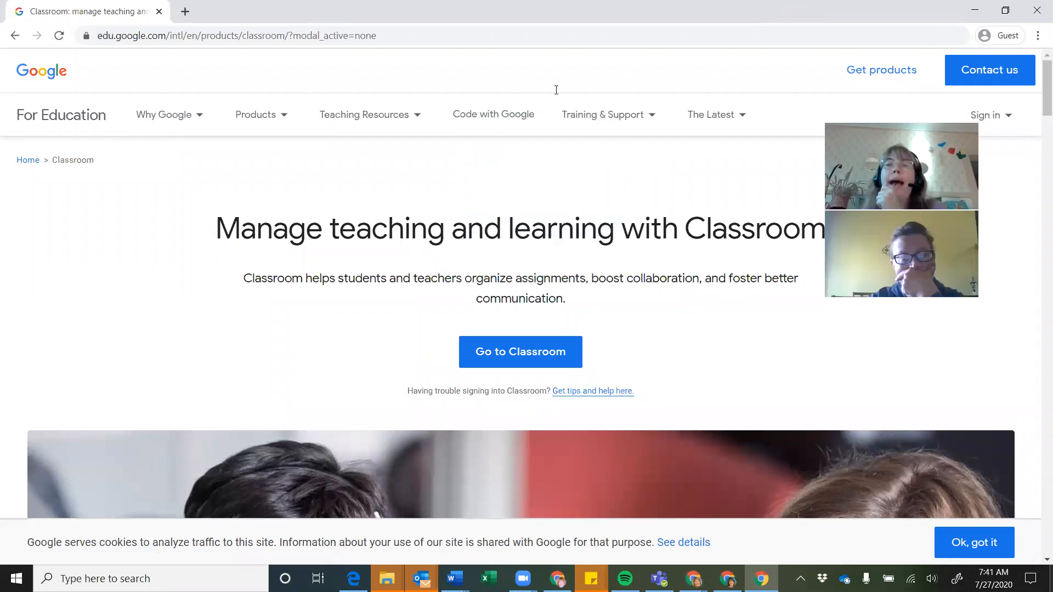
Sign in to Classroom with the second account's email and password
click(1007, 35)
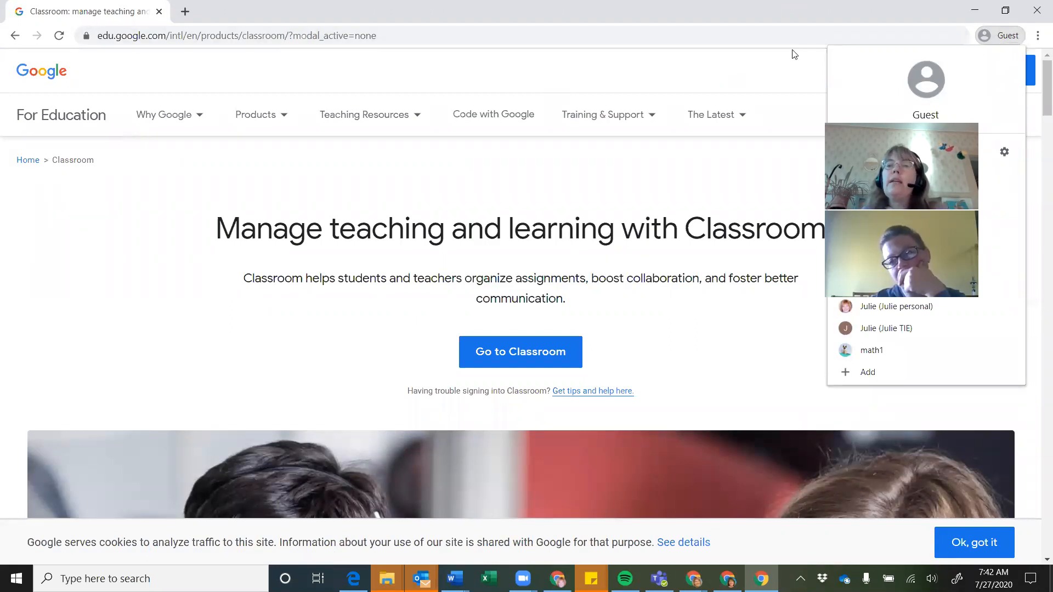
click(517, 356)
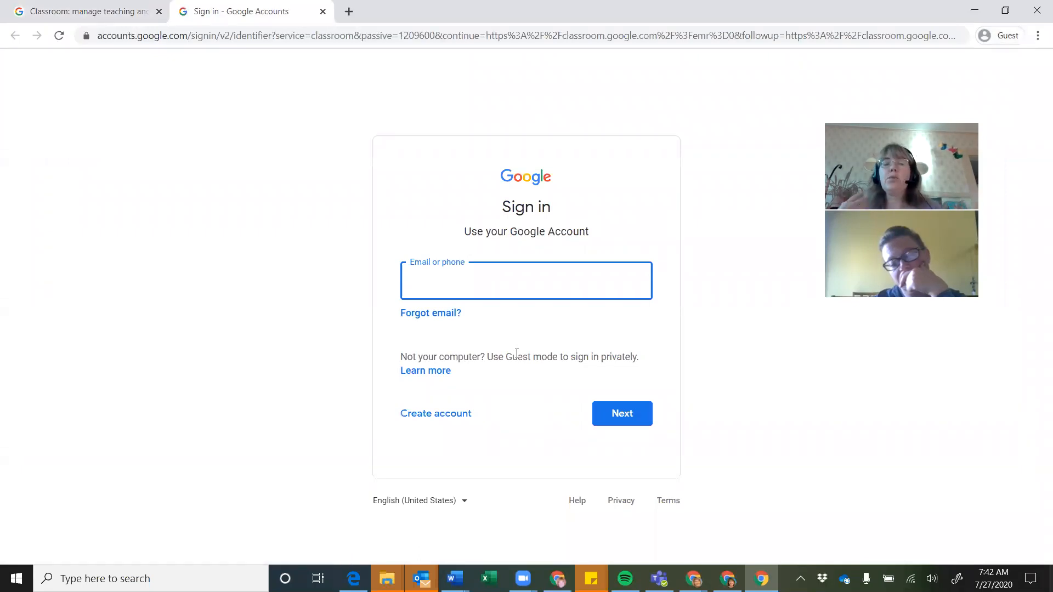
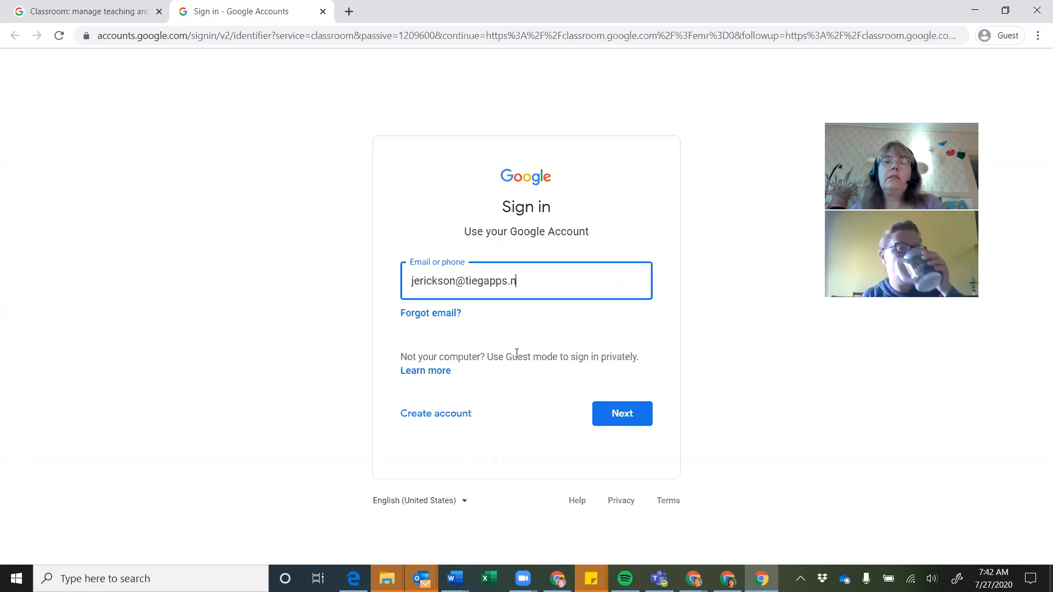
key(Return)
text(••••••••)
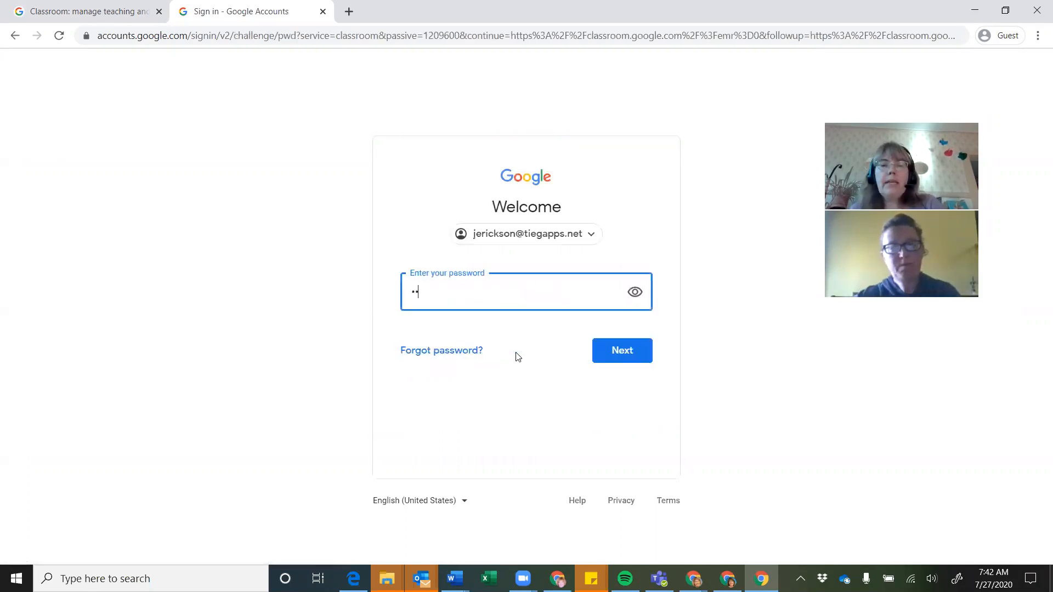
key(Return)
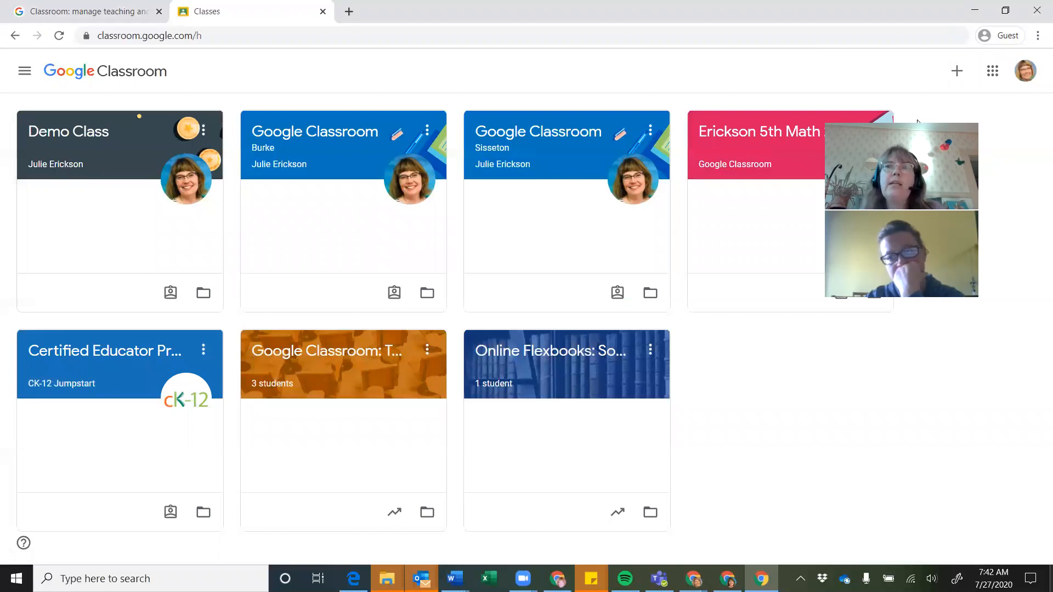
drag(850, 108, 919, 125)
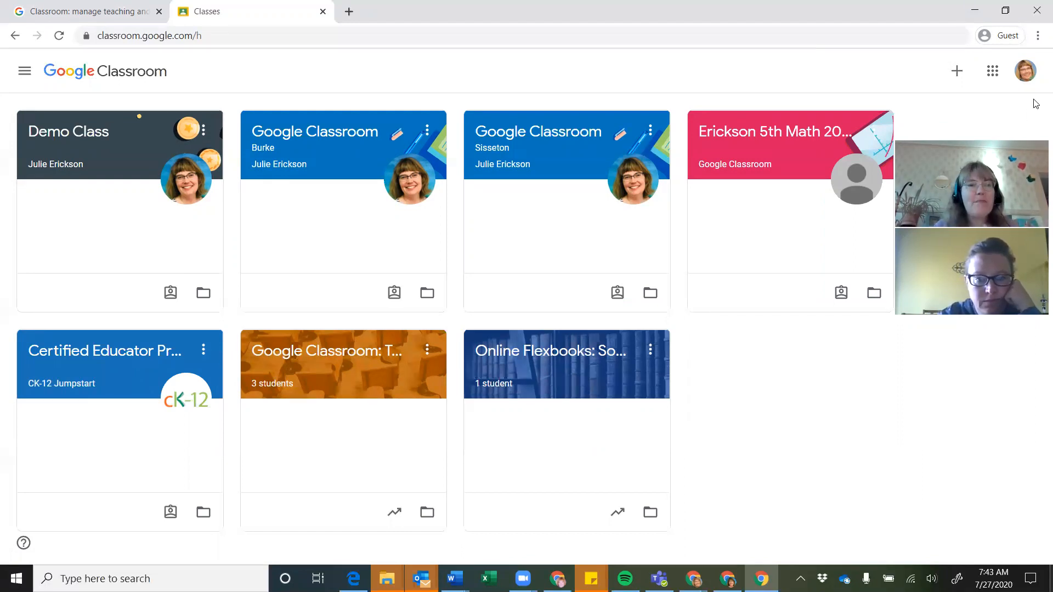
Bring up the Join class / Create class menu from the + button on the Classes page
click(957, 72)
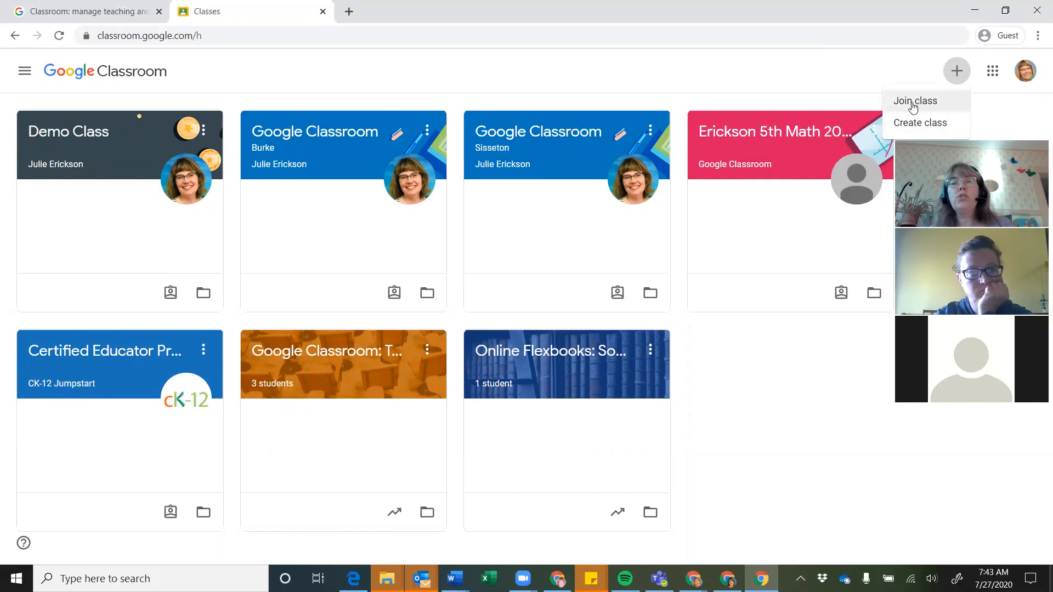
click(913, 104)
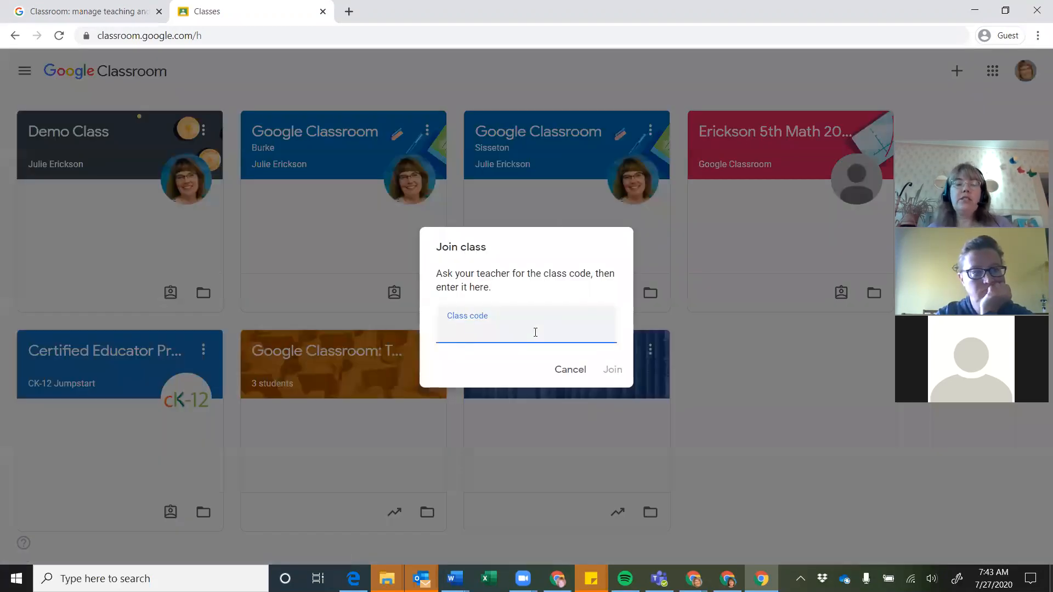
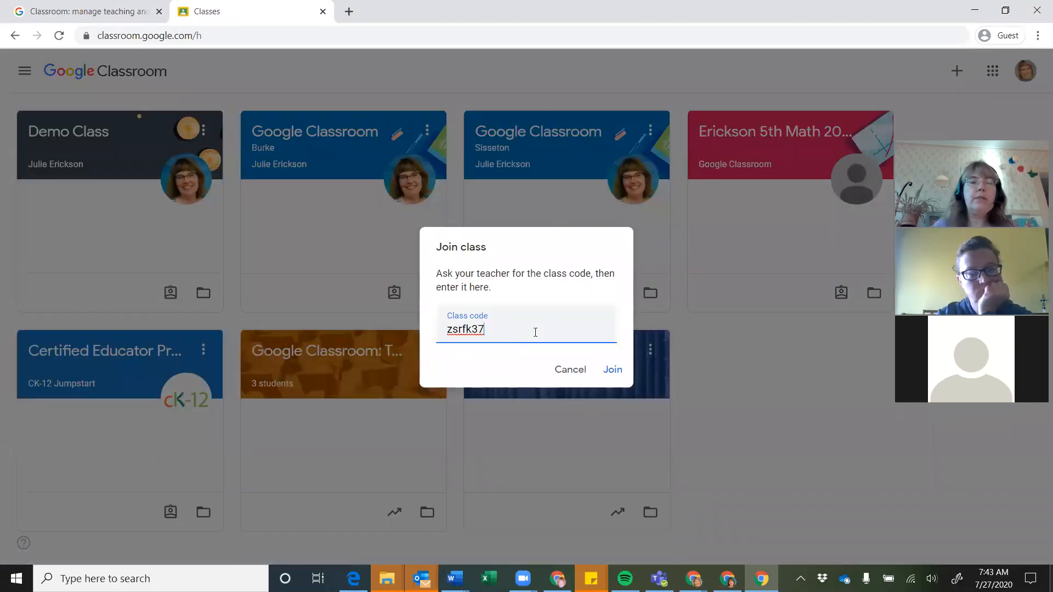
click(612, 370)
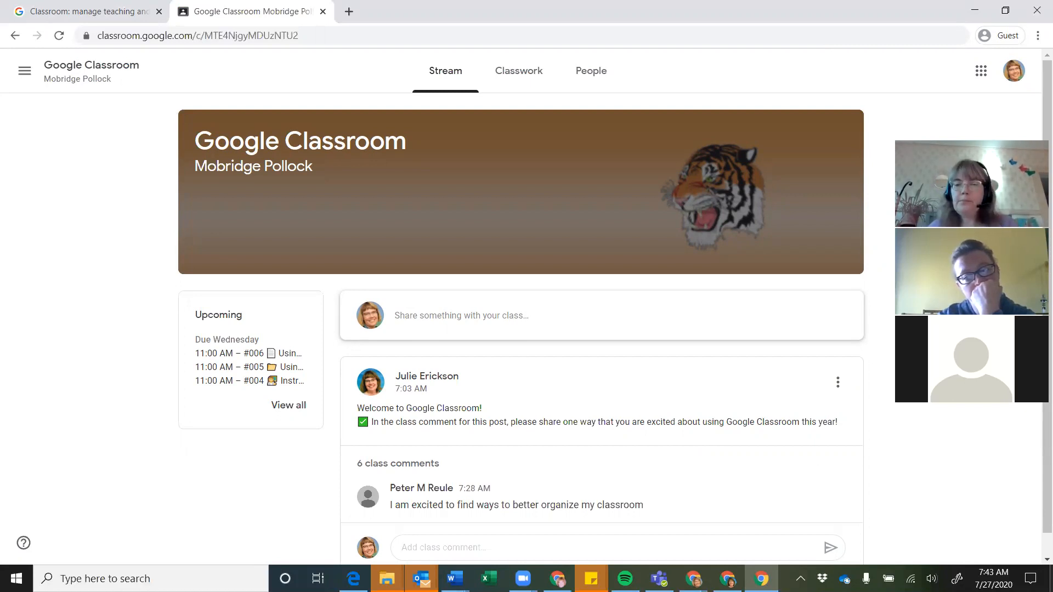
mouse_move(727, 579)
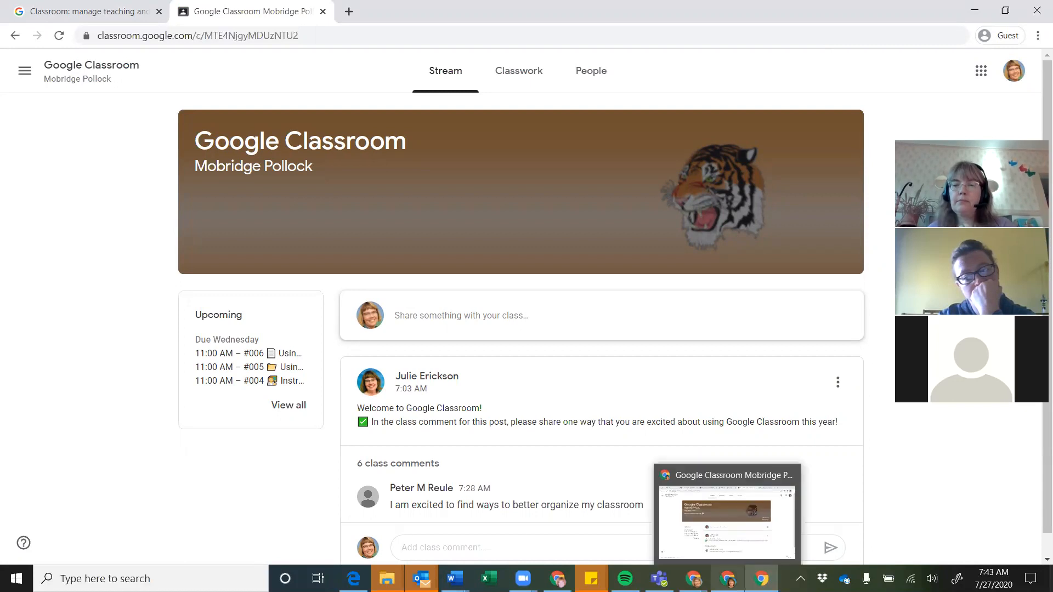
click(676, 539)
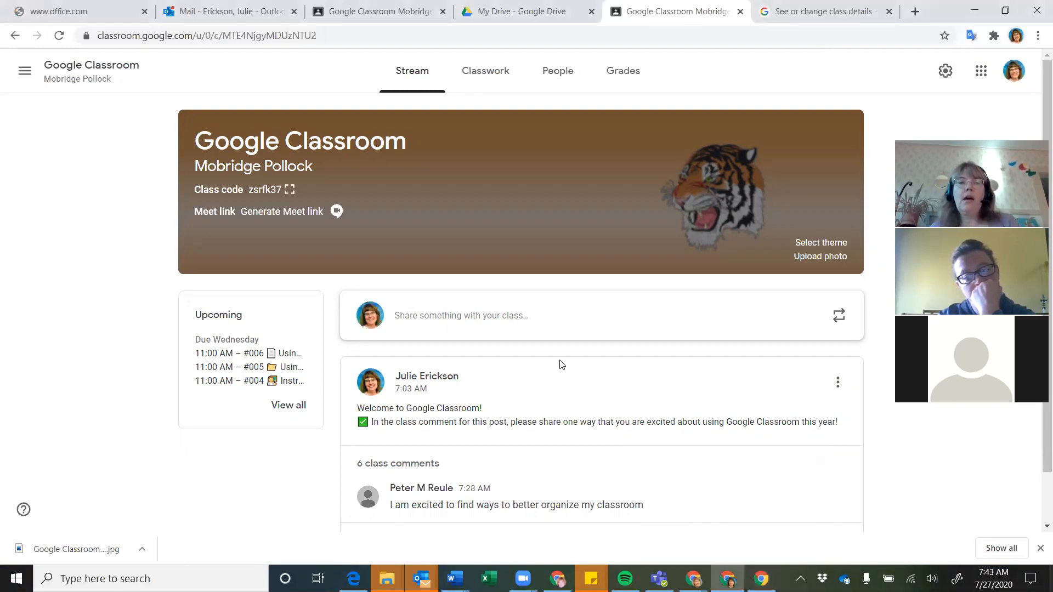
scroll(562, 365, down, 1)
scroll(563, 364, up, 1)
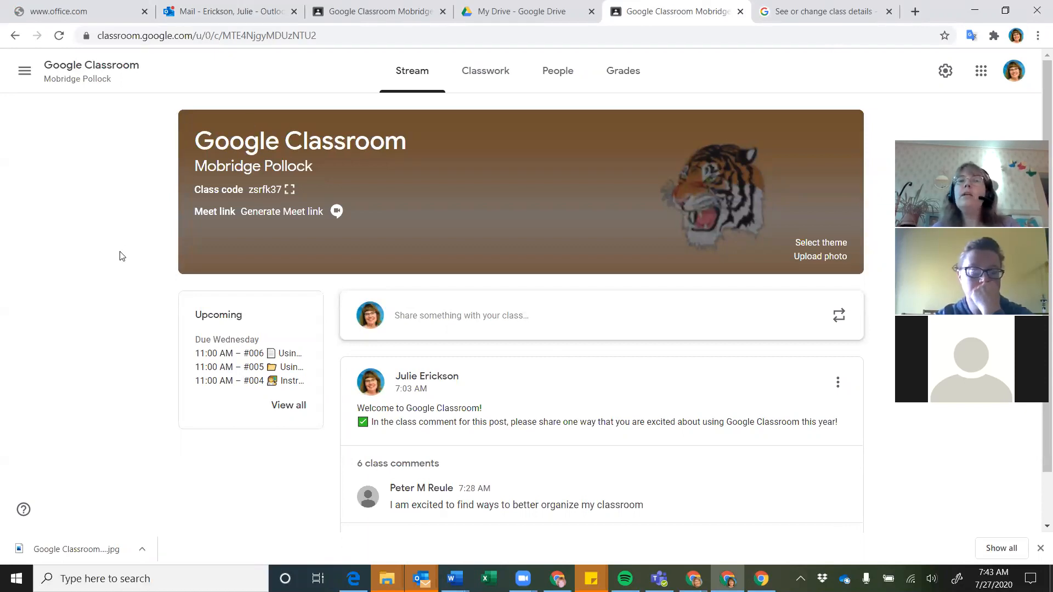
click(475, 97)
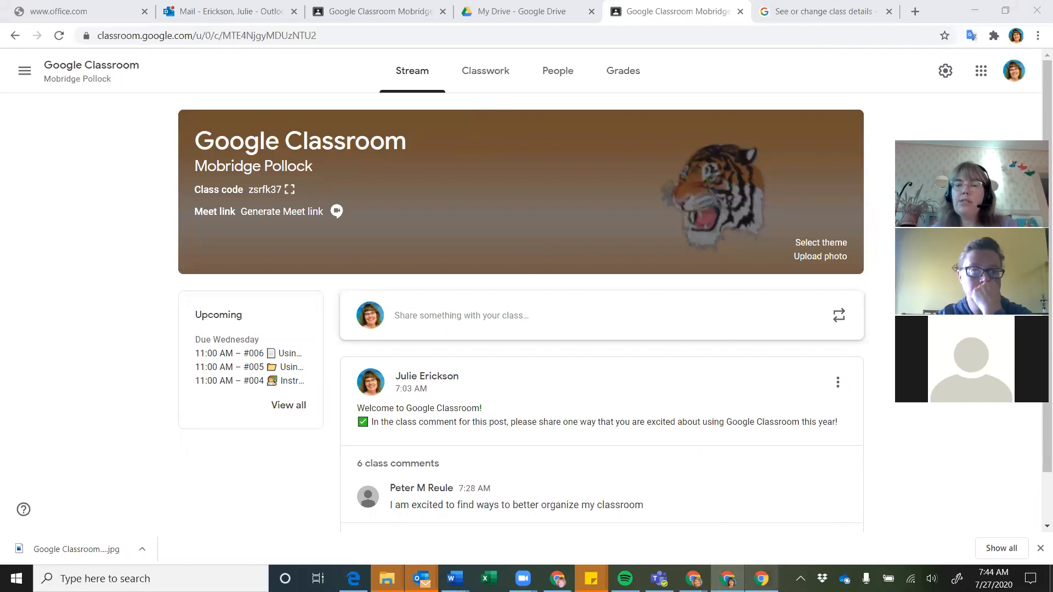
click(761, 579)
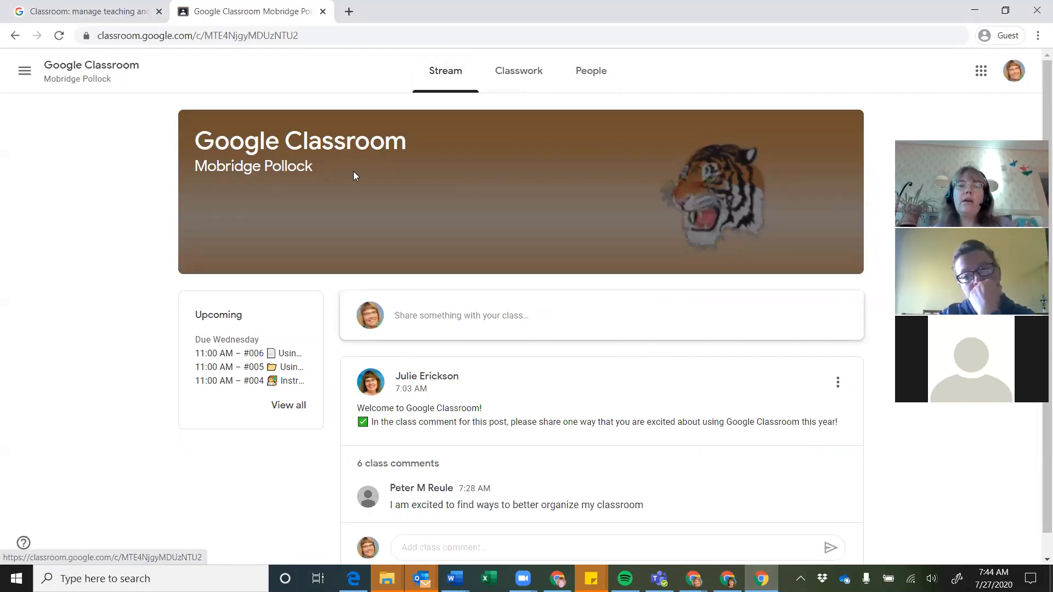
scroll(526, 439, down, 1)
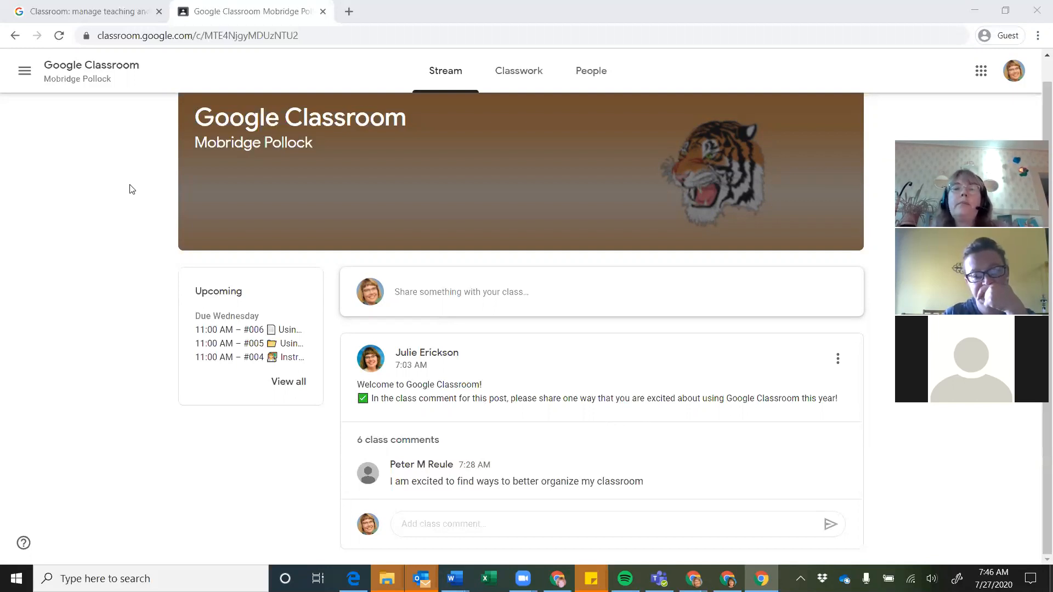
click(526, 73)
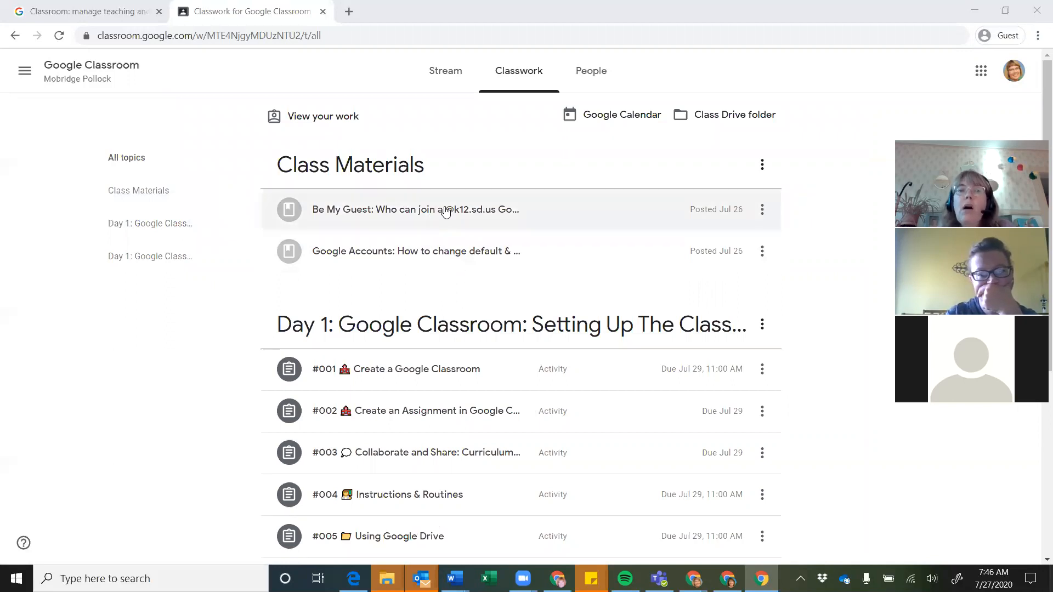
Scroll through the Classwork list's Class Materials and Day 1 assignments, then view People
scroll(438, 285, down, 2)
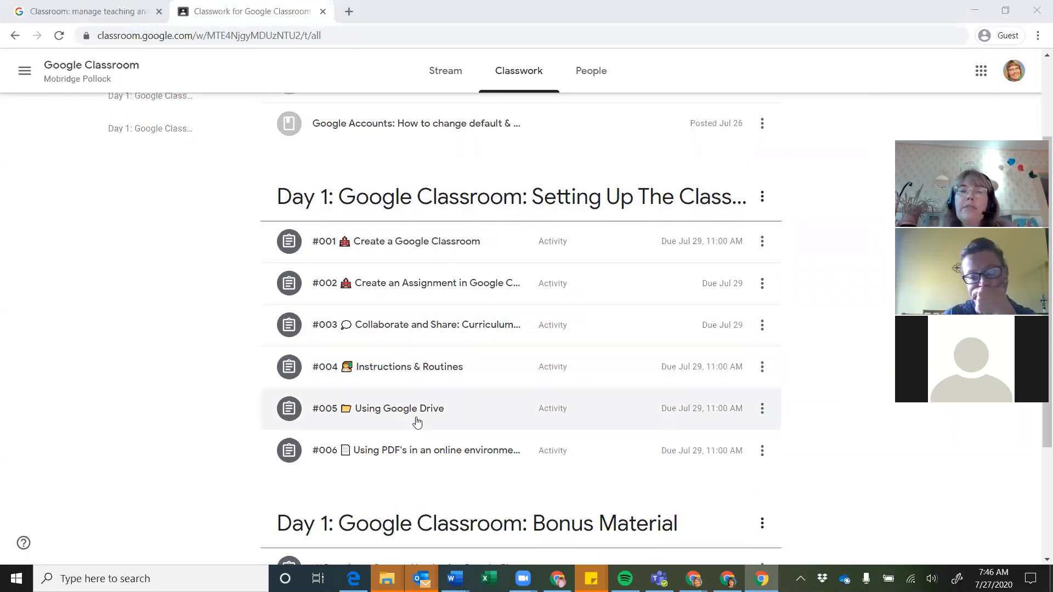
scroll(411, 239, down, 3)
scroll(411, 241, up, 5)
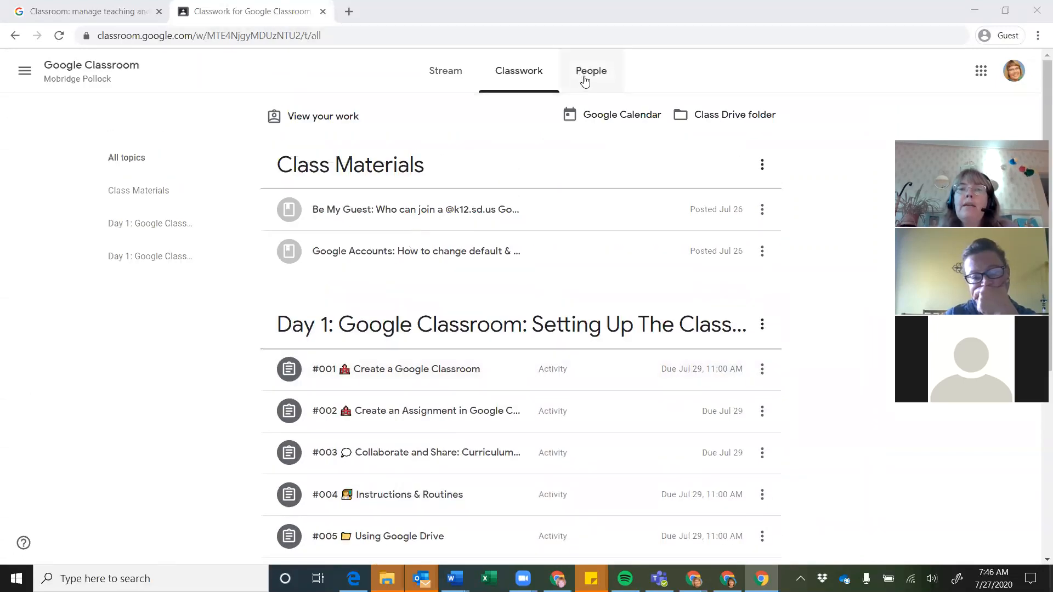
click(585, 80)
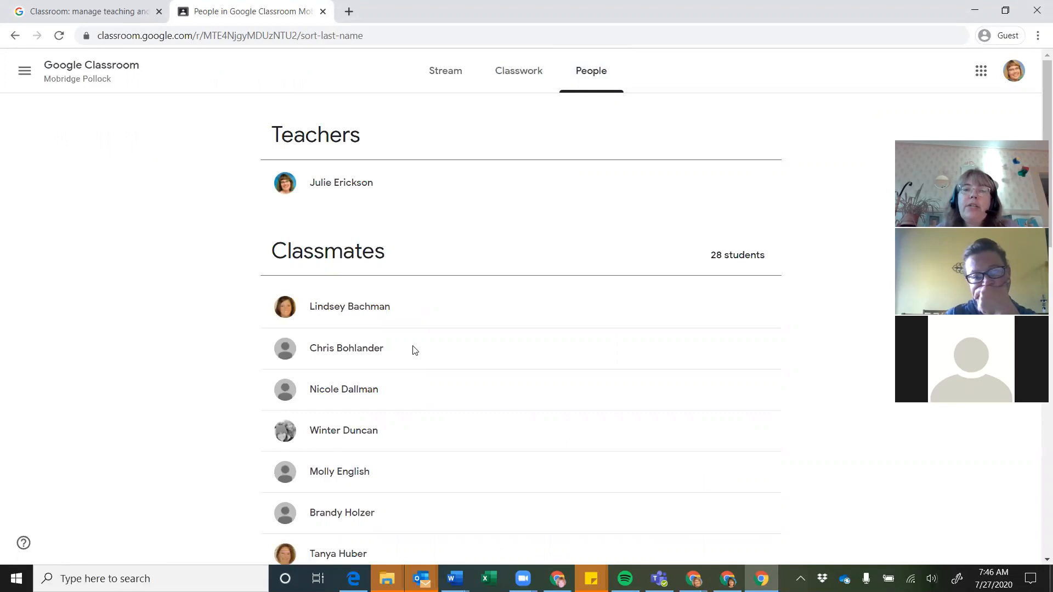
Scan the People roster, return to Classwork, then switch to the teacher's Chrome window
scroll(415, 351, down, 10)
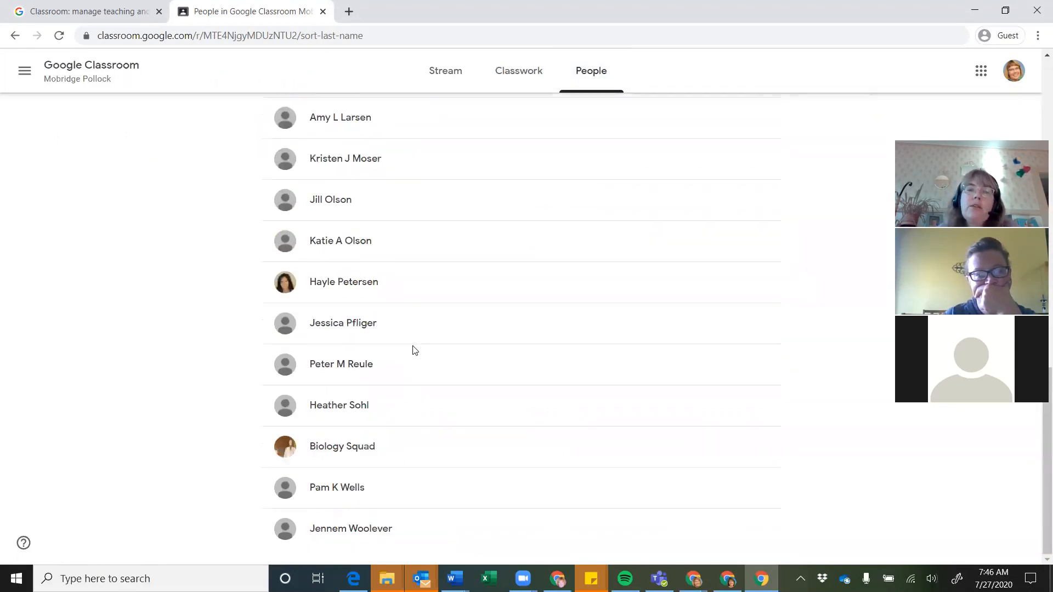
scroll(415, 351, up, 15)
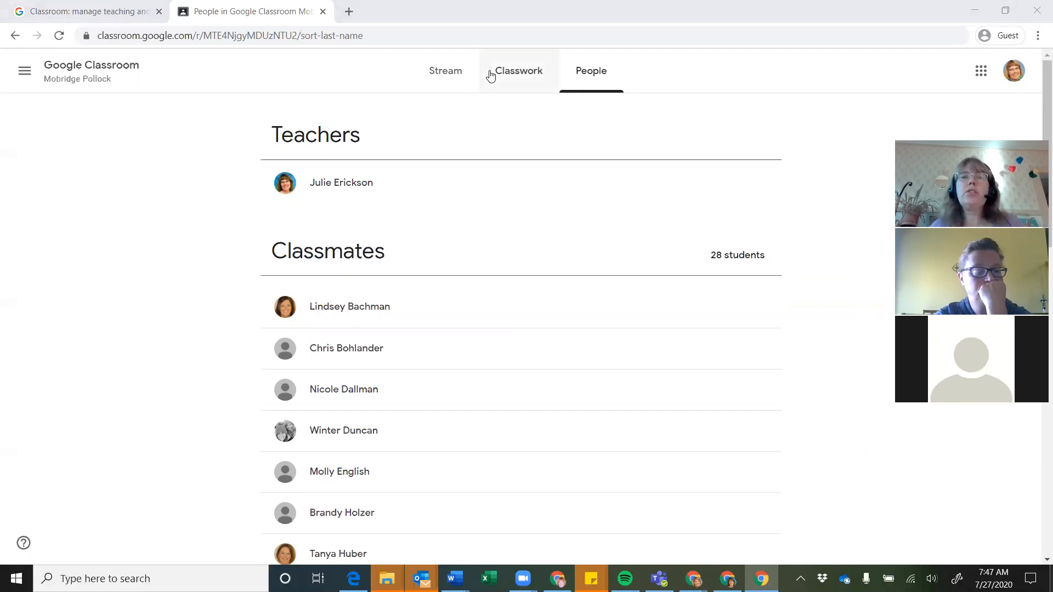
click(508, 75)
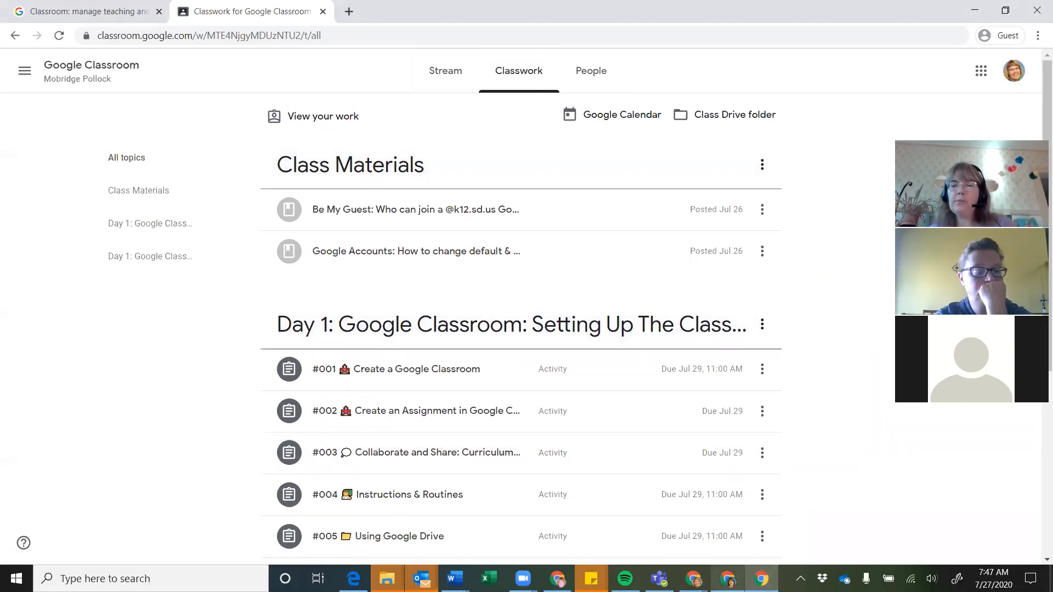
mouse_move(728, 579)
click(735, 494)
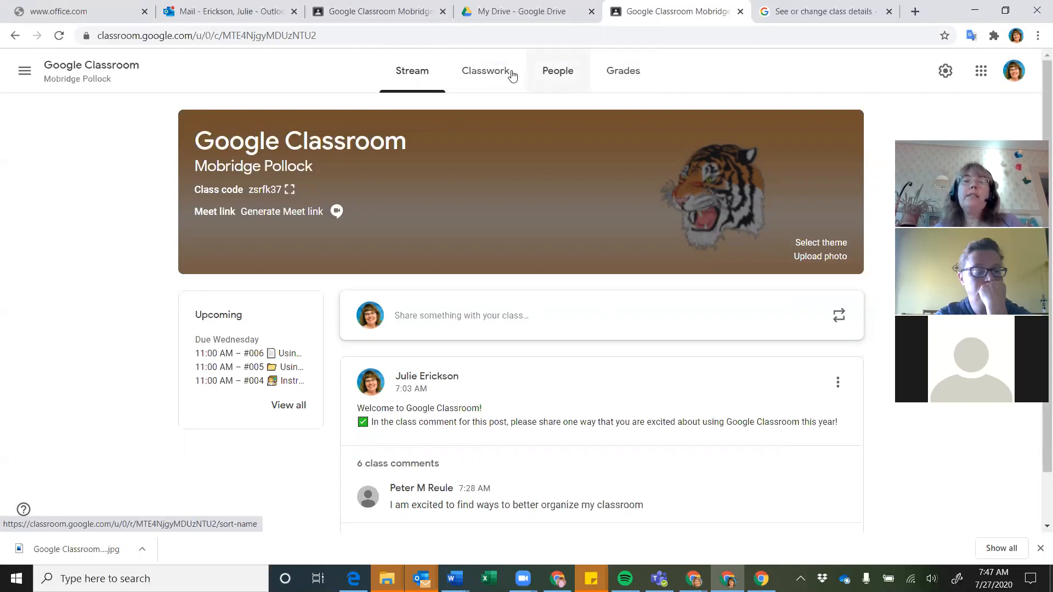
On the Classes overview, move the Sandbox card into third place ahead of Code.org
click(25, 71)
click(58, 82)
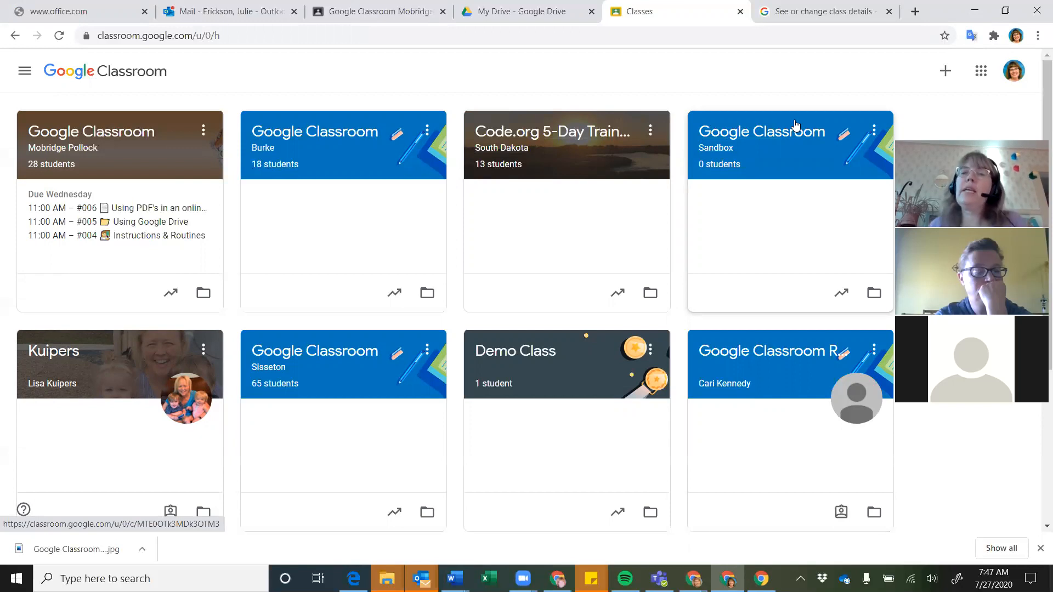
drag(766, 134, 586, 137)
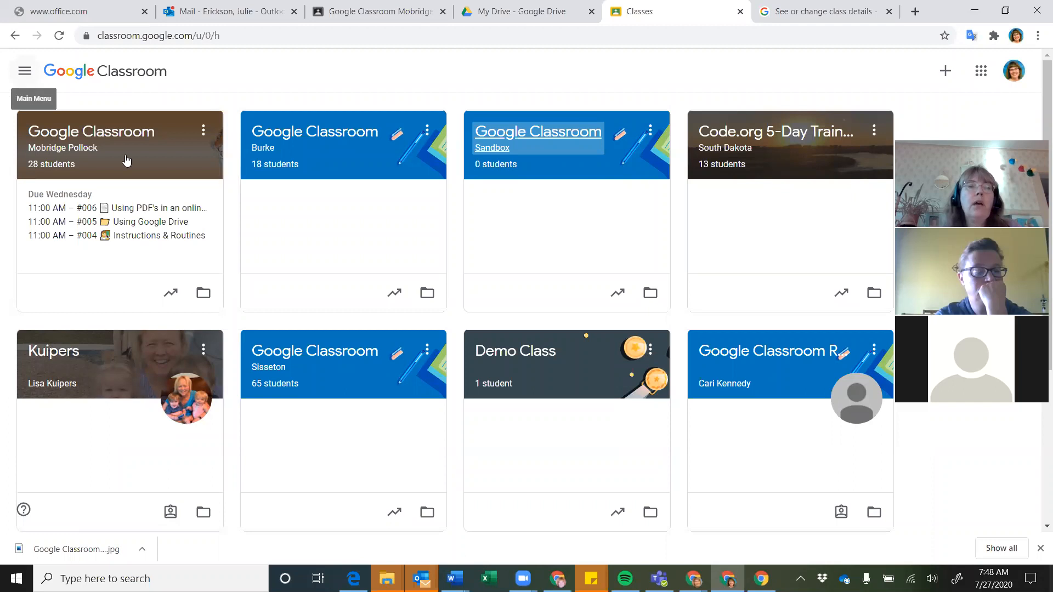
click(942, 78)
Create a class named 'Demo Class' with section 'Mobridge Pollock'
click(895, 129)
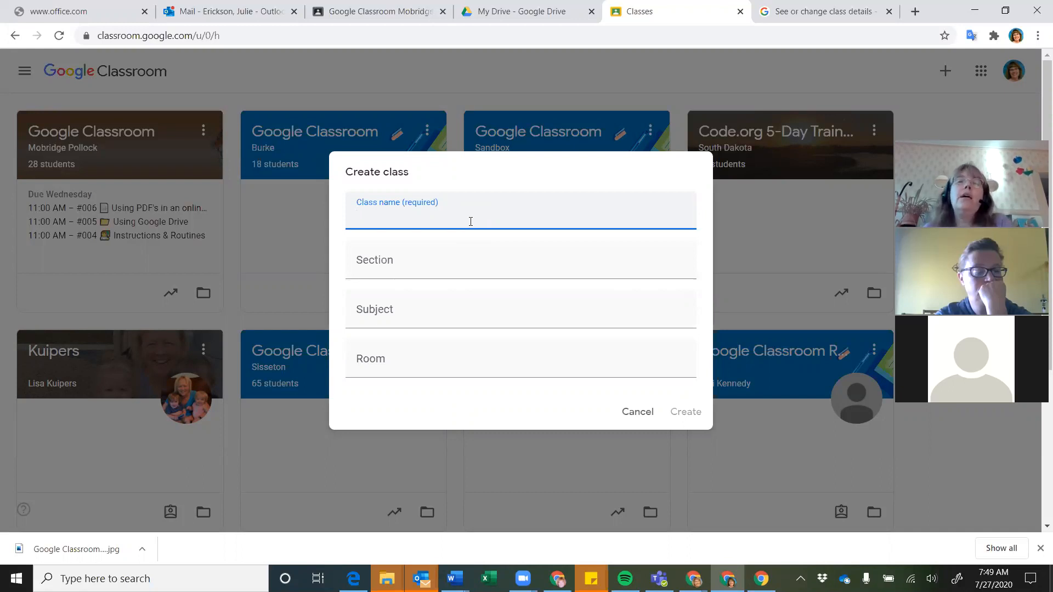
text(Demo Class)
key(Tab)
text(Mobri)
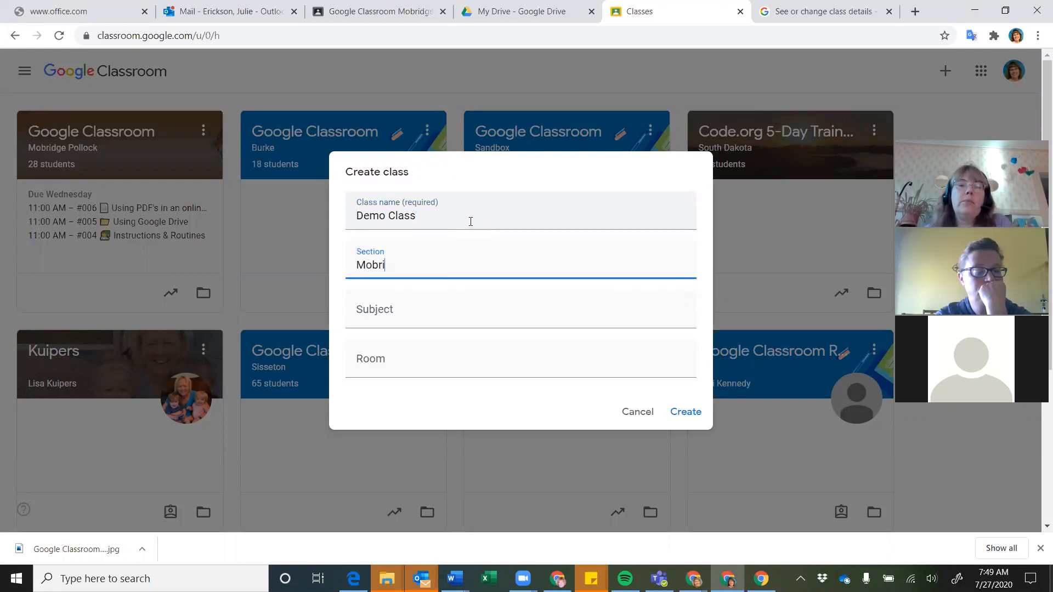
text(dge)
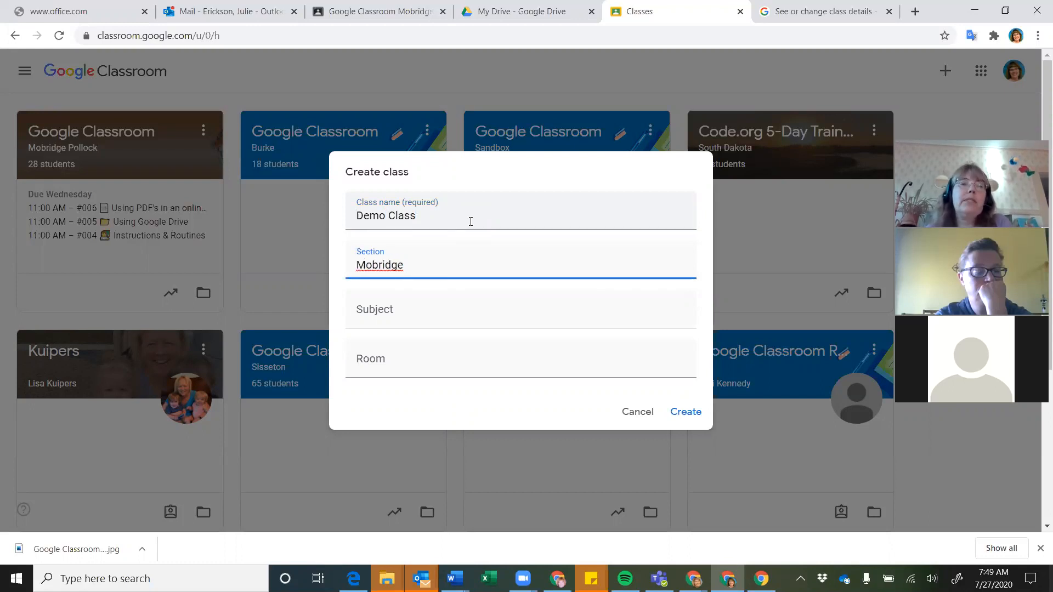
text( Pollock)
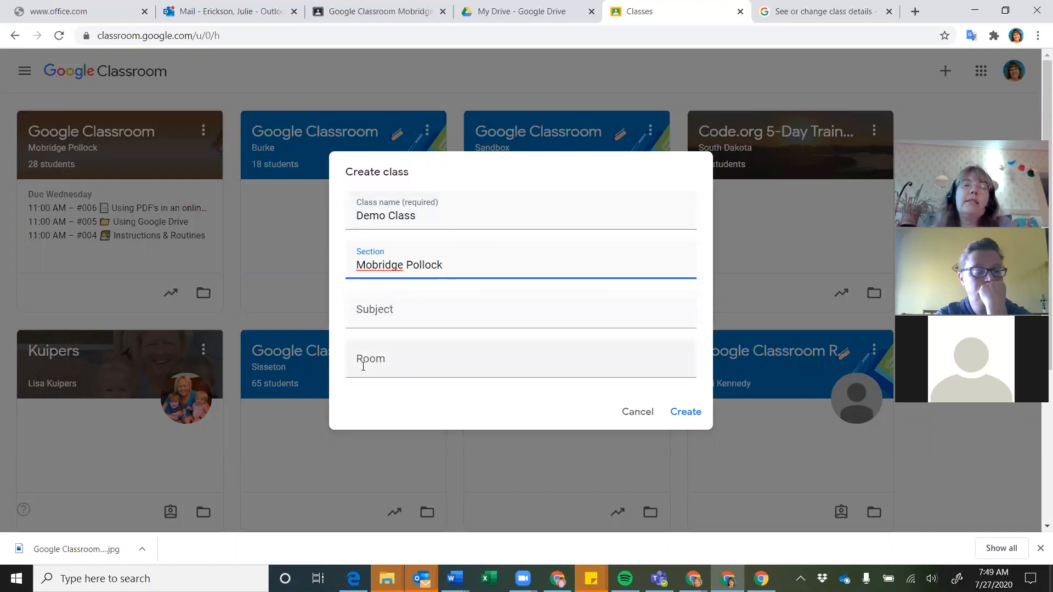
click(695, 417)
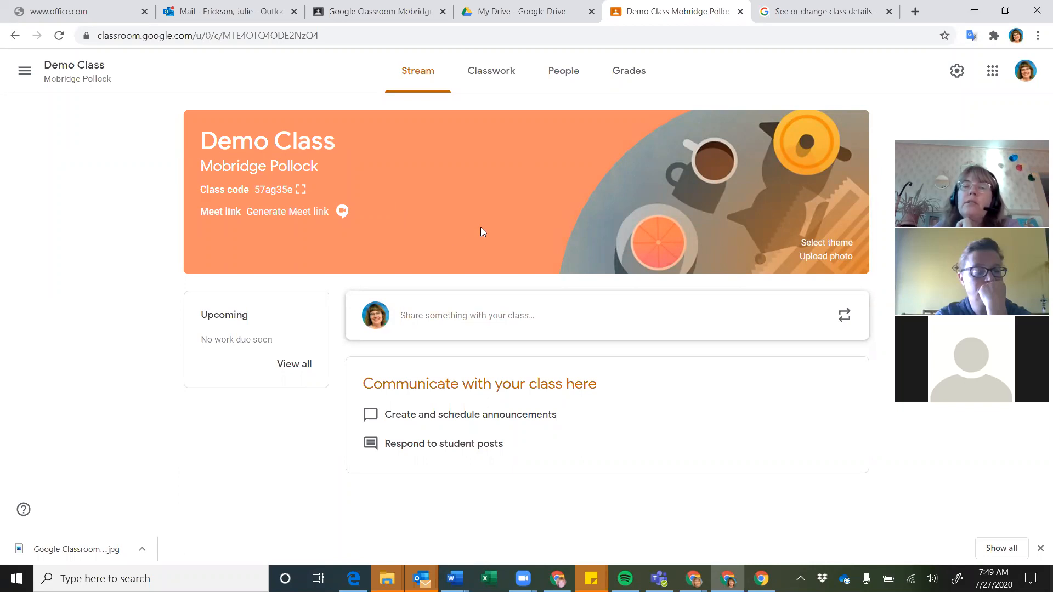
Browse the banner theme gallery, leave the orange theme unchanged, and start a banner photo upload
click(815, 246)
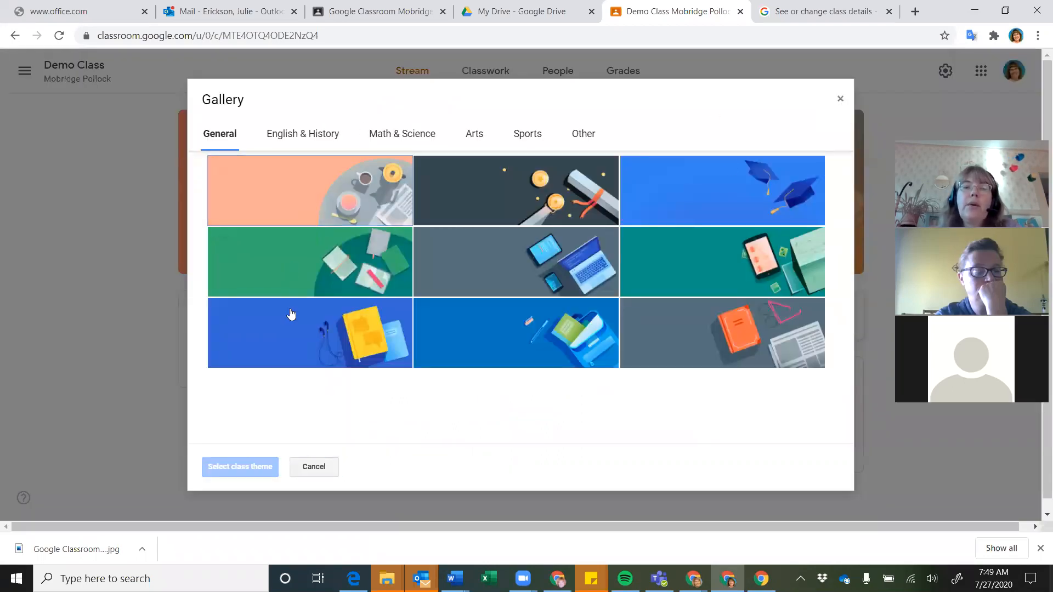
click(840, 99)
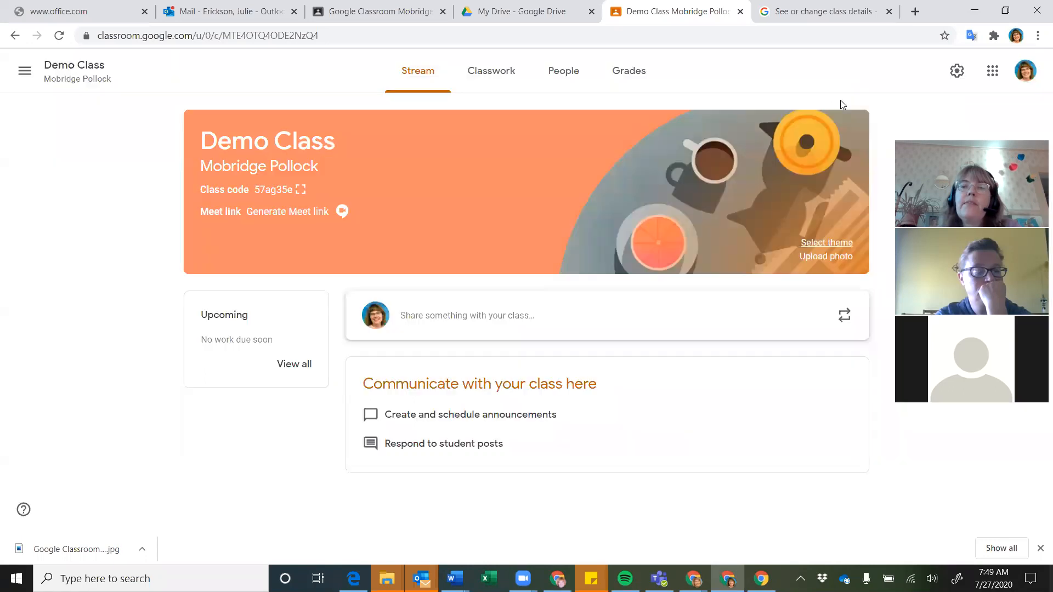
click(826, 263)
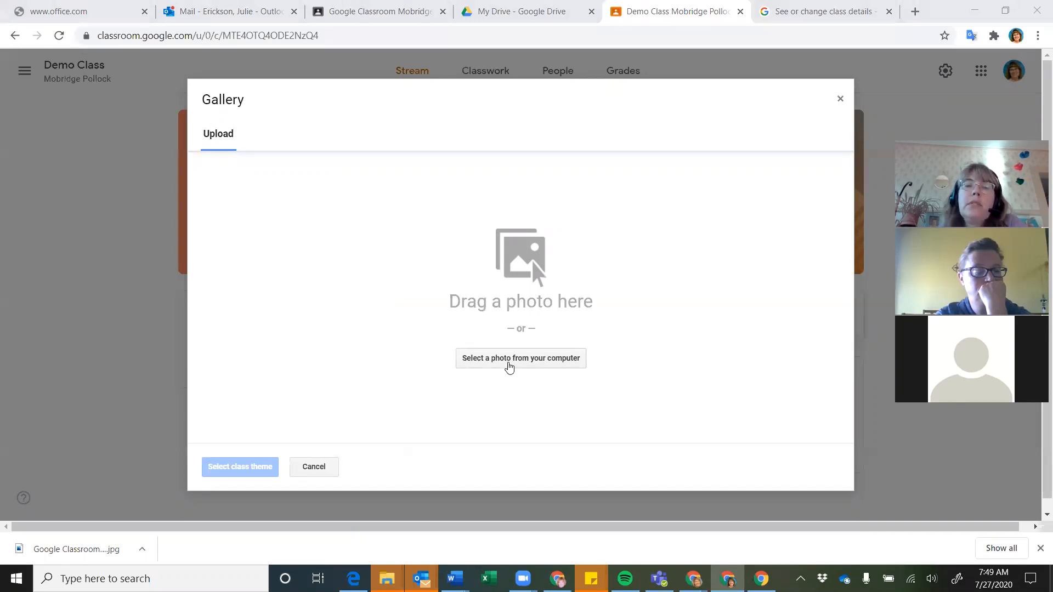
Upload 'Google Classroom Header Template.jpg' from the computer as the class banner photo
click(509, 365)
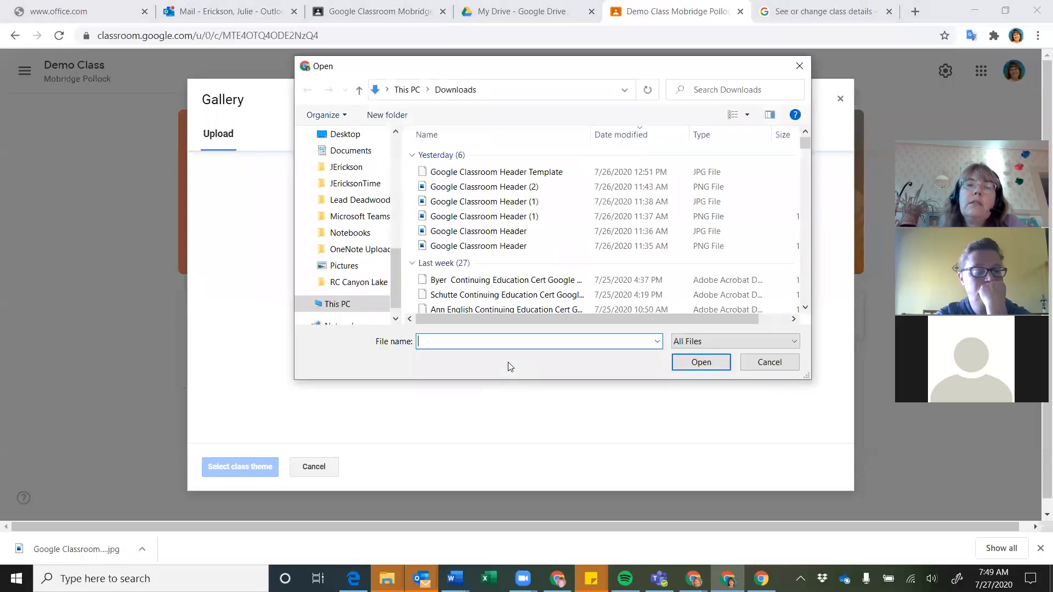
click(494, 173)
click(689, 357)
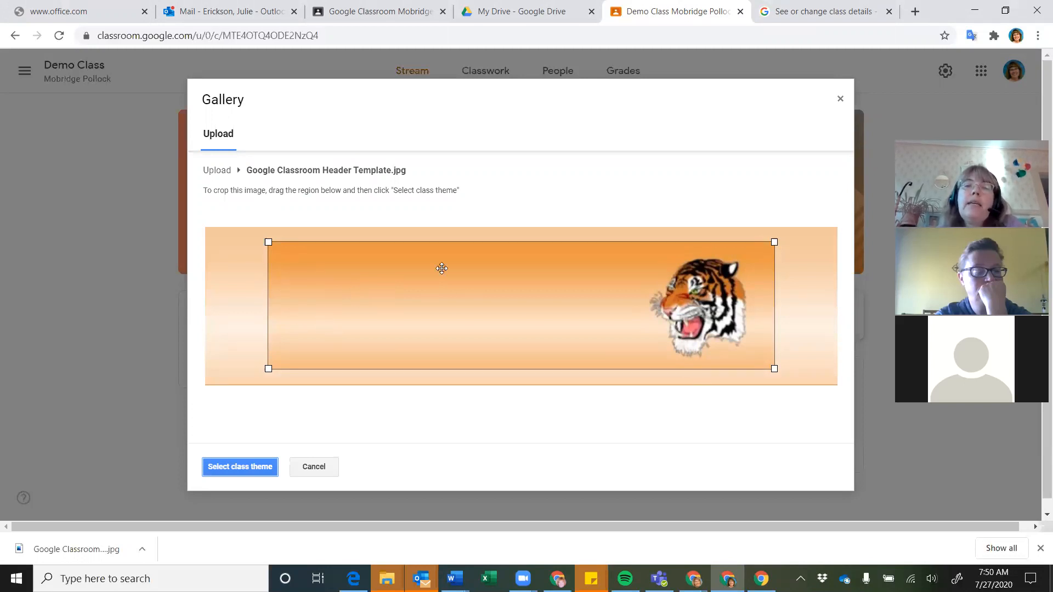
Stretch the crop box over the whole tiger image and apply it as the class theme
drag(382, 307, 316, 294)
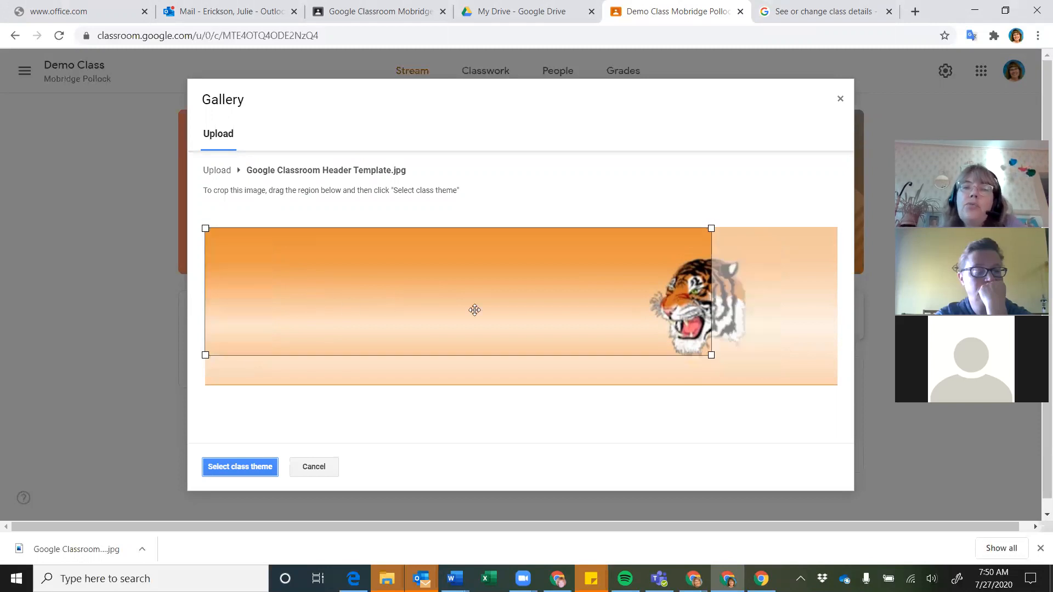
drag(711, 354, 846, 391)
drag(578, 294, 579, 297)
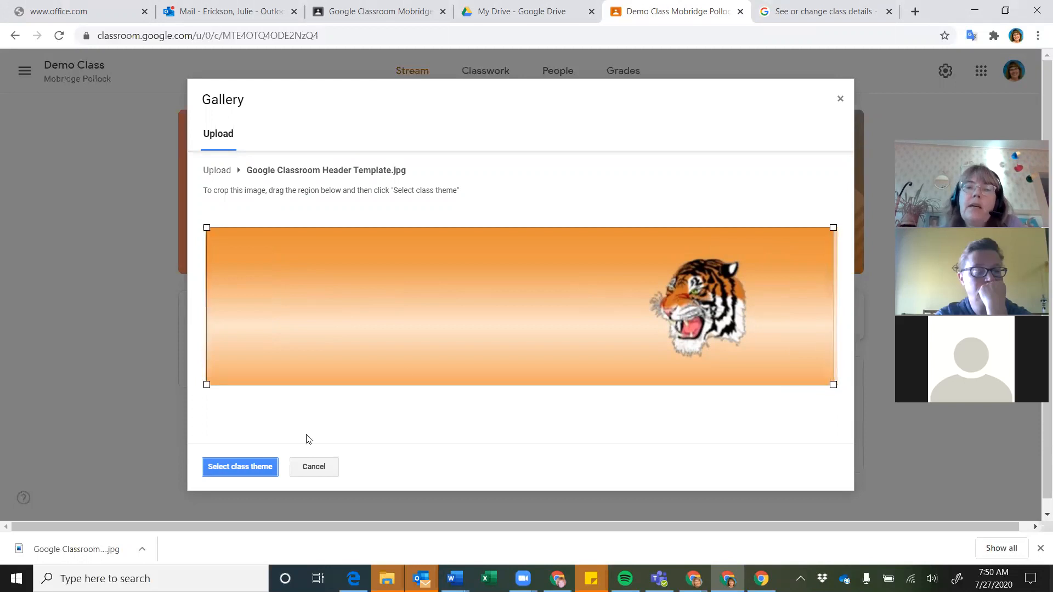
click(226, 469)
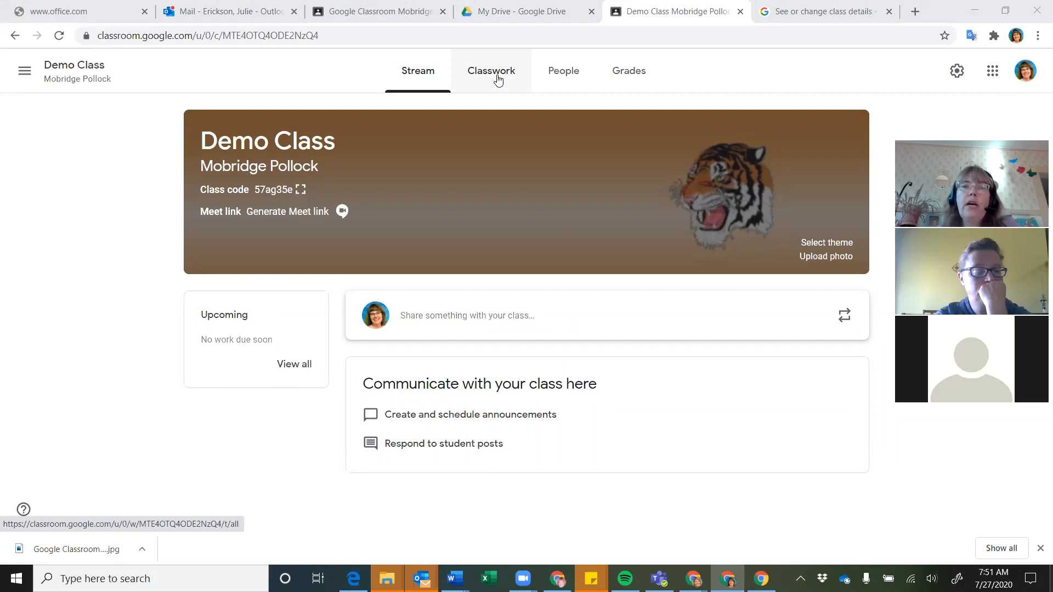
On Demo Class's Classwork page, choose Create > Reuse post
click(497, 80)
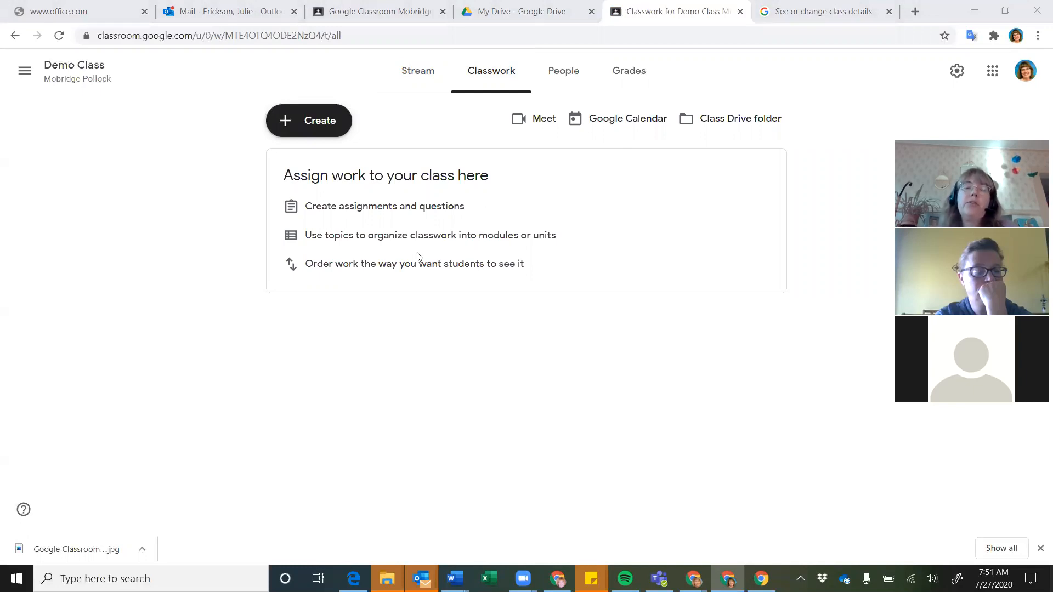
click(318, 133)
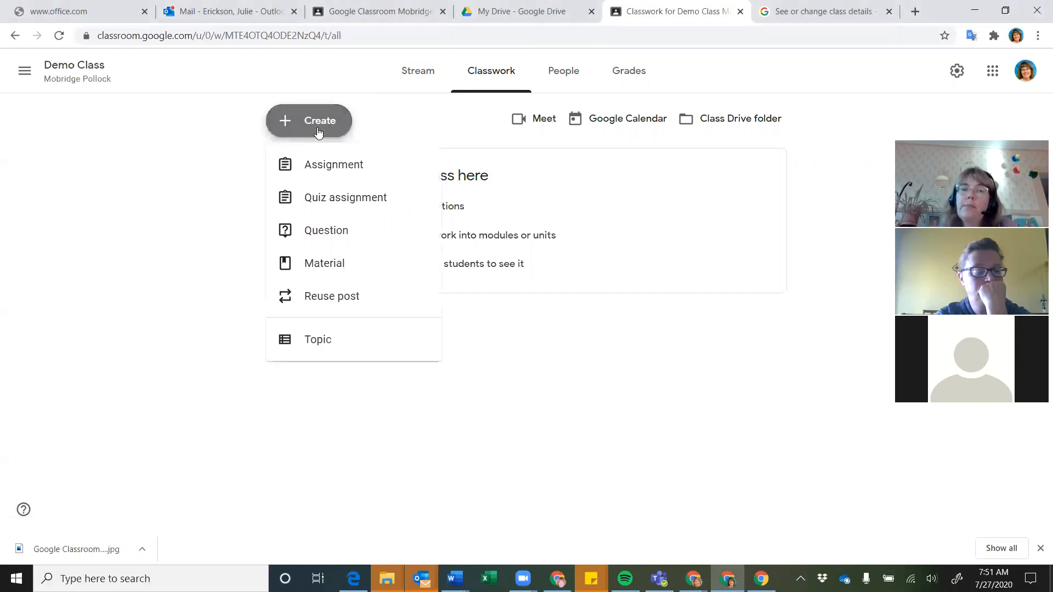
click(334, 305)
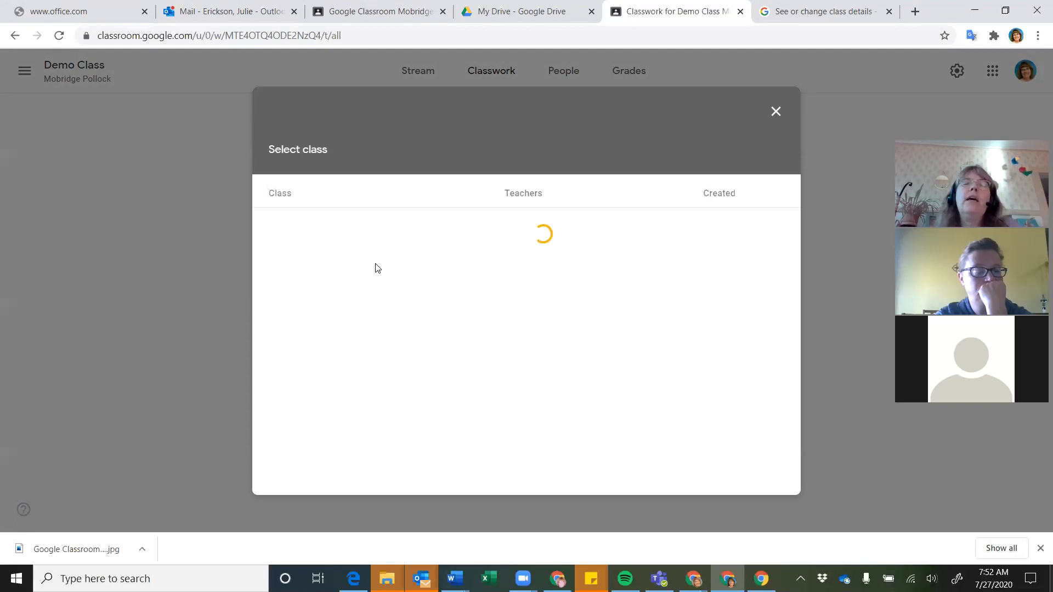
Close the stalled class picker and retry Reuse post twice until the class list loads
click(776, 113)
click(306, 121)
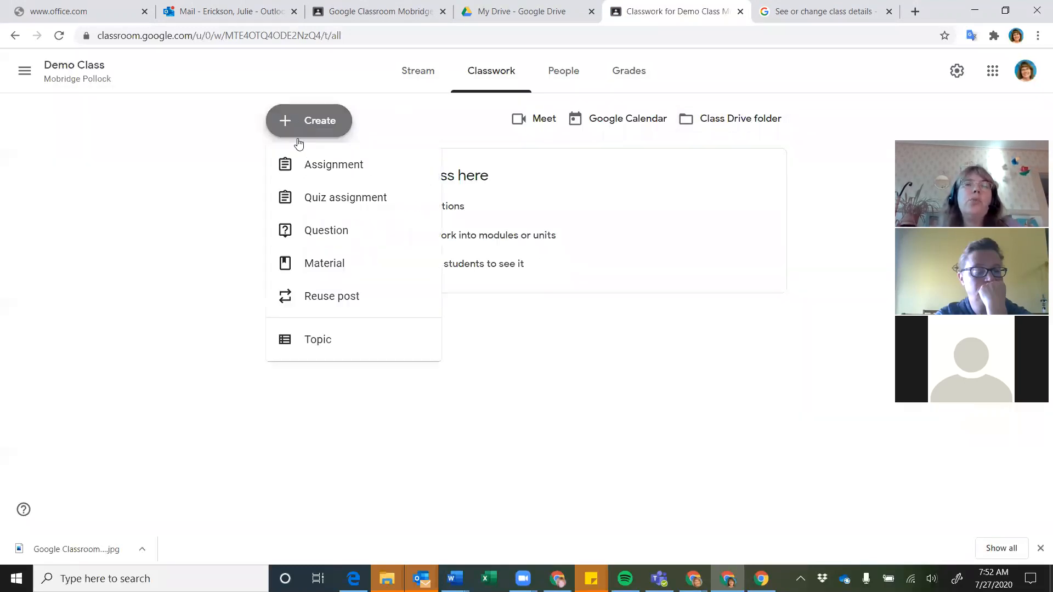
click(310, 295)
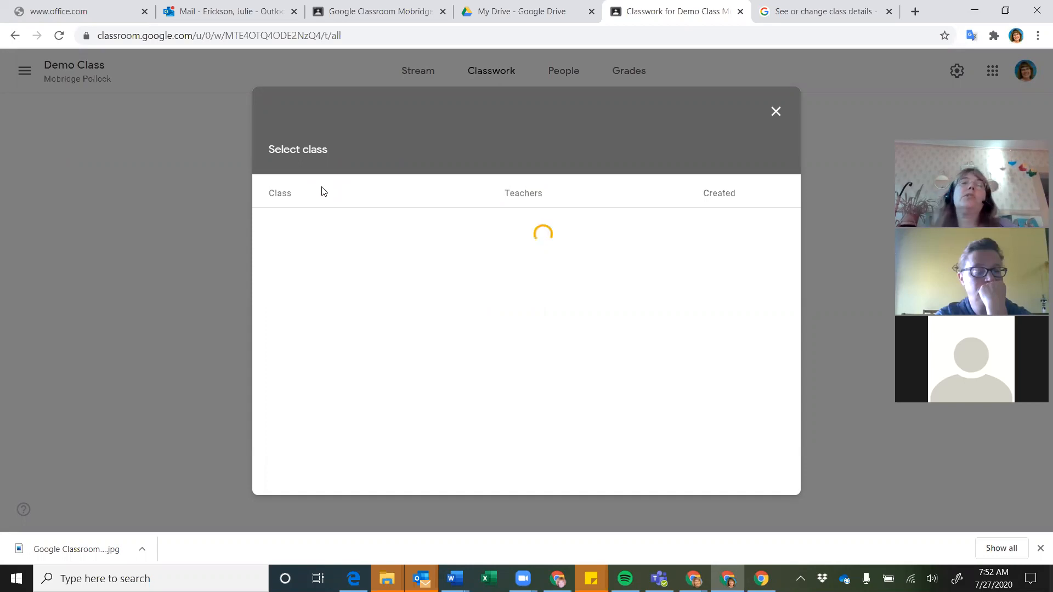
click(776, 112)
click(309, 120)
click(306, 297)
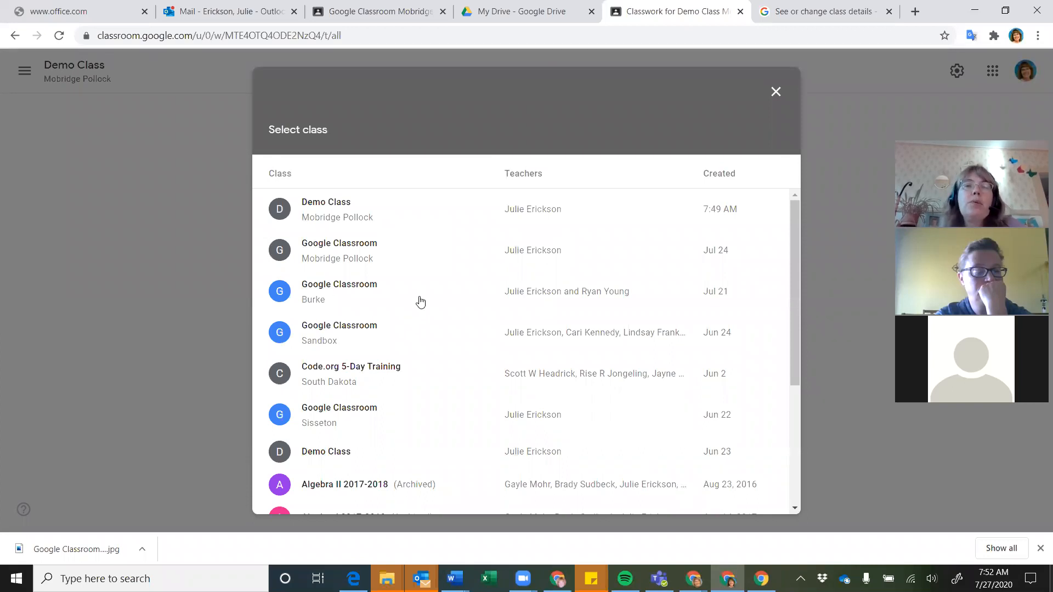
Reuse '#001 Create a Google Classroom' from the Google Classroom Mobridge Pollock class
click(343, 256)
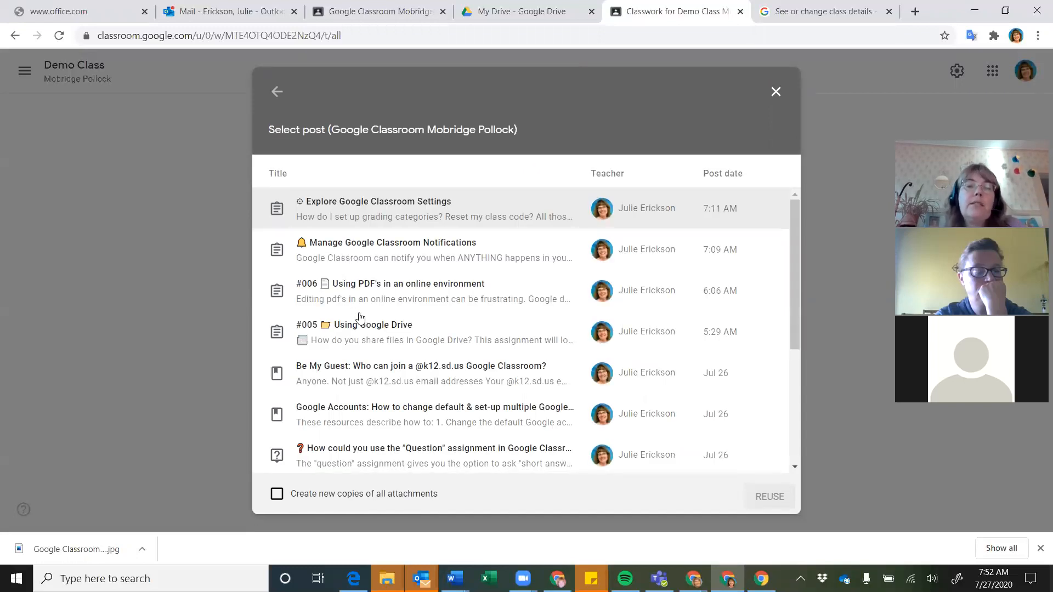
scroll(359, 318, down, 1)
scroll(359, 318, down, 4)
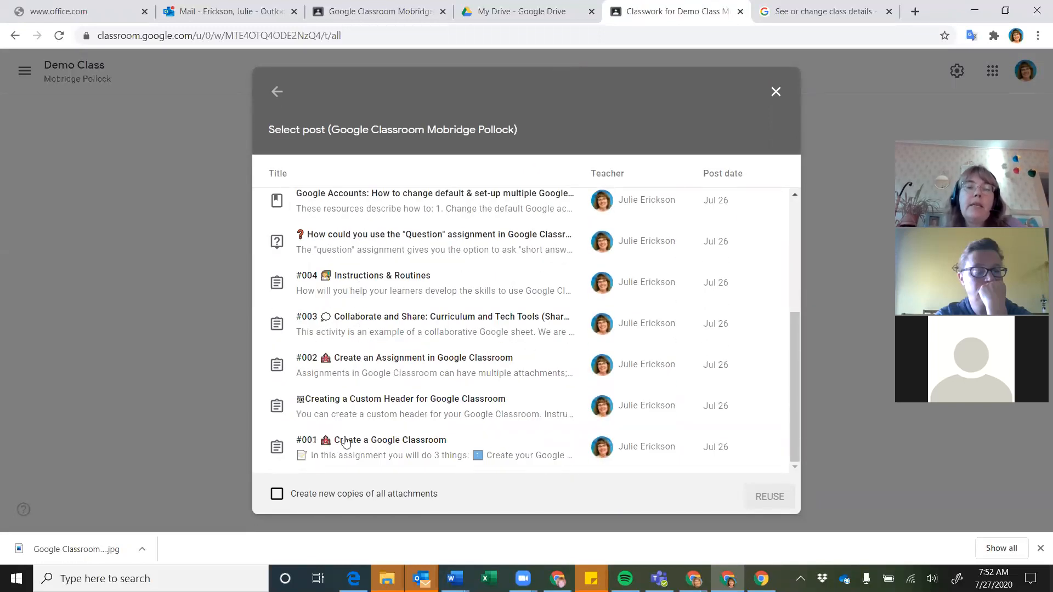
click(346, 445)
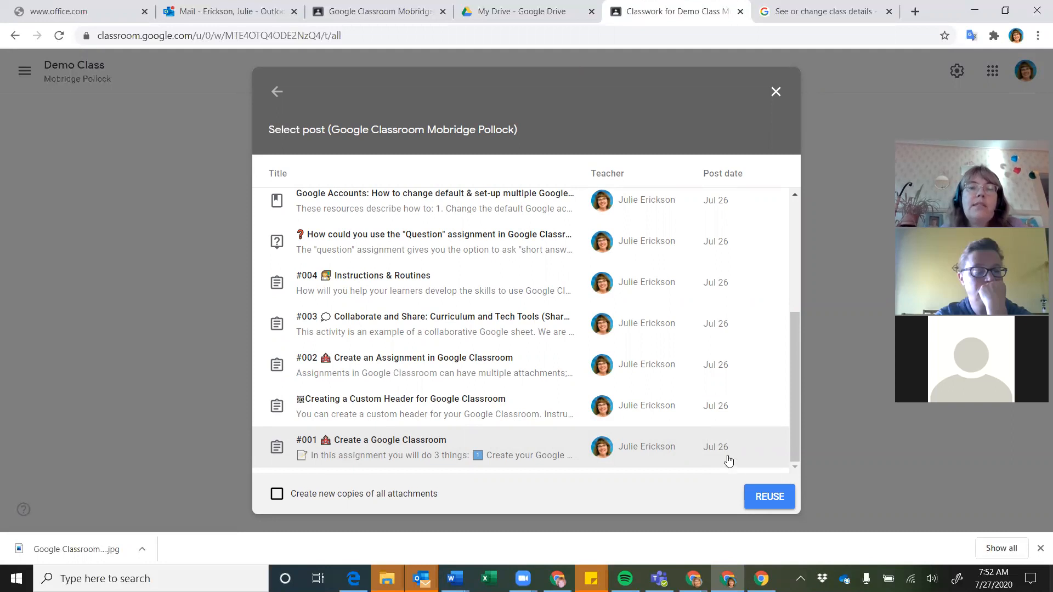
click(770, 497)
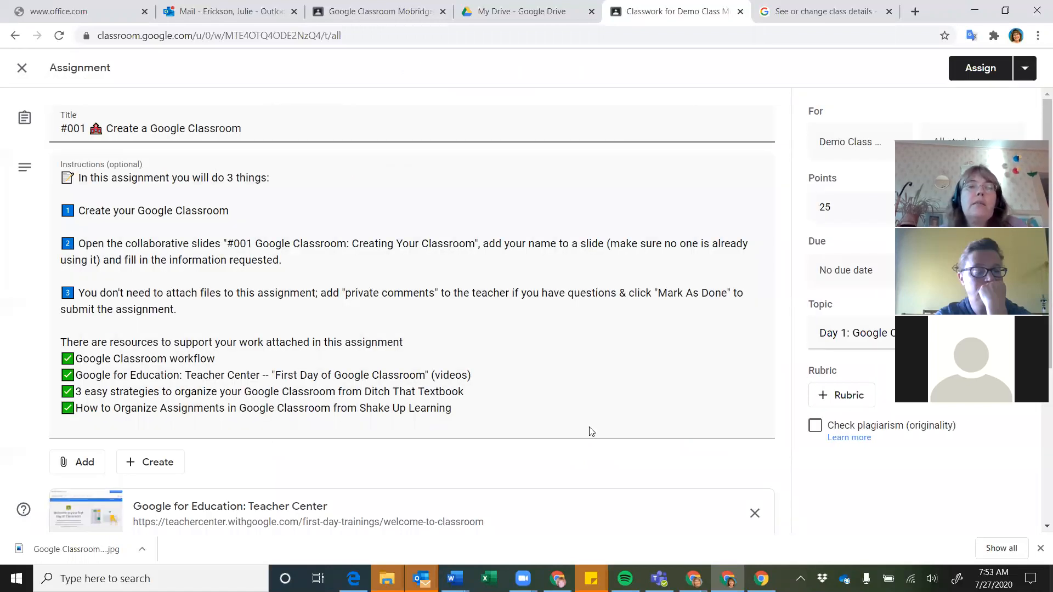
Review the reused draft's attachments and confirm it targets Demo Class and all students
scroll(591, 432, down, 5)
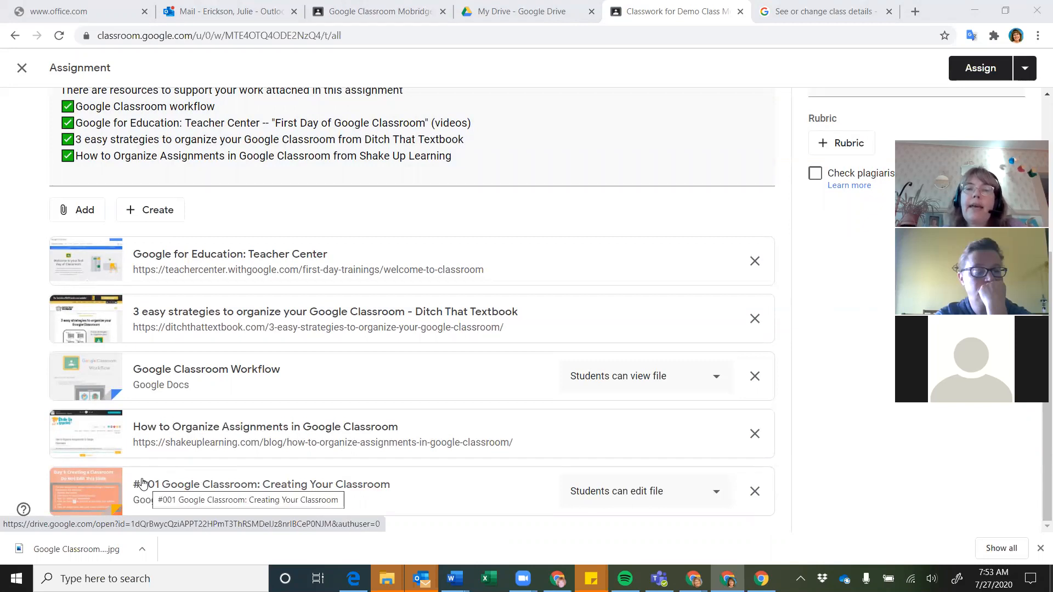
scroll(142, 482, up, 5)
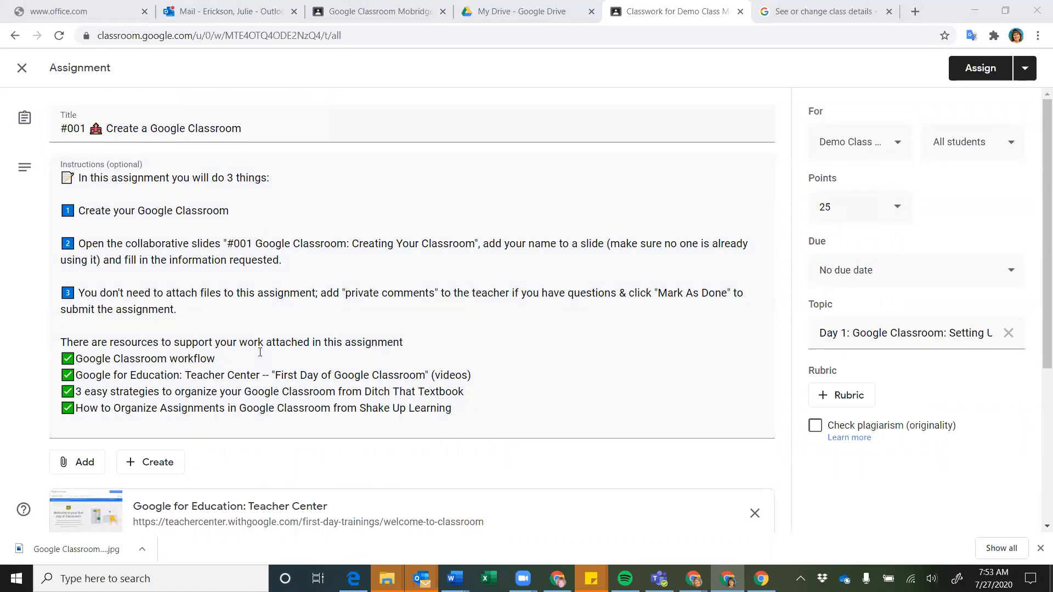
click(895, 144)
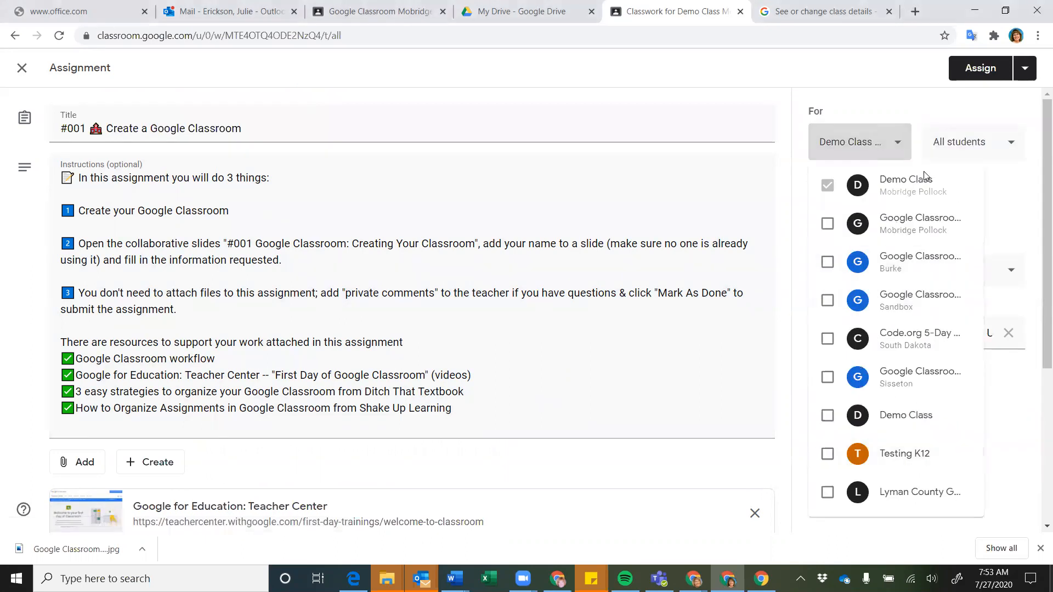
click(895, 144)
click(1011, 144)
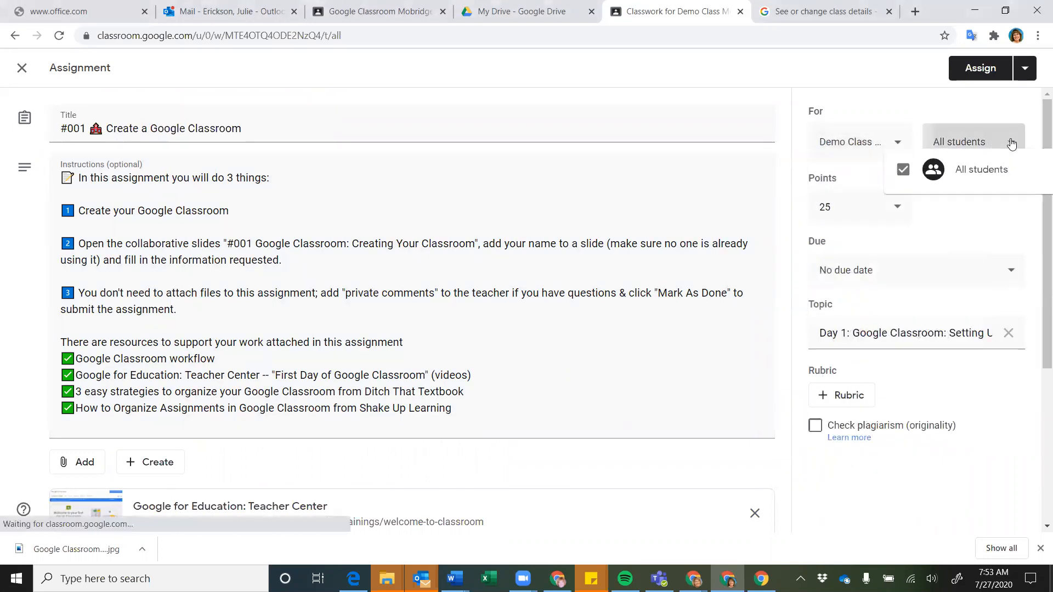
click(1012, 144)
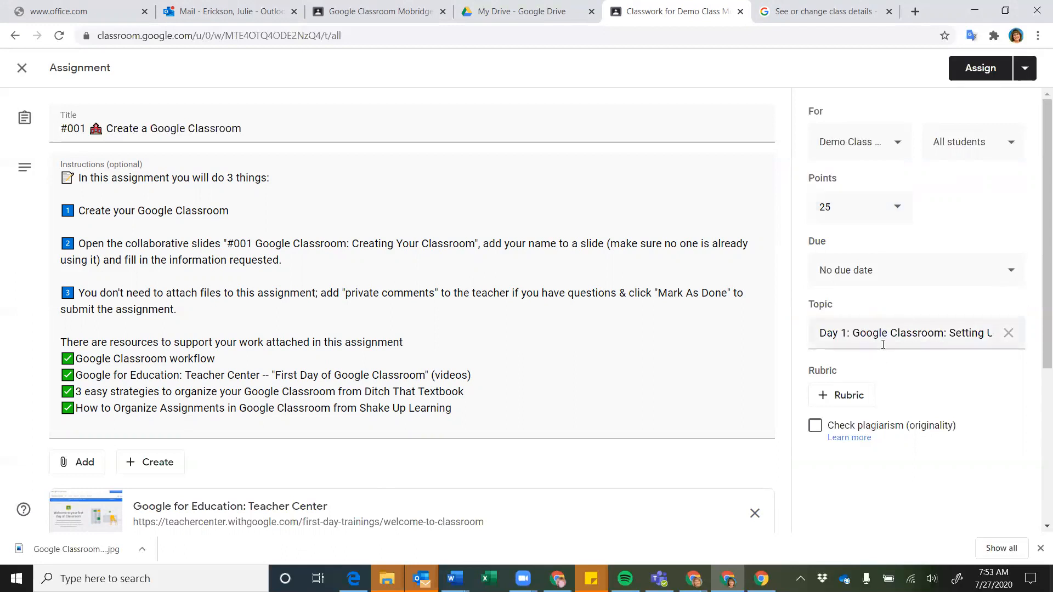
Set the due date to Thu, Jul 30 at 11:00 AM, then glance at the Rubric options
click(1012, 273)
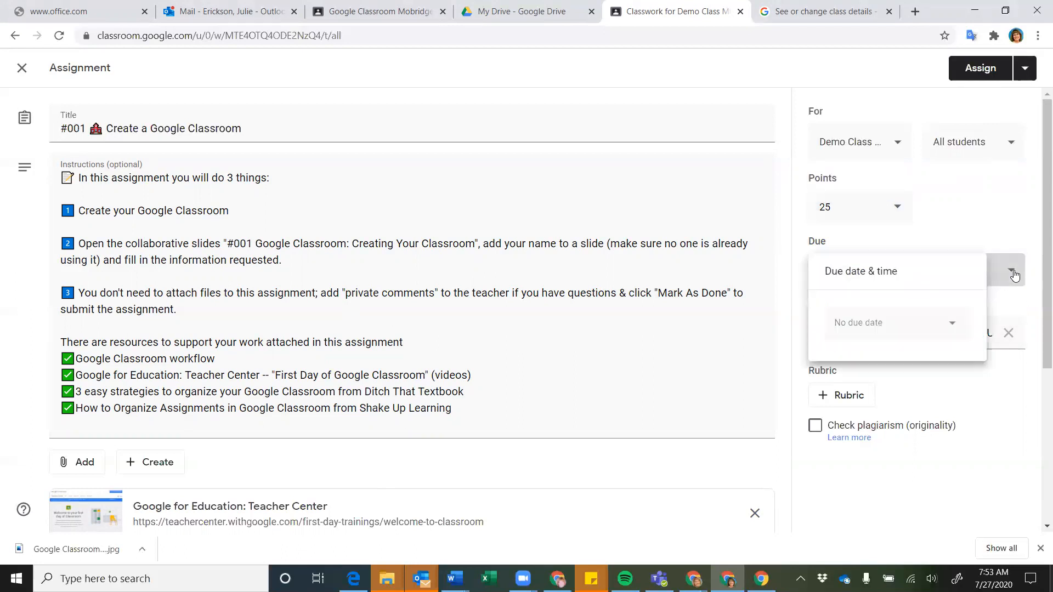
click(880, 341)
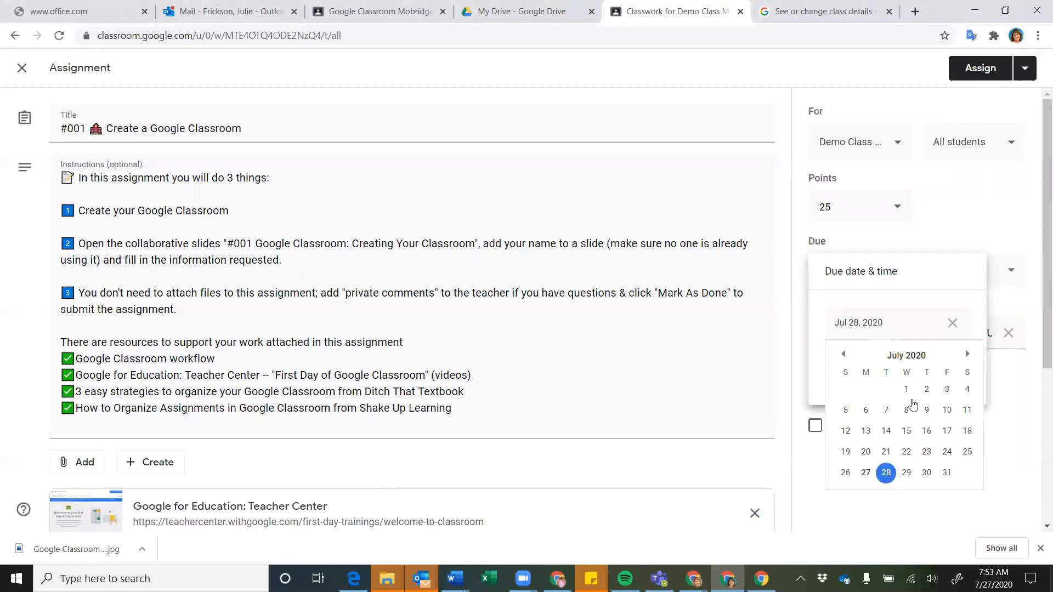
click(934, 479)
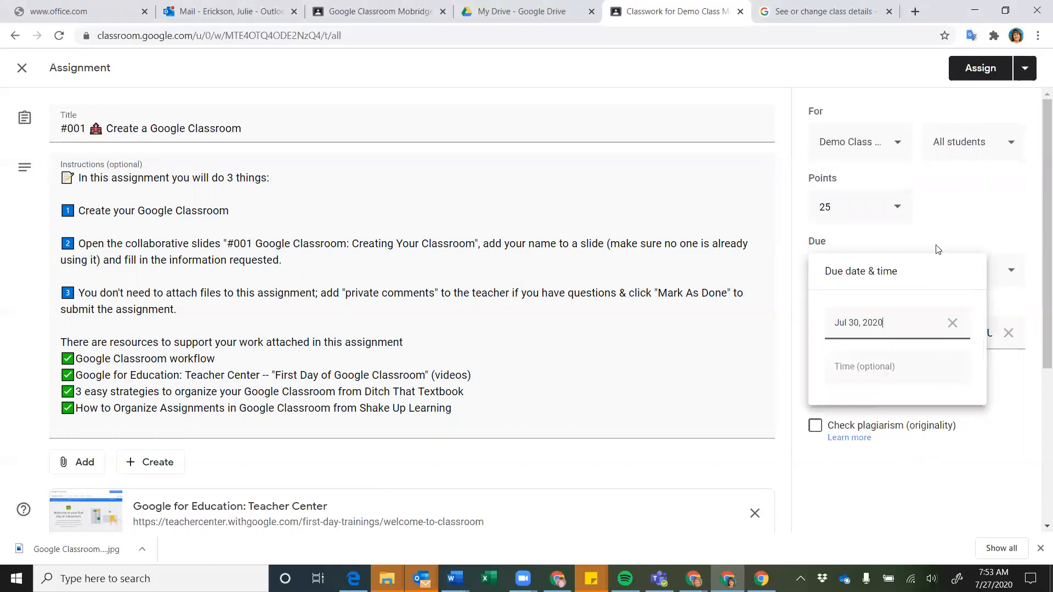
click(891, 371)
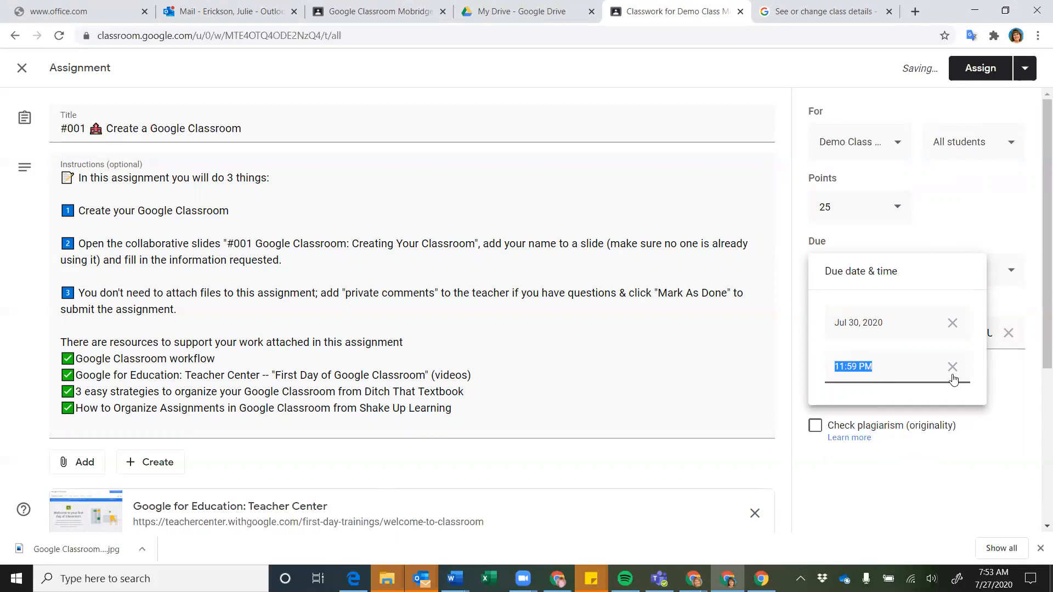
click(953, 368)
click(911, 367)
text(11:00 am)
click(724, 411)
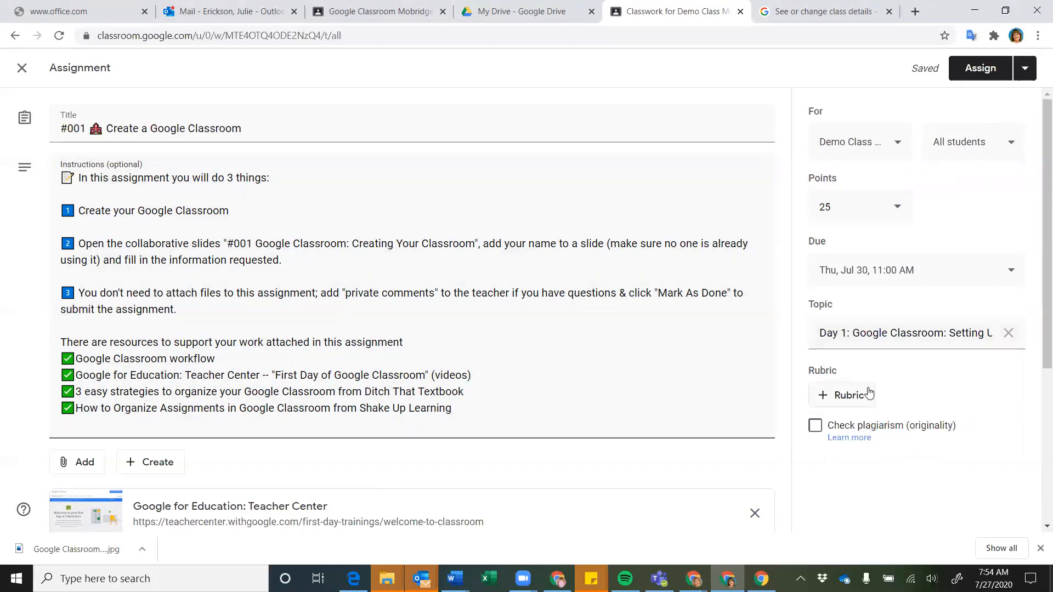
click(831, 401)
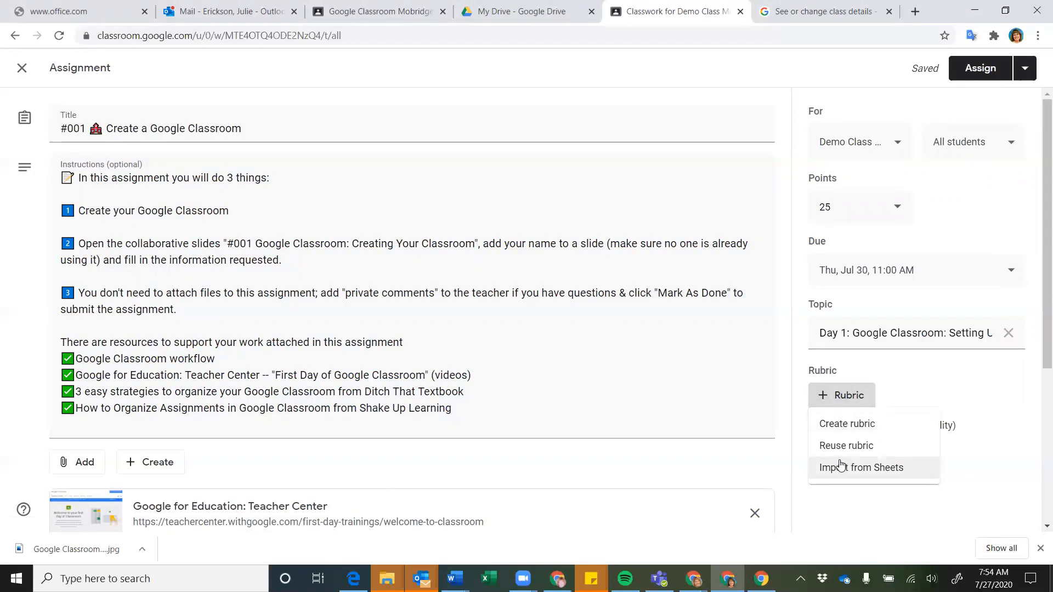
click(872, 510)
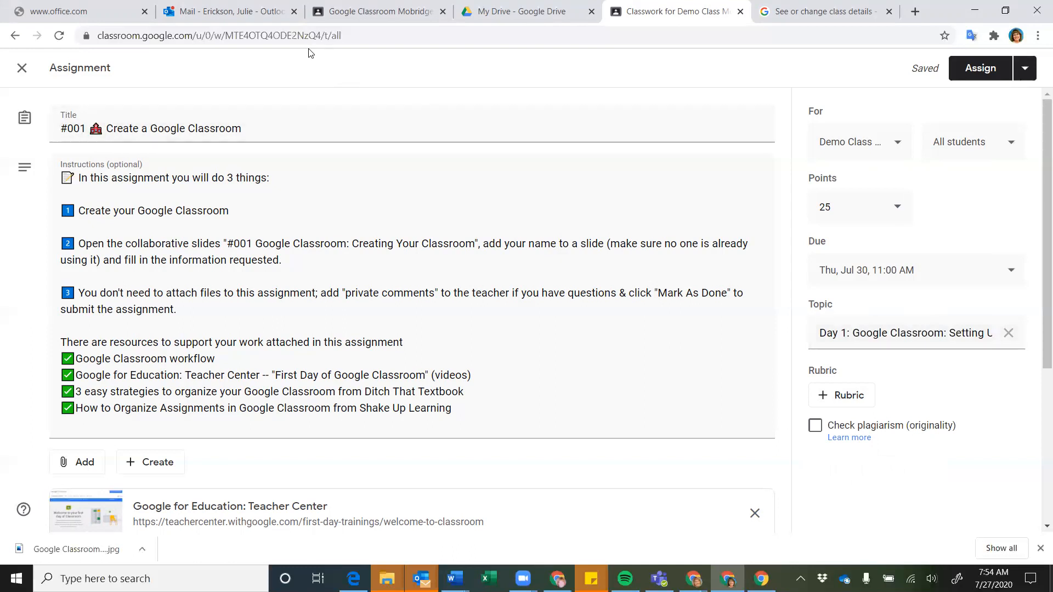
click(374, 13)
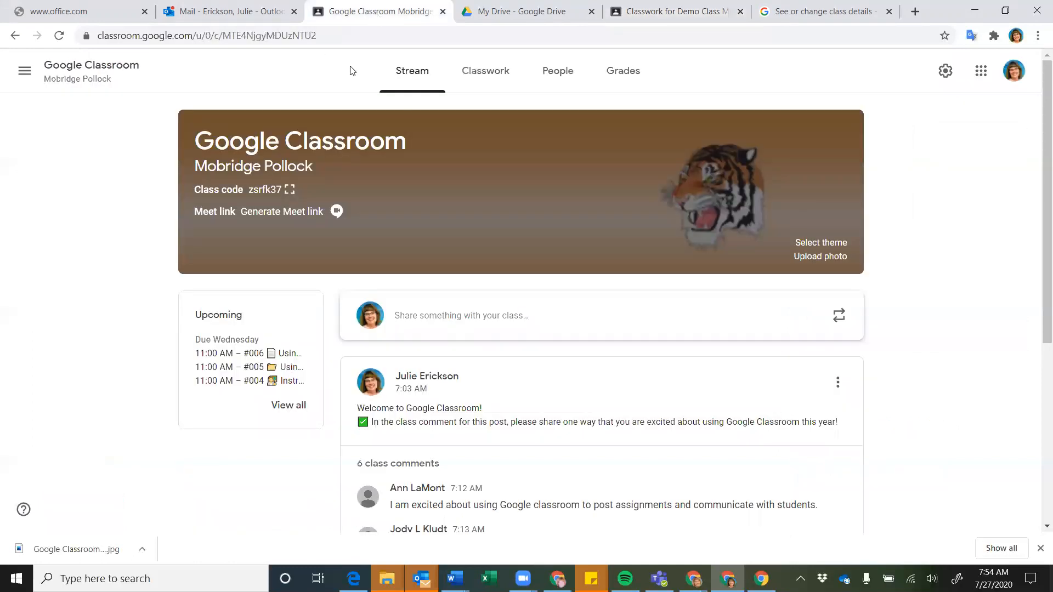
click(484, 71)
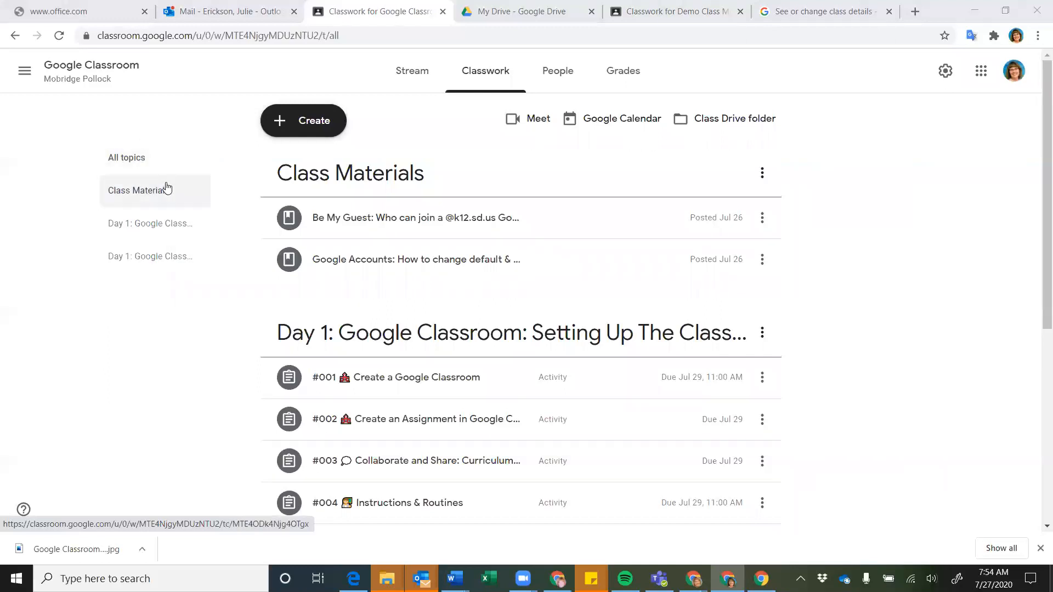
click(676, 14)
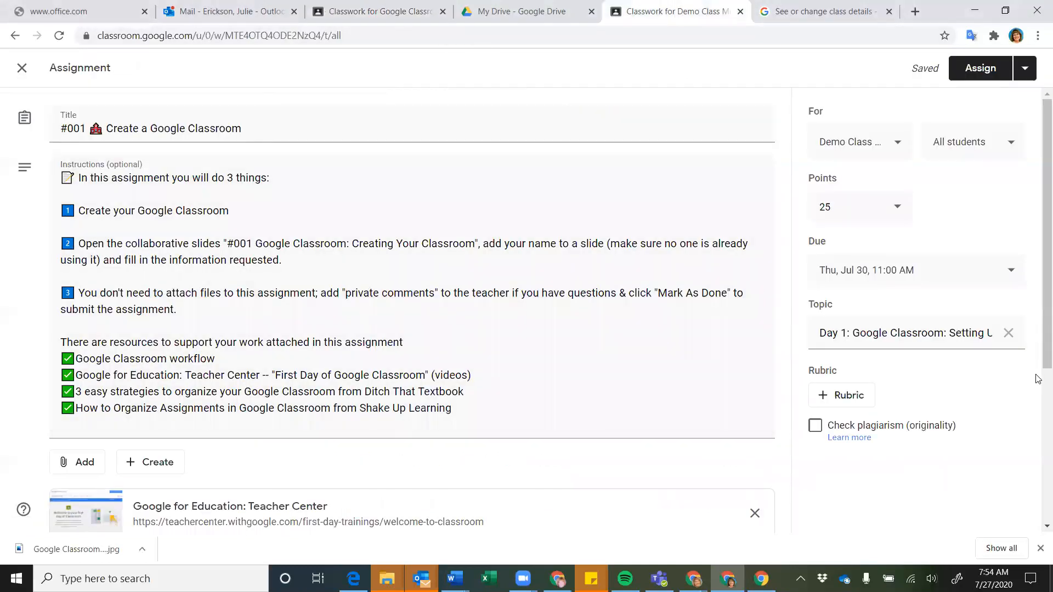
Replace the copied topic with a new 'Day 1' topic and assign the post
click(1010, 334)
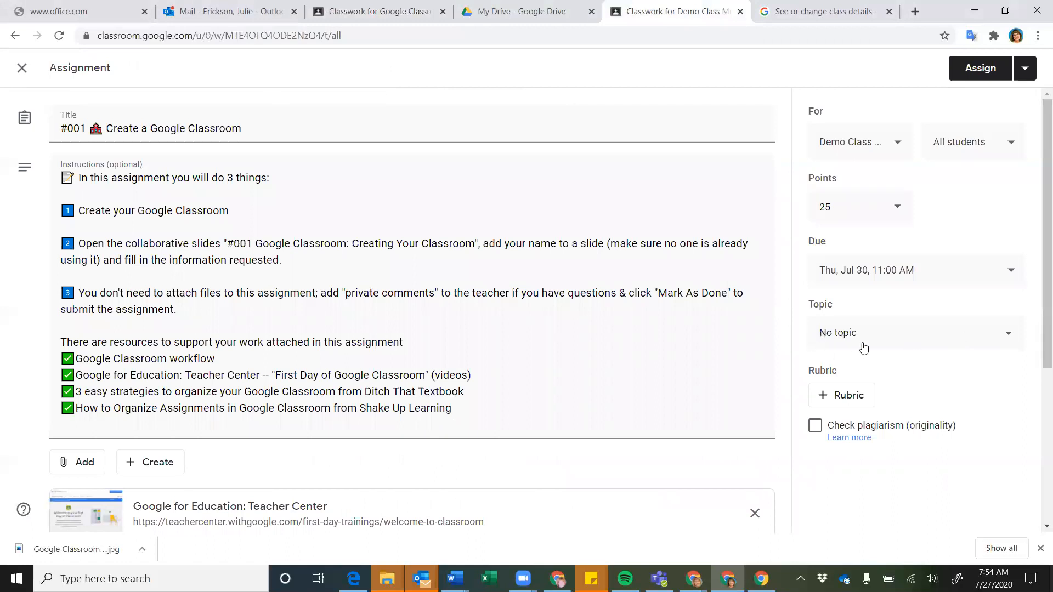
click(1006, 335)
click(833, 368)
text(Day 1)
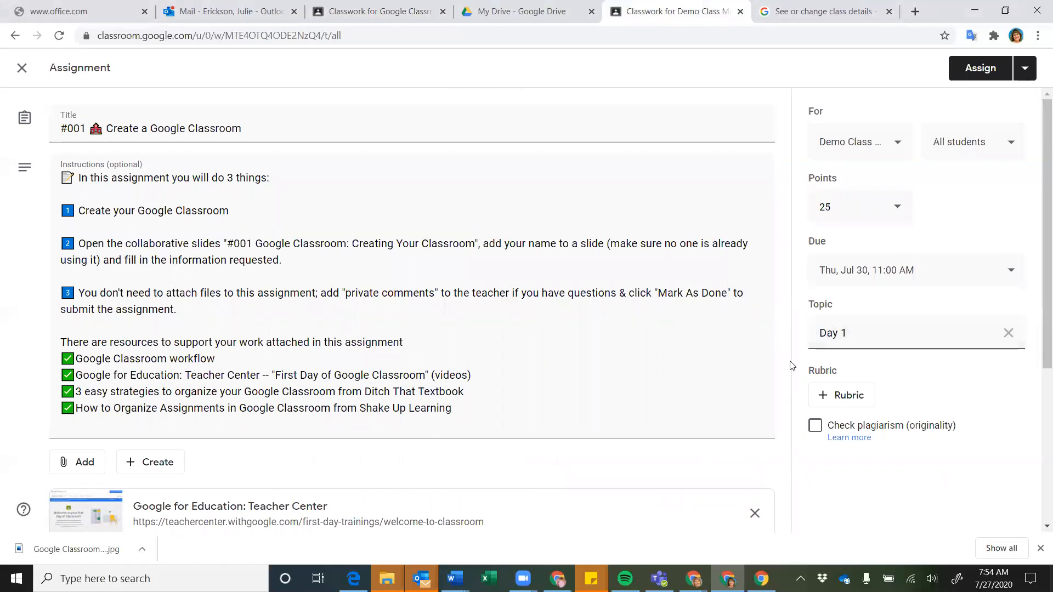
click(752, 368)
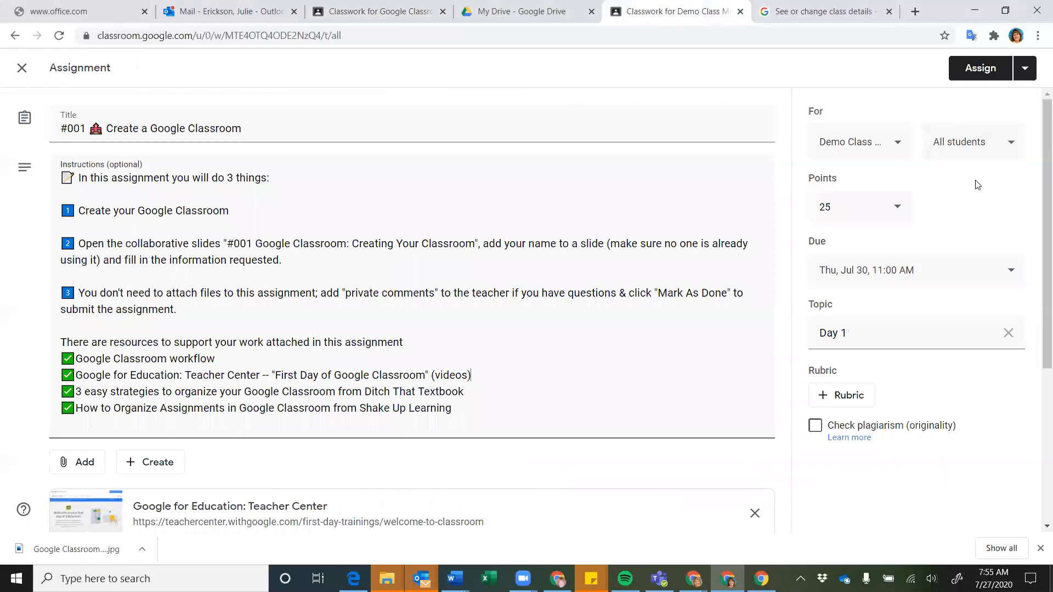
click(982, 75)
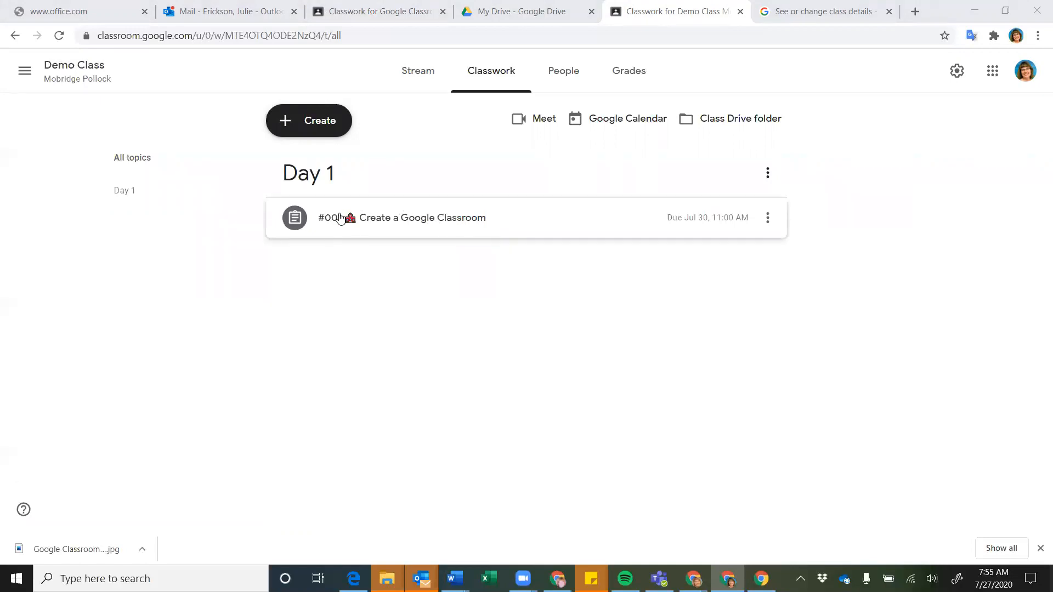
click(319, 130)
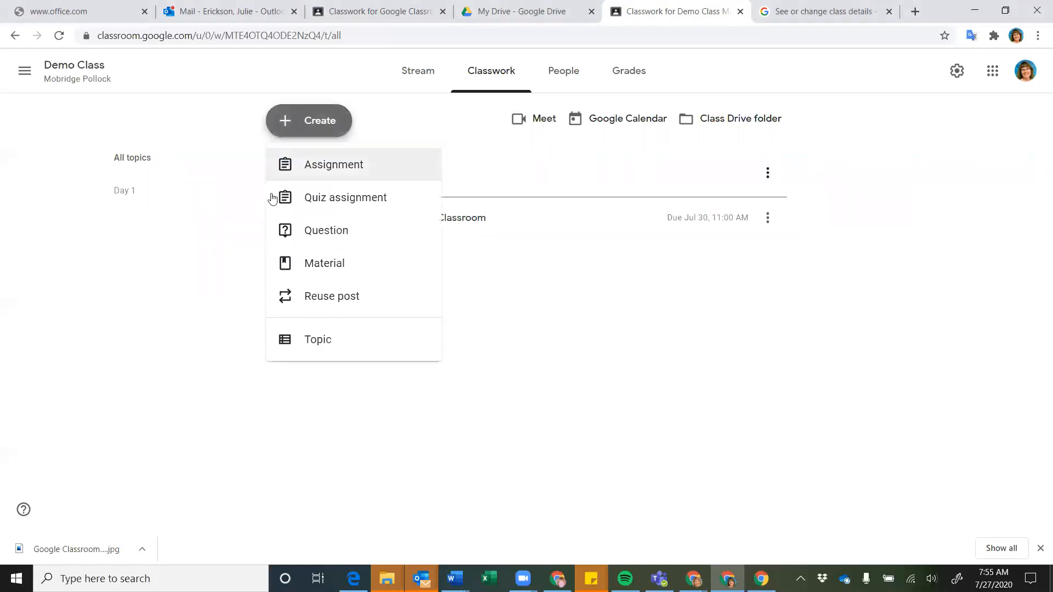
click(323, 167)
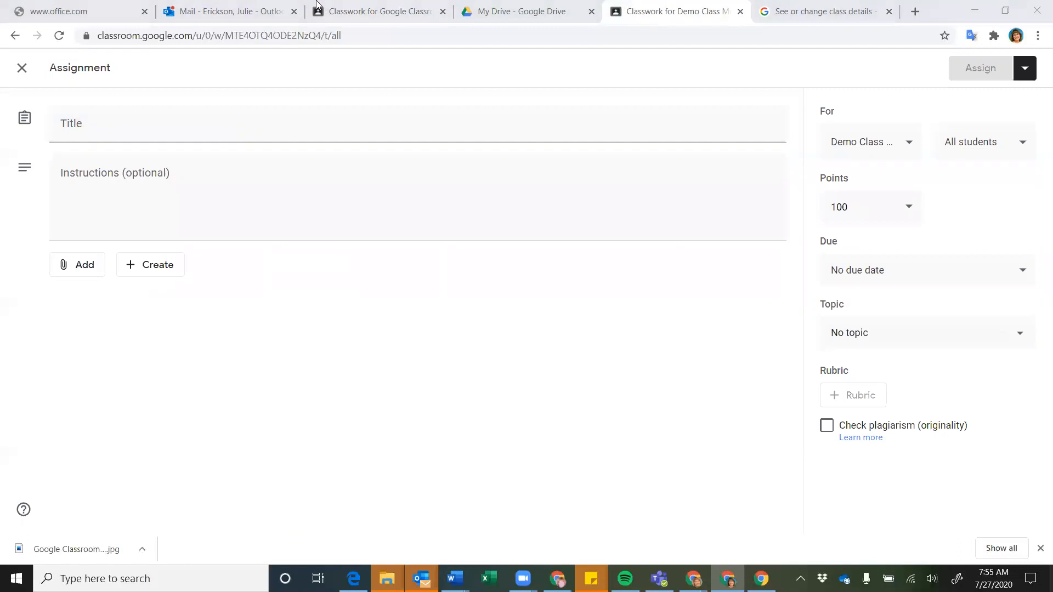
Switch to the 'Classwork for Google Classroom' tab and scroll through Day 1 assignments #001–#006
click(365, 14)
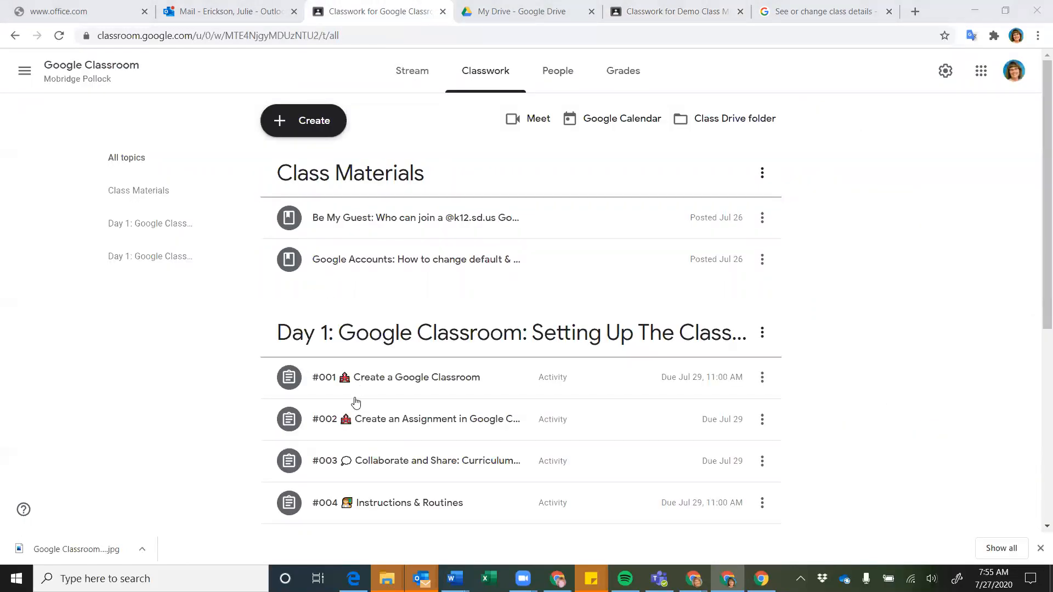
scroll(354, 472, down, 2)
scroll(356, 482, down, 1)
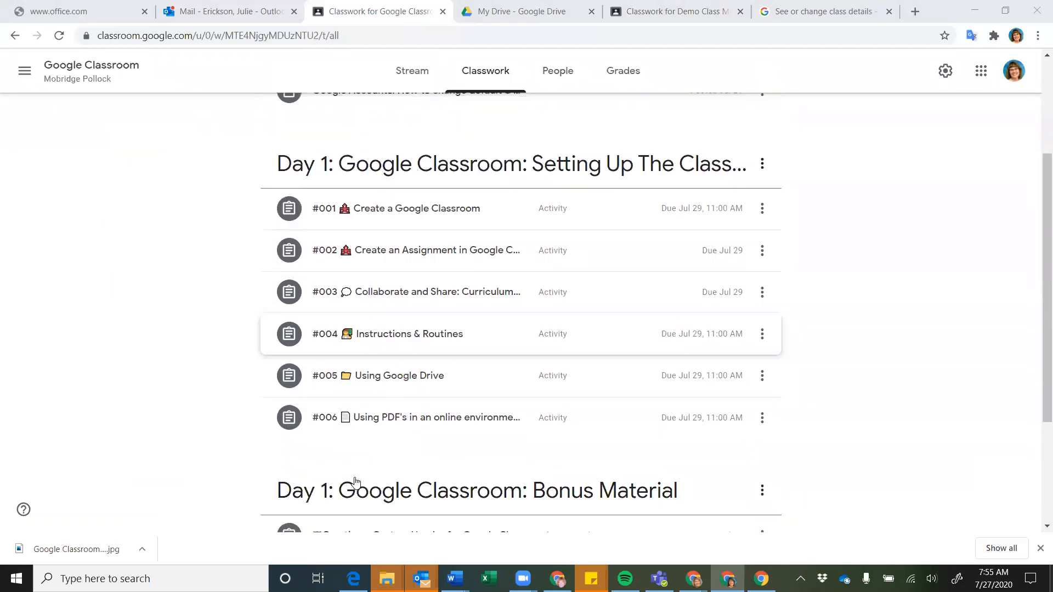
scroll(355, 482, down, 2)
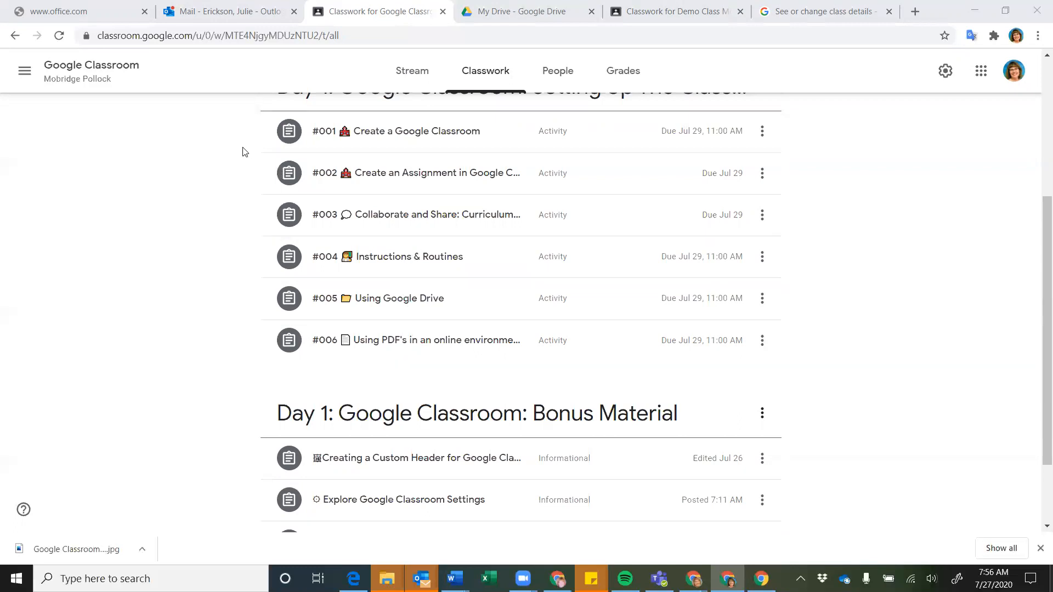
Open Mobridge Pollock's '#001 Create a Google Classroom' and read its instructions, 25 points and Jul 29 due date
click(418, 137)
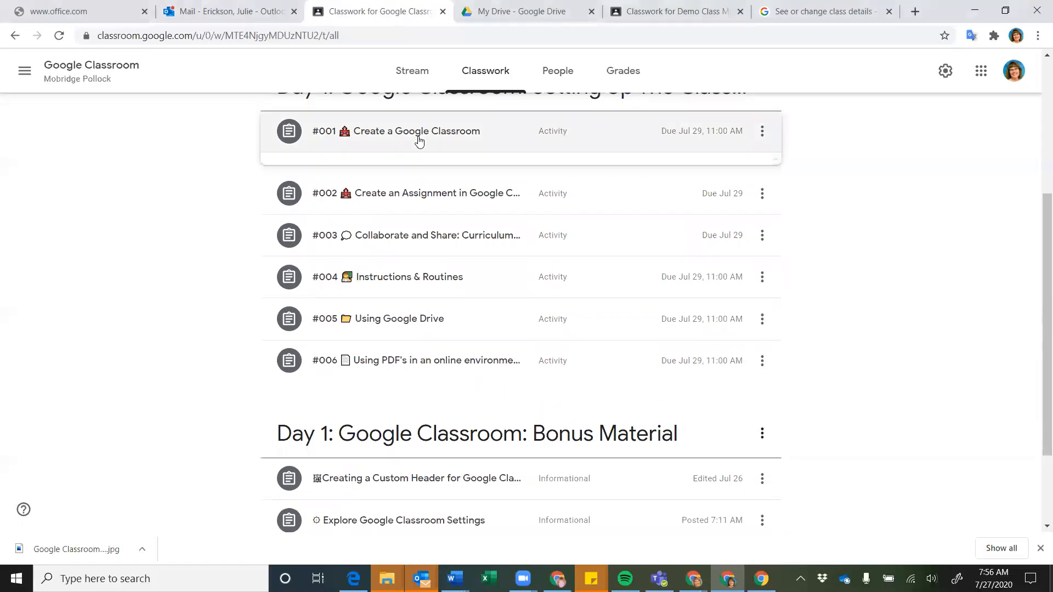
click(328, 391)
click(472, 72)
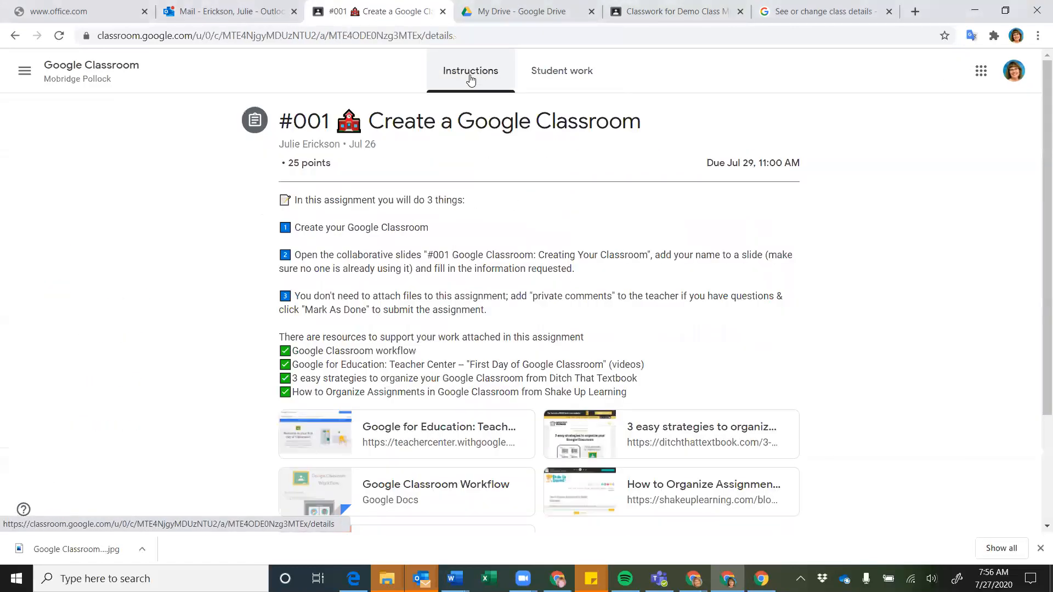
scroll(431, 277, down, 1)
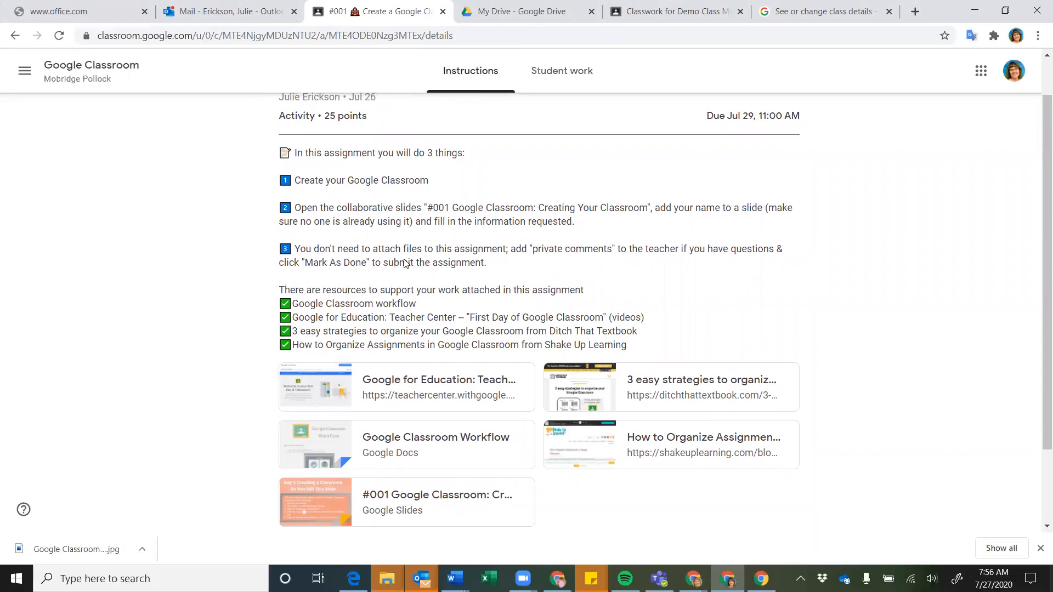
scroll(409, 263, down, 2)
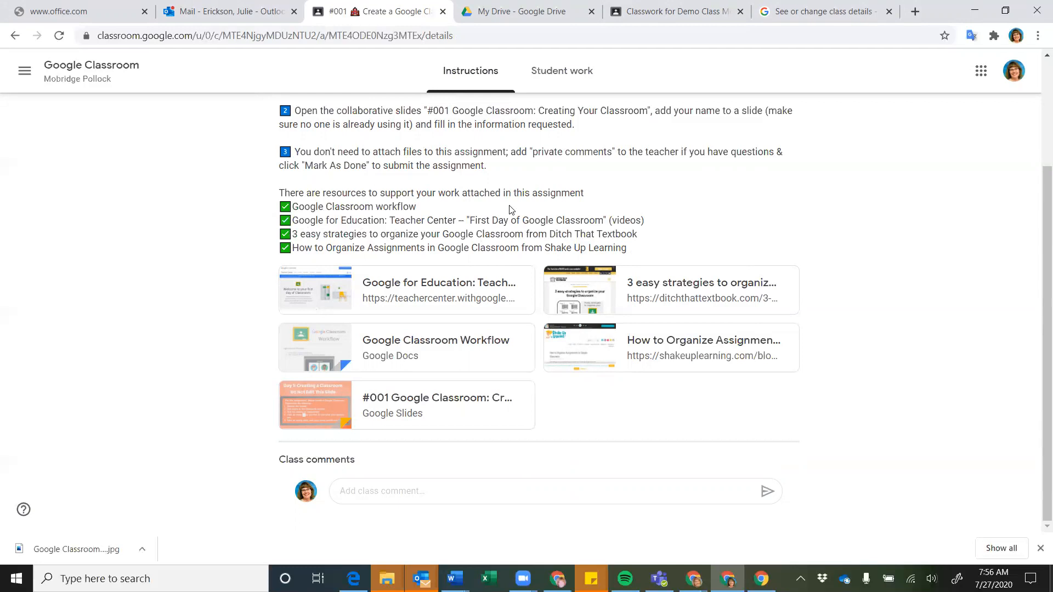
scroll(509, 210, up, 3)
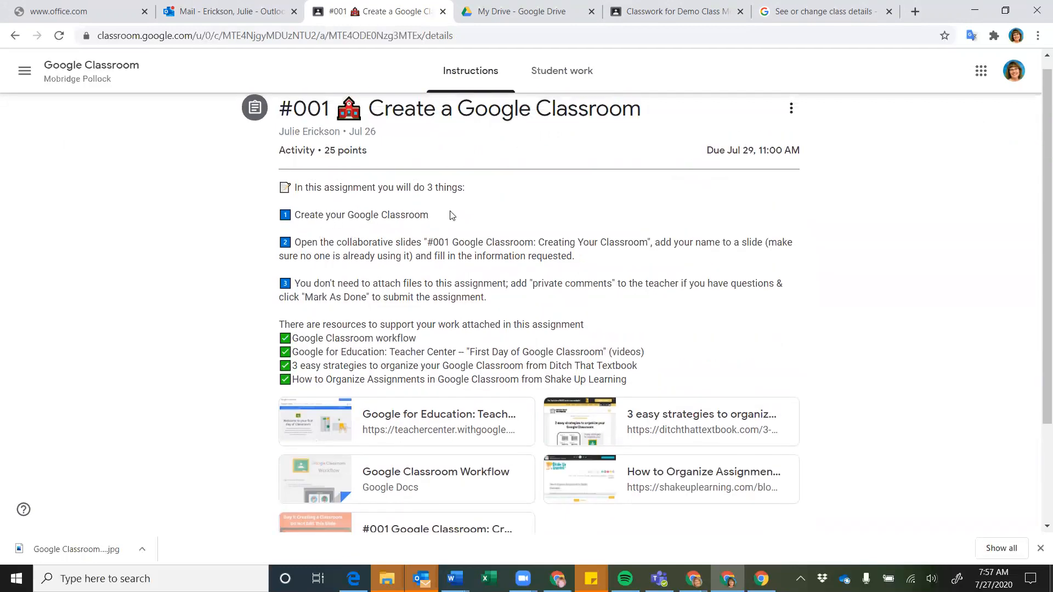
scroll(465, 262, down, 2)
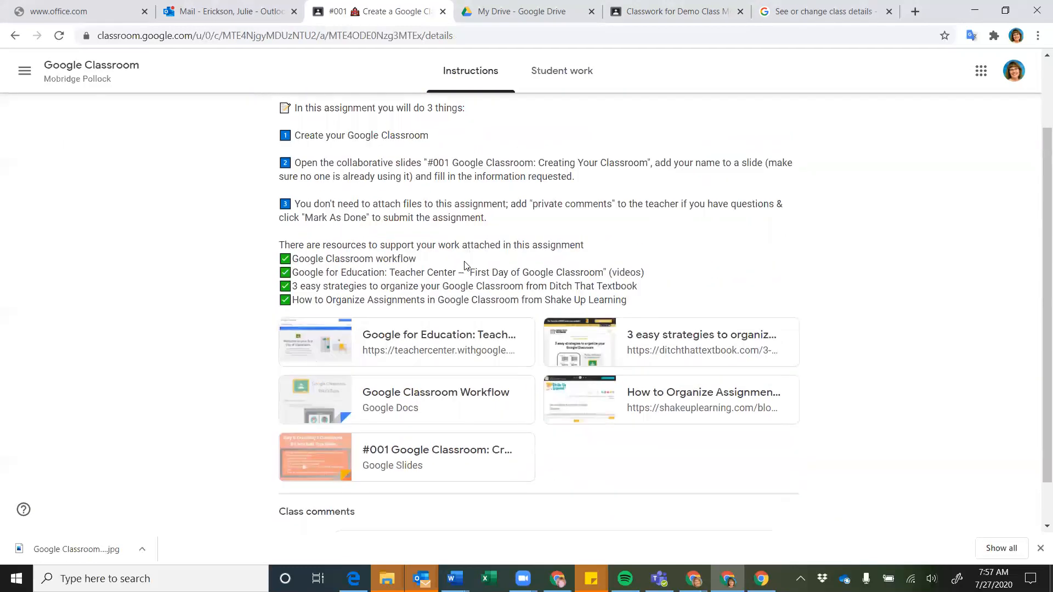
scroll(366, 265, down, 1)
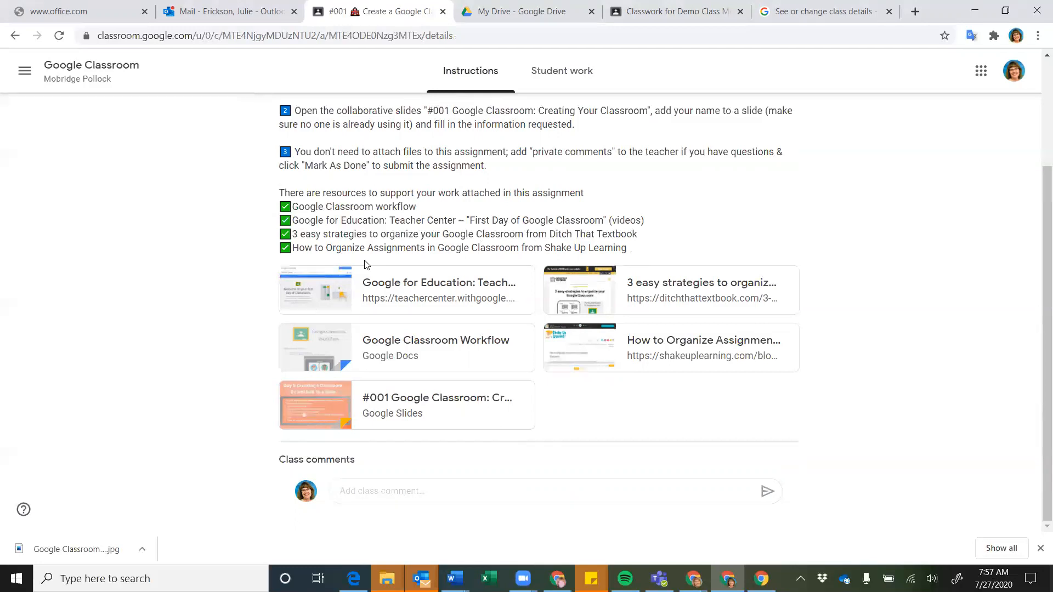
scroll(366, 265, up, 2)
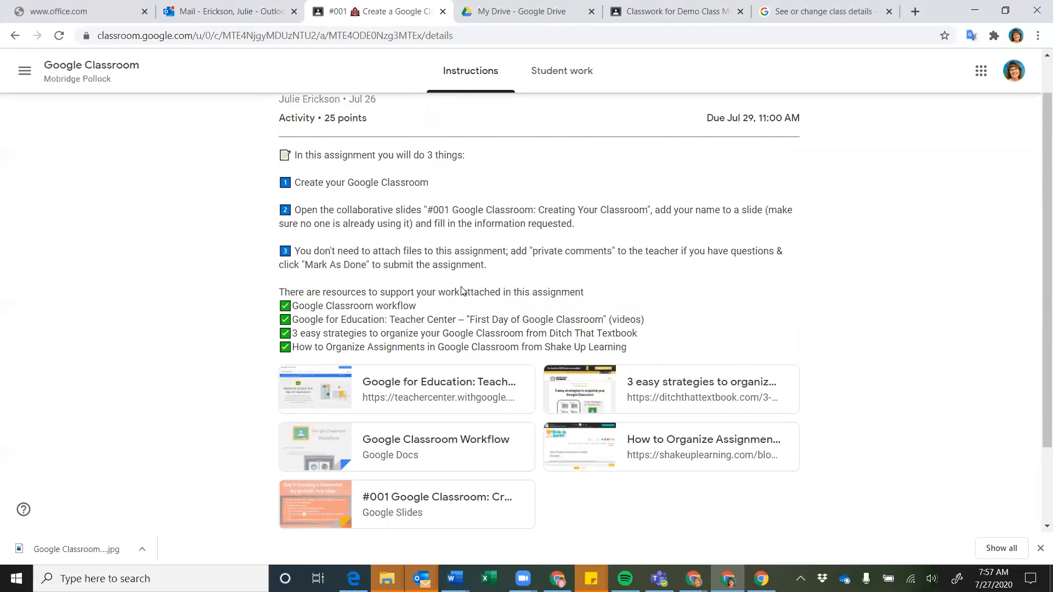
scroll(462, 291, down, 1)
scroll(462, 291, up, 1)
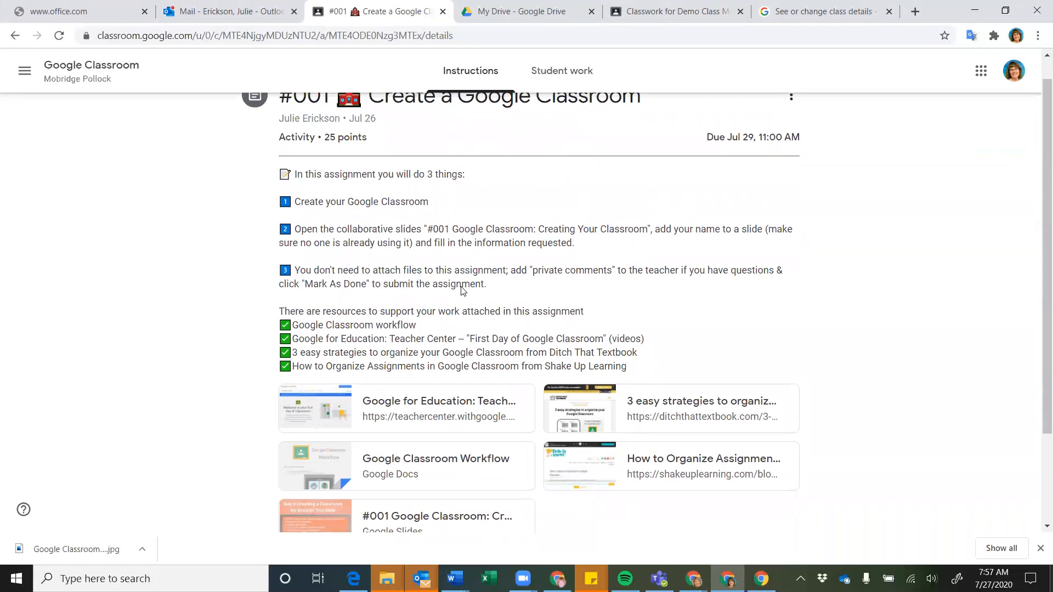
scroll(462, 291, up, 1)
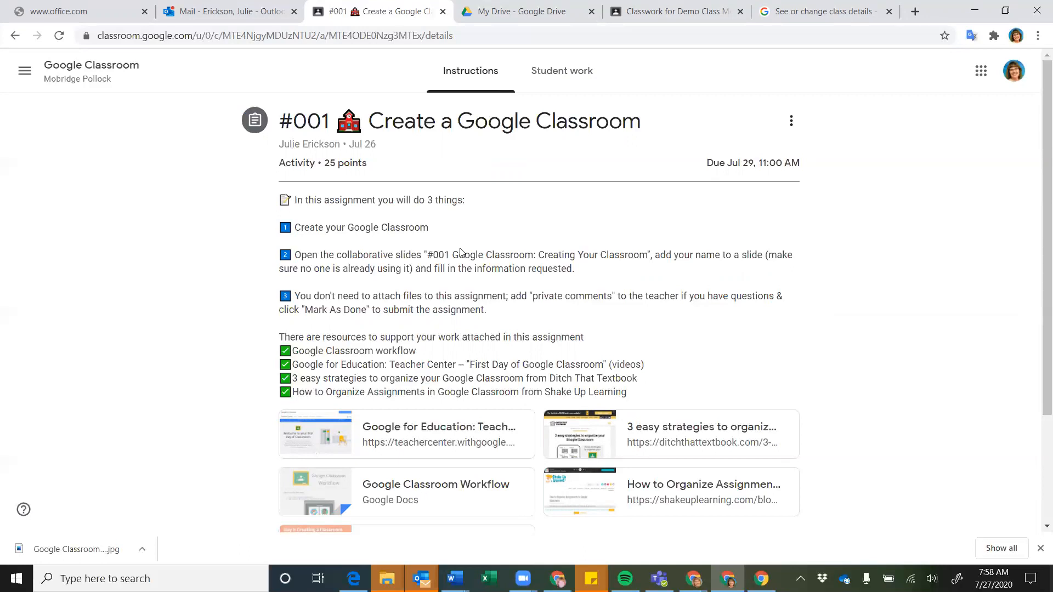
scroll(459, 268, down, 3)
scroll(458, 269, up, 3)
scroll(447, 296, down, 2)
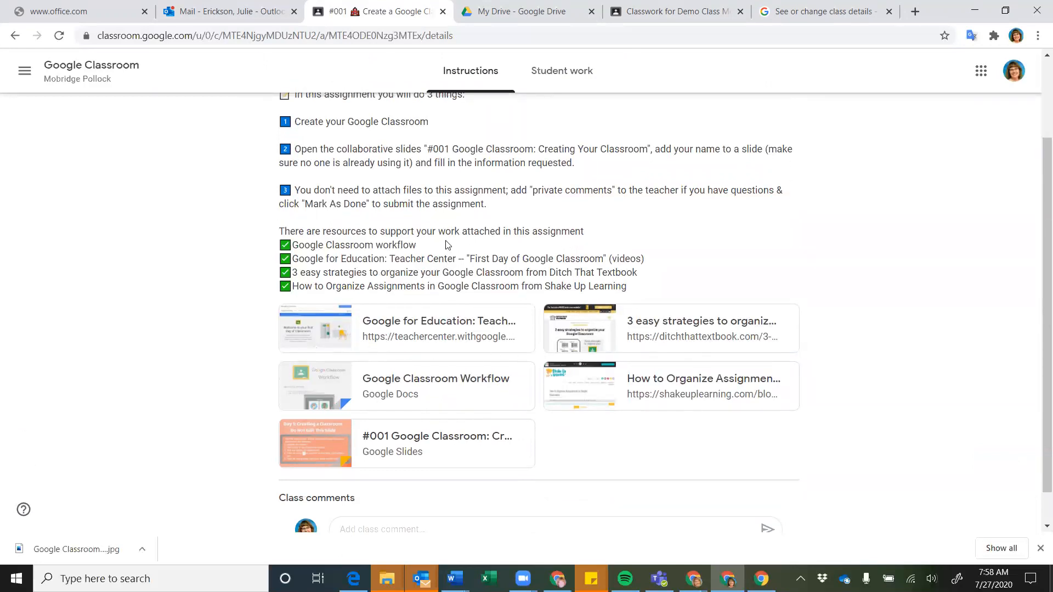
scroll(446, 245, up, 2)
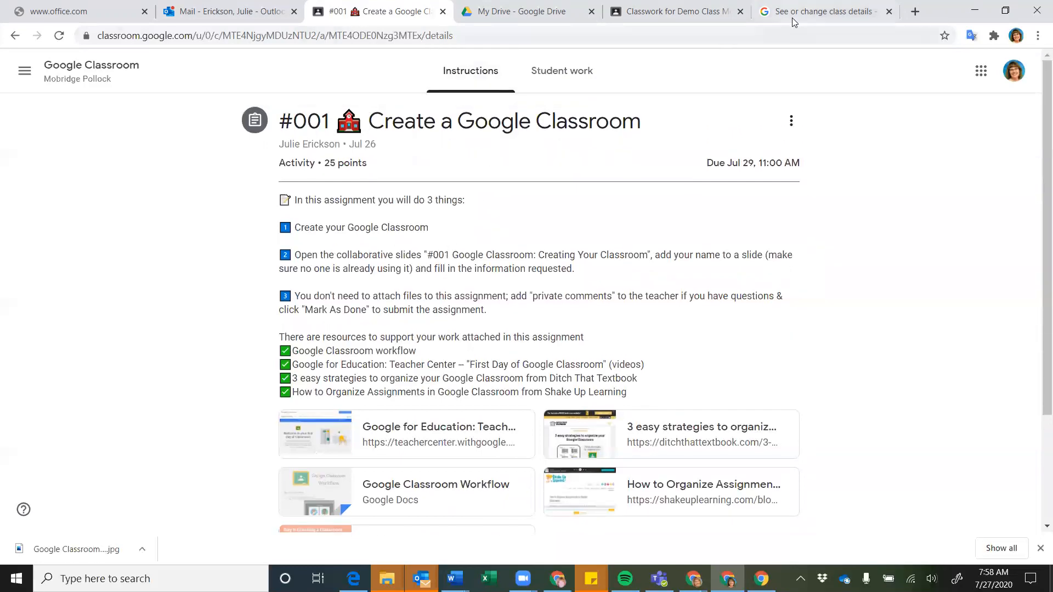
Title the Demo Class assignment '#001 Demo Assignment' and bring up its attachment options
click(663, 12)
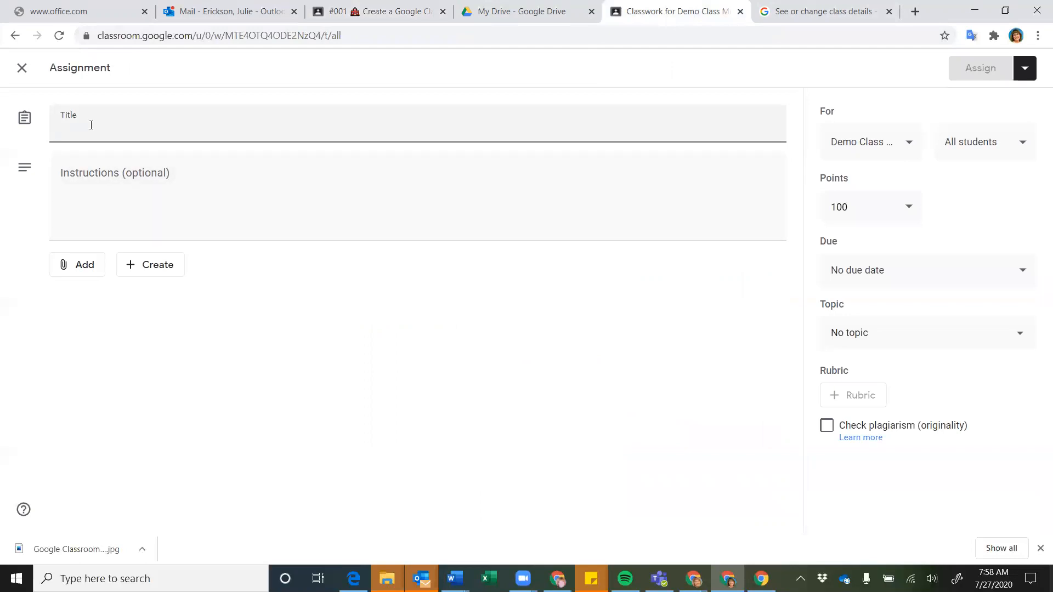
text(#001 )
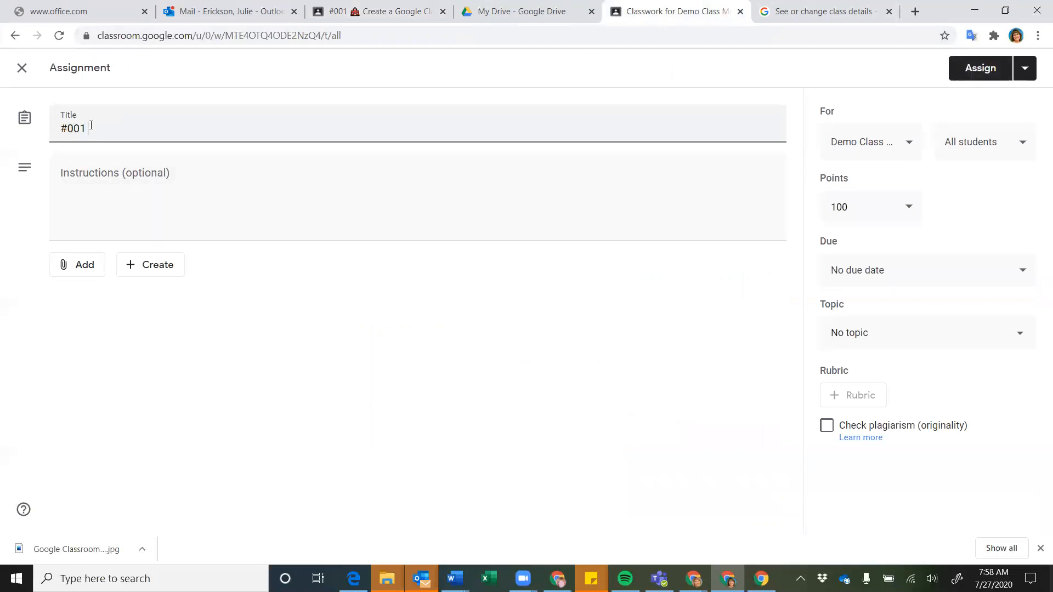
text(Demo Assignment)
click(71, 189)
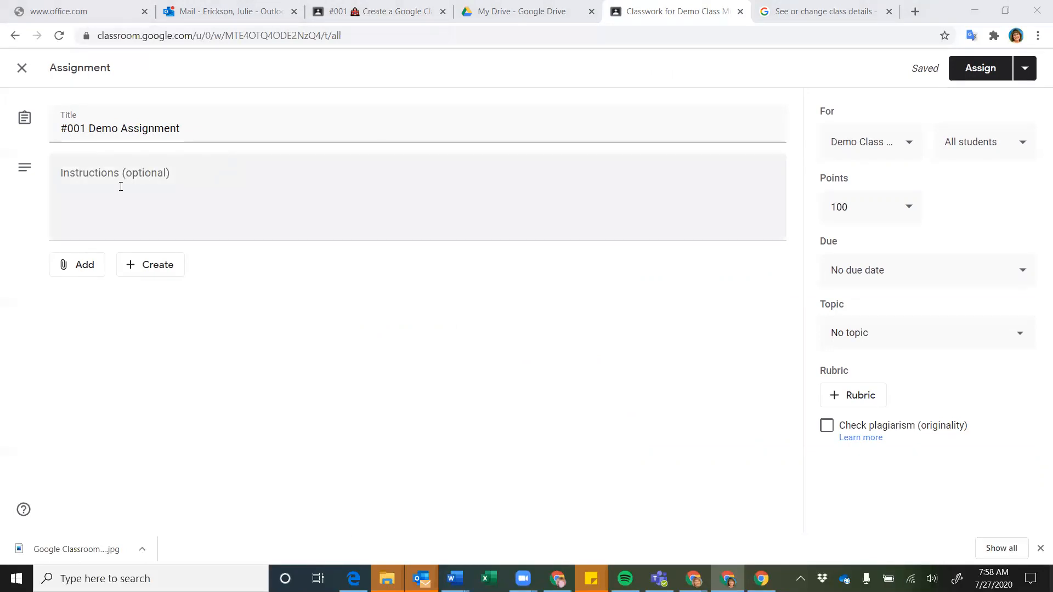
click(75, 193)
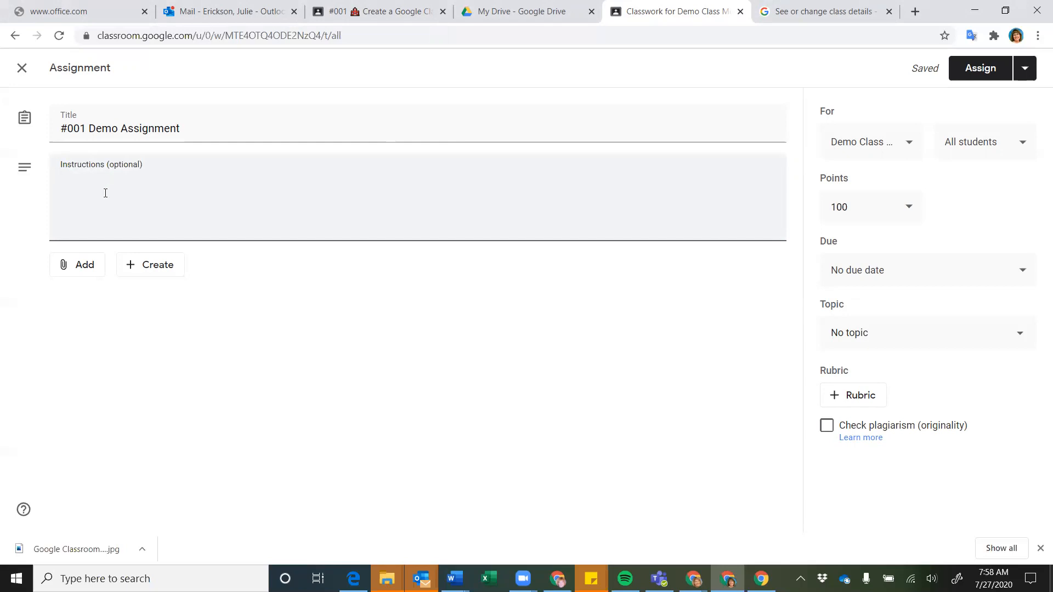
click(80, 272)
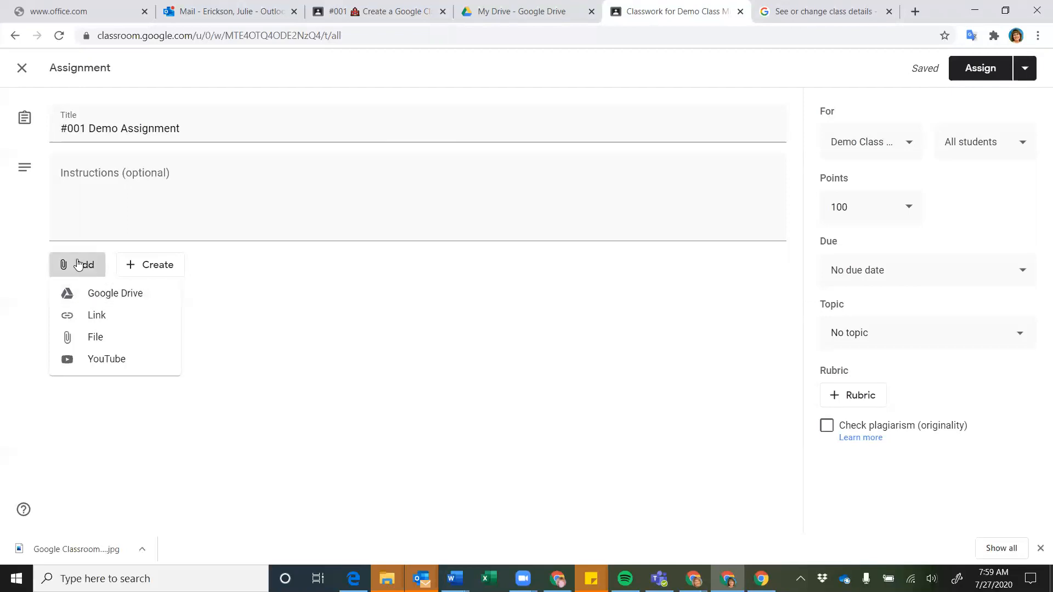
Open the Google Drive picker and browse its Upload and My Drive views
click(100, 292)
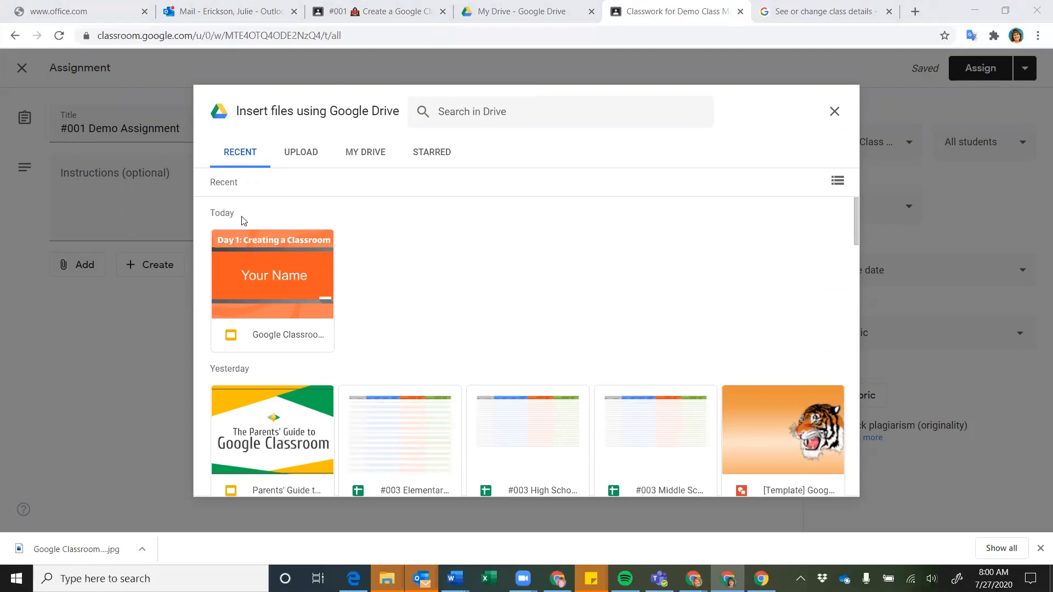
scroll(253, 264, down, 2)
scroll(253, 264, down, 7)
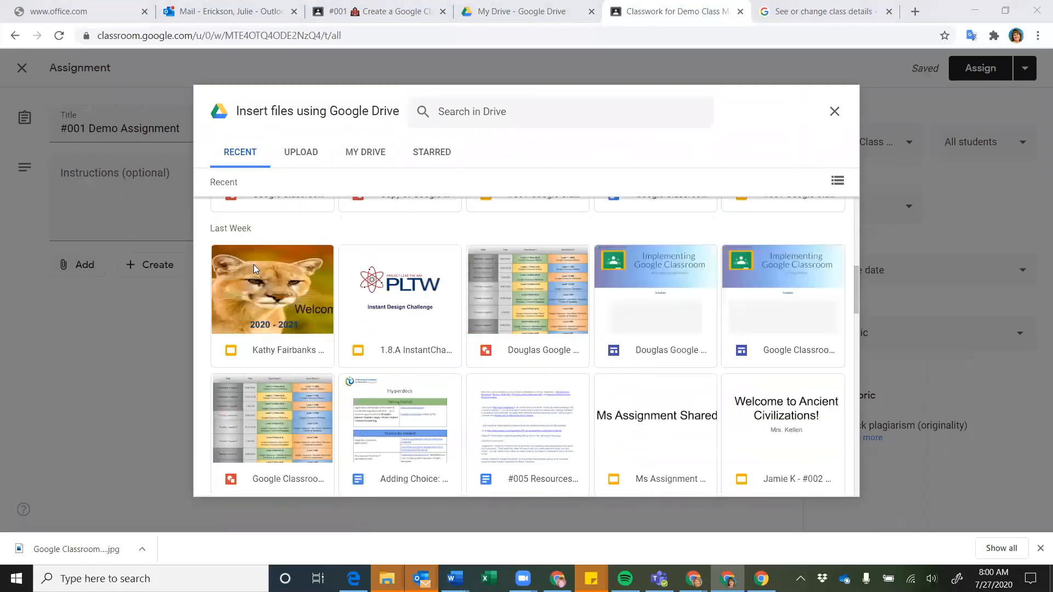
scroll(253, 264, up, 5)
scroll(253, 268, up, 3)
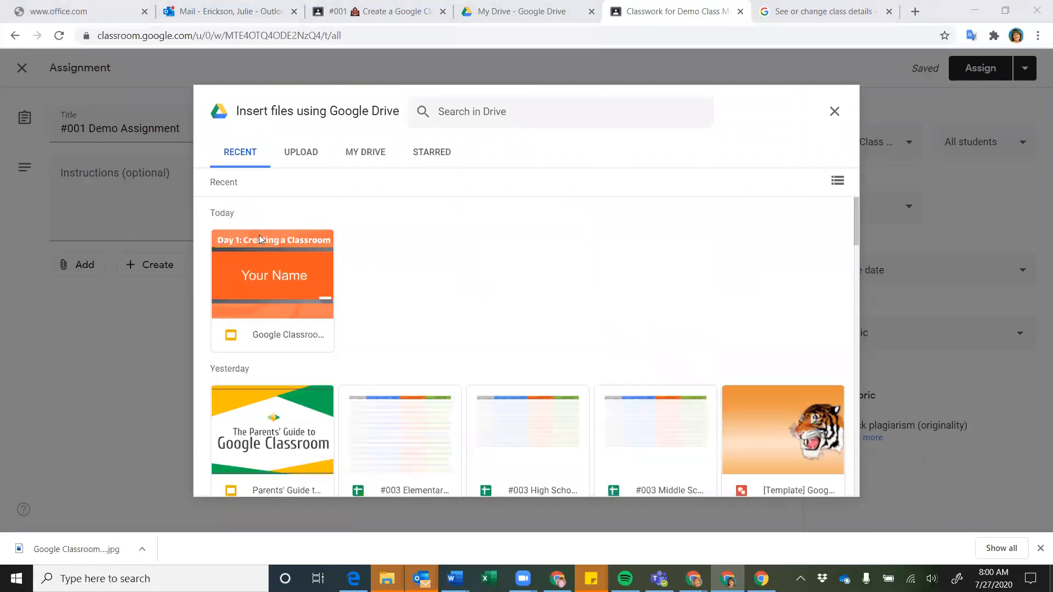
click(300, 155)
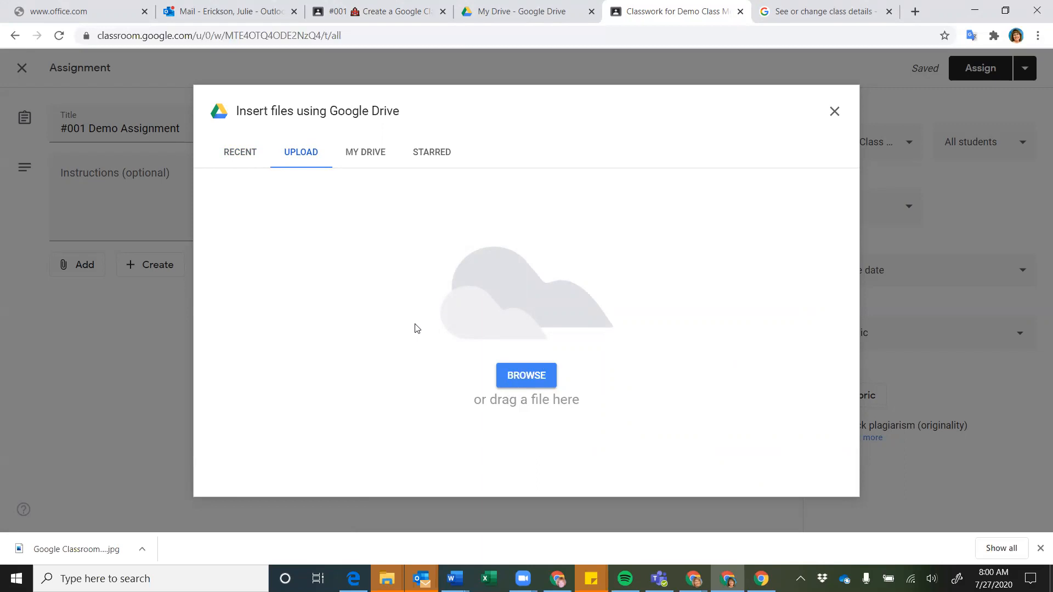
click(376, 154)
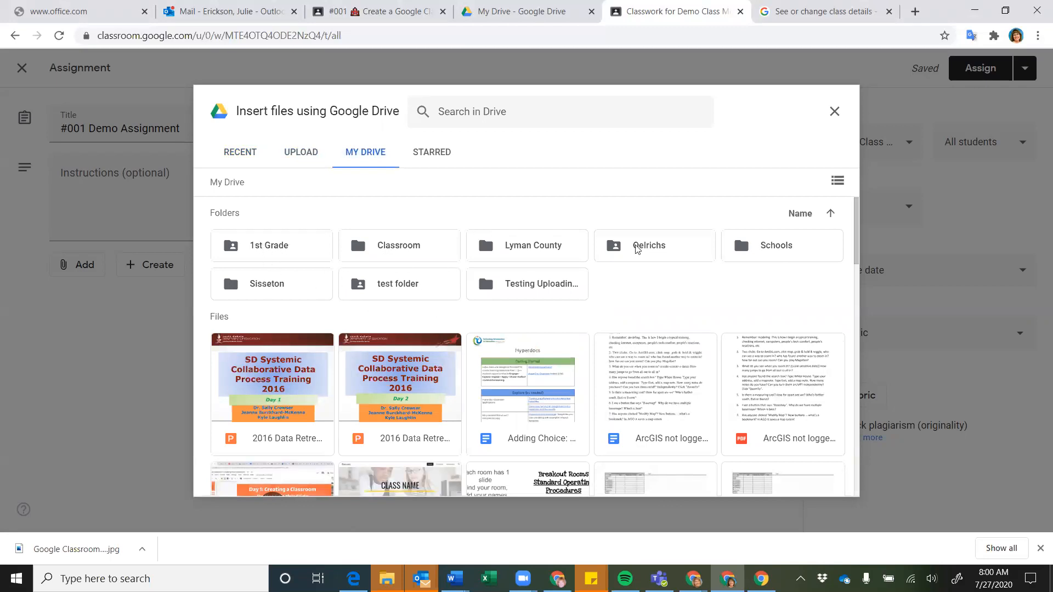
scroll(462, 360, down, 2)
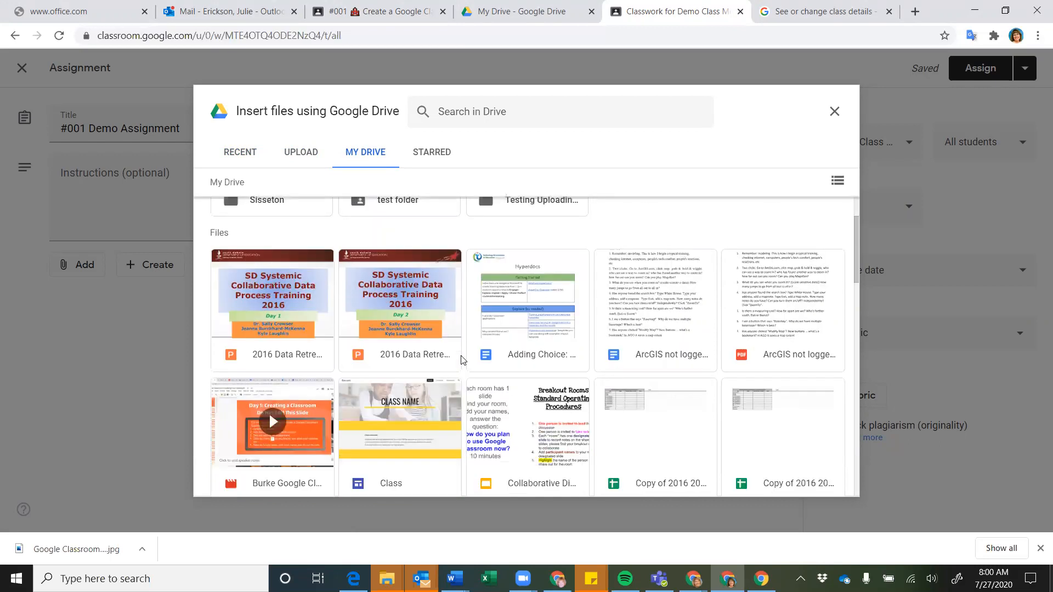
scroll(463, 360, down, 3)
scroll(462, 360, up, 5)
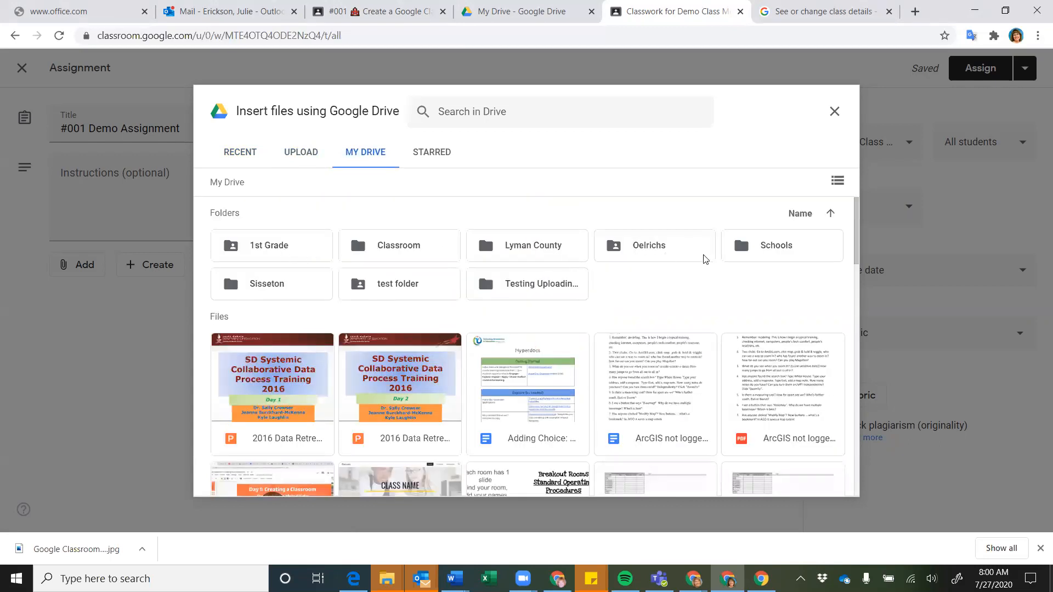
scroll(614, 291, down, 3)
scroll(600, 304, up, 4)
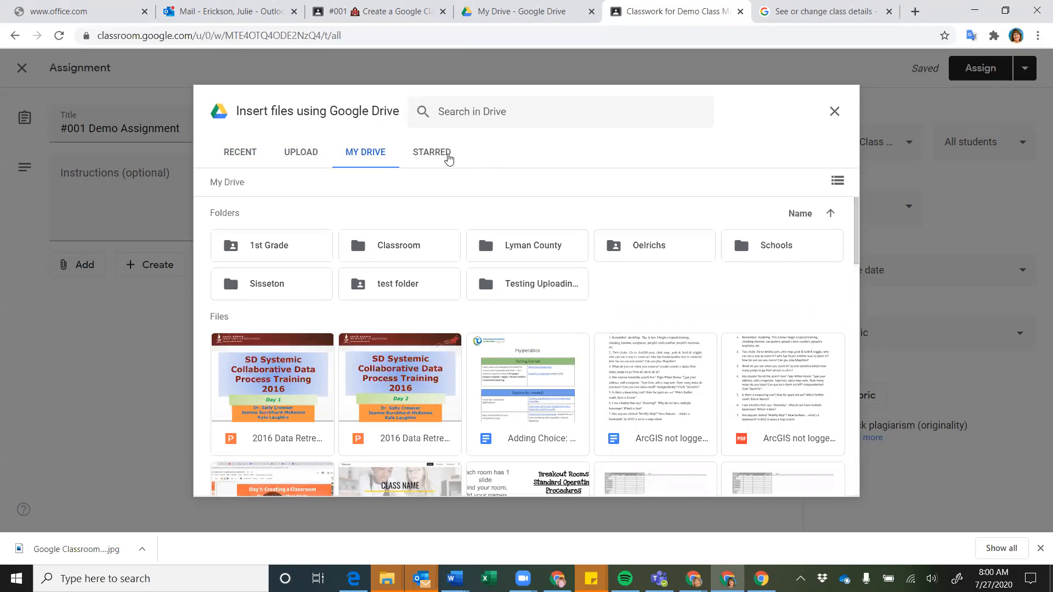
Find the #003 Elementary sheet under Recent files and insert it as an attachment
click(435, 155)
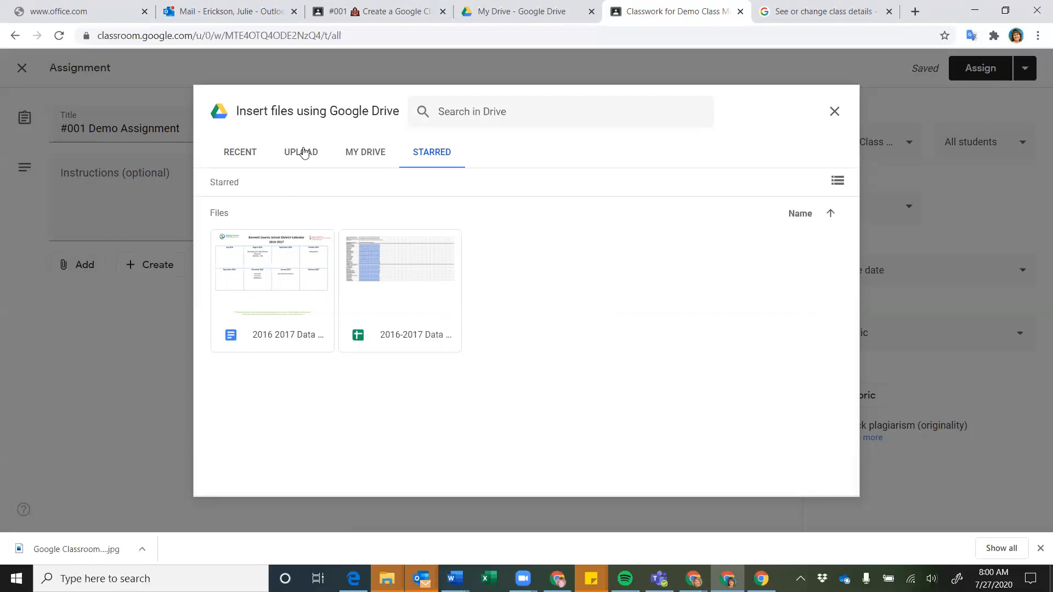
click(244, 156)
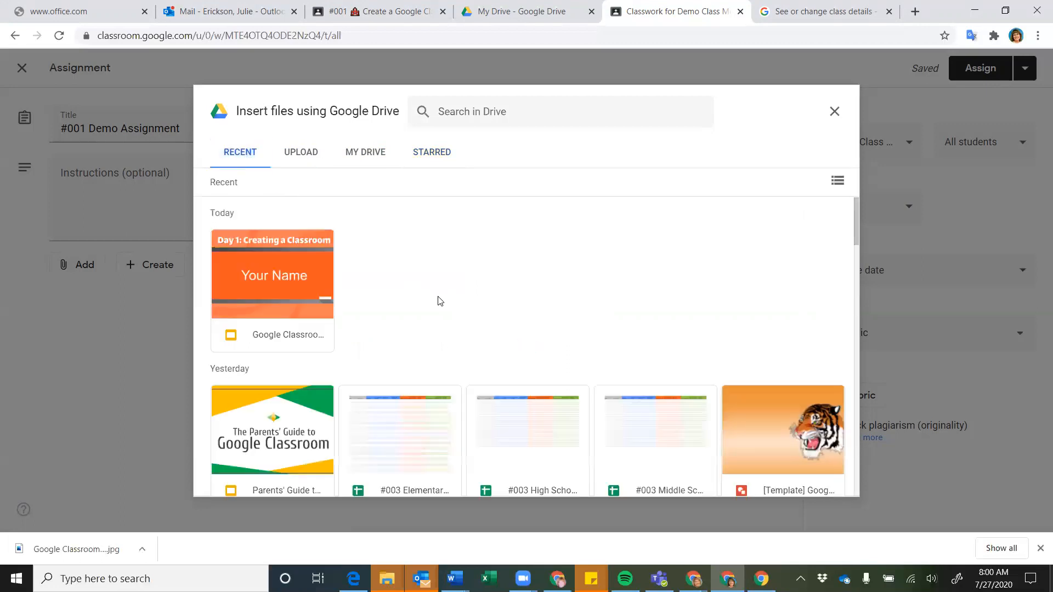
scroll(437, 299, down, 2)
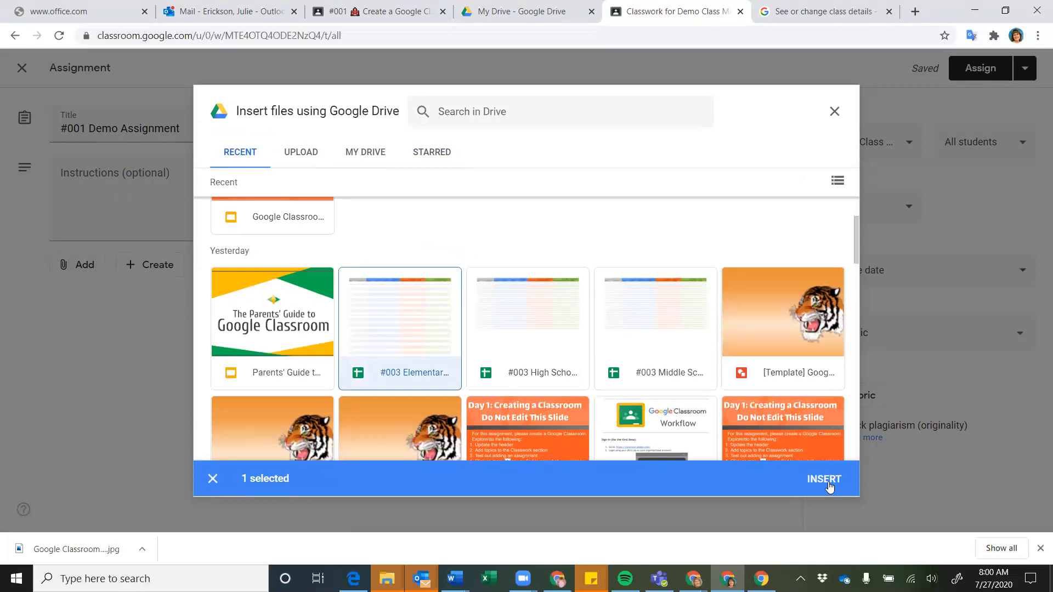
click(824, 479)
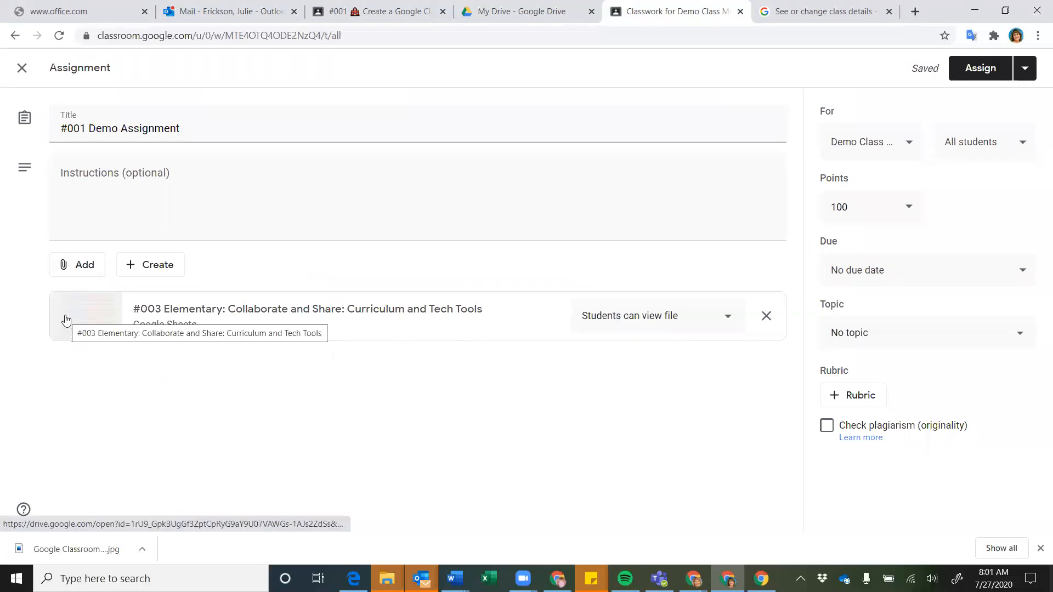
Change the attached #003 Elementary sheet from view-only to 'Make a copy for each student'
click(728, 321)
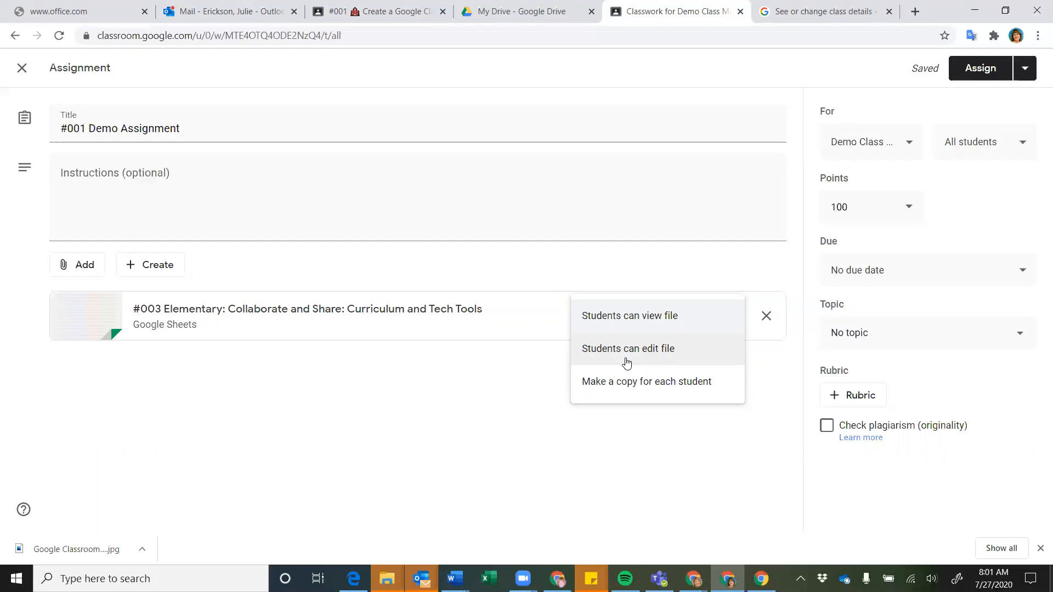
click(618, 387)
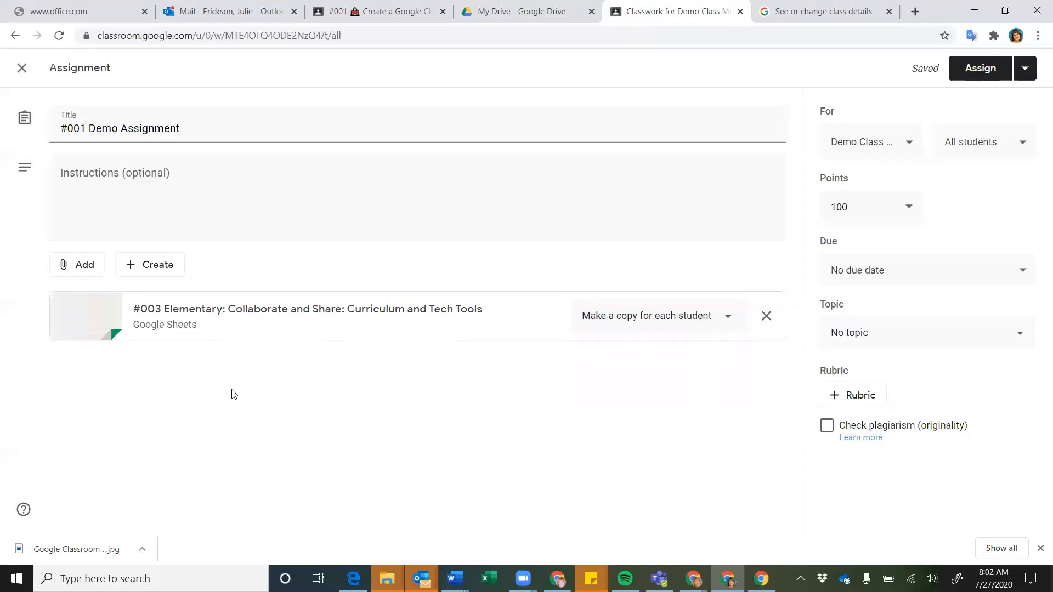
click(727, 316)
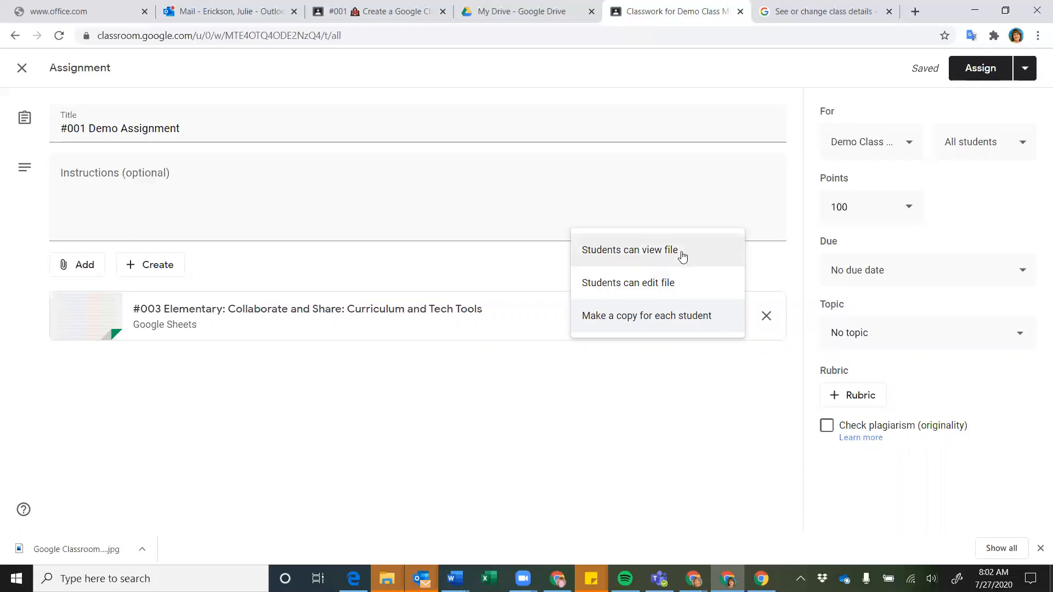
click(433, 422)
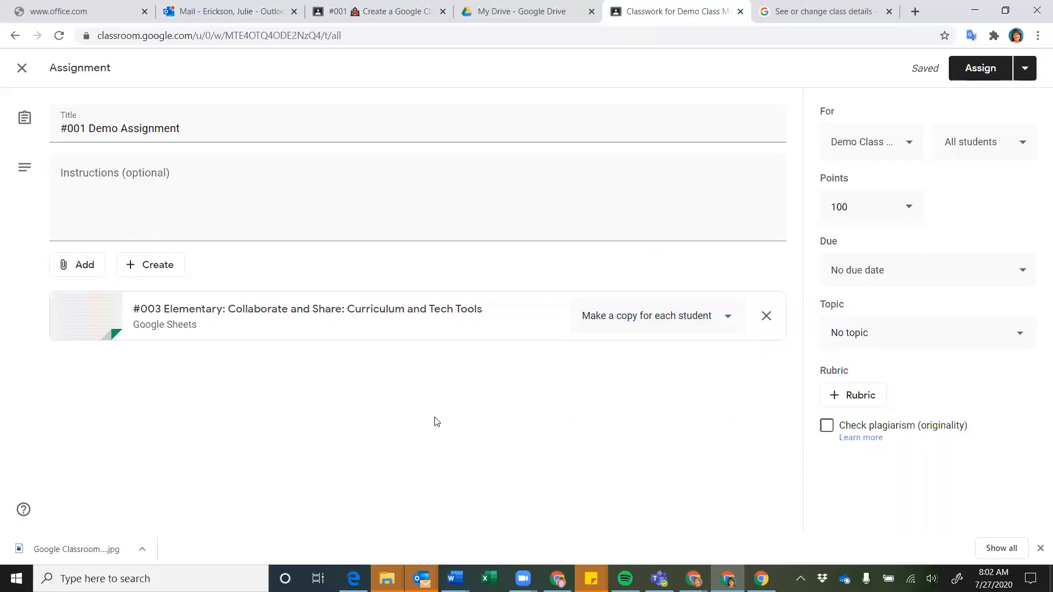
click(81, 273)
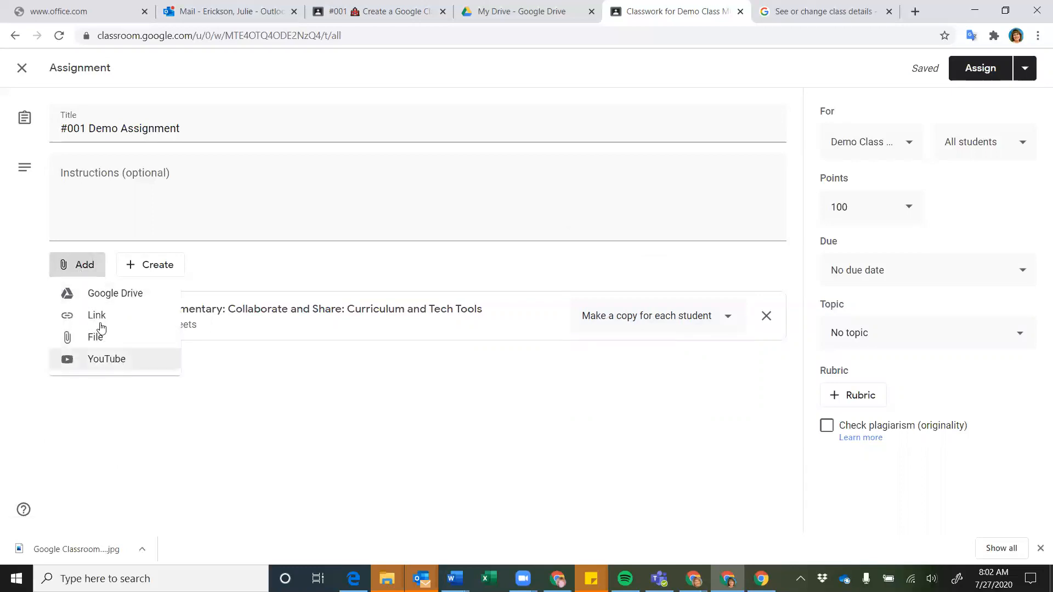
Copy the 'See or change class details' help article URL and attach it as a link
click(96, 317)
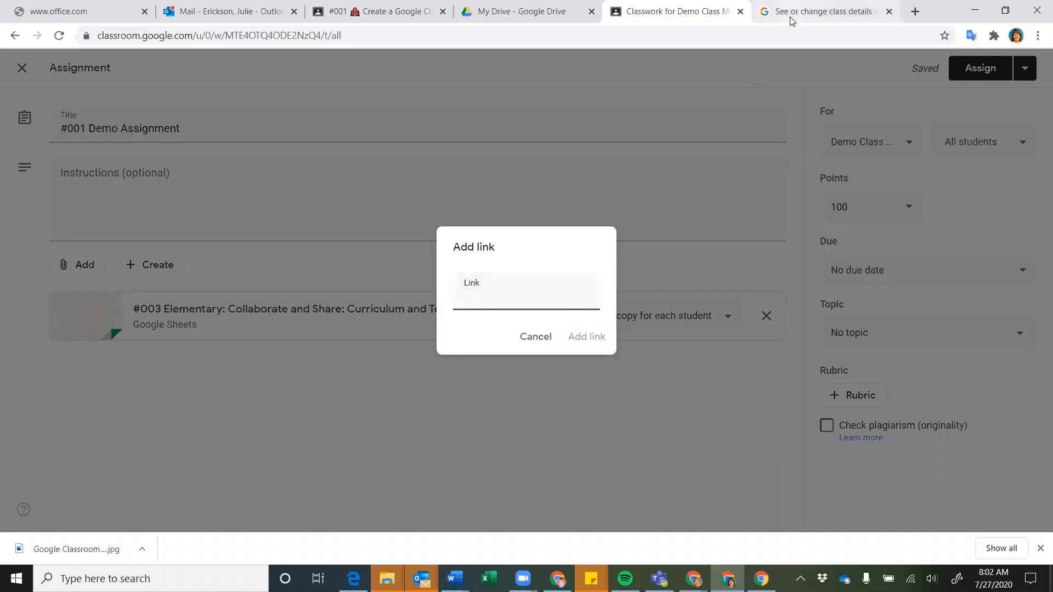
click(769, 22)
click(451, 33)
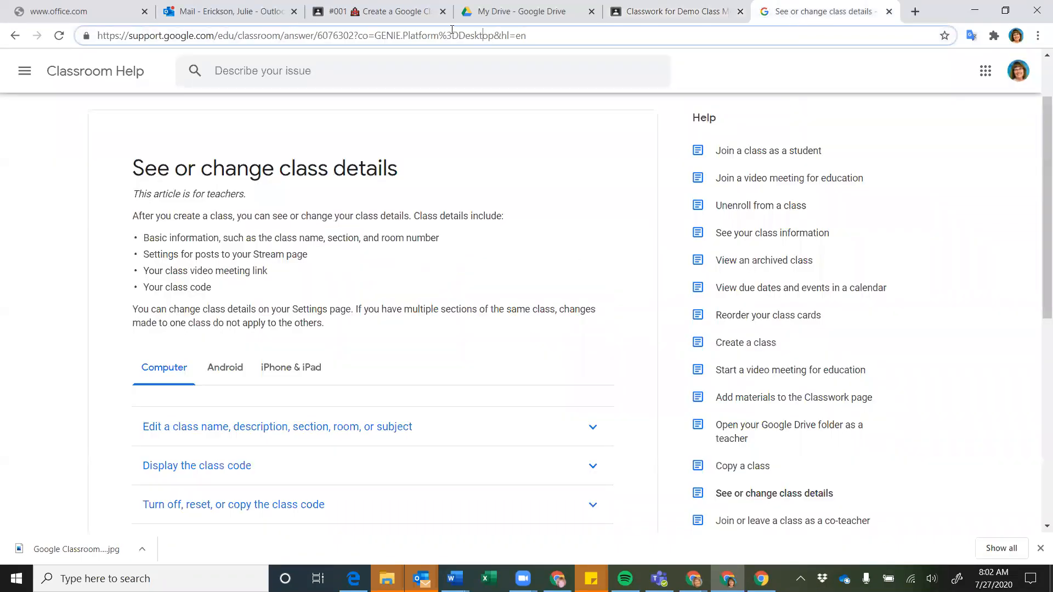
triple_click(451, 31)
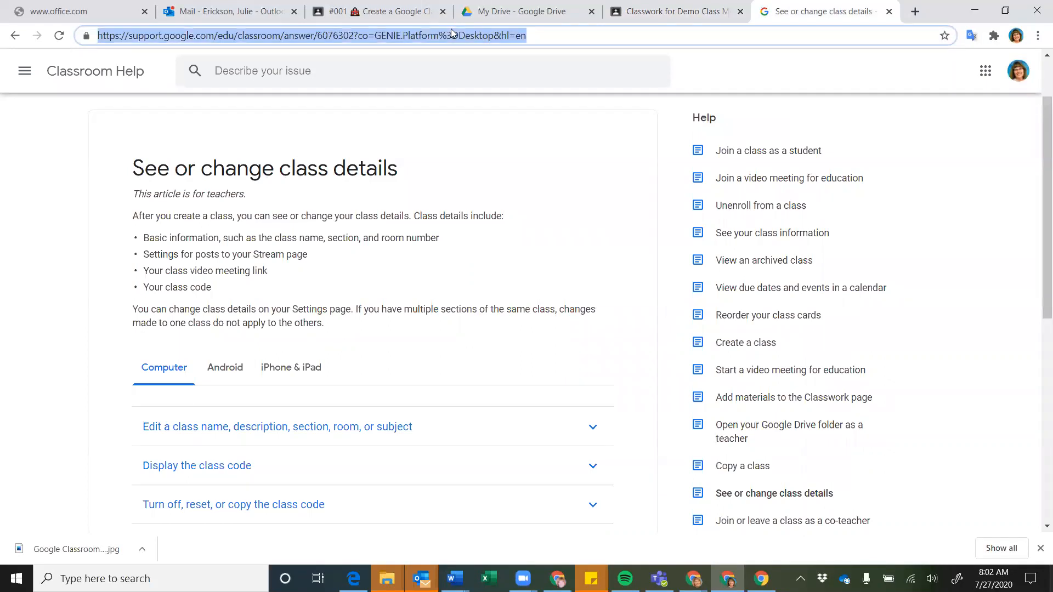
click(677, 19)
key(ctrl+v)
click(574, 337)
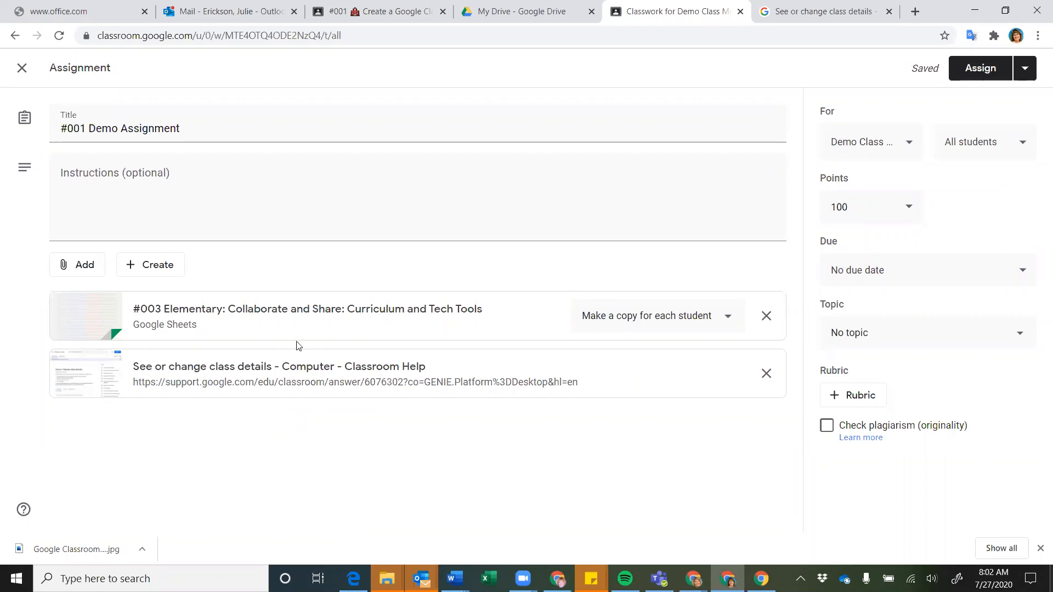
click(84, 266)
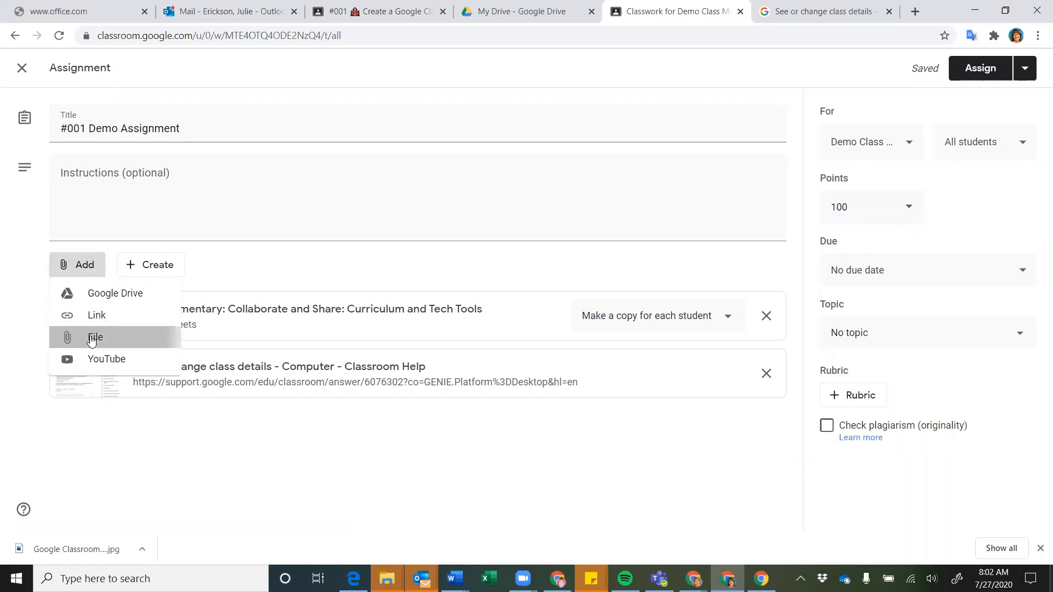
click(92, 338)
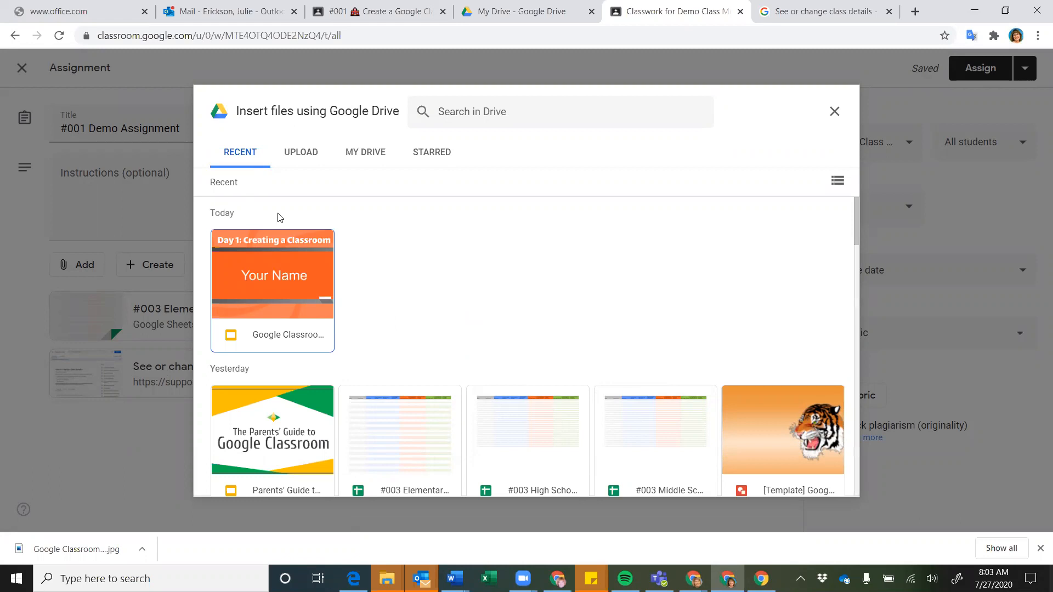
click(296, 159)
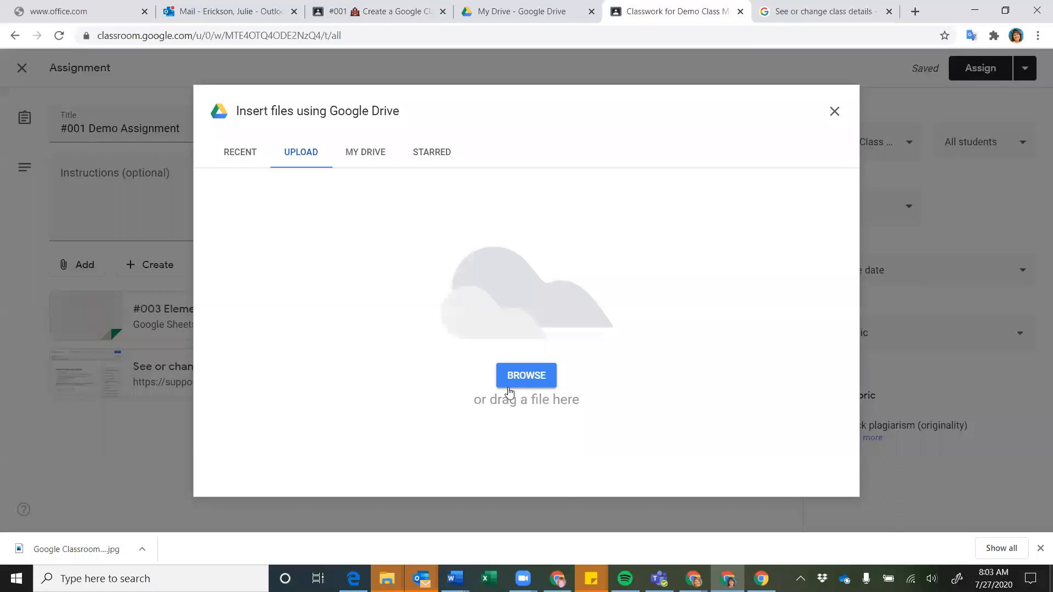
click(835, 112)
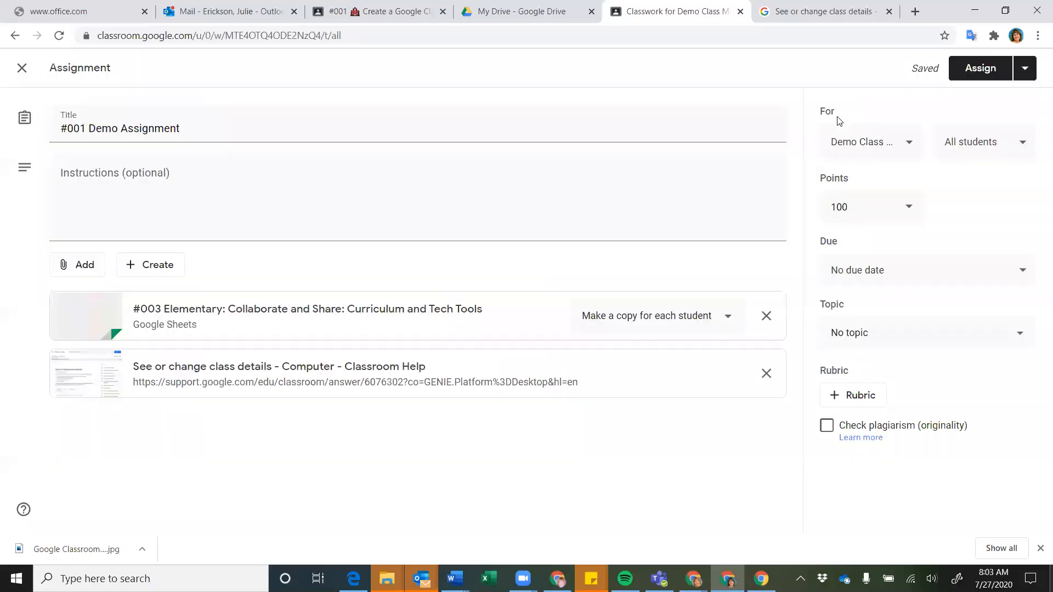
click(79, 274)
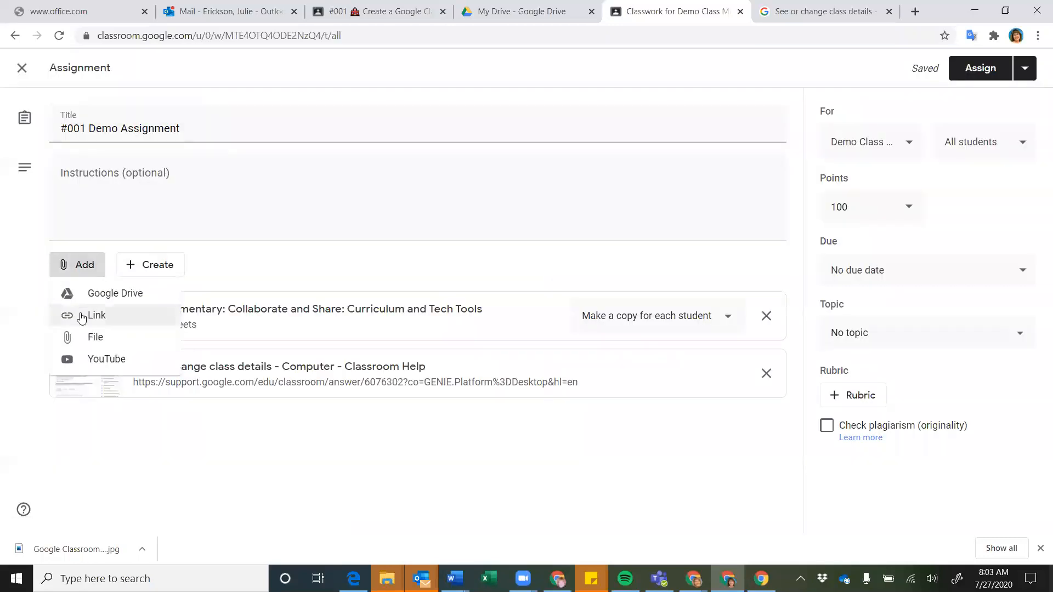
Search YouTube for 'google classroom' and attach the Getting Started with Google Classroom video
click(92, 362)
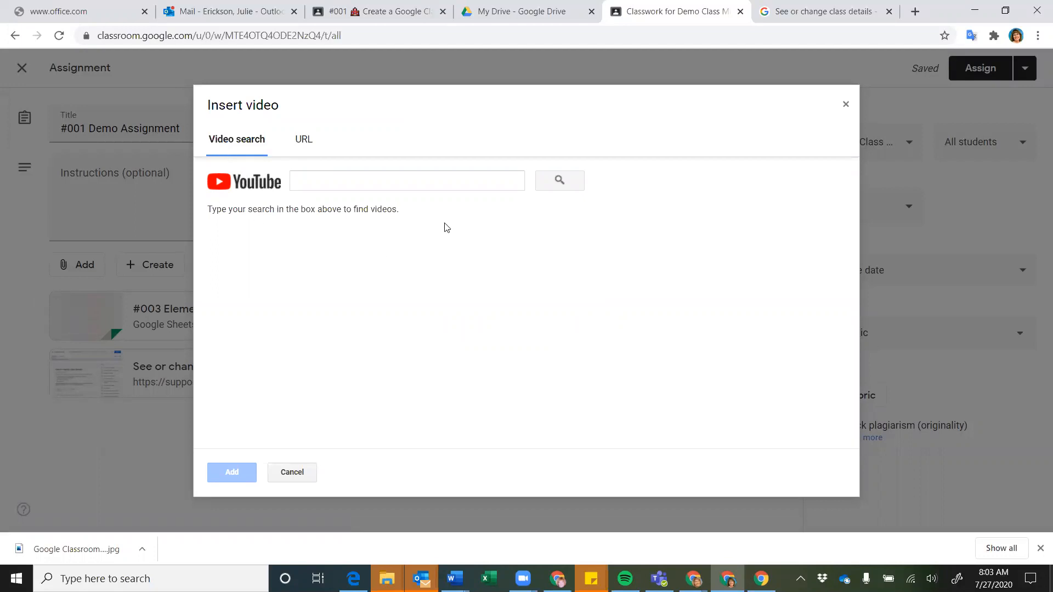
click(377, 179)
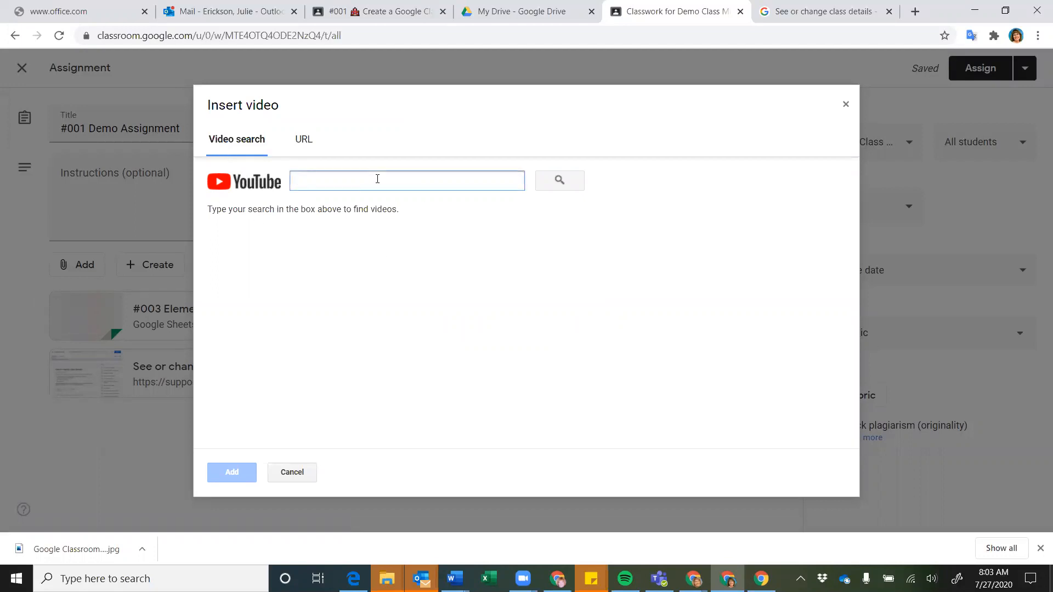
text(google classroom)
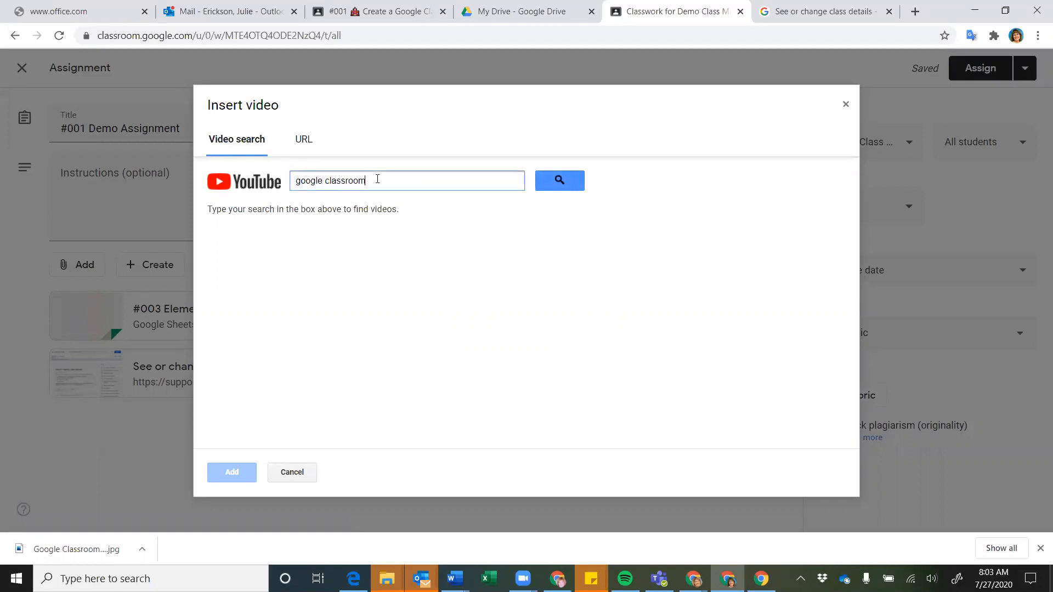
key(Return)
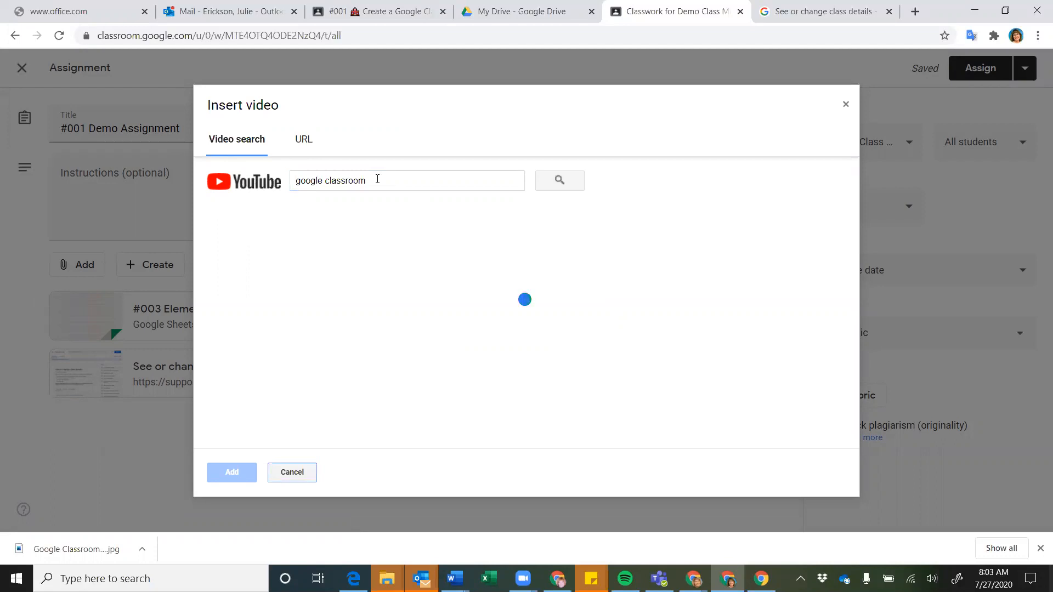
click(303, 140)
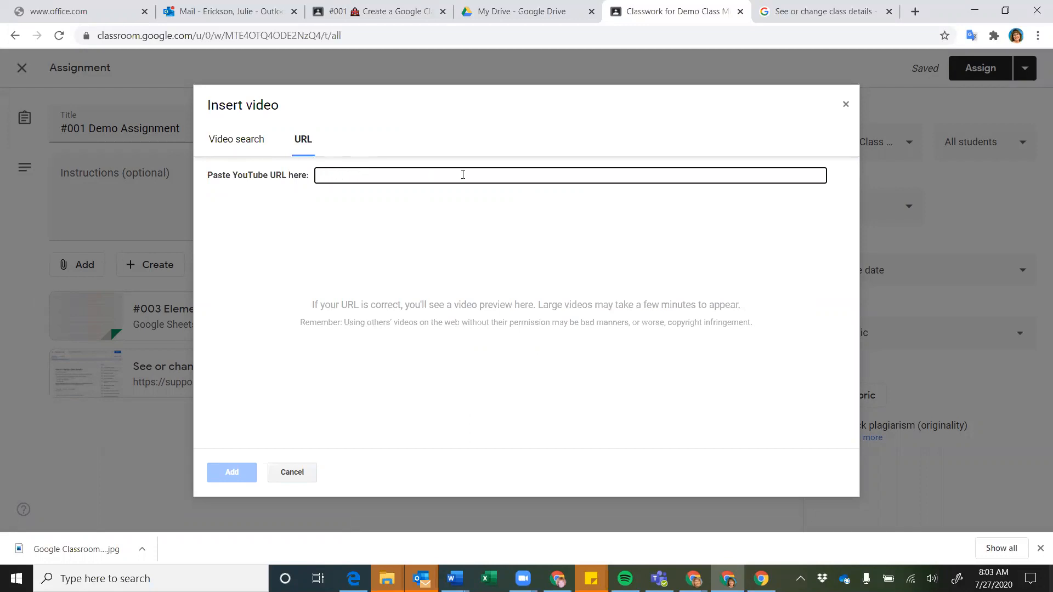
click(246, 142)
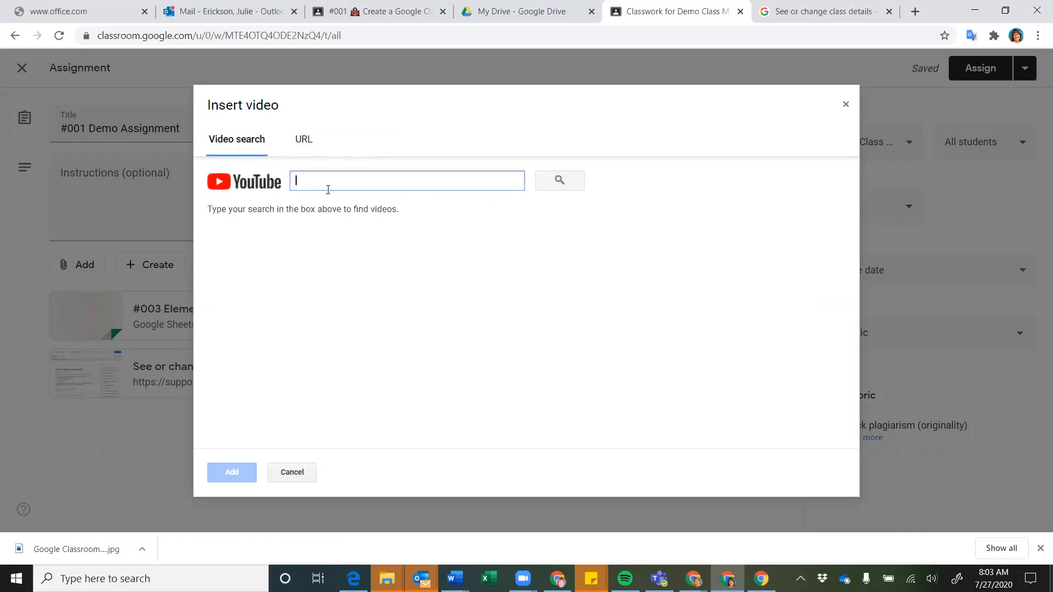
text(google classroom)
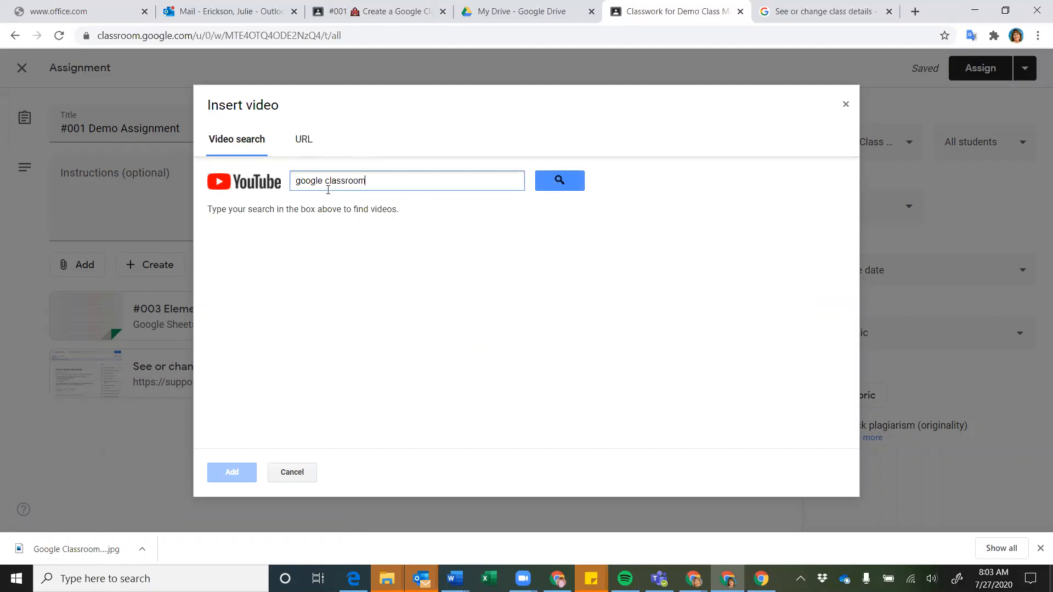
key(Return)
click(341, 237)
click(231, 473)
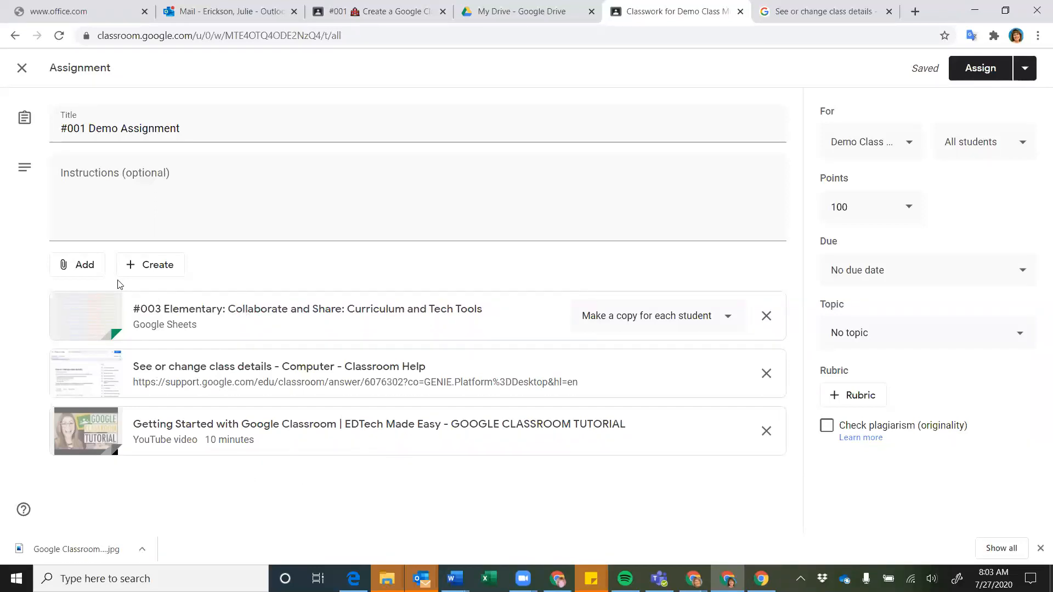
Dismiss the Add menu and show the Create list of Docs, Slides, Sheets, Drawings and Forms
click(83, 266)
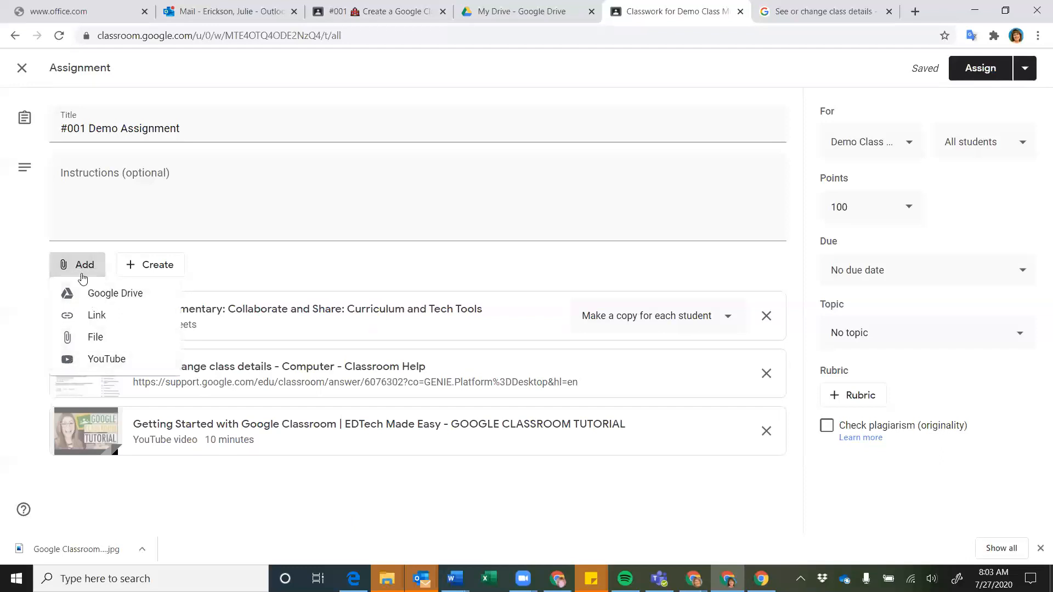
click(222, 281)
click(134, 266)
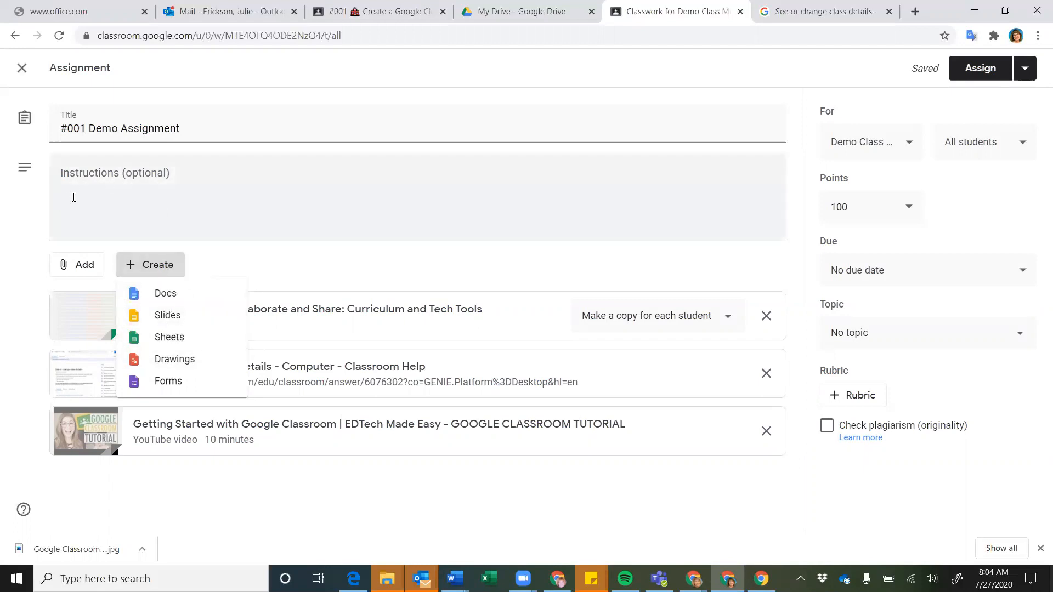
Create a new Google Doc and type 'Instructions for class' as its first line
click(163, 305)
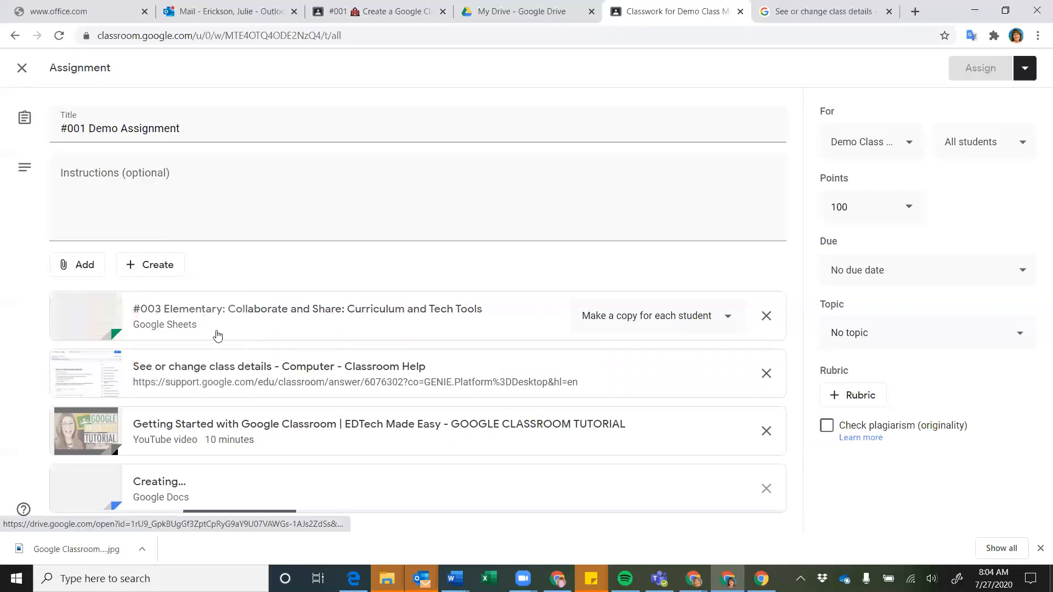
click(190, 480)
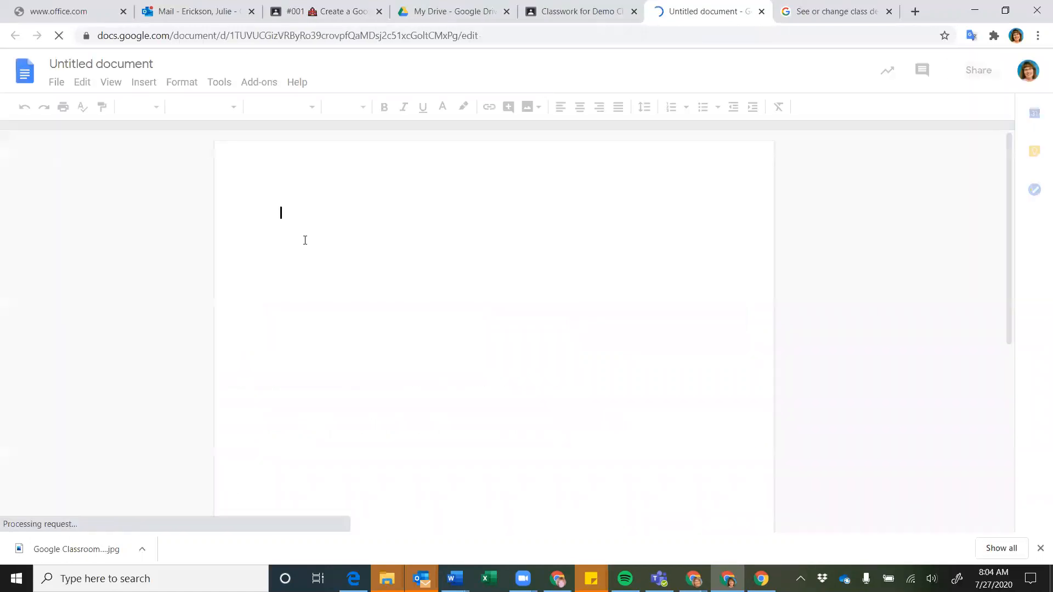
text(Make)
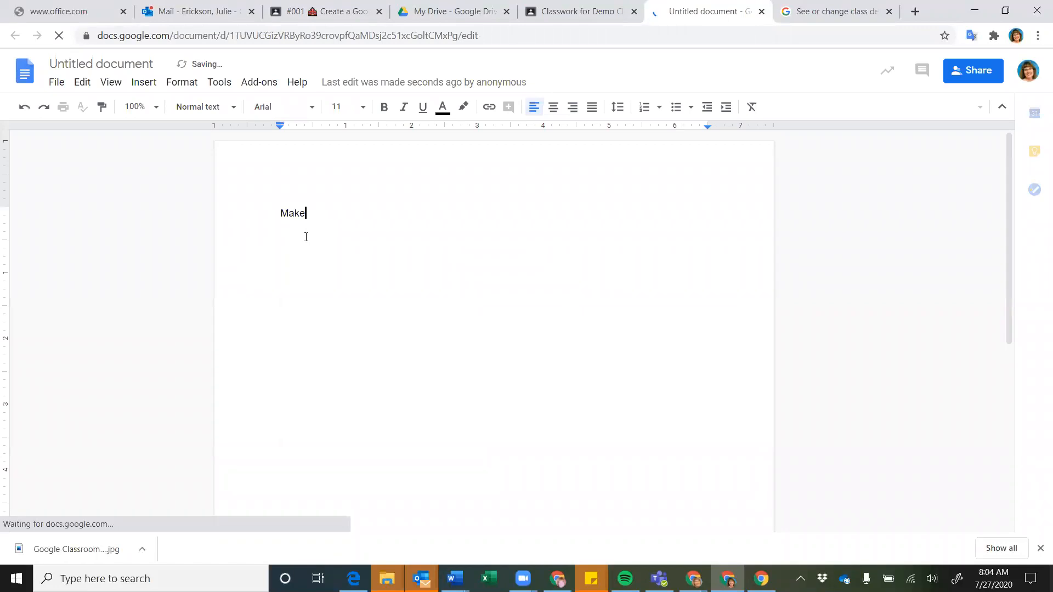
key(BackSpace)
key(BackSpace)
key(BackSpace)
key(BackSpace)
text(Inst)
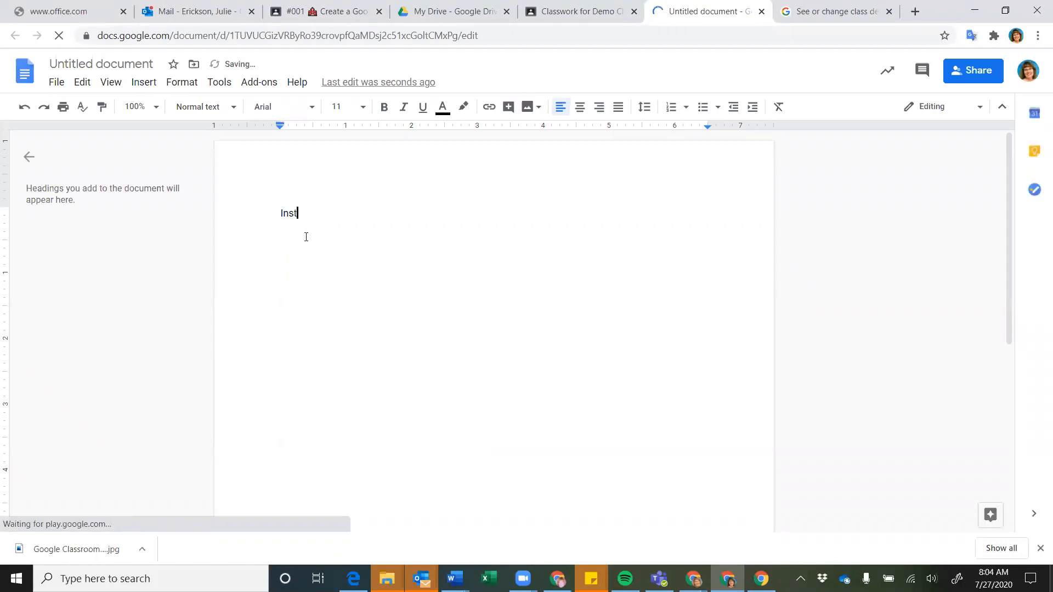
text(ructions for class)
key(Return)
key(Return)
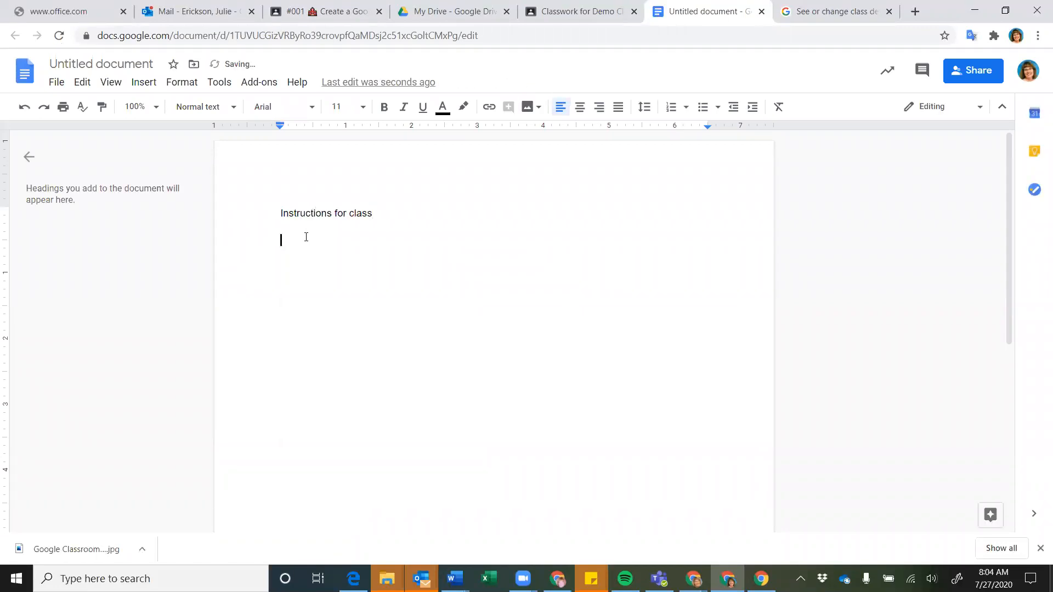
Rename the document 'Instructions for class' and close it
click(117, 66)
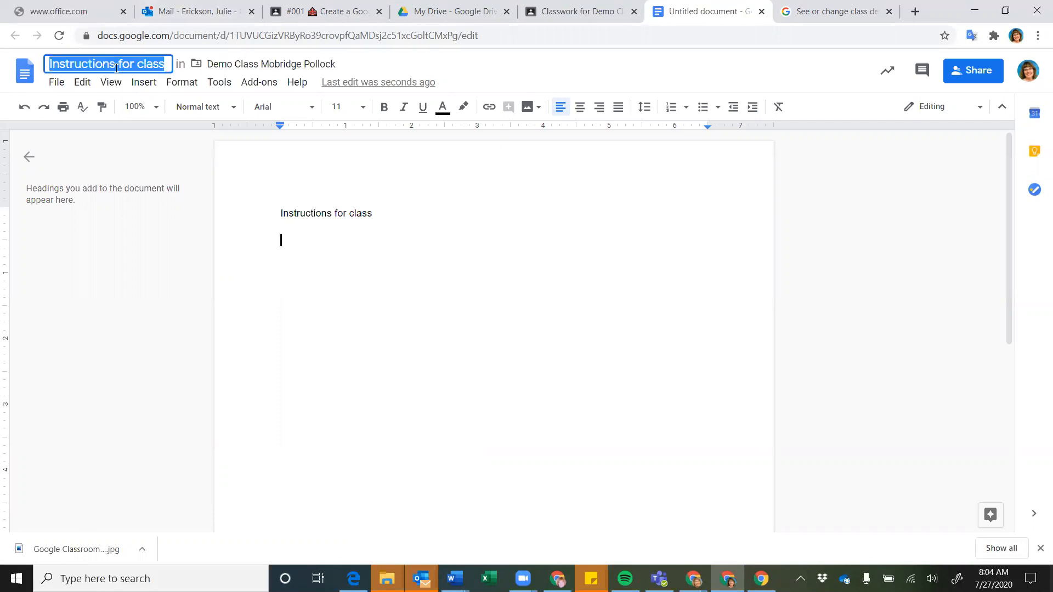
click(425, 248)
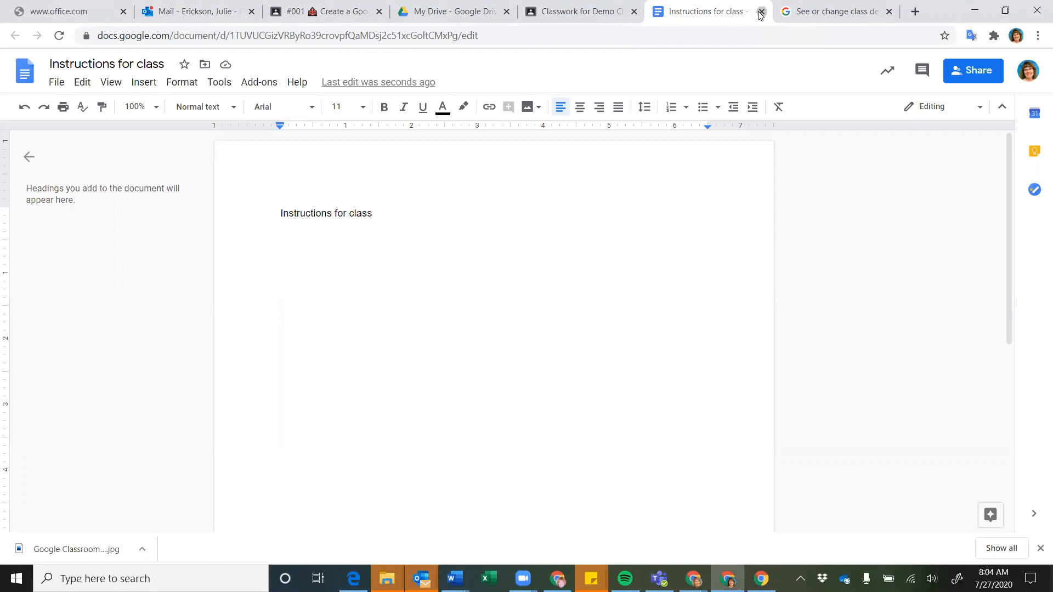
click(761, 11)
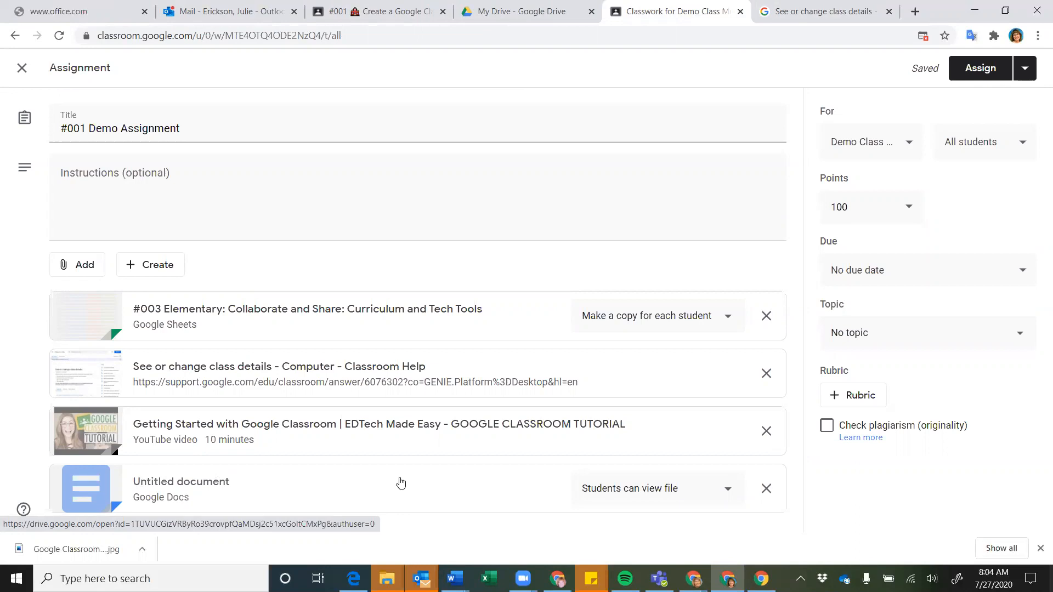
click(155, 265)
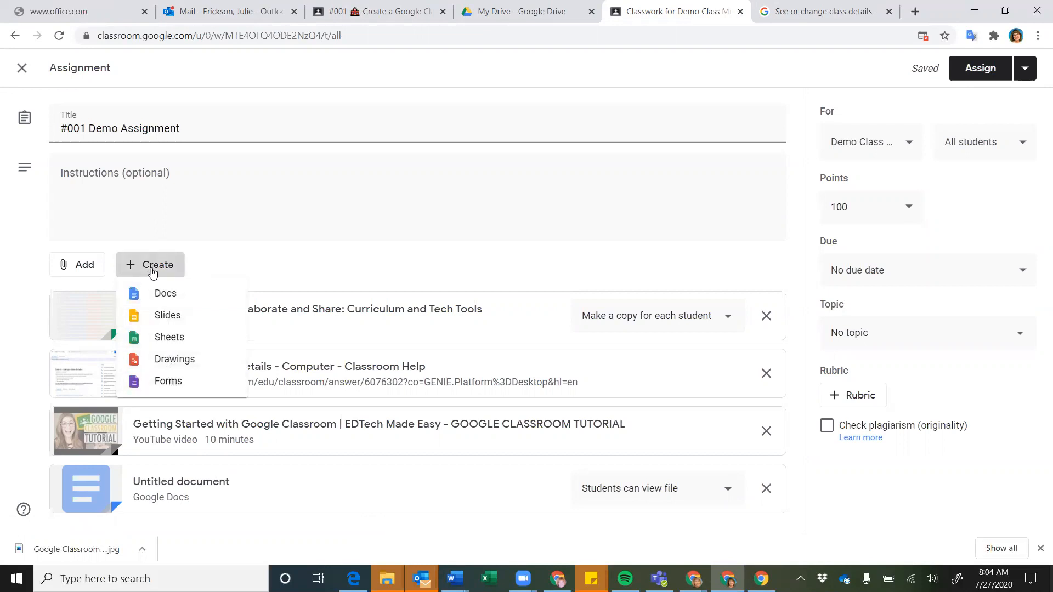
click(266, 269)
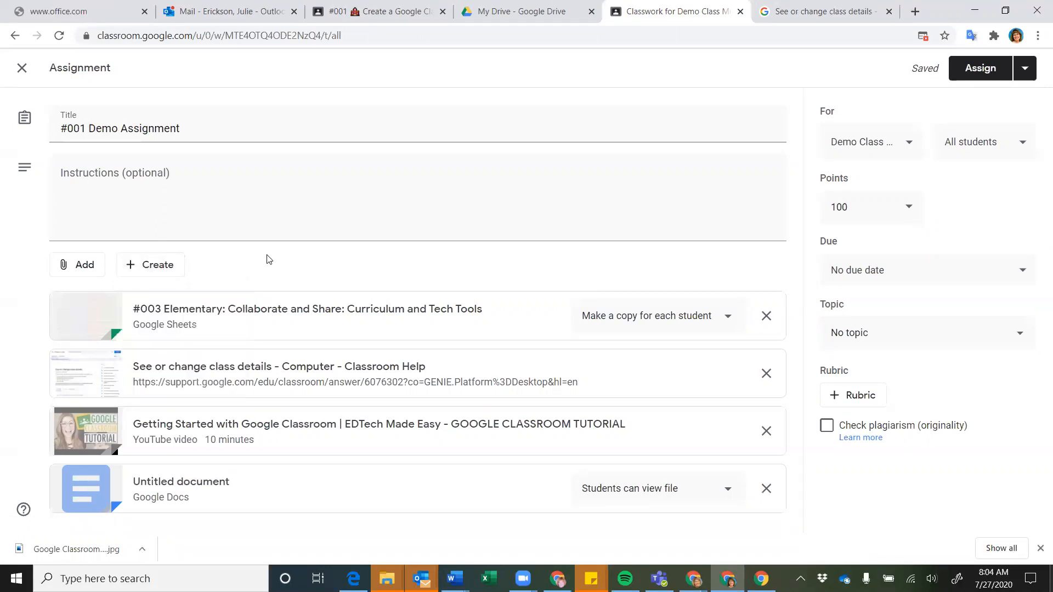
click(83, 265)
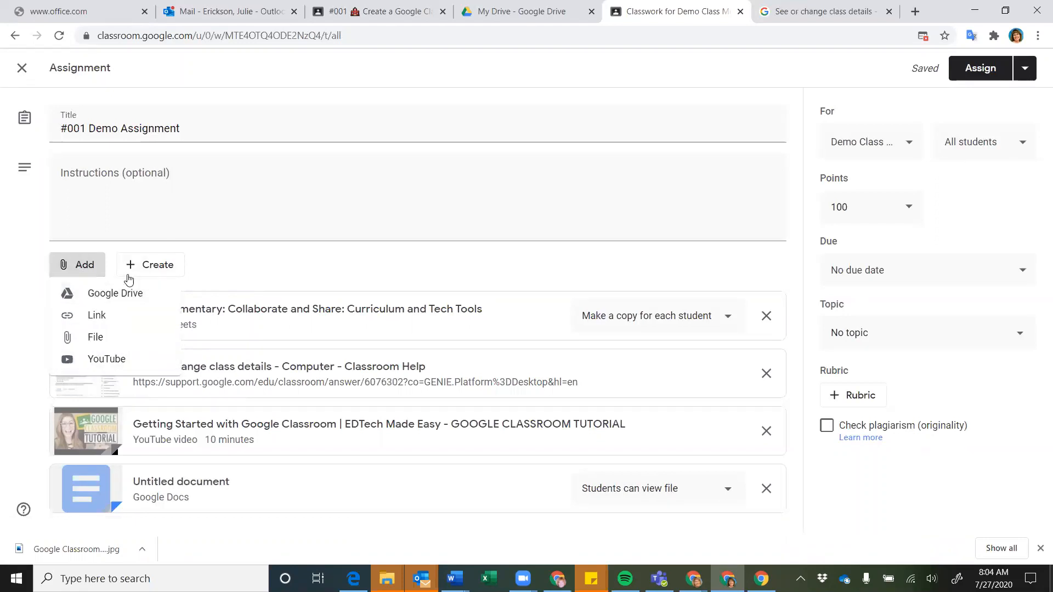
click(154, 270)
click(155, 271)
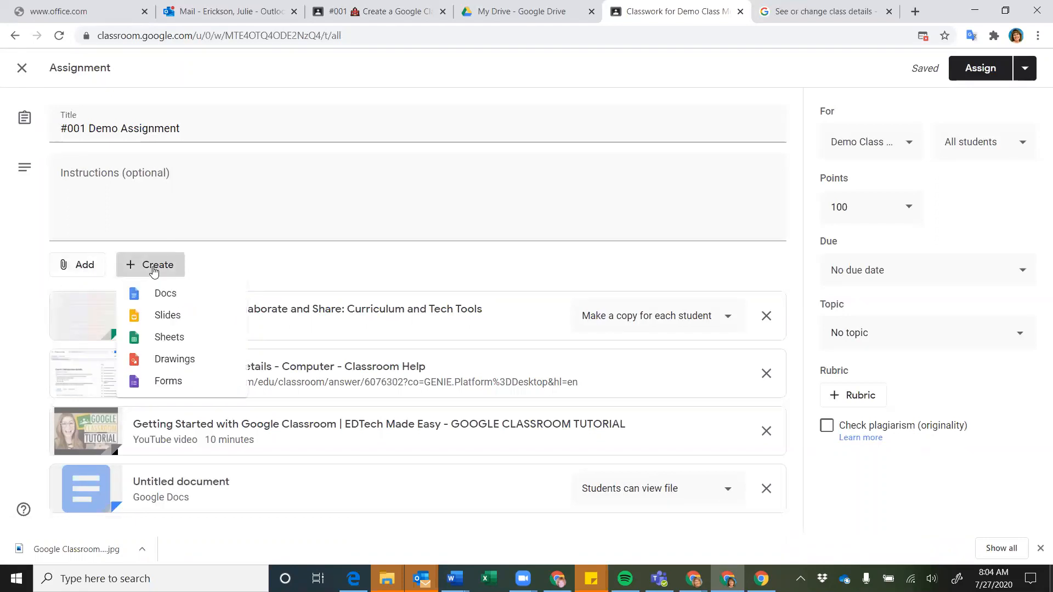
click(299, 258)
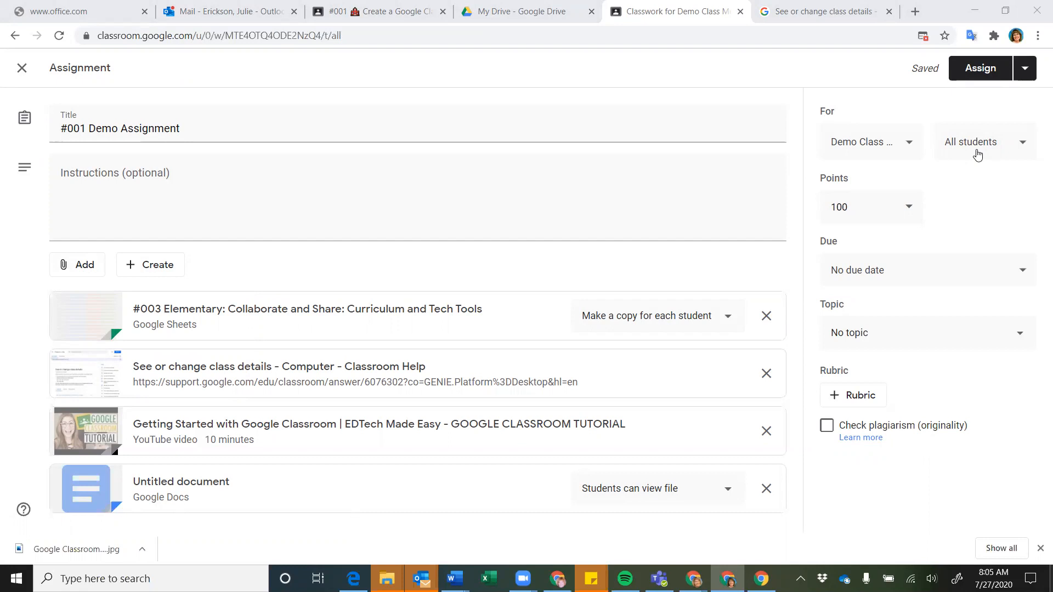
click(378, 12)
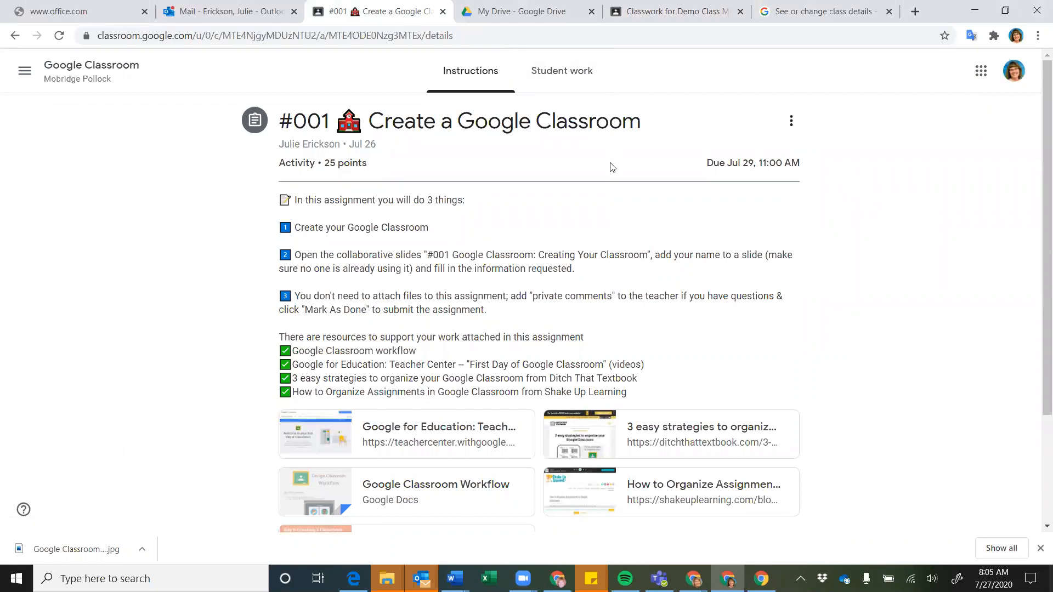
scroll(365, 282, down, 3)
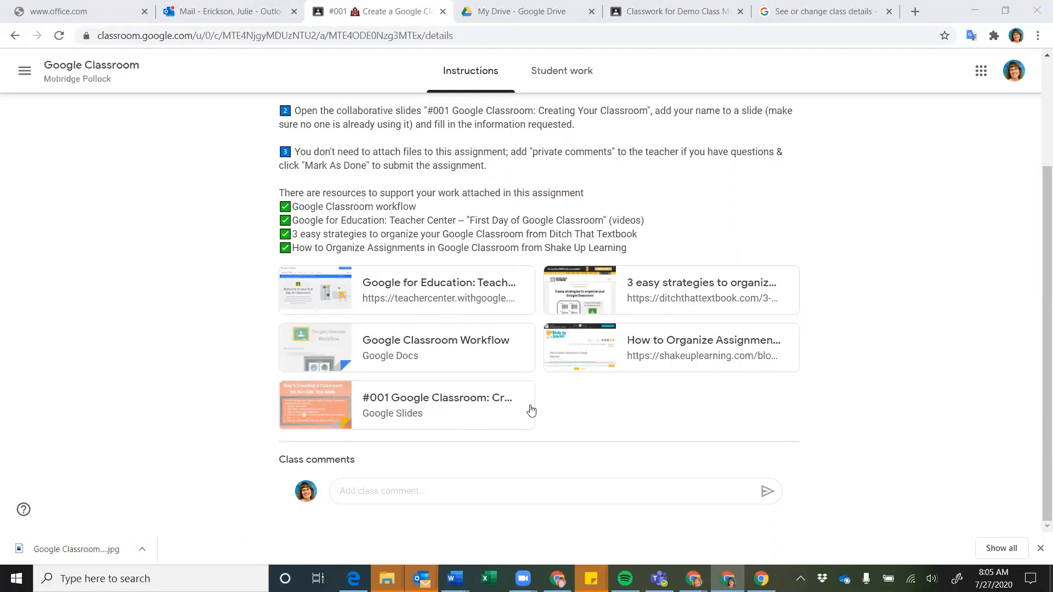
click(662, 13)
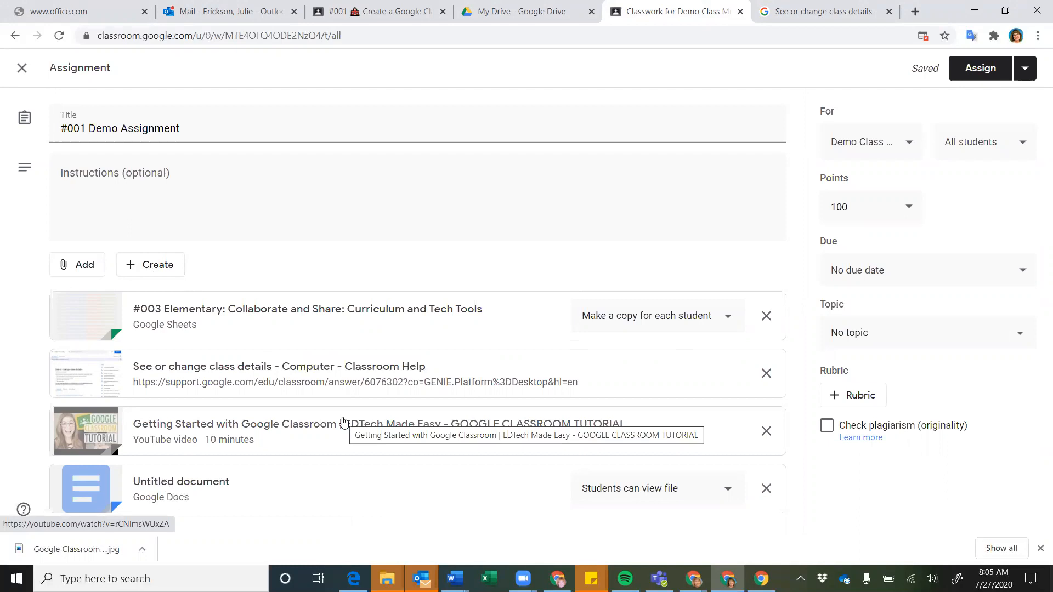
Insert the 'Google Classroom: Creating Your Classroom' slides from Google Drive's Recent files
click(81, 268)
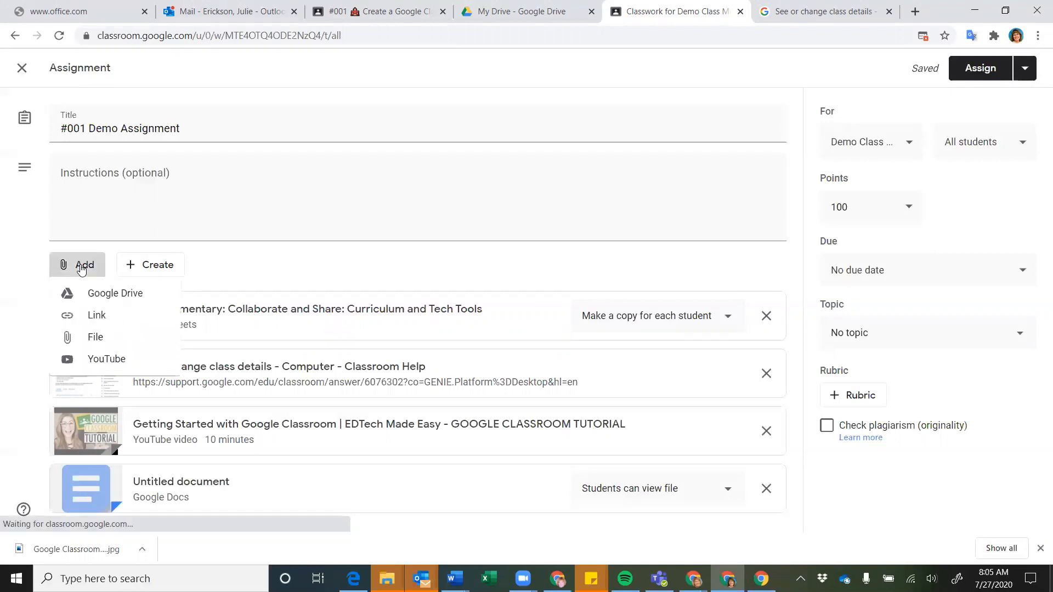
click(104, 294)
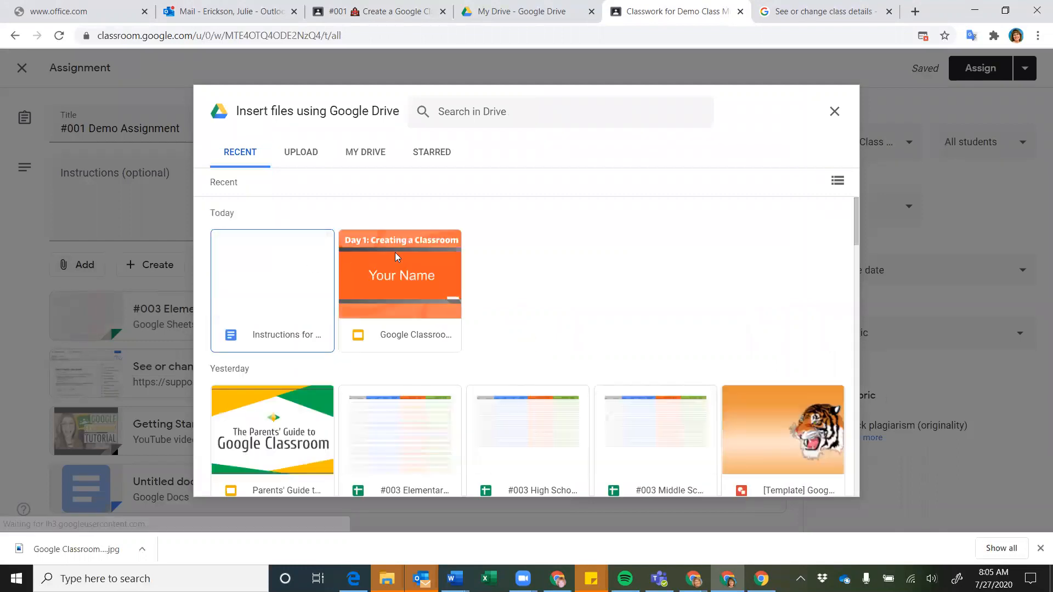
click(398, 253)
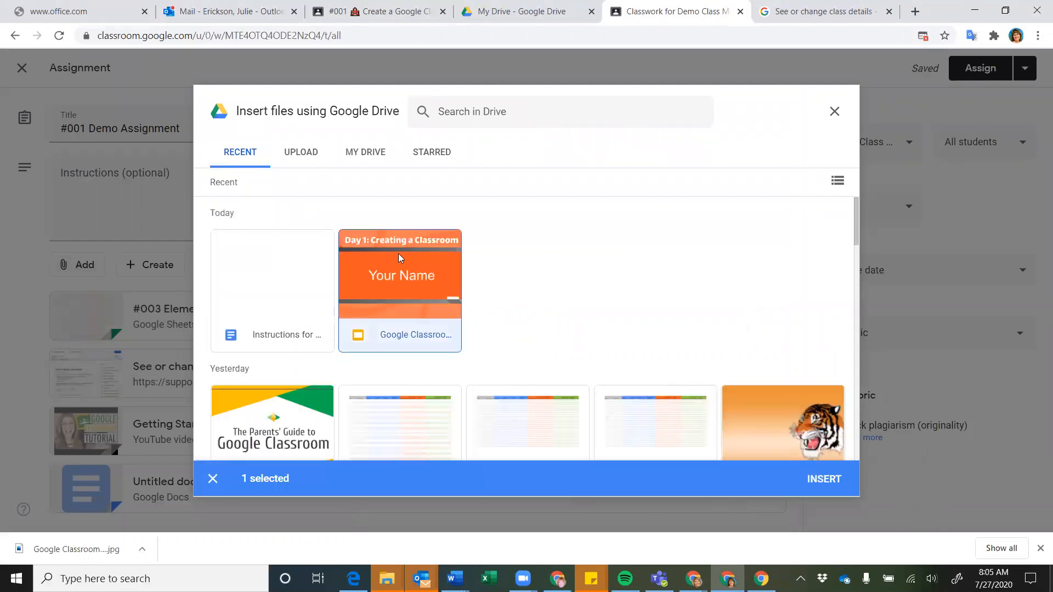
click(821, 480)
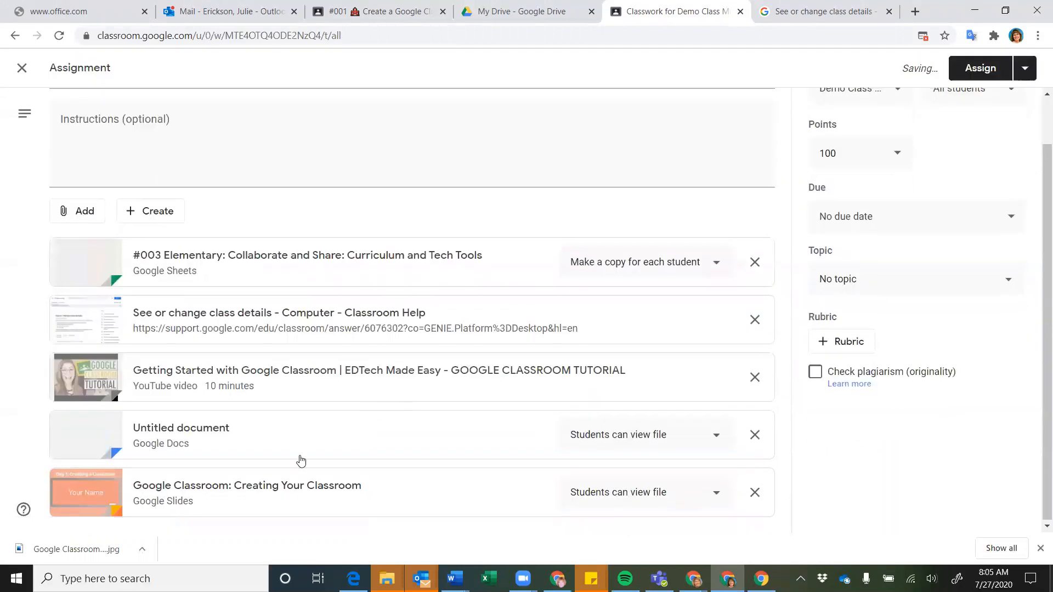
click(301, 461)
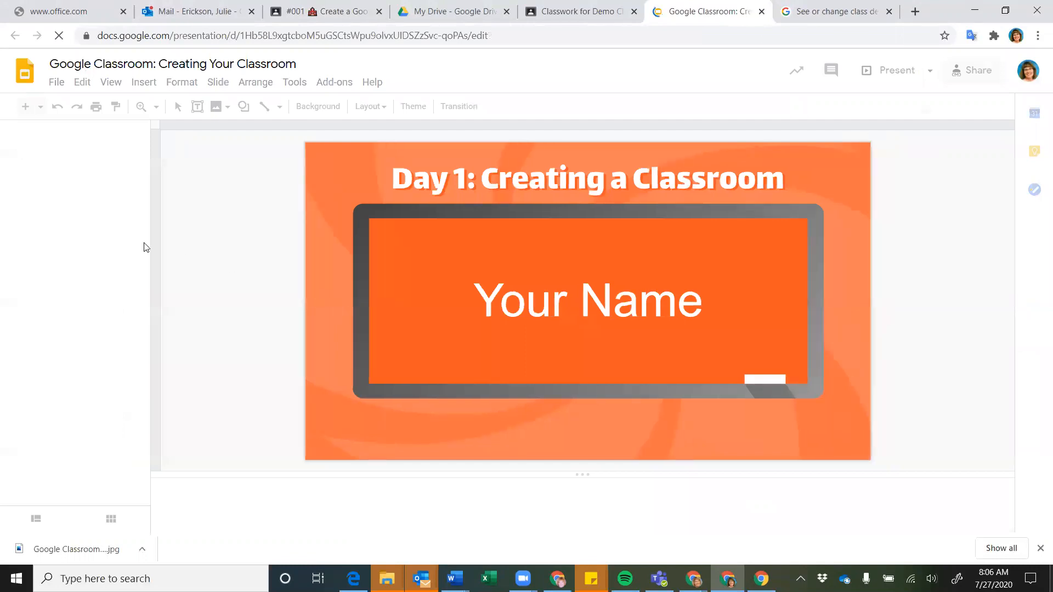
click(87, 234)
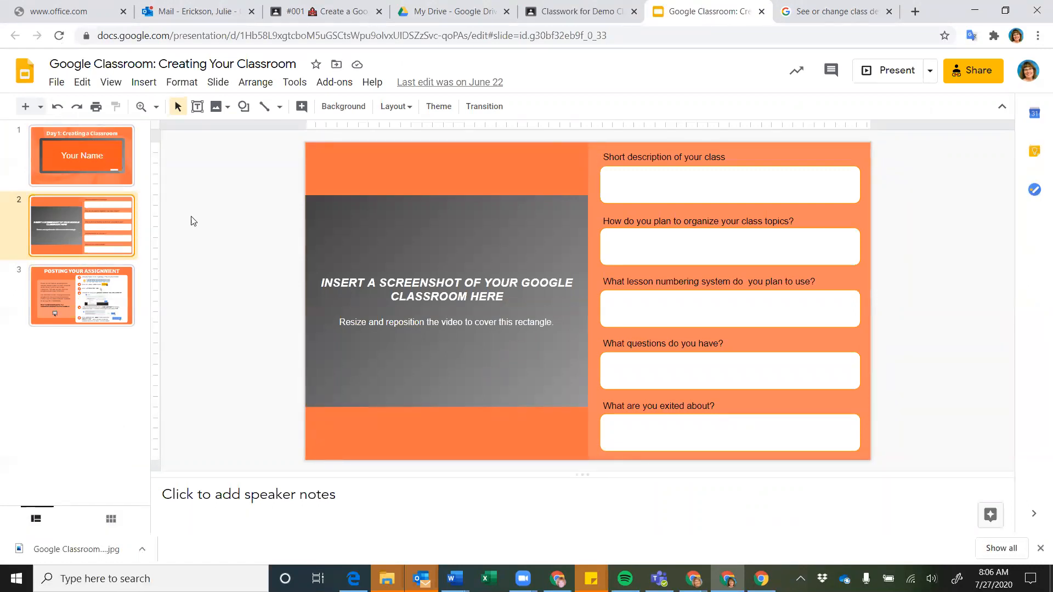
click(761, 12)
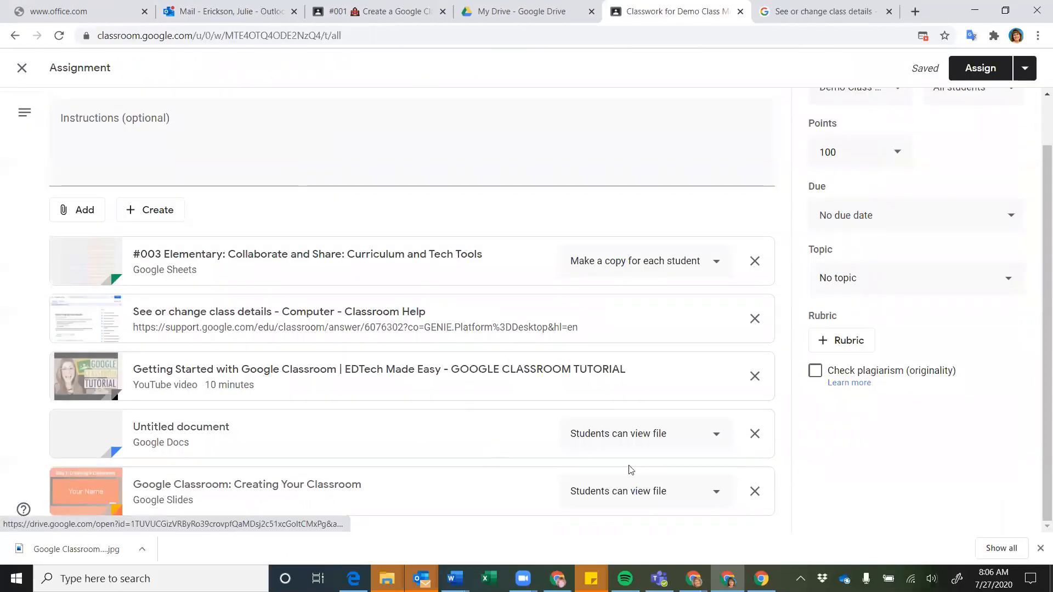
scroll(603, 258, up, 1)
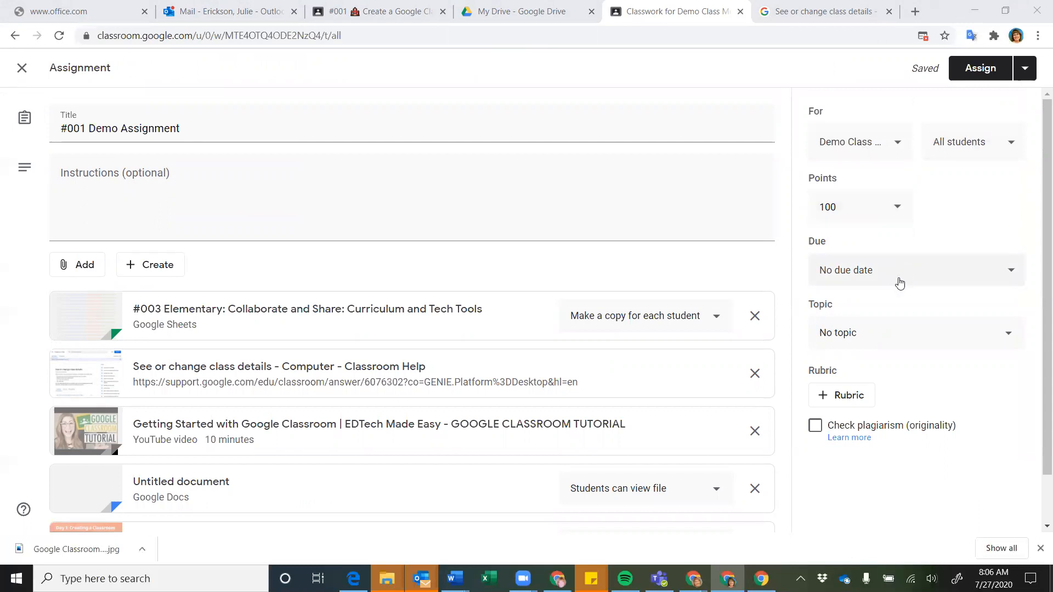
click(903, 345)
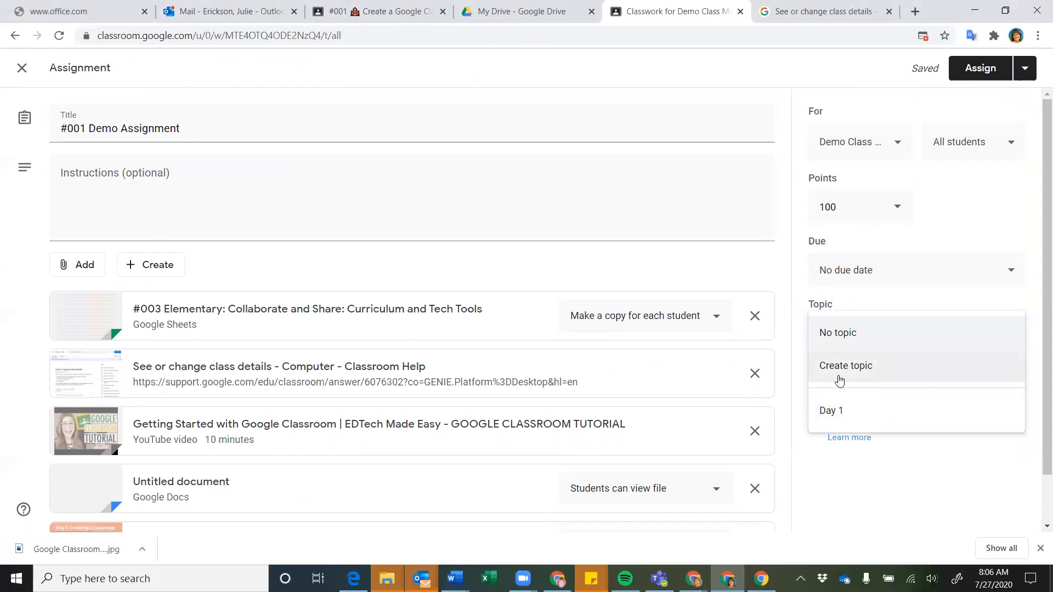
click(832, 411)
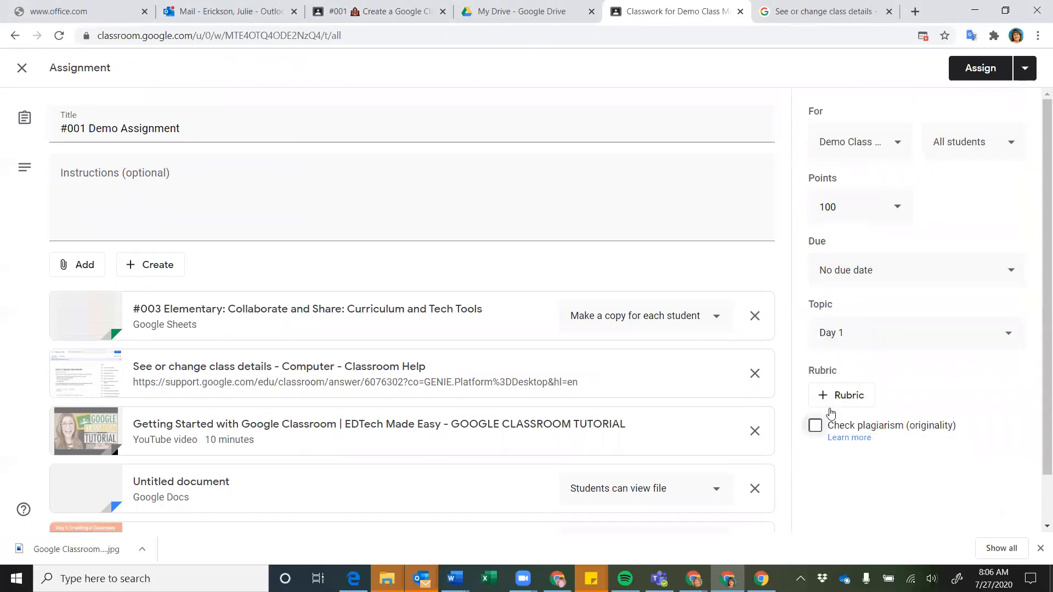
click(887, 347)
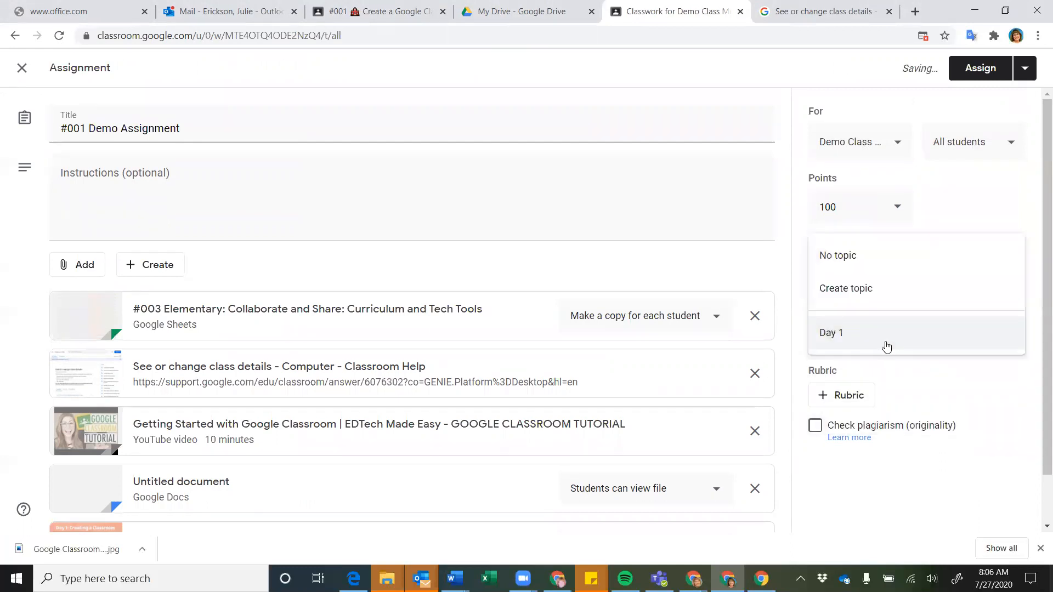
click(847, 265)
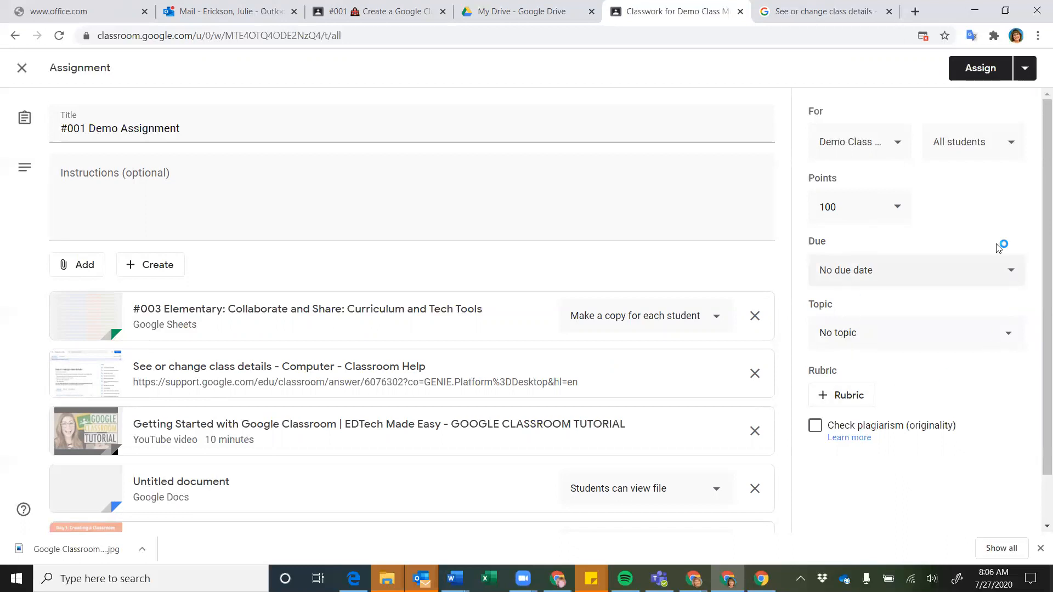
scroll(988, 207, down, 1)
scroll(989, 207, up, 1)
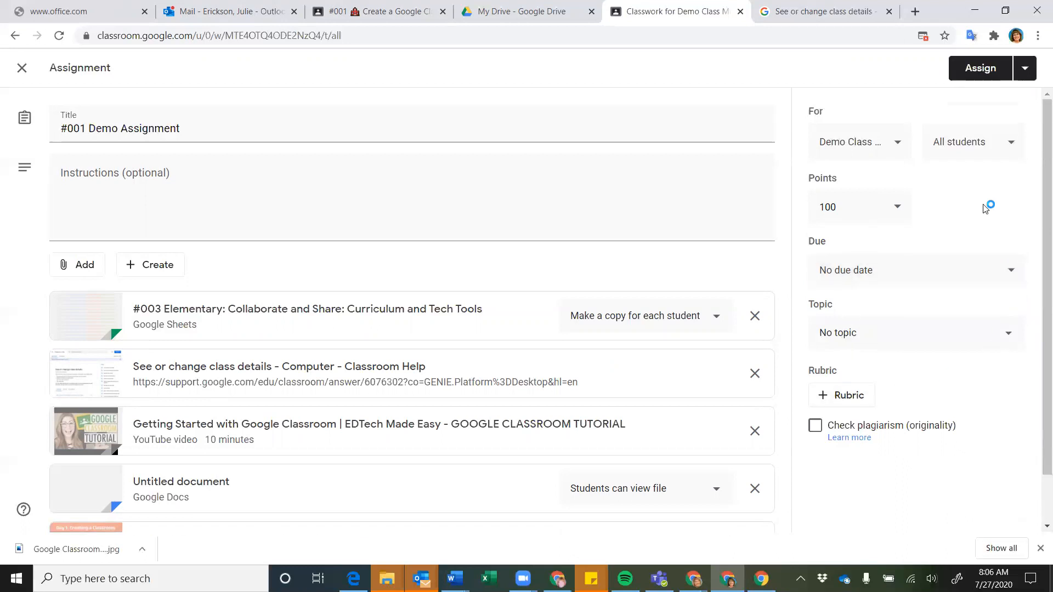
Choose Schedule for the assignment and keep the posting date Jul 28, 2020, 8:00 AM
click(1022, 80)
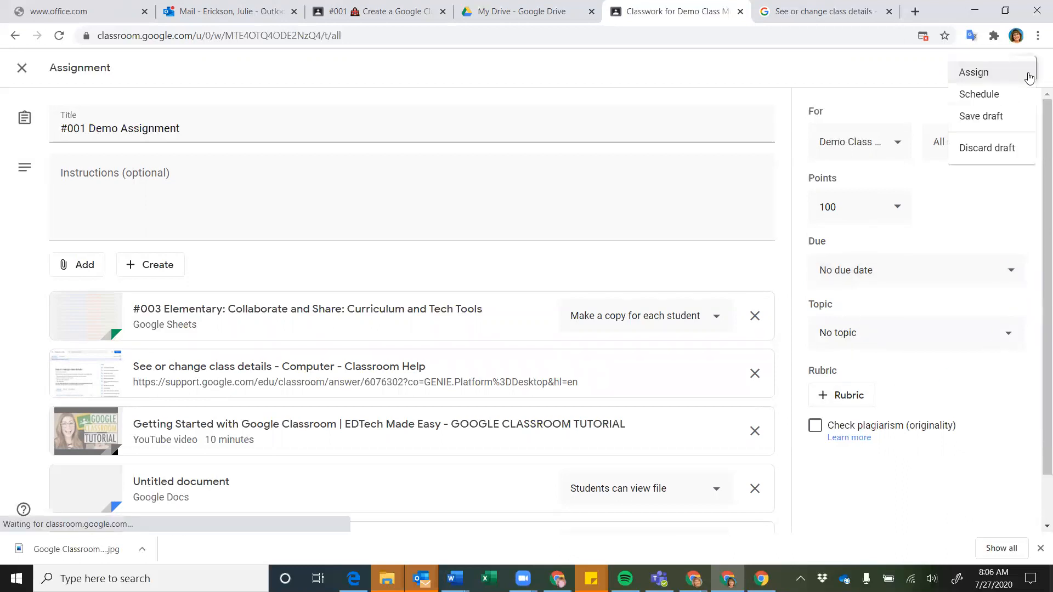
click(976, 99)
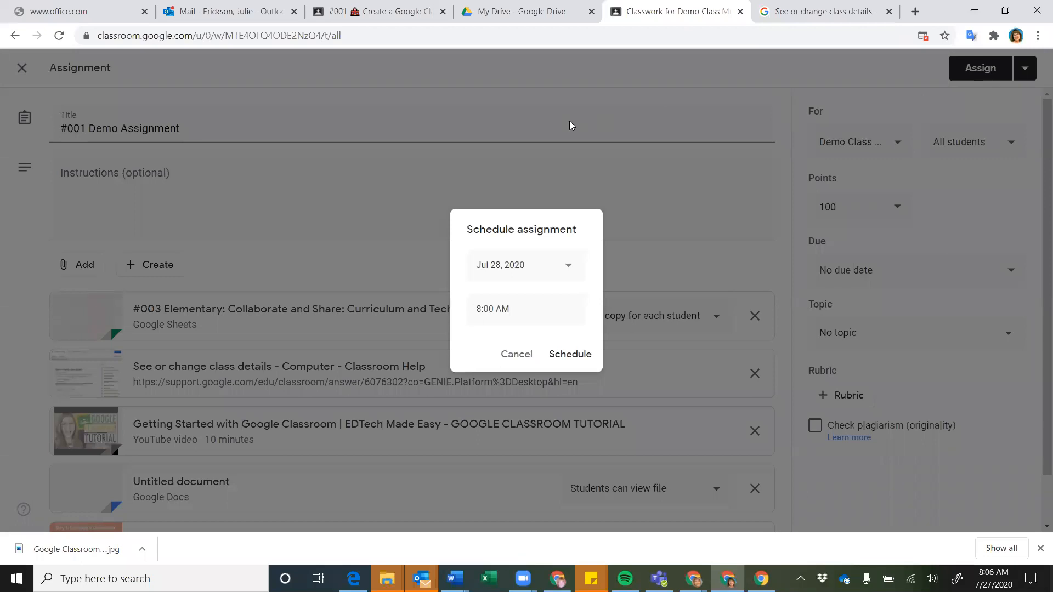
click(568, 270)
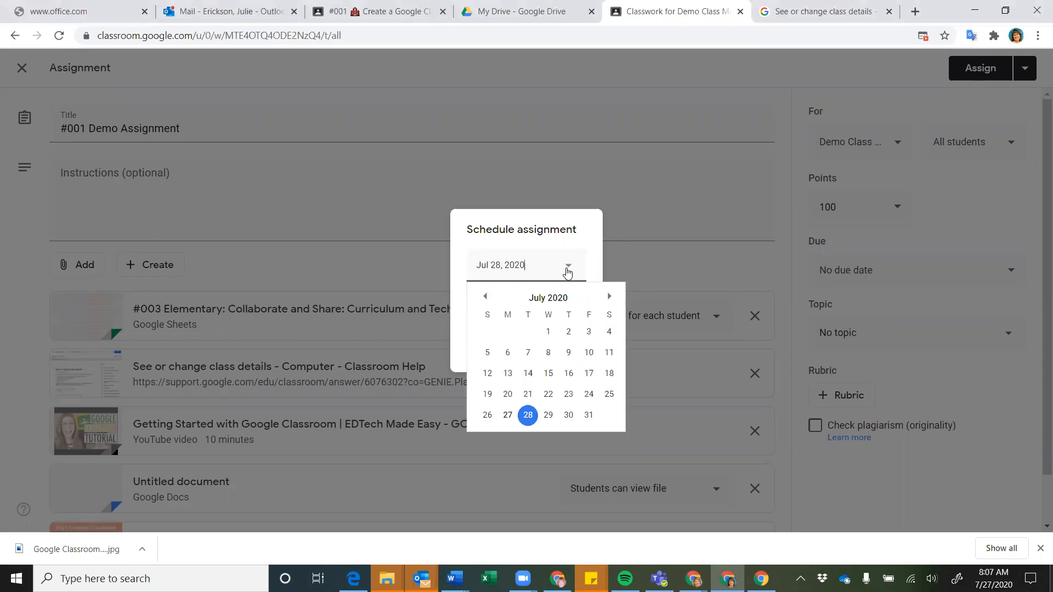
click(531, 249)
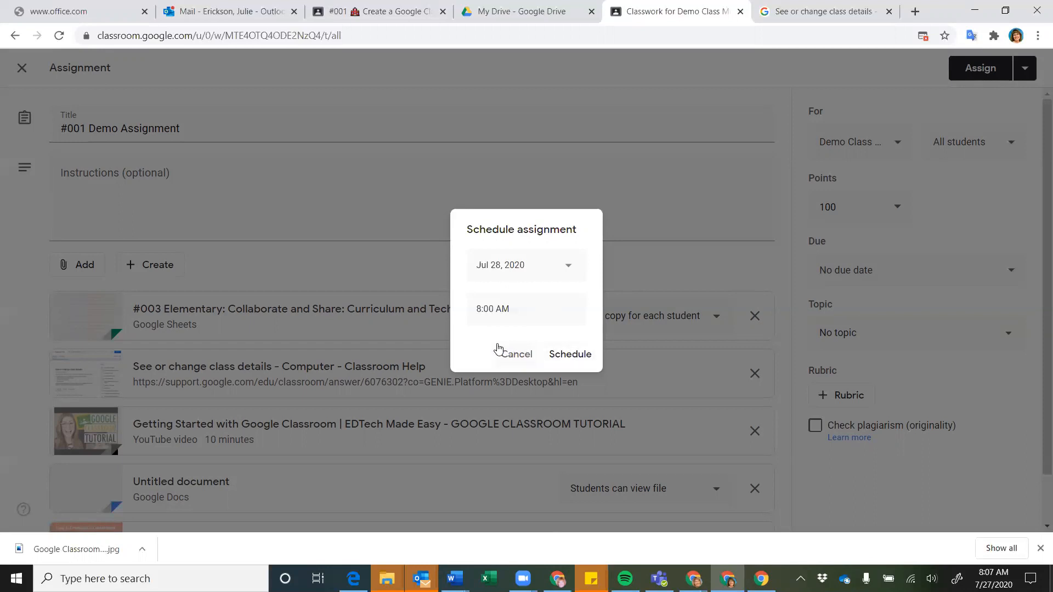
Drop the scheduling and post #001 Demo Assignment to Demo Class right away
click(515, 355)
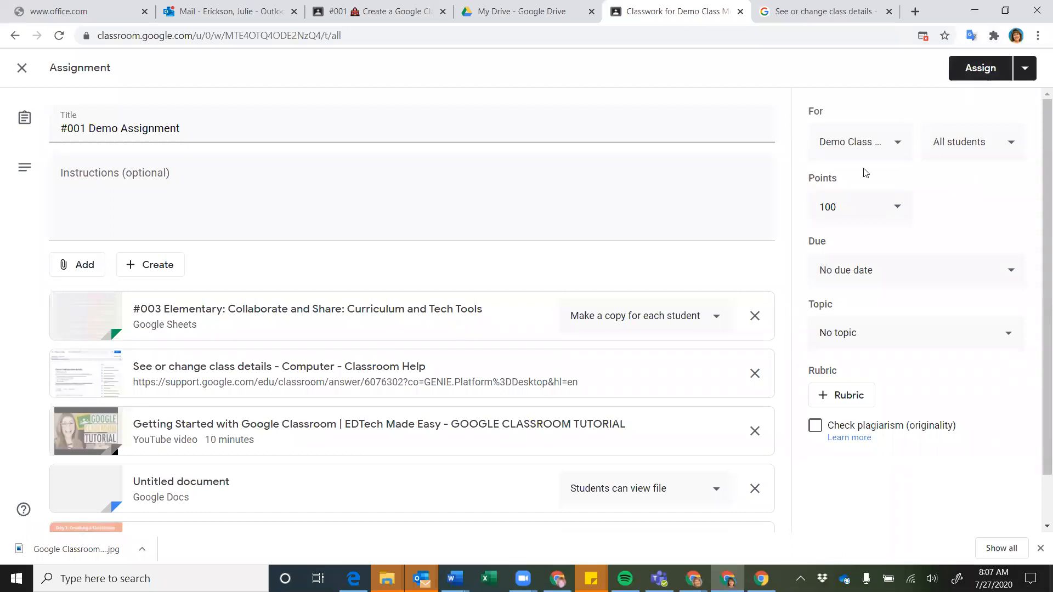
click(981, 71)
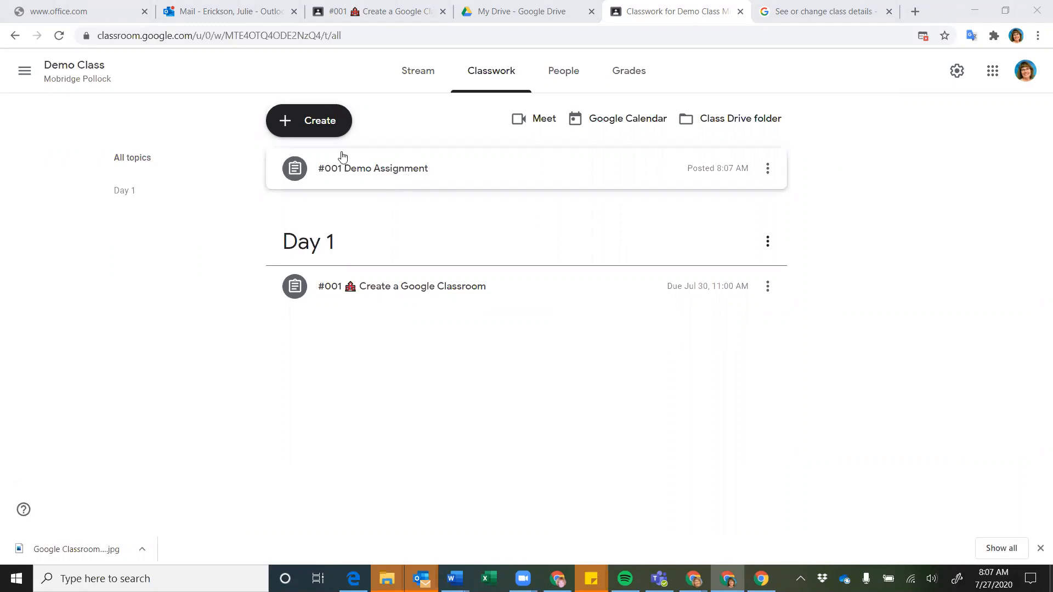
Create a new Classwork topic named Day 2
click(305, 132)
click(305, 345)
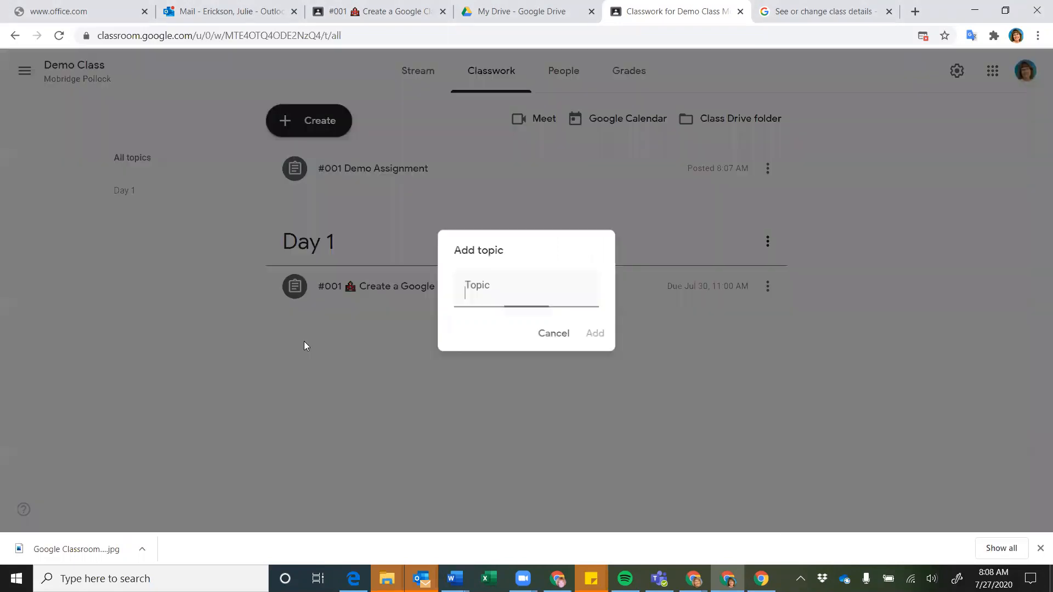
text(Day 2)
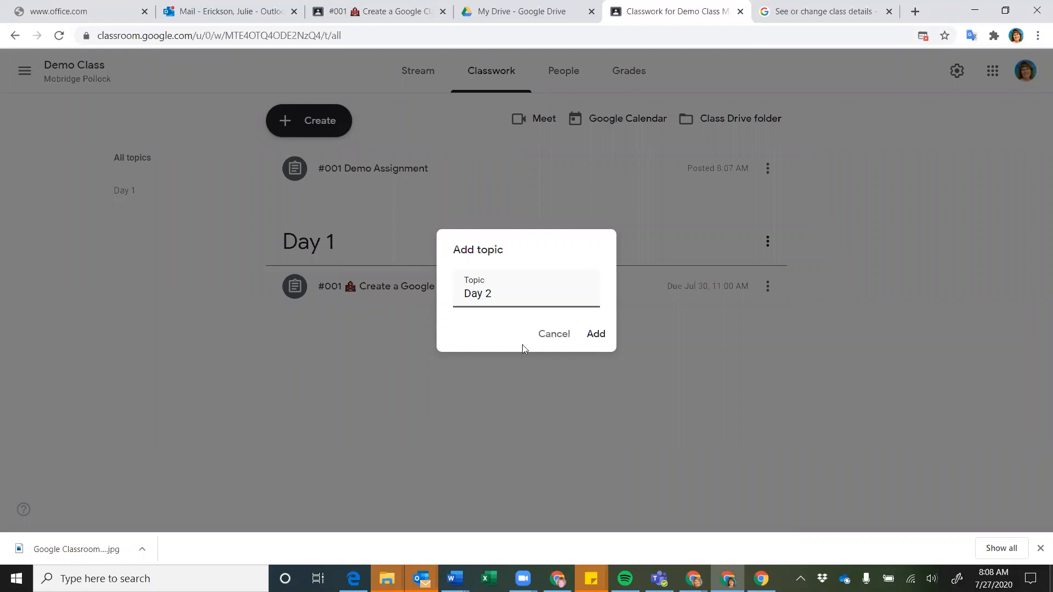
click(596, 334)
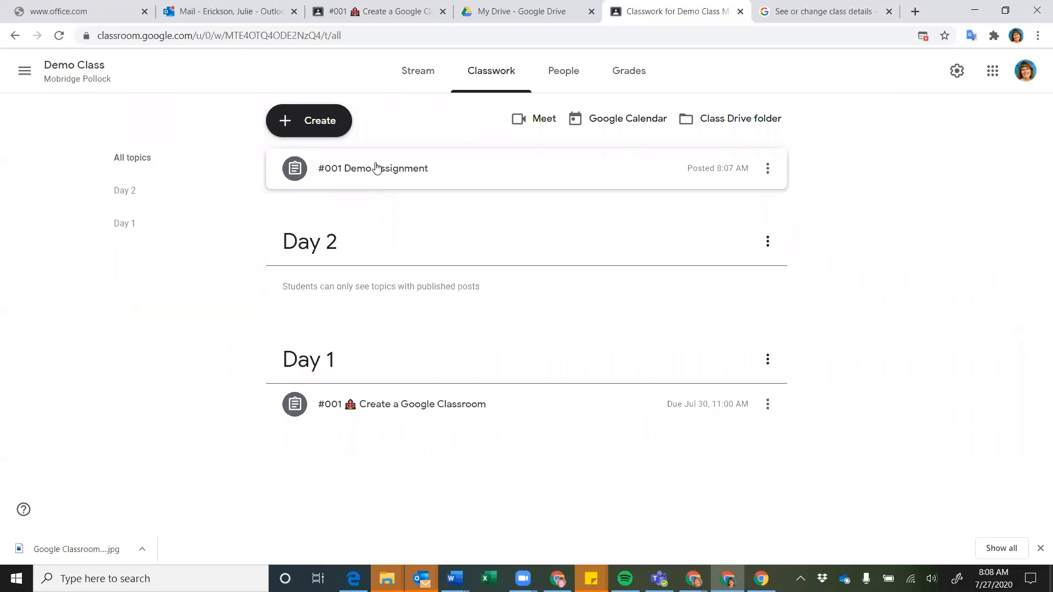
Reorder topics so #001 Demo Assignment is under Day 2 and Create a Google Classroom under Day 1
drag(399, 159, 380, 238)
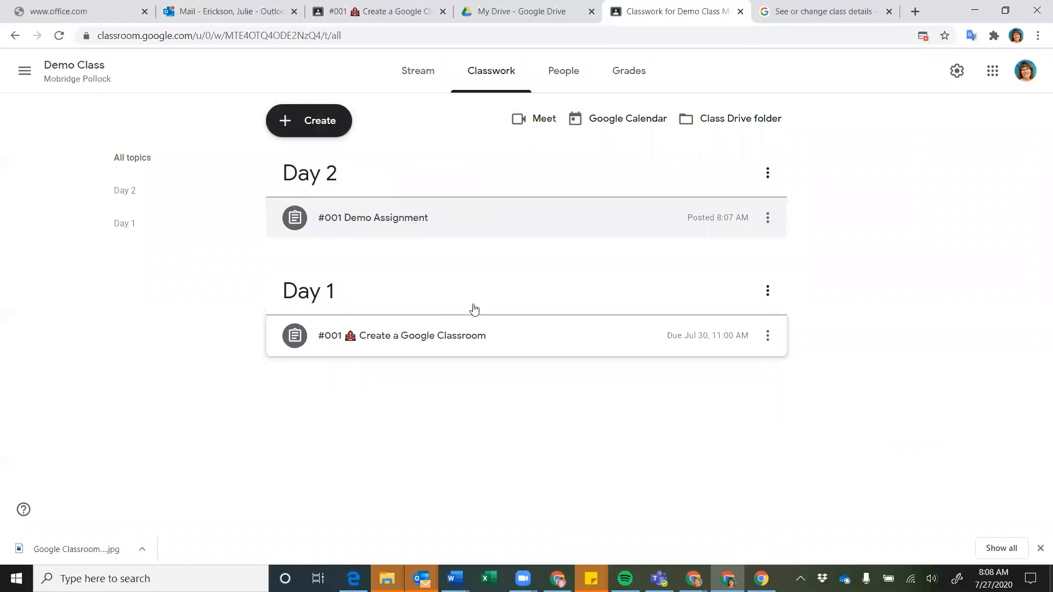
drag(491, 285, 372, 152)
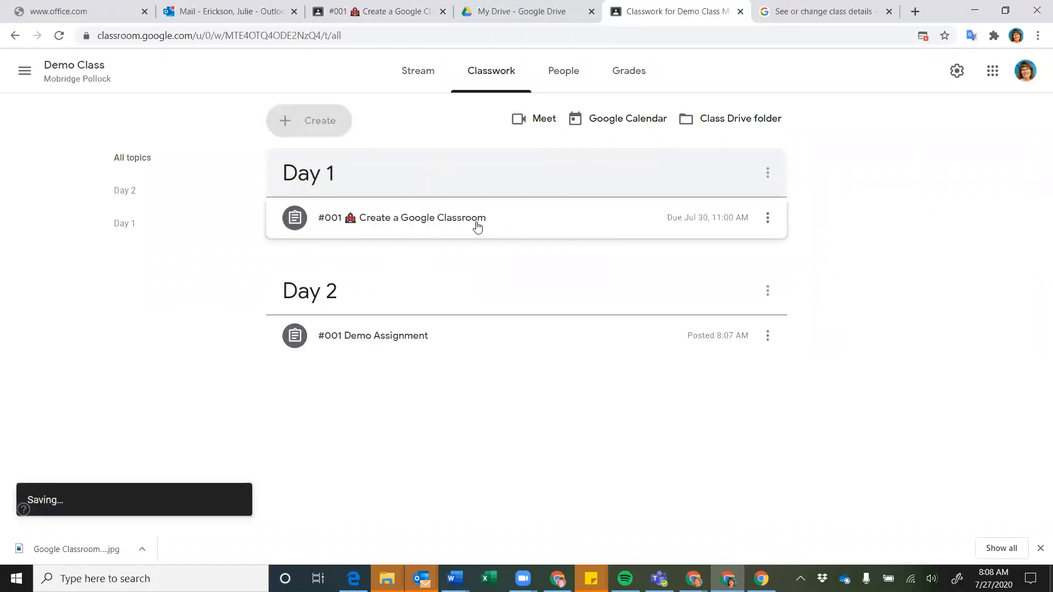
drag(473, 220, 463, 355)
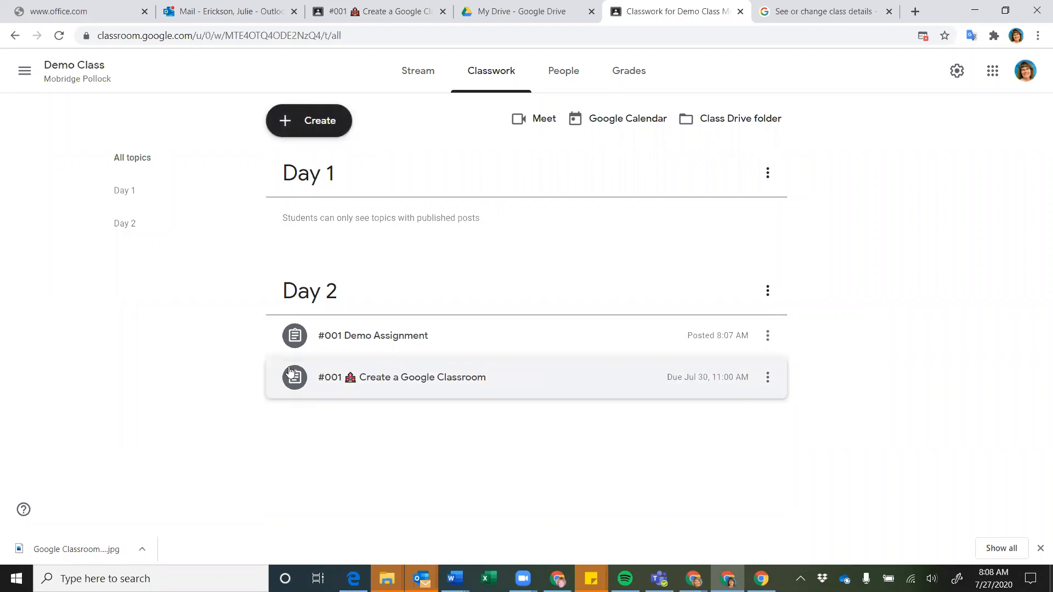
drag(294, 375, 388, 214)
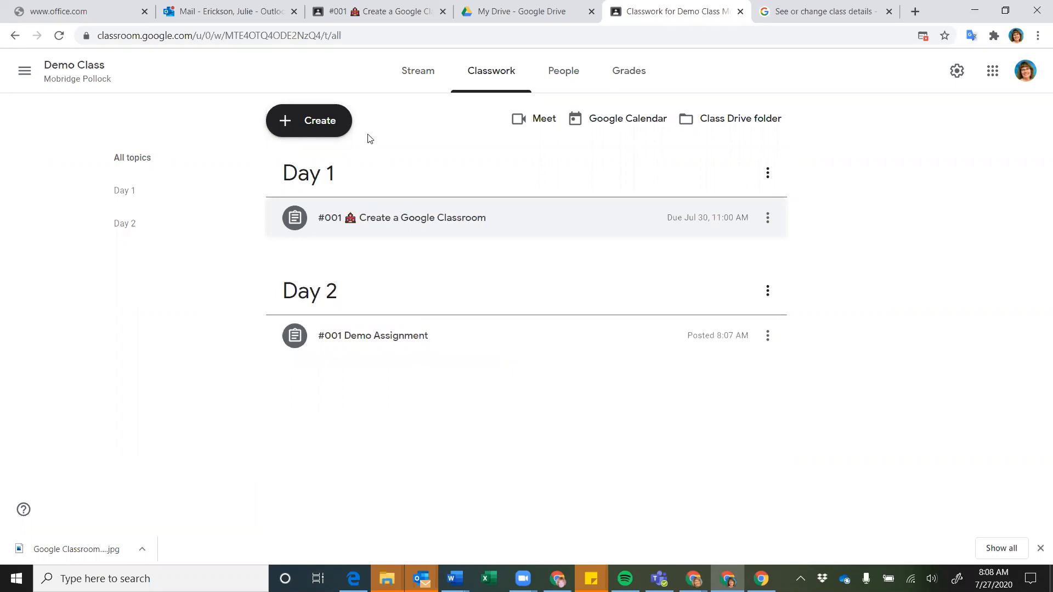
Start a new quiz assignment and open its attached Blank Quiz in Google Forms
click(321, 125)
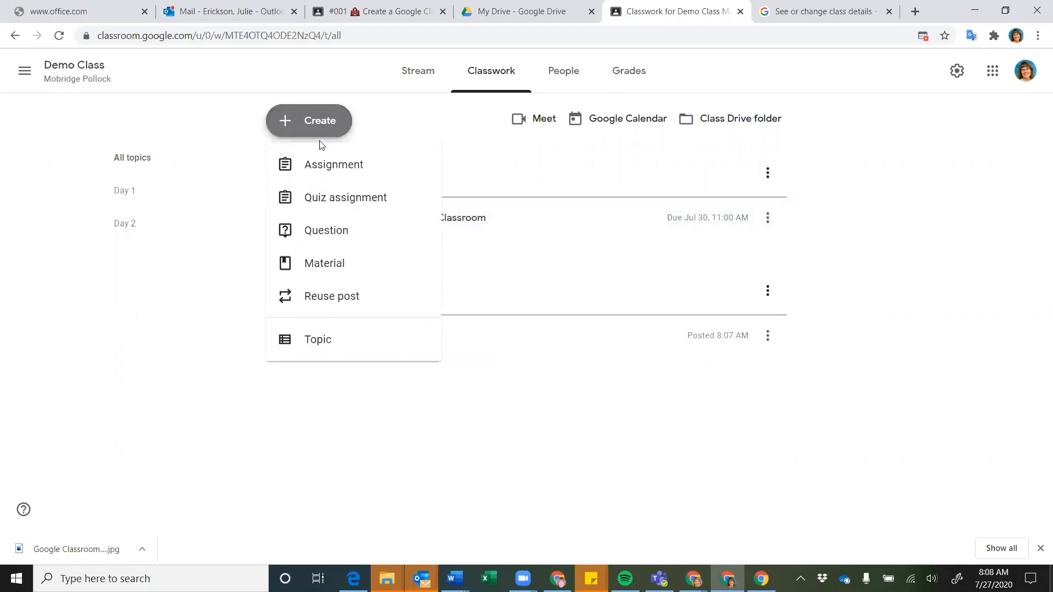
click(324, 199)
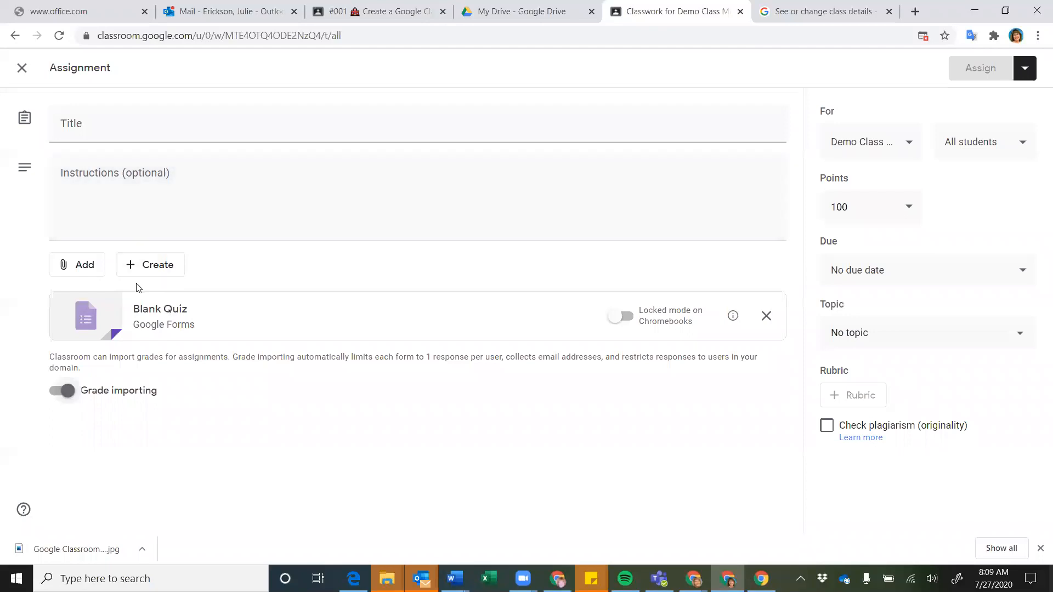
click(86, 268)
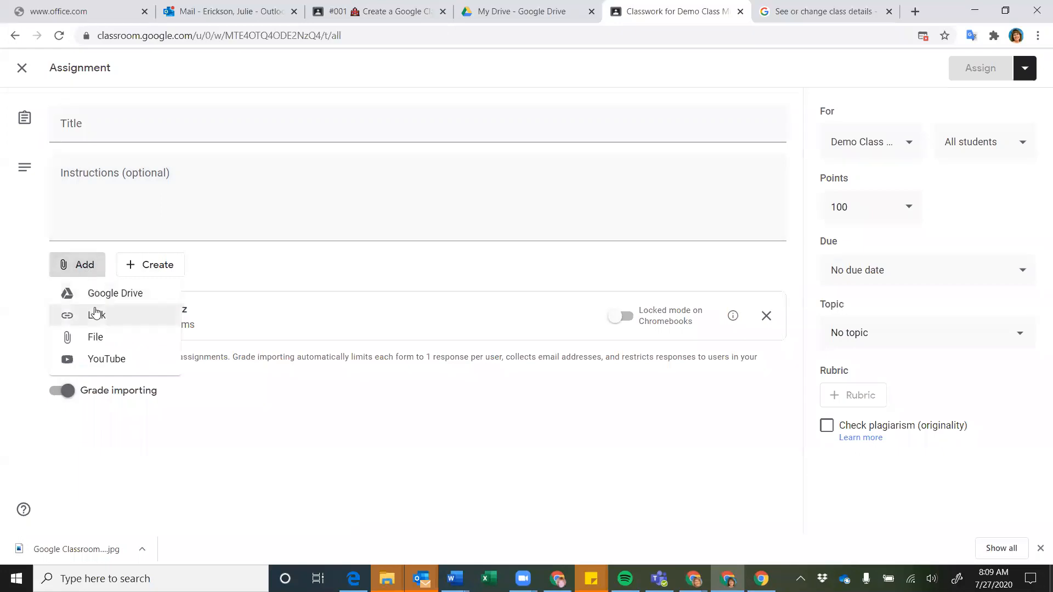
click(214, 315)
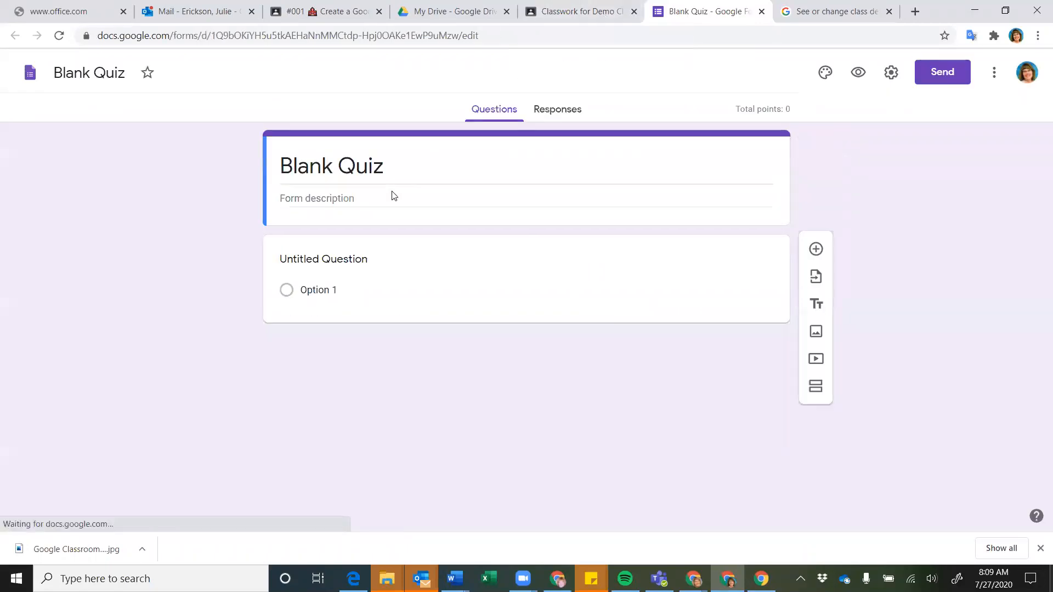
Title the form 'Demo Quiz' and add the question 'What is 2 + 2' with options 2 and 4
click(379, 163)
text(Demo Quiz)
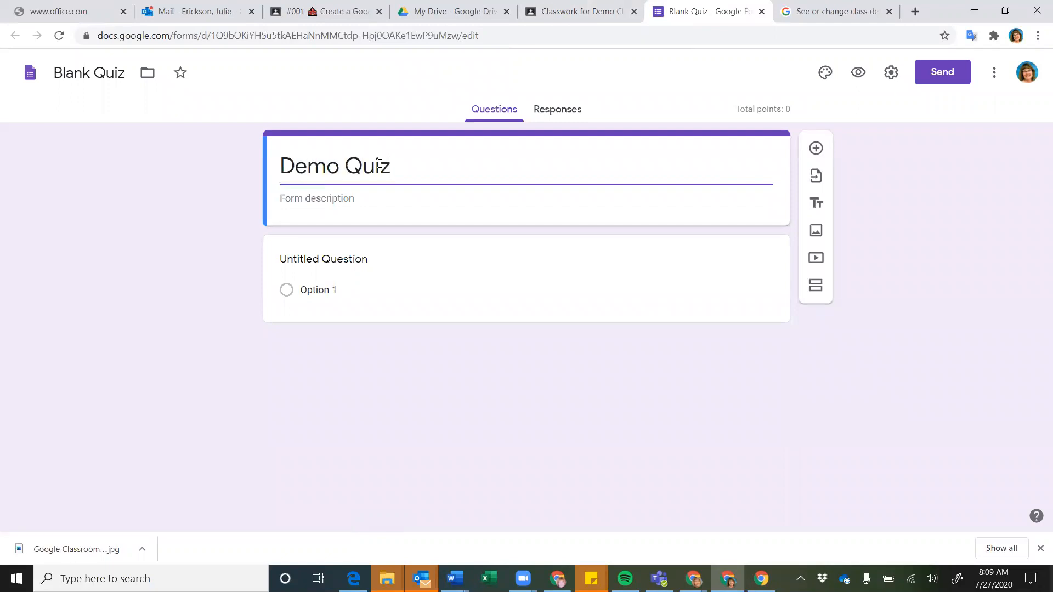
click(317, 259)
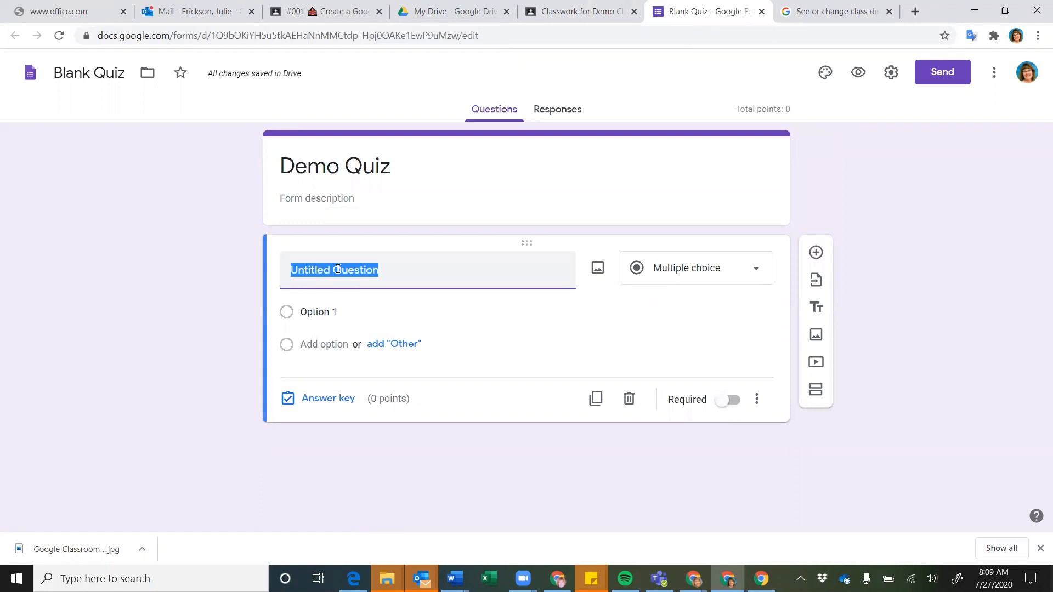
text(What is 2 + 2)
click(323, 311)
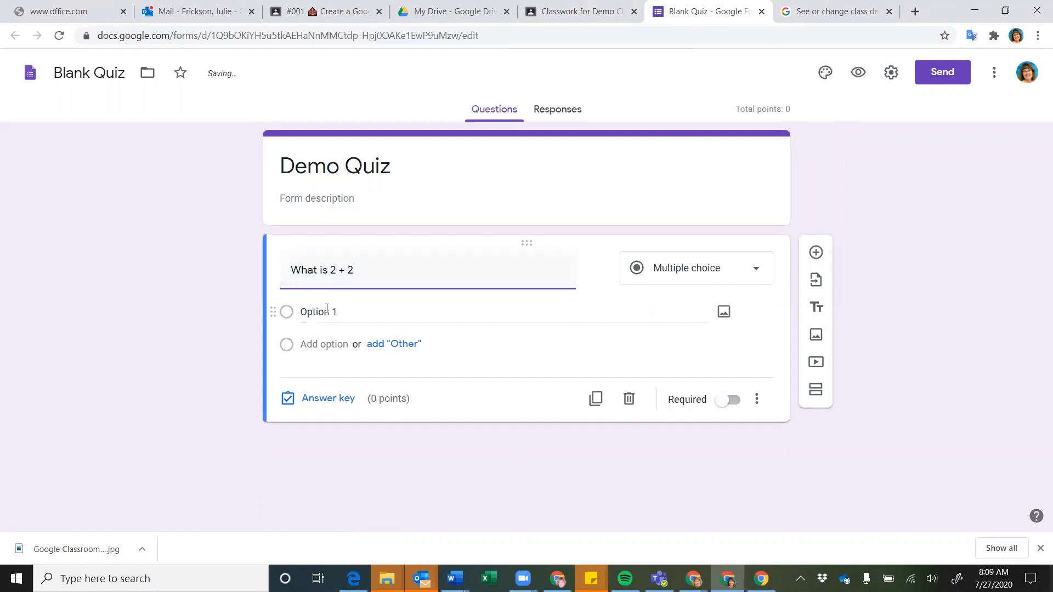
text(2)
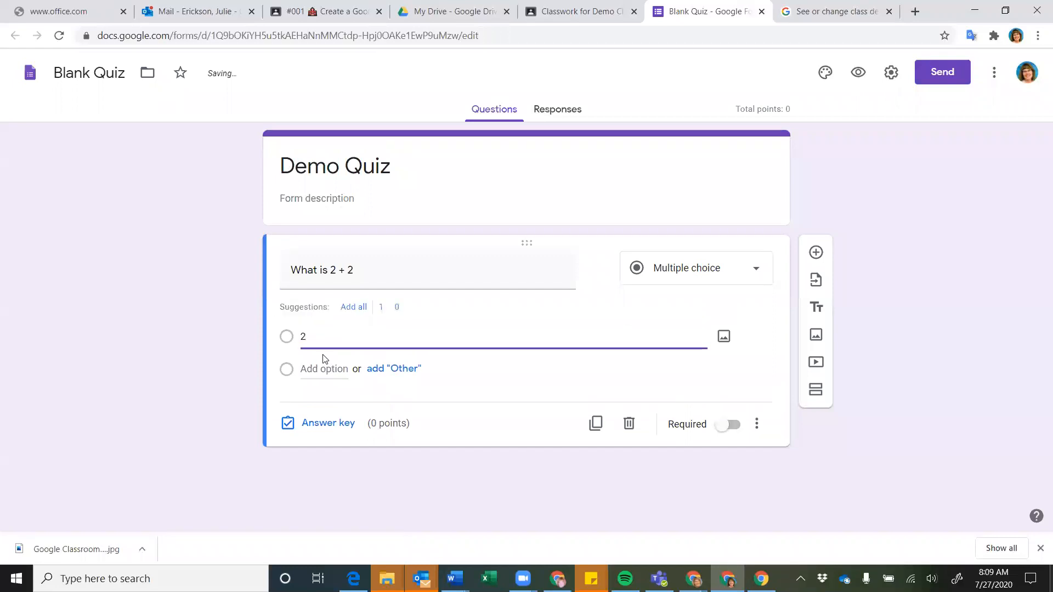
click(321, 369)
text(4)
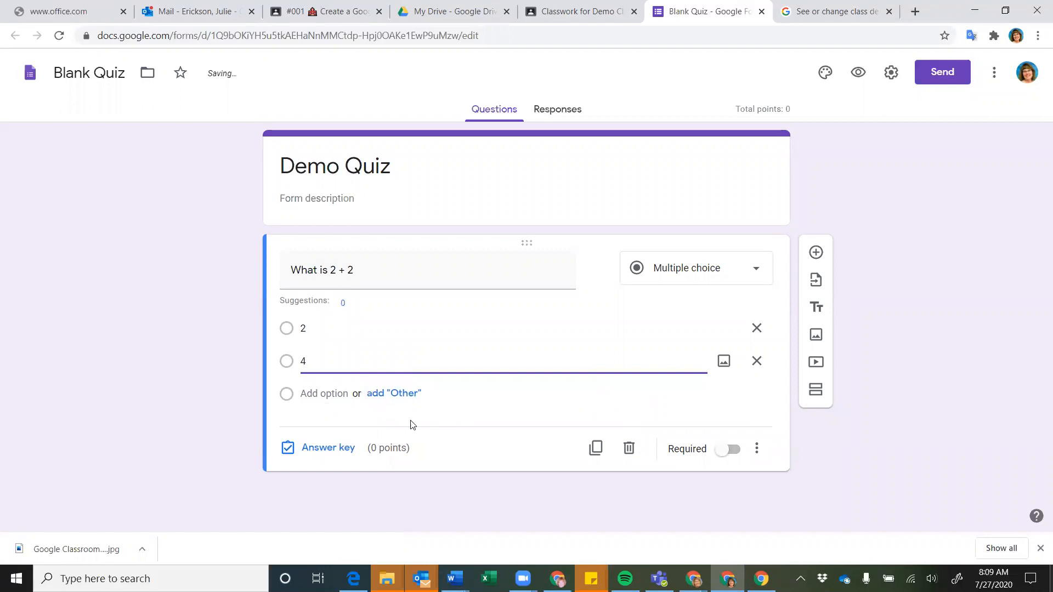
Key 4 as correct for 5 points with incorrect feedback 'Not quite--review your addition'
click(326, 450)
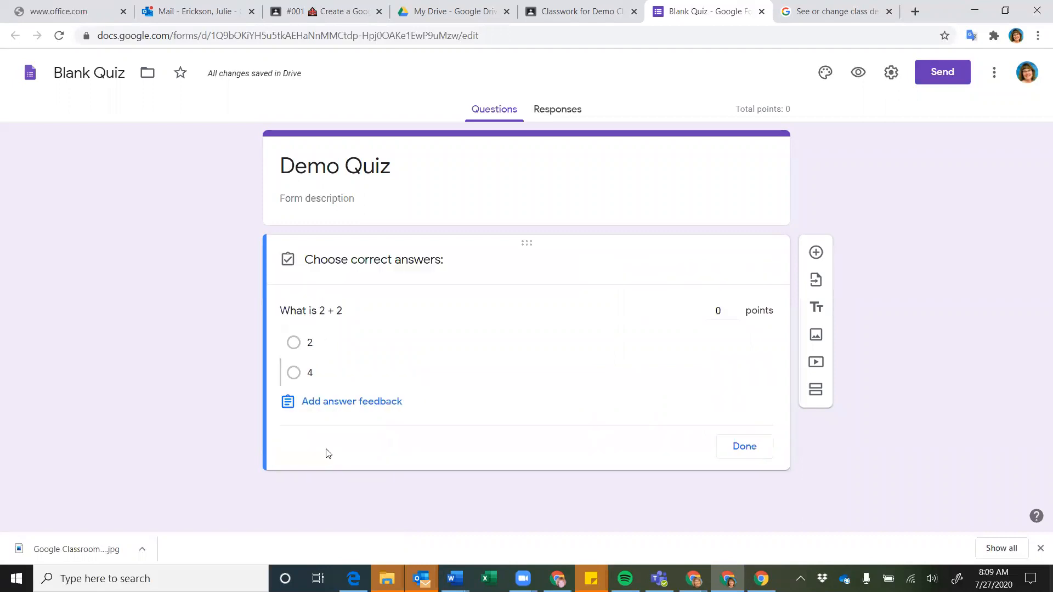
click(294, 372)
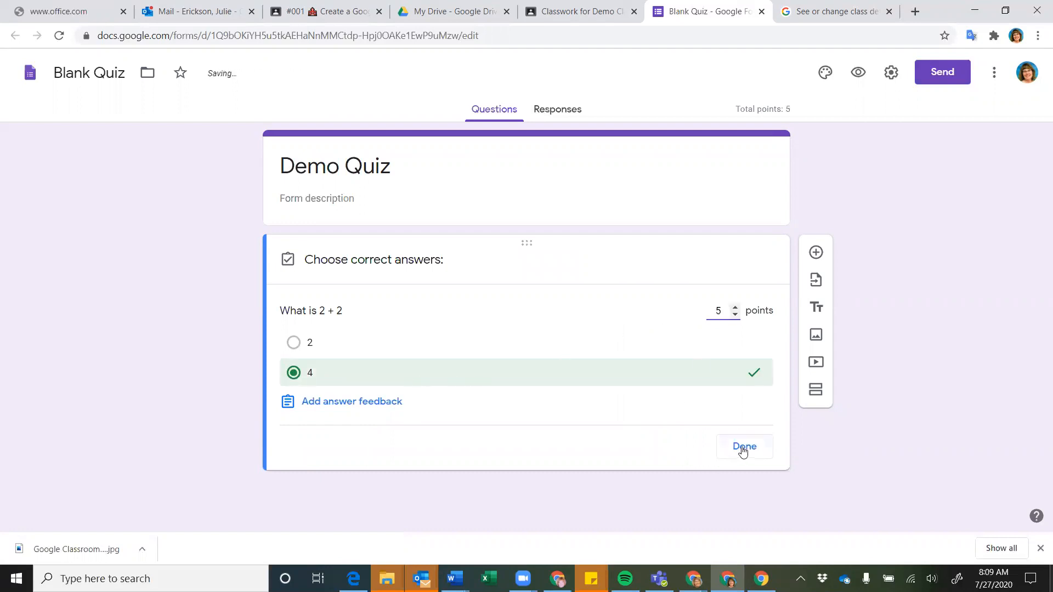
click(331, 403)
click(404, 189)
text(G)
key(BackSpace)
text(Try)
key(BackSpace)
key(BackSpace)
key(BackSpace)
text(Not quite--review your addition)
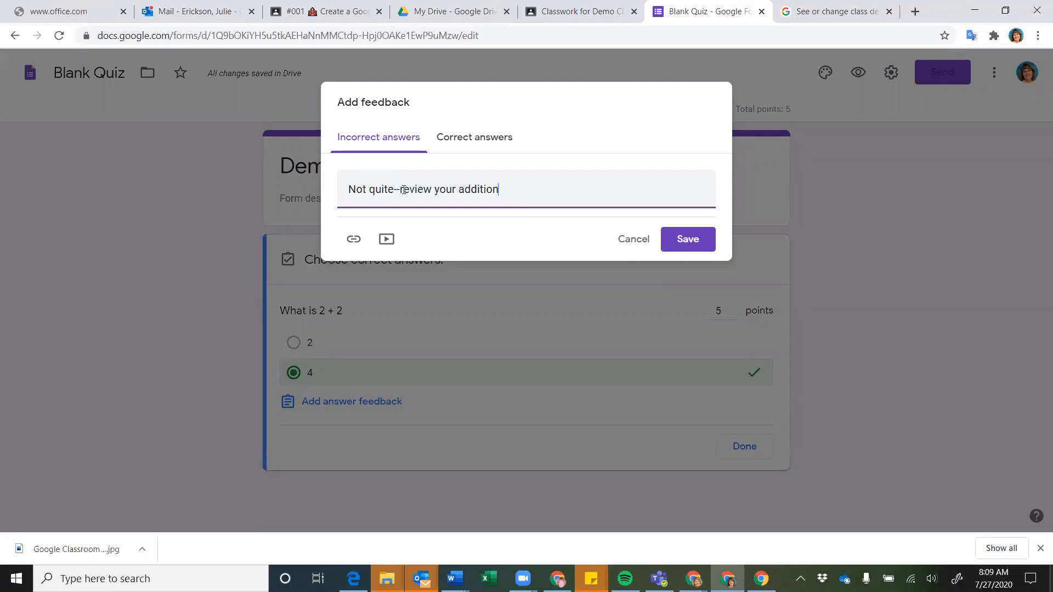
Add 'Good job!' as correct-answer feedback and save both feedback messages
click(439, 137)
click(432, 186)
text(Good job!)
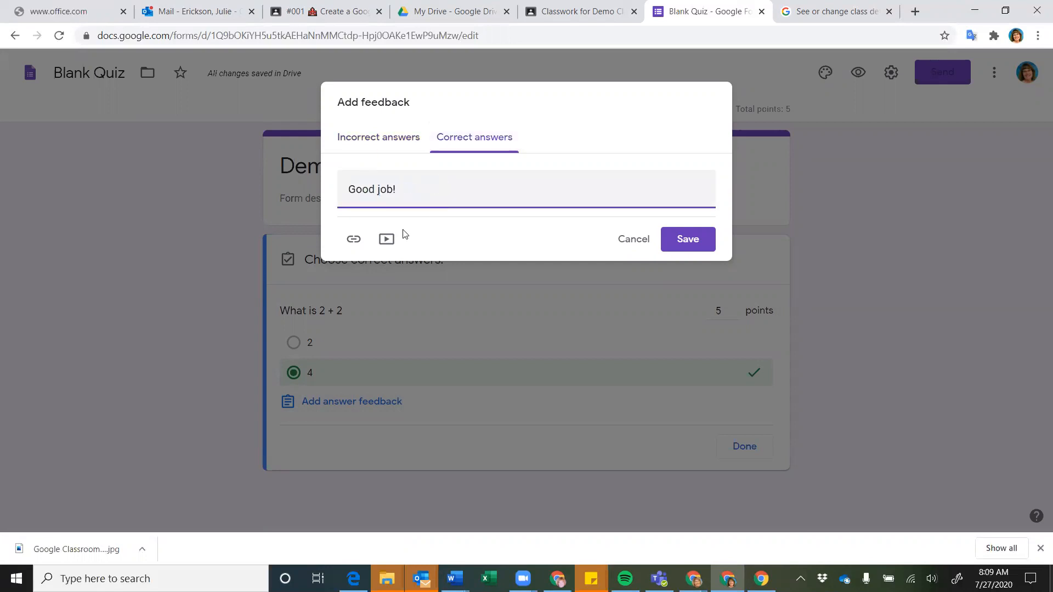
click(353, 241)
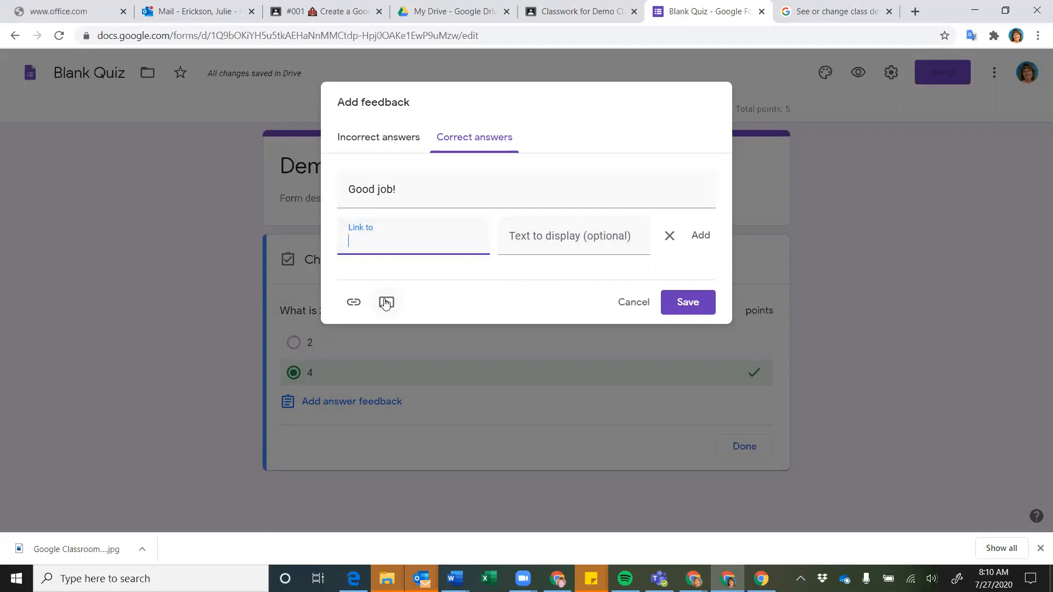
click(686, 303)
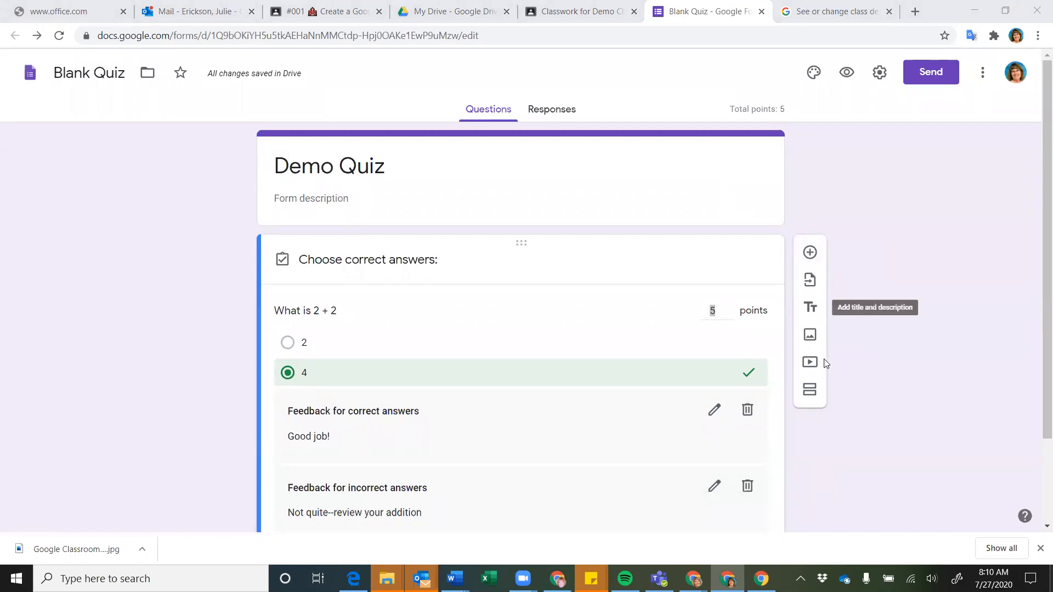
Choose Self Grading Form as the source for importing questions
click(809, 282)
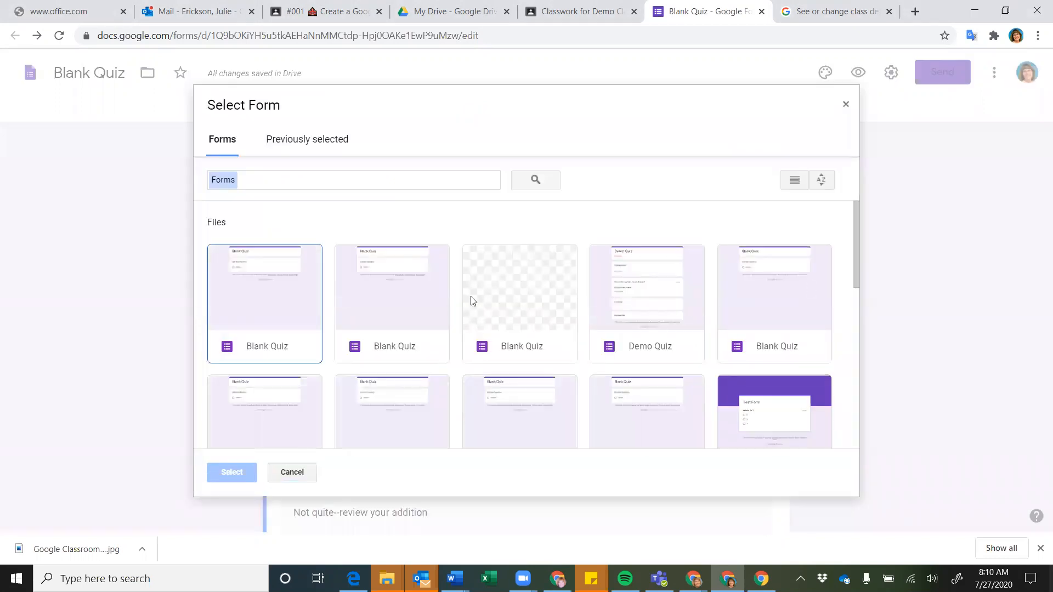
scroll(471, 298, down, 3)
scroll(472, 300, down, 1)
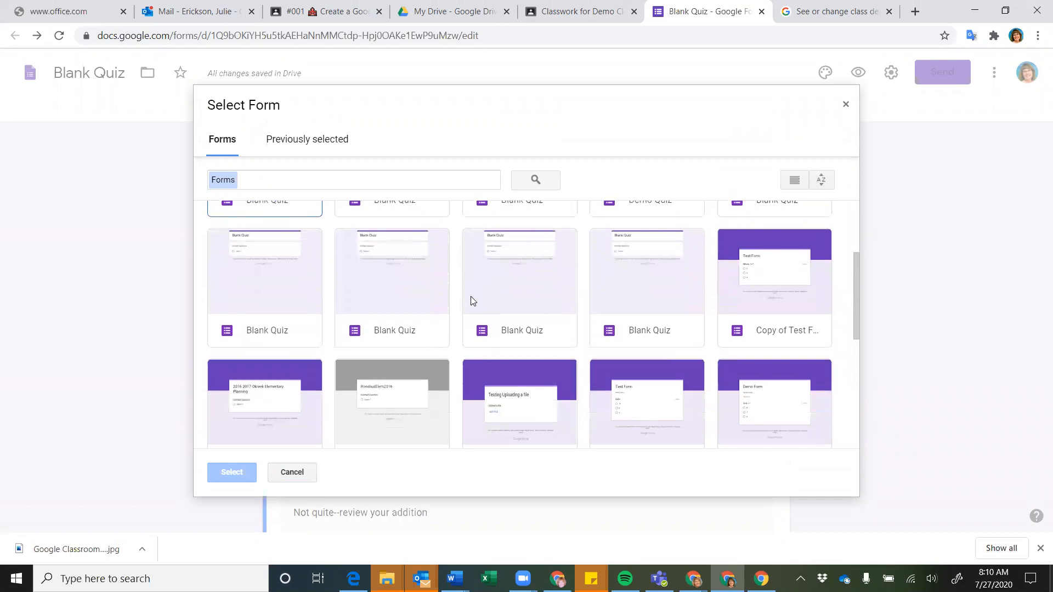
scroll(470, 297, down, 3)
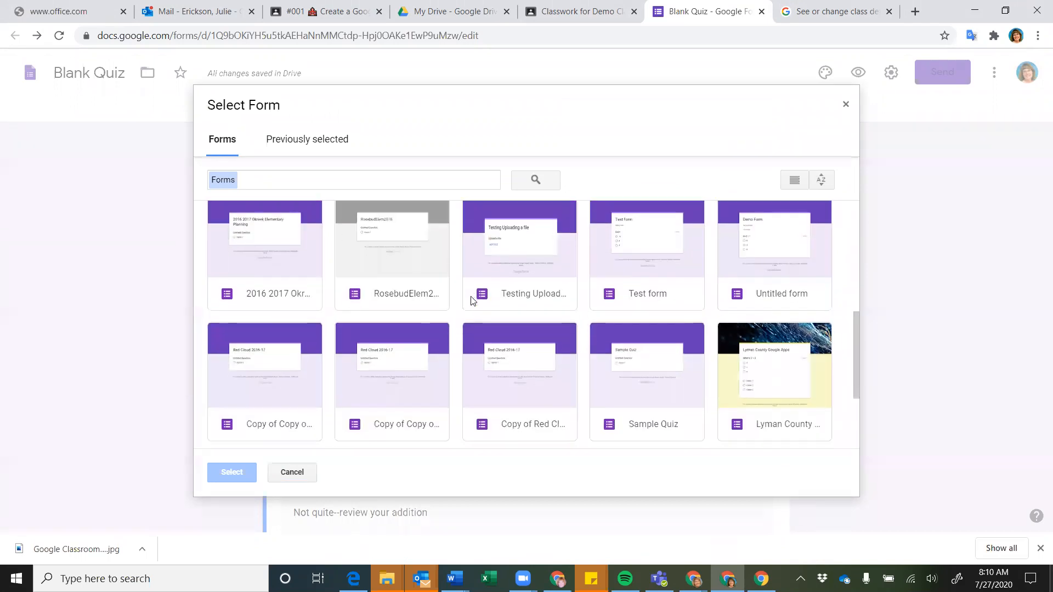
scroll(471, 298, down, 2)
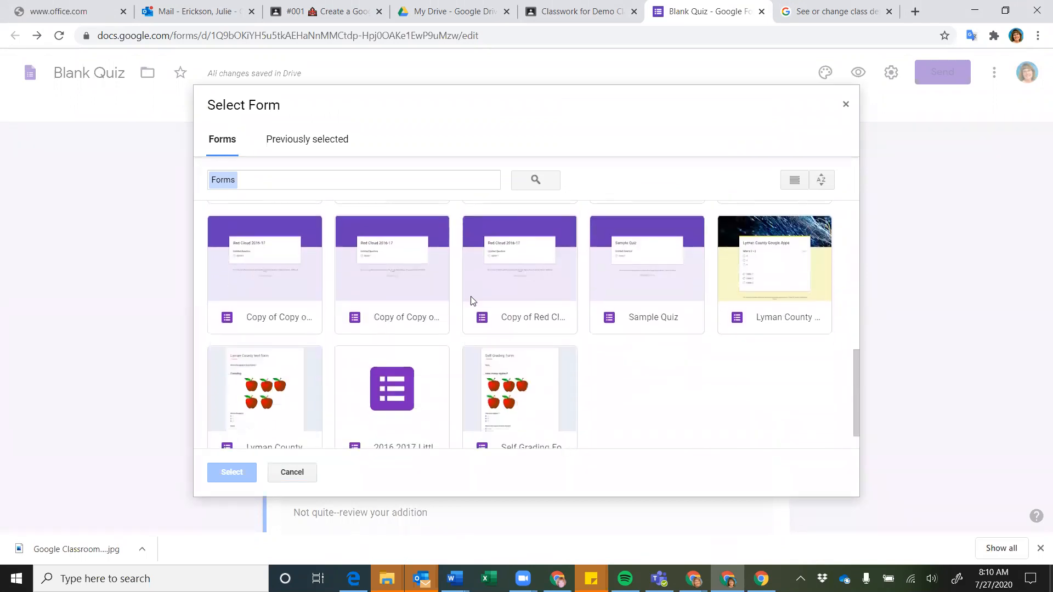
scroll(470, 297, down, 1)
click(527, 343)
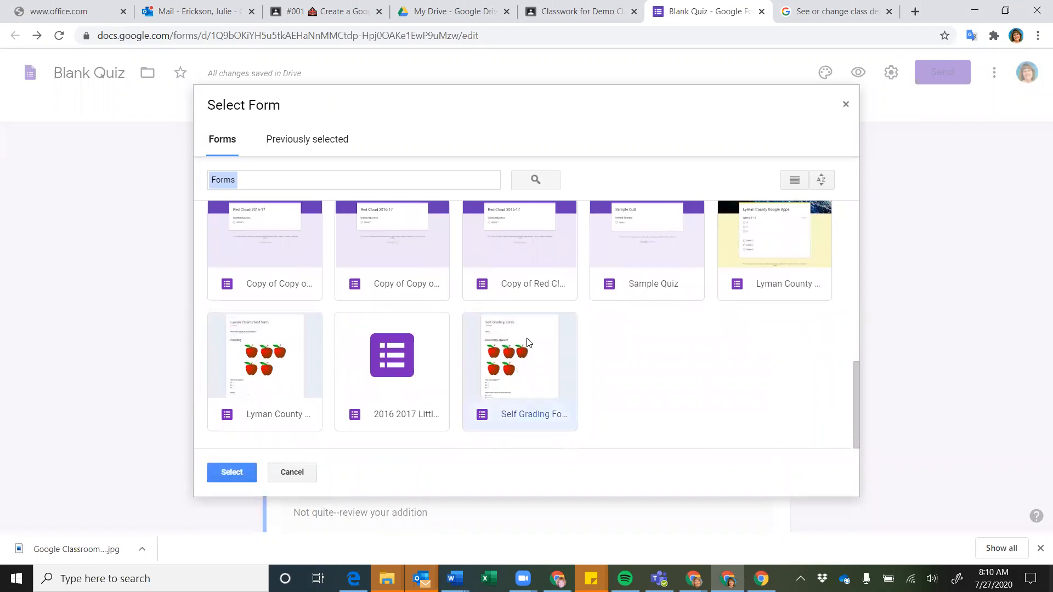
click(232, 473)
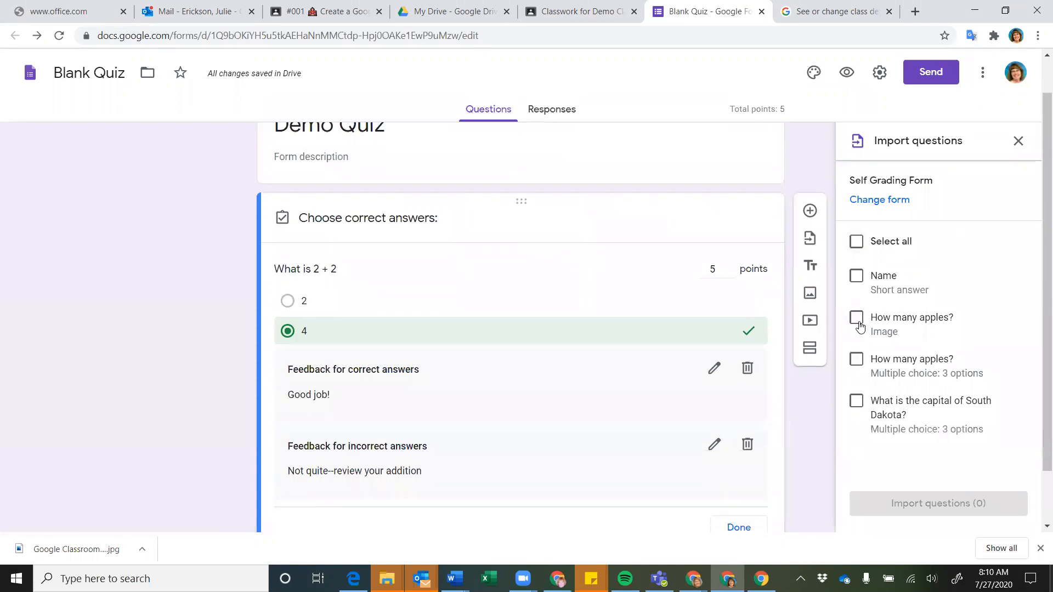
Import the apples image, How many apples?, and South Dakota capital questions
click(856, 319)
click(857, 360)
click(857, 401)
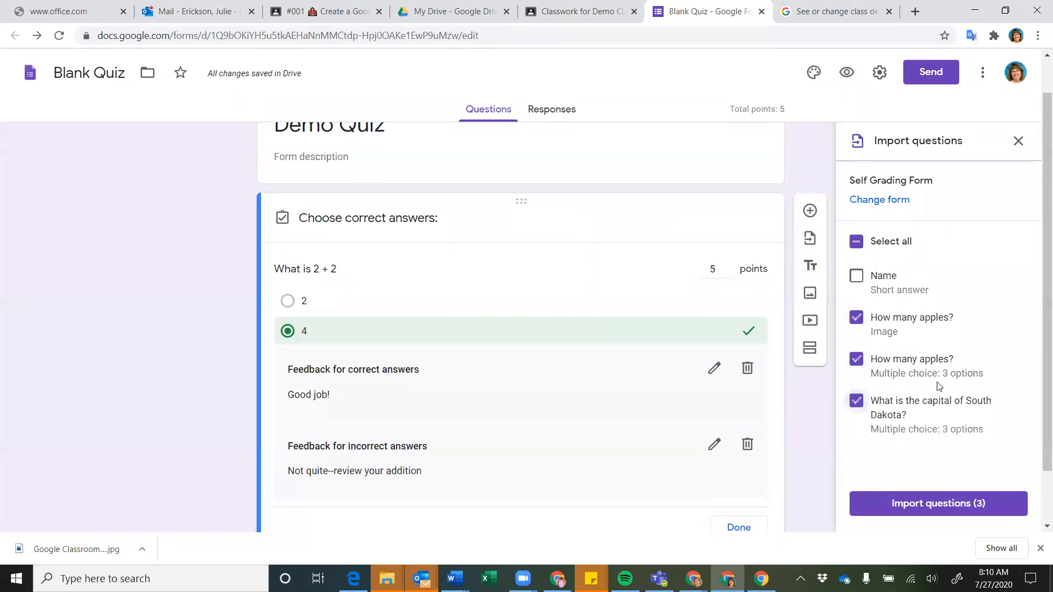
click(934, 505)
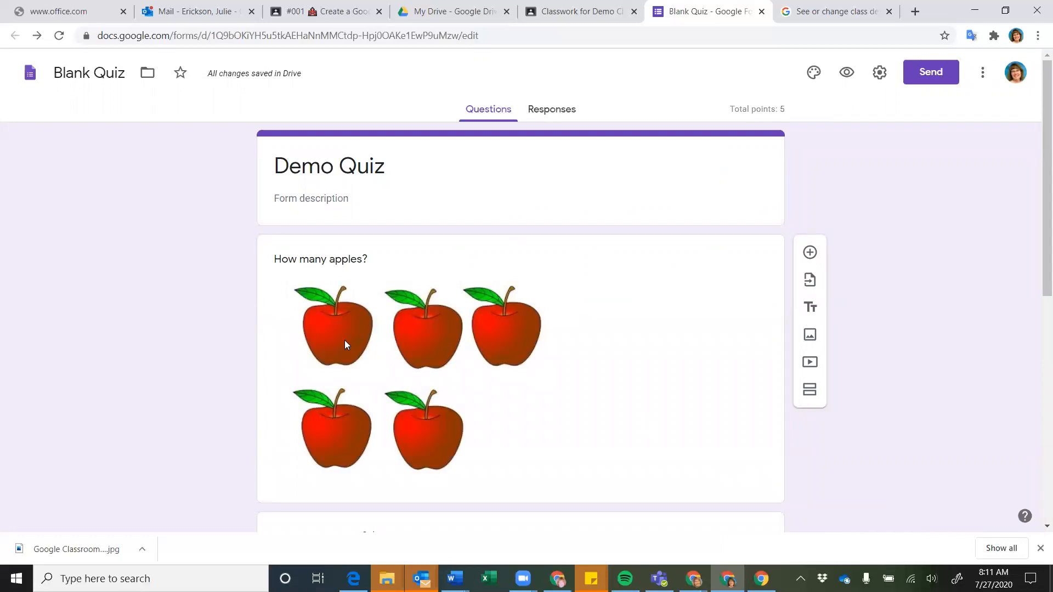
scroll(665, 340, down, 4)
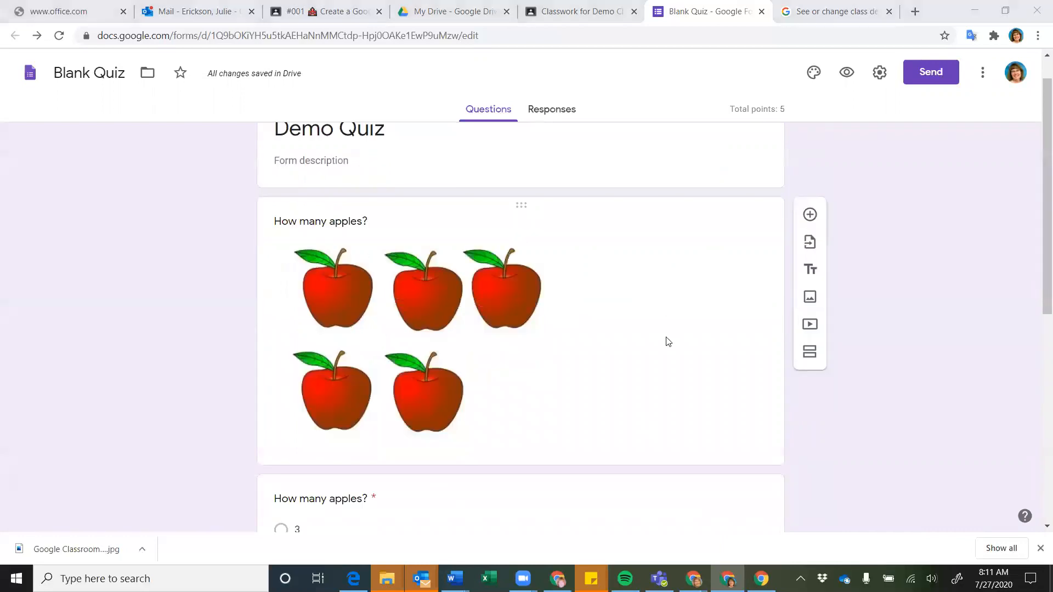
scroll(666, 341, down, 3)
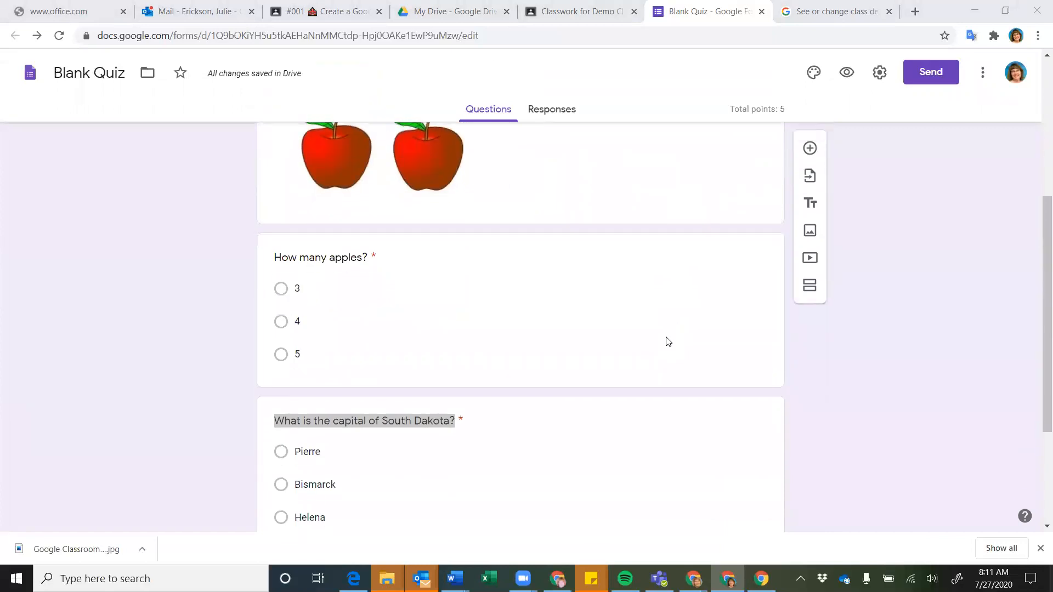
double_click(594, 357)
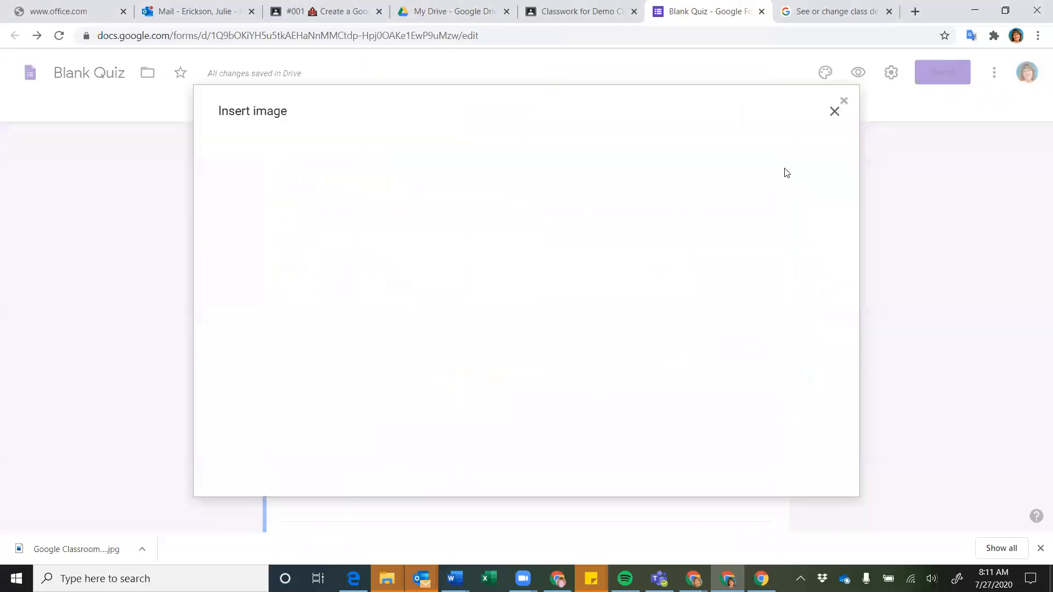
click(834, 112)
scroll(980, 343, down, 3)
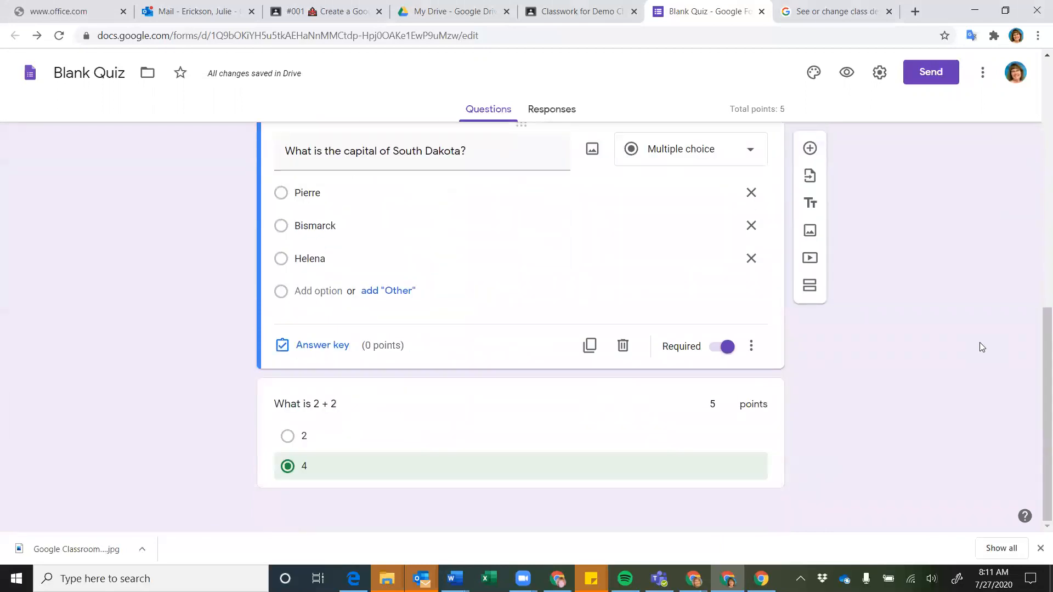
scroll(980, 344, up, 1)
scroll(979, 343, up, 1)
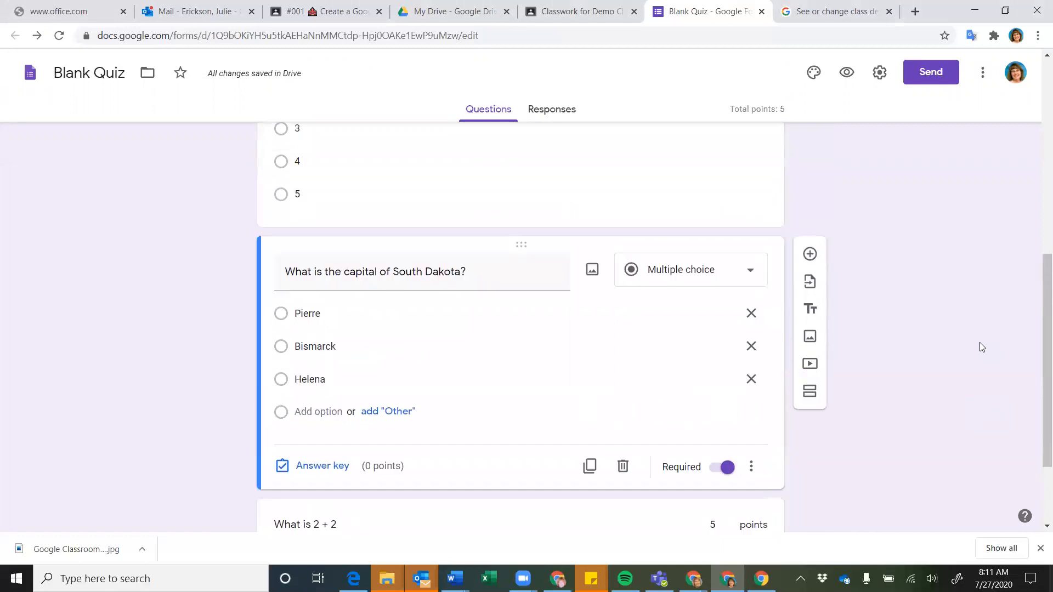
scroll(979, 343, up, 2)
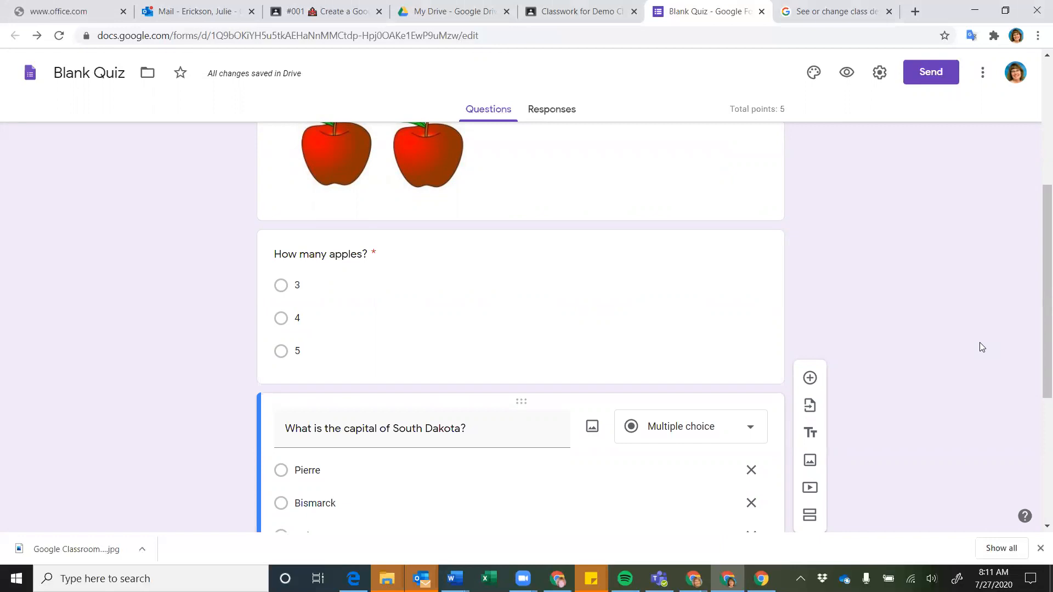
scroll(979, 343, up, 4)
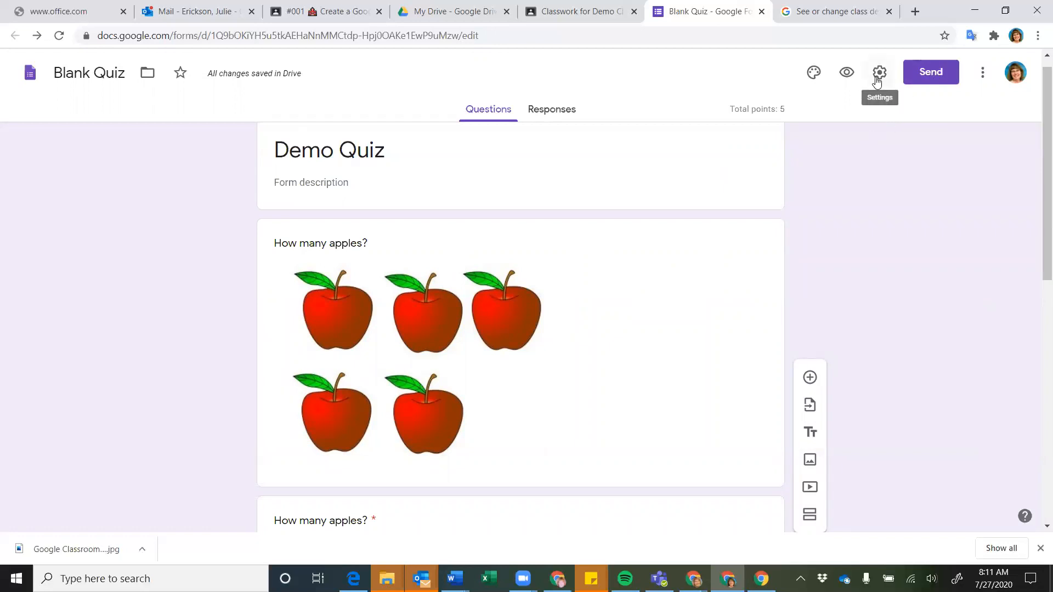
Close the Blank Quiz browser tab to return to the Classroom assignment
click(761, 11)
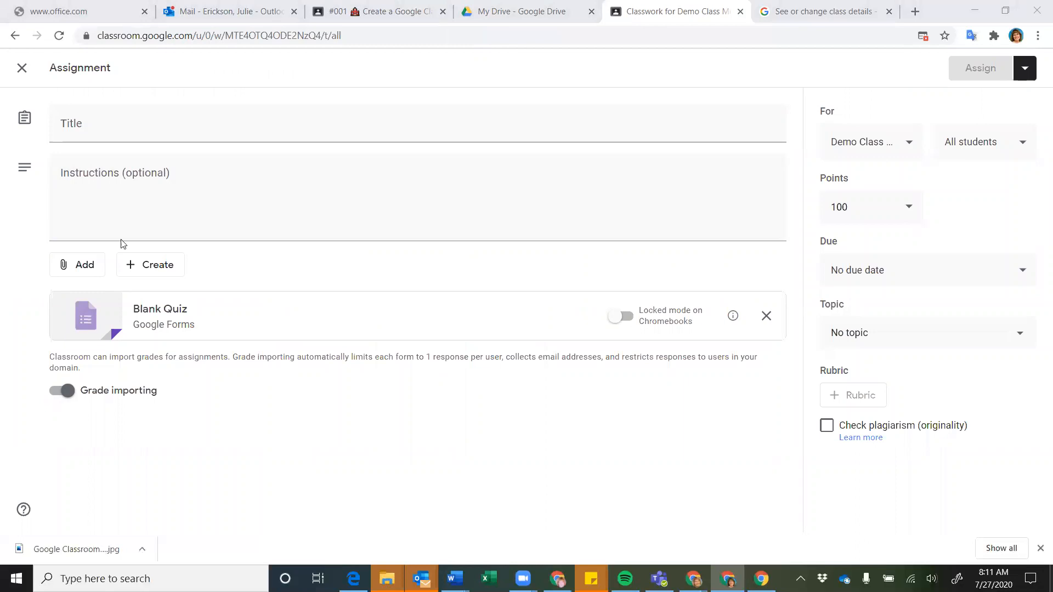
click(86, 266)
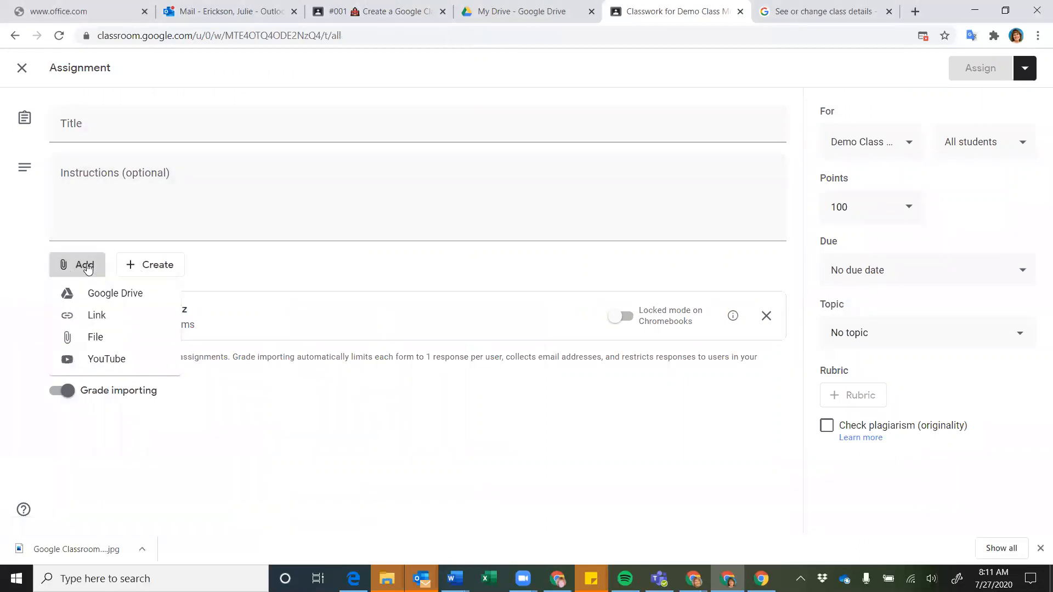
click(104, 295)
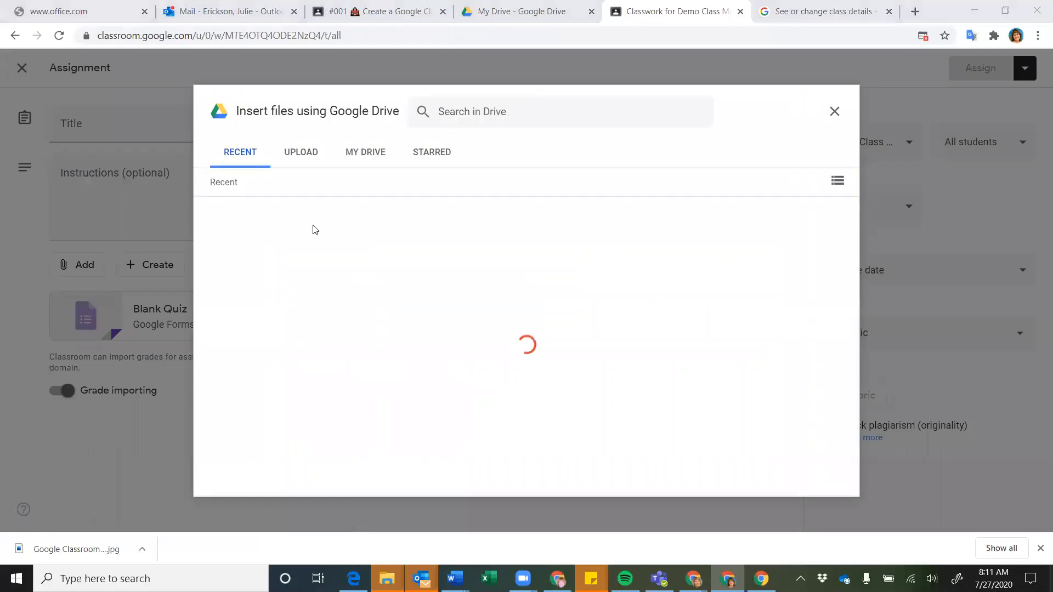
scroll(420, 352, down, 1)
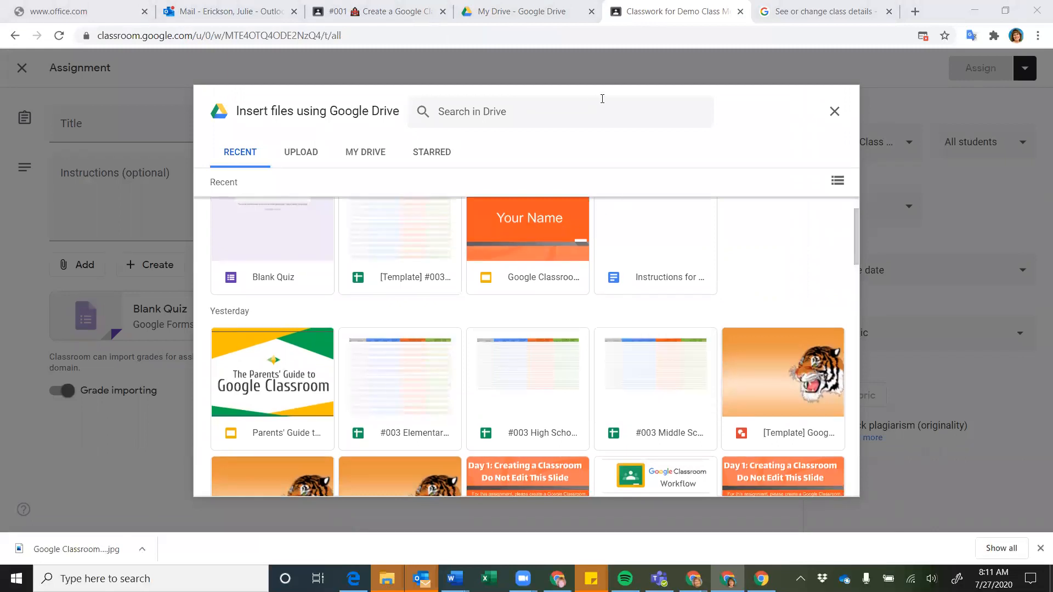
click(834, 112)
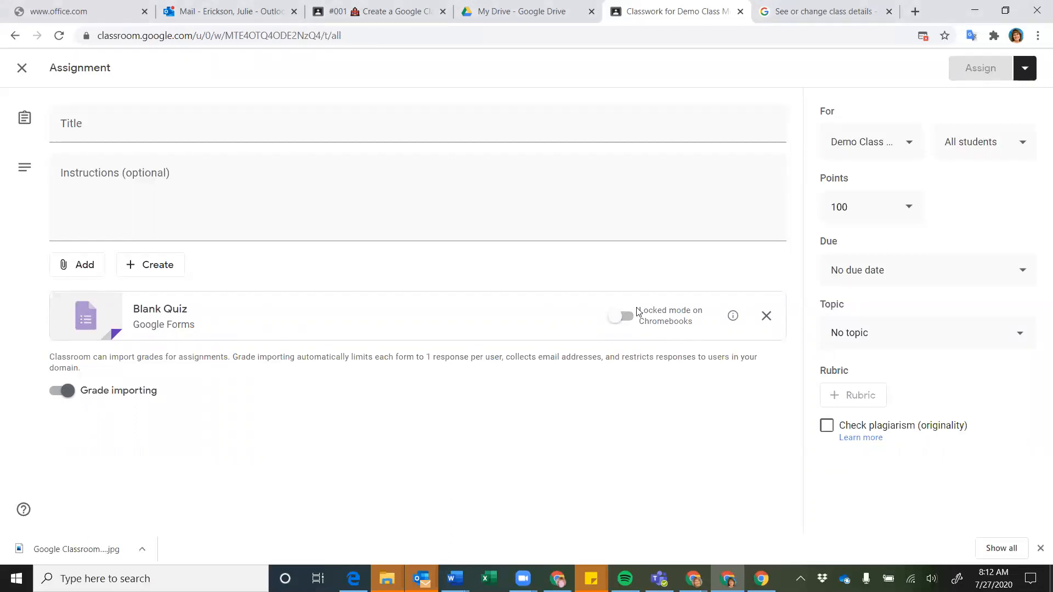
Title the quiz assignment 'Demo Quiz' and post it to the class
mouse_move(733, 320)
click(247, 133)
text(Demo )
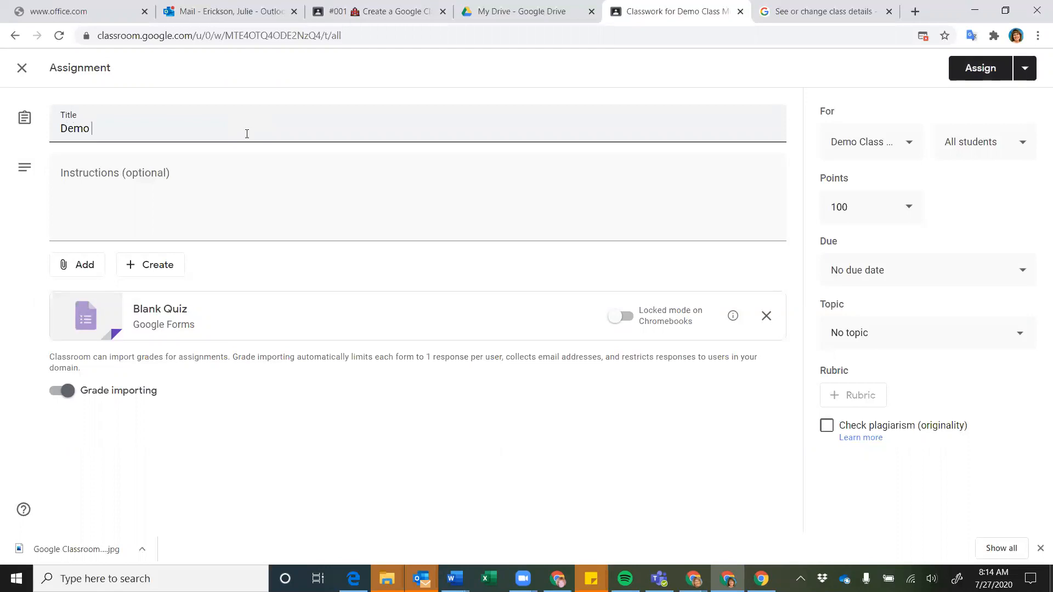
text(Quiz)
click(983, 73)
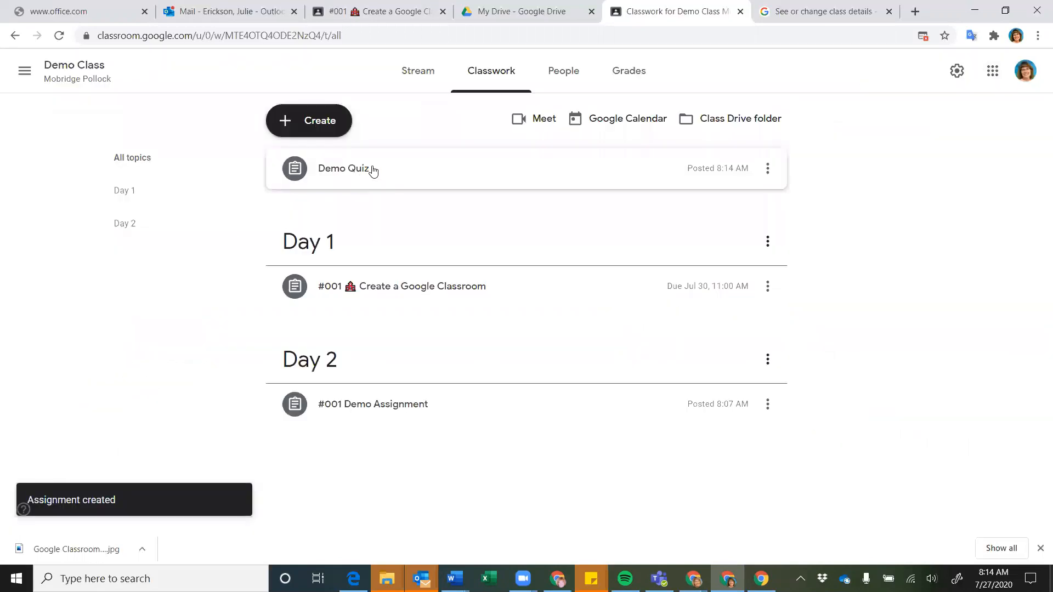
Place Demo Quiz in the Day 1 topic, below #001 Create a Google Classroom
drag(369, 169, 377, 291)
click(378, 291)
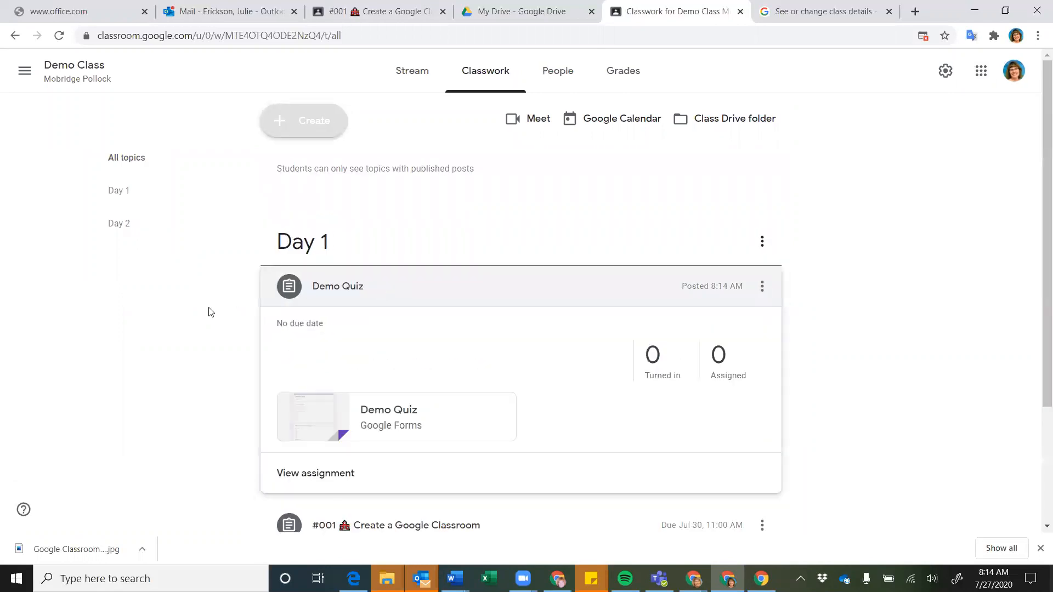
click(370, 221)
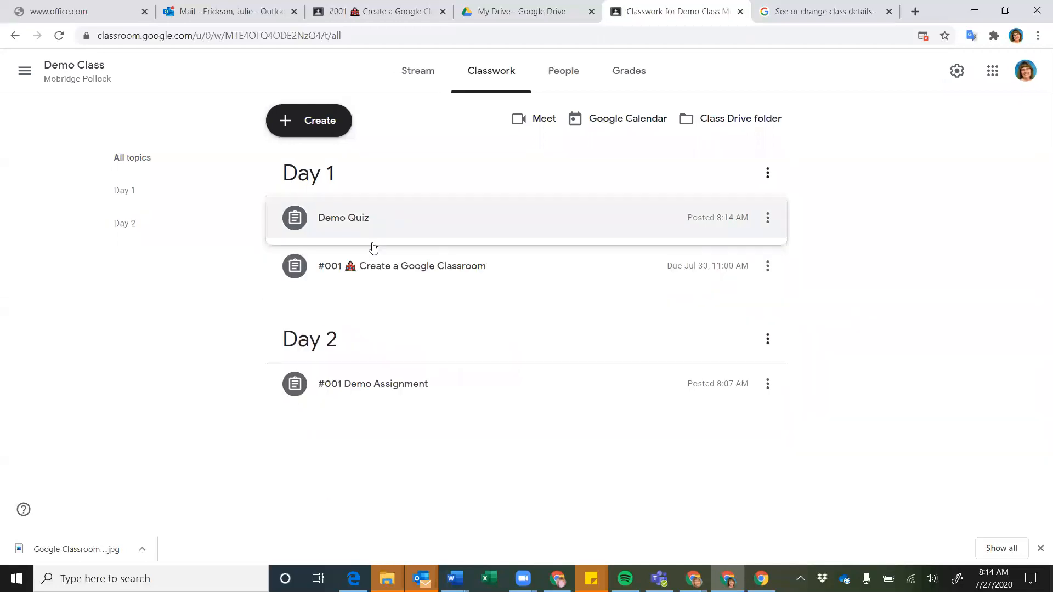
drag(371, 263, 373, 211)
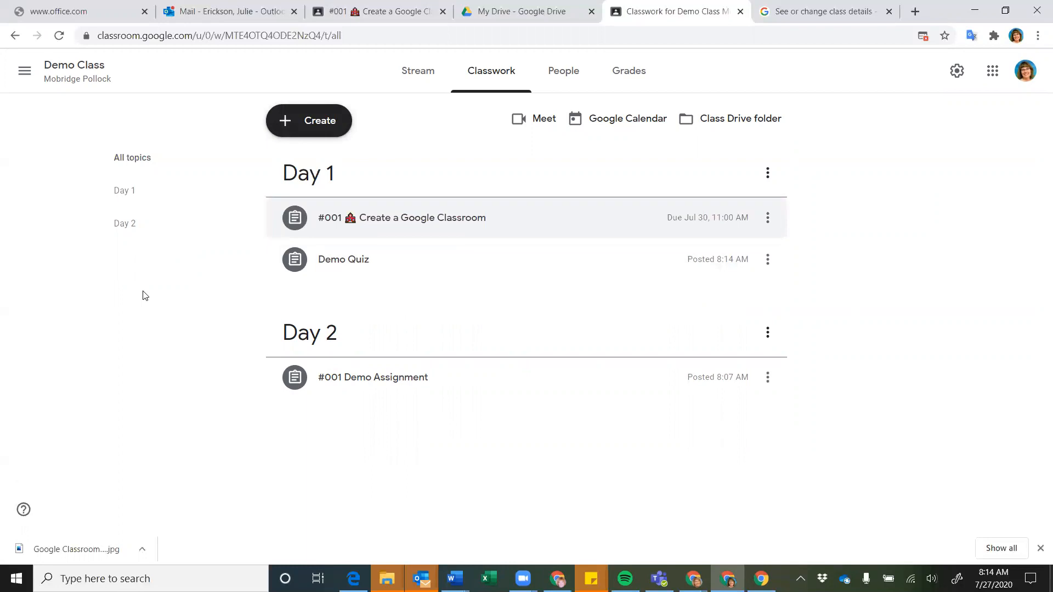
click(311, 131)
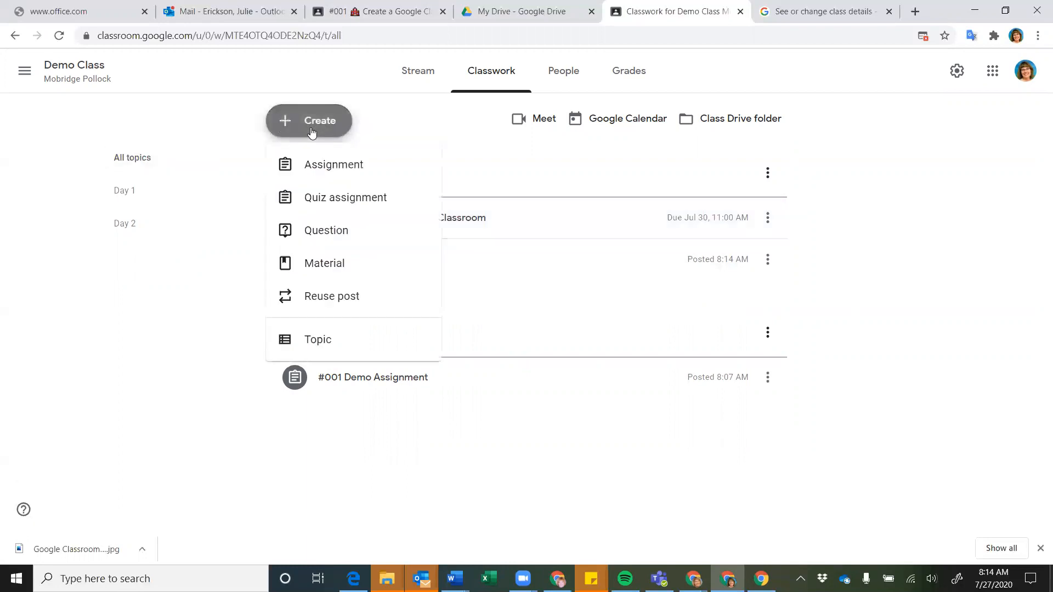
Start a new Question post set to the Short answer type
click(320, 231)
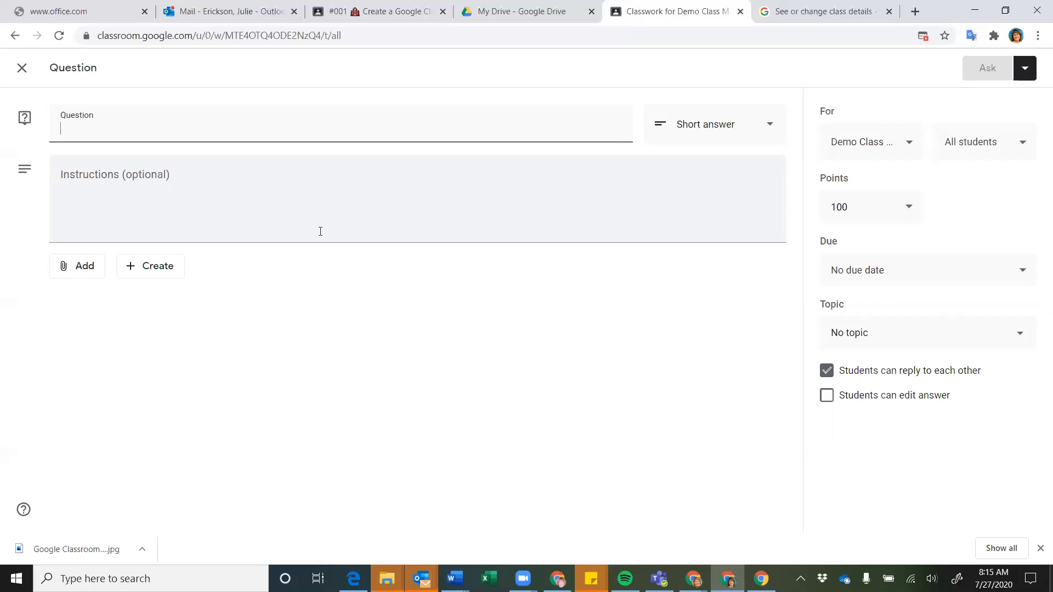
click(767, 125)
click(719, 121)
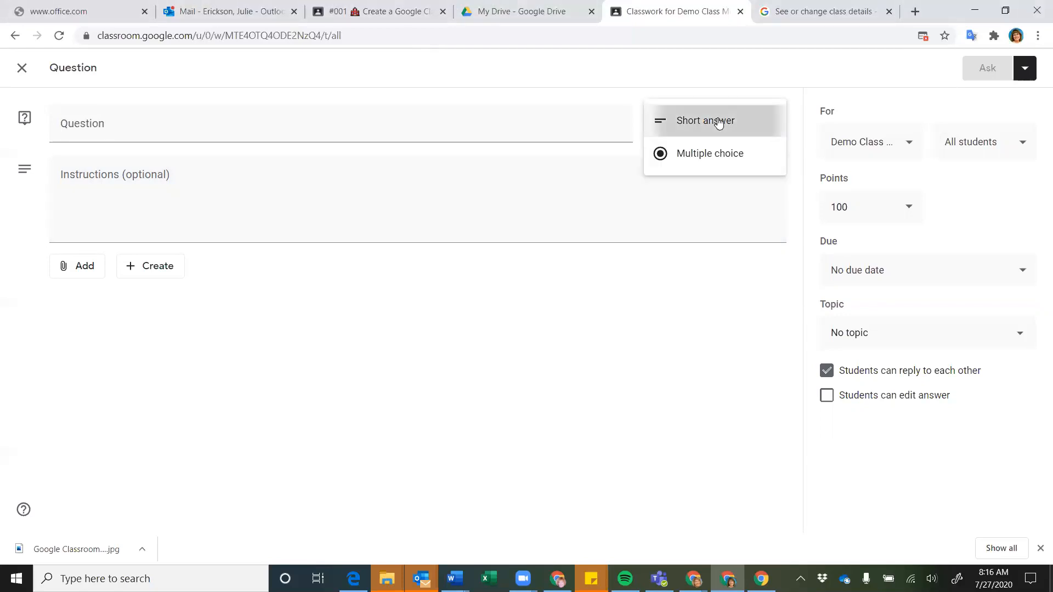
click(218, 132)
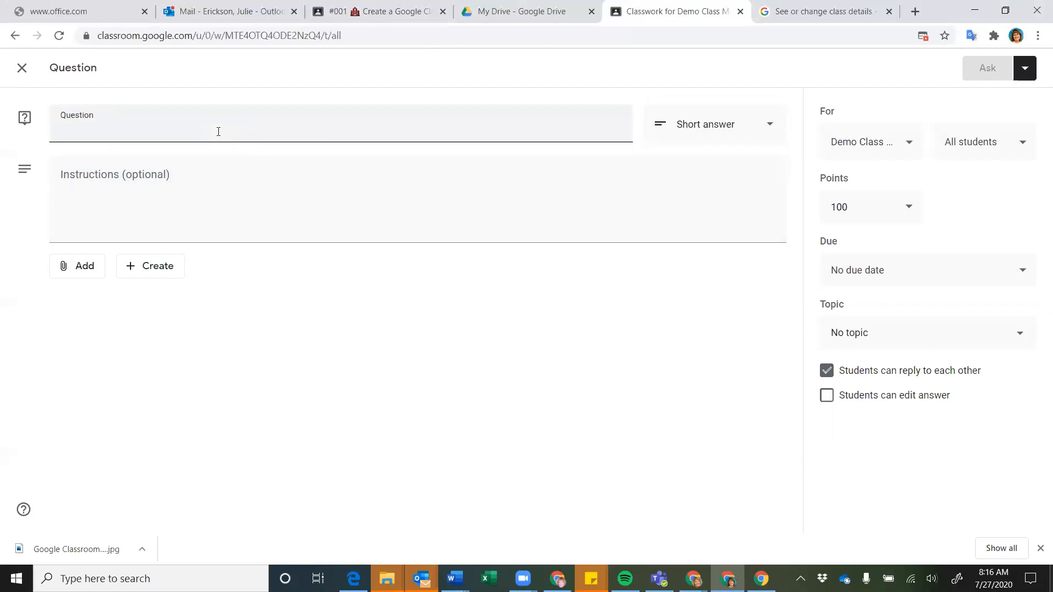
Enter the question 'How can you use Google Classroom?'
text(How can you use Google Classroom)
click(150, 203)
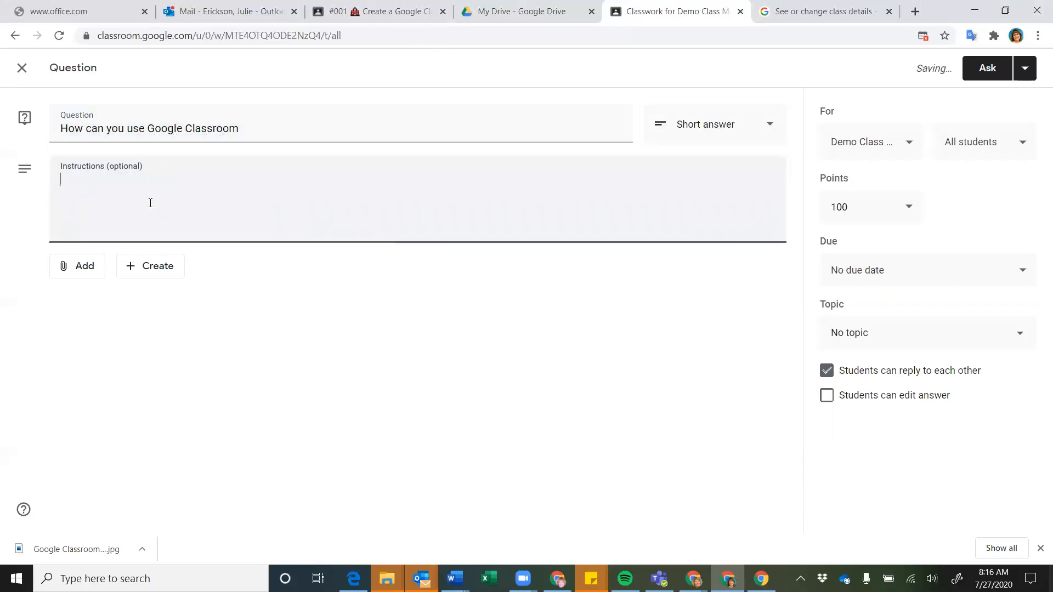
click(249, 122)
text(?)
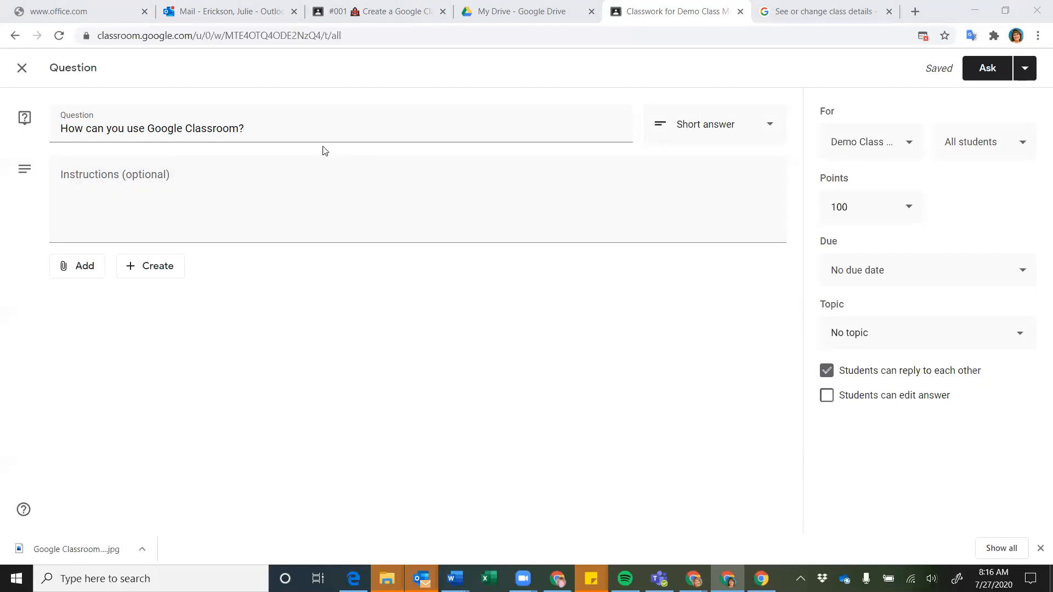
click(302, 128)
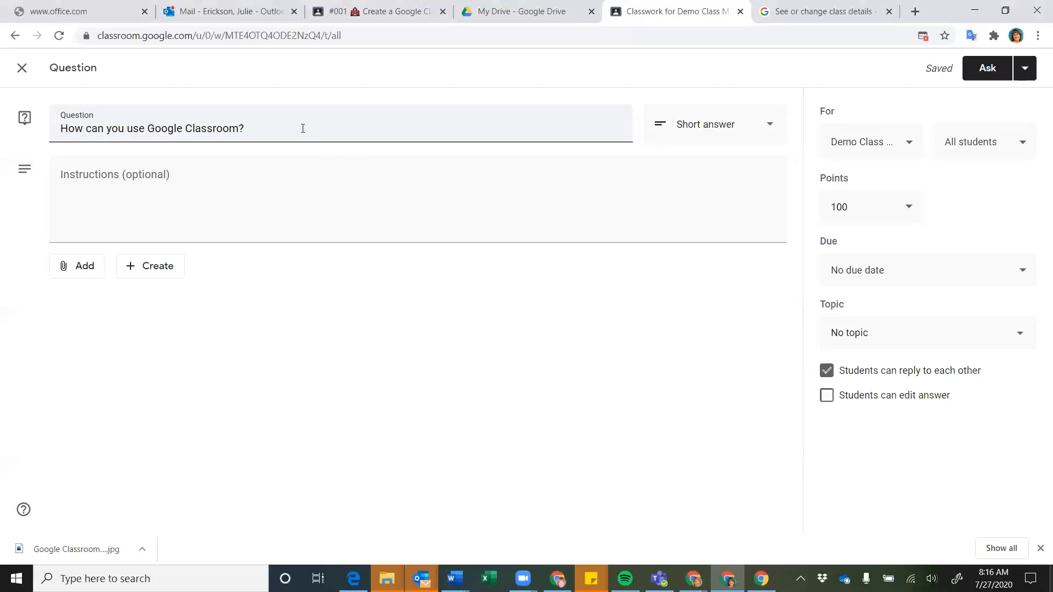
Add instructions 'Comment on 3 other students.' and keep student replies to each other enabled
click(173, 194)
text(Co)
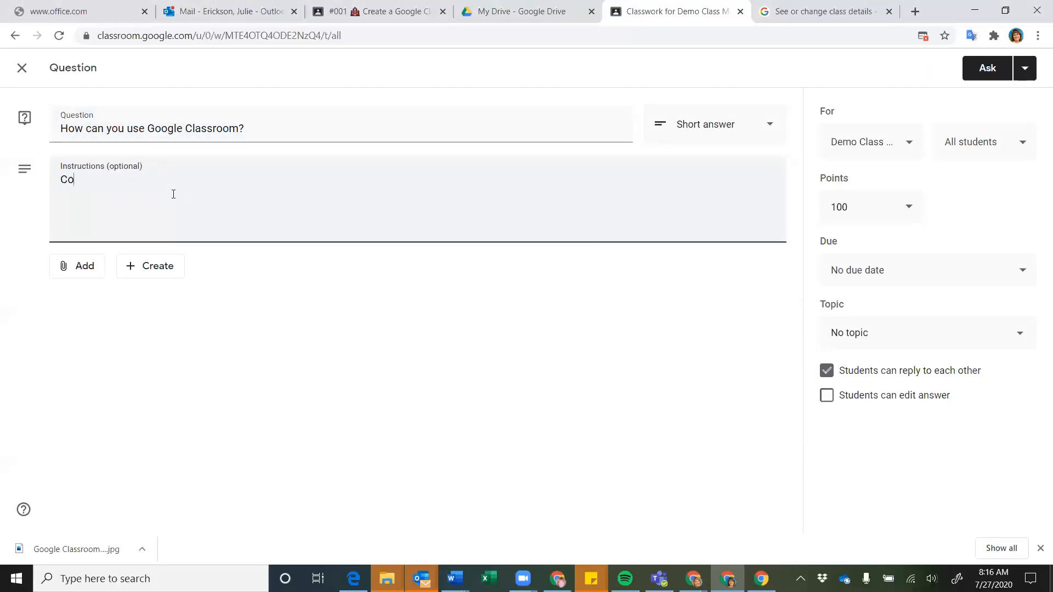
text(mment on 3 other students.)
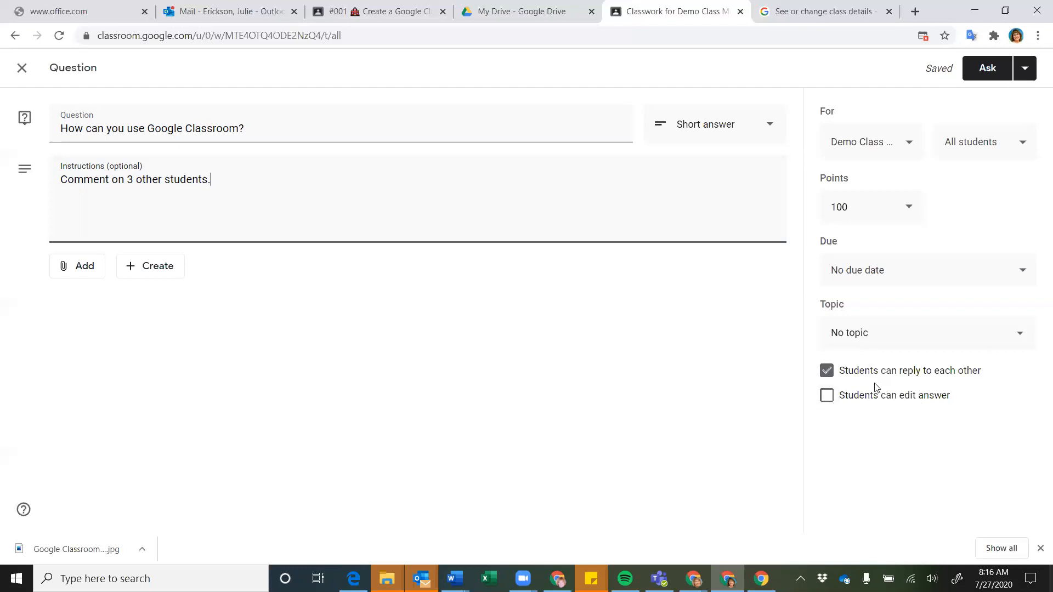
click(835, 380)
click(830, 379)
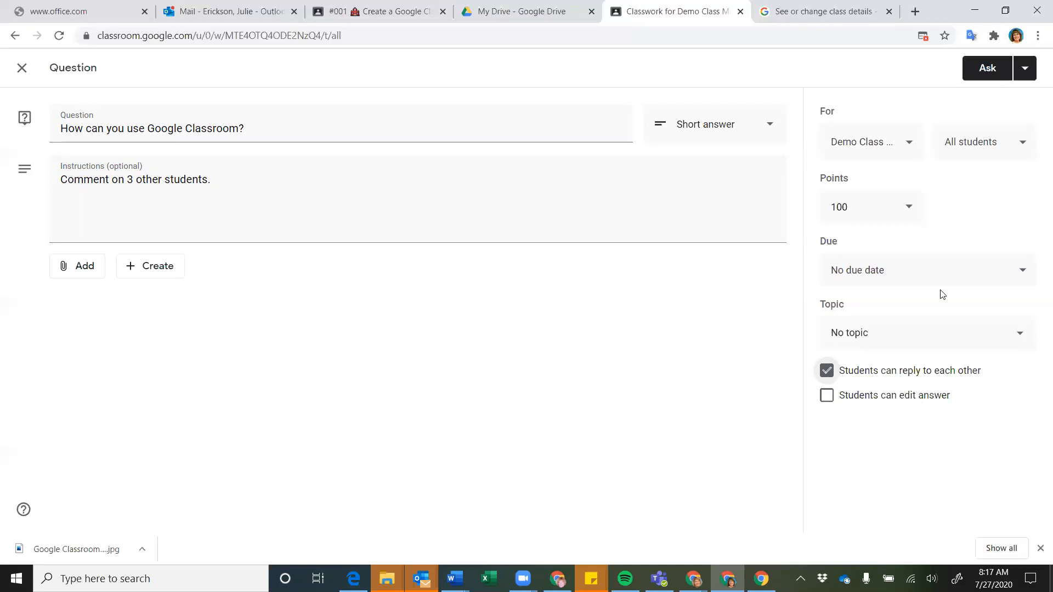
Post the question 'How can you use Google Classroom?' under the Day 1 topic
click(1025, 339)
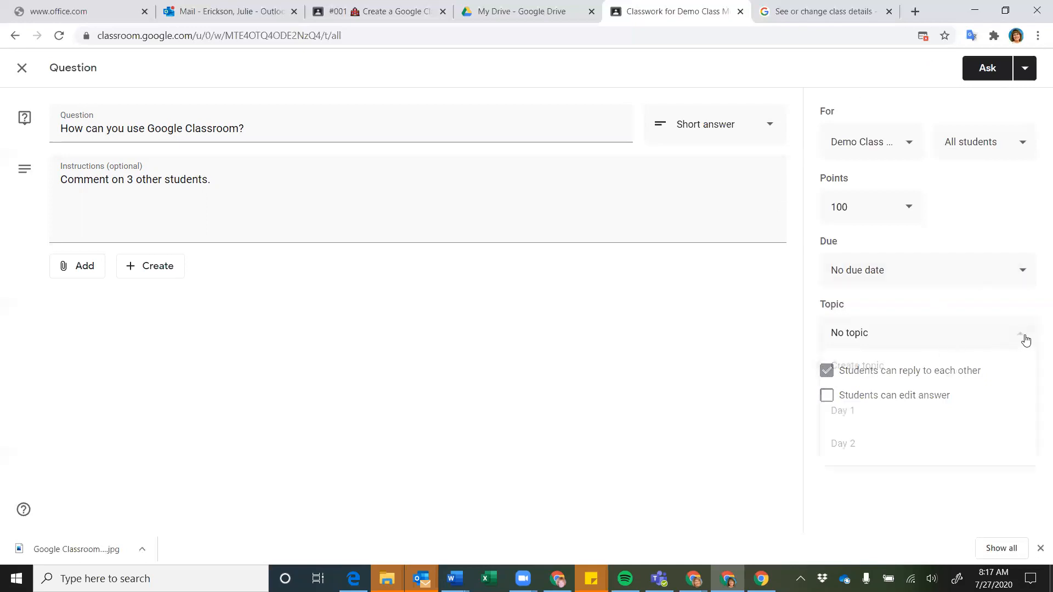
click(853, 419)
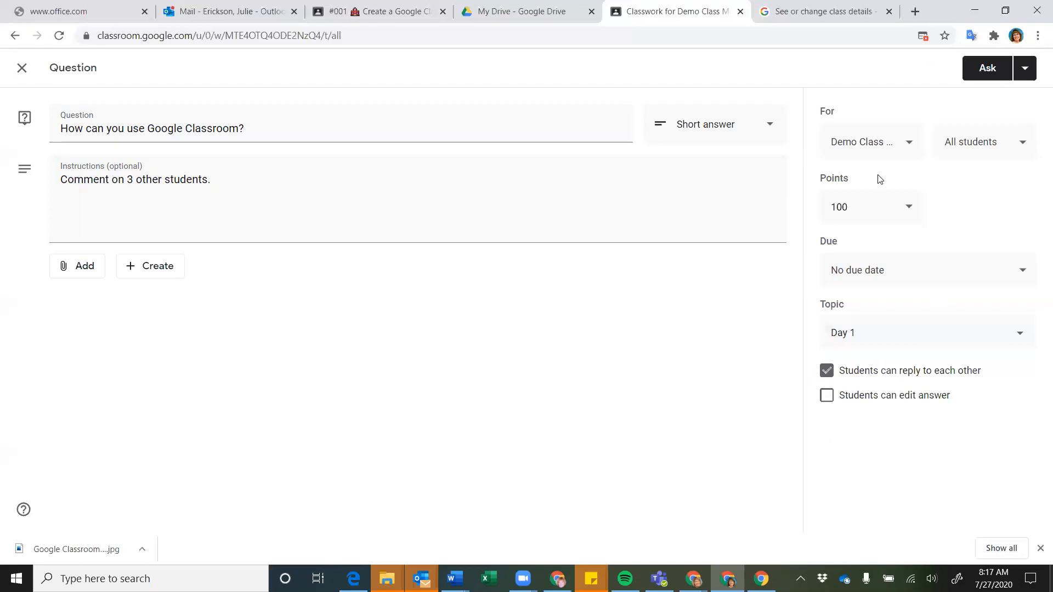
click(986, 70)
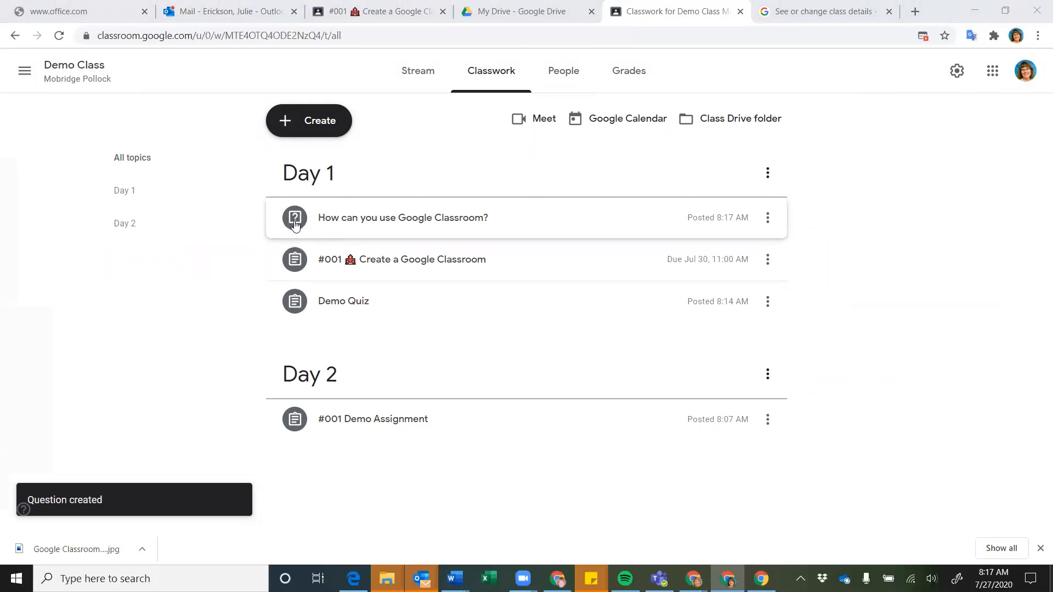
click(326, 126)
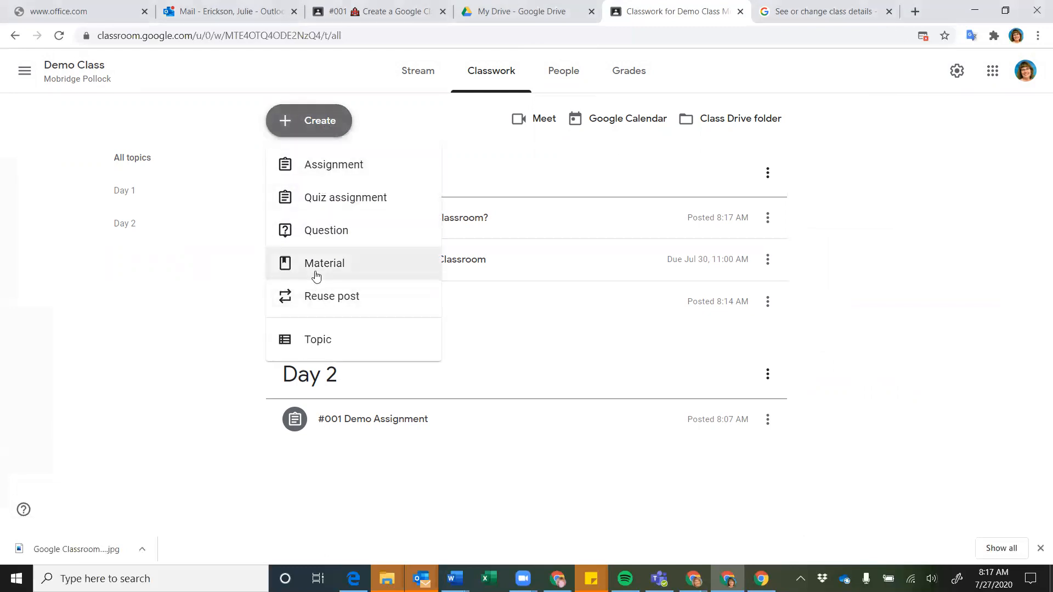
Start a new material post titled 'Syllabus' and get ready to add an attachment
click(316, 269)
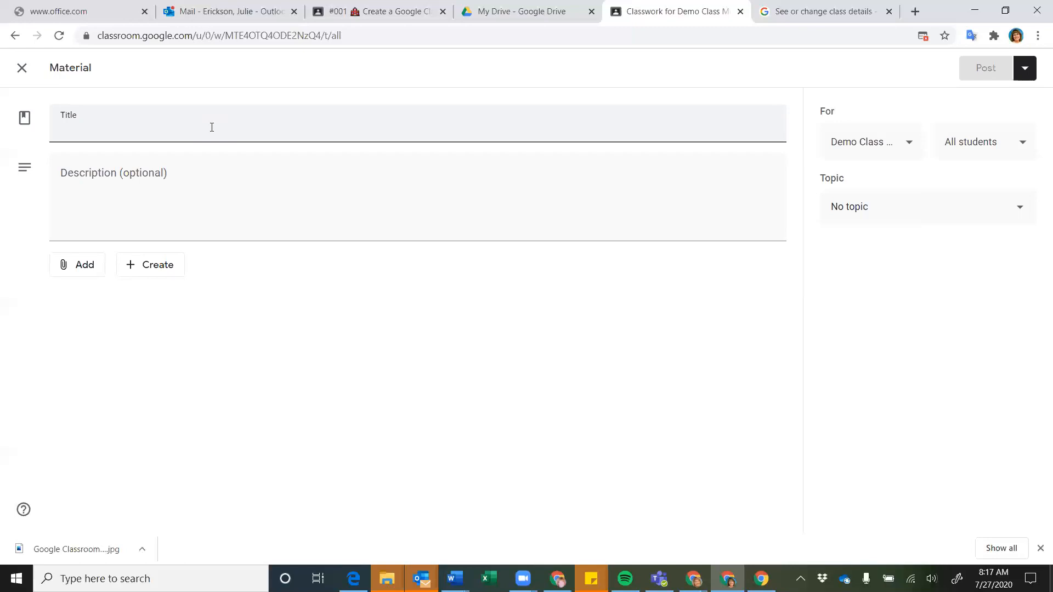
text(Syllabus)
click(160, 222)
click(89, 270)
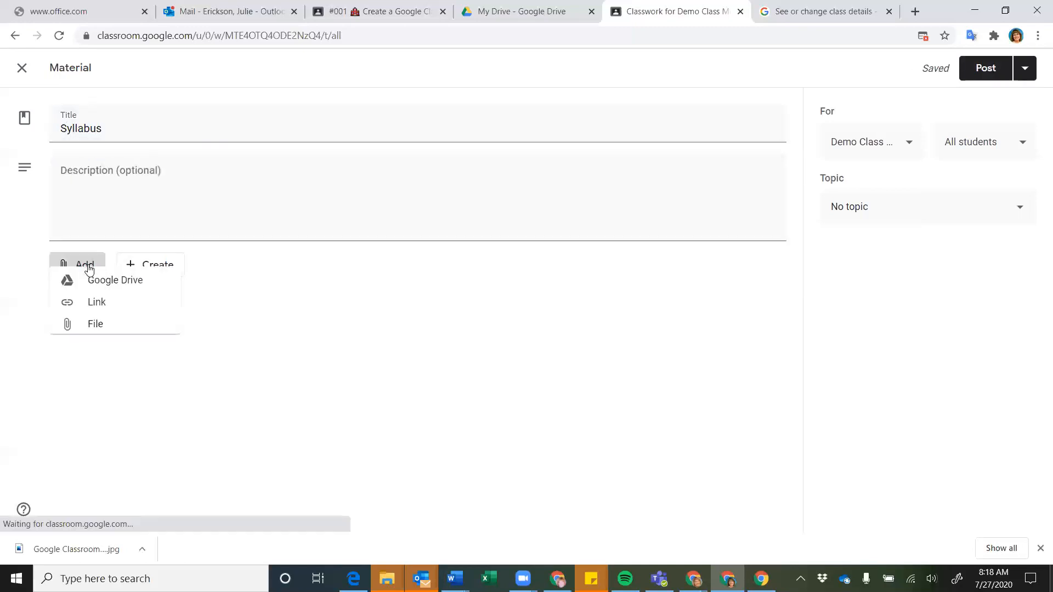
Attach the 'Instructions for class' Google Doc from Google Drive to the Syllabus material
click(100, 295)
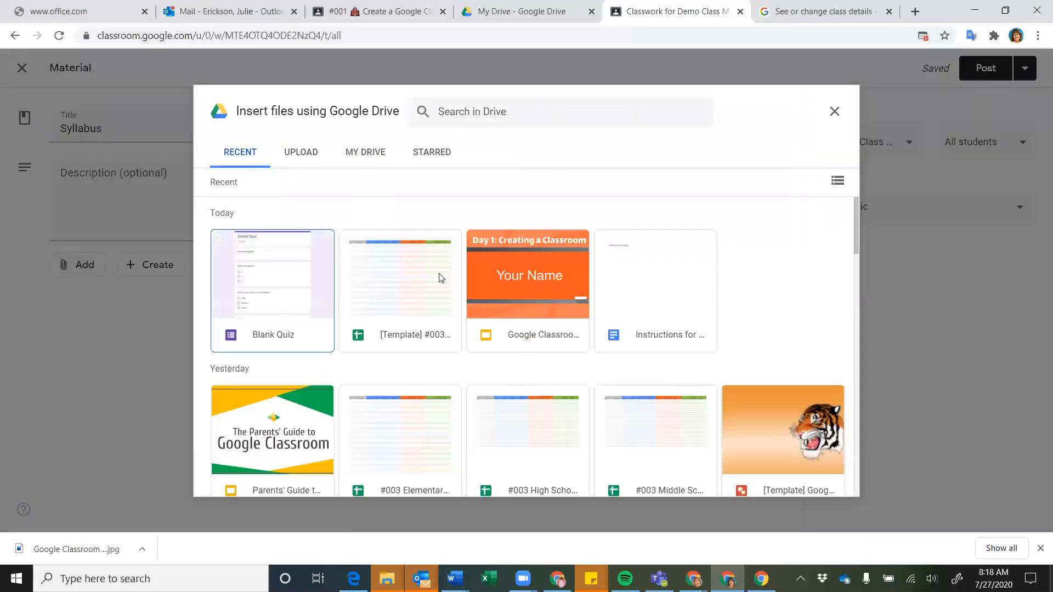
click(614, 303)
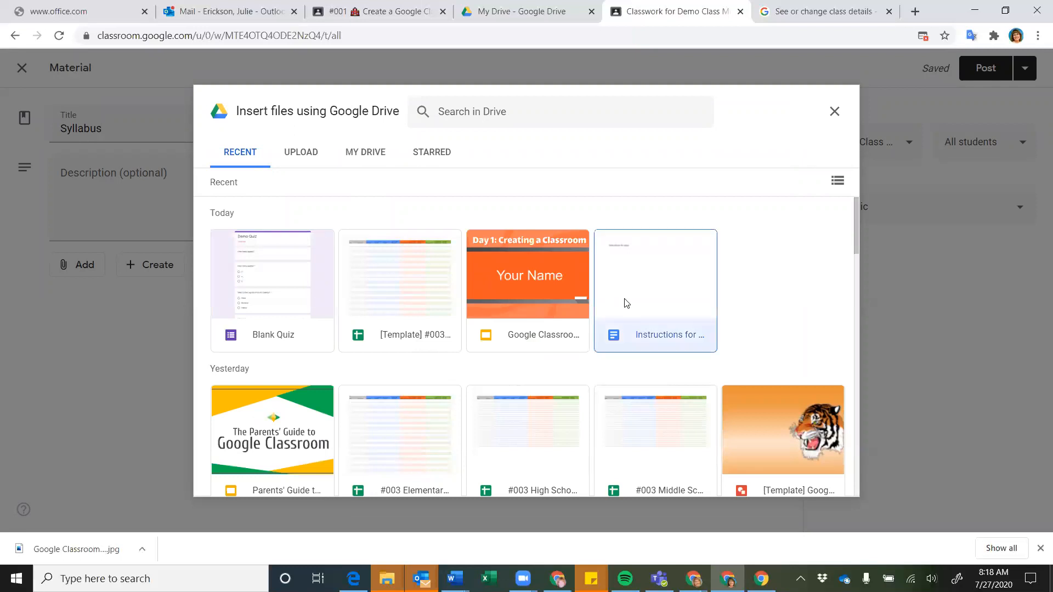
click(823, 479)
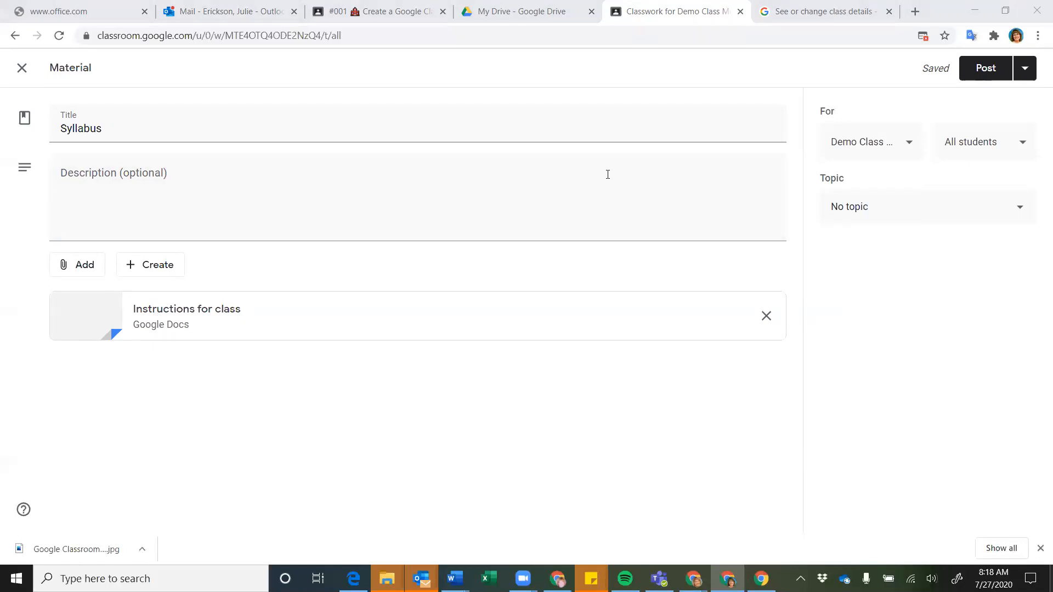
Create a new 'Reference Materials' topic and post the Syllabus material under it
click(1019, 207)
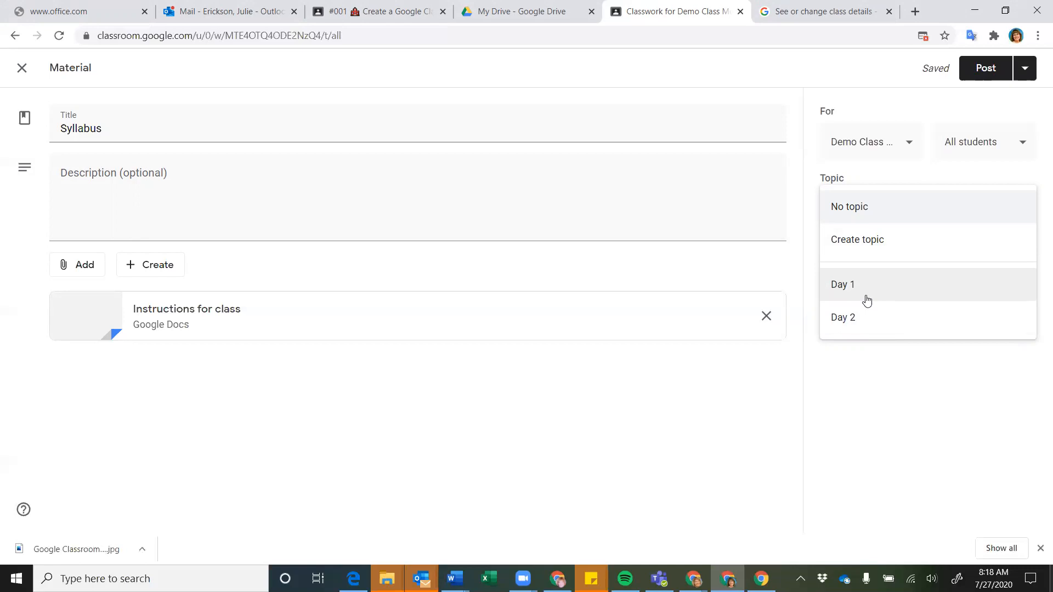
click(853, 239)
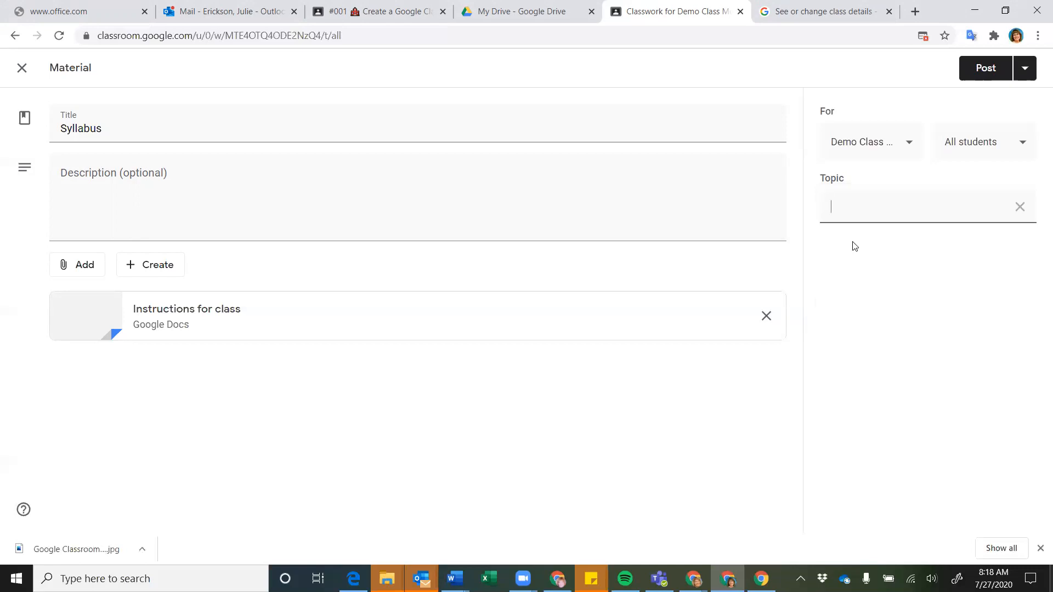
text(Reference Materials)
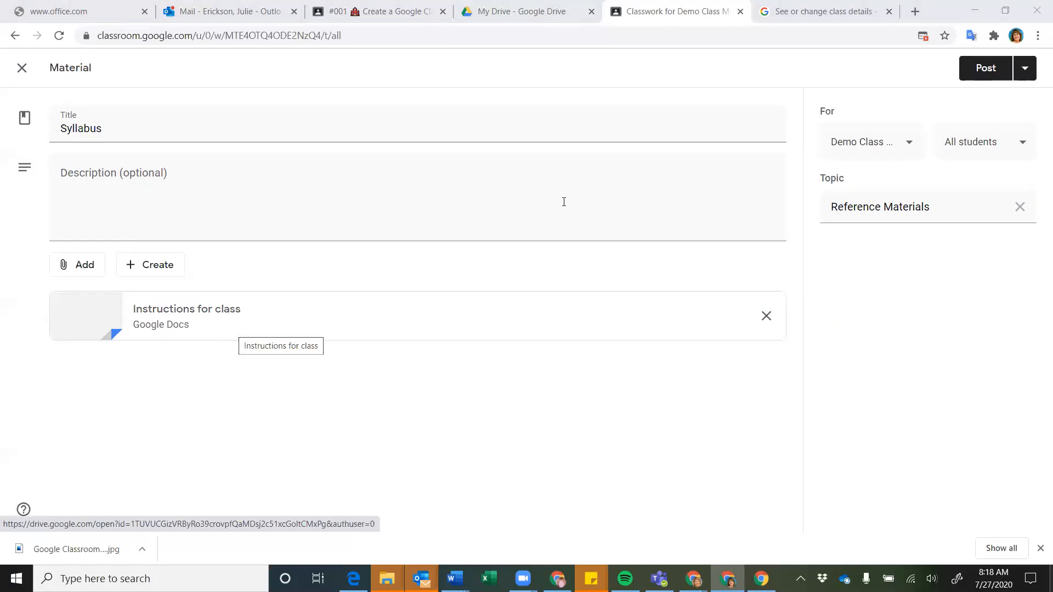
click(986, 68)
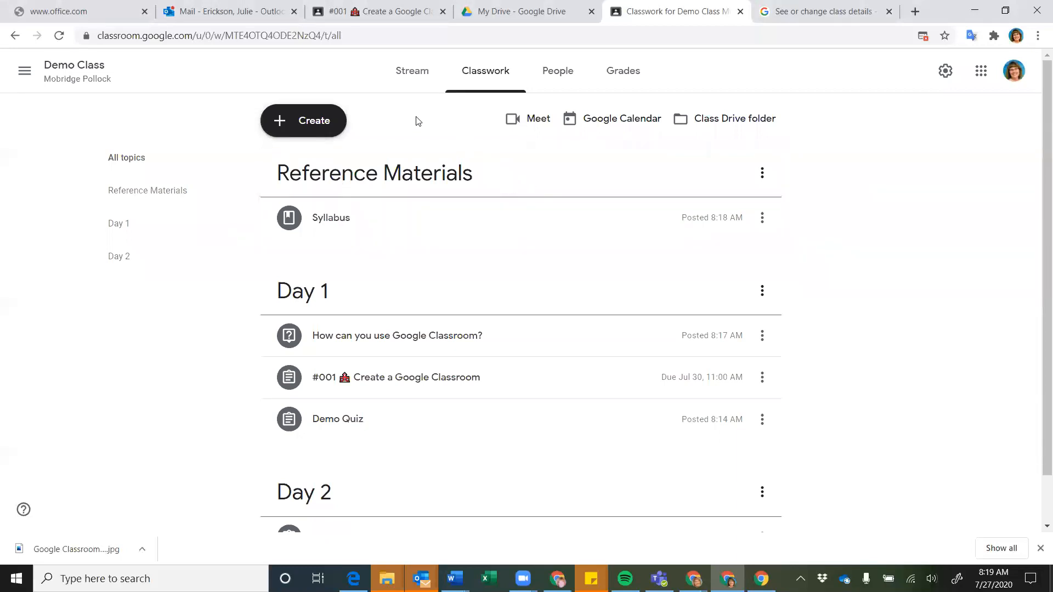
Browse classes in the Reuse post list, including the Lyman County class's posts
click(317, 122)
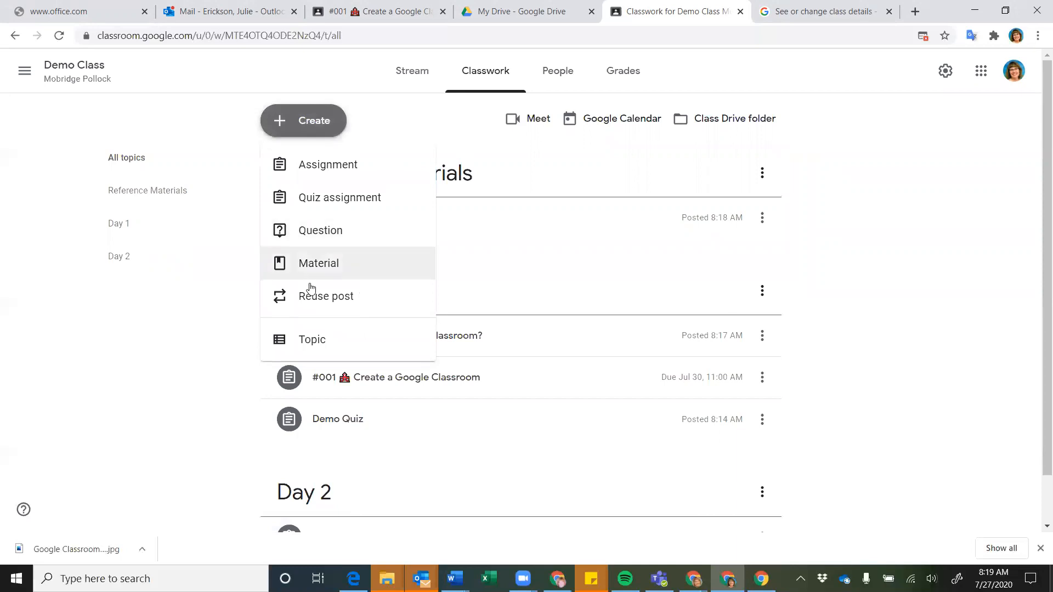
click(313, 299)
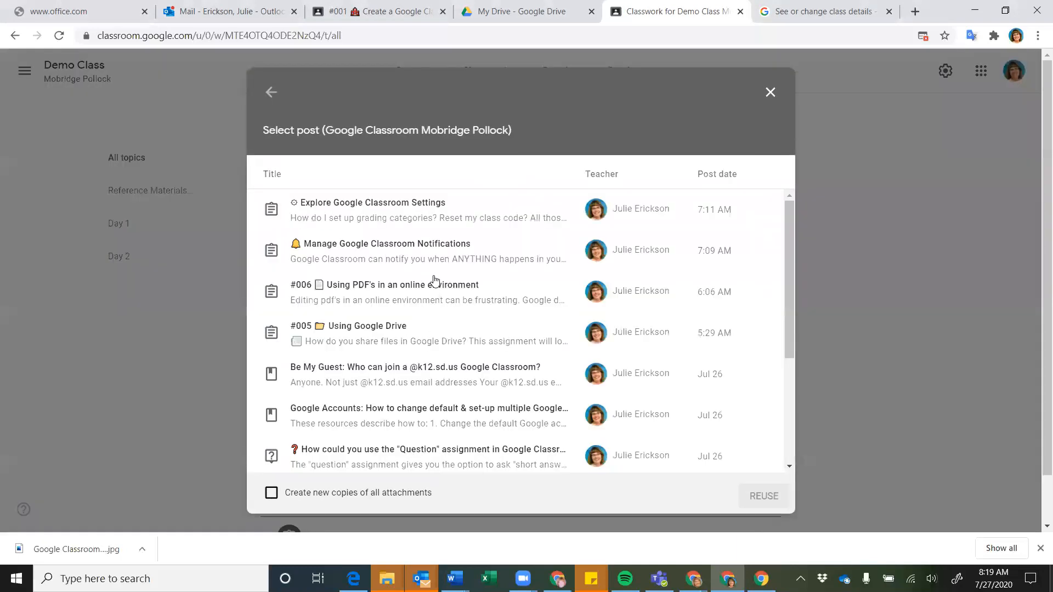
click(268, 91)
scroll(329, 263, down, 5)
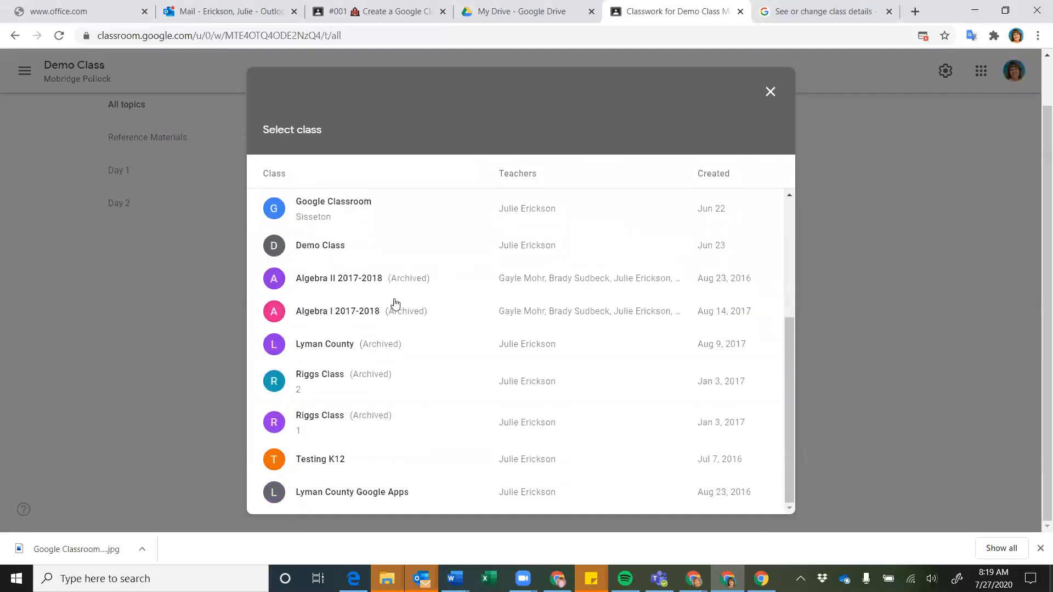
click(323, 351)
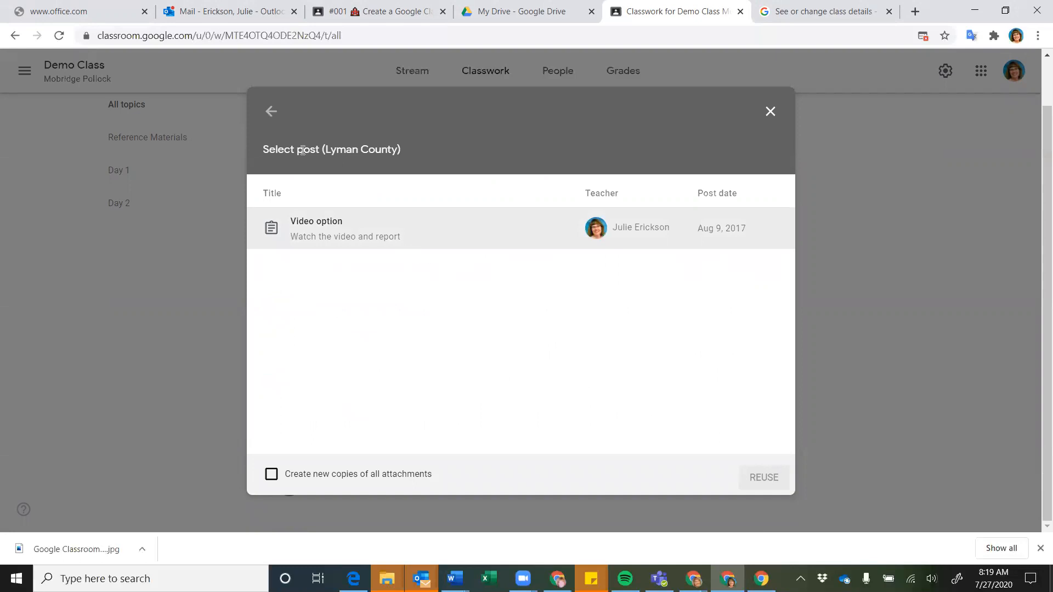
click(270, 112)
scroll(360, 278, down, 2)
scroll(361, 279, up, 3)
scroll(360, 279, down, 4)
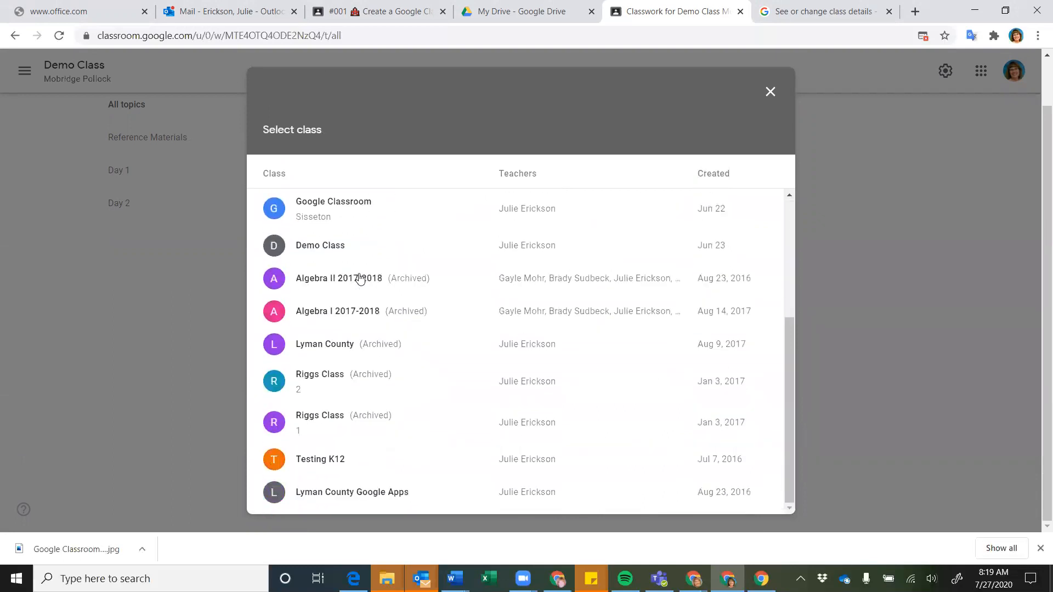
scroll(360, 279, up, 5)
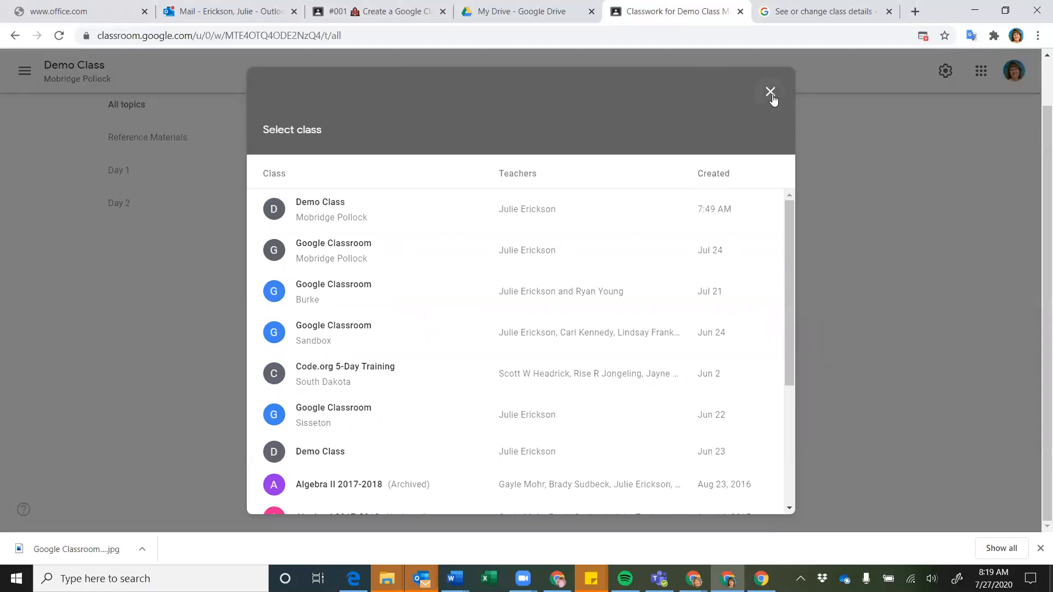
Reuse '#001 Create a Google Classroom' from Demo Class Mobridge Pollock, then discard that draft
click(306, 205)
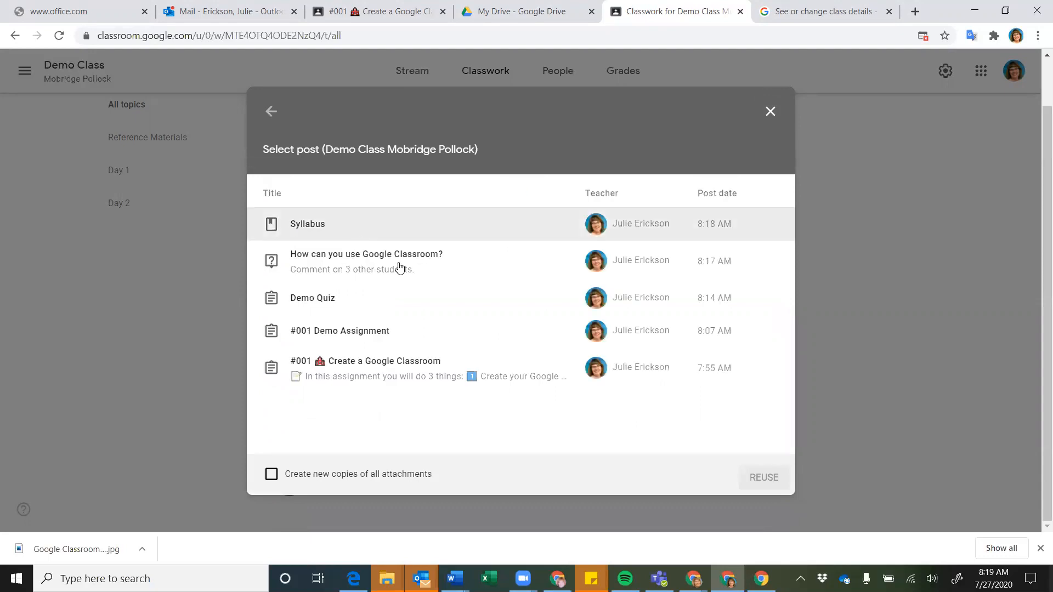
click(373, 371)
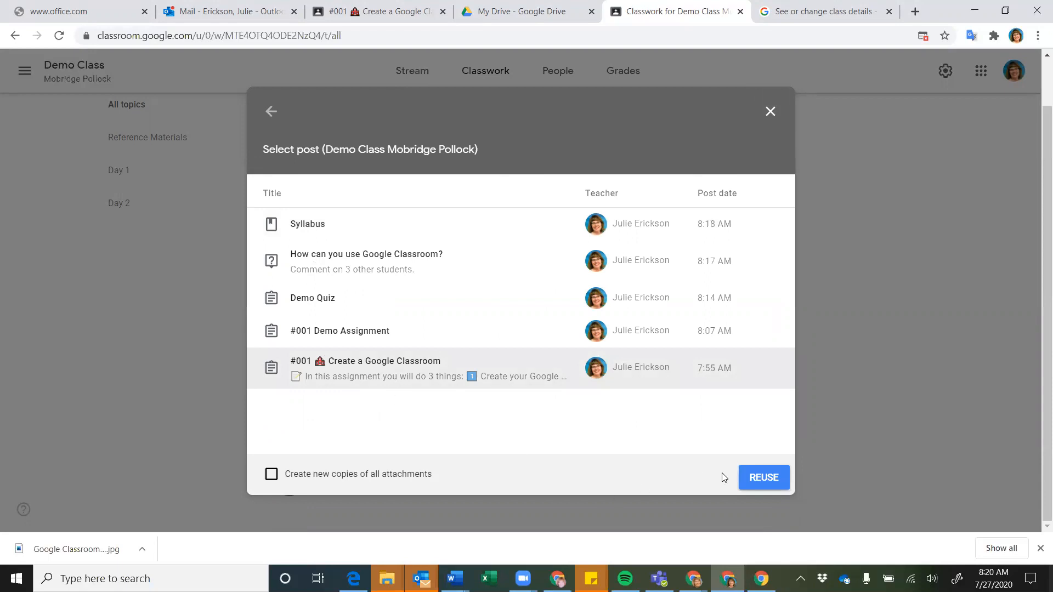
click(755, 483)
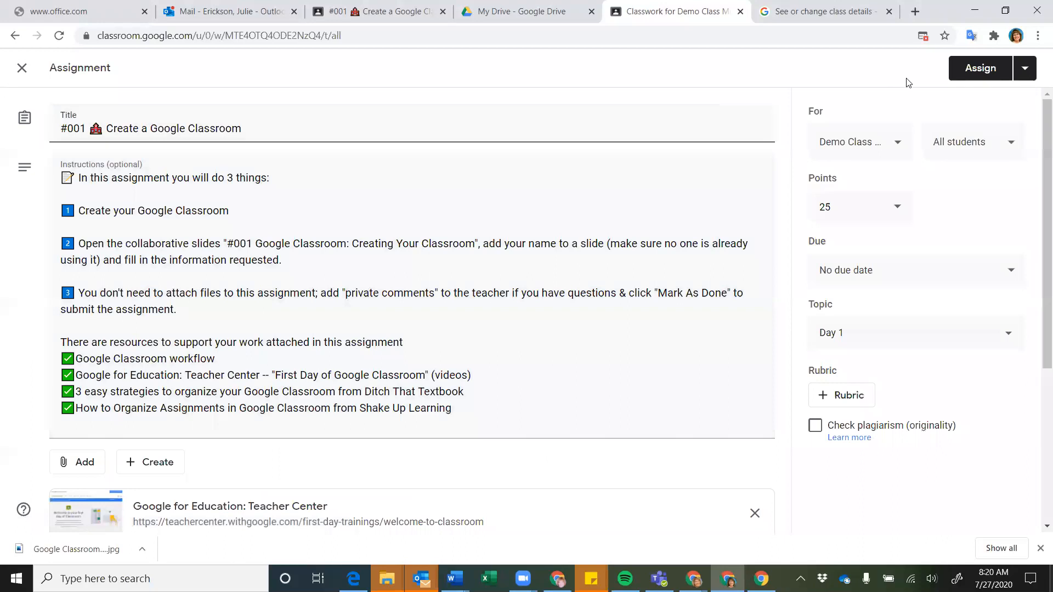
click(1025, 68)
click(972, 151)
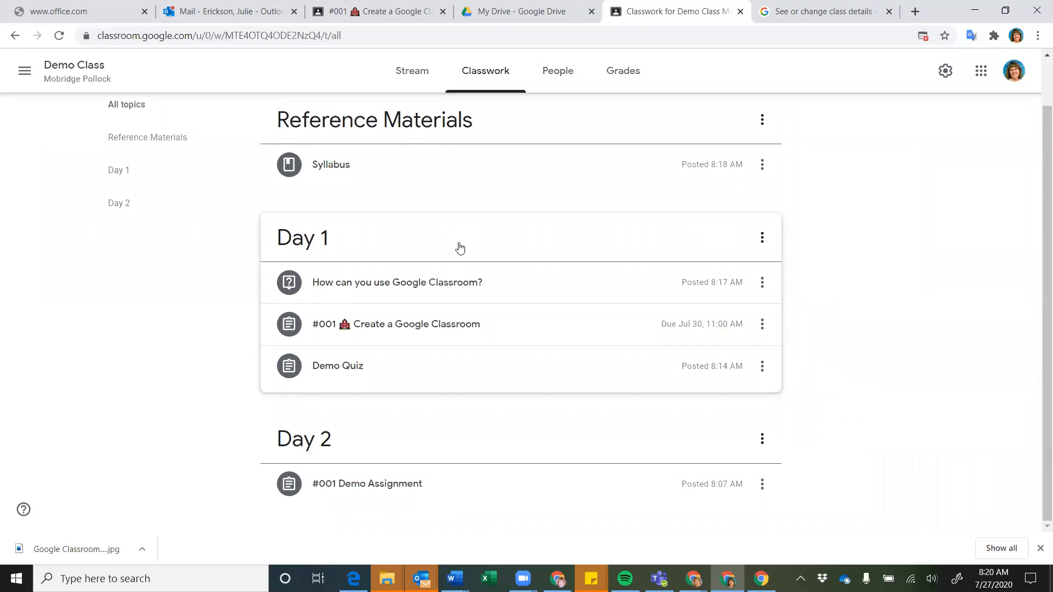
scroll(460, 249, up, 1)
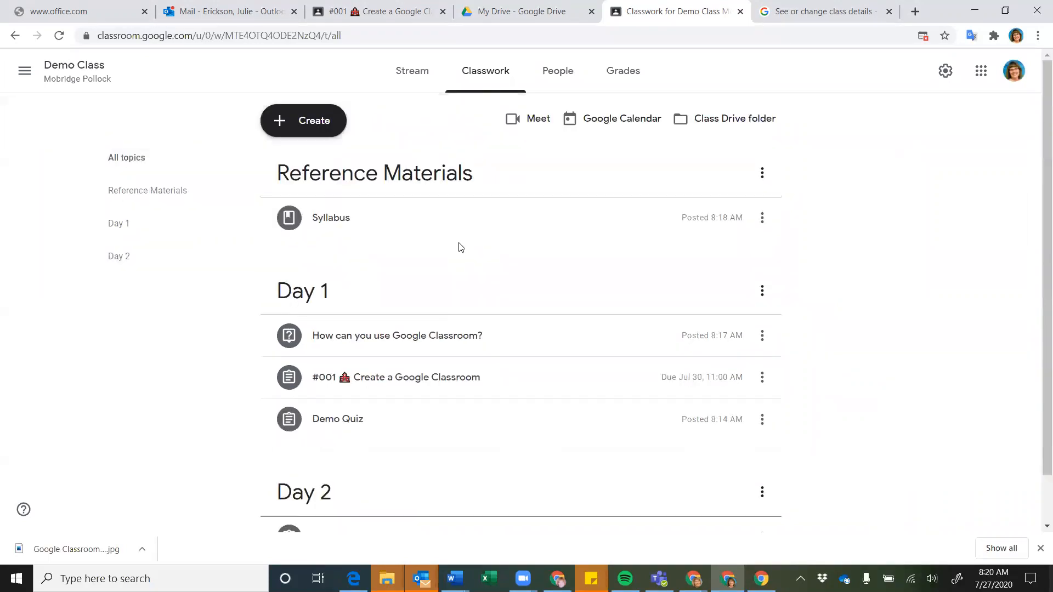
scroll(460, 248, down, 1)
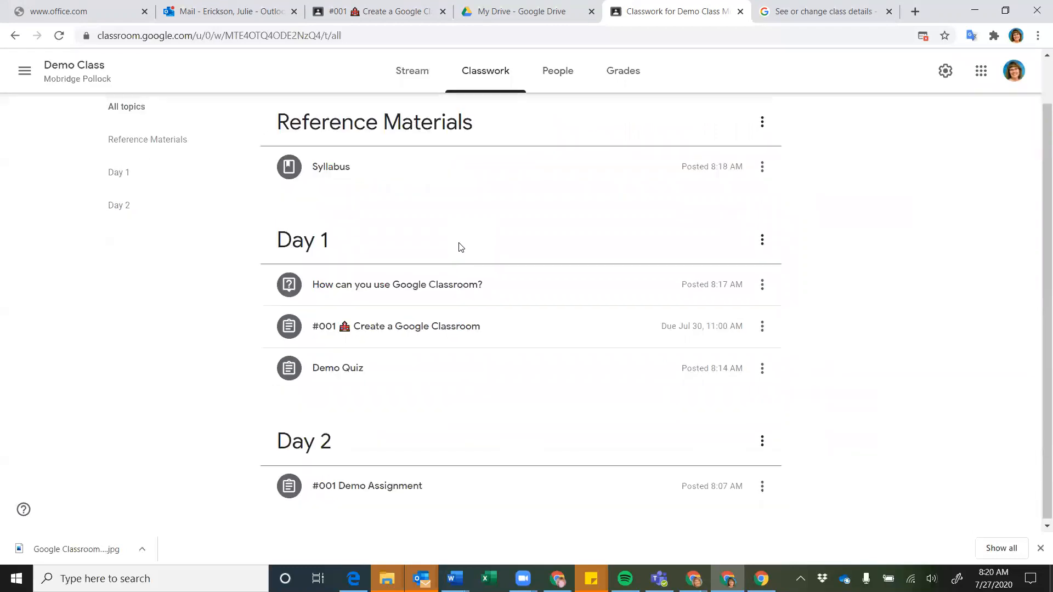
scroll(493, 192, up, 1)
Show the class's People list and try the Invite teachers name/email field
click(568, 80)
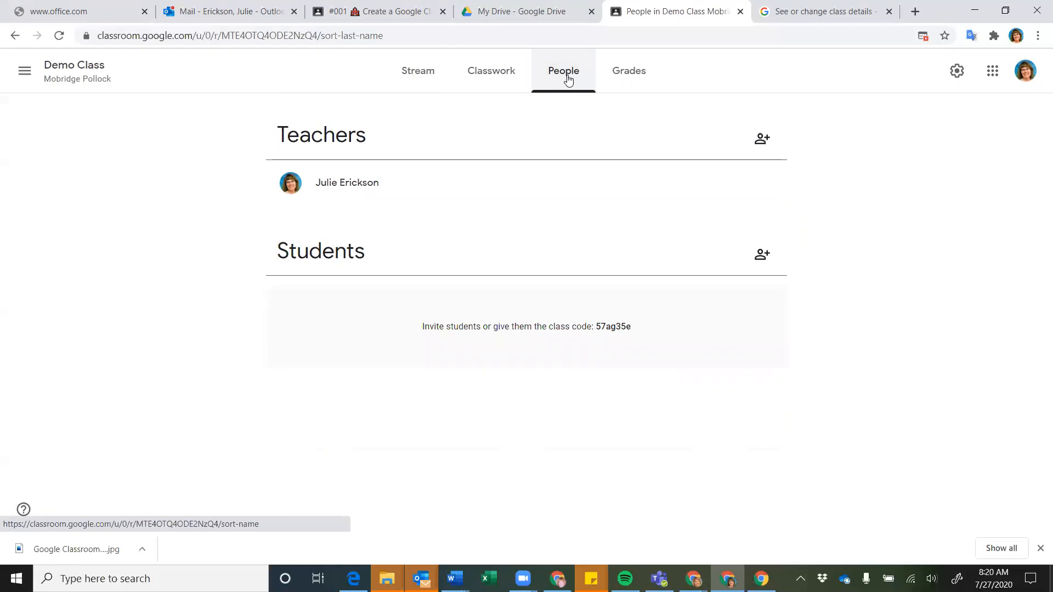
click(761, 138)
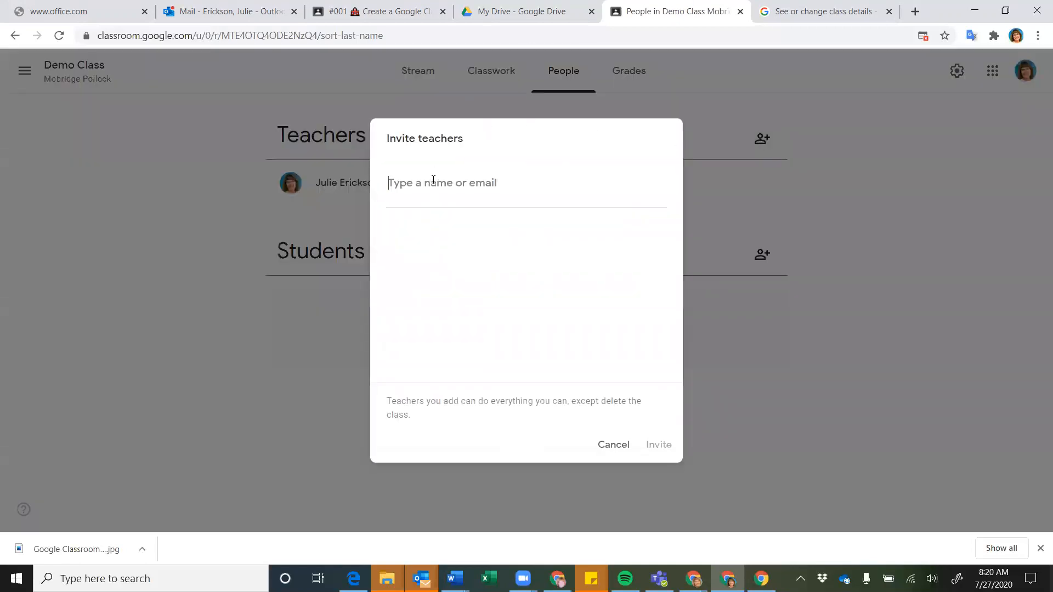
click(433, 180)
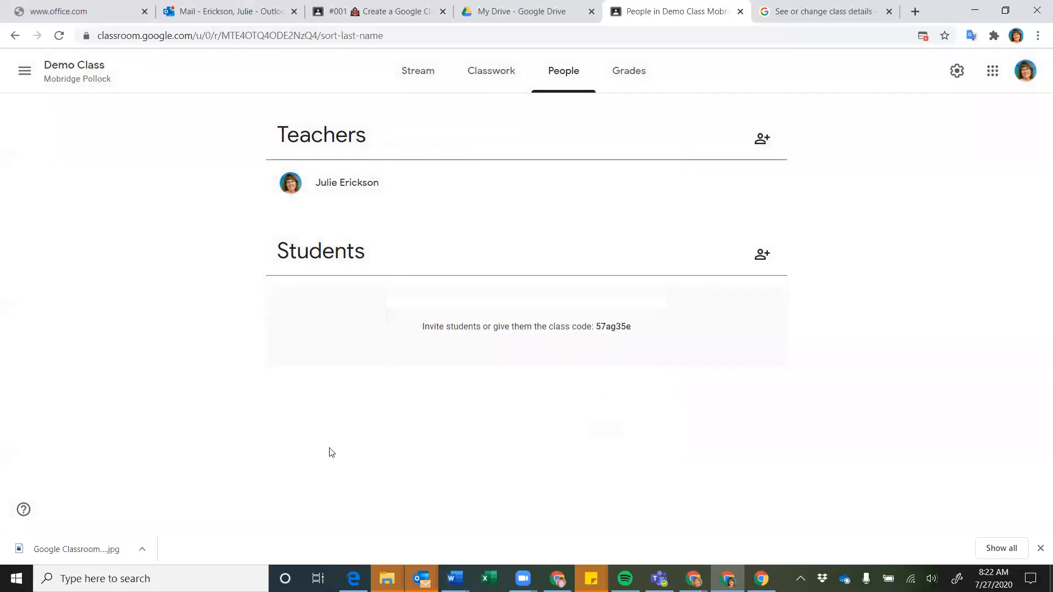
click(762, 258)
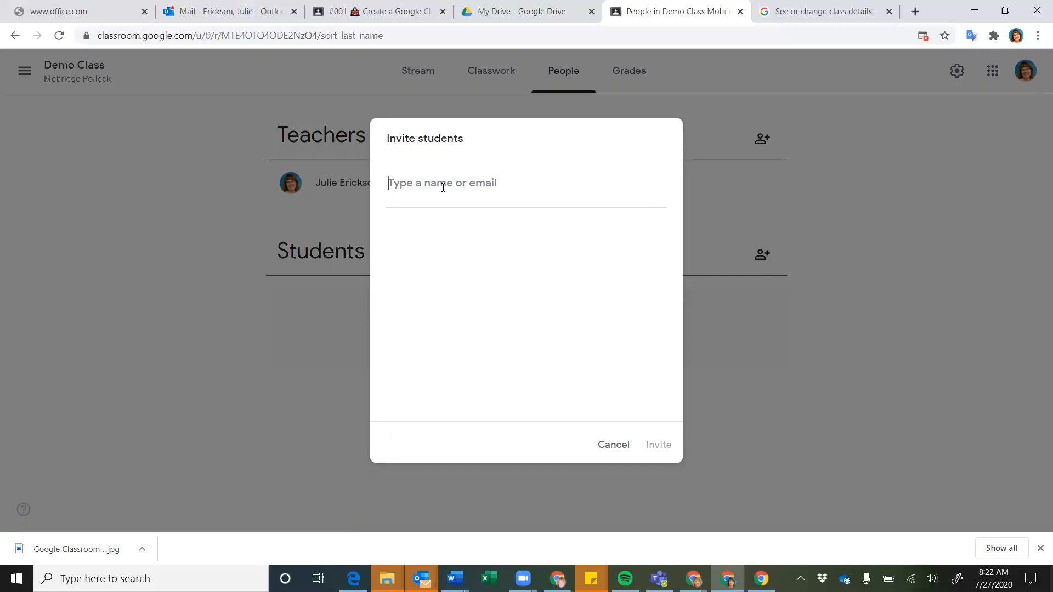
click(618, 450)
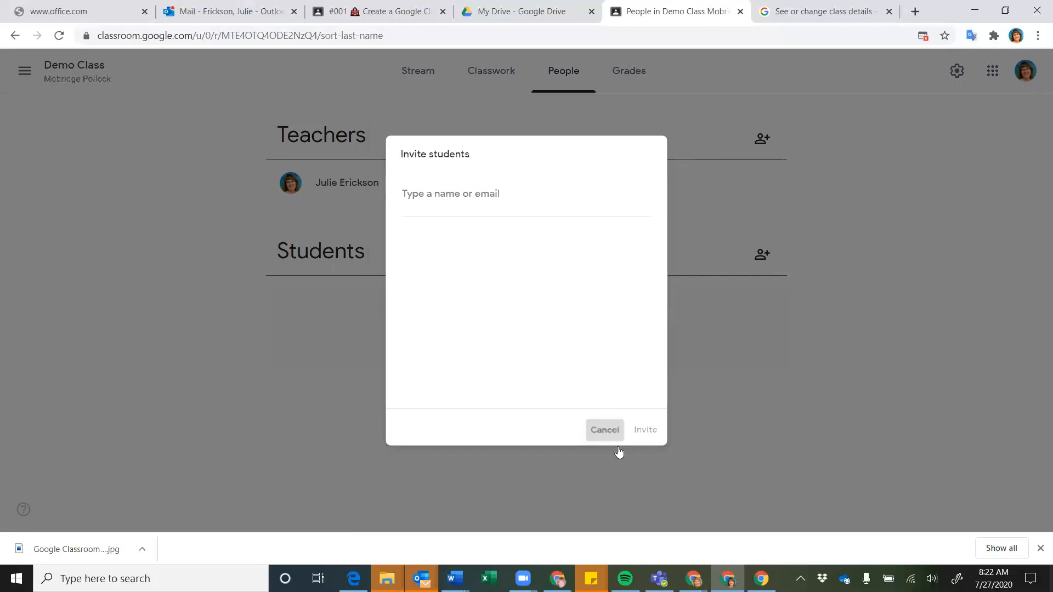
drag(635, 329, 598, 329)
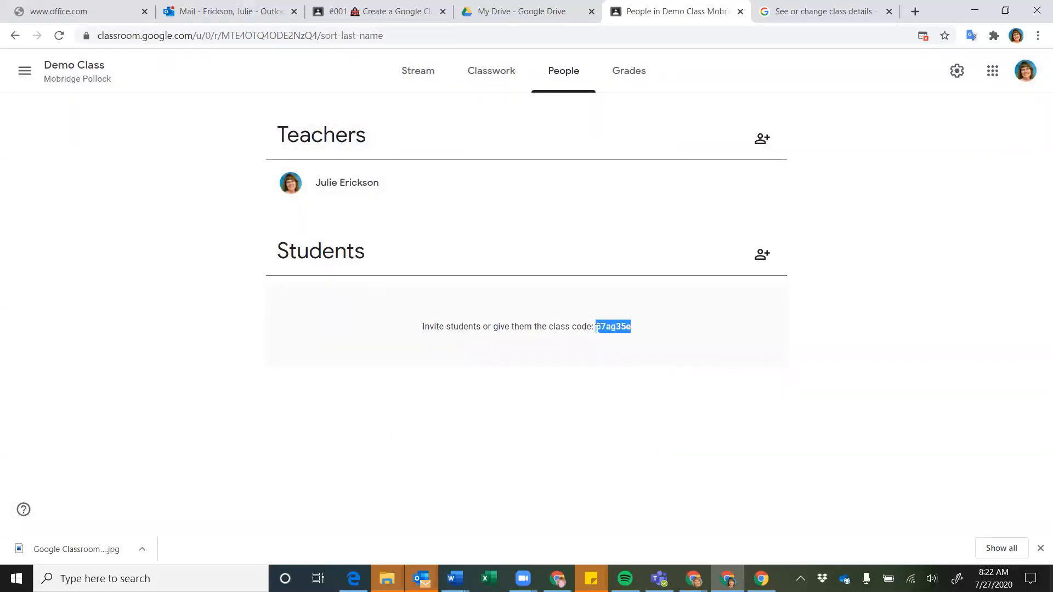
click(643, 362)
Show Demo Class's gradebook, which is empty because no students have joined
click(631, 71)
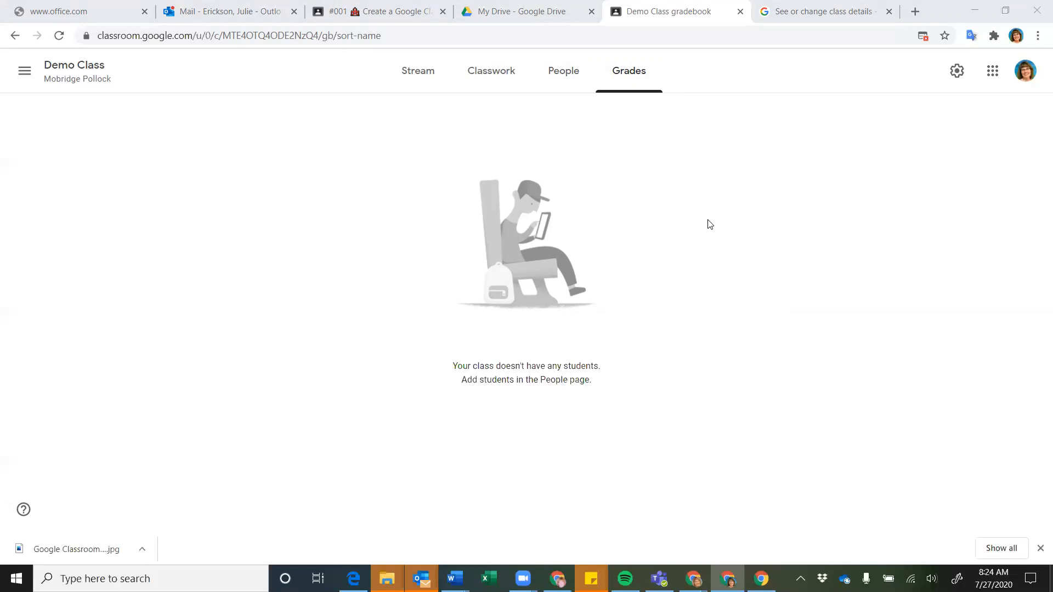
Rename the class from 'Demo Class' to 'Demo Class 2' in Class settings
click(956, 72)
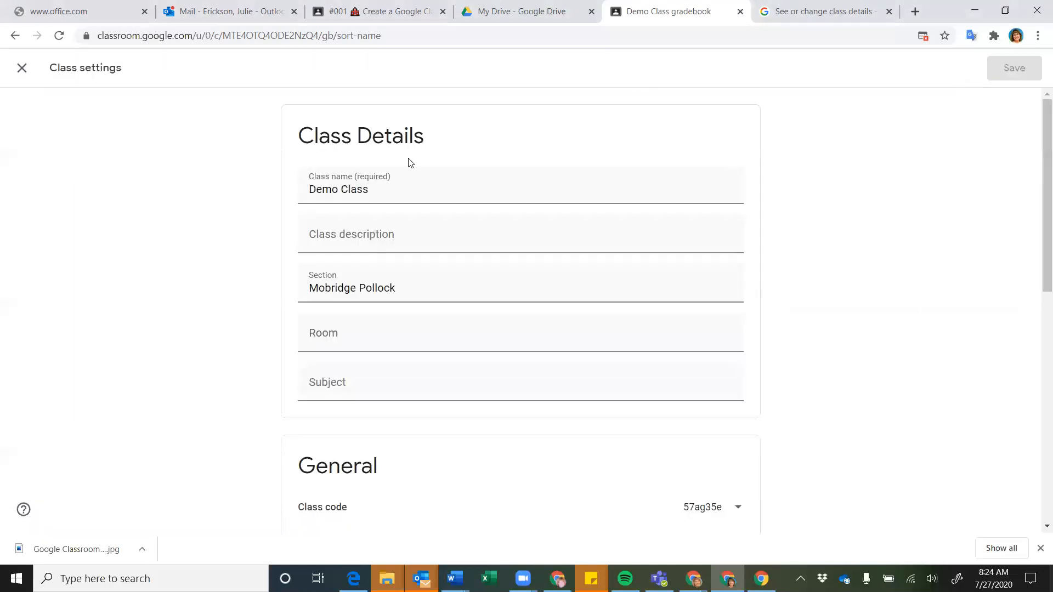
scroll(582, 309, down, 1)
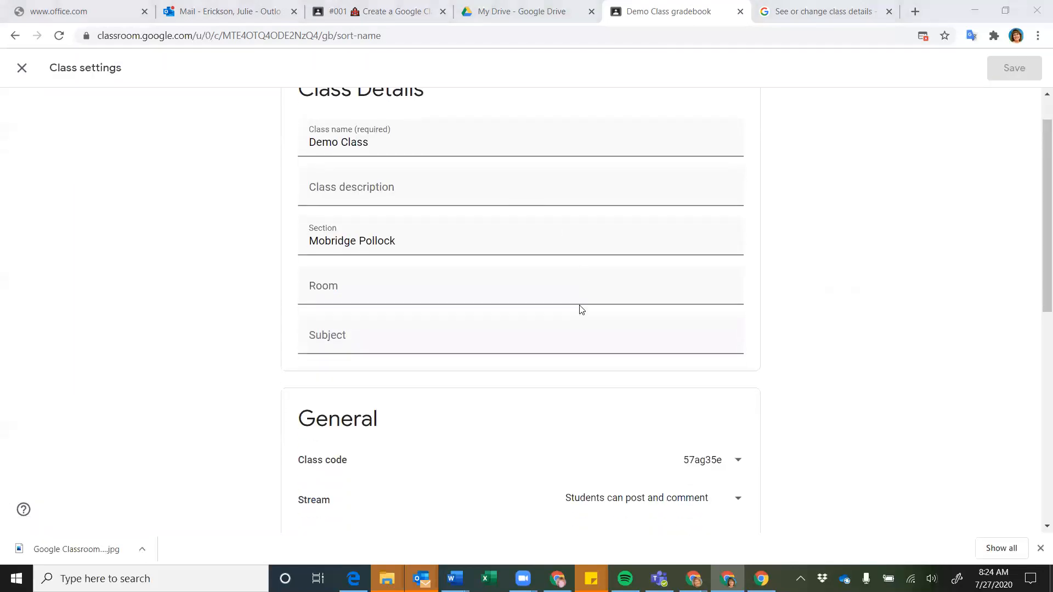
scroll(582, 310, up, 1)
triple_click(395, 193)
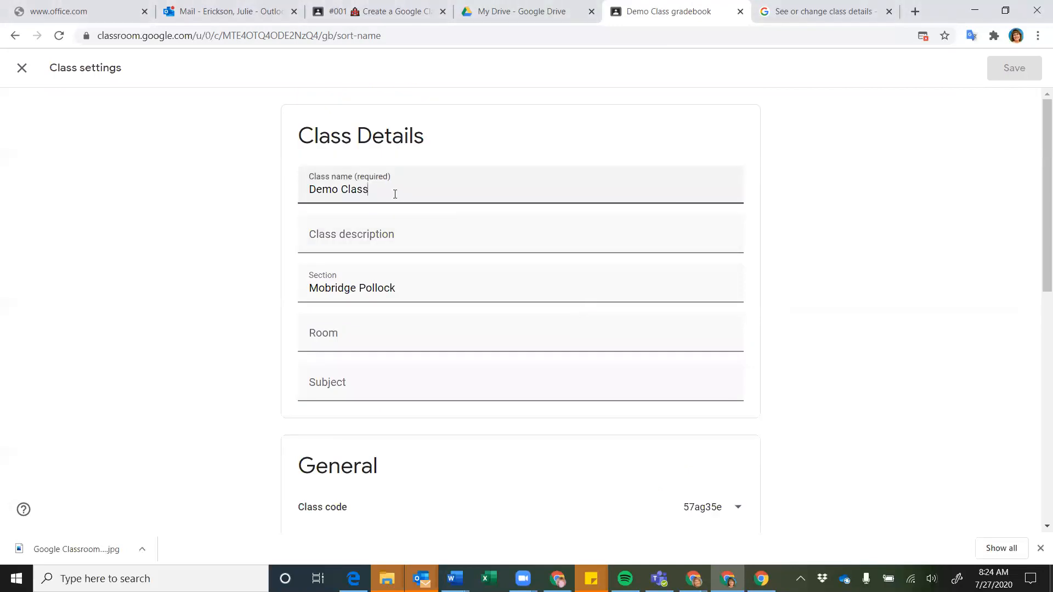
click(395, 194)
text(2)
click(871, 280)
Review the class code and Stream options, keeping 'Students can post and comment' selected
scroll(872, 281, down, 2)
scroll(872, 281, down, 4)
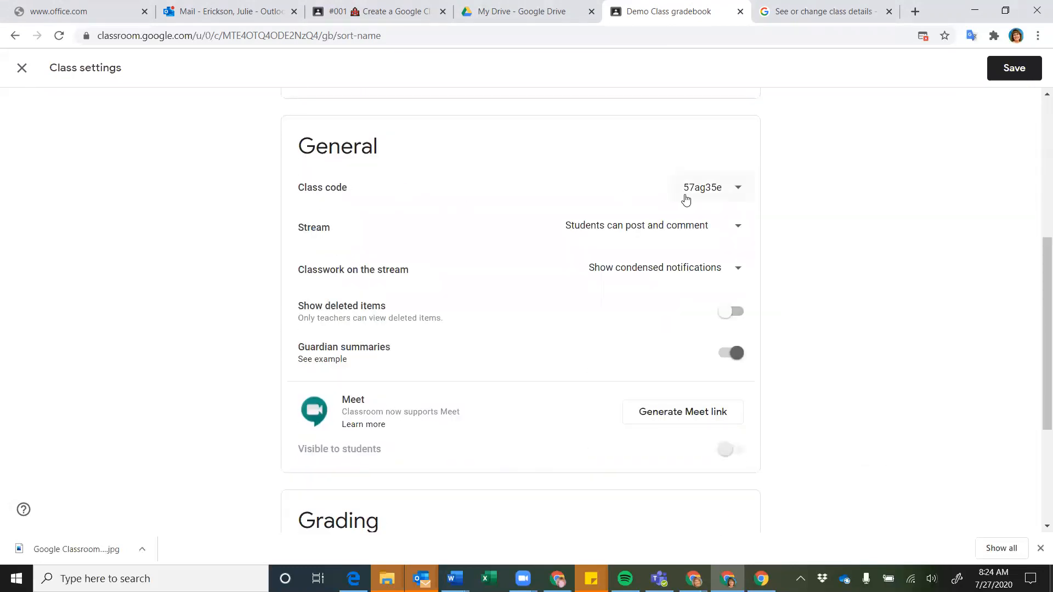
click(738, 189)
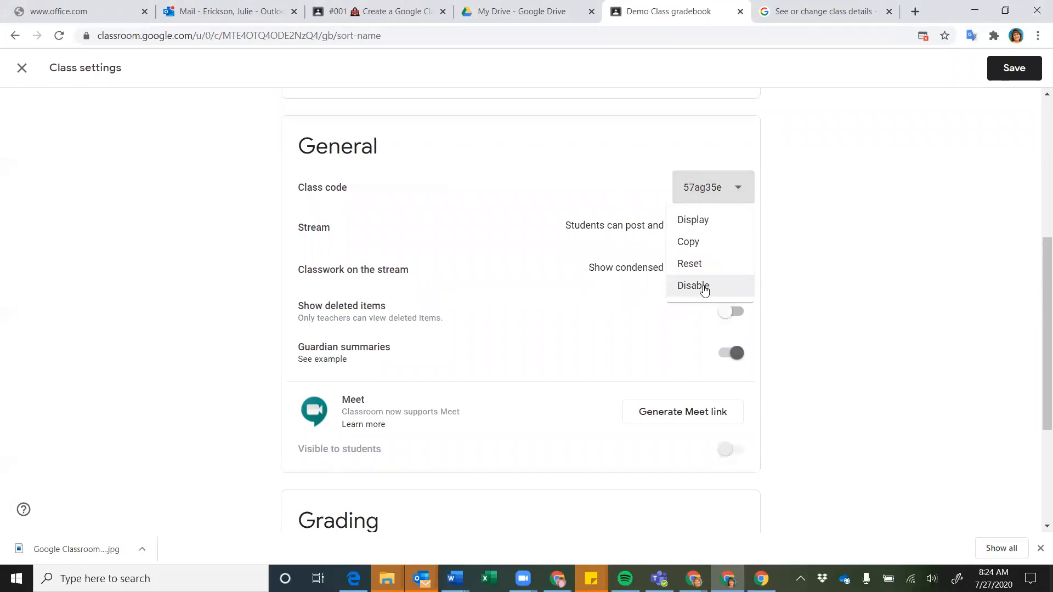
click(833, 267)
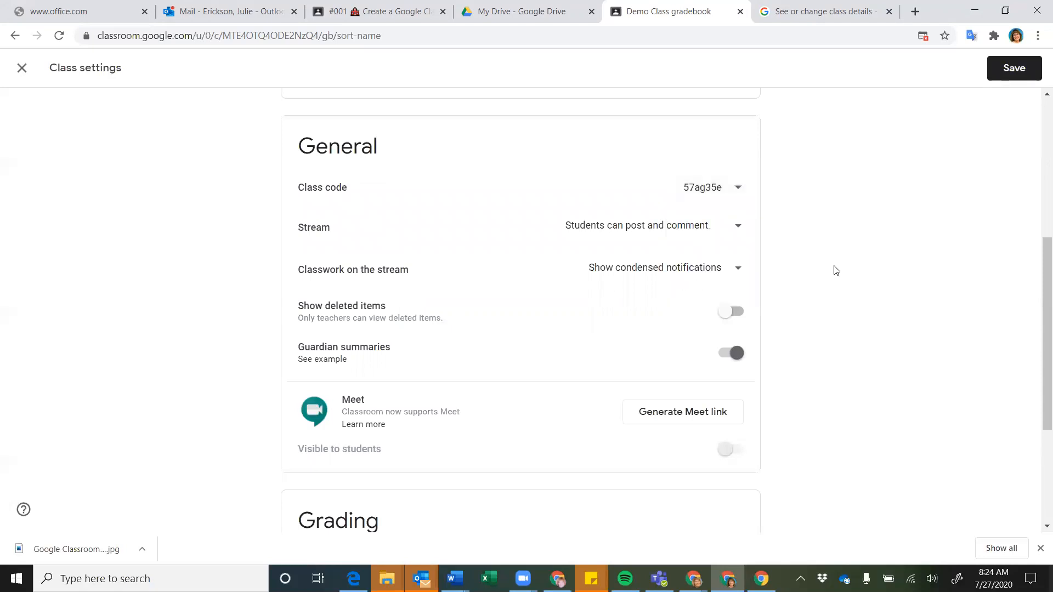
click(743, 189)
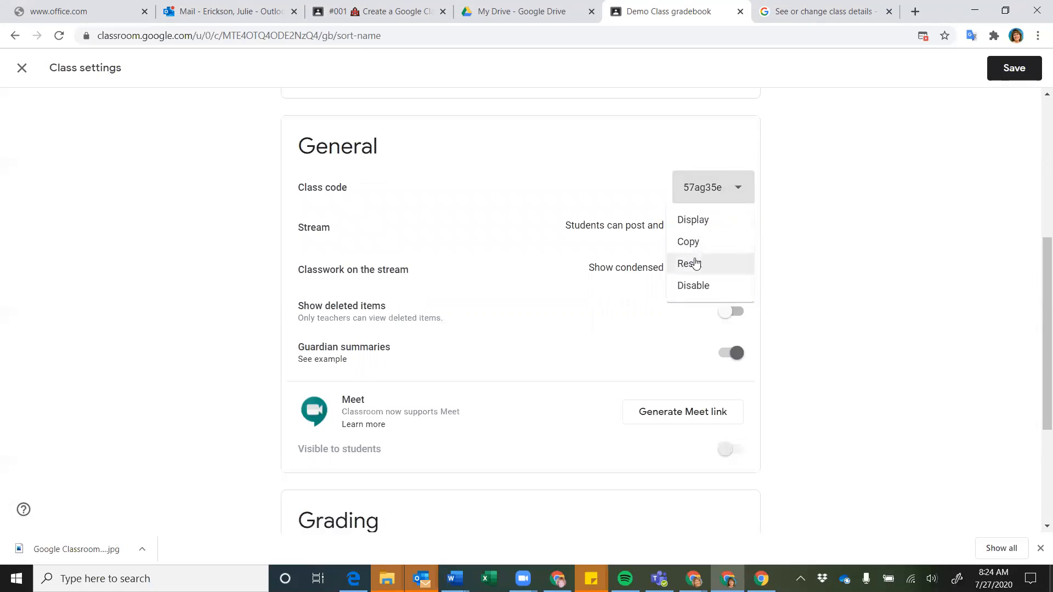
click(804, 240)
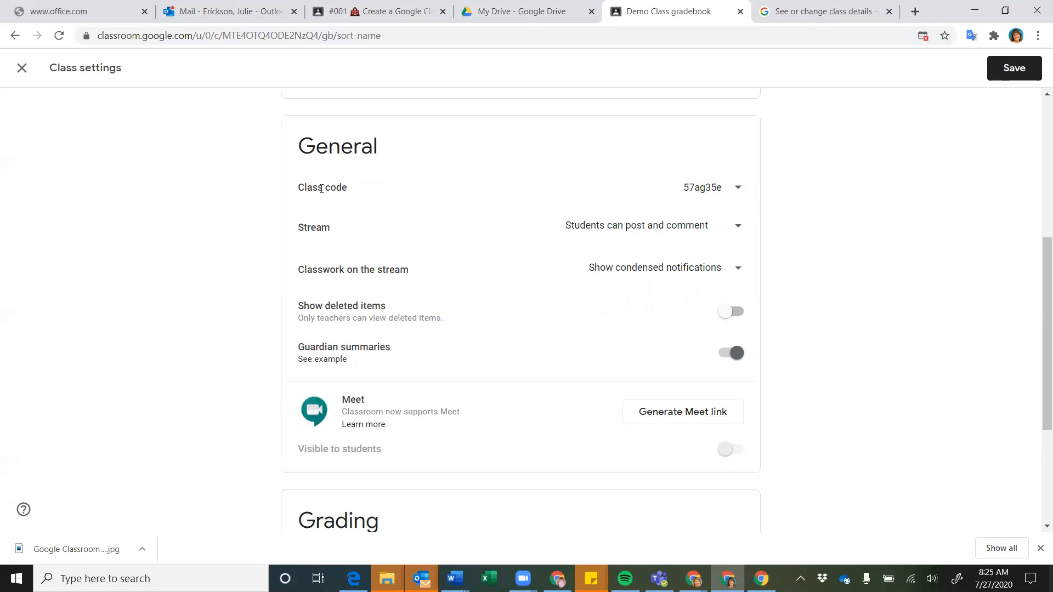
scroll(785, 212, down, 1)
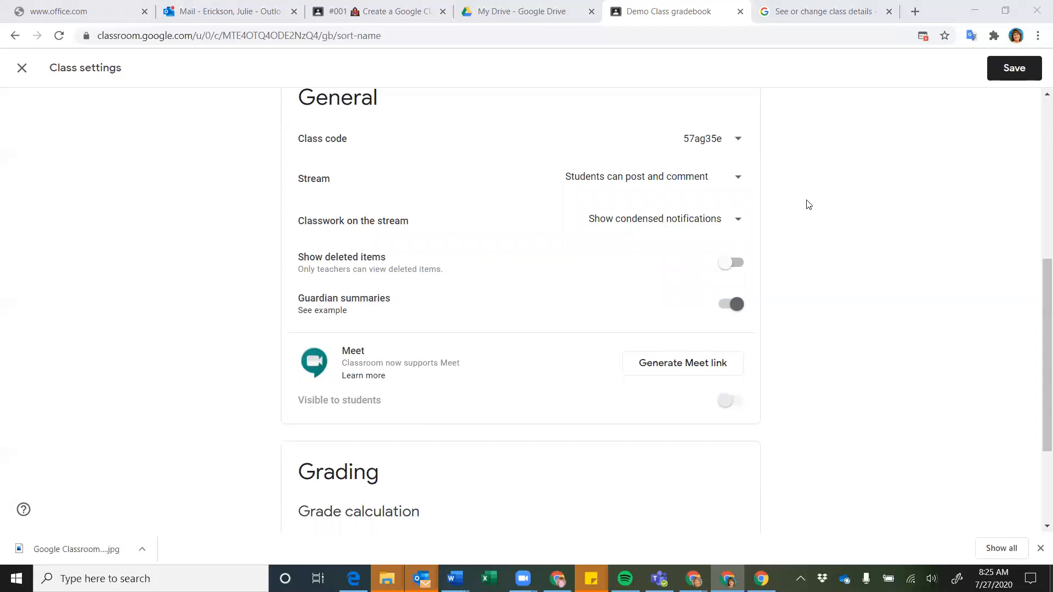
click(740, 180)
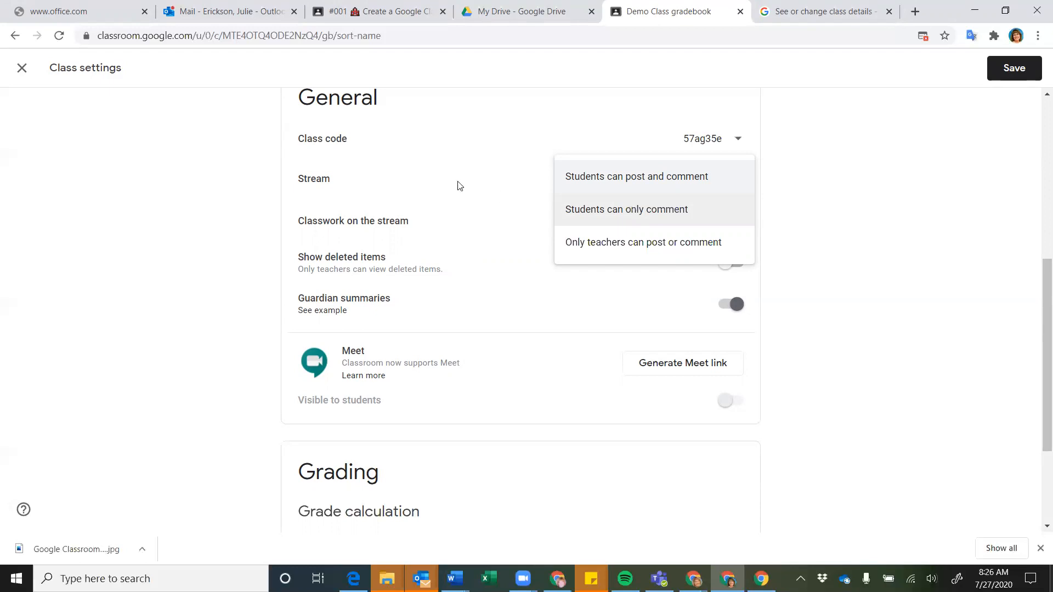
click(436, 219)
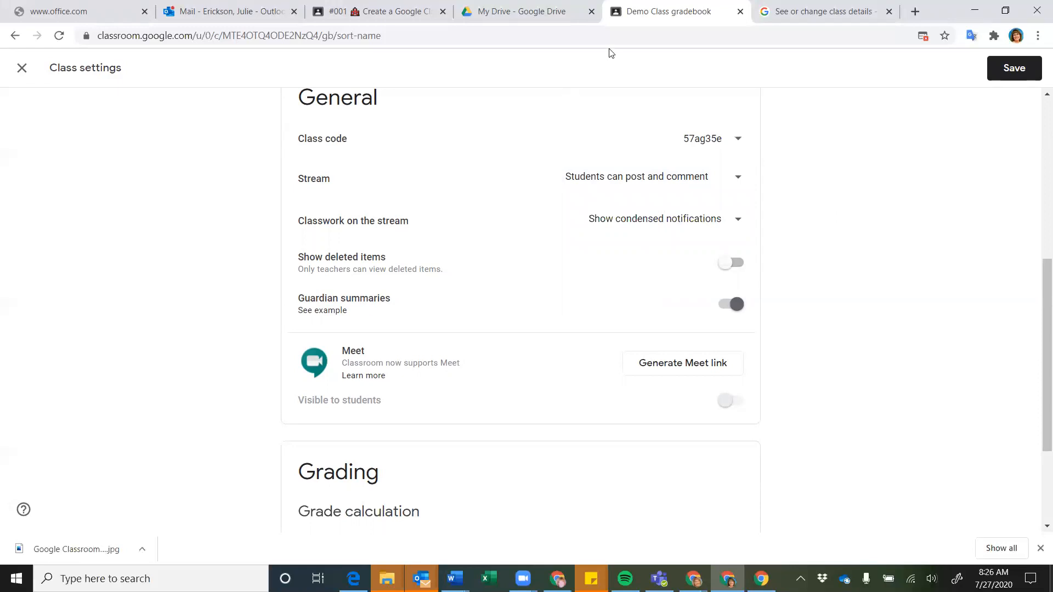
Check the other class's Stream comments, then save Demo Class 2's settings
click(368, 12)
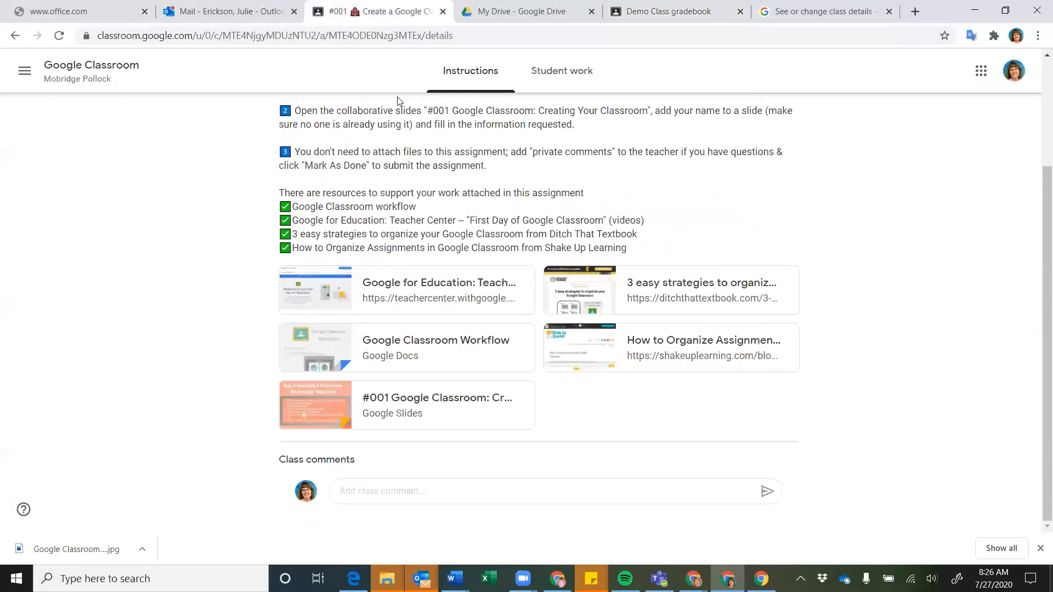
click(106, 66)
scroll(555, 333, down, 5)
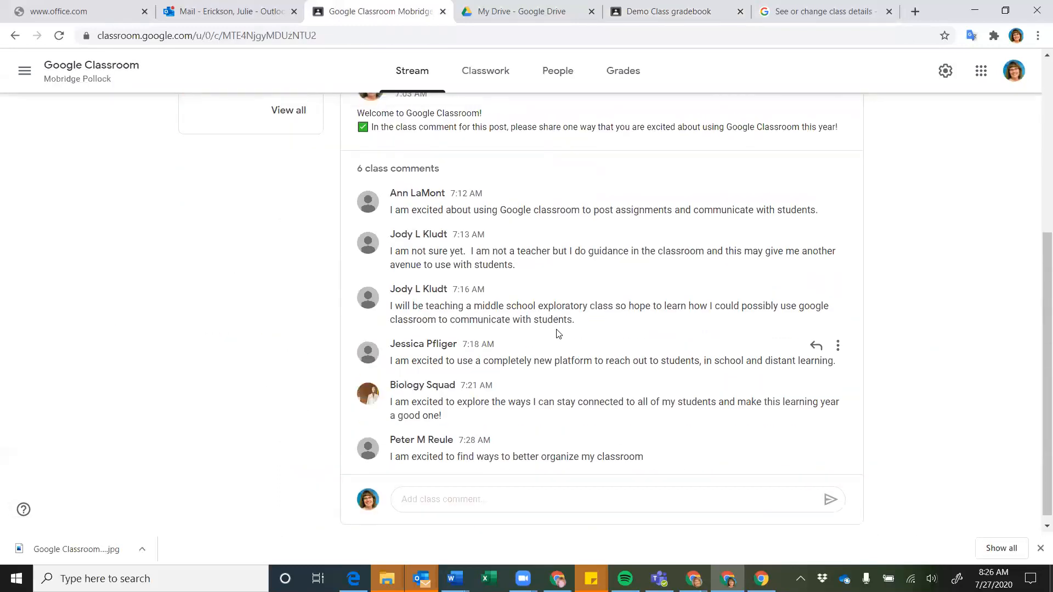
scroll(557, 333, up, 3)
scroll(557, 333, down, 3)
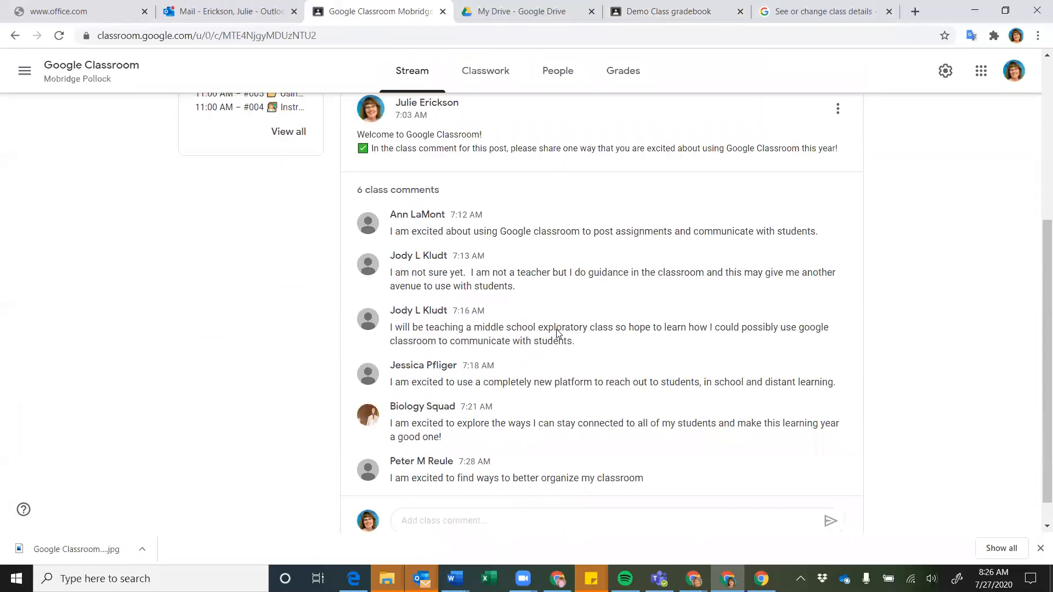
click(678, 16)
scroll(893, 182, up, 6)
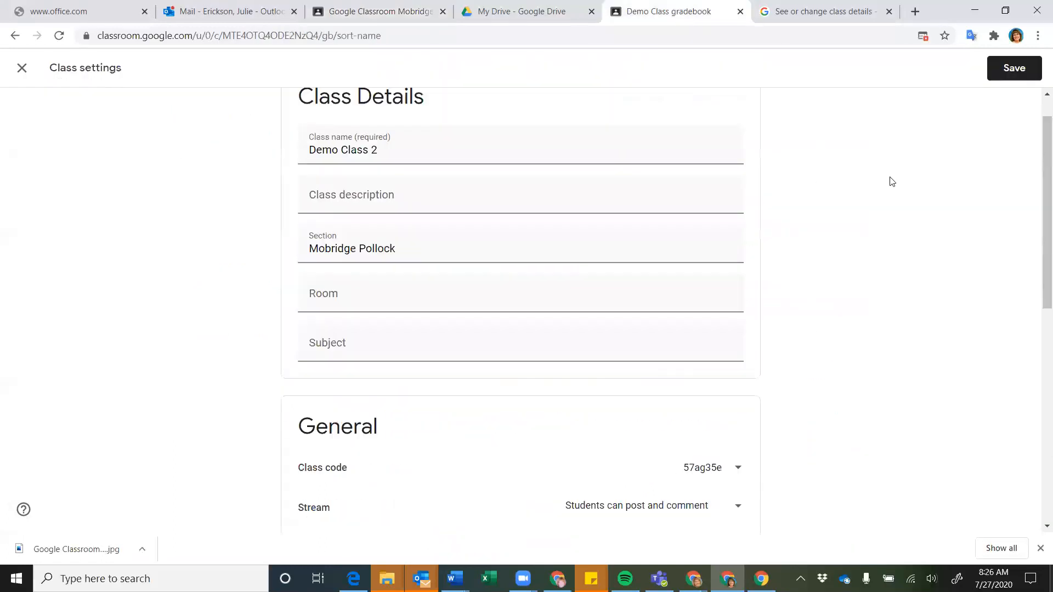
click(1019, 69)
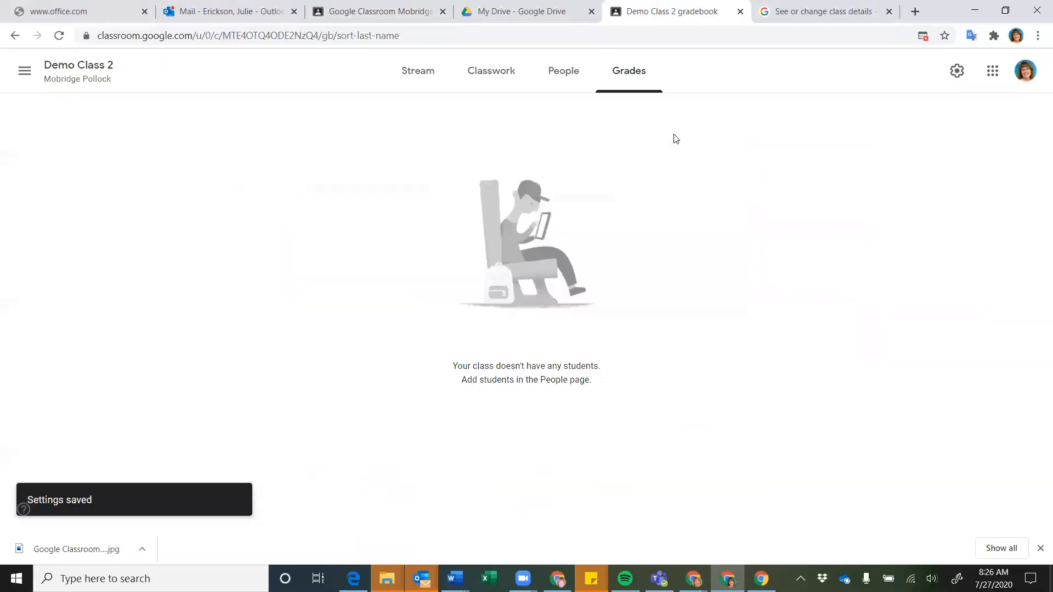
Browse Demo Class 2's Stream, Classwork and upcoming assignment's student work, ending on the Stream
click(428, 76)
scroll(567, 324, down, 3)
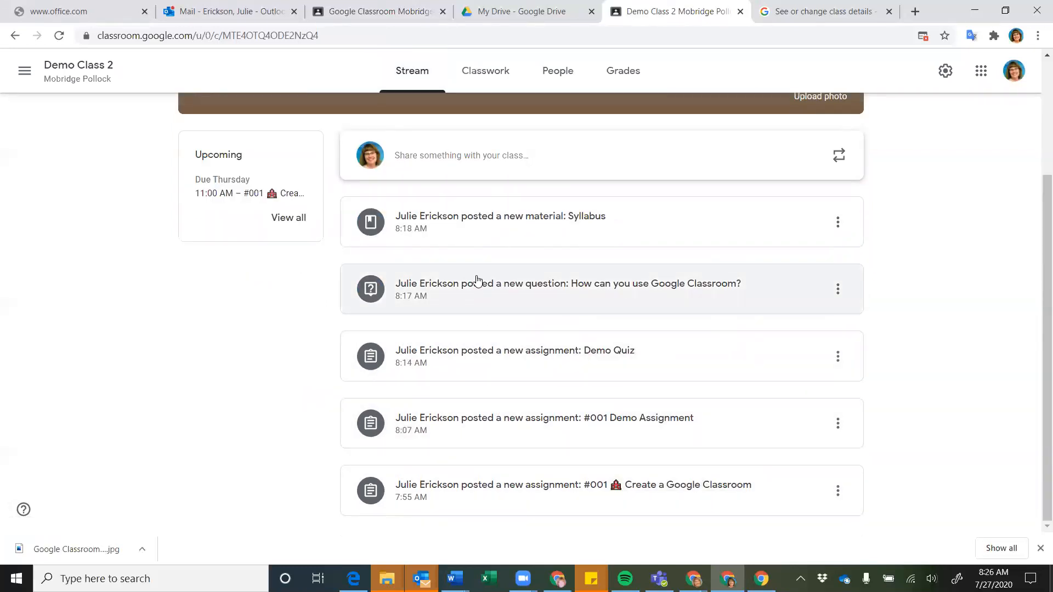
scroll(477, 282, up, 2)
scroll(478, 281, down, 2)
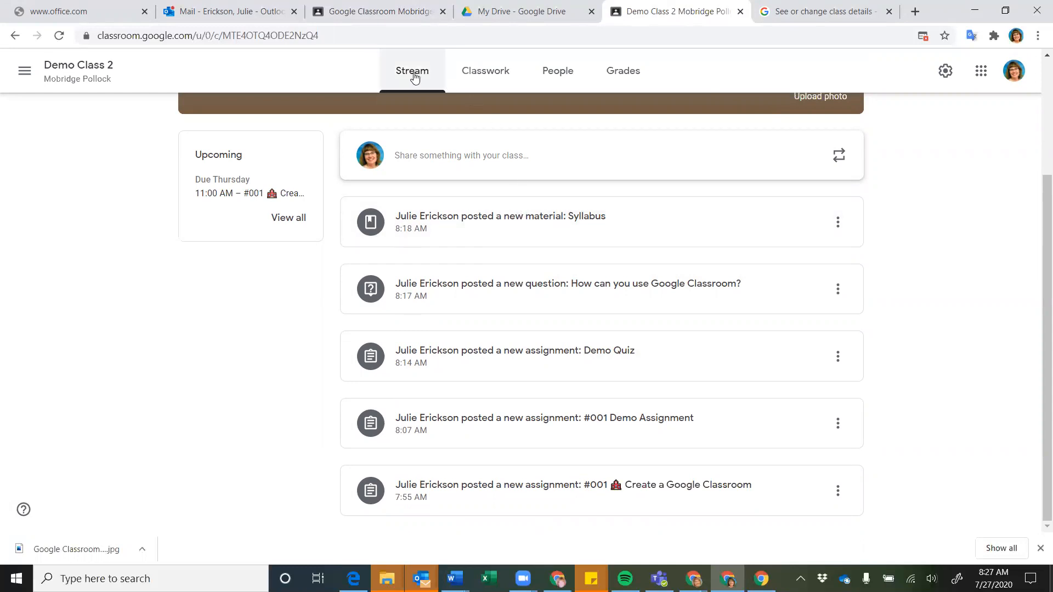
click(490, 82)
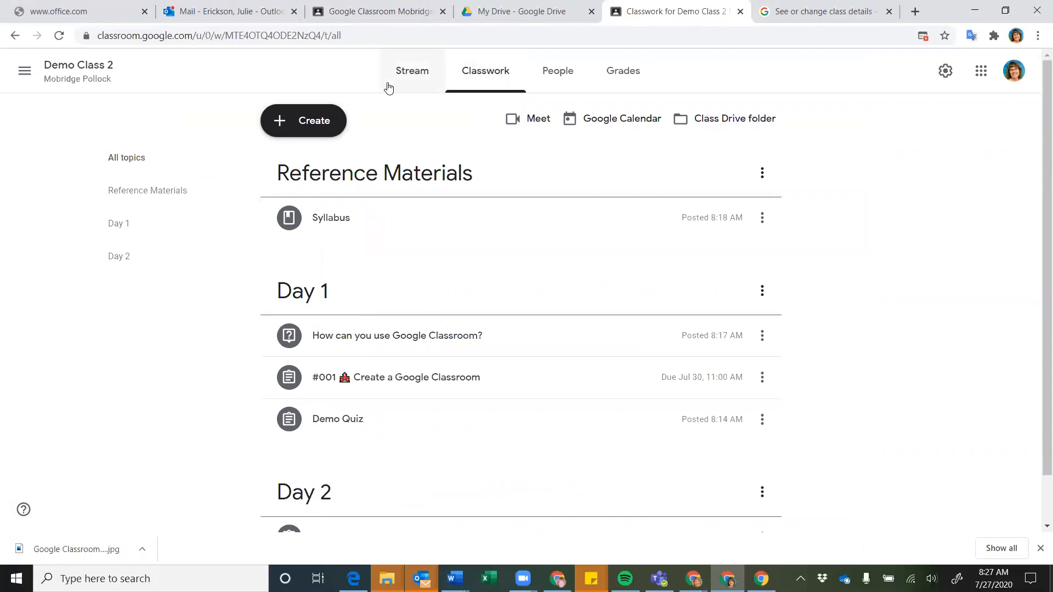
click(411, 72)
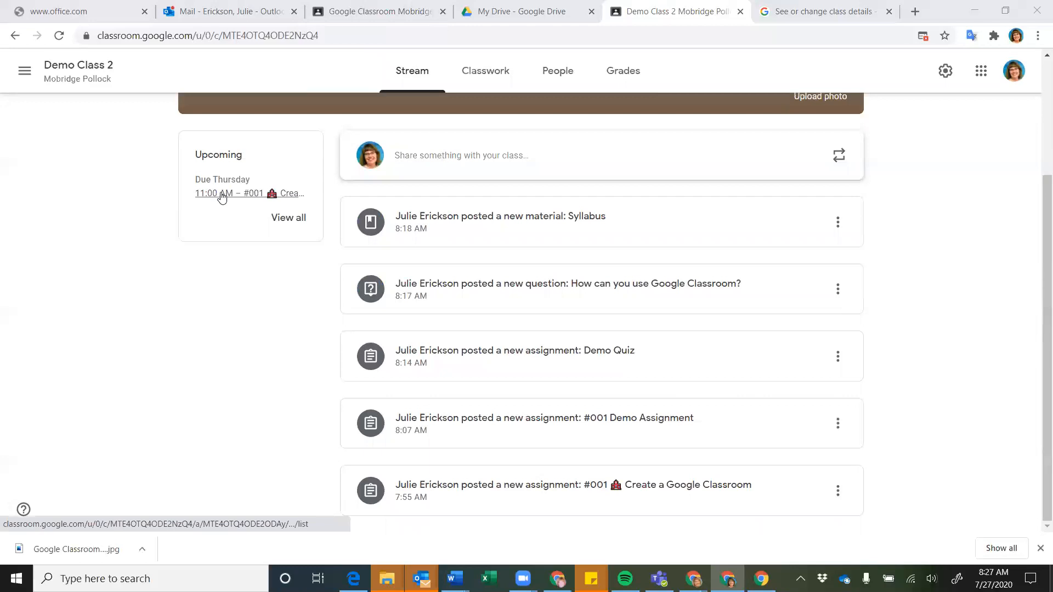
click(224, 195)
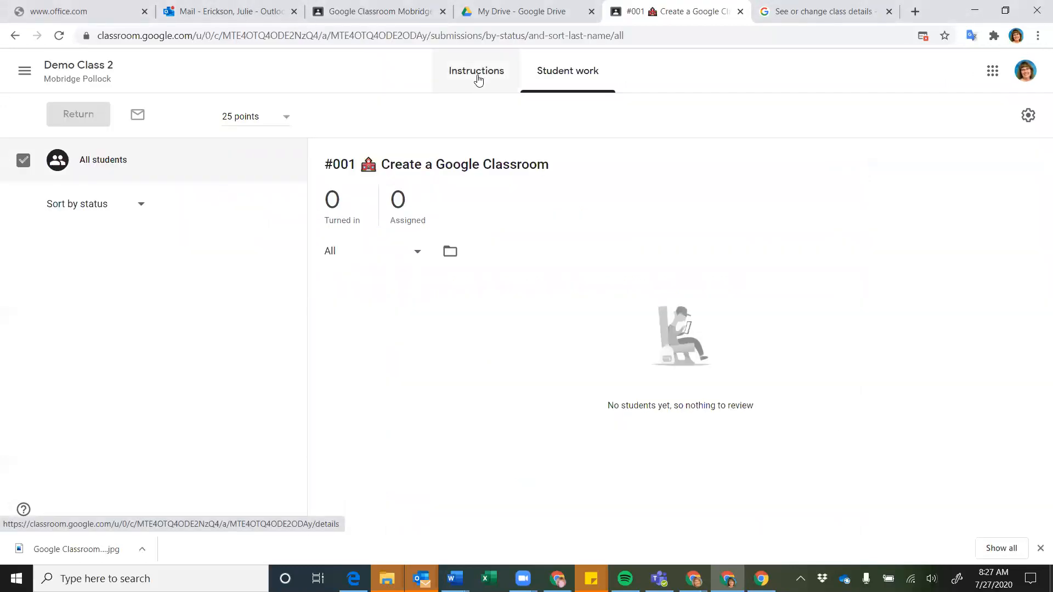
click(74, 77)
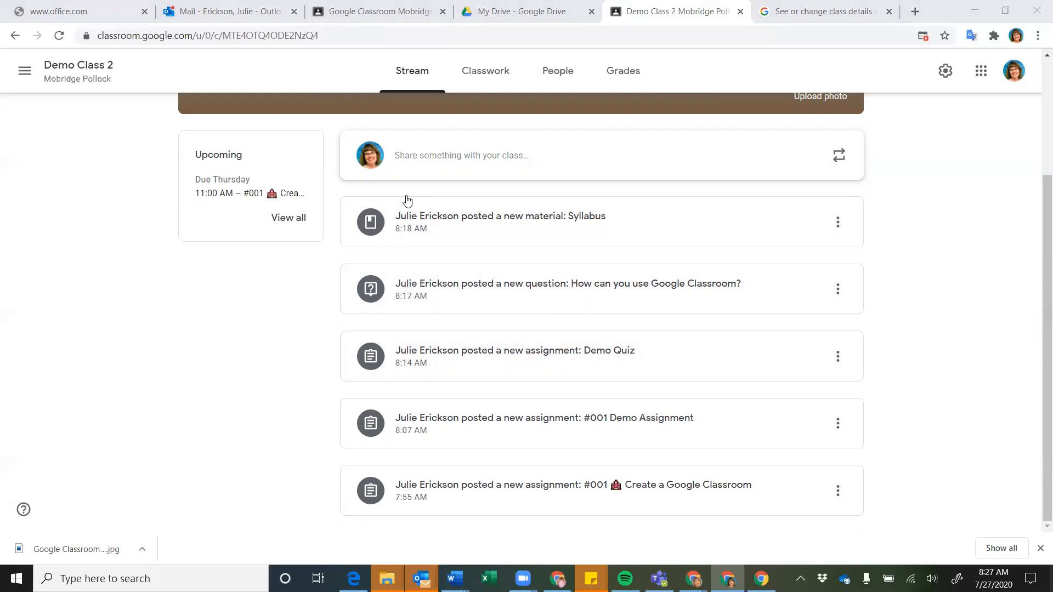
In Demo Class 2's settings, set Classwork on the stream to Hide notifications
click(945, 70)
scroll(933, 202, down, 7)
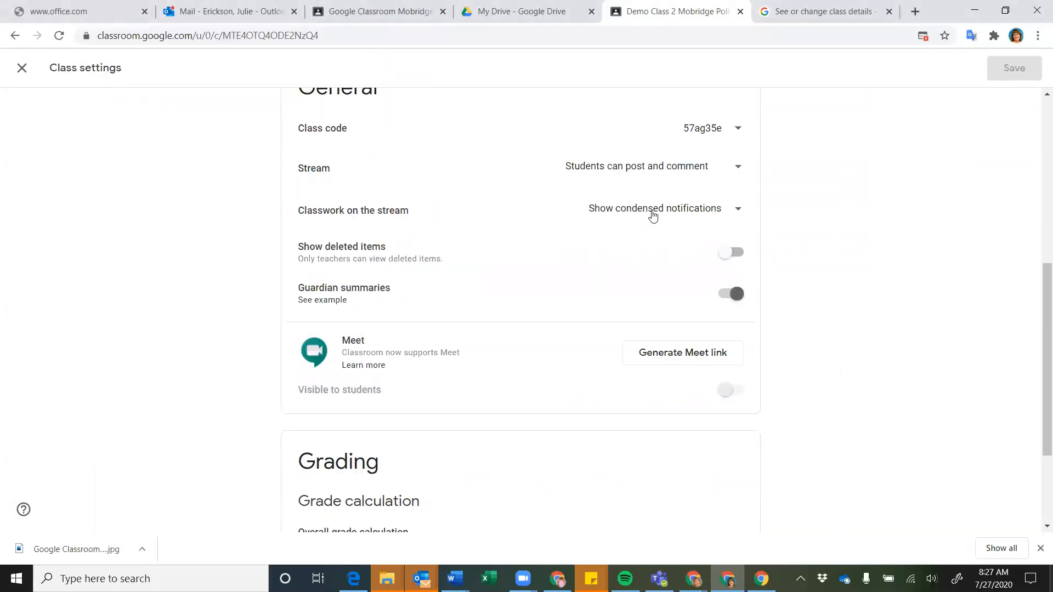
click(737, 214)
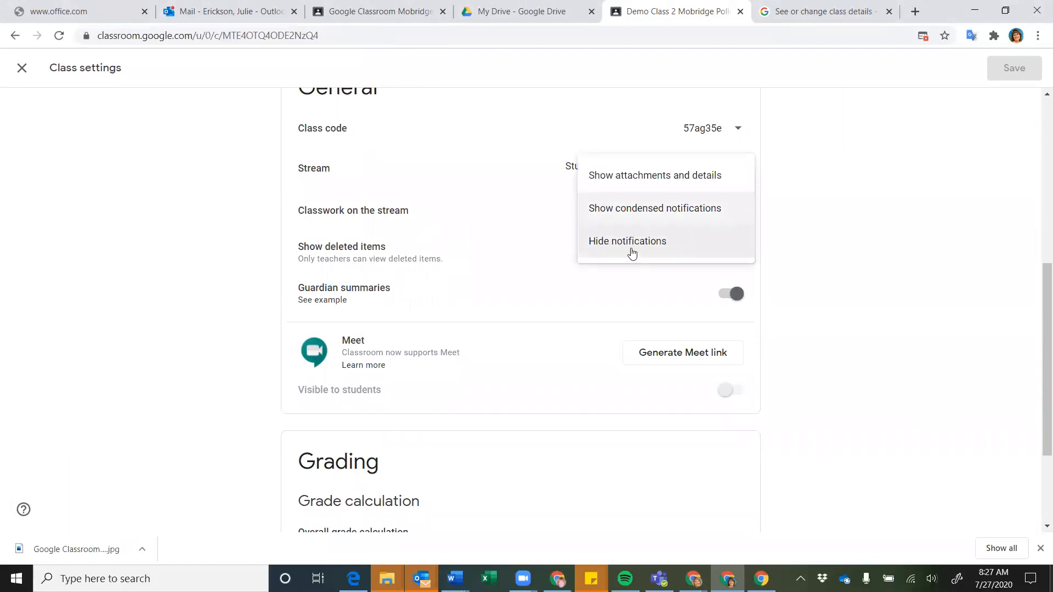
click(631, 249)
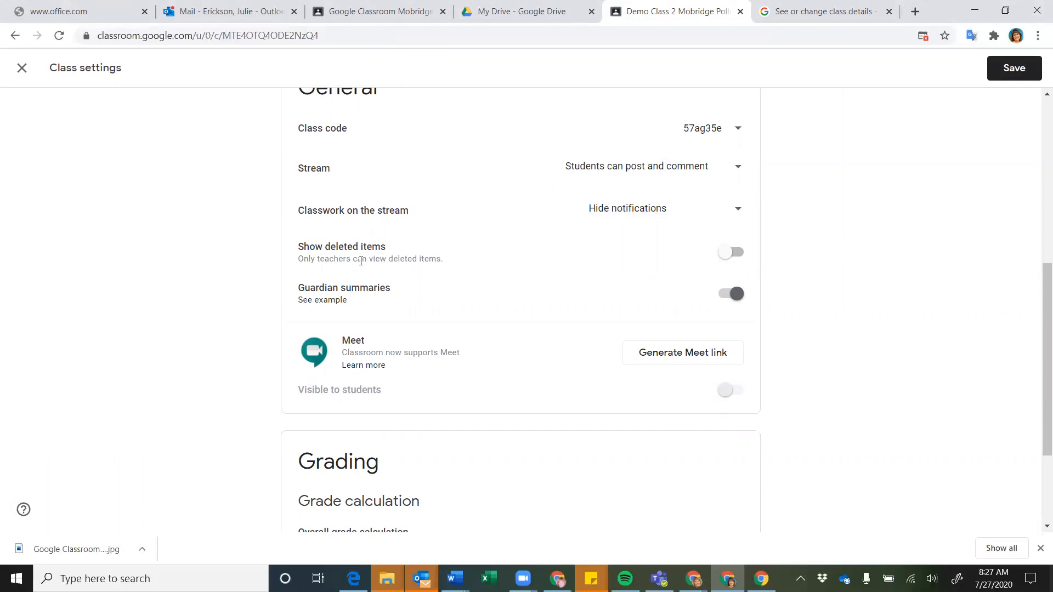
Turn Show deleted items on, then back off
scroll(459, 266, down, 1)
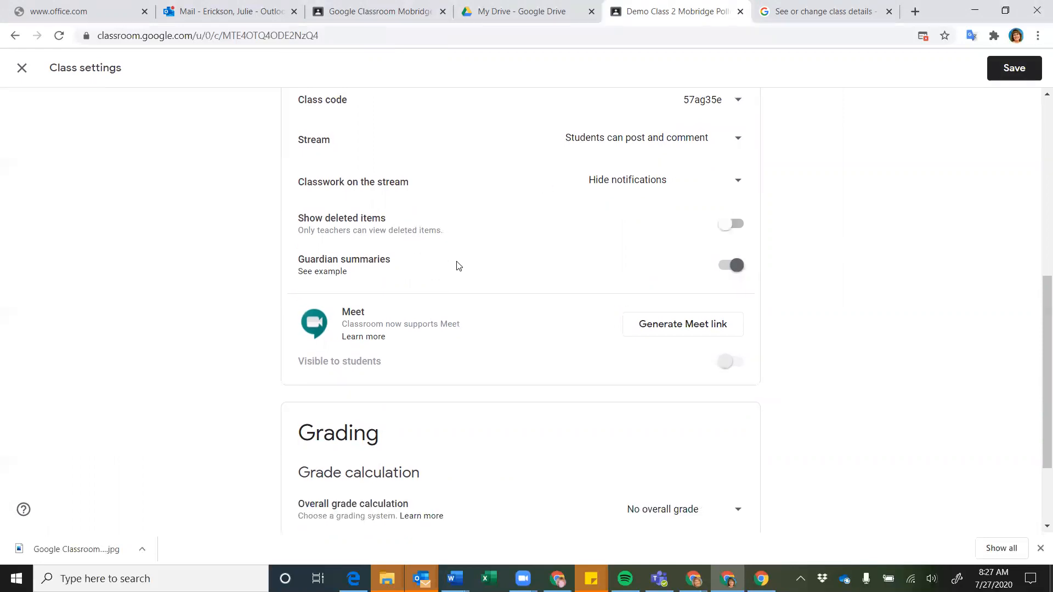
click(739, 230)
click(725, 225)
Read the 'About guardian email summaries' help example, then return to the class settings tab
click(329, 278)
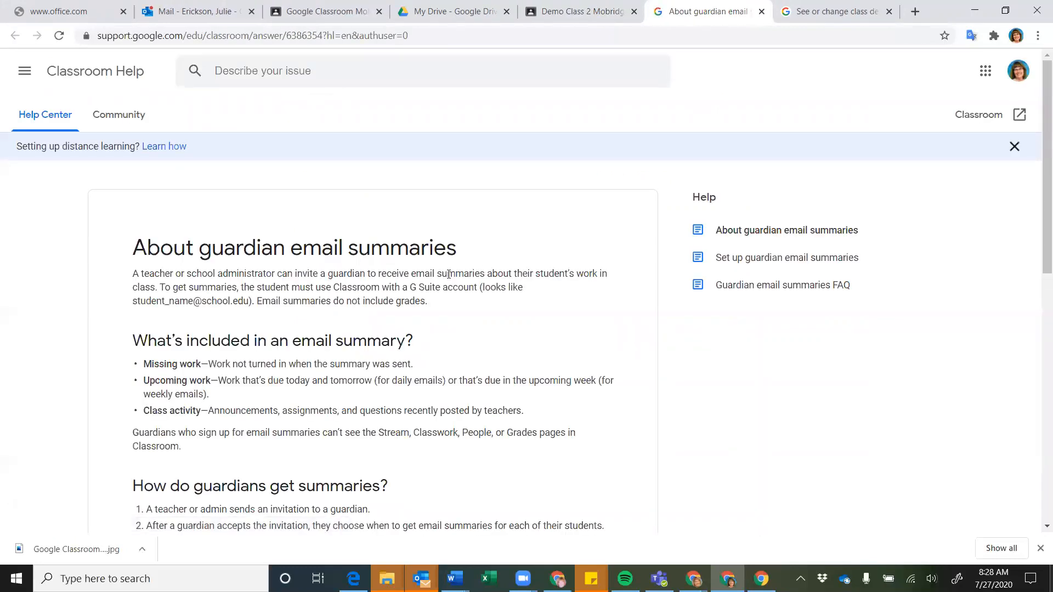
scroll(361, 298, down, 2)
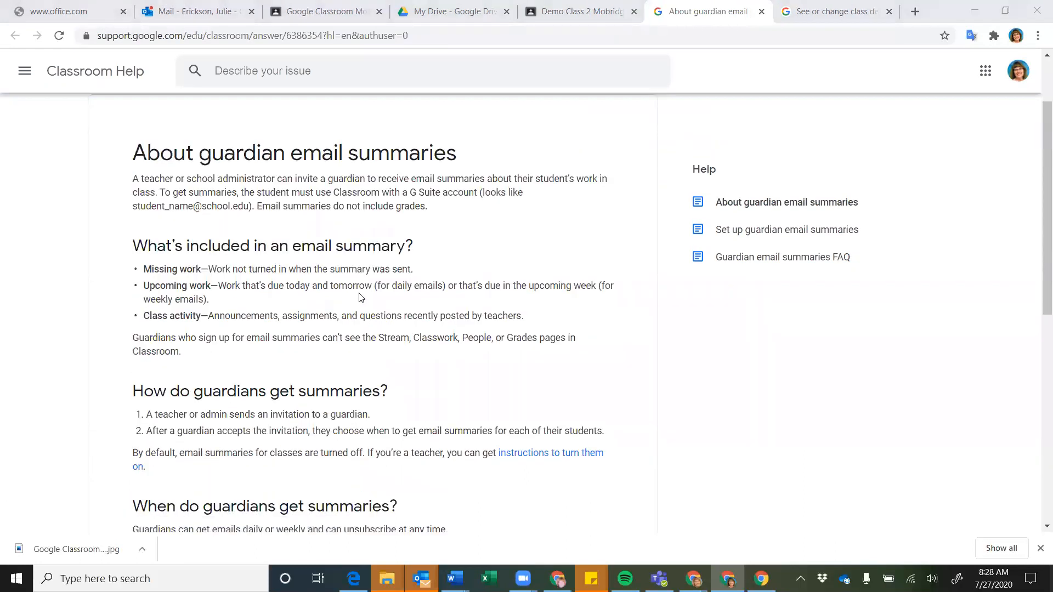
scroll(360, 298, down, 1)
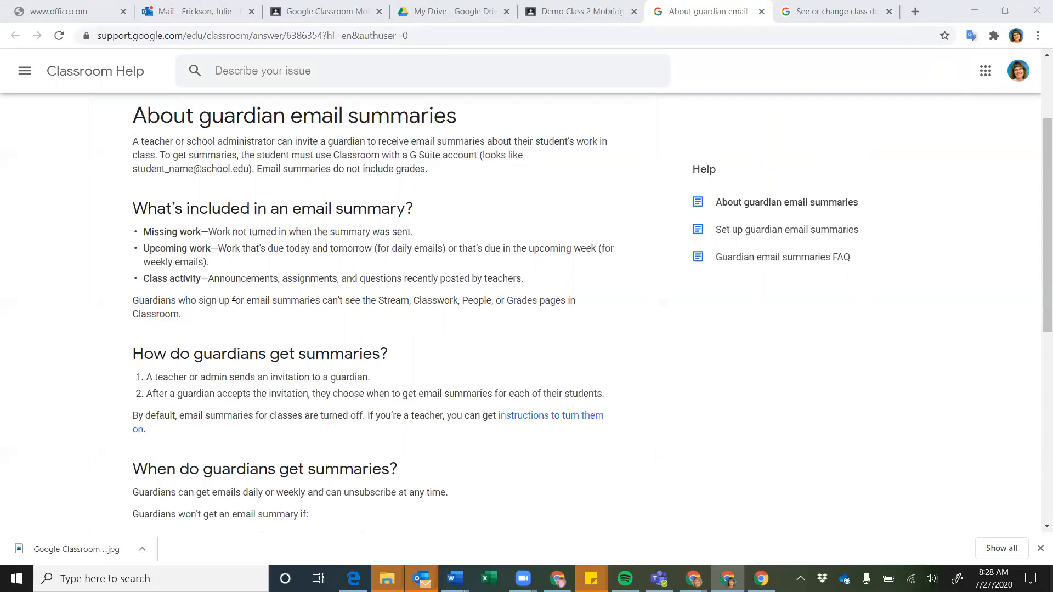
scroll(233, 305, down, 1)
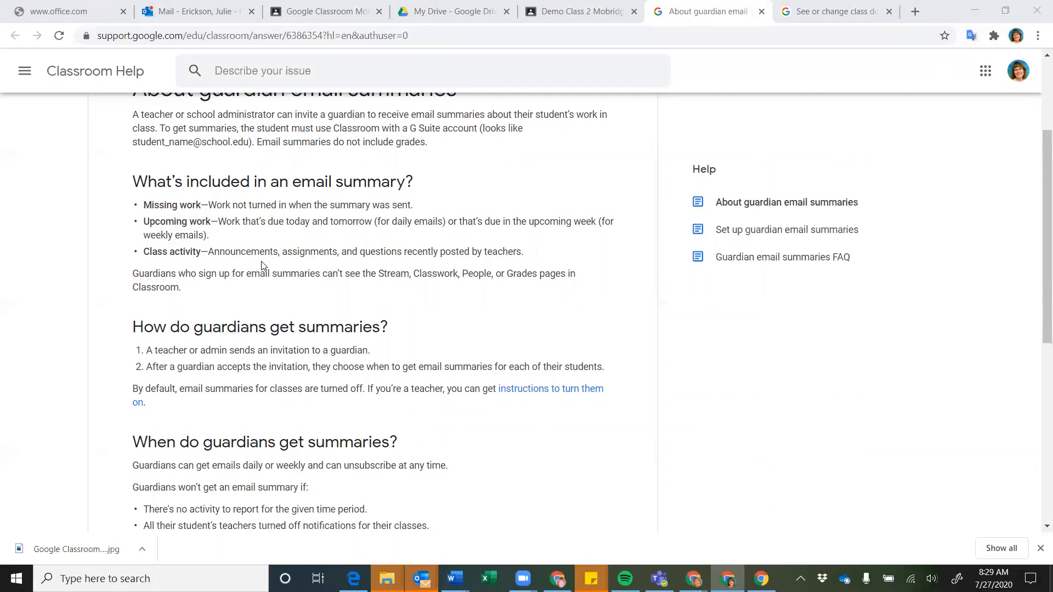
scroll(284, 308, down, 2)
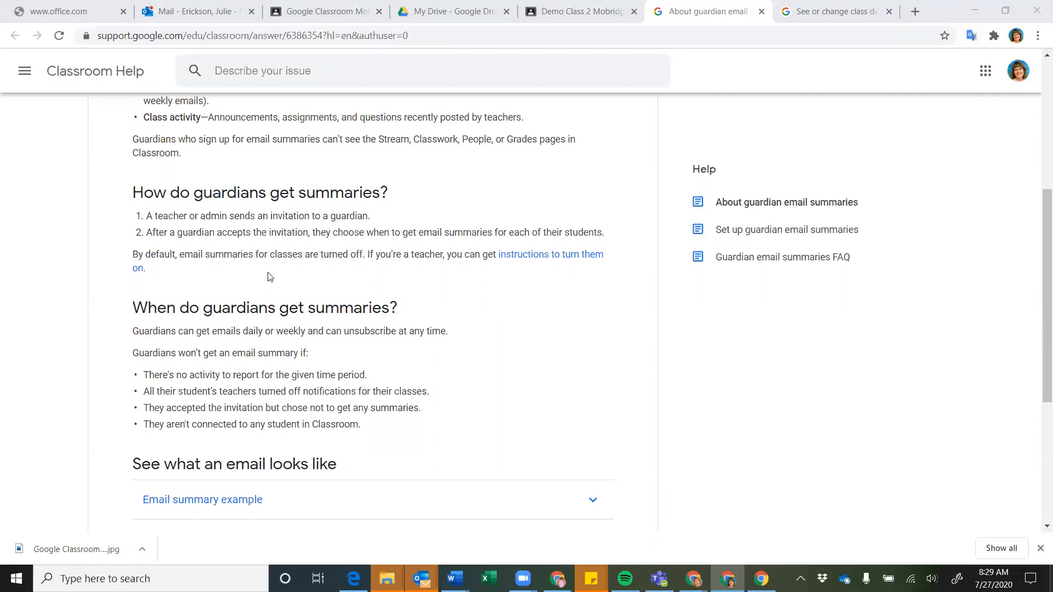
scroll(270, 276, down, 1)
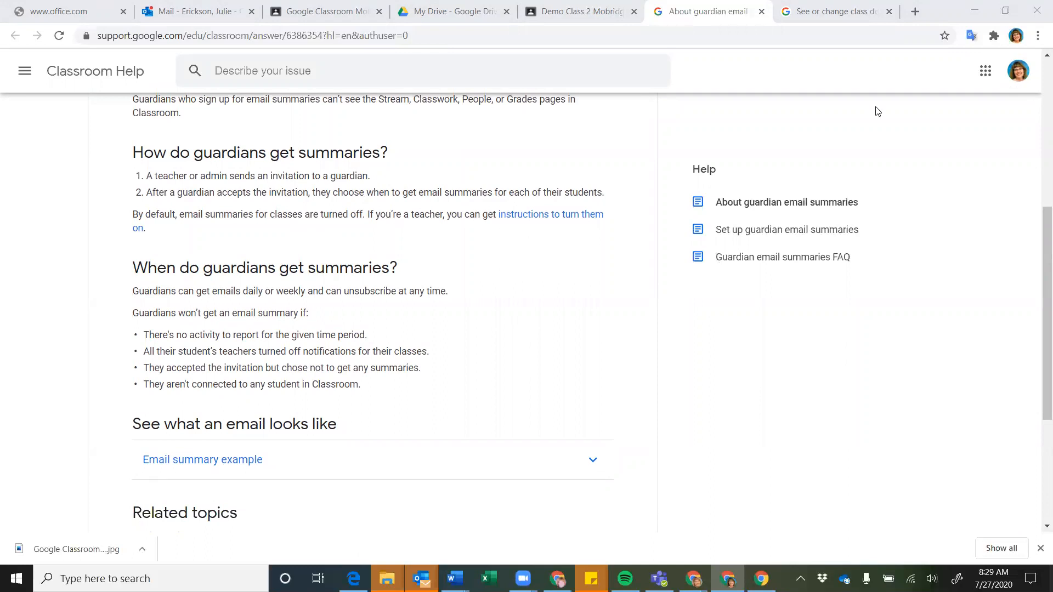
click(583, 12)
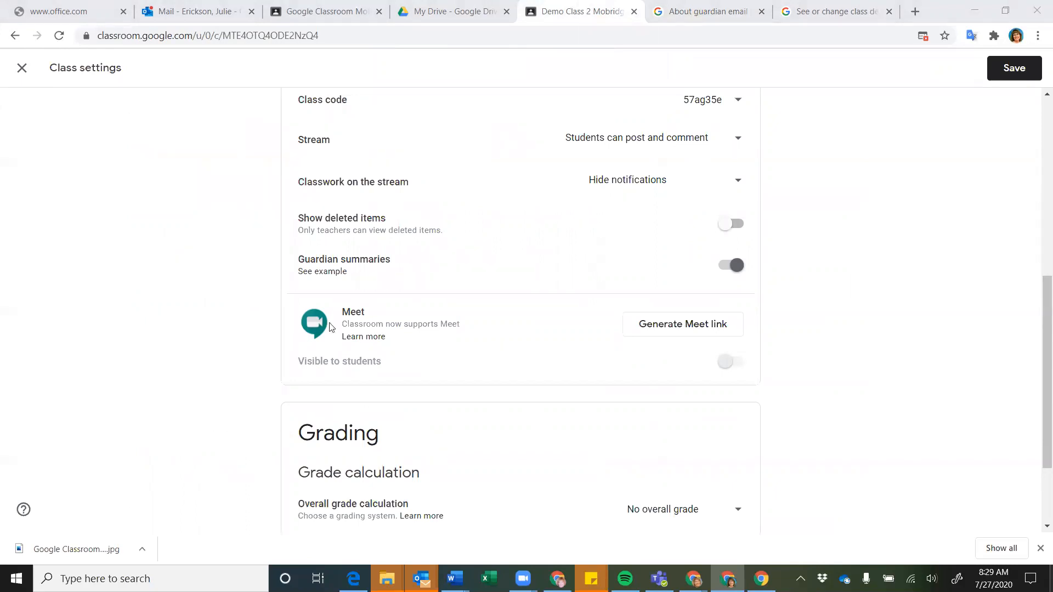
Review the People roster of the teacher and 29 students, then cancel one student's guardian invitation
click(307, 17)
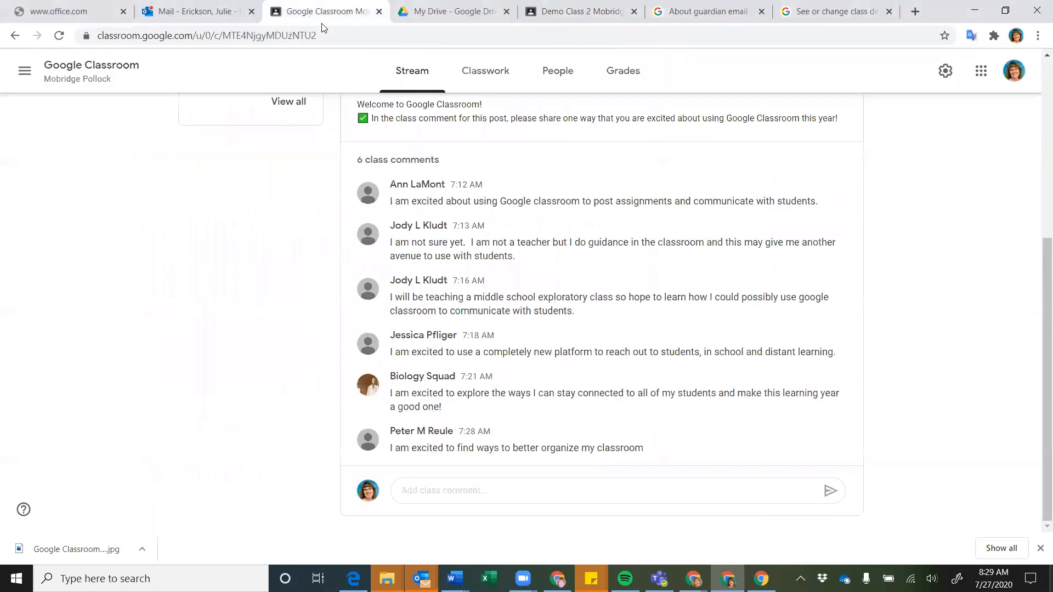
click(546, 81)
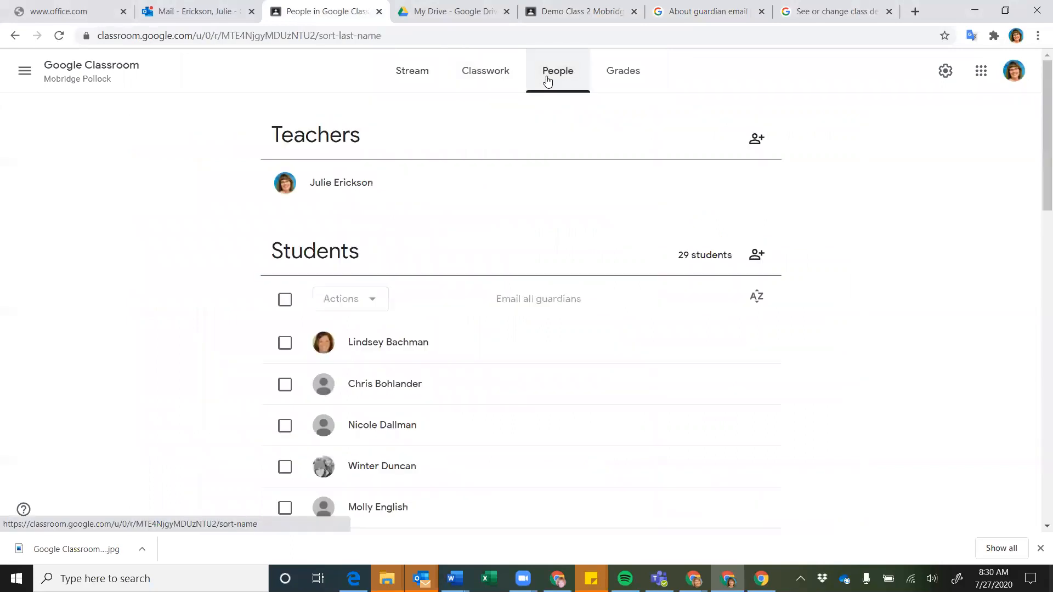
scroll(518, 341, down, 2)
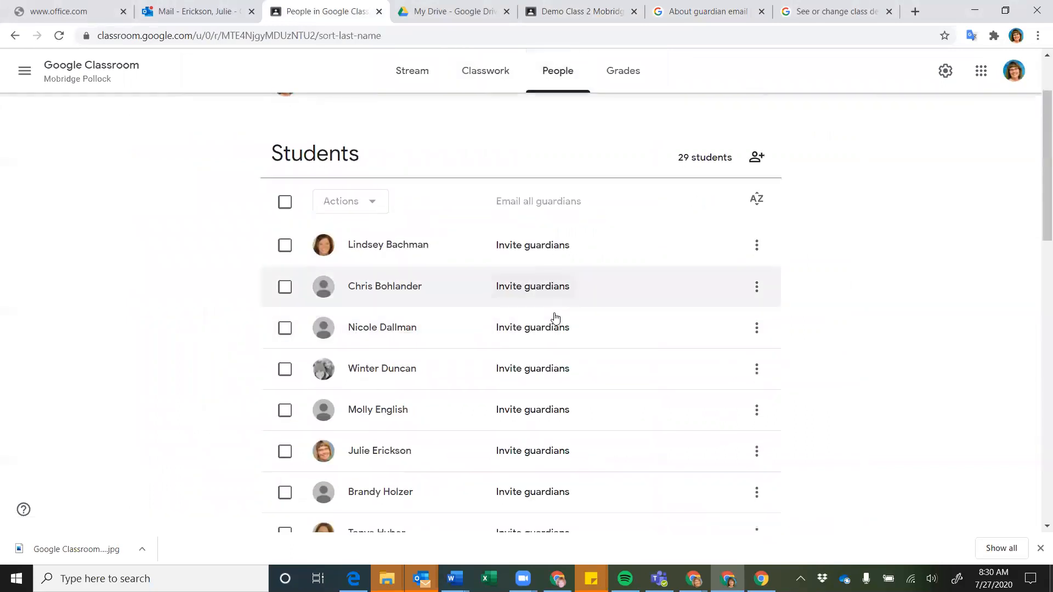
scroll(552, 318, down, 3)
scroll(554, 325, down, 2)
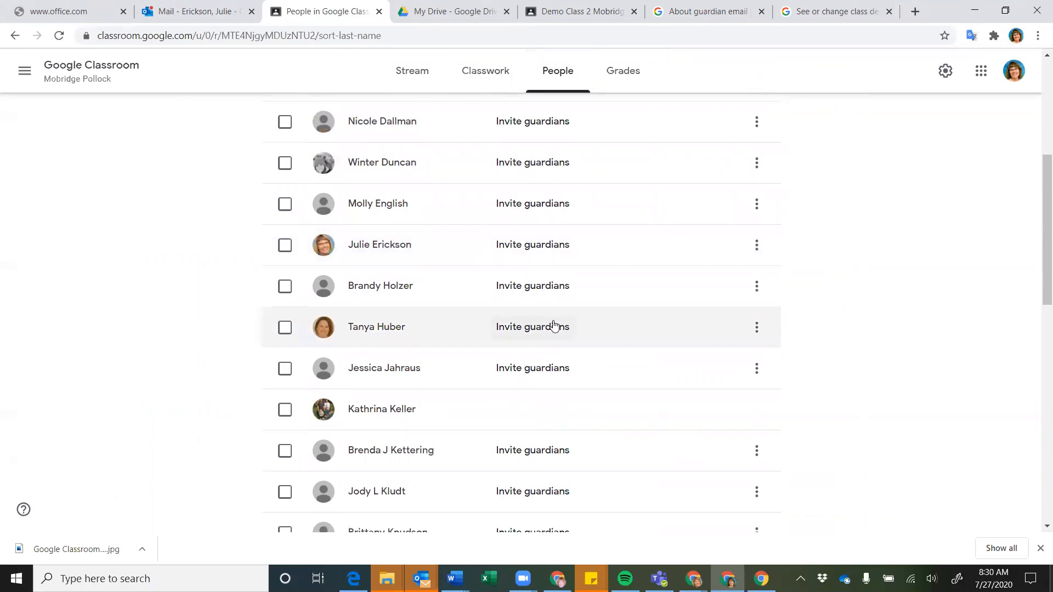
scroll(539, 248, up, 2)
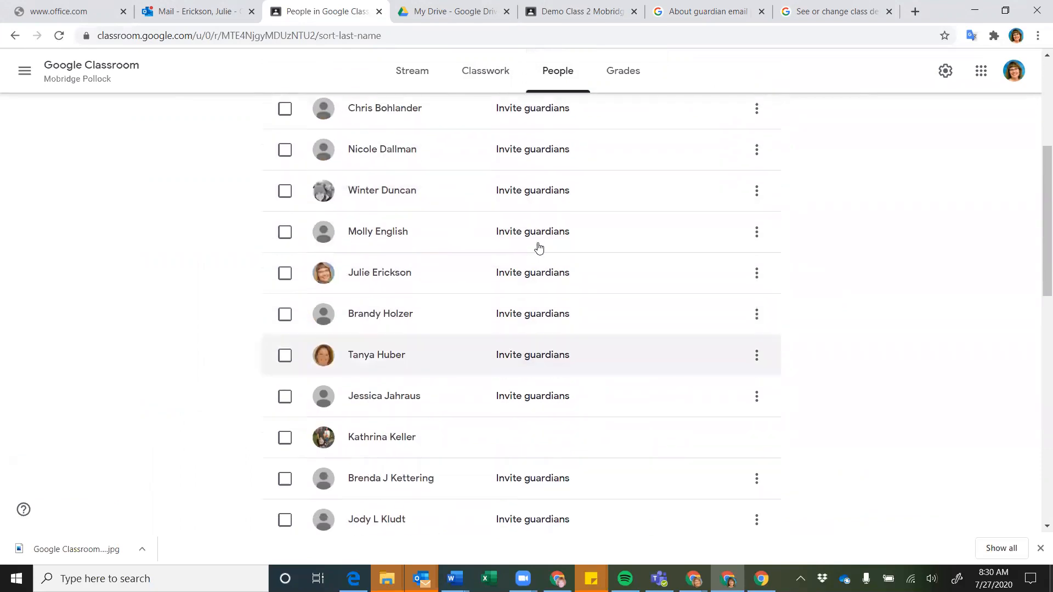
scroll(527, 174, down, 2)
scroll(526, 175, down, 10)
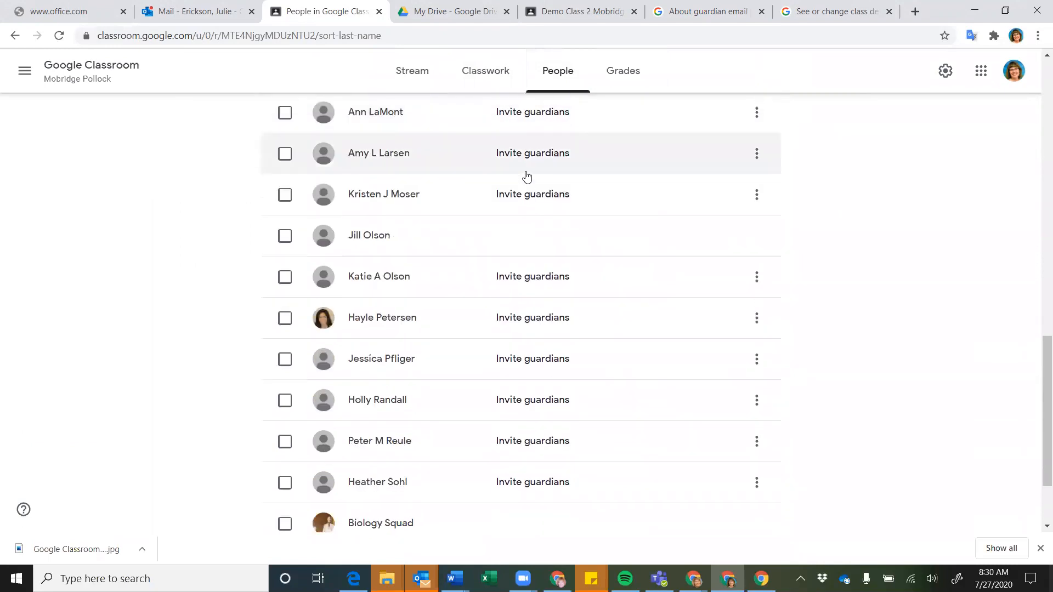
scroll(527, 176, down, 2)
scroll(527, 175, up, 3)
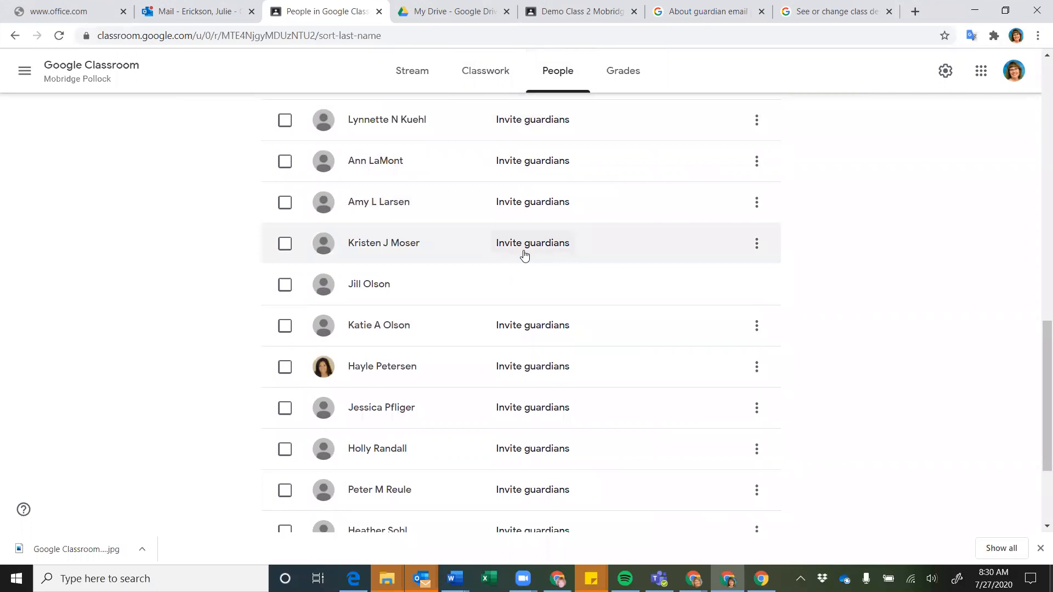
click(525, 253)
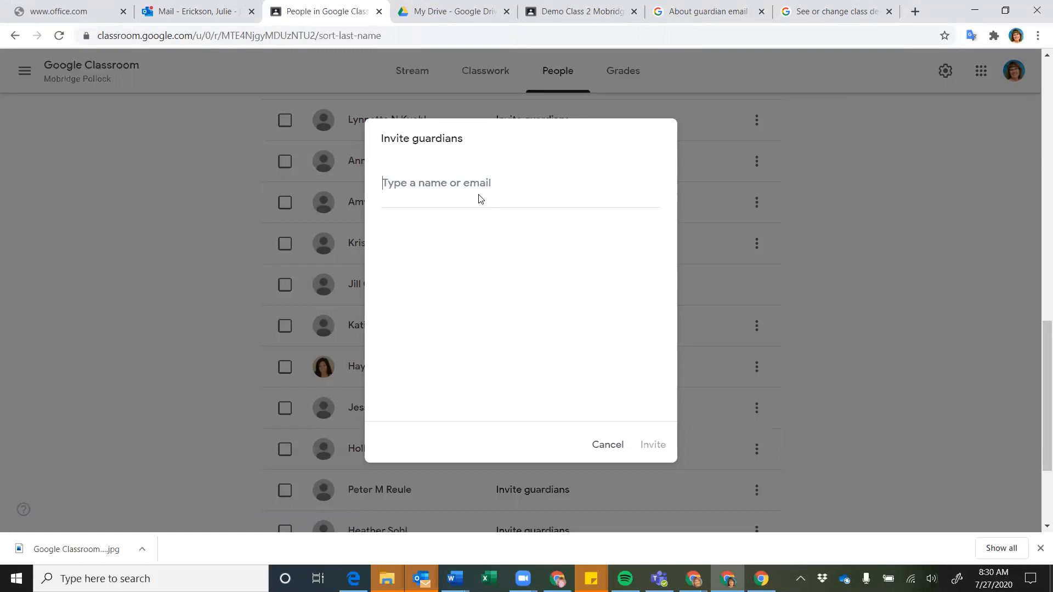
click(602, 451)
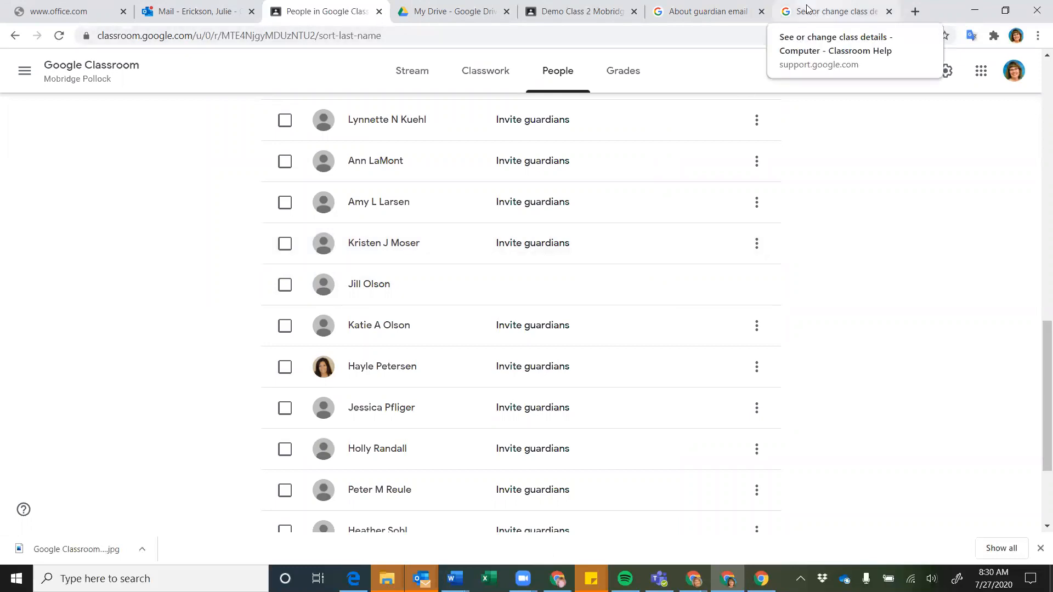
Back in the guardian email summaries article, expand and read the weekly email summary example
click(698, 16)
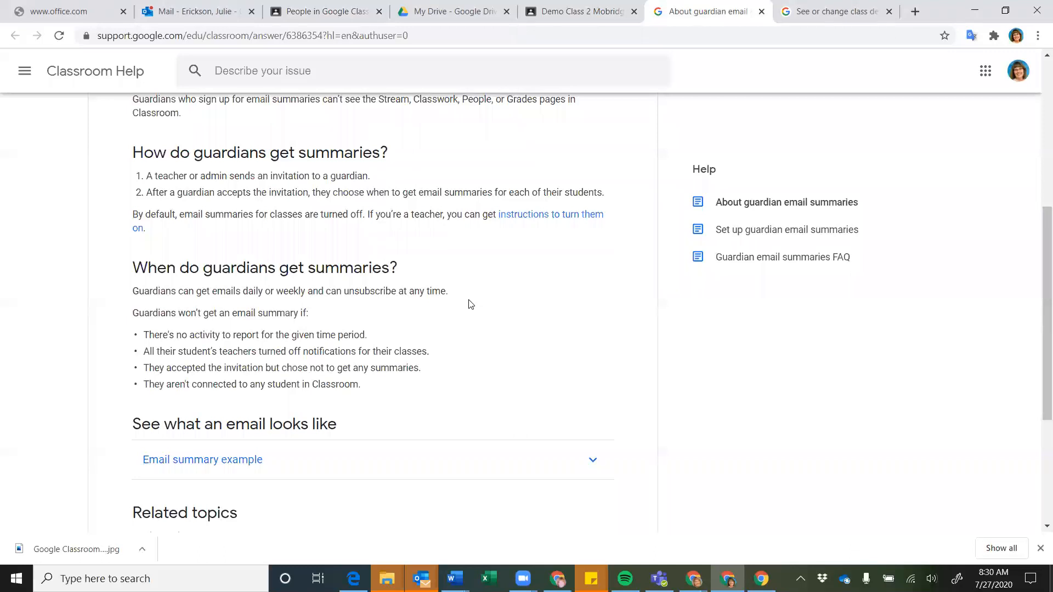
scroll(469, 302, down, 1)
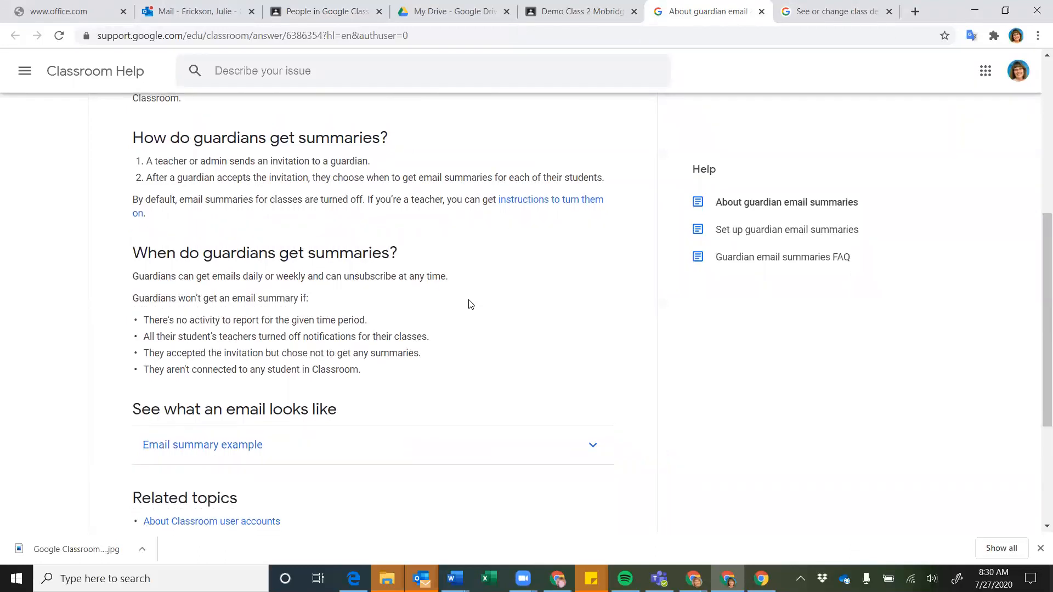
scroll(471, 304, down, 2)
click(220, 335)
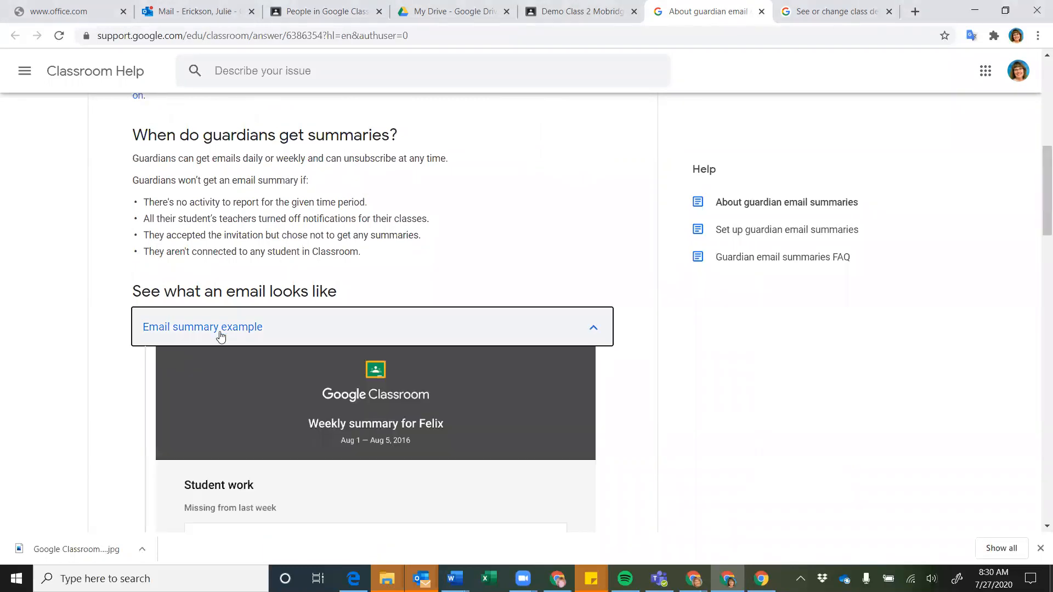
scroll(220, 336, down, 8)
scroll(284, 349, down, 6)
scroll(284, 348, down, 6)
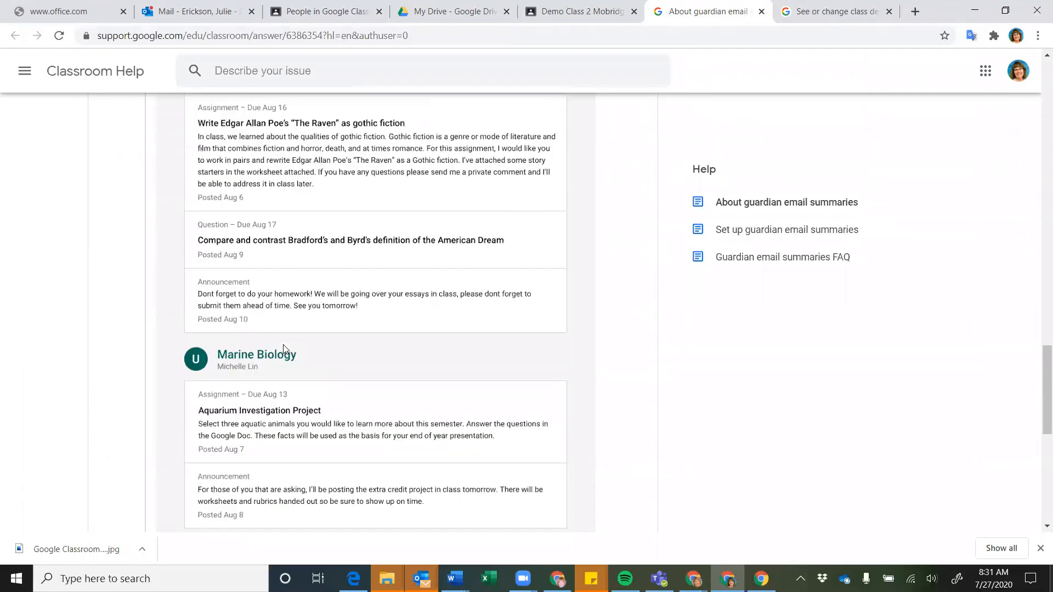
scroll(284, 349, down, 5)
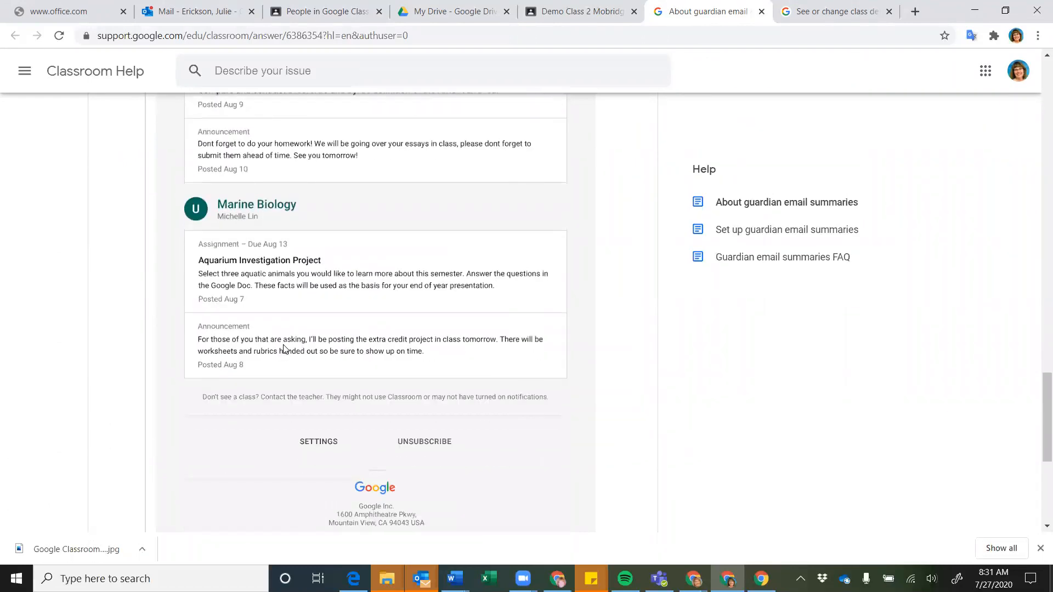
scroll(284, 349, down, 2)
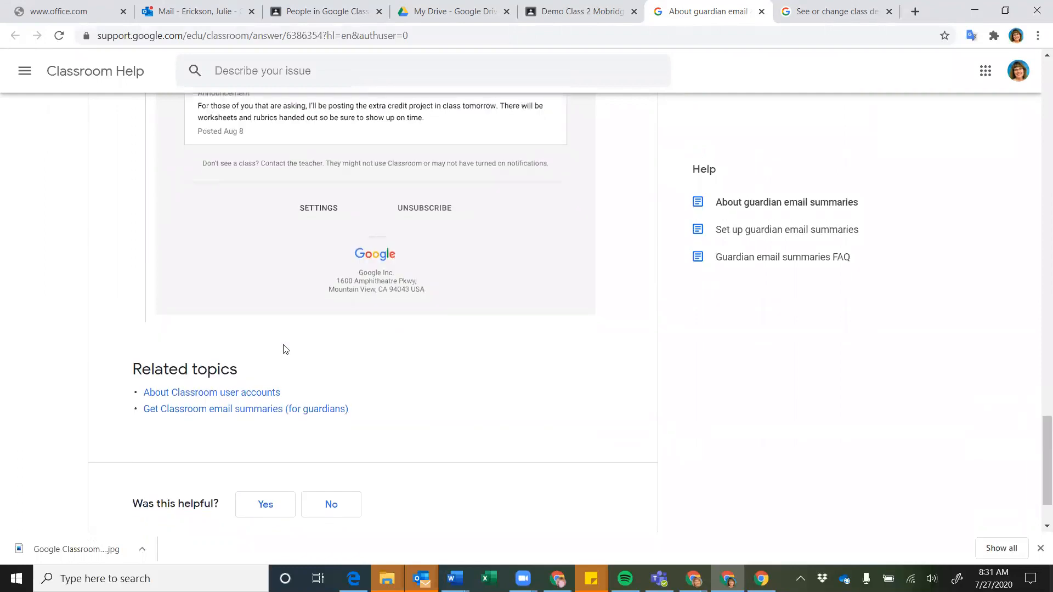
Read the 'Get Classroom email summaries (for guardians)' article, then return to Demo Class 2 settings
click(235, 411)
scroll(384, 313, down, 3)
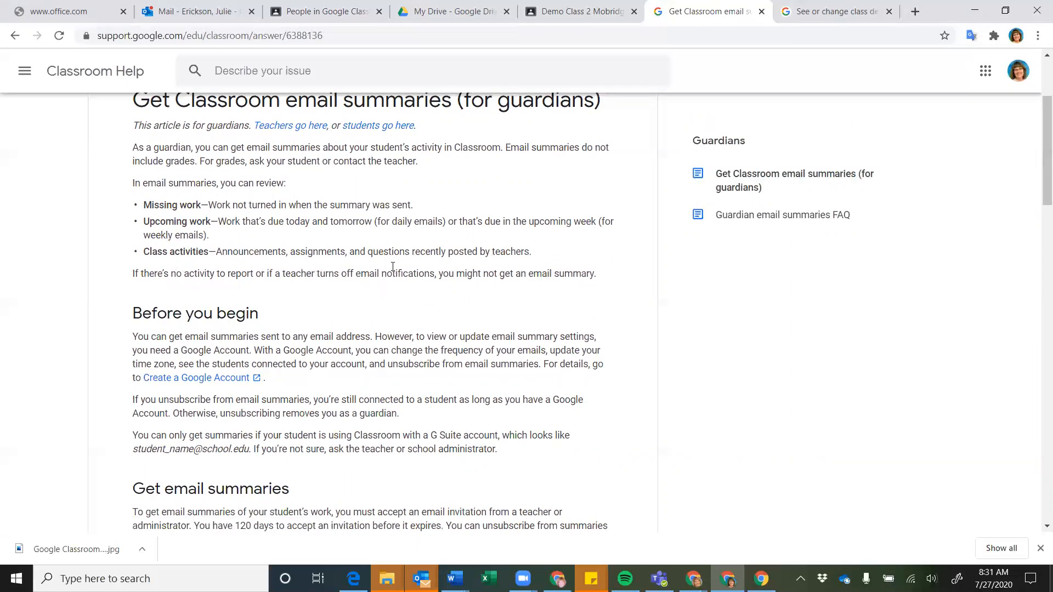
scroll(390, 271, down, 6)
scroll(389, 271, down, 2)
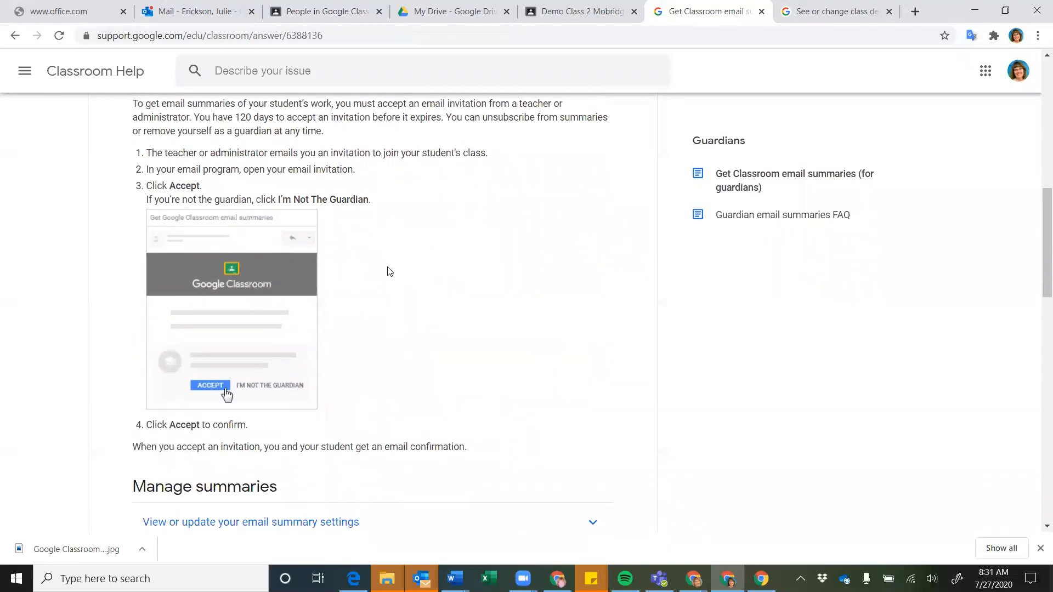
scroll(390, 271, down, 1)
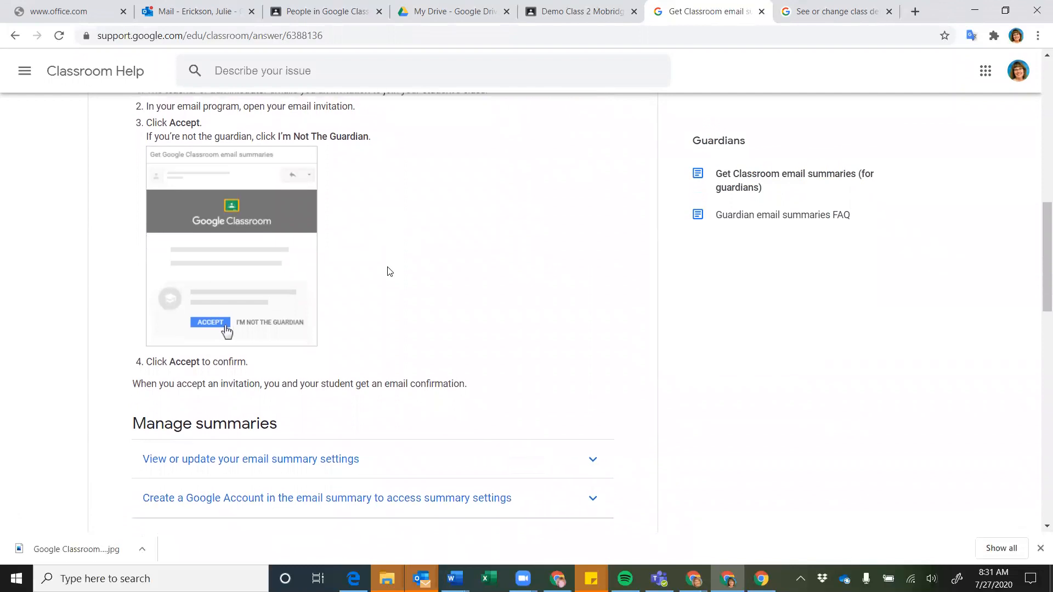
click(576, 15)
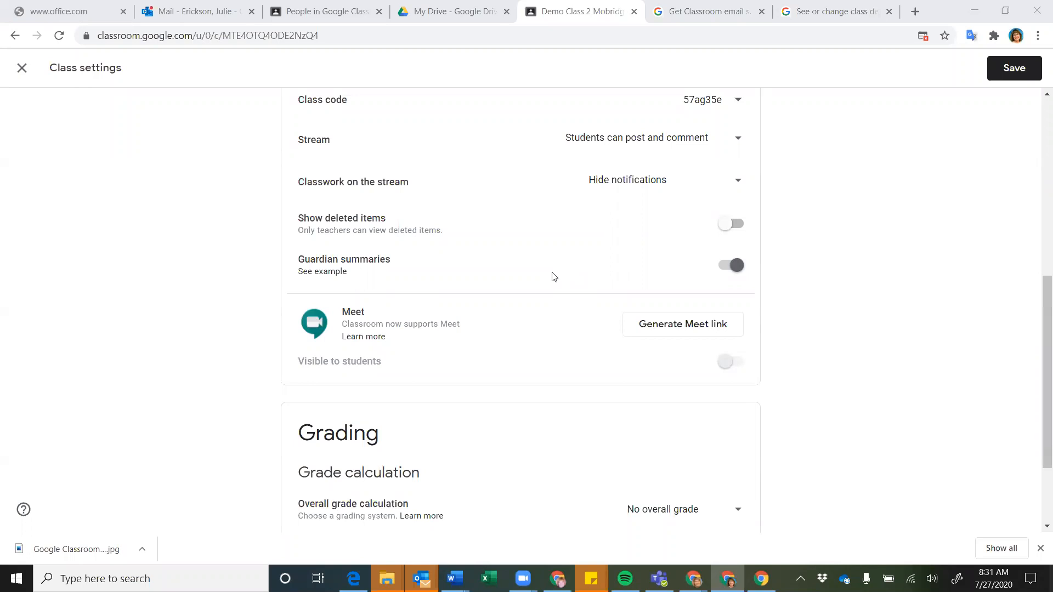
scroll(427, 266, down, 2)
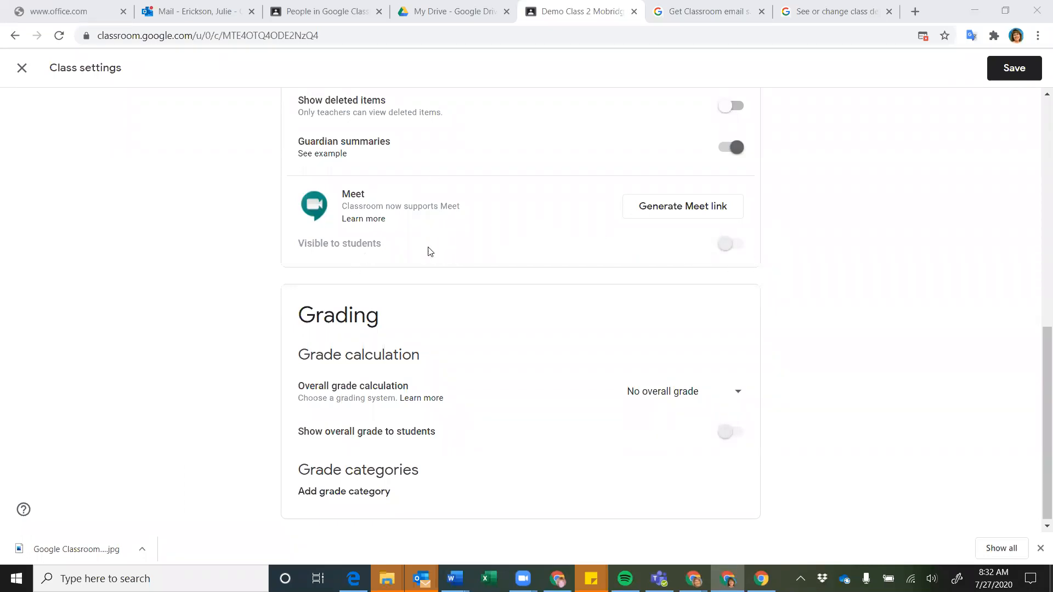
scroll(481, 260, down, 1)
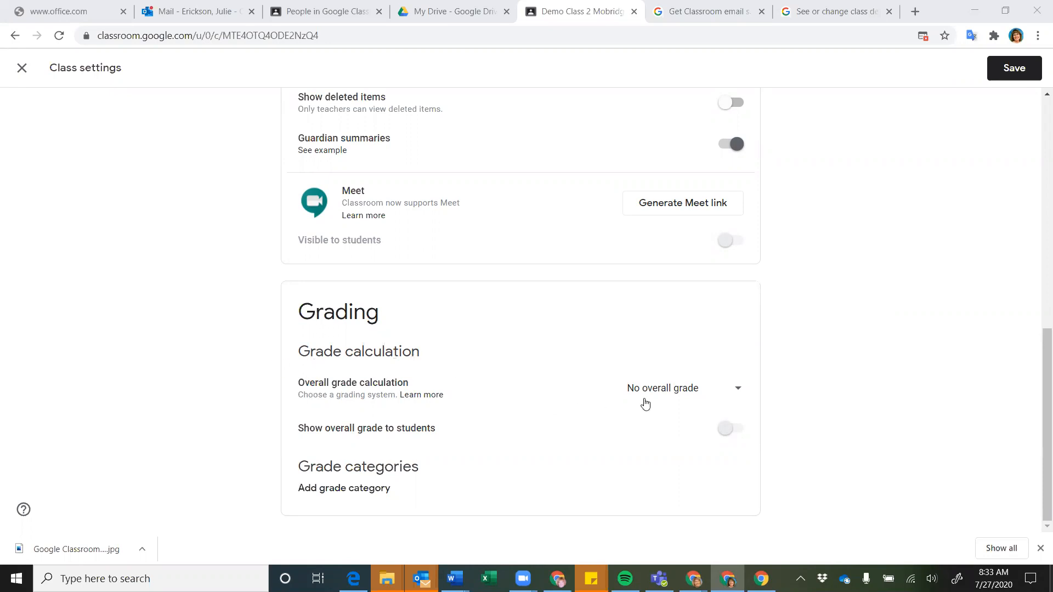
click(738, 391)
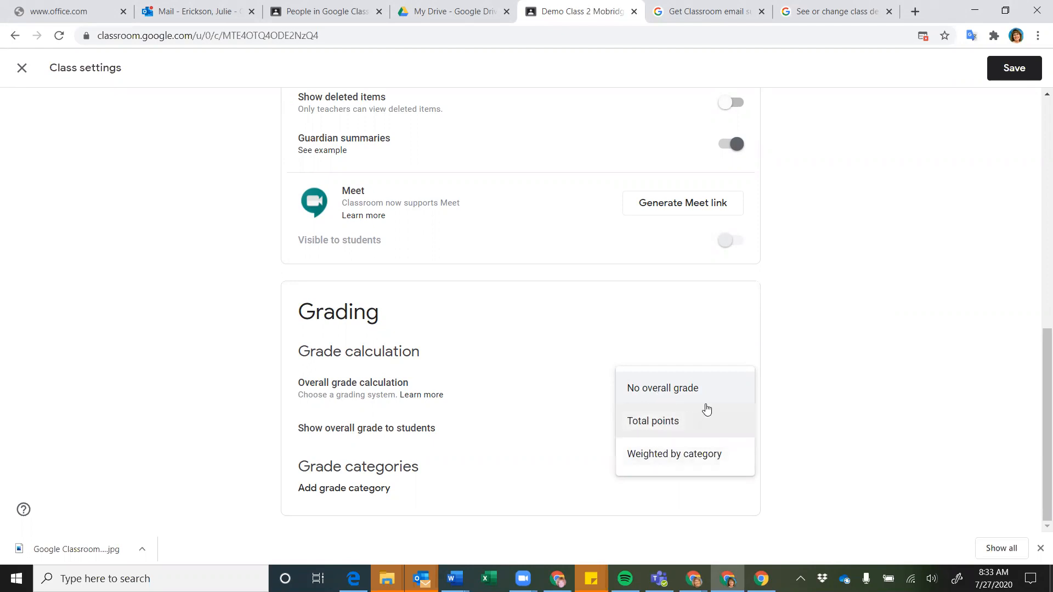
click(836, 356)
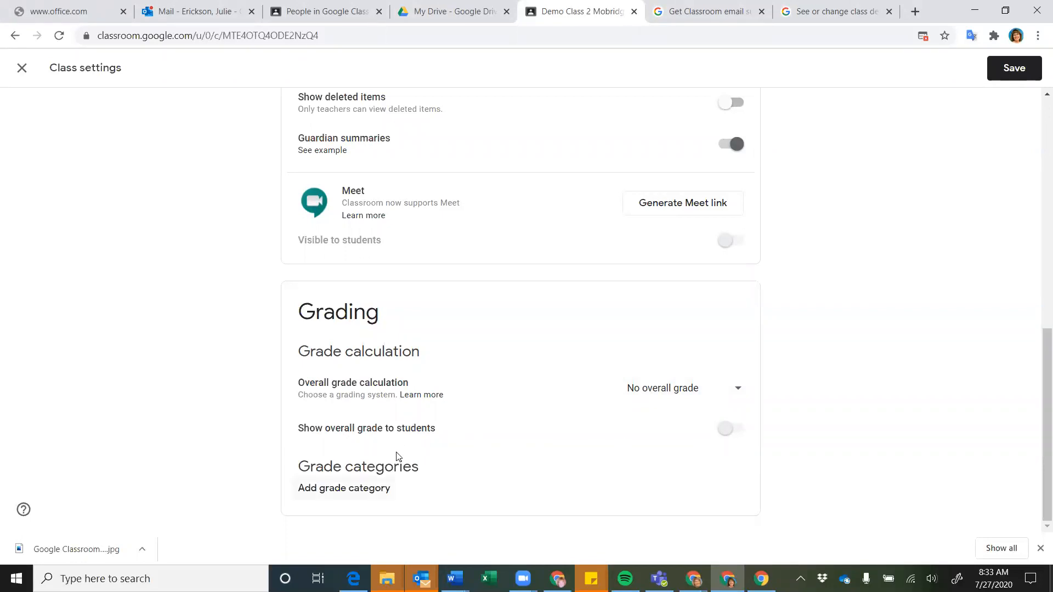
Add grade categories Activity worth 25 points and Quiz worth 50 points
click(384, 487)
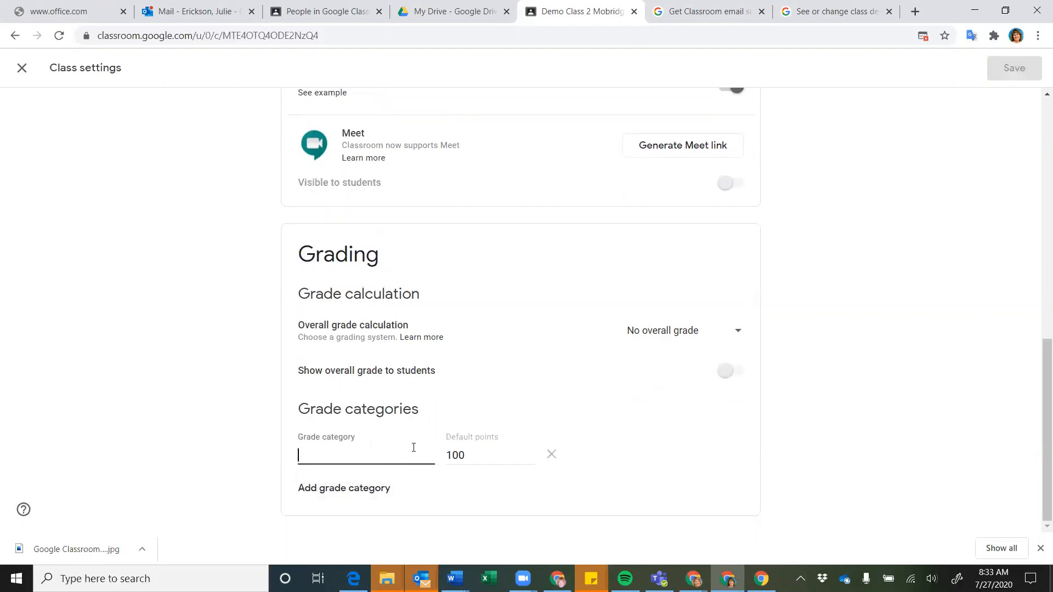
text(Activity)
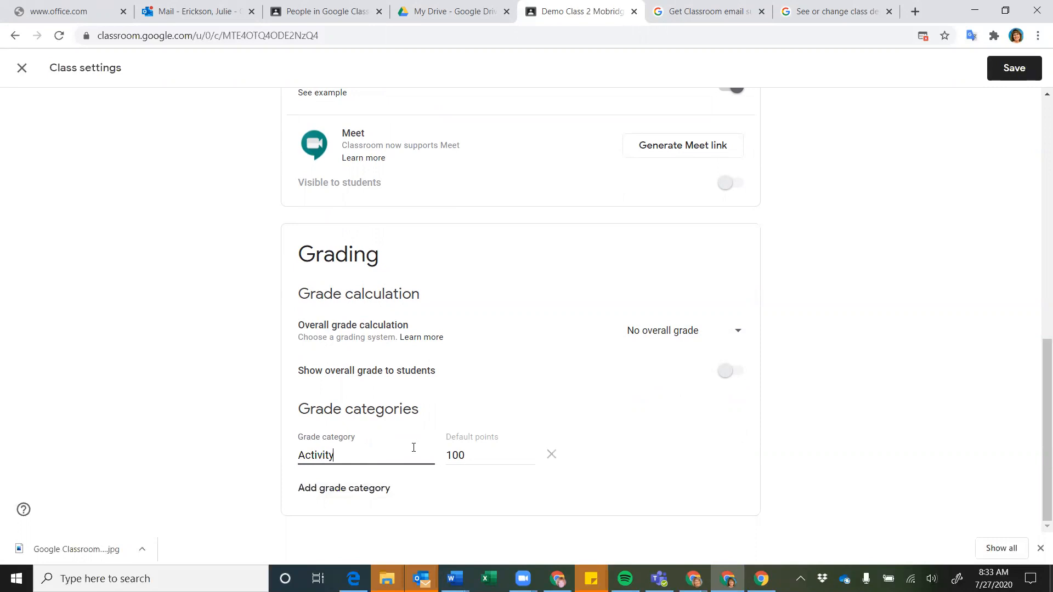
click(471, 456)
double_click(472, 455)
text(25)
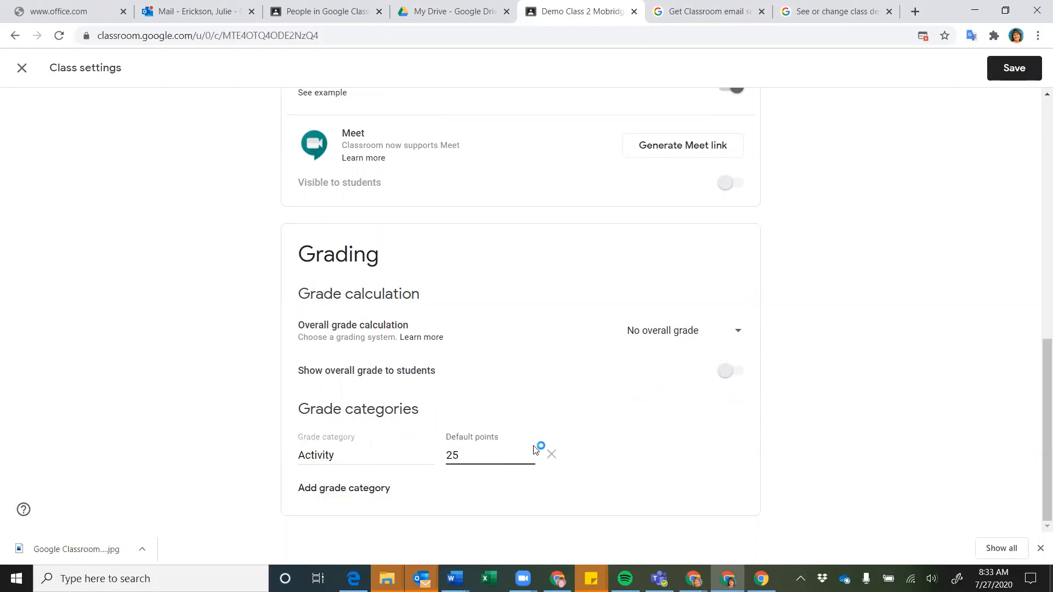
click(335, 487)
text(Quiz)
click(461, 455)
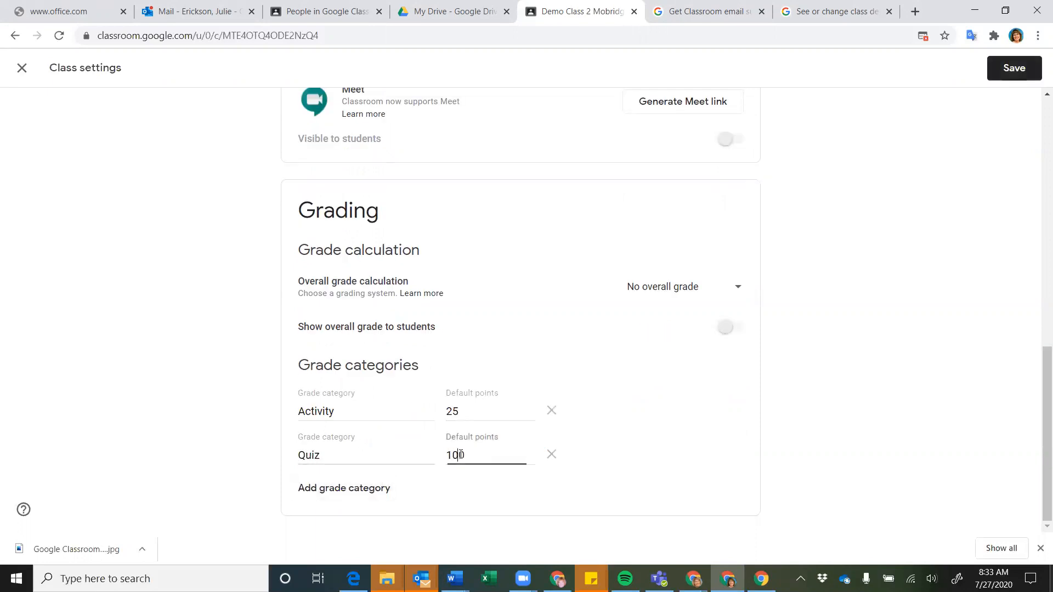
double_click(462, 454)
text(50)
Add a Project category worth 50 points, save the settings, and go to Classwork
click(390, 487)
text(Project)
click(465, 456)
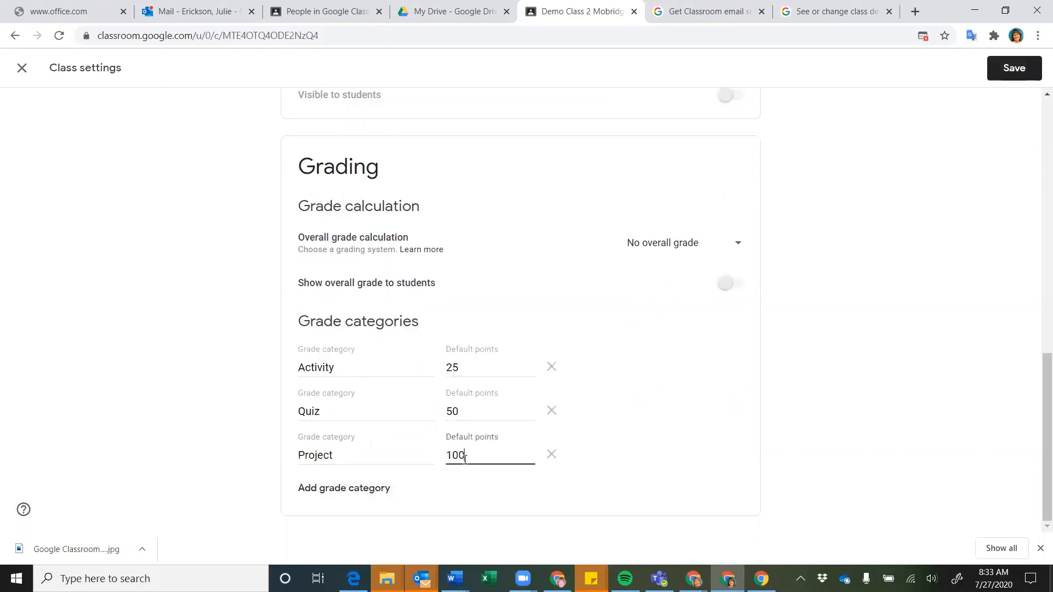
double_click(464, 457)
text(50)
click(616, 433)
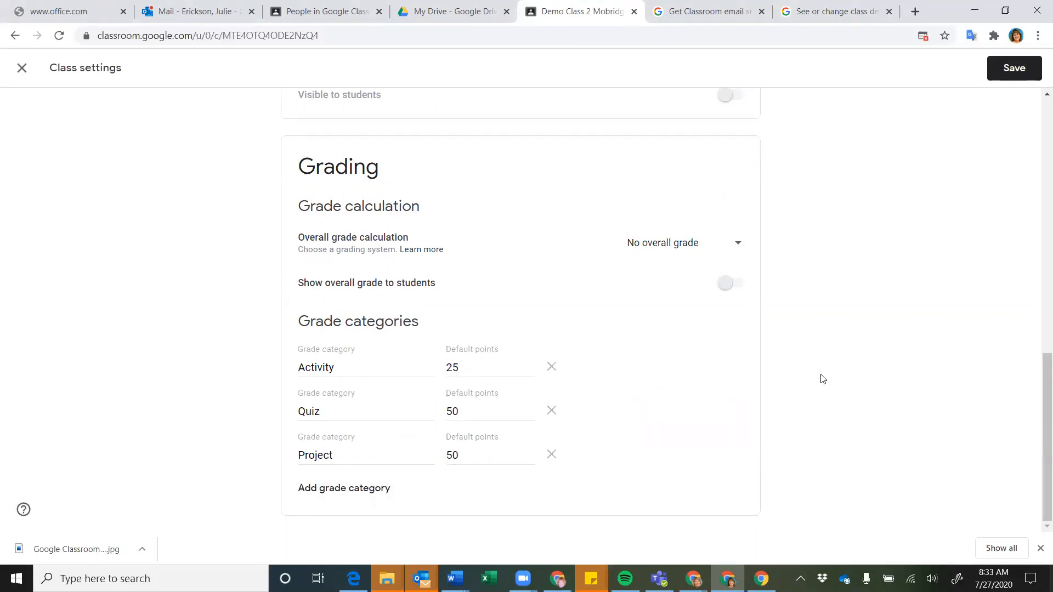
scroll(822, 379, up, 1)
scroll(823, 379, up, 3)
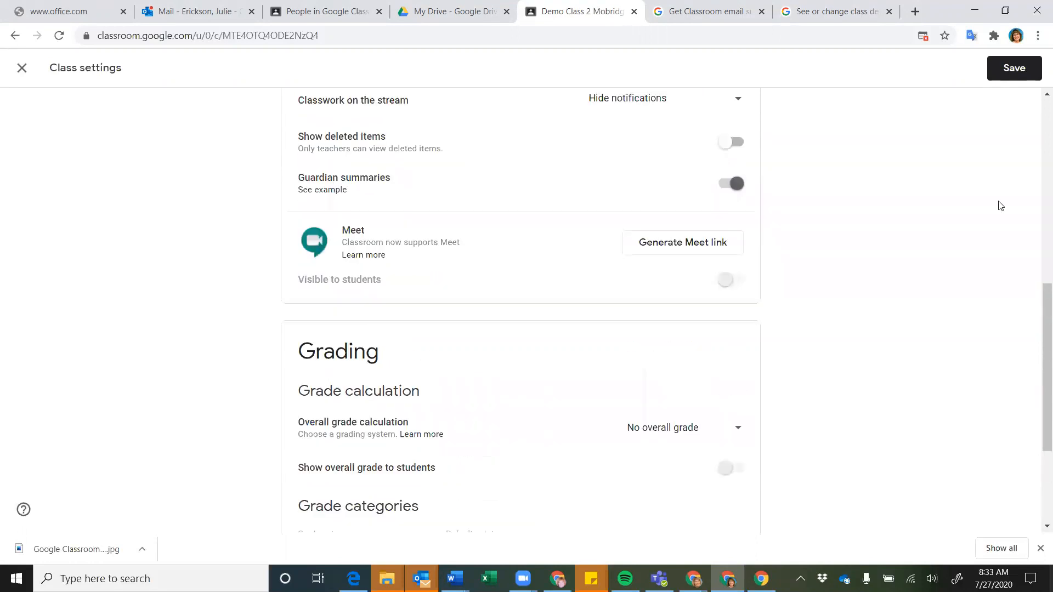
click(1015, 69)
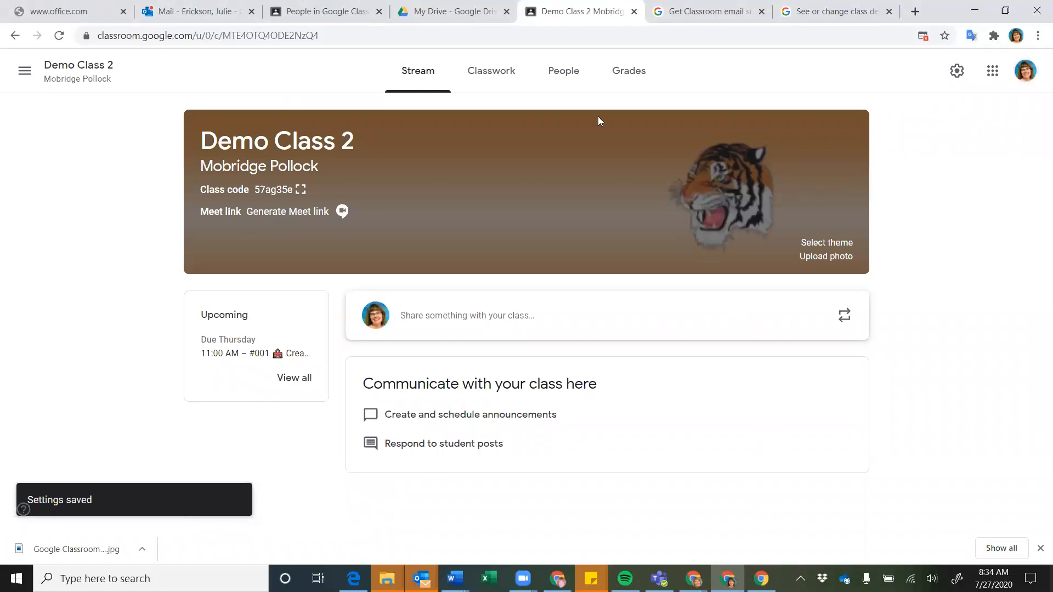
click(488, 73)
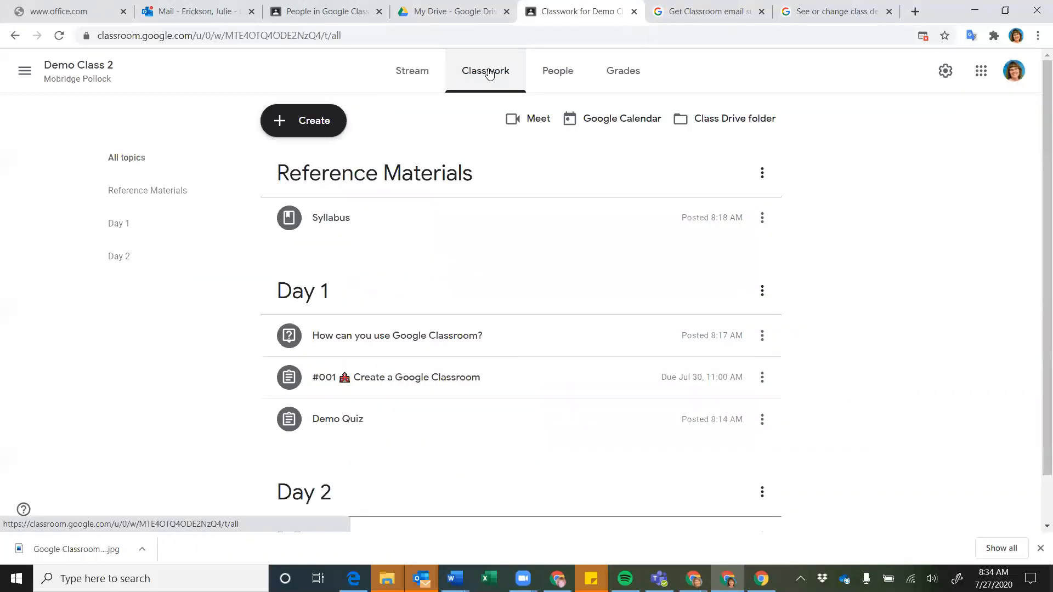
Create and assign a new assignment titled 'Demo 3' in the Activity grade category
click(324, 131)
click(319, 170)
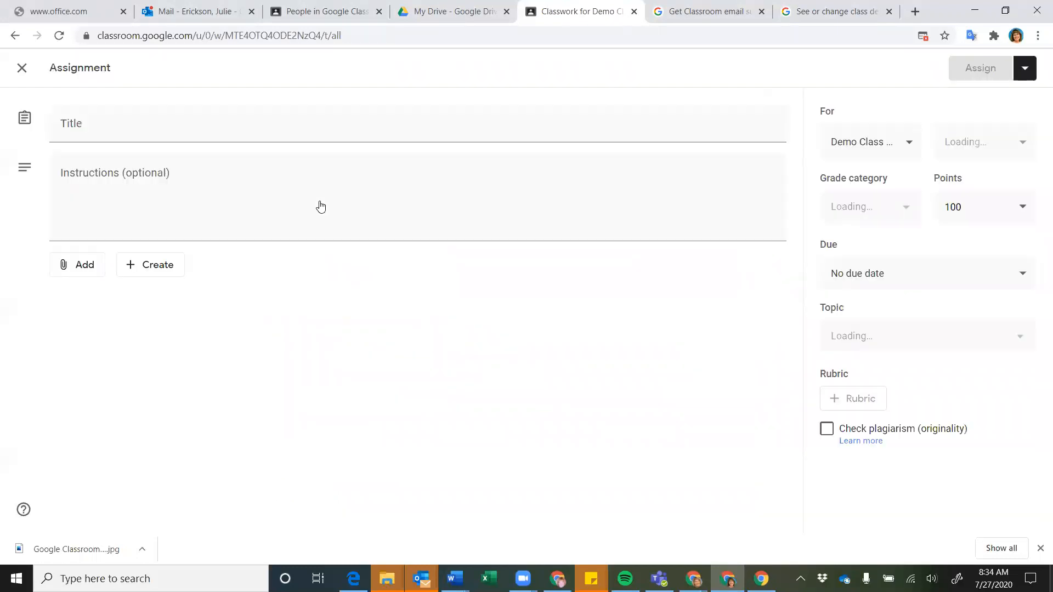
text(Demo 3)
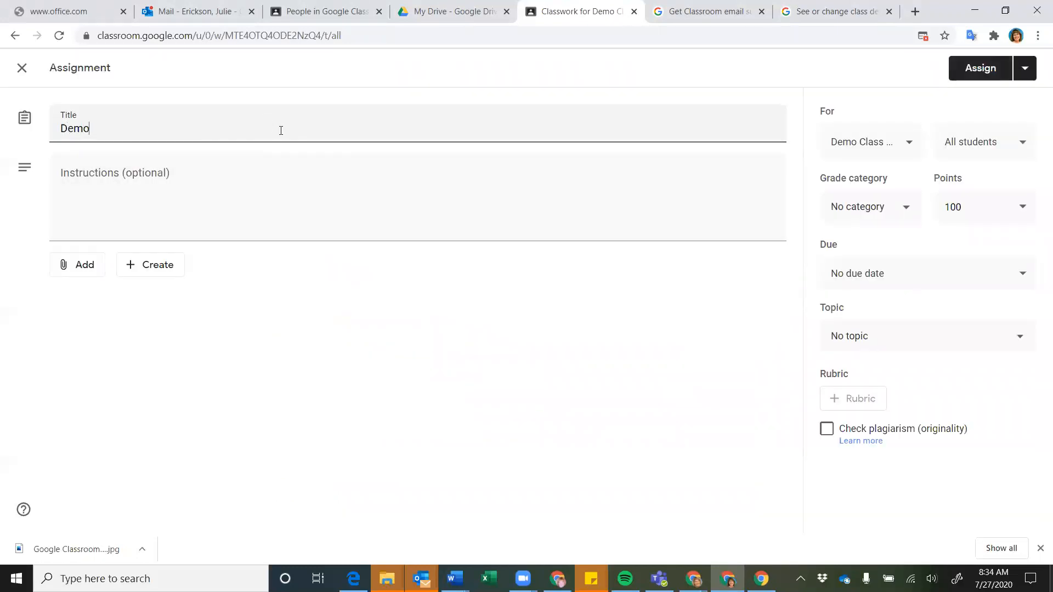
click(376, 207)
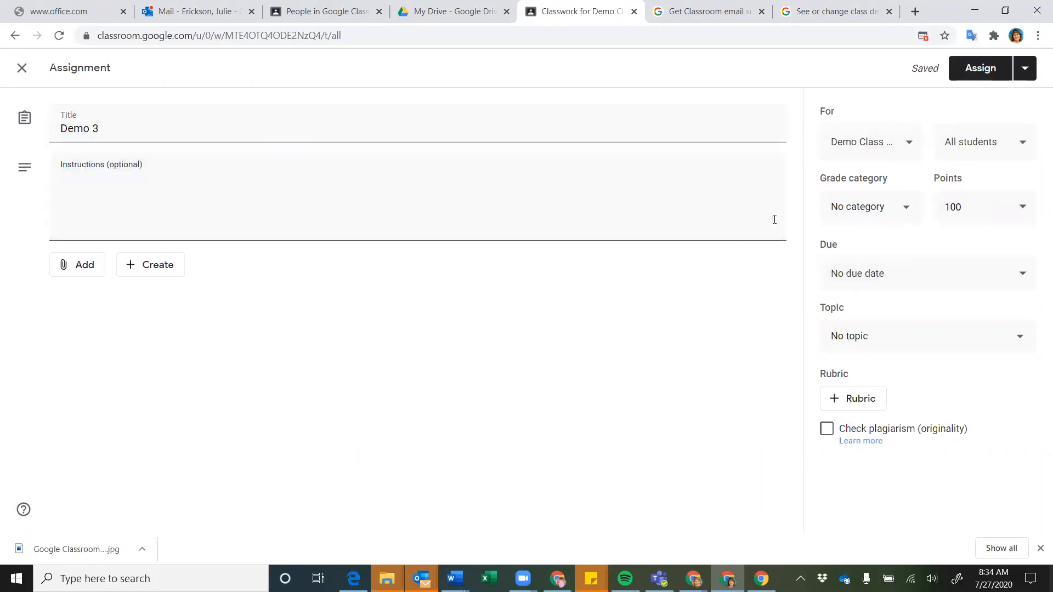
click(908, 211)
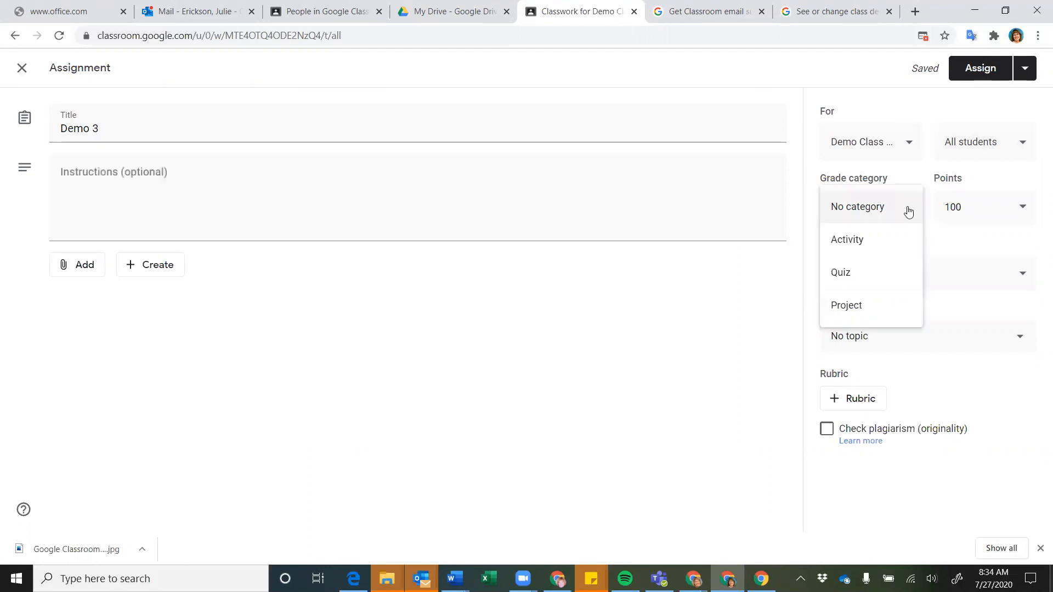
click(864, 252)
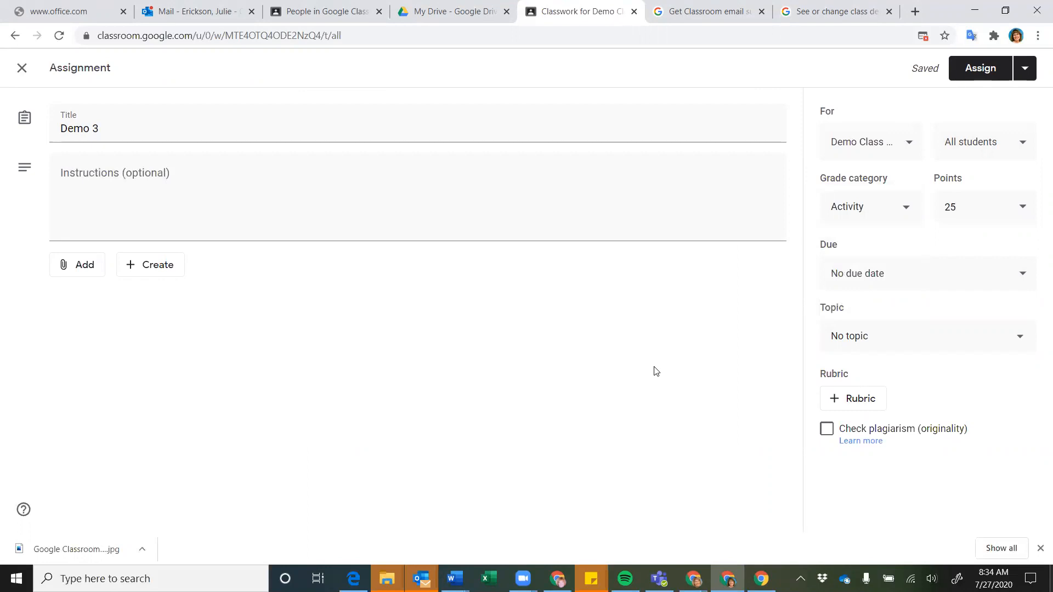
click(976, 71)
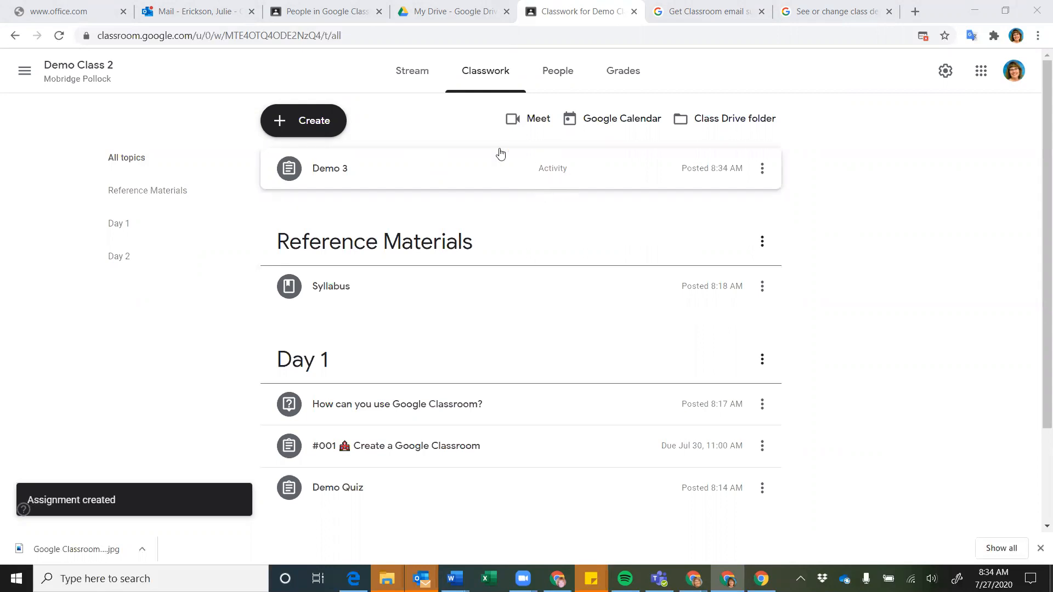
Scroll through the other class's Classwork page, then return to Demo Class 2's classwork tab
click(331, 12)
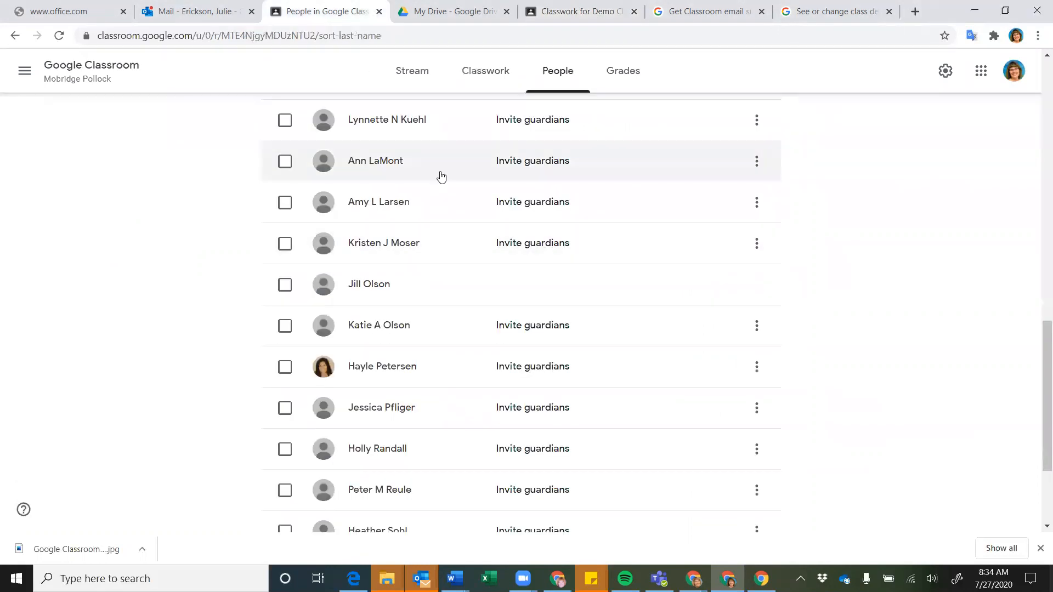
click(477, 79)
scroll(559, 239, down, 2)
scroll(559, 238, down, 2)
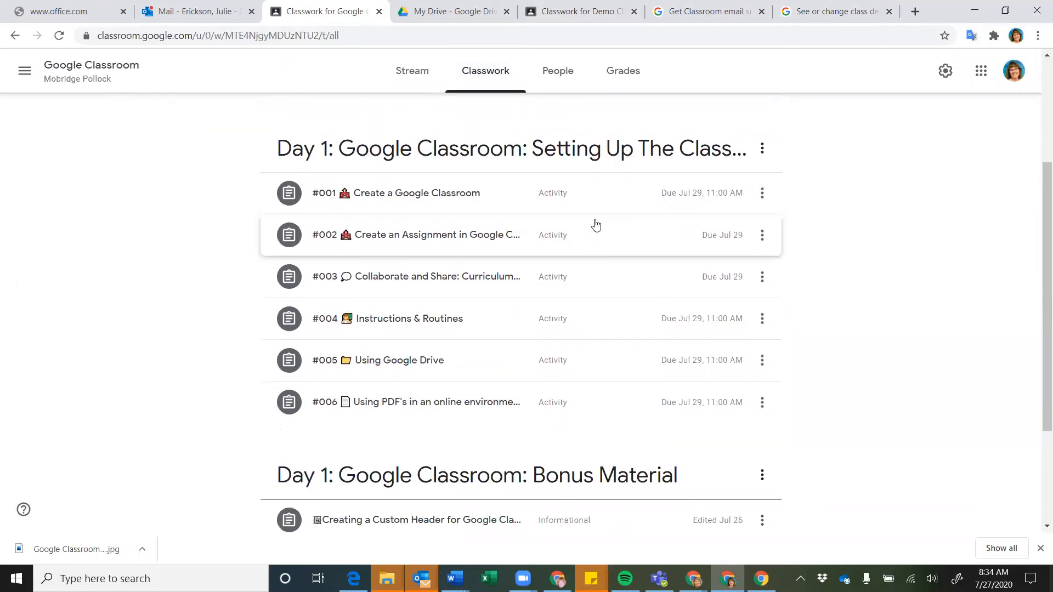
scroll(550, 402, down, 1)
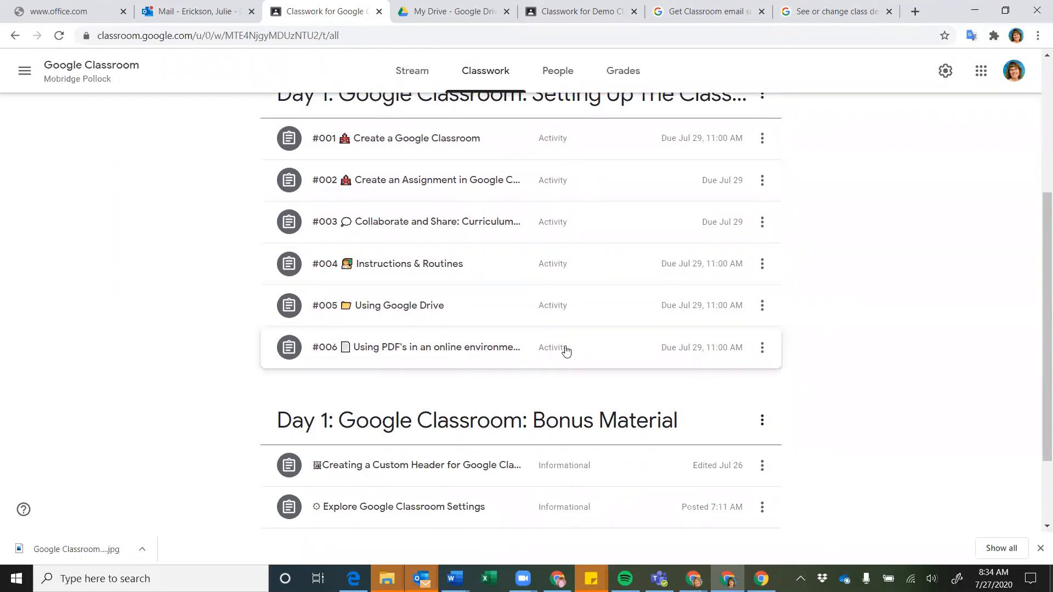
scroll(566, 355, down, 2)
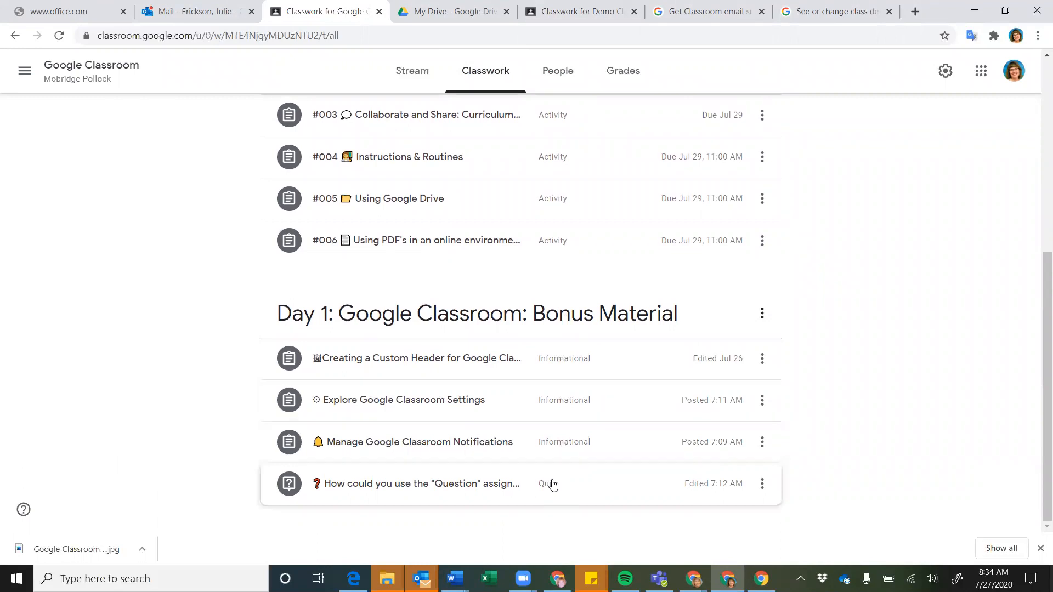
scroll(525, 422, up, 1)
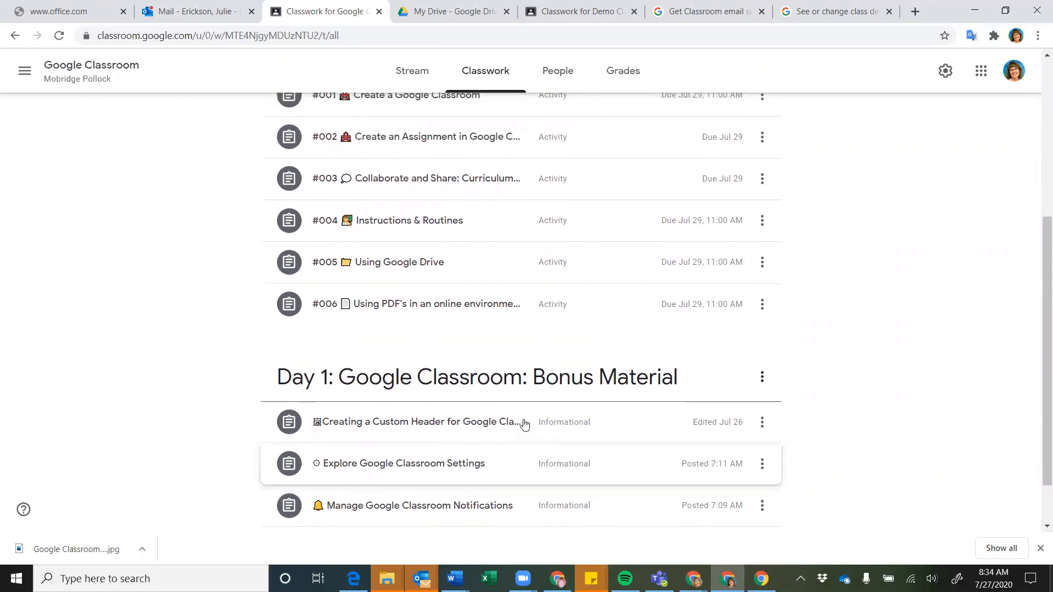
scroll(524, 423, up, 3)
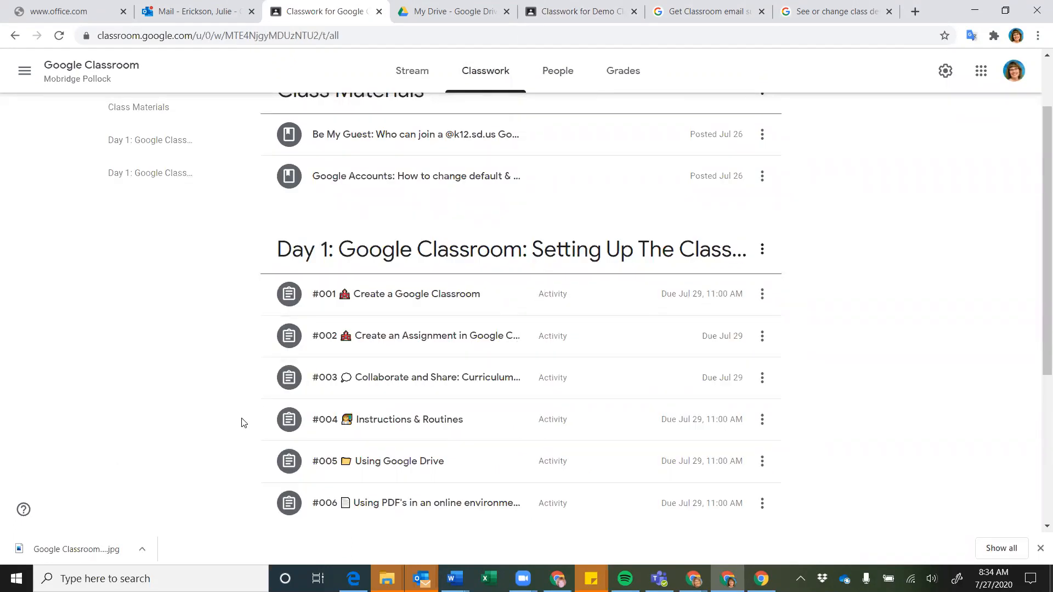
scroll(243, 423, down, 3)
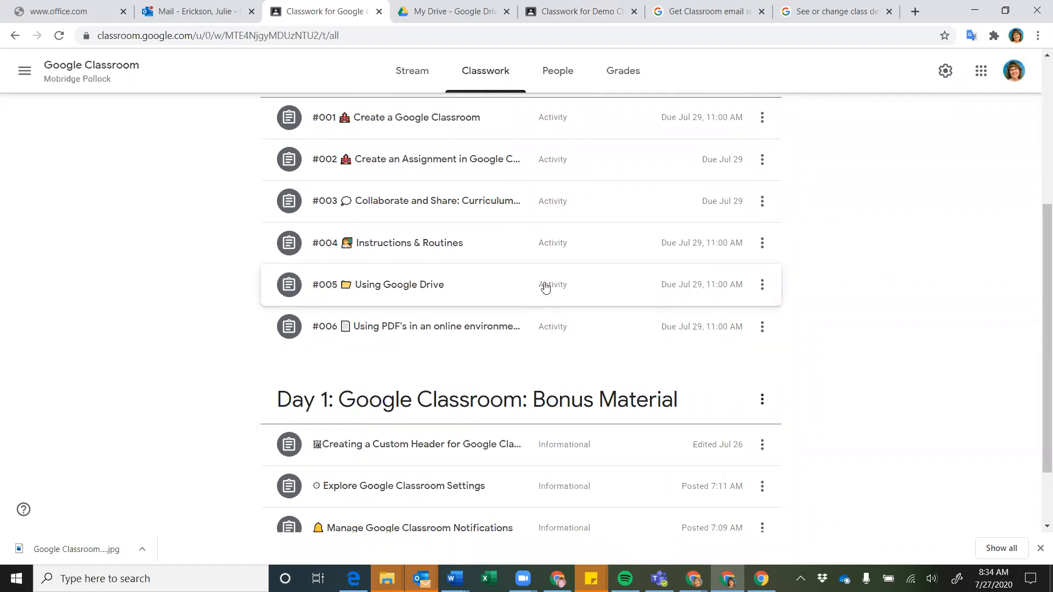
scroll(628, 287, up, 2)
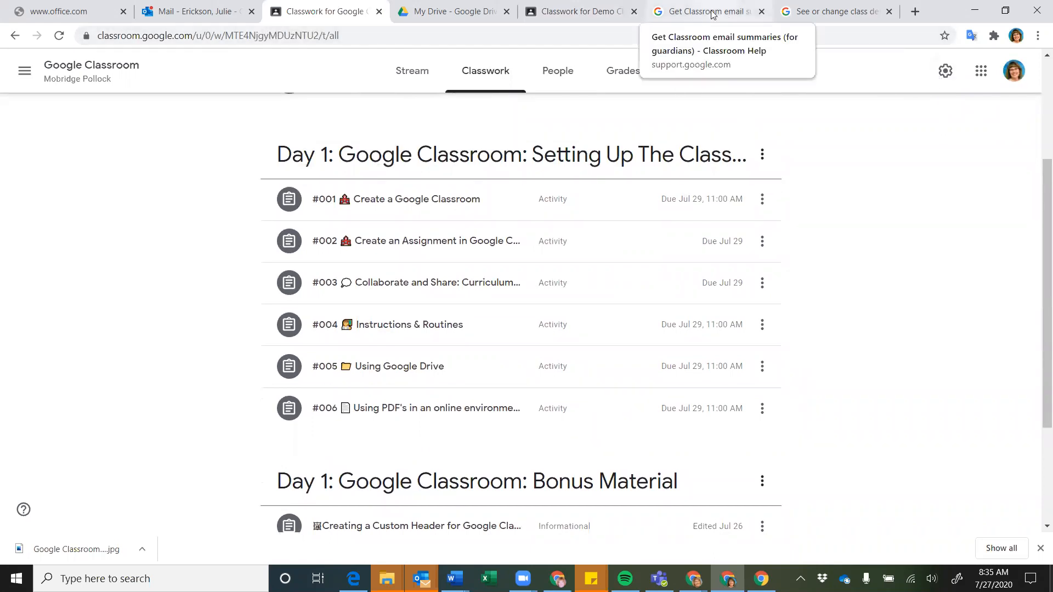
click(578, 5)
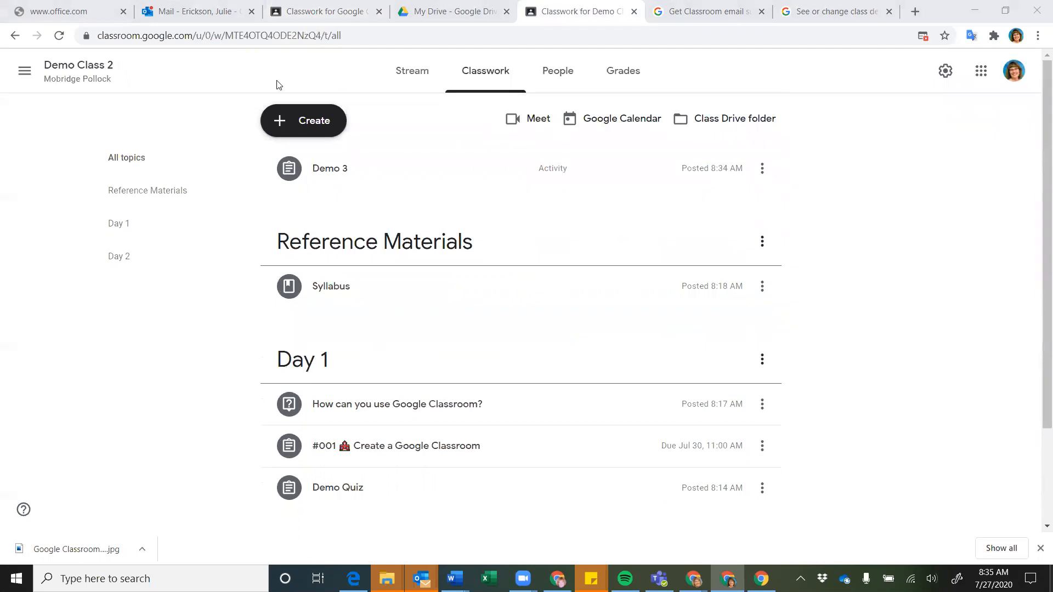
Open the main menu drawer and scroll through its list of classes
click(23, 77)
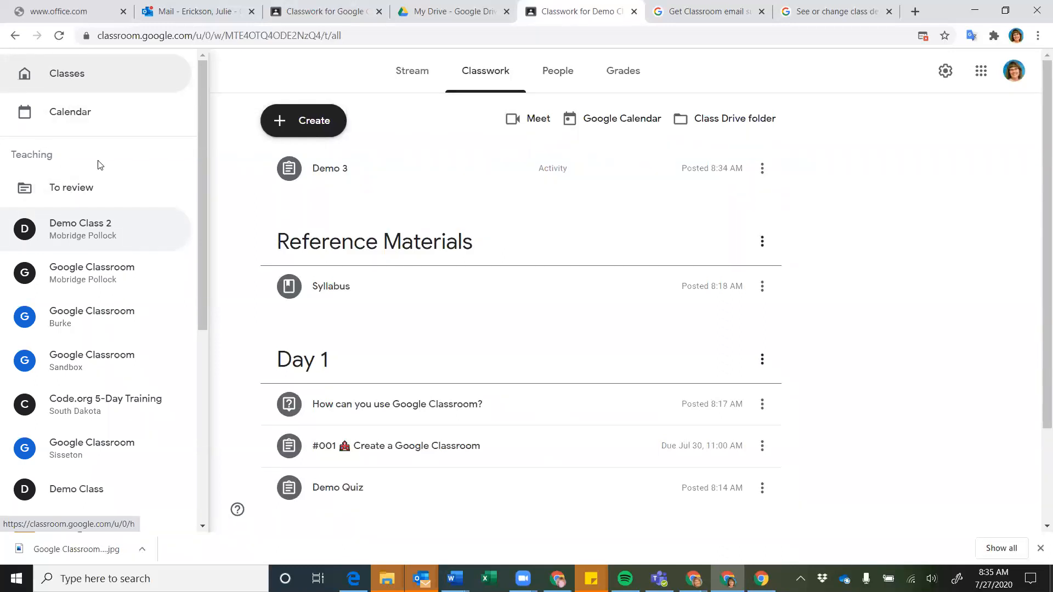
scroll(99, 165, down, 7)
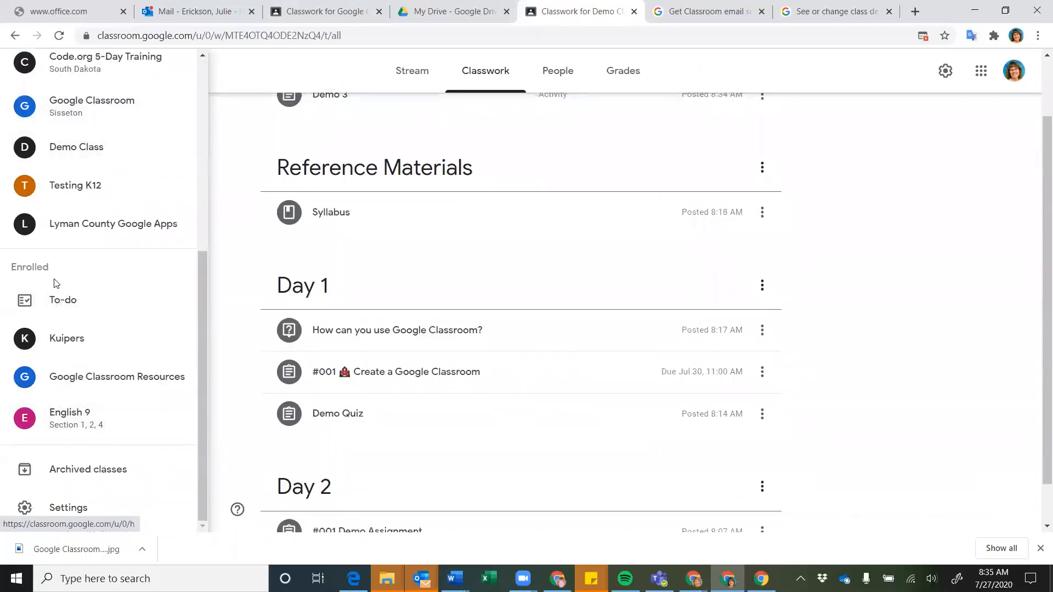
scroll(54, 283, up, 6)
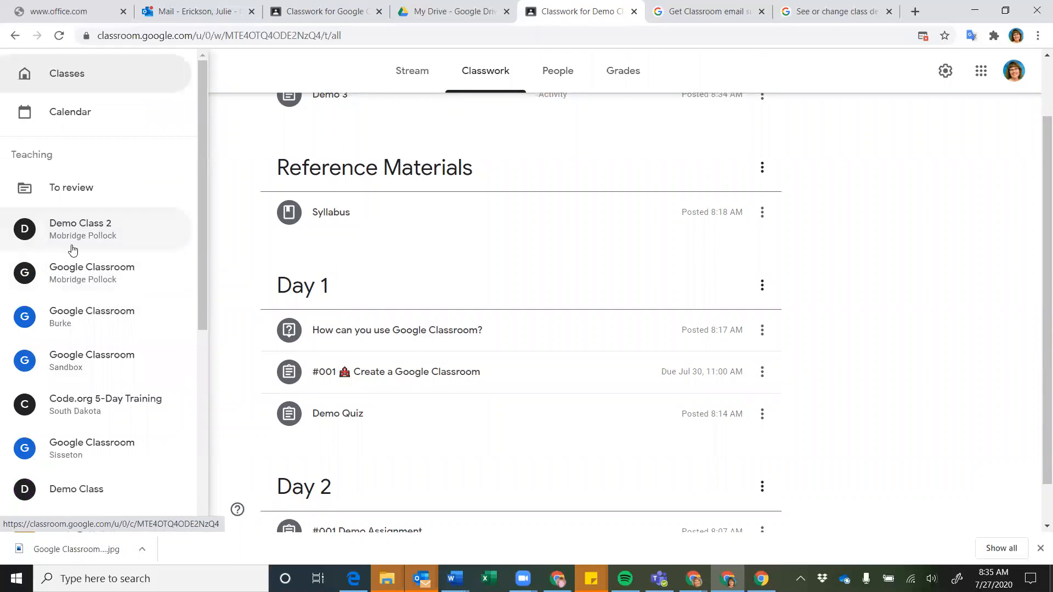
scroll(77, 252, down, 3)
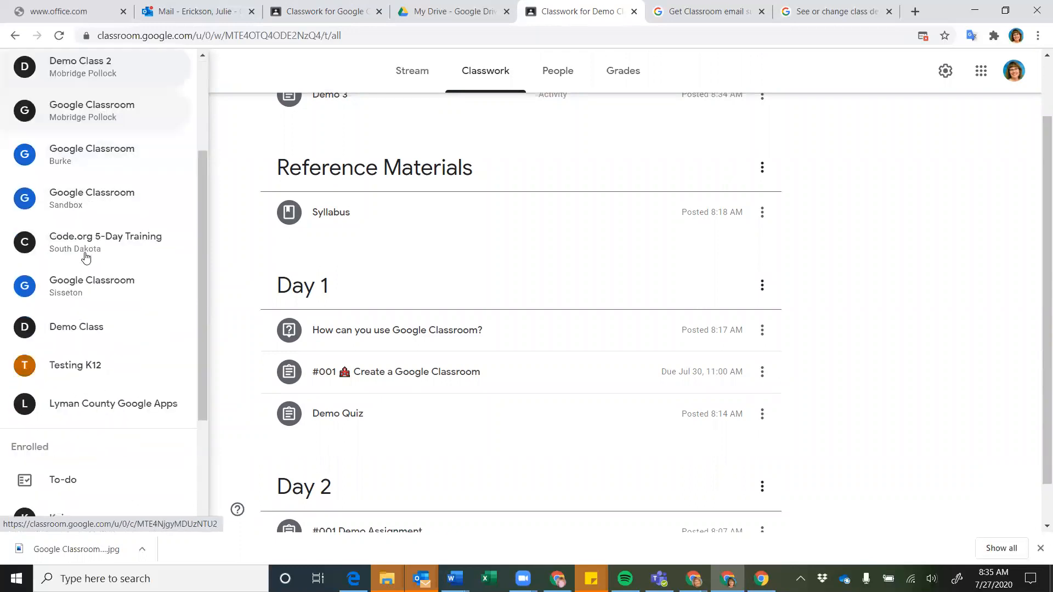
scroll(82, 260, down, 3)
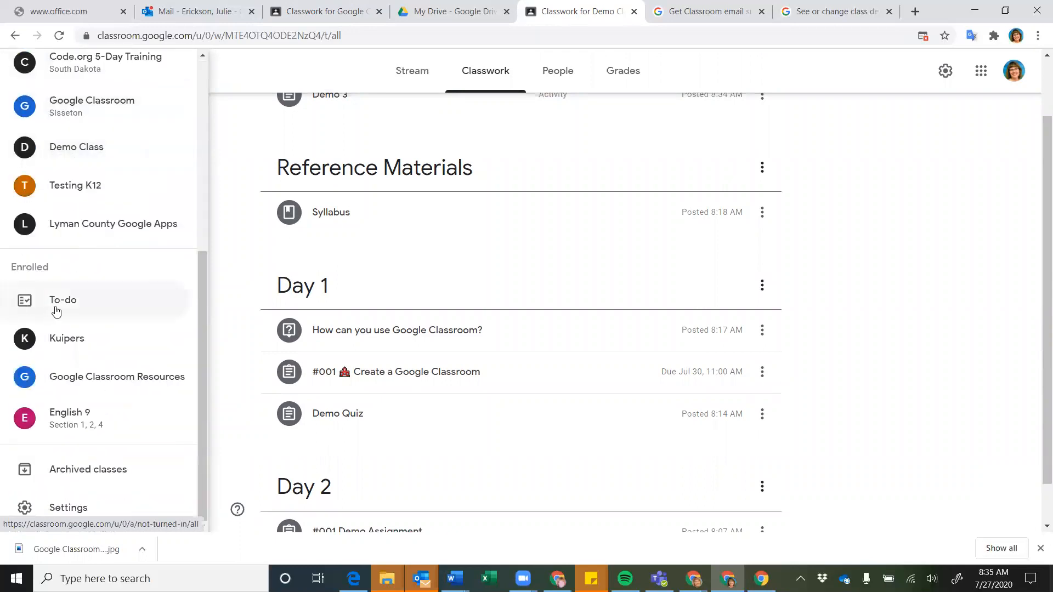
scroll(55, 310, up, 6)
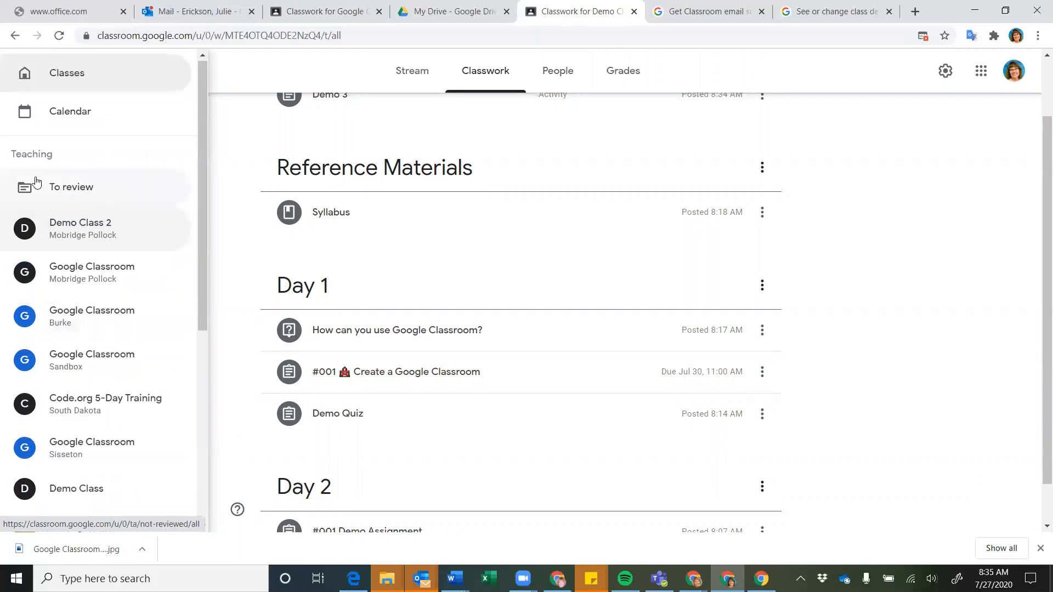
Go to the To review page and view the All classes filter without changing it
click(69, 188)
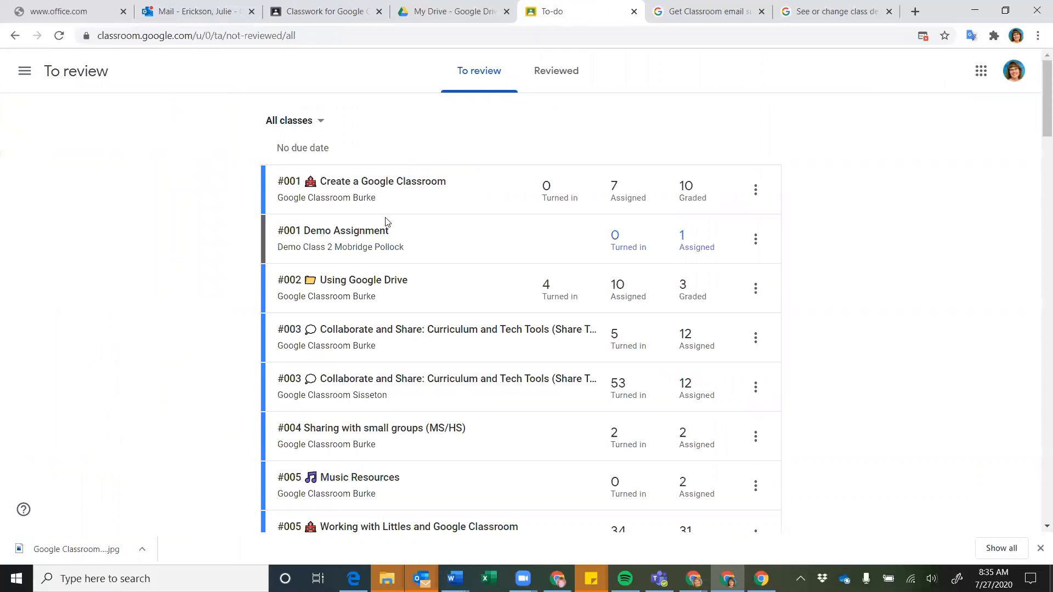
scroll(240, 200, down, 10)
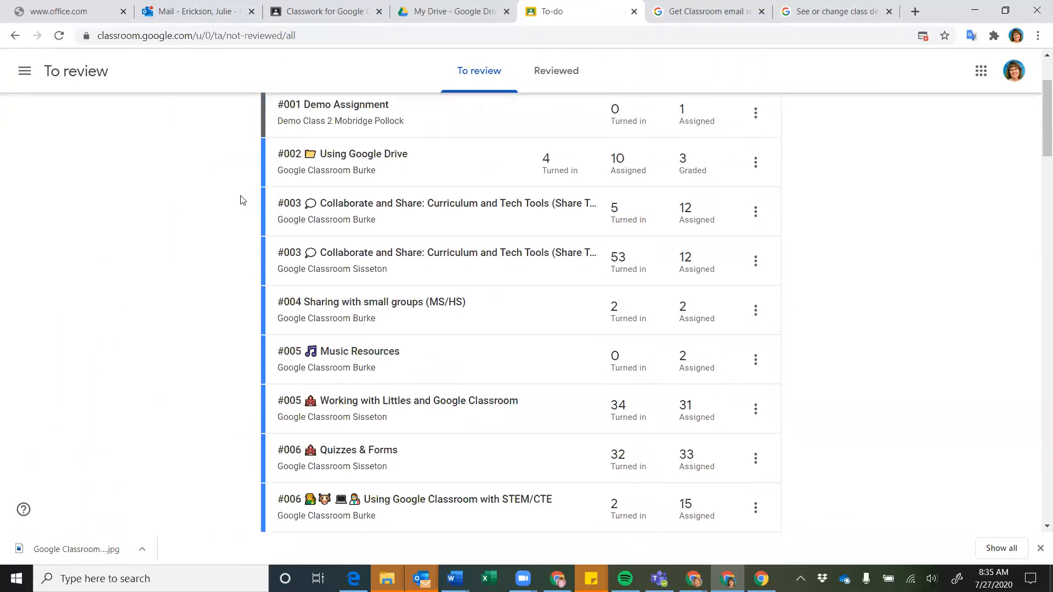
scroll(241, 200, down, 10)
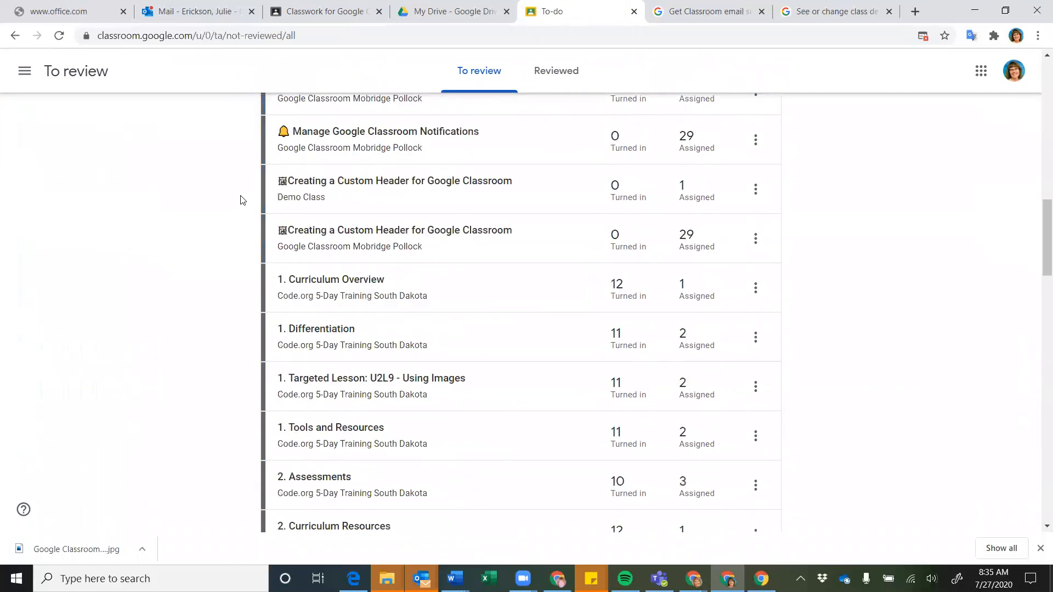
scroll(240, 200, up, 20)
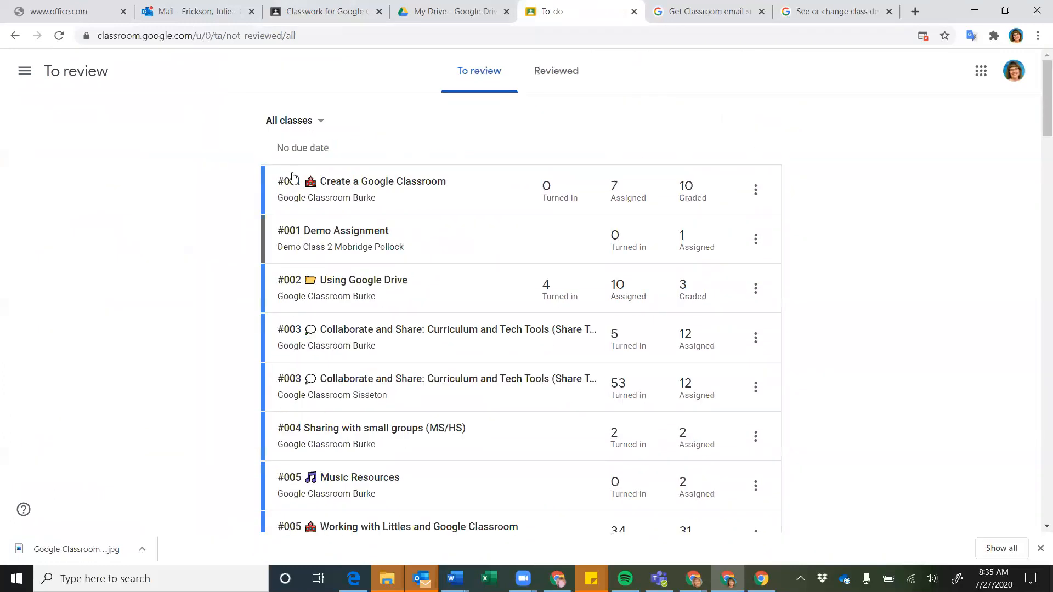
click(317, 126)
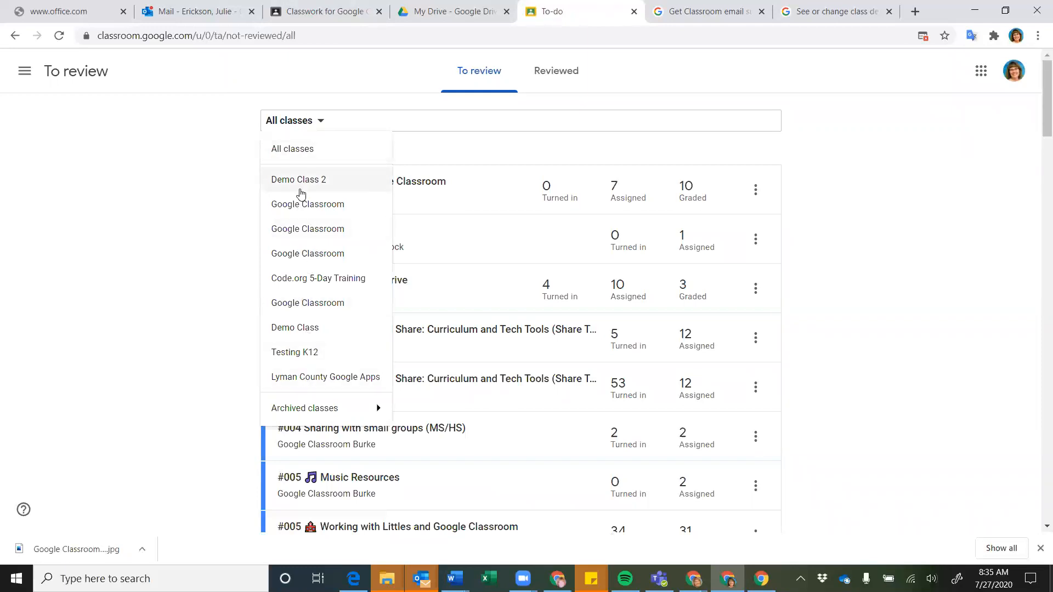
click(212, 260)
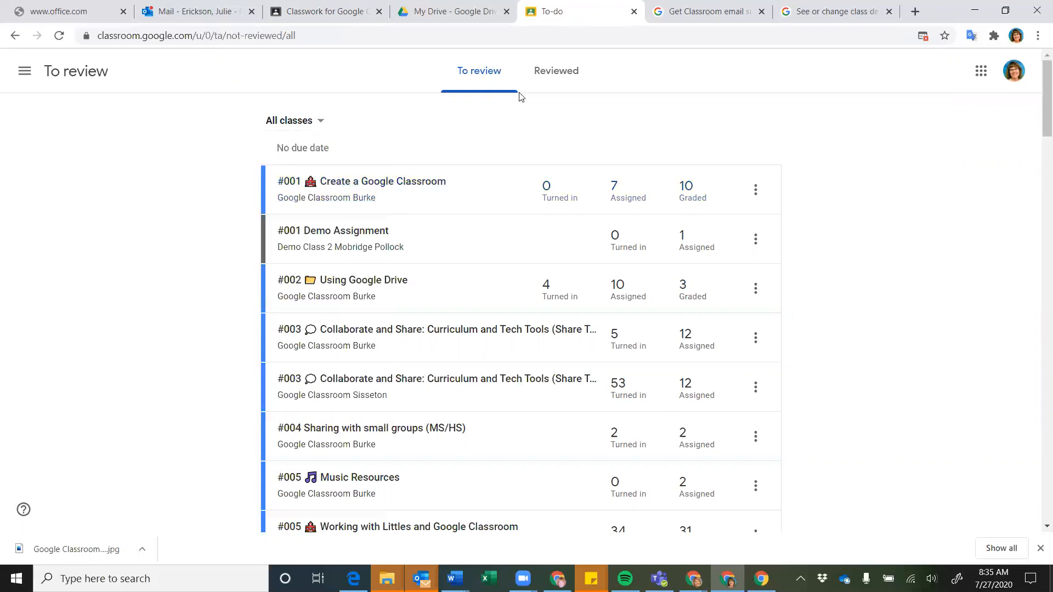
Reopen the main menu drawer and scroll down its class list
click(25, 74)
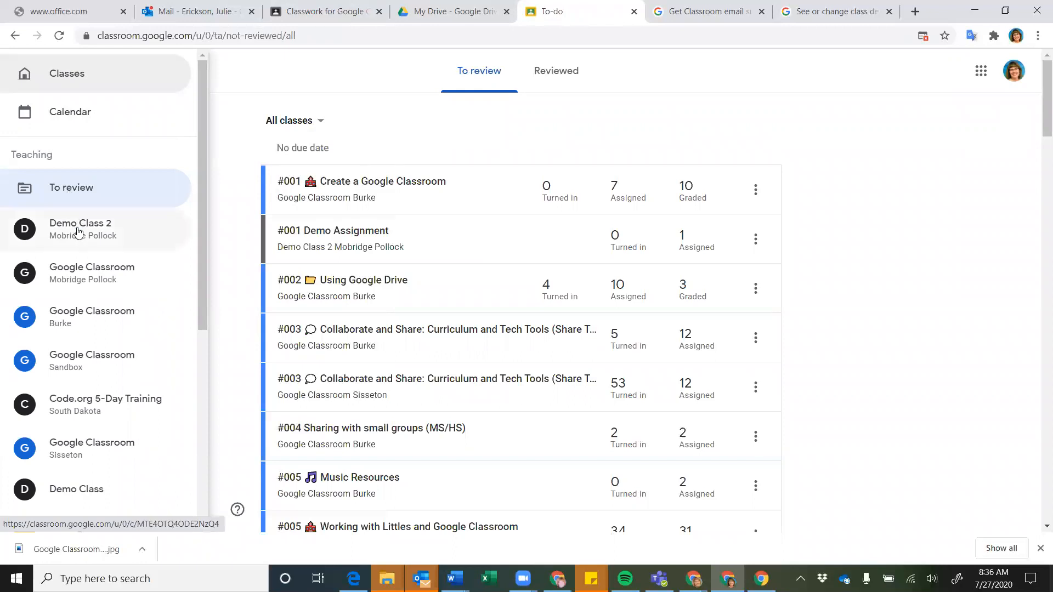
scroll(75, 273, down, 2)
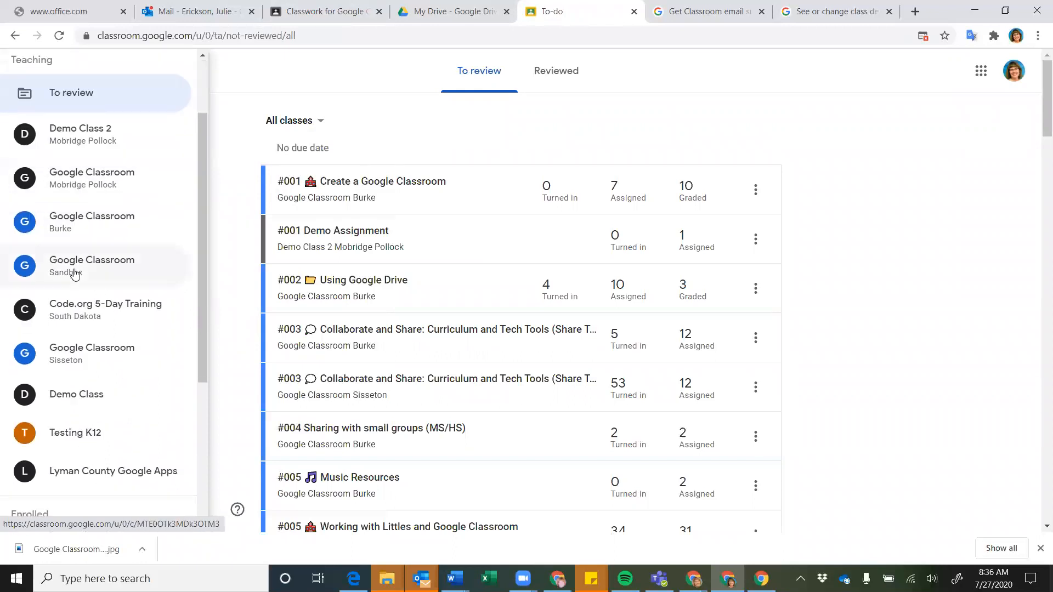
scroll(68, 347, down, 5)
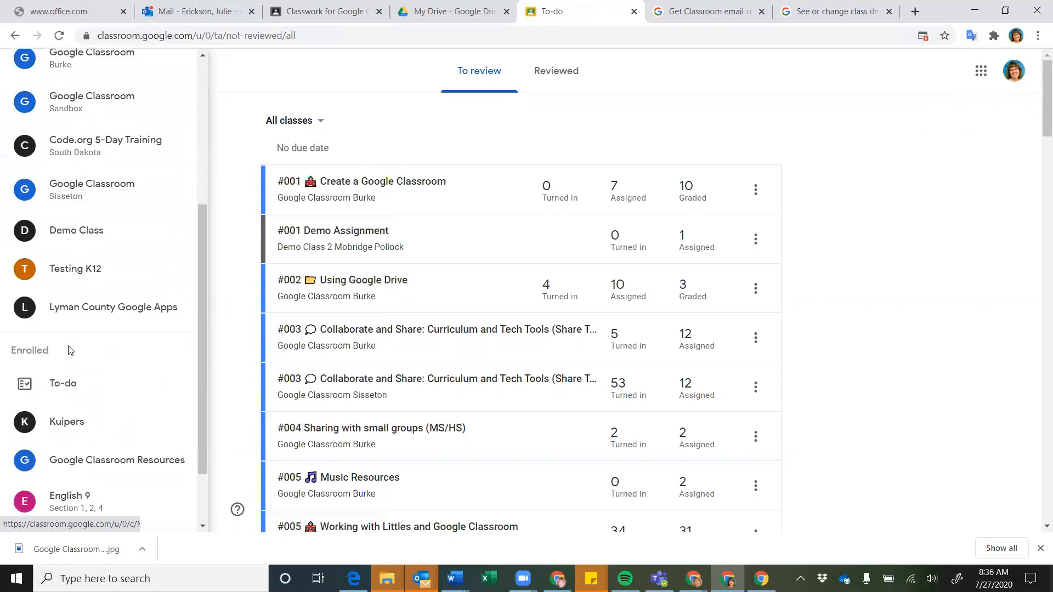
scroll(69, 350, down, 1)
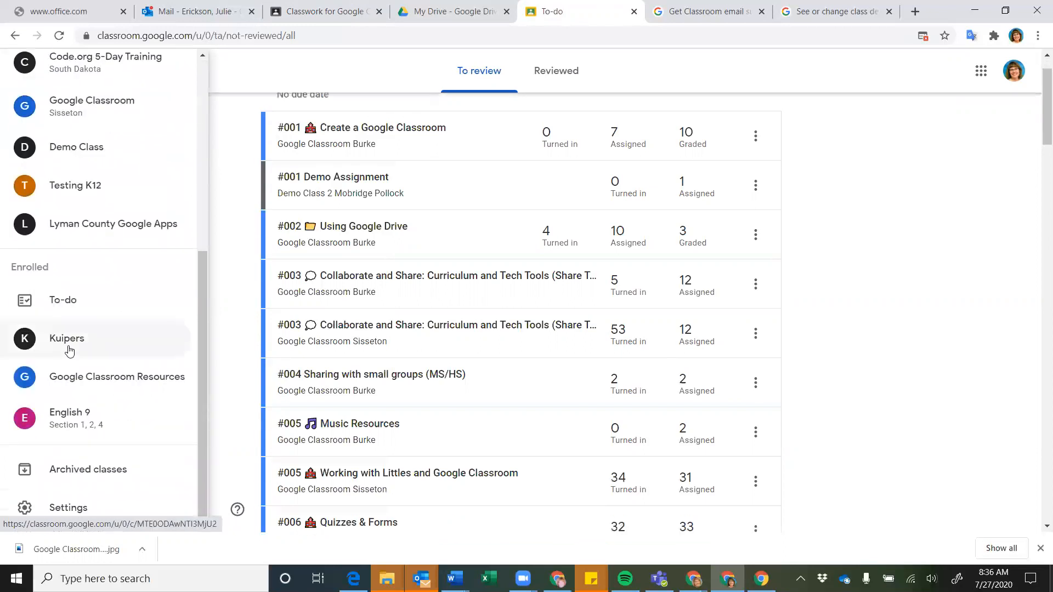
Show the student To-do list with the English 9 Poetry Options assignments and Poetry Terms
click(64, 306)
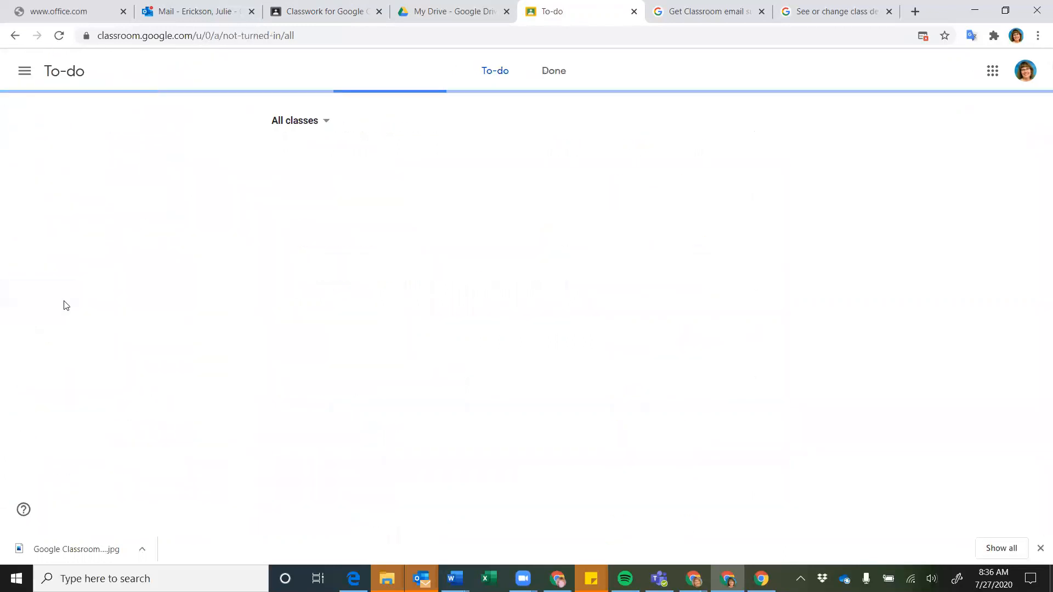
scroll(416, 326, down, 2)
scroll(417, 325, up, 2)
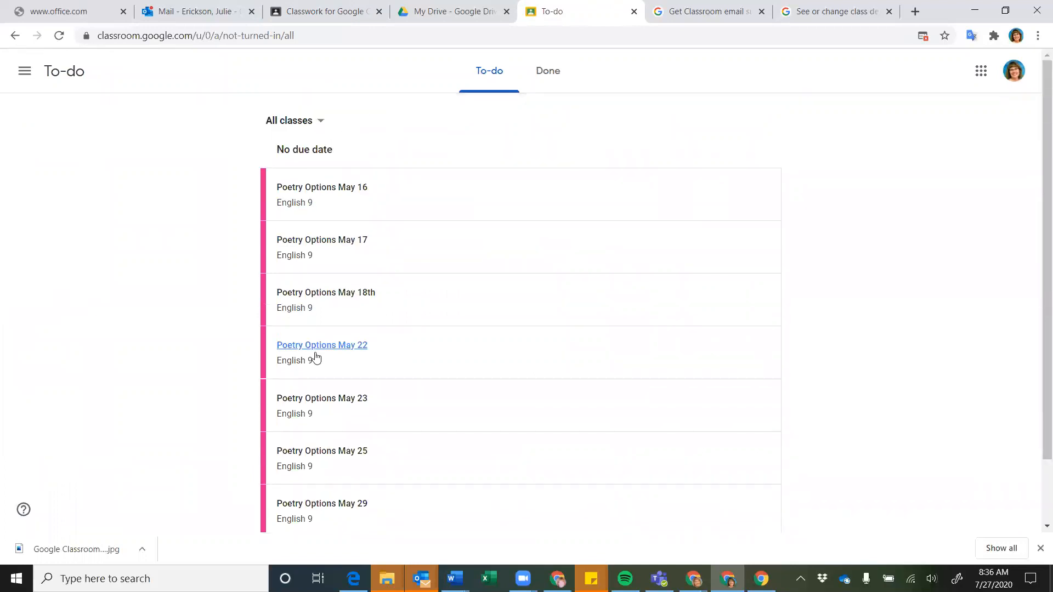
Reopen the main navigation drawer and scroll down through its class list
click(30, 74)
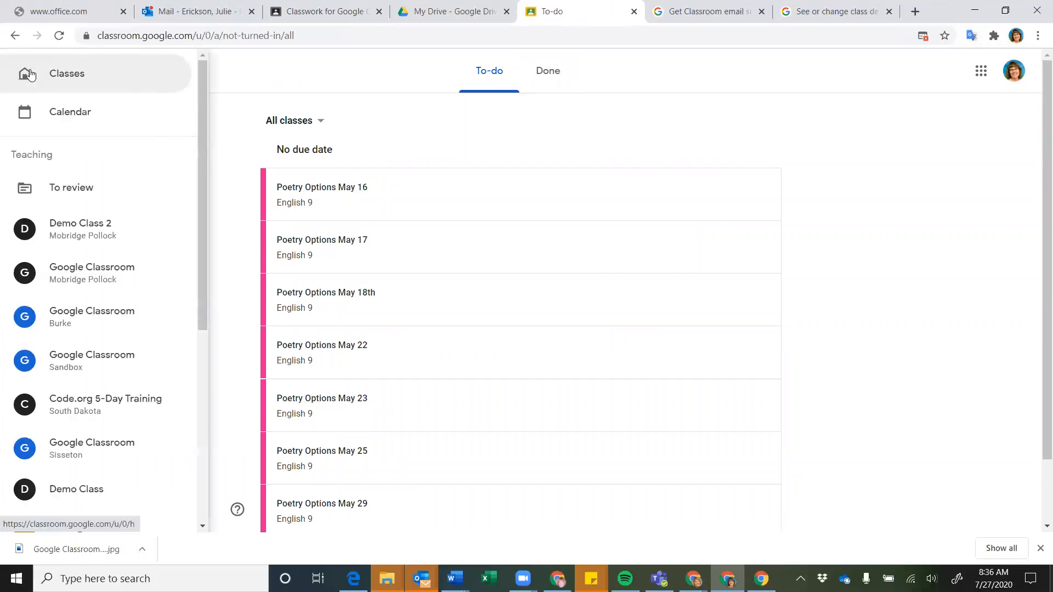
scroll(77, 299, down, 3)
scroll(79, 302, down, 4)
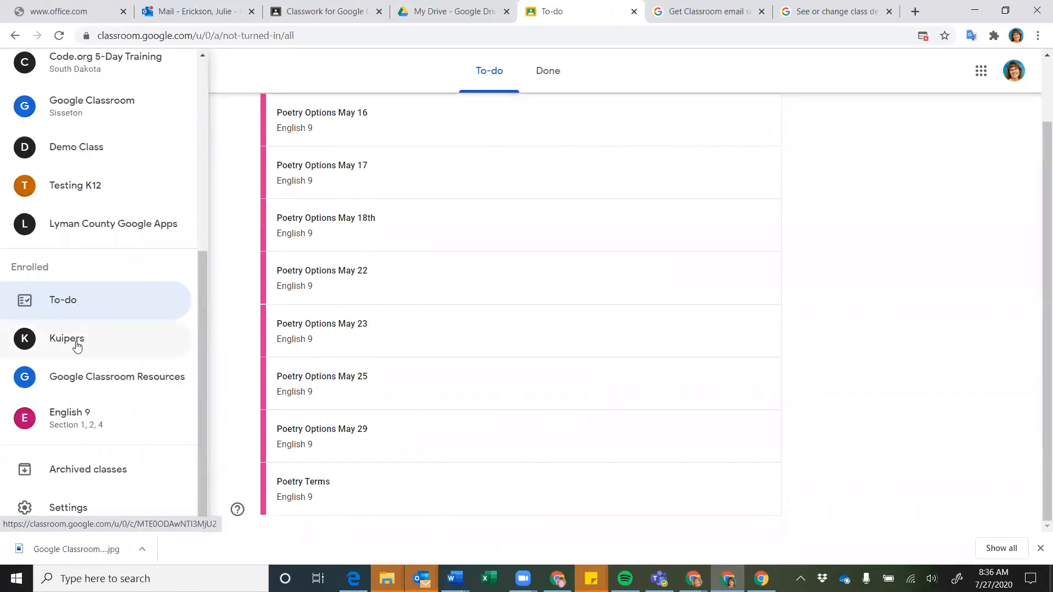
Go to Archived classes and show the move, copy and restore options for Algebra II 2017-2018
click(71, 475)
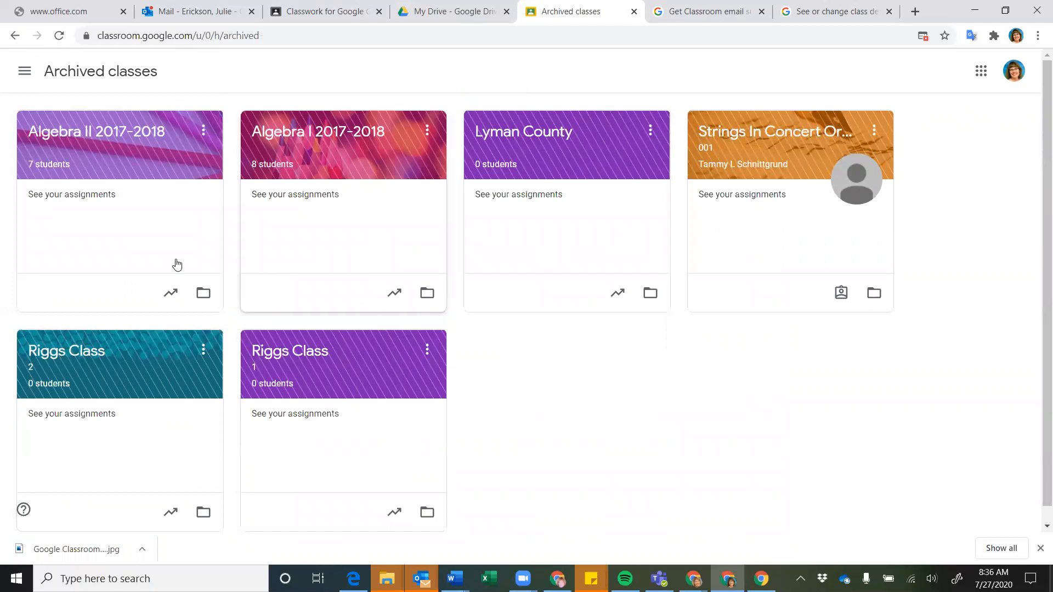
click(201, 131)
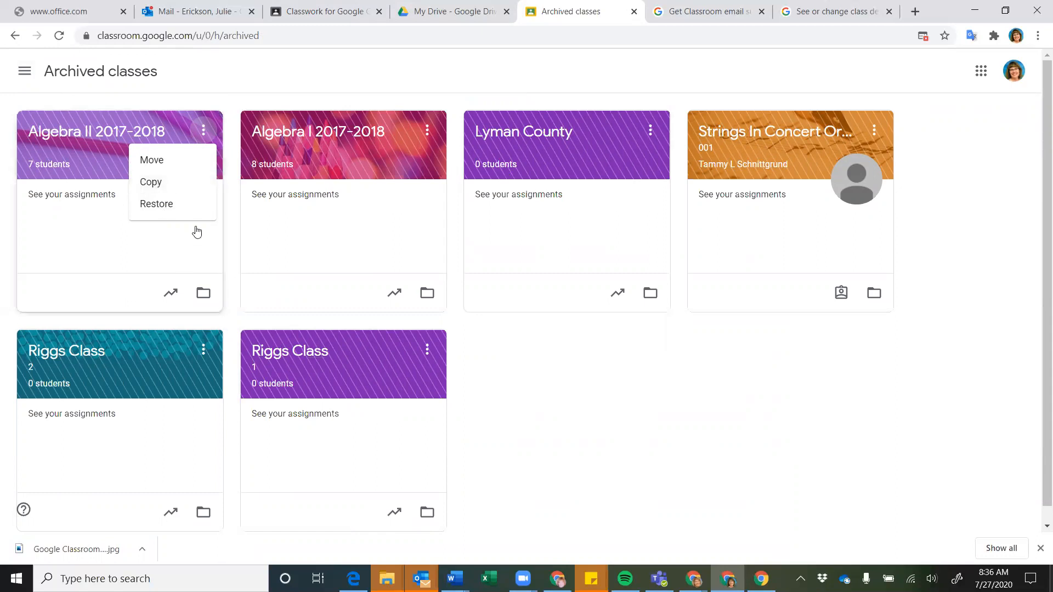
Close the Algebra II 2017-2018 options menu and open the main navigation drawer
click(214, 90)
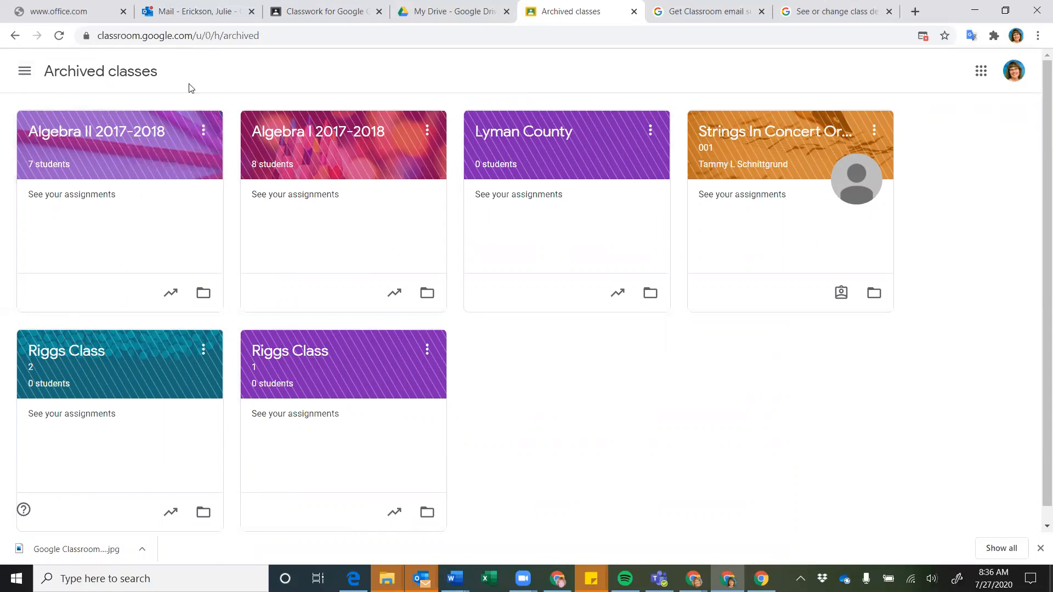
click(25, 71)
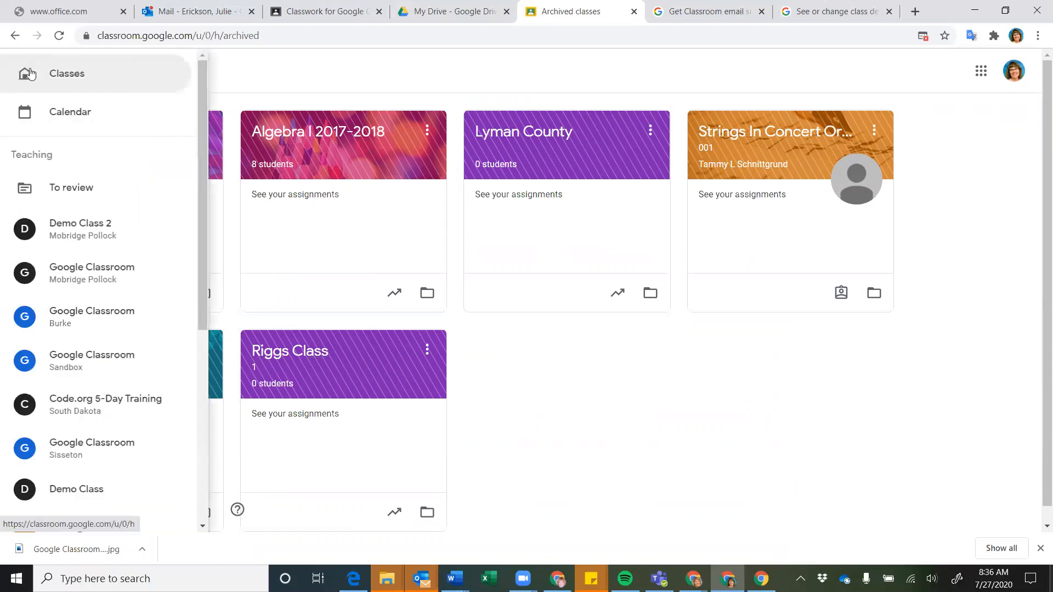
Open the Burke class's Classwork page and scroll through its Day 3 and Day 2 topics
click(65, 322)
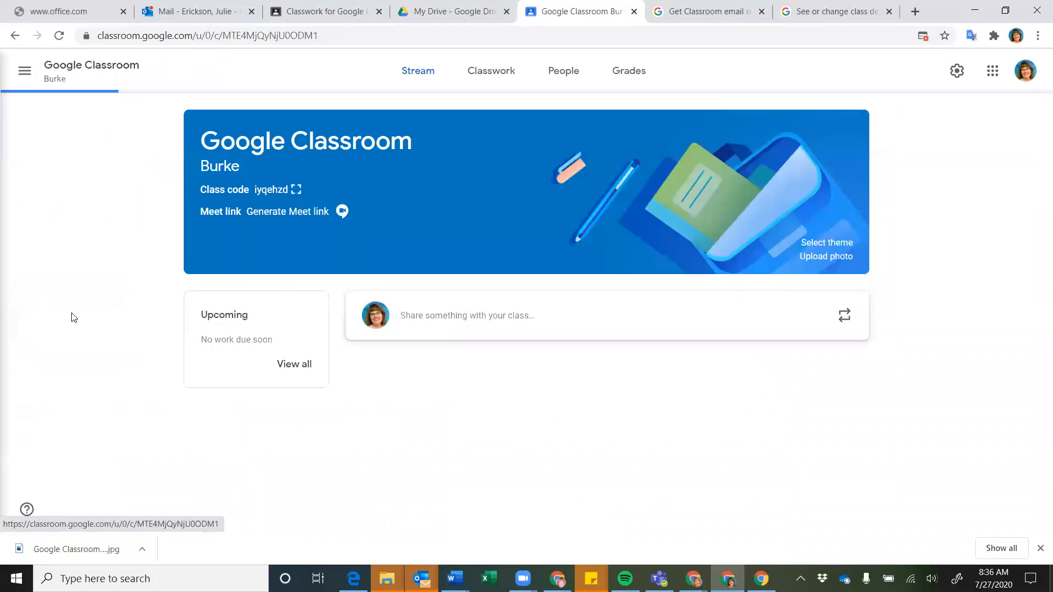
click(482, 86)
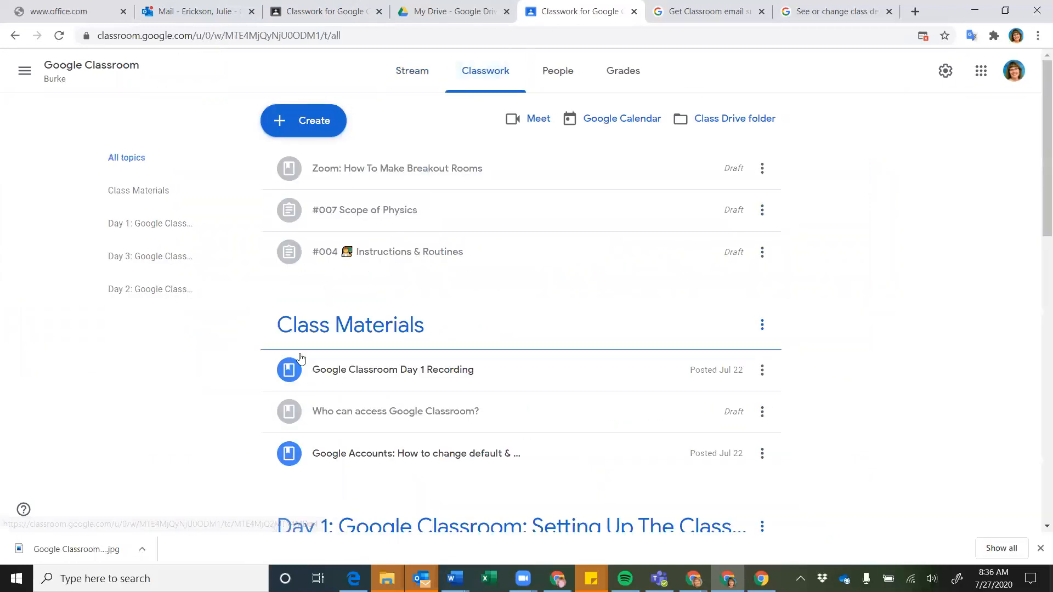
scroll(425, 258, down, 1)
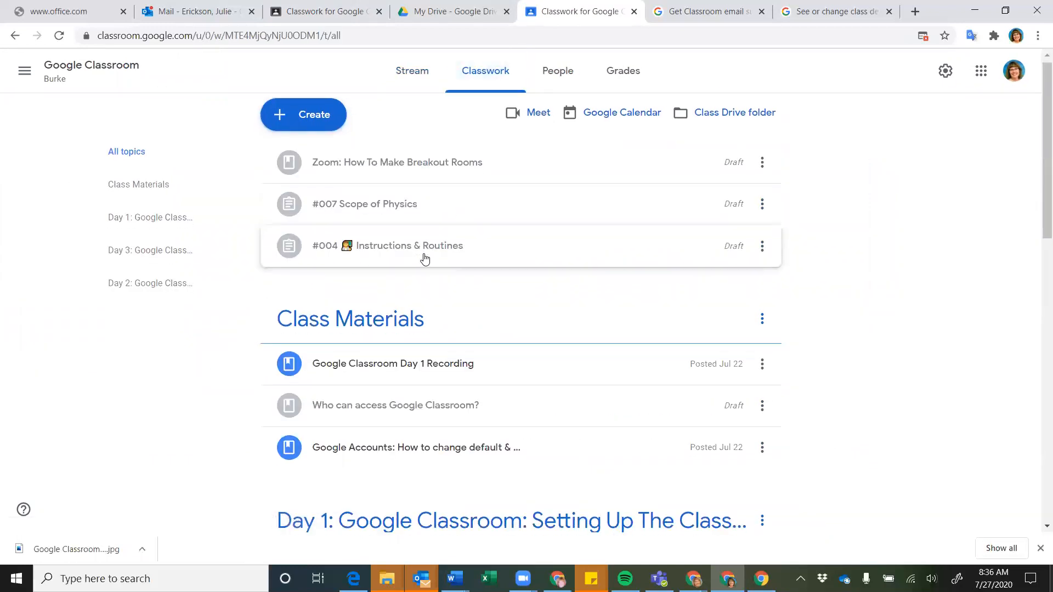
scroll(425, 258, down, 10)
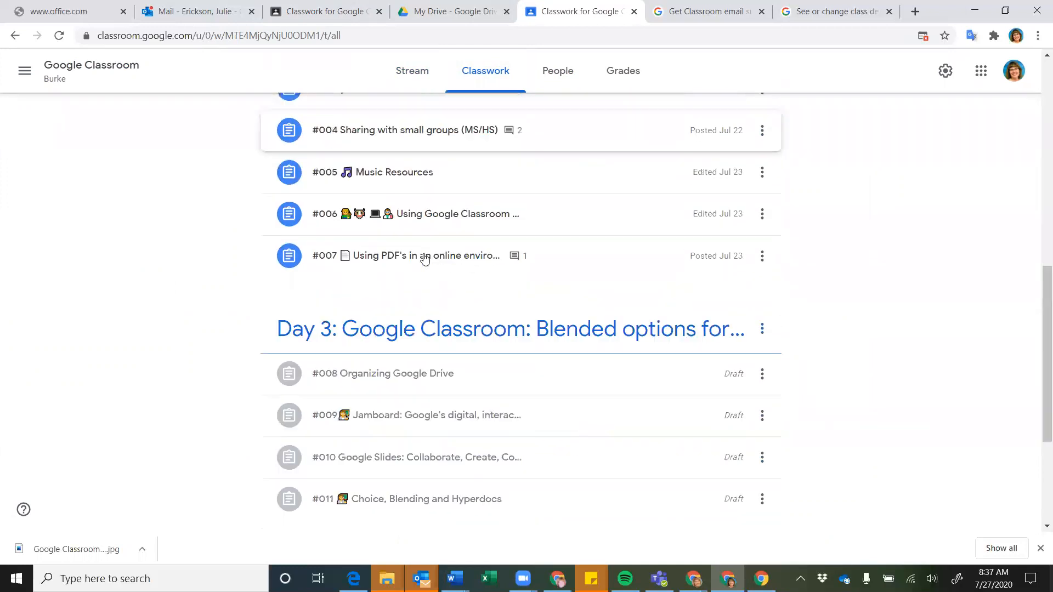
scroll(425, 259, down, 4)
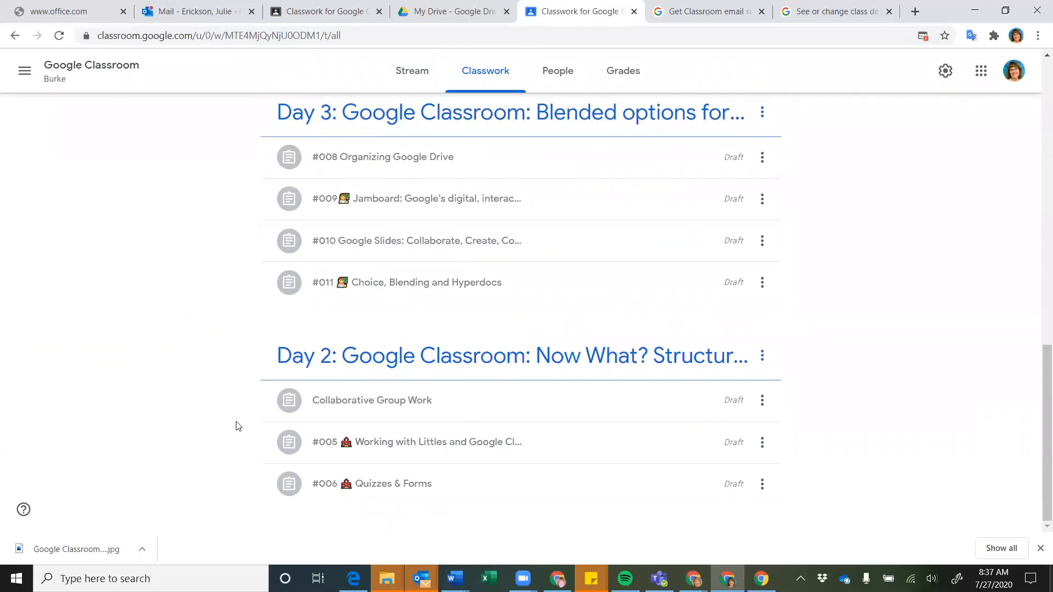
scroll(237, 423, up, 12)
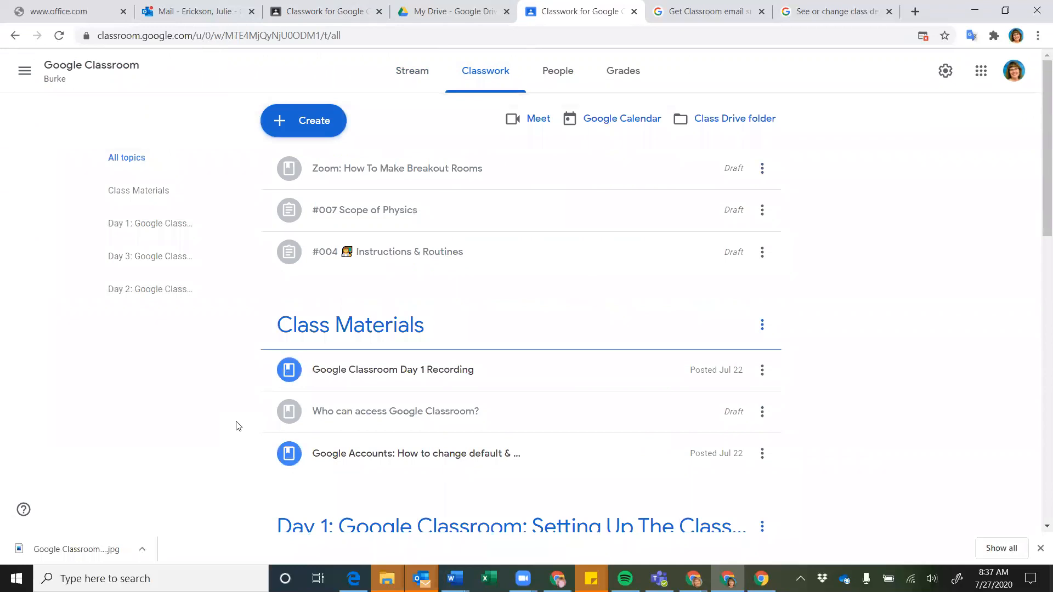
scroll(237, 426, down, 13)
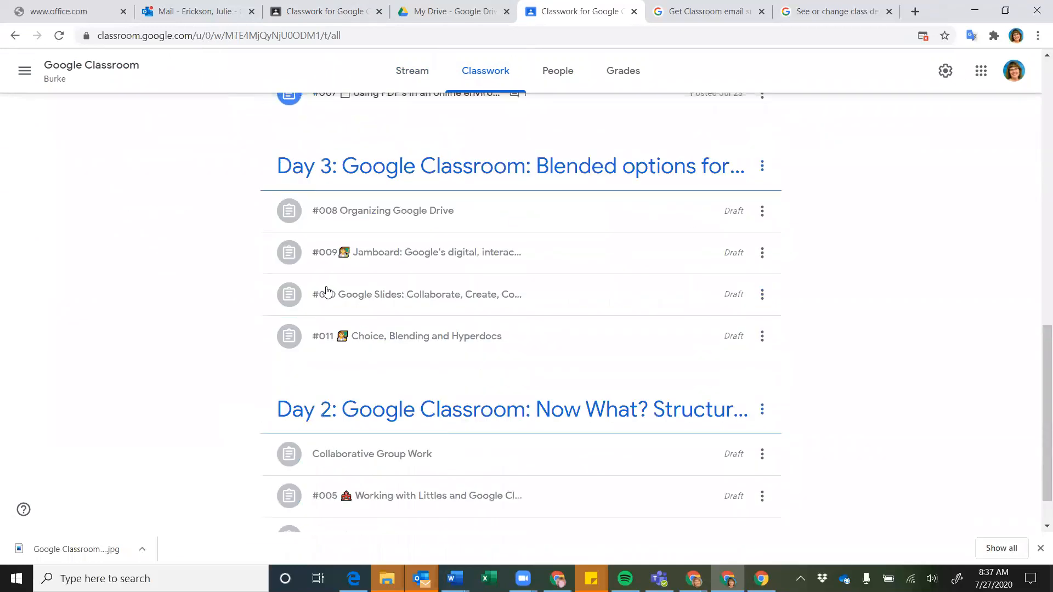
Look at the #008 draft's actions menu, dismiss it, and return to the top
click(762, 212)
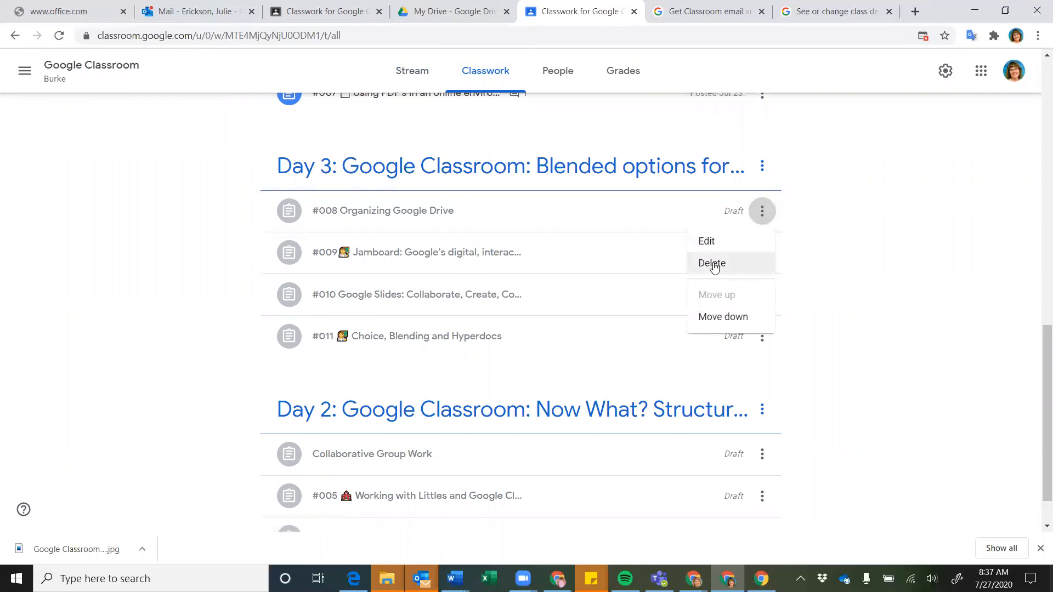
click(141, 250)
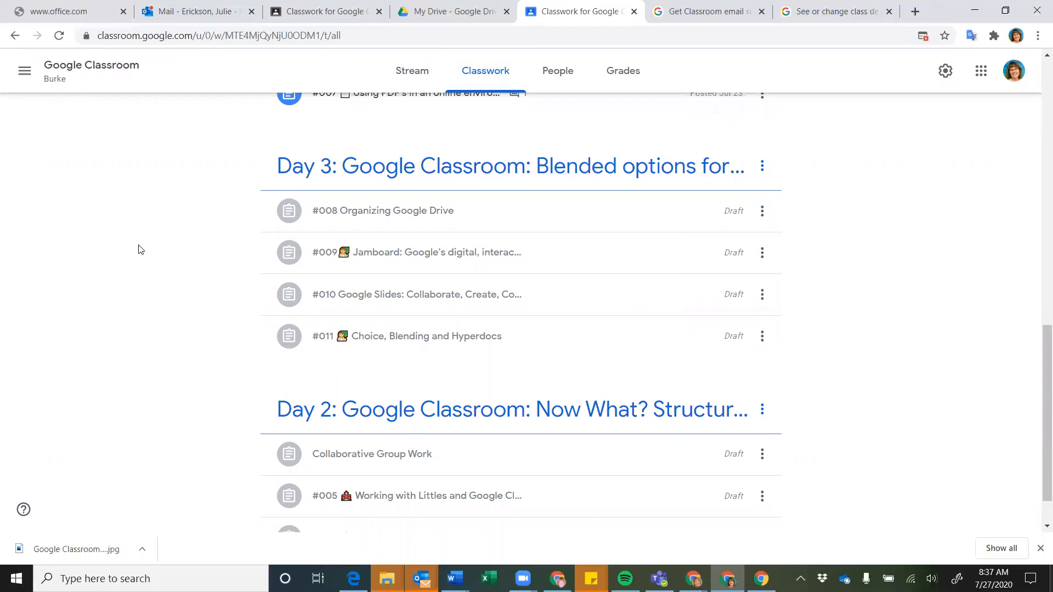
scroll(141, 250, up, 15)
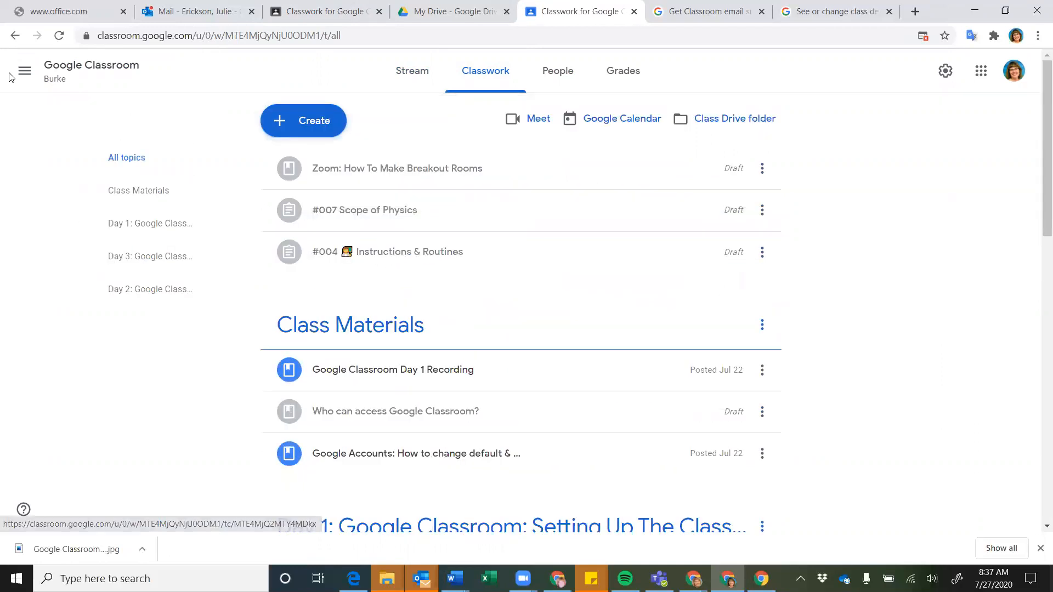
Open Classroom Settings from the bottom of the navigation drawer
click(26, 71)
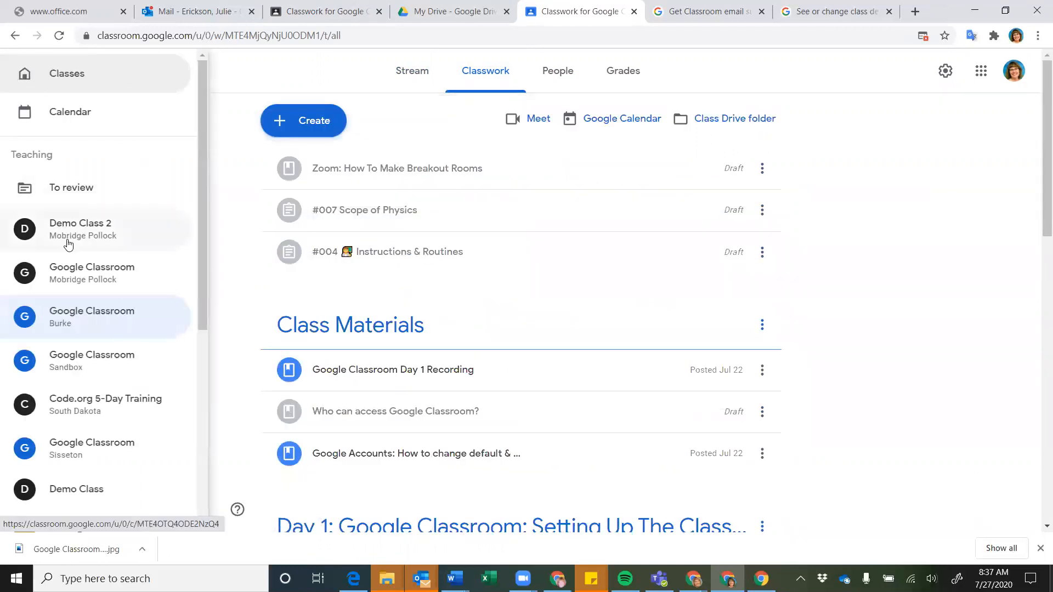
scroll(81, 330, down, 2)
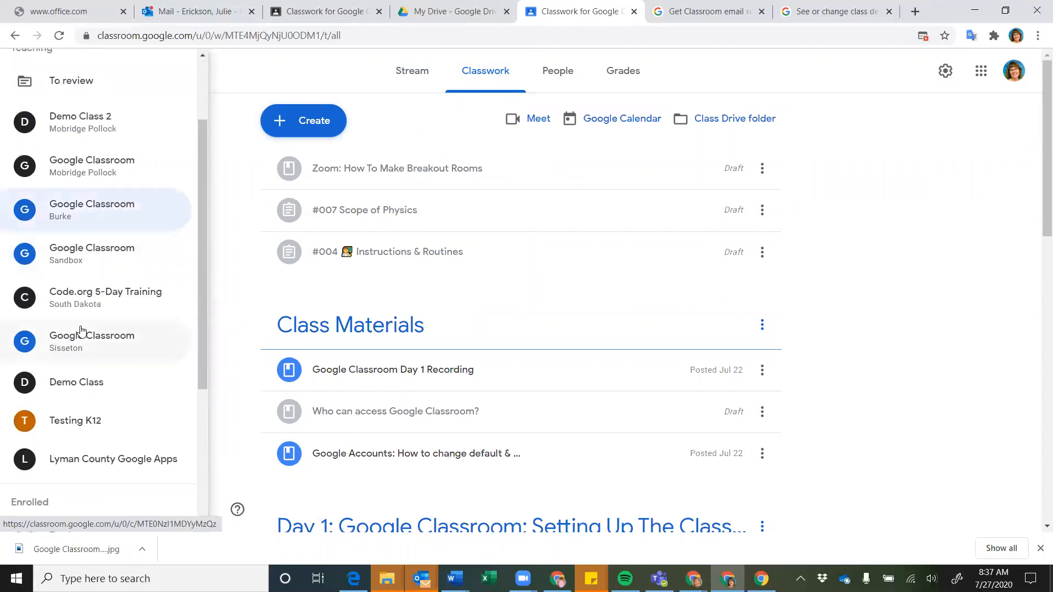
scroll(69, 313, down, 2)
scroll(65, 309, down, 4)
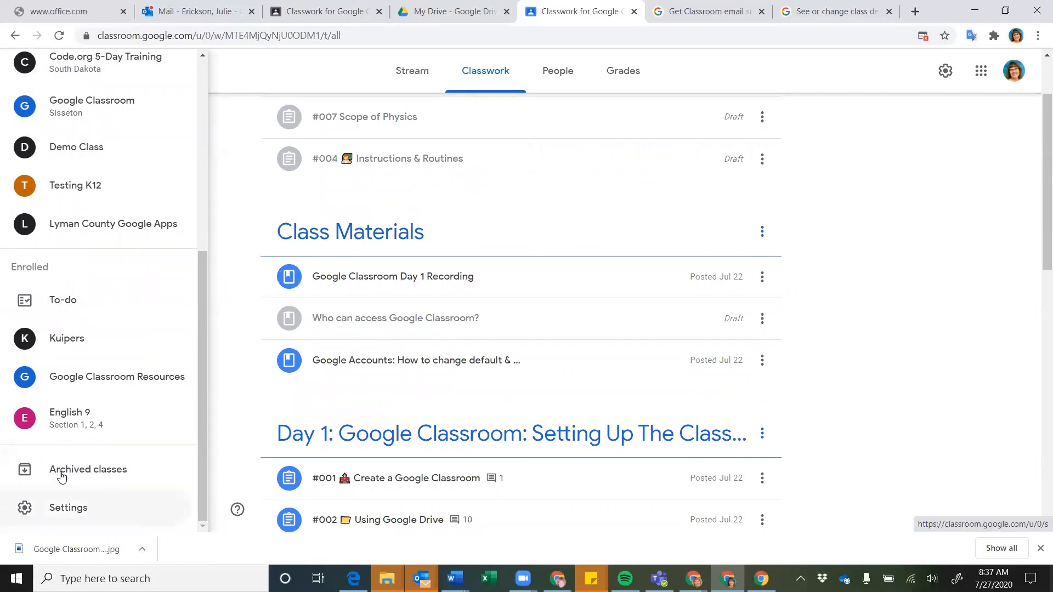
click(61, 478)
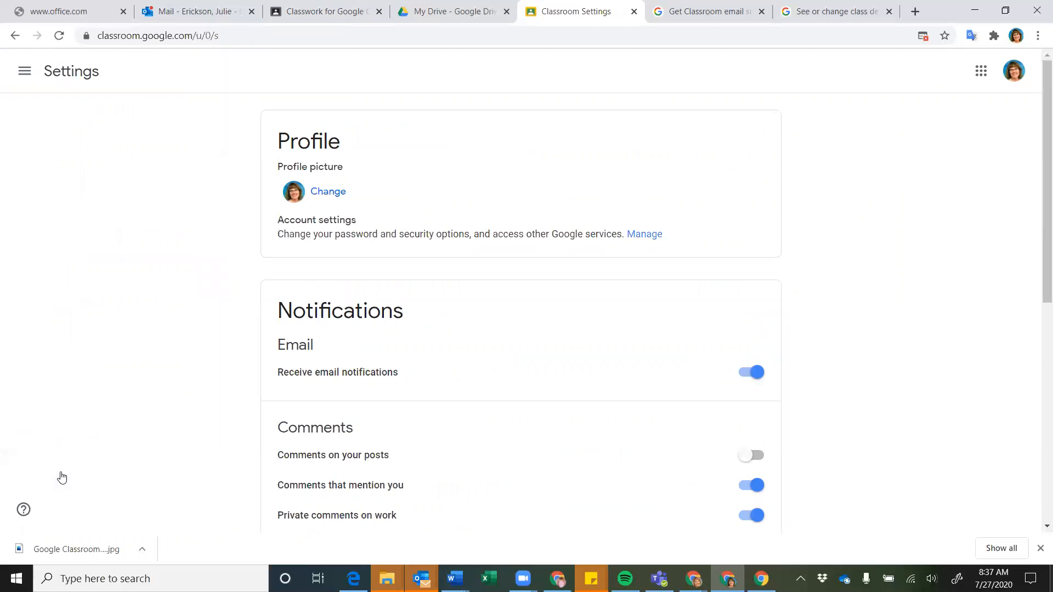
scroll(404, 289, down, 1)
scroll(402, 286, up, 1)
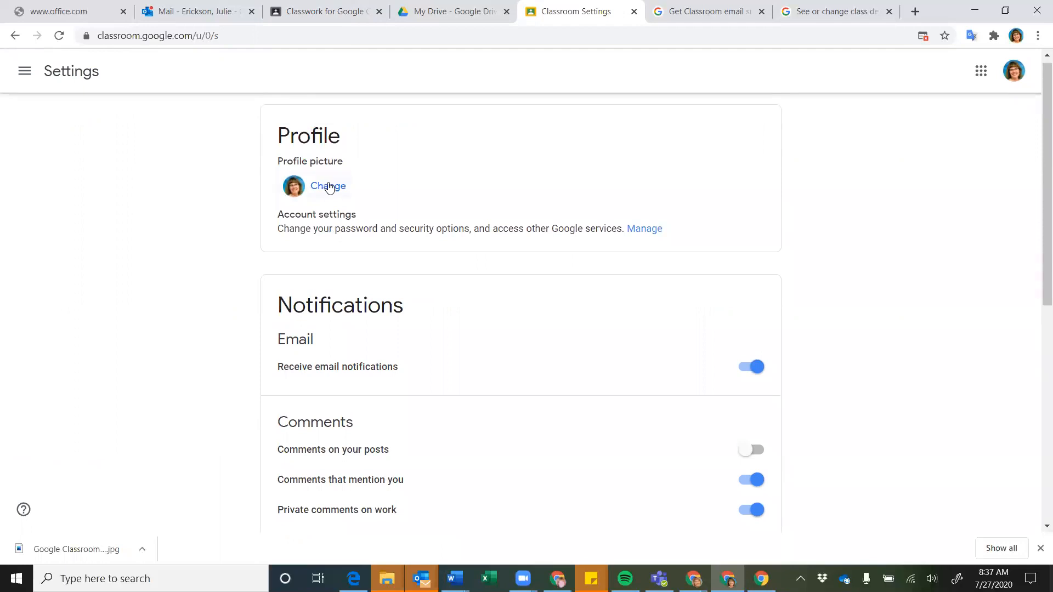
click(328, 187)
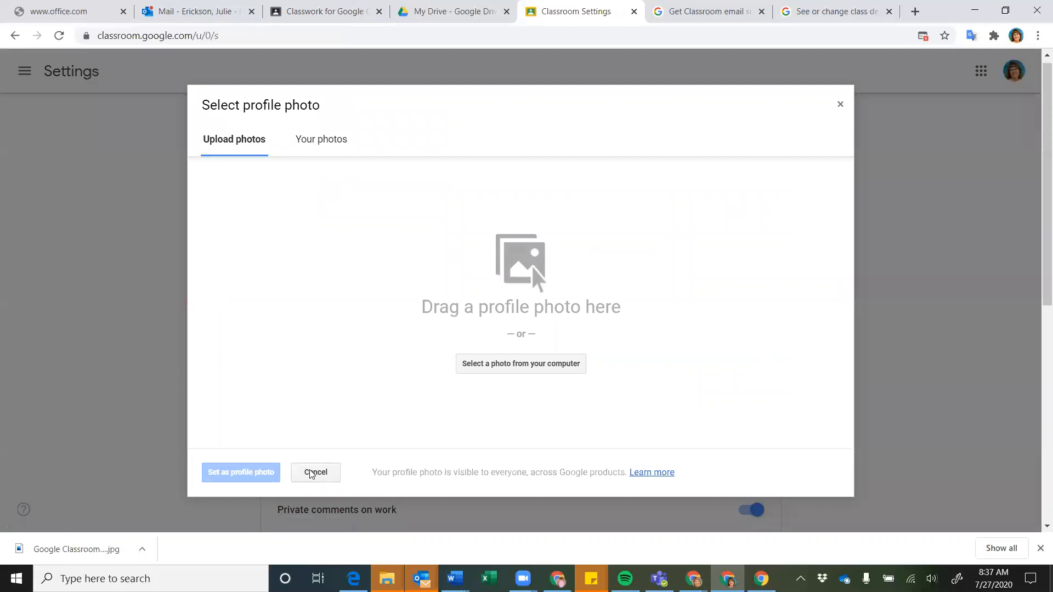
click(316, 473)
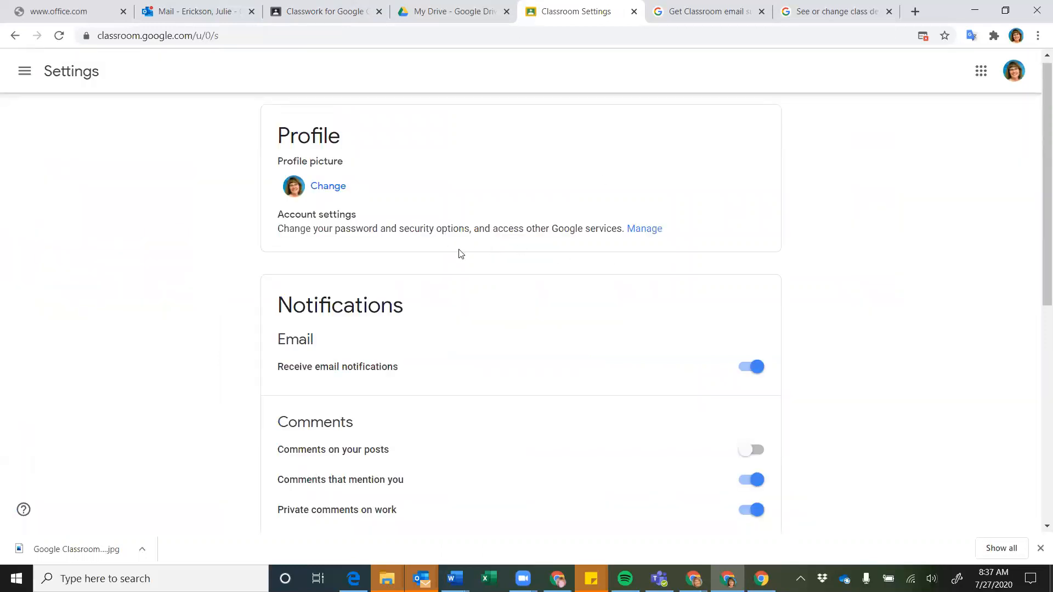
Turn off 'Comments that mention you' notifications and review the remaining notification settings
scroll(610, 261, down, 2)
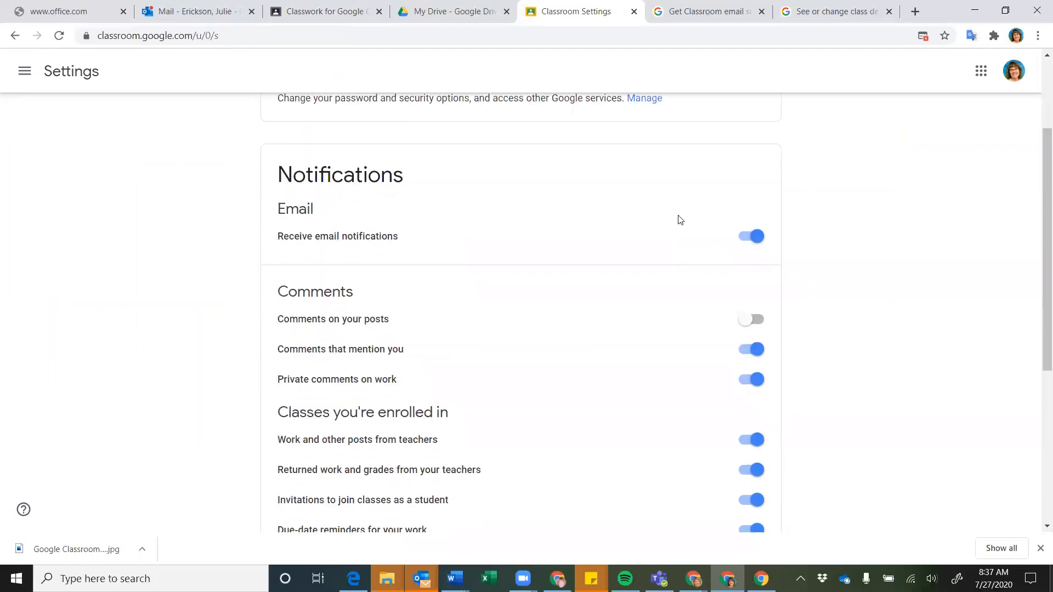
scroll(450, 251, down, 1)
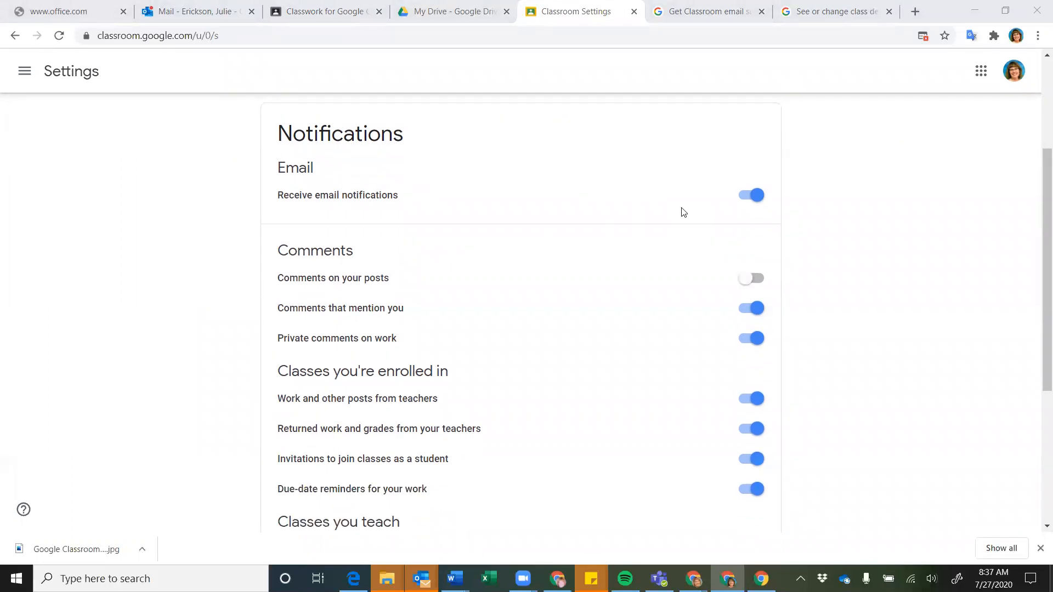
scroll(586, 188, down, 1)
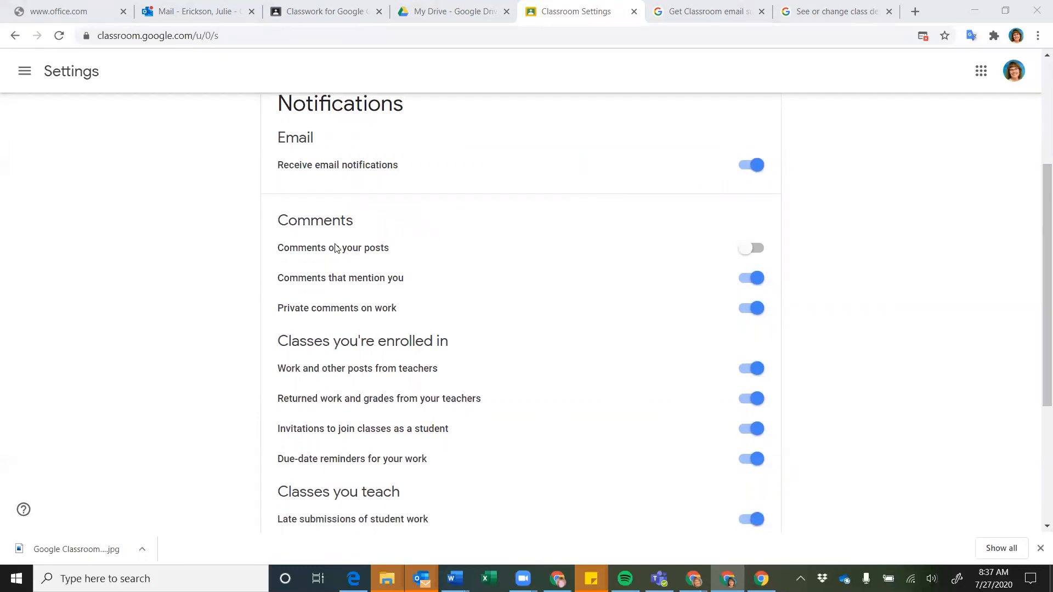
scroll(499, 277, down, 2)
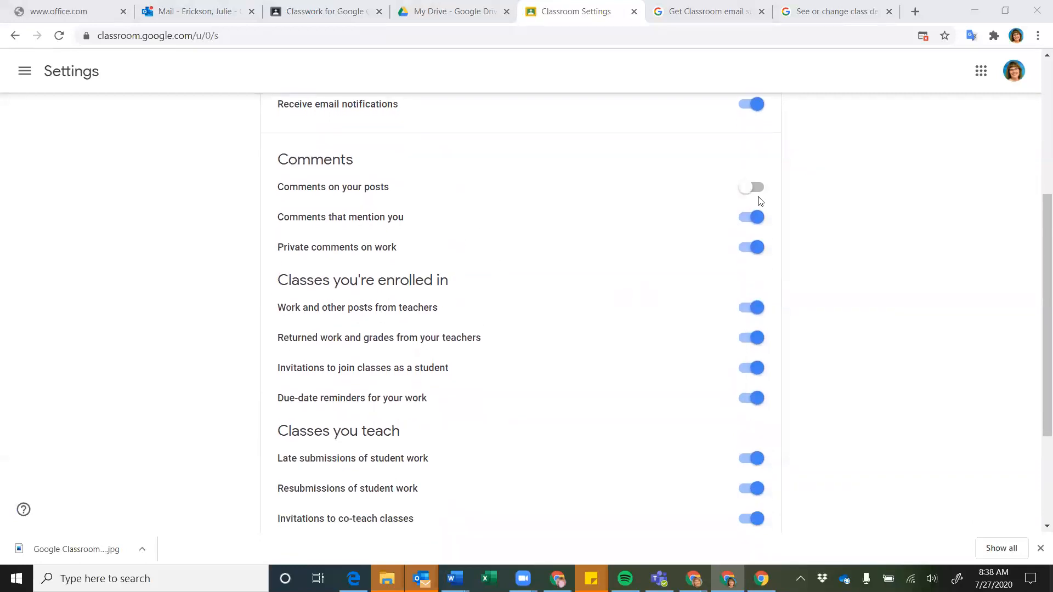
click(743, 217)
scroll(562, 201, down, 1)
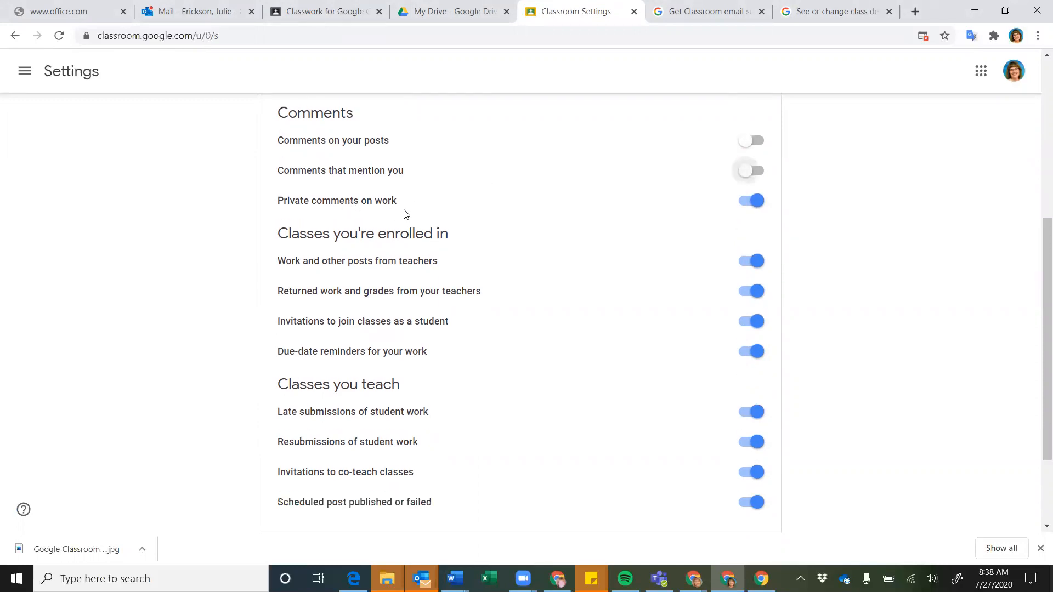
scroll(407, 214, down, 1)
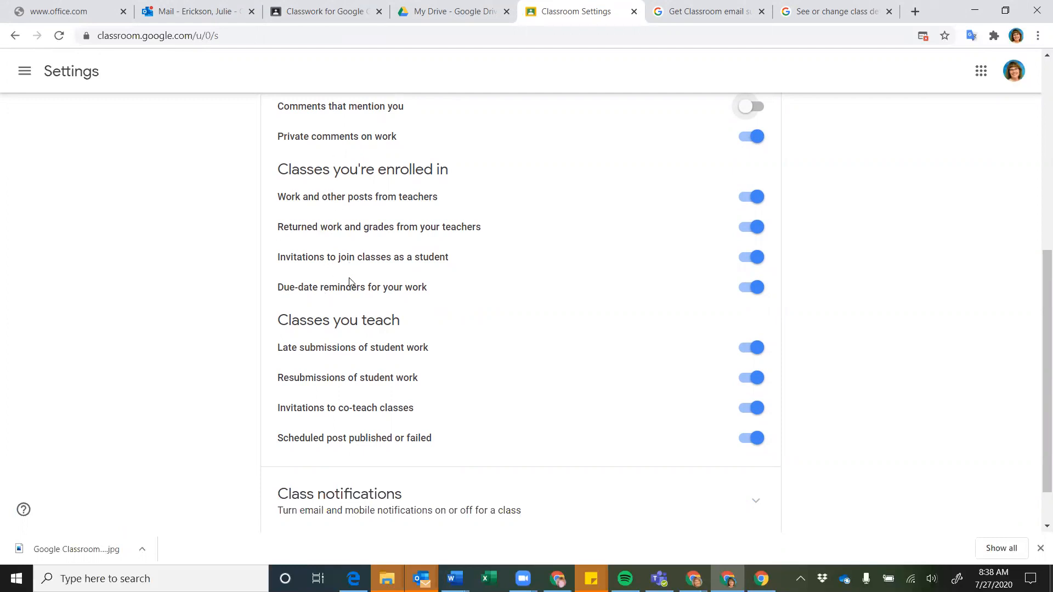
scroll(347, 285, down, 2)
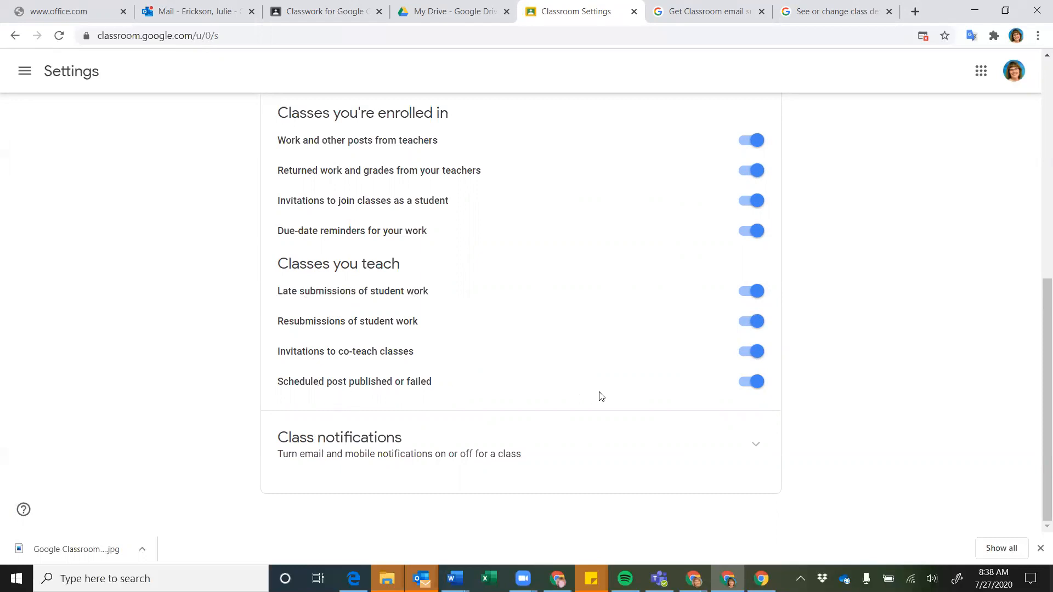
click(758, 445)
scroll(594, 428, down, 3)
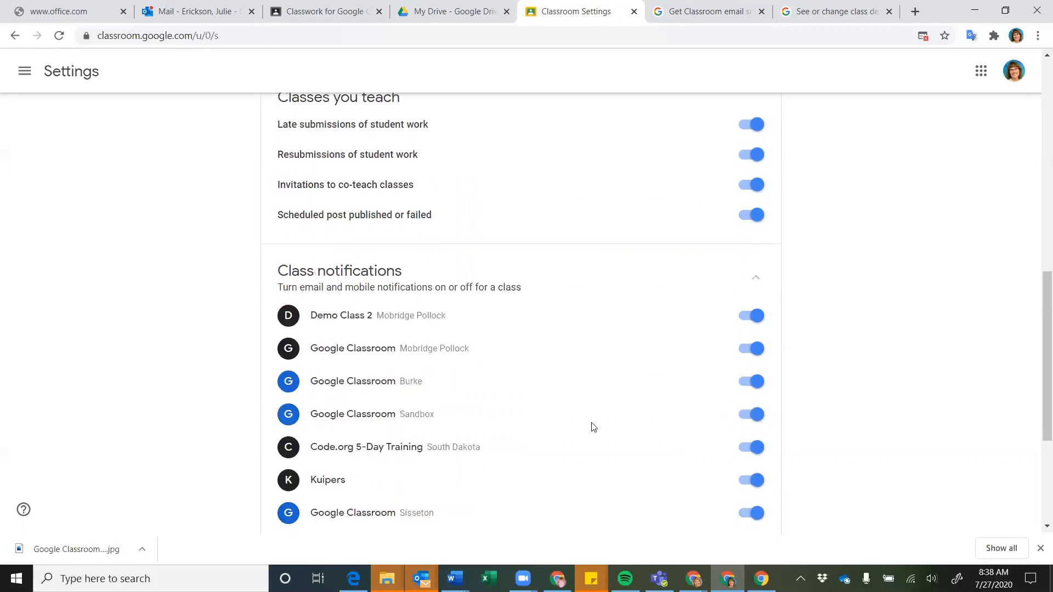
scroll(593, 427, down, 3)
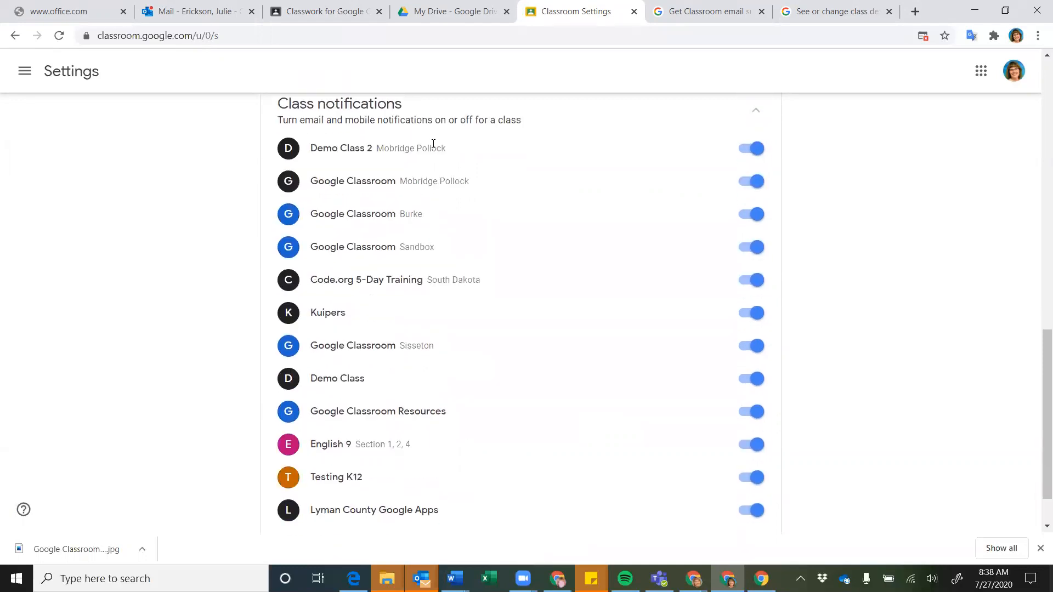
scroll(441, 472, down, 1)
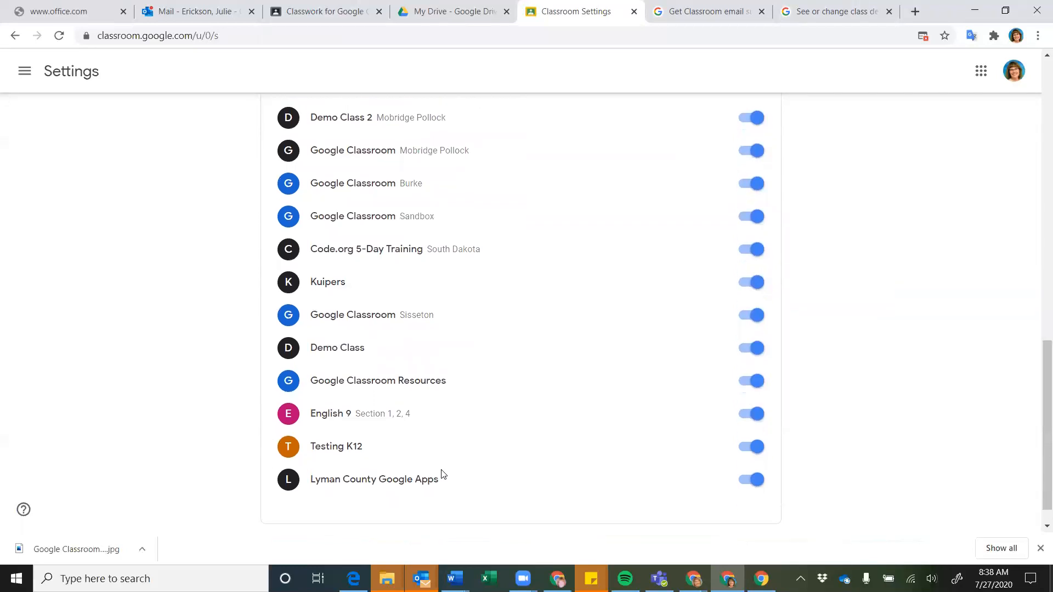
scroll(442, 472, down, 1)
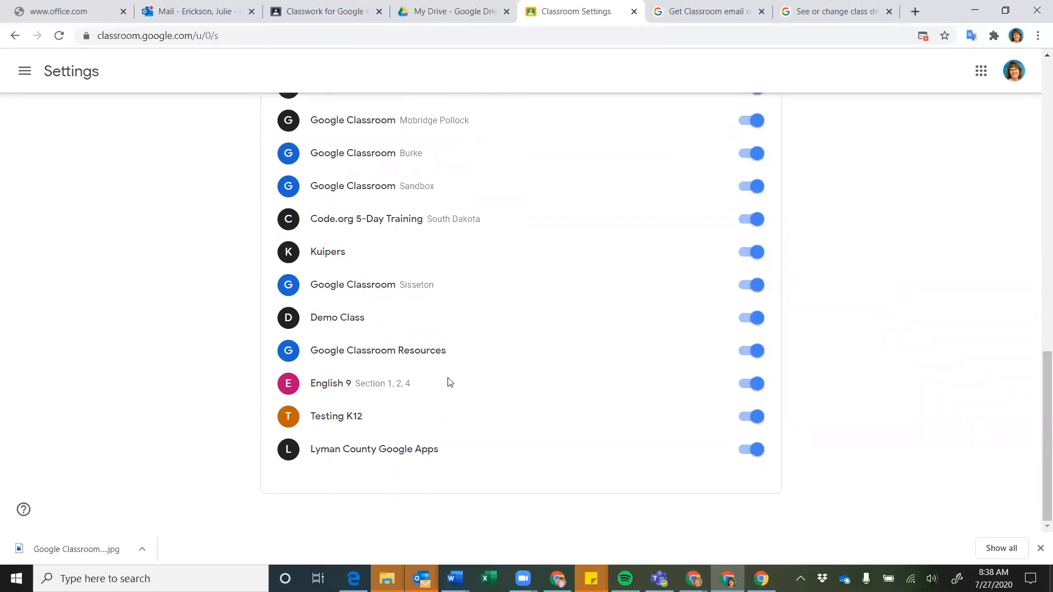
scroll(449, 382, up, 1)
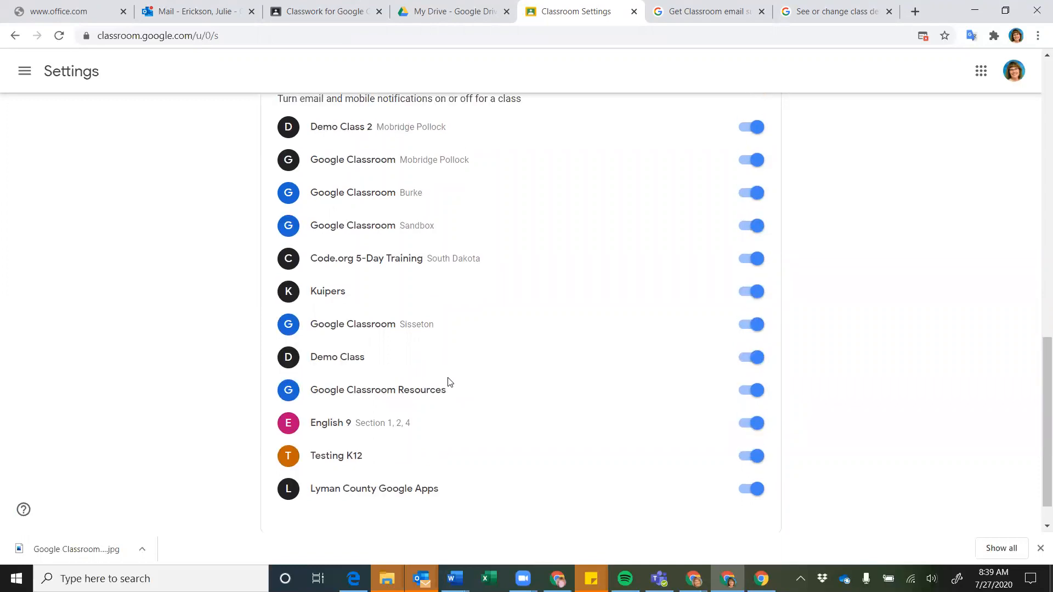
scroll(449, 382, down, 1)
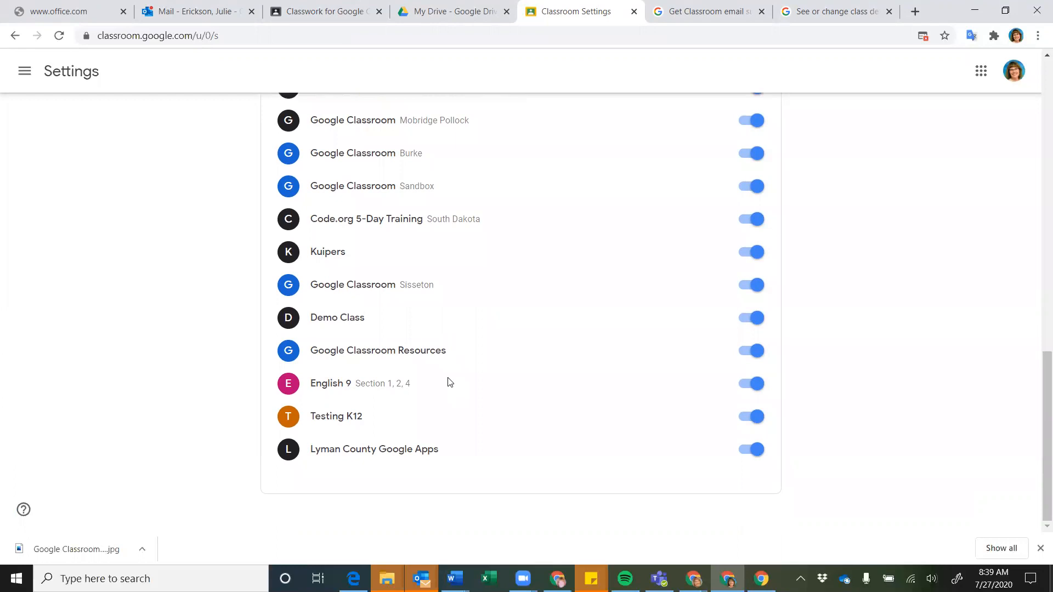
scroll(449, 382, up, 5)
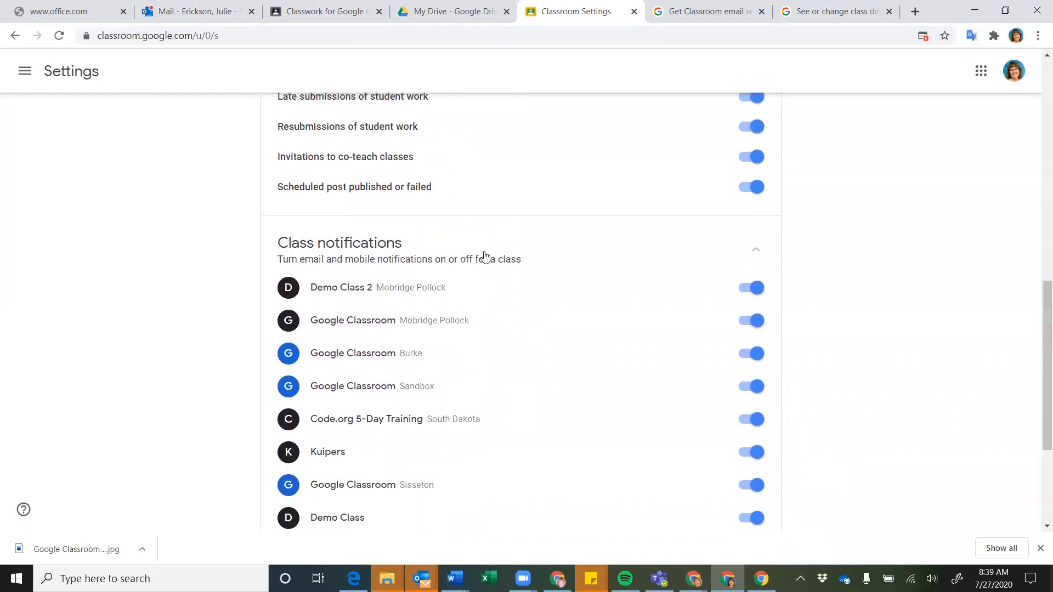
scroll(485, 261, up, 3)
scroll(485, 261, up, 12)
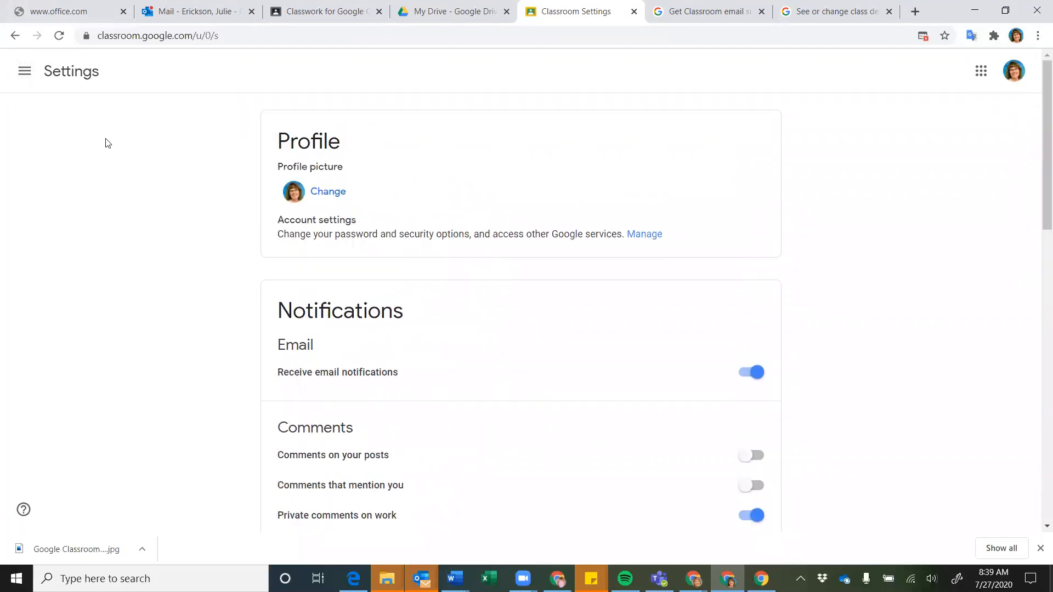
scroll(412, 249, down, 7)
scroll(411, 247, down, 7)
scroll(411, 244, up, 7)
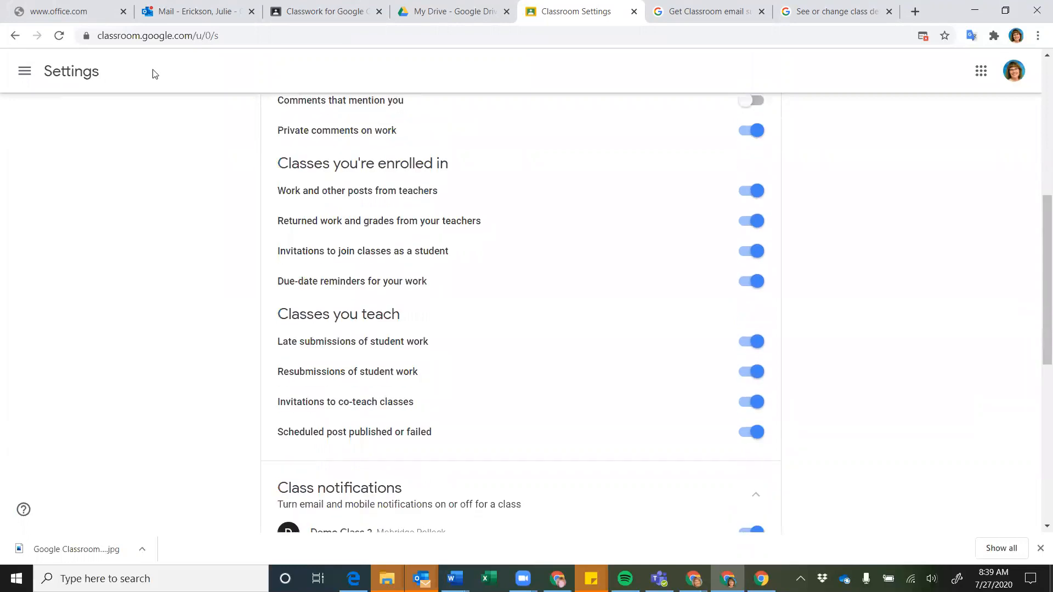
click(28, 73)
Archive Demo Class 2 from the Classes home page, then return to the Mobridge Pollock Classwork tab
scroll(48, 368, down, 10)
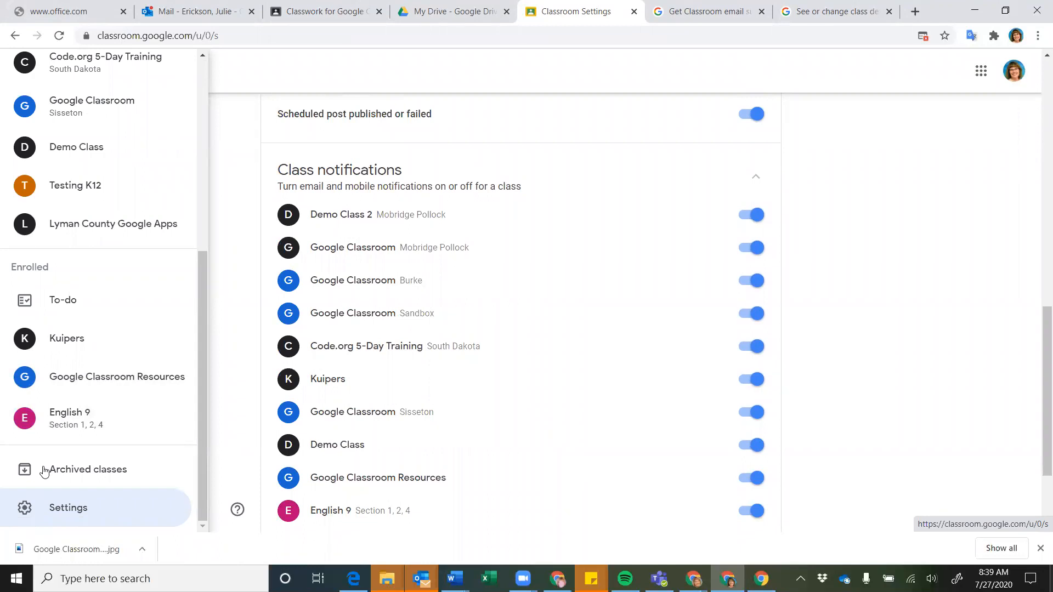
scroll(44, 472, up, 10)
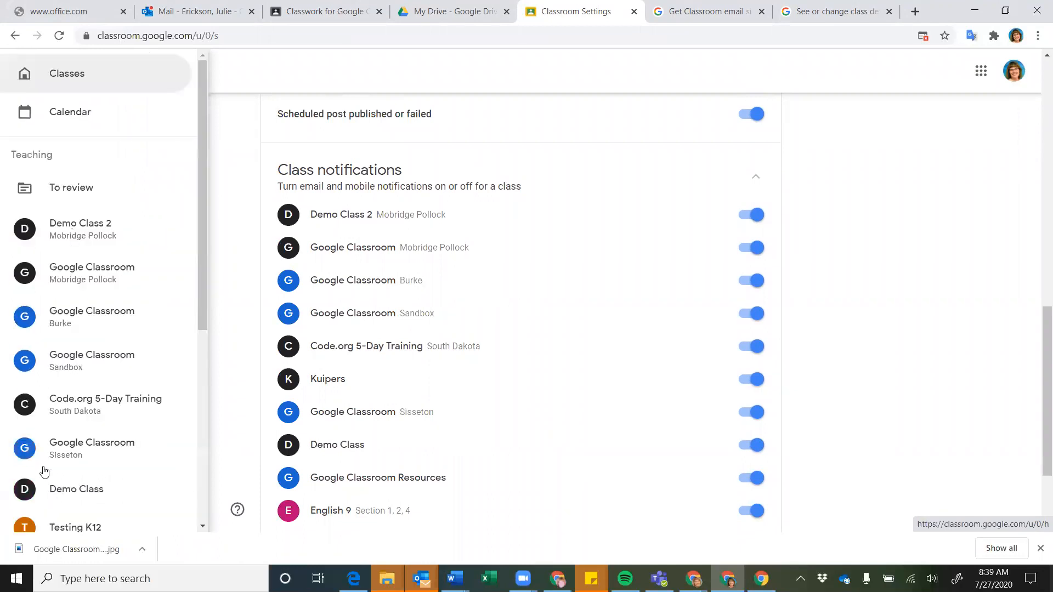
click(68, 76)
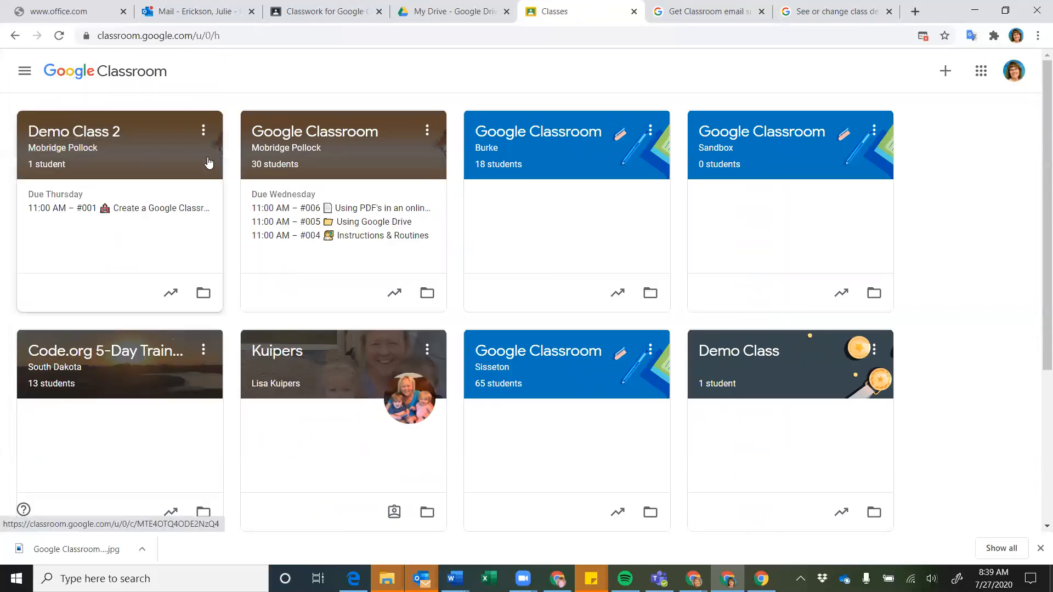
click(204, 132)
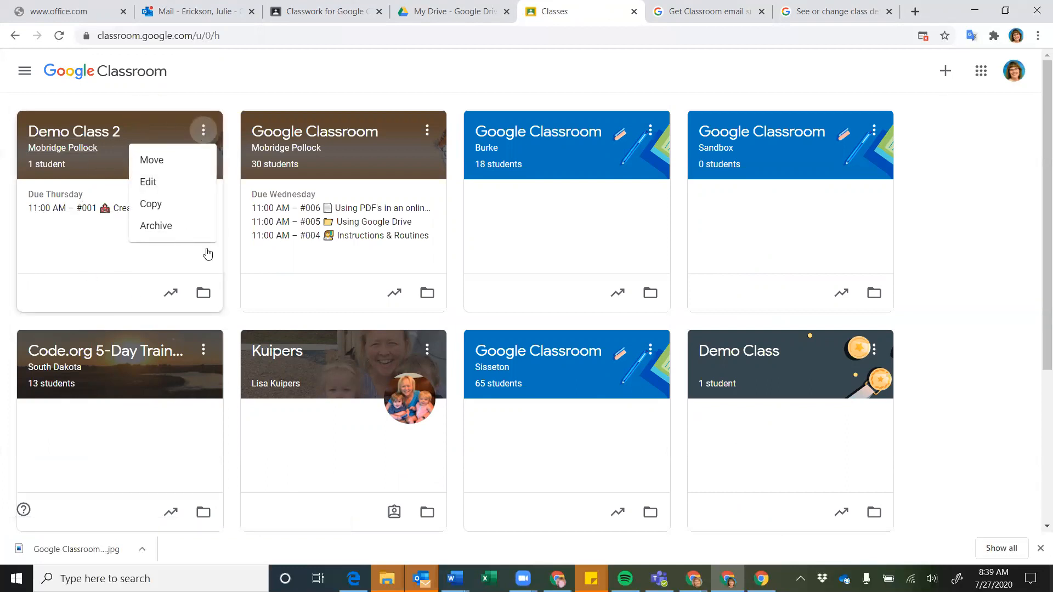
click(155, 233)
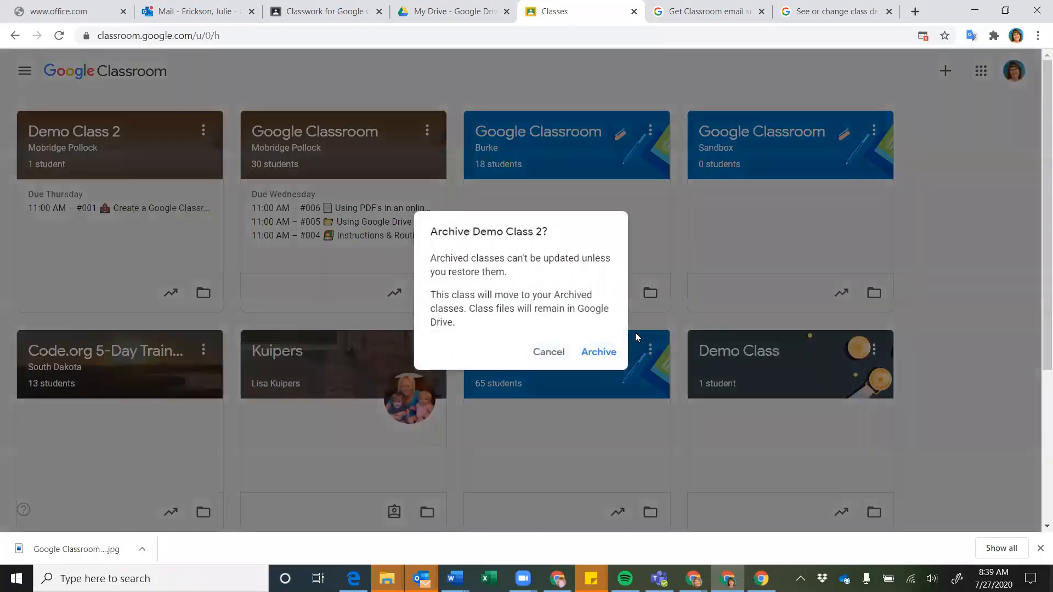
click(596, 358)
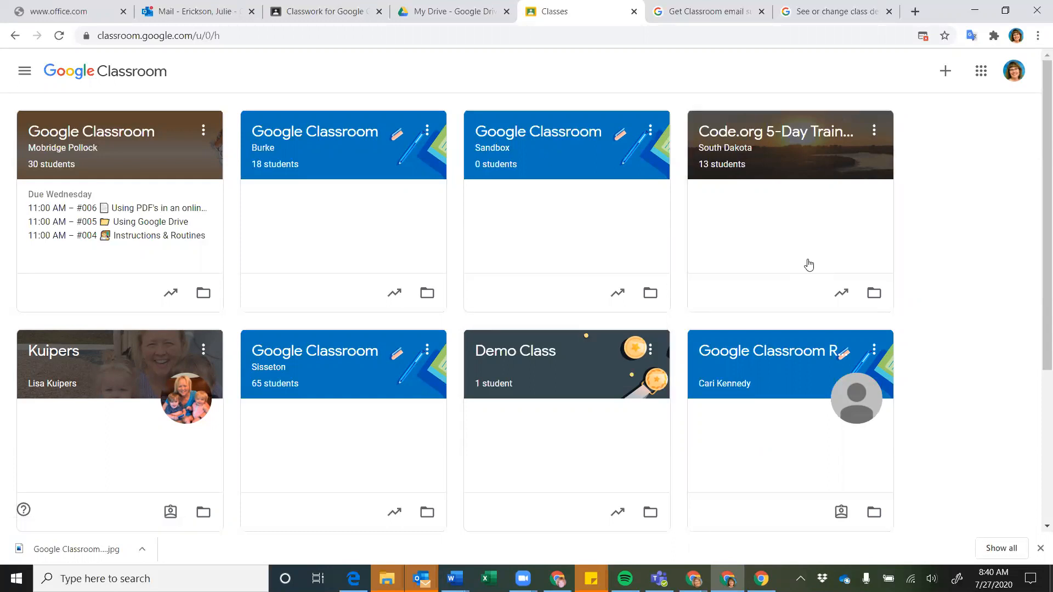
click(326, 12)
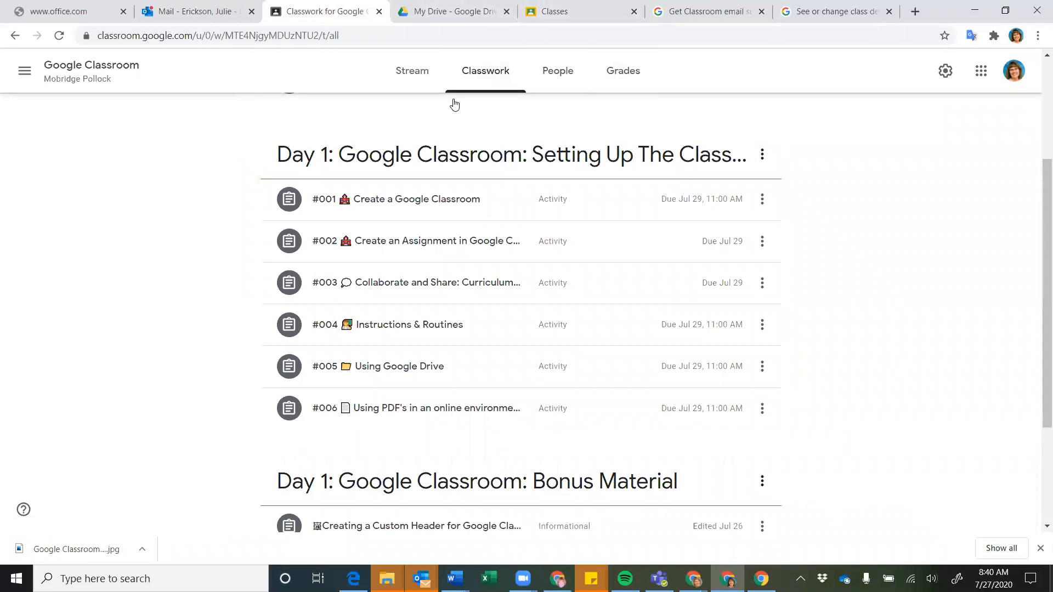
Open the Mobridge Pollock class calendar from the Classwork page's Google Calendar link
click(483, 71)
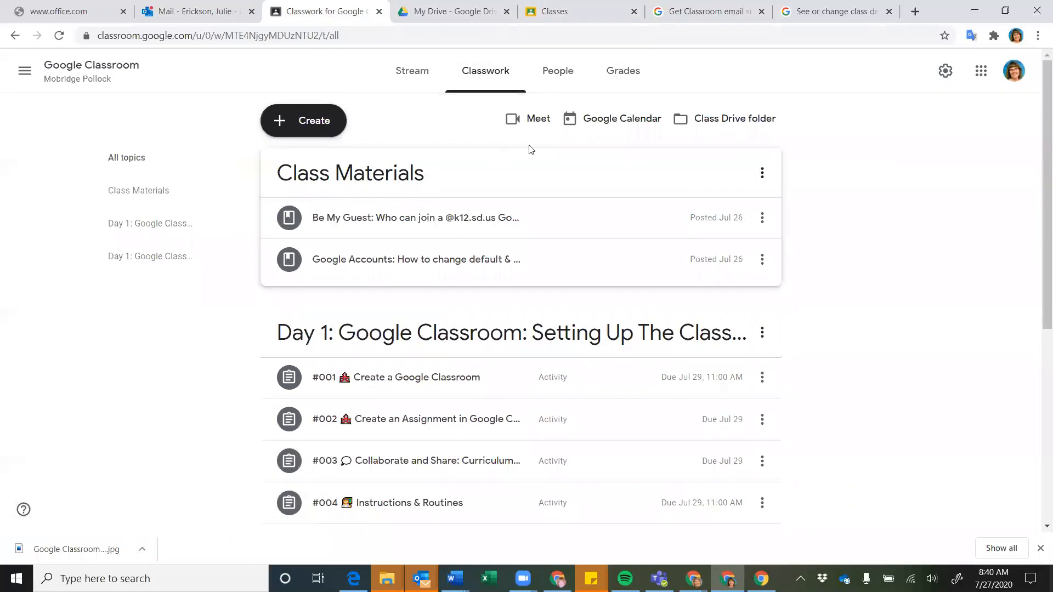
click(623, 120)
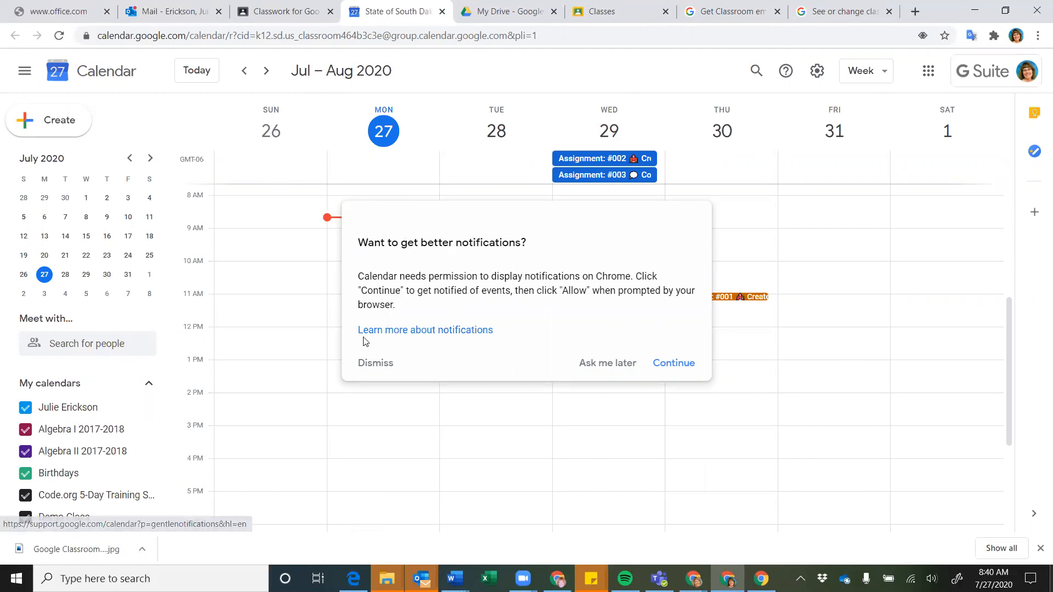
Dismiss Google Calendar's notification permission prompt and look over the Jul 26–Aug 1 week
click(372, 364)
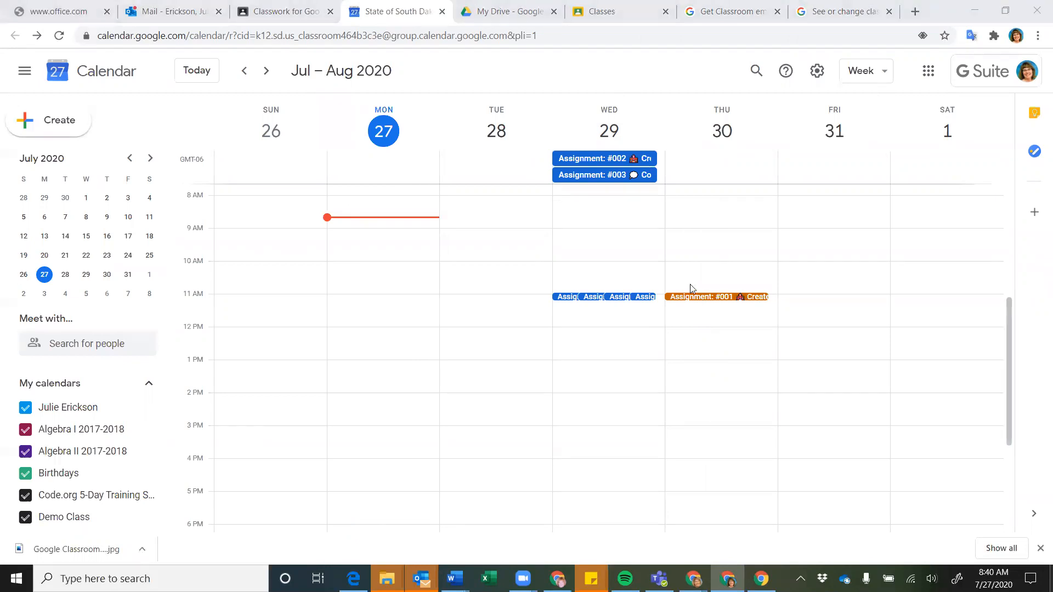
scroll(607, 232, down, 3)
scroll(607, 232, up, 8)
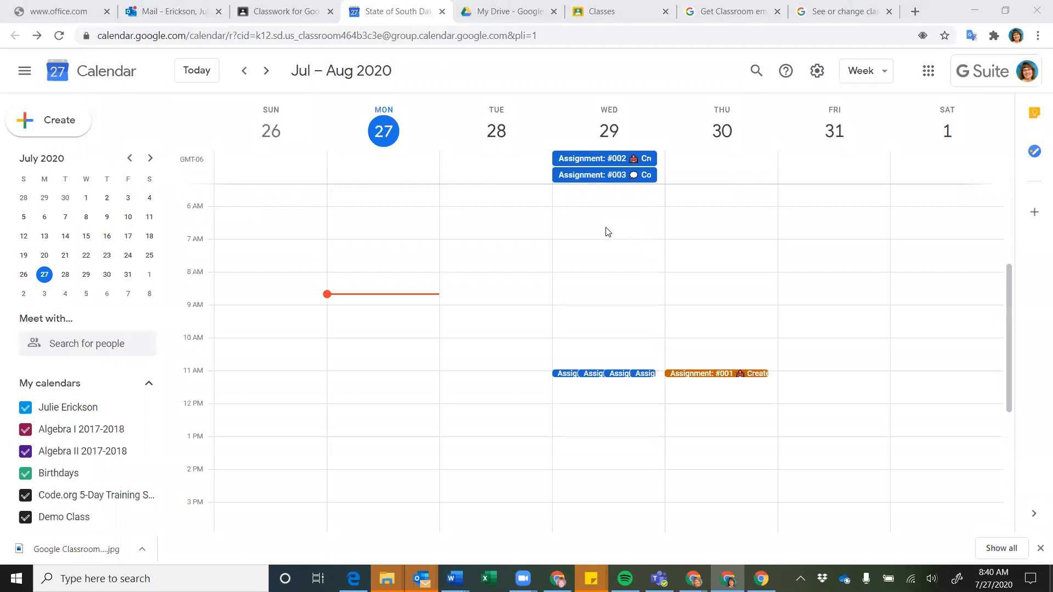
scroll(607, 232, down, 3)
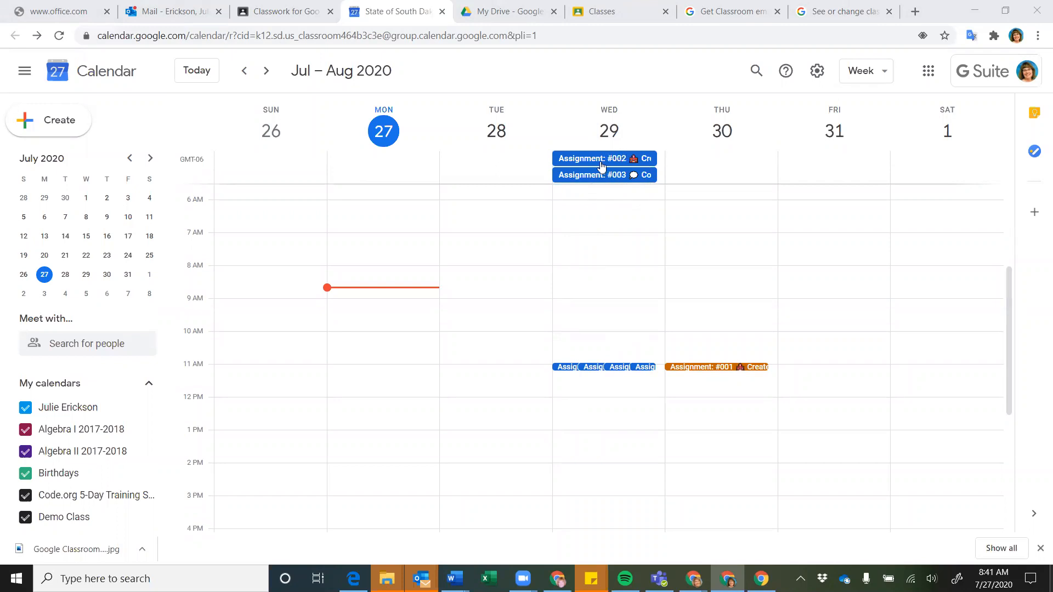
View and close the event details for Assignment #002 and Assignment #001
click(602, 166)
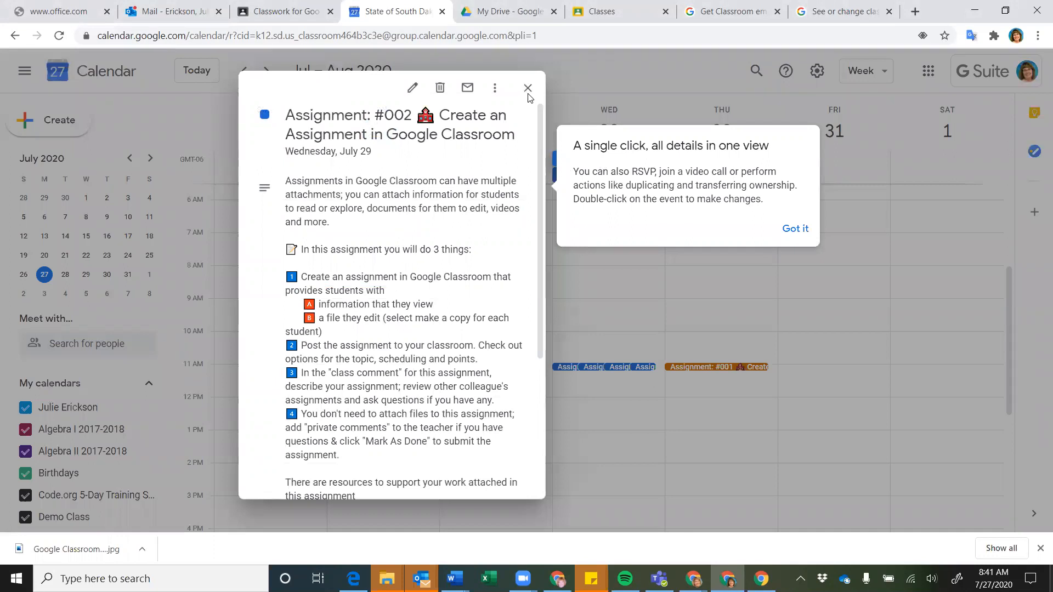
click(793, 231)
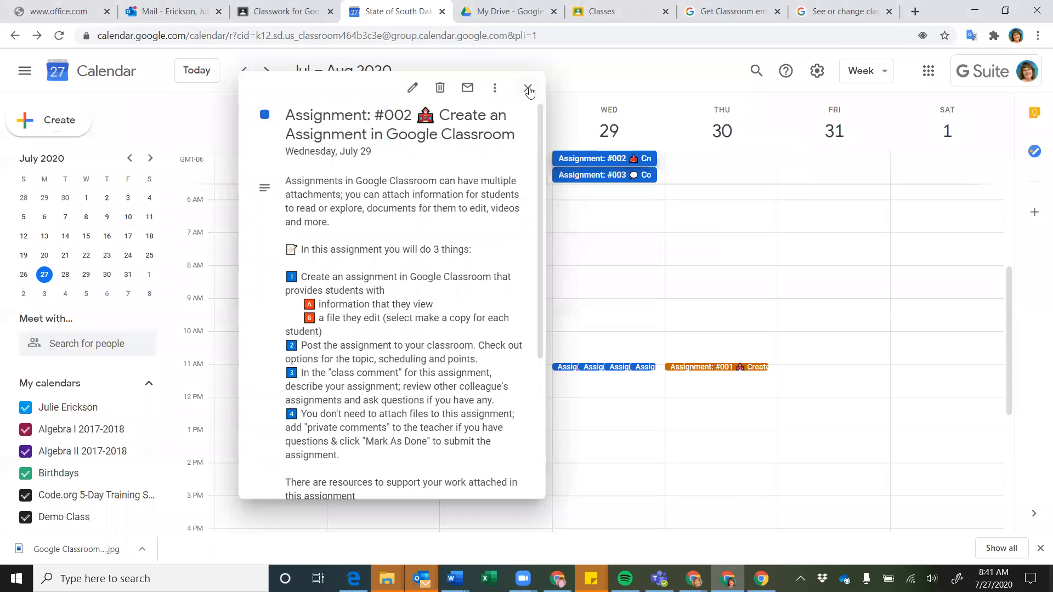
click(529, 90)
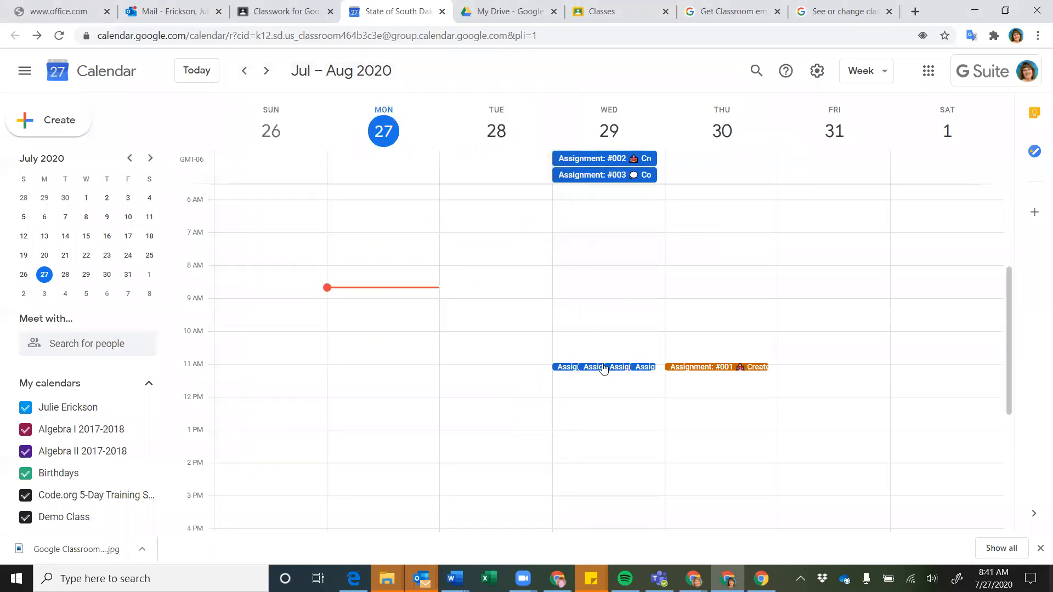
click(564, 366)
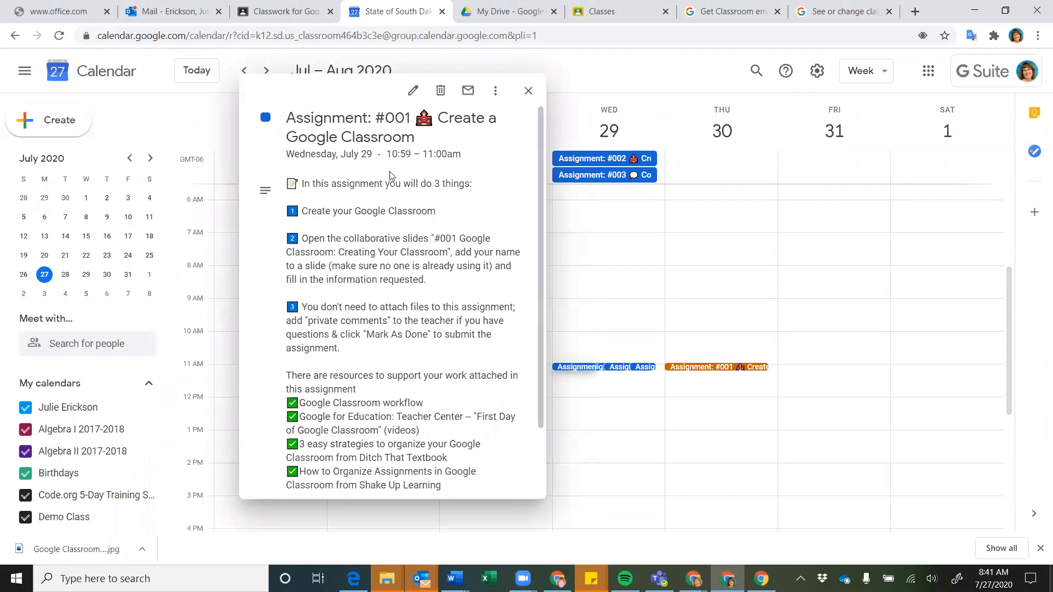
click(529, 92)
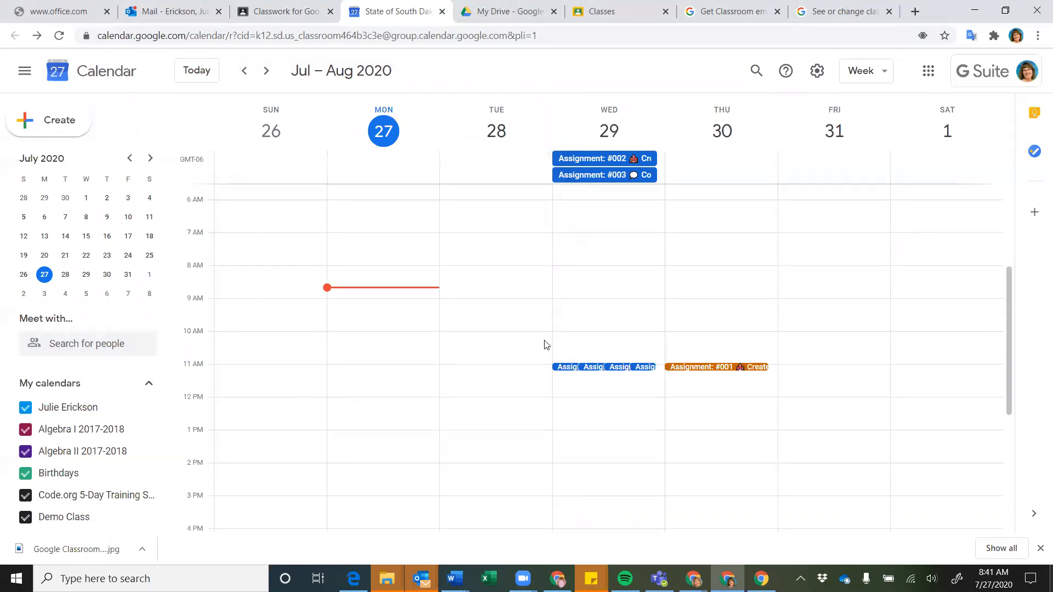
scroll(97, 420, down, 2)
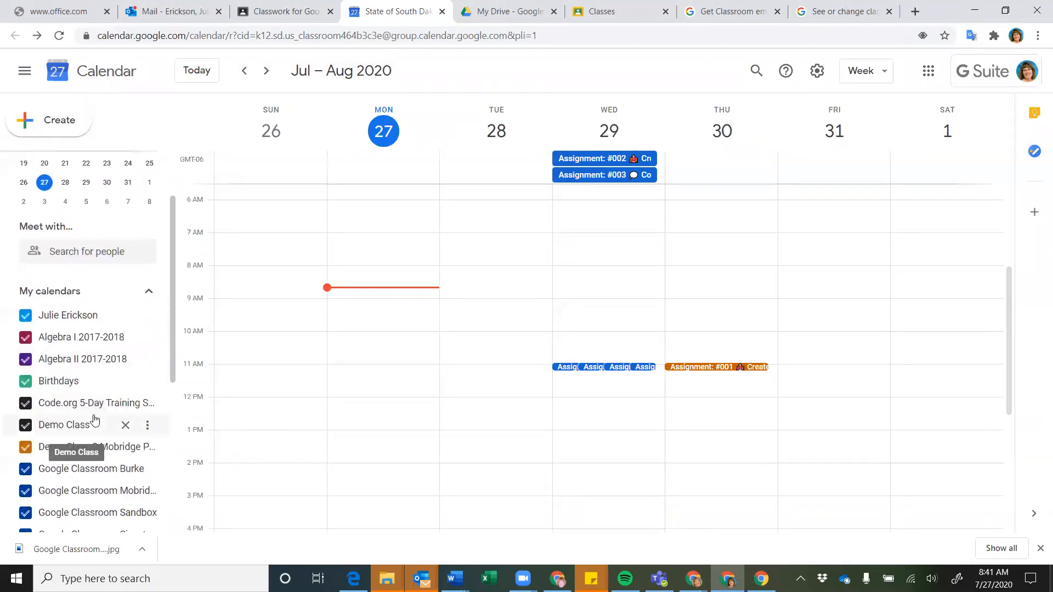
scroll(94, 420, down, 6)
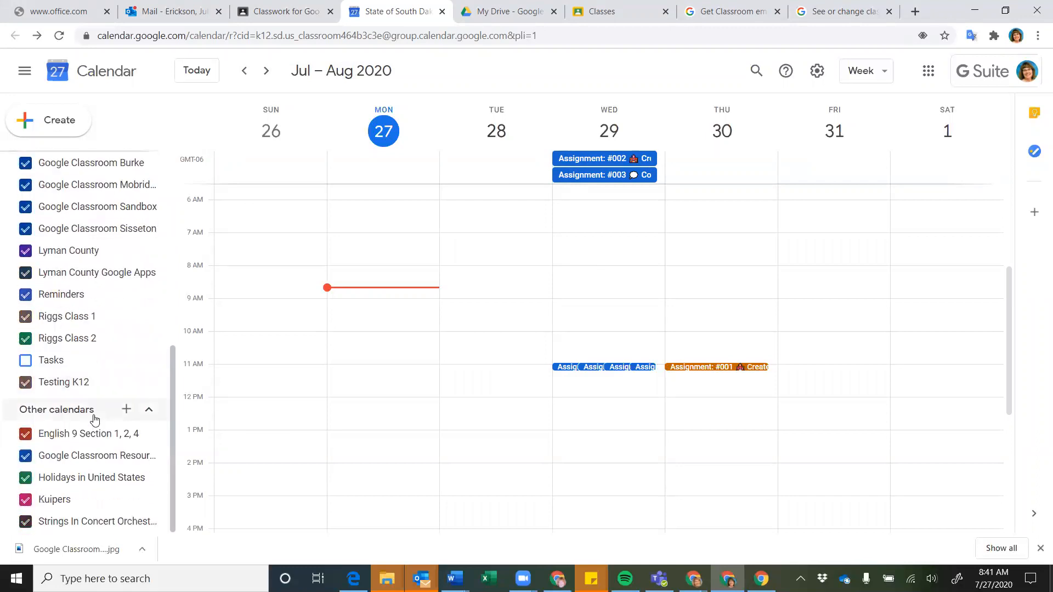
scroll(95, 420, up, 2)
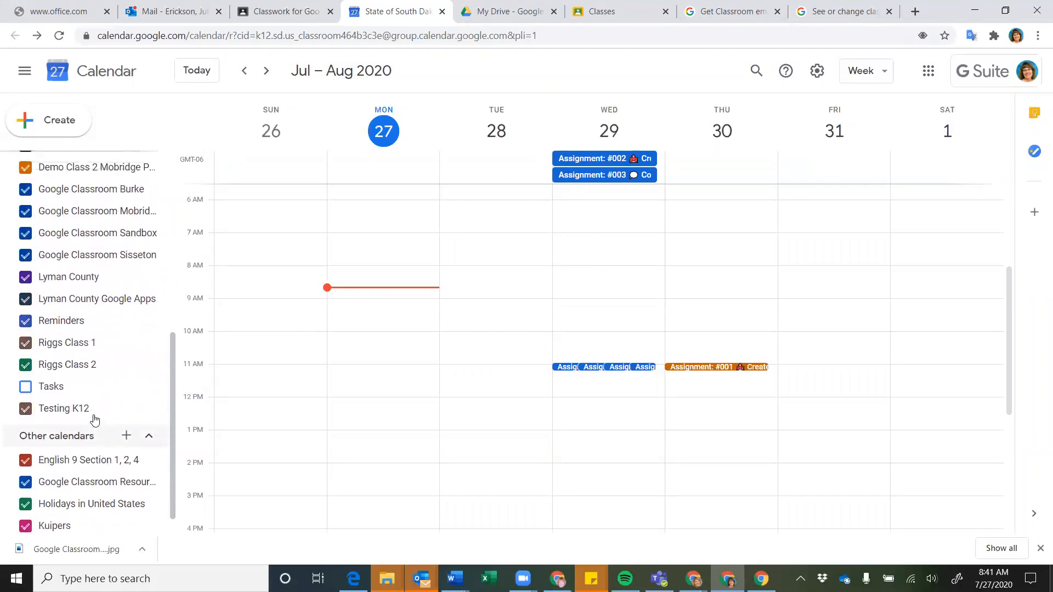
scroll(91, 417, up, 1)
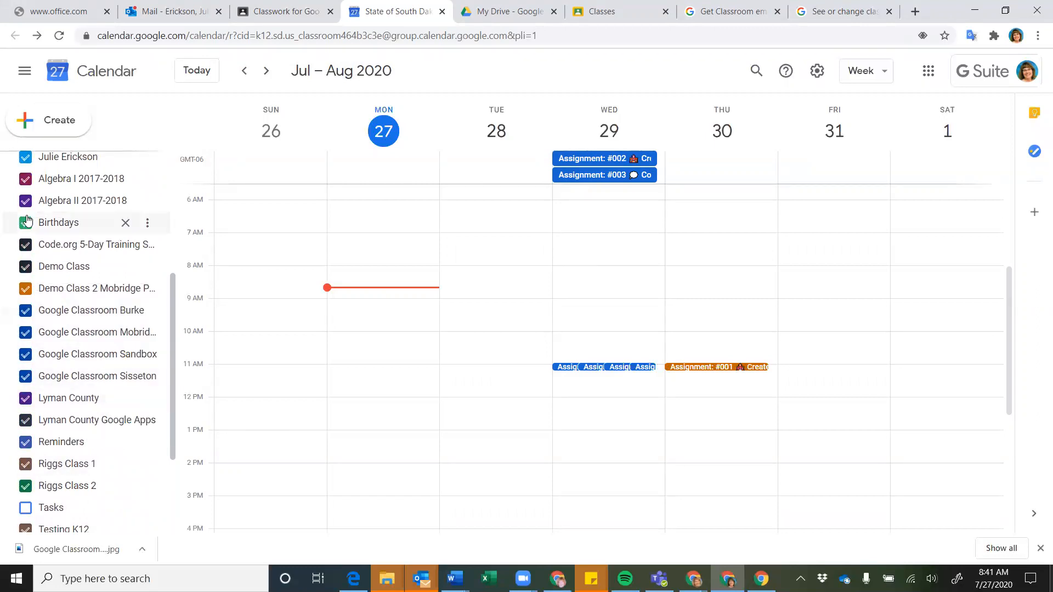
scroll(25, 225, up, 1)
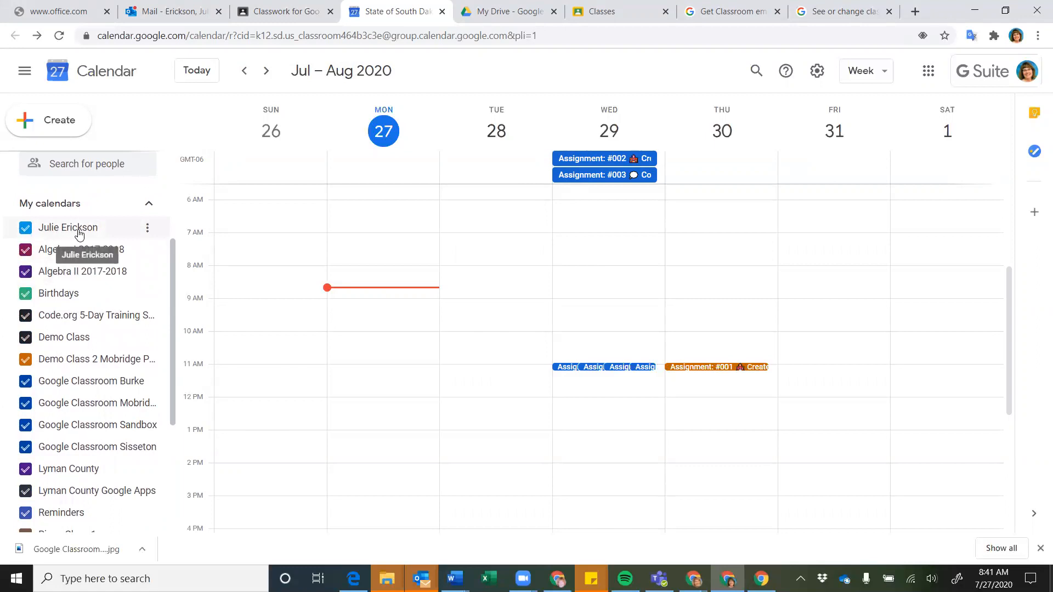
click(25, 251)
click(25, 271)
click(25, 293)
click(25, 316)
click(26, 337)
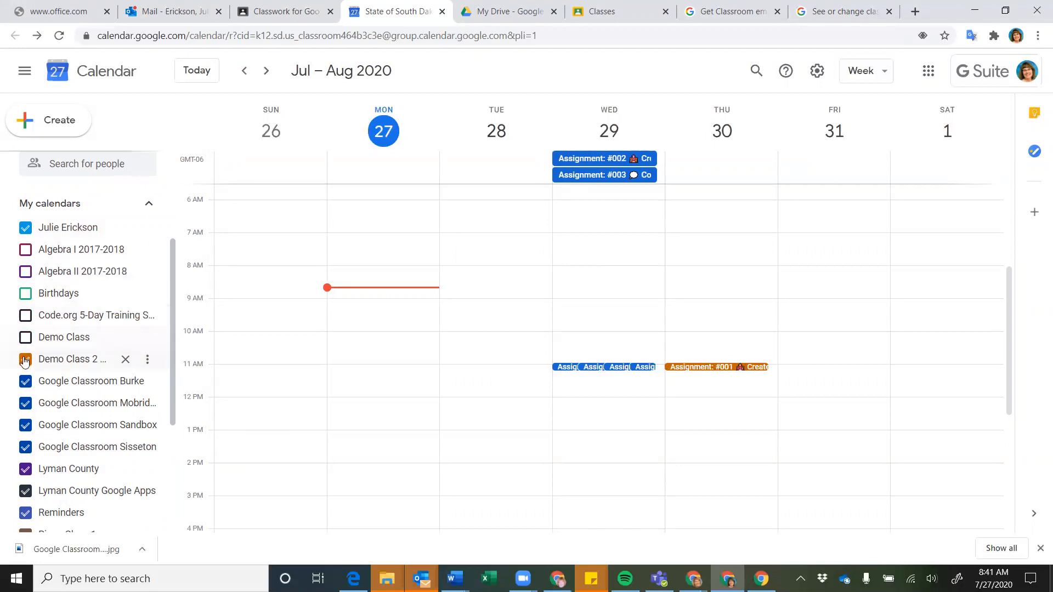
click(25, 360)
scroll(25, 363, down, 2)
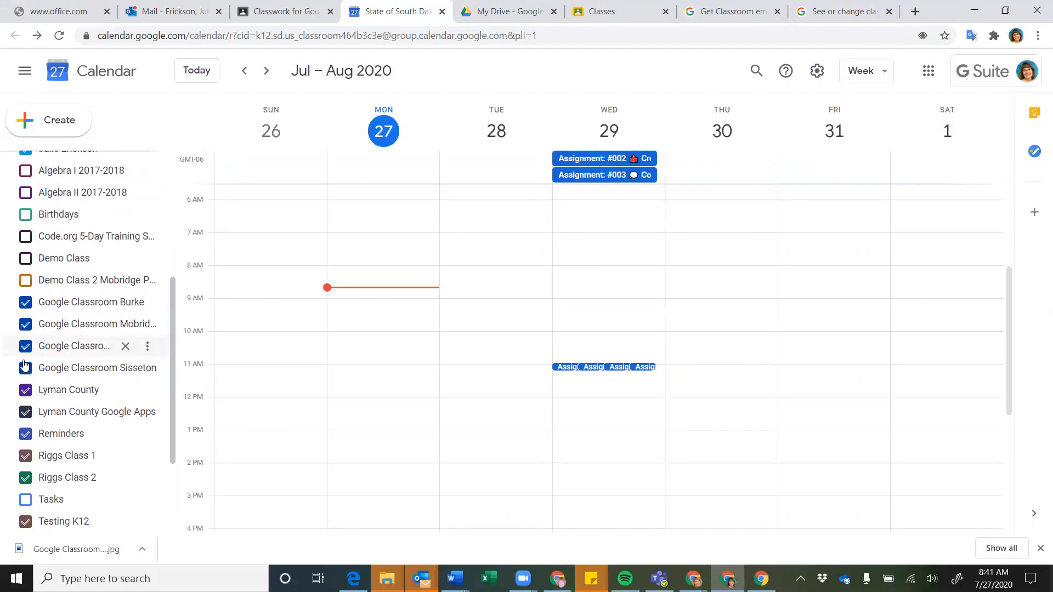
click(26, 302)
click(25, 347)
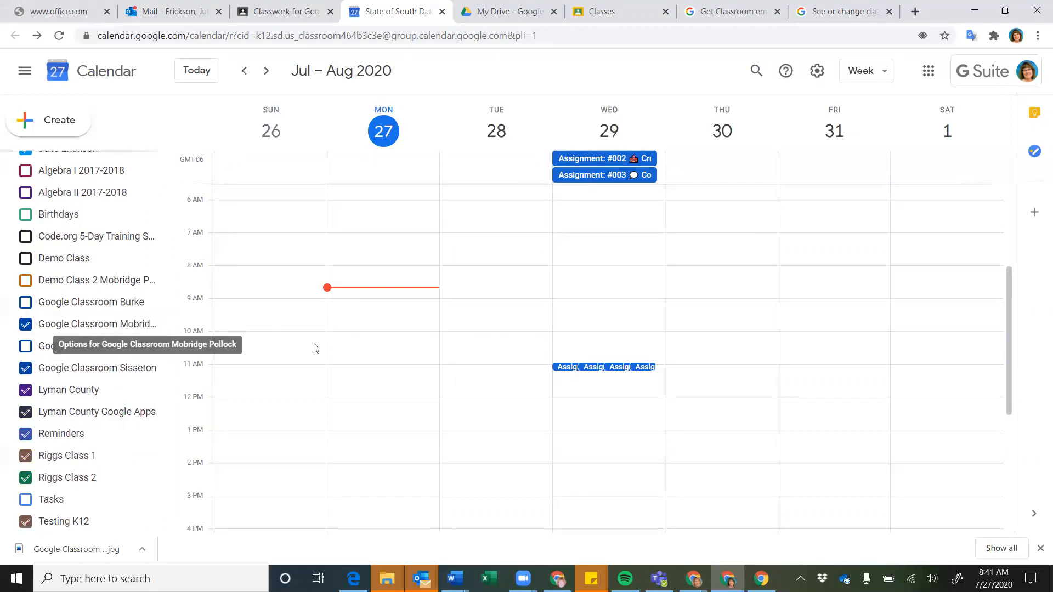
scroll(316, 348, down, 1)
scroll(316, 348, up, 2)
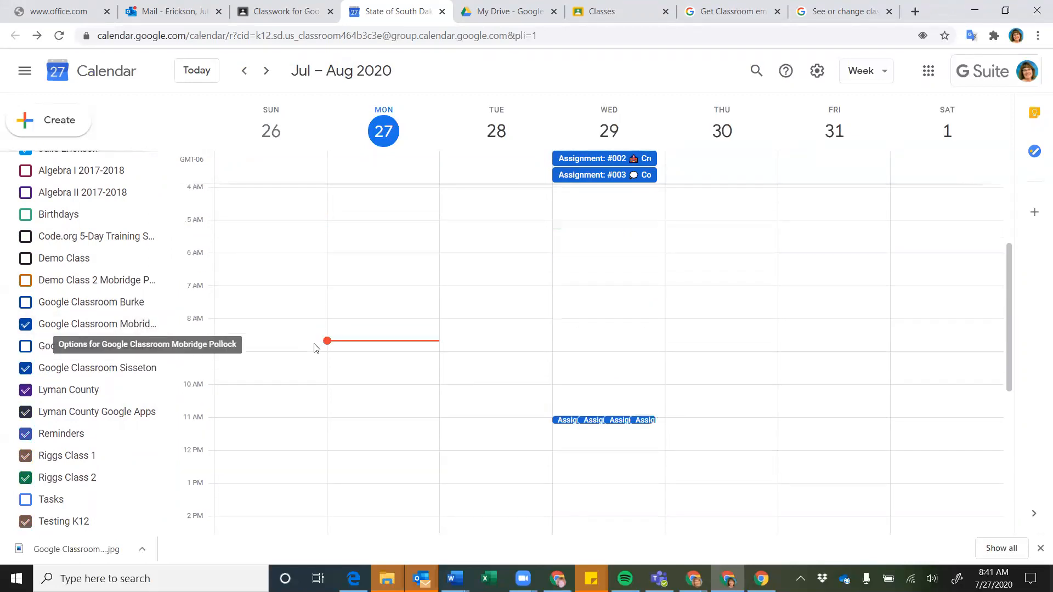
scroll(551, 361, up, 2)
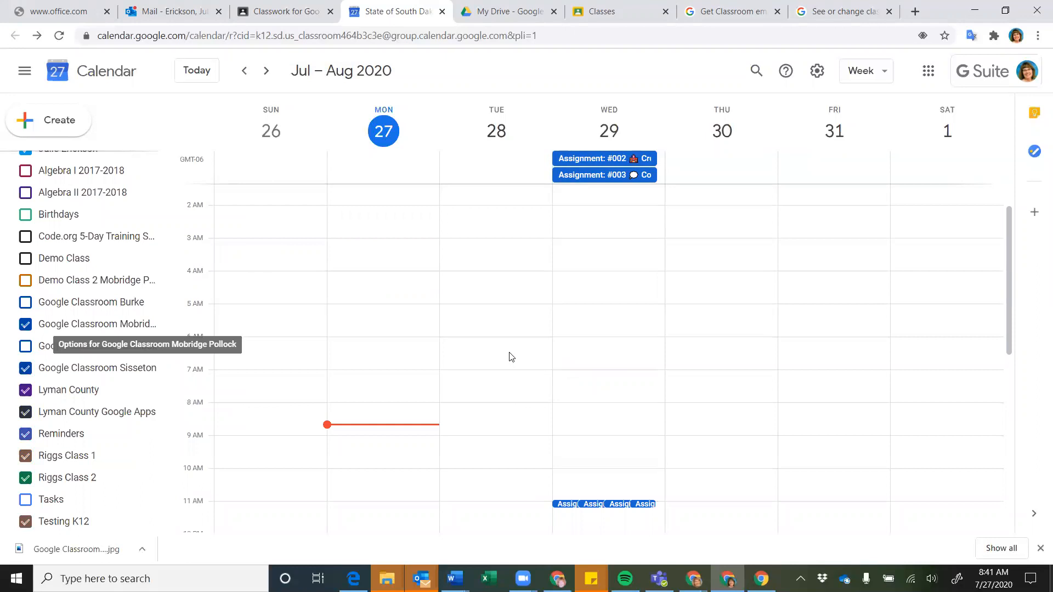
scroll(598, 357, up, 1)
scroll(598, 357, down, 3)
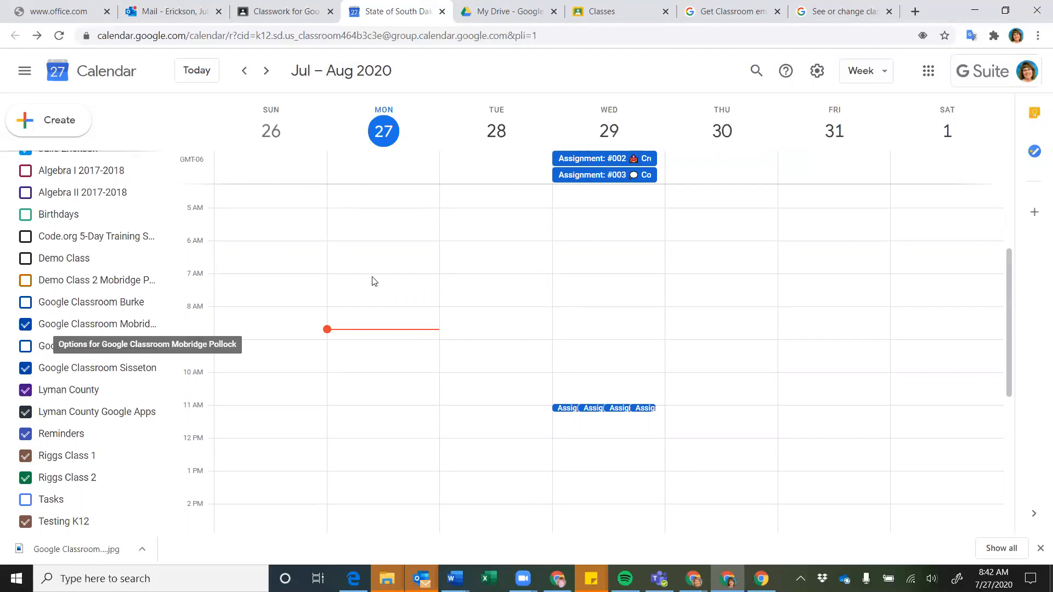
scroll(507, 303, down, 3)
scroll(510, 303, up, 7)
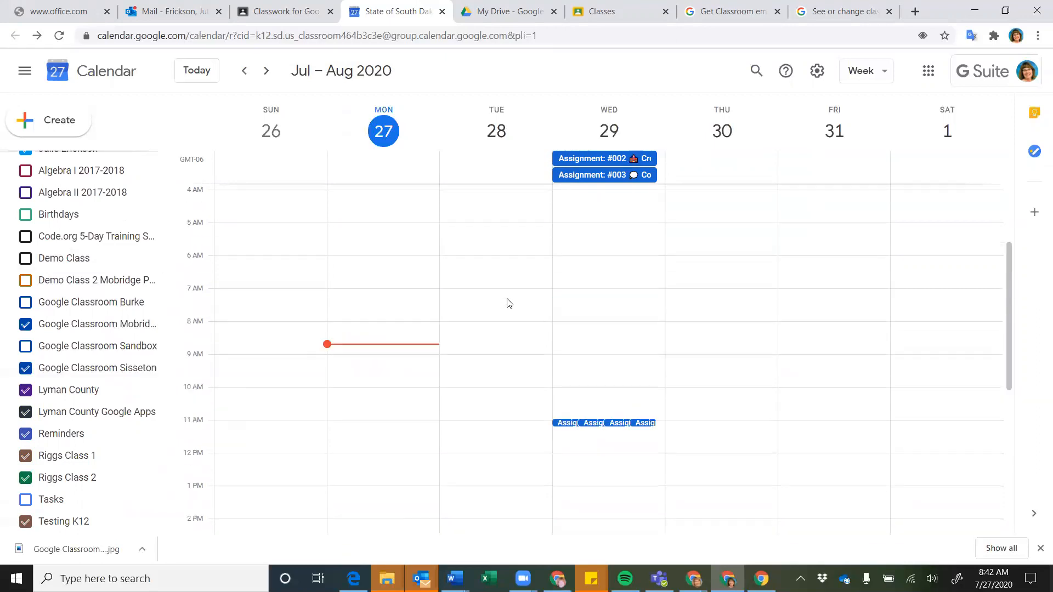
click(370, 205)
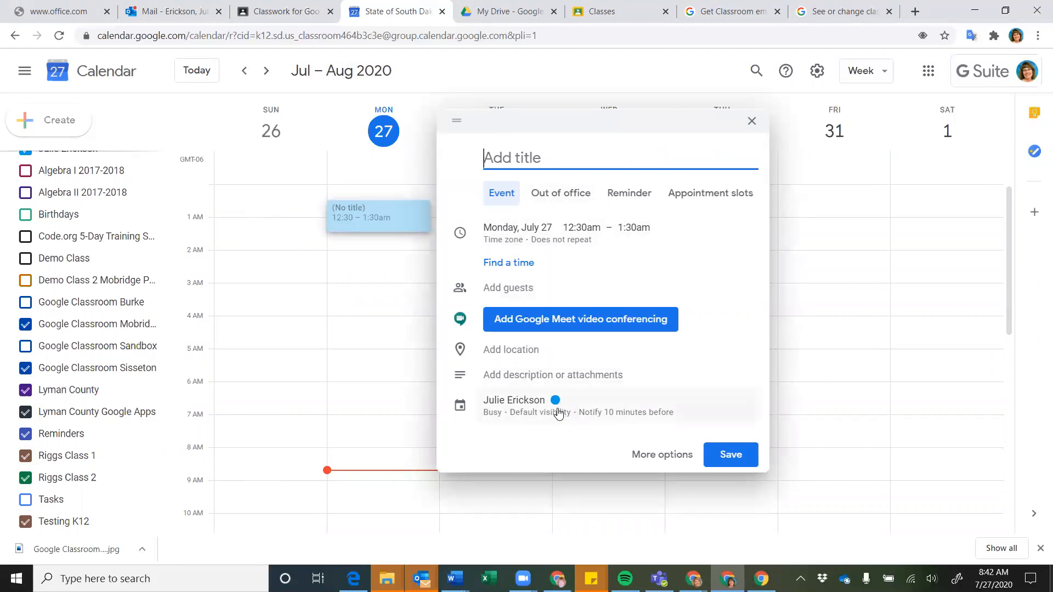
click(598, 399)
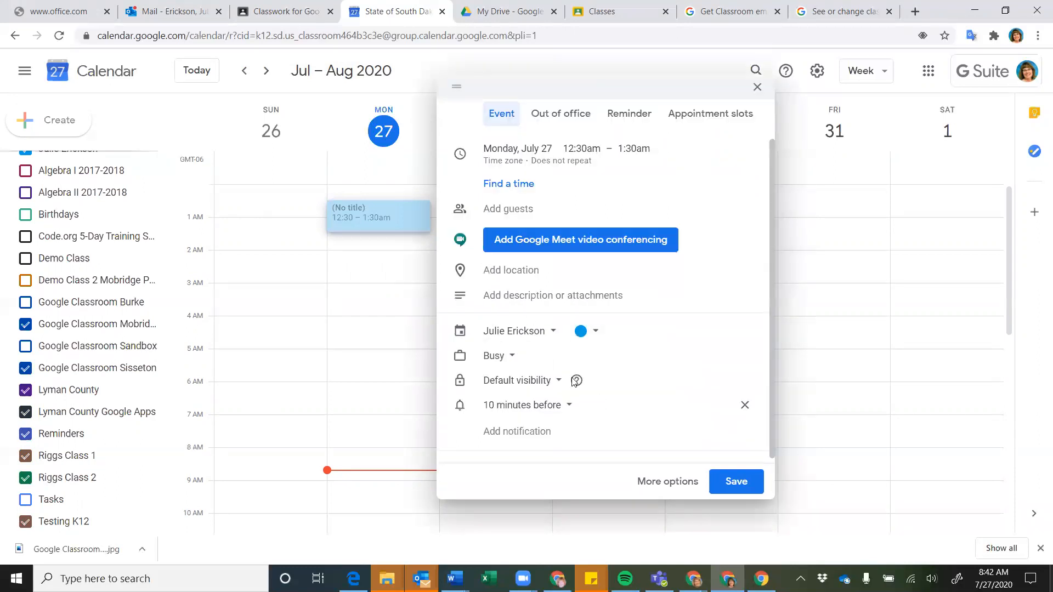
click(547, 331)
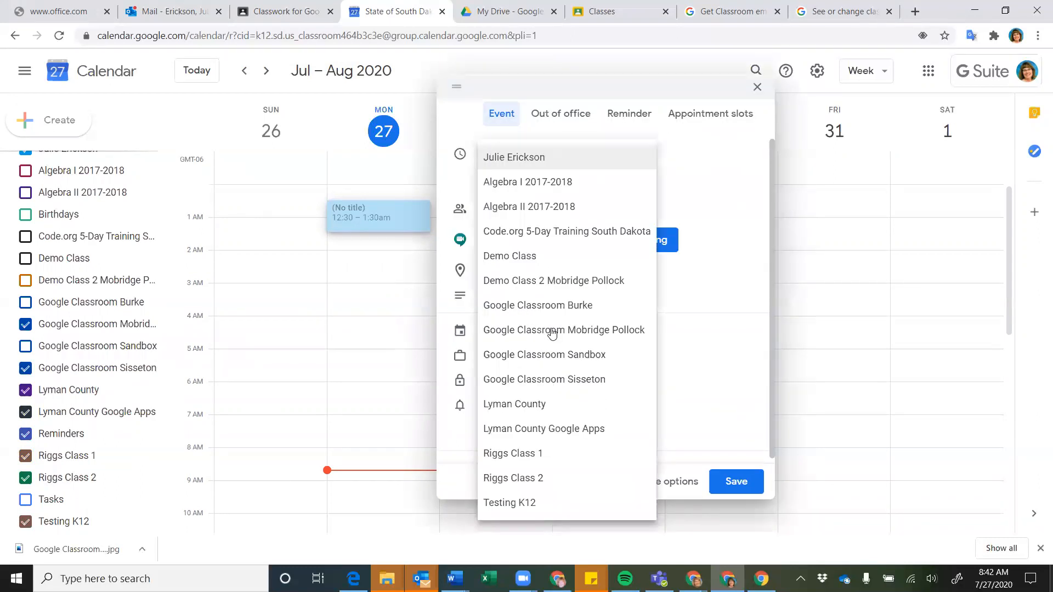
click(813, 395)
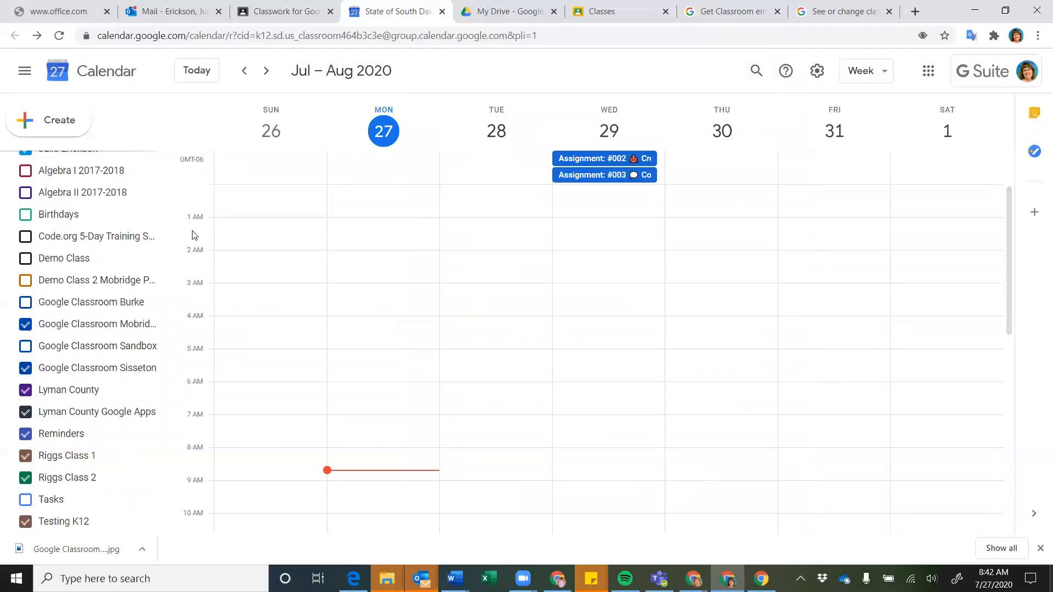
scroll(160, 227, up, 5)
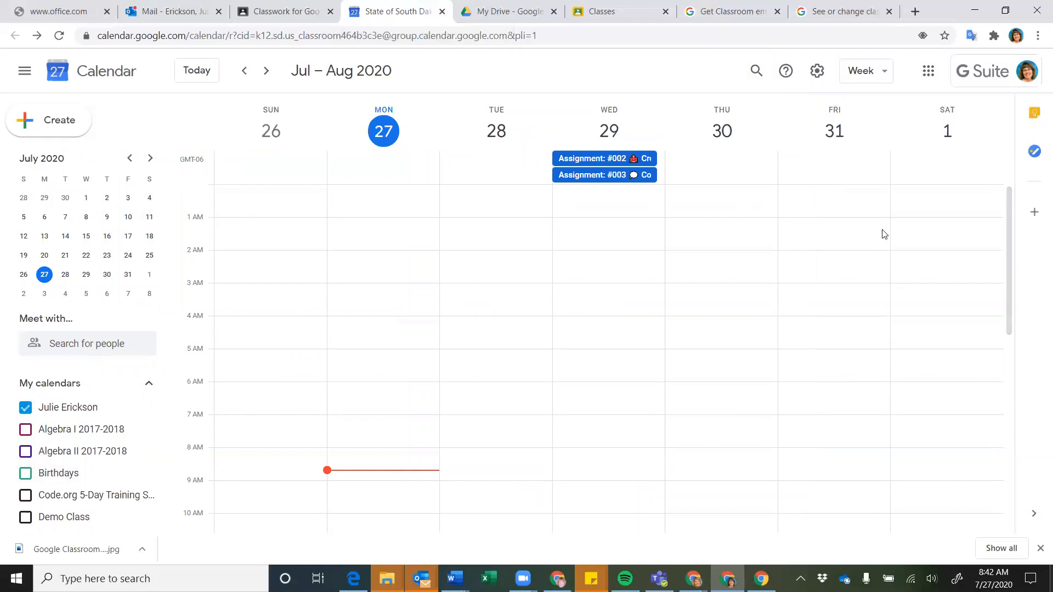
Open the Mobridge Pollock class's Drive folder from its Classwork page
click(281, 17)
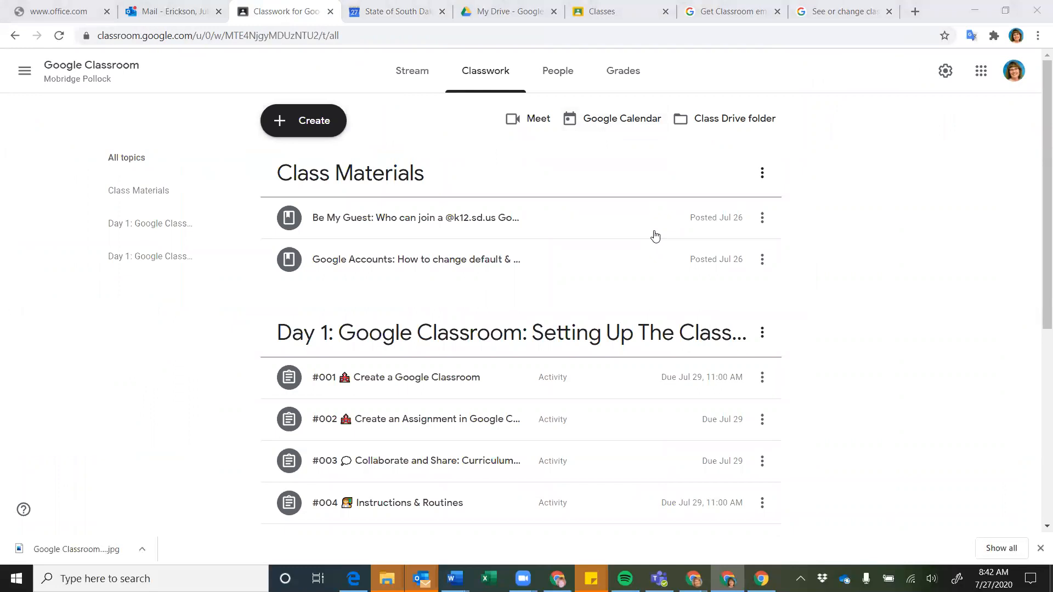
click(714, 123)
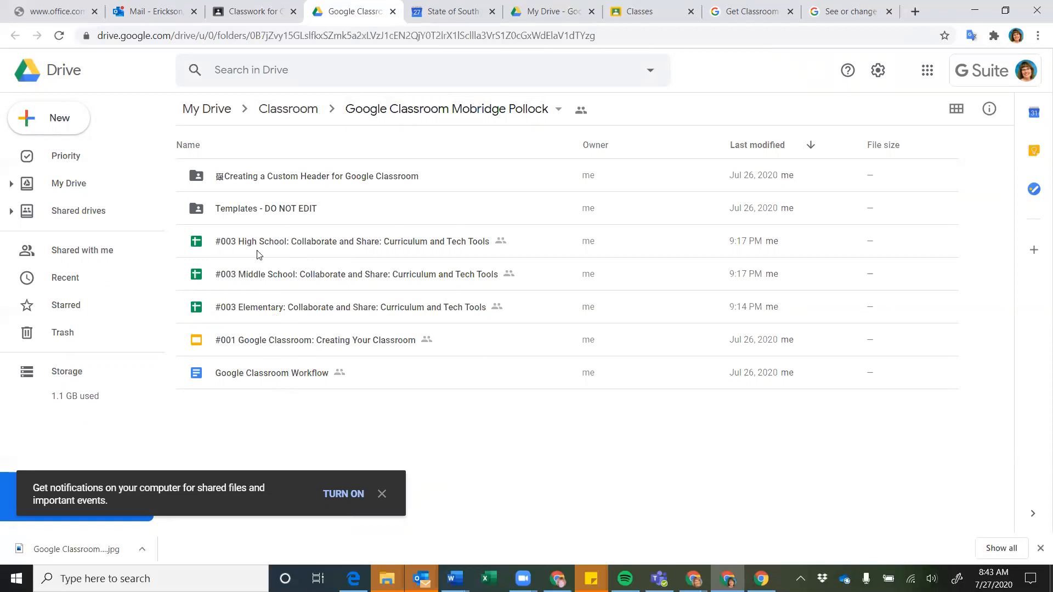
double_click(297, 181)
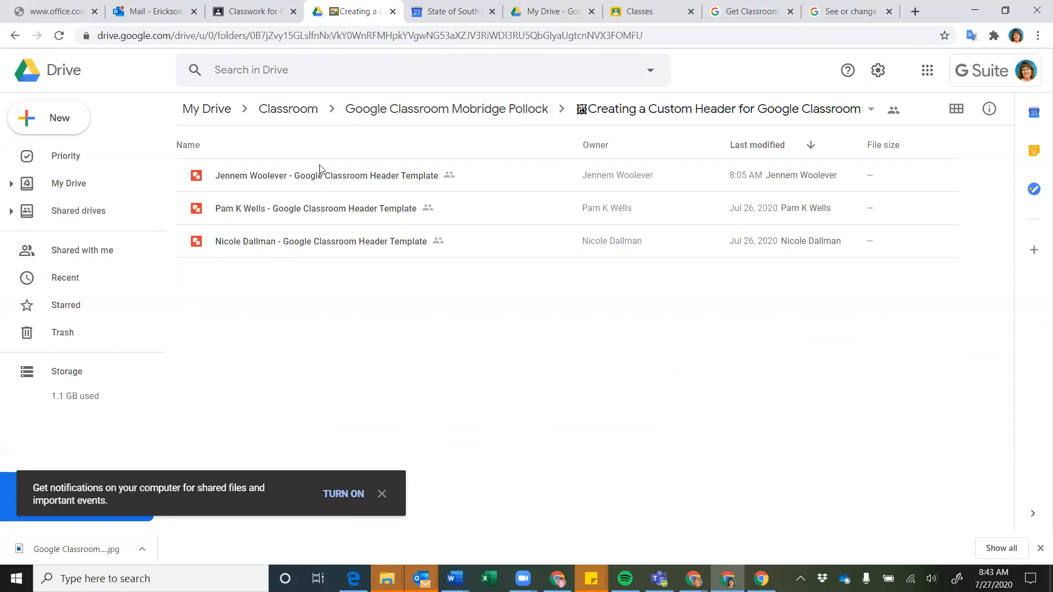
click(429, 110)
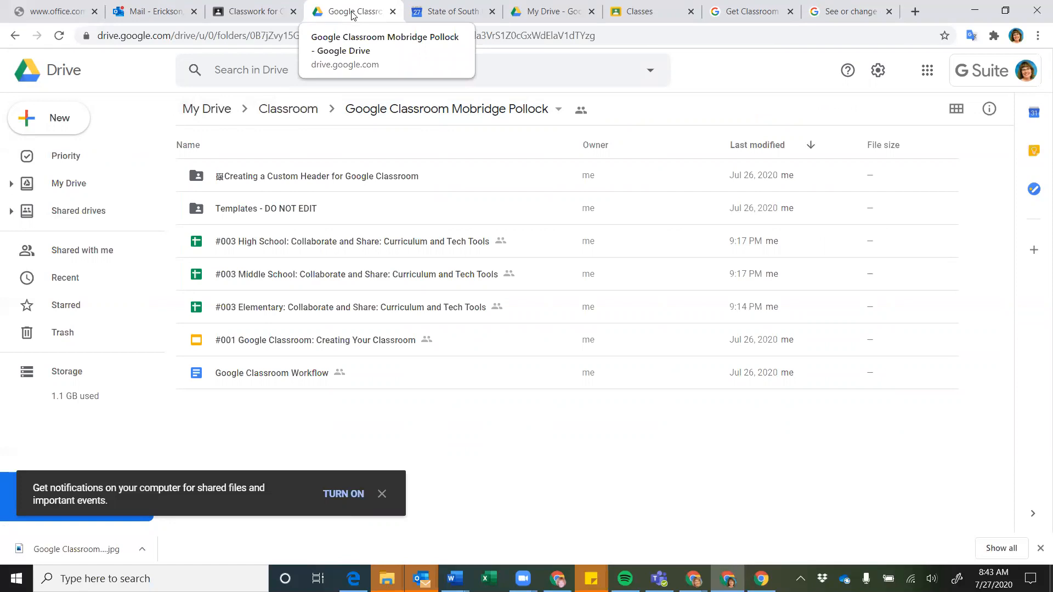
Go to My Drive, open the Classroom folder, and browse its class folders
click(207, 110)
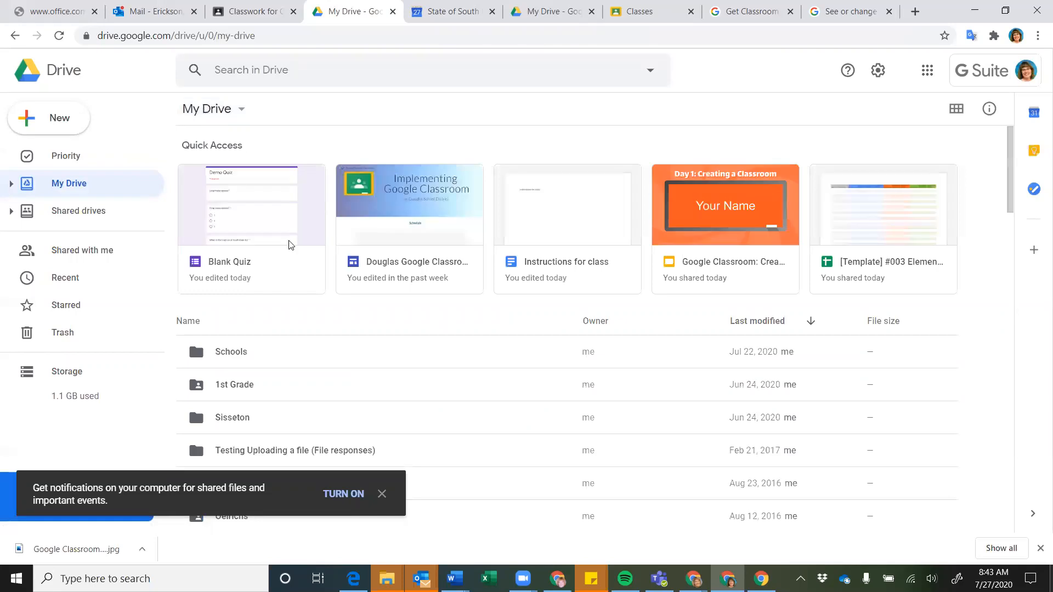
scroll(291, 245, down, 1)
scroll(291, 245, down, 4)
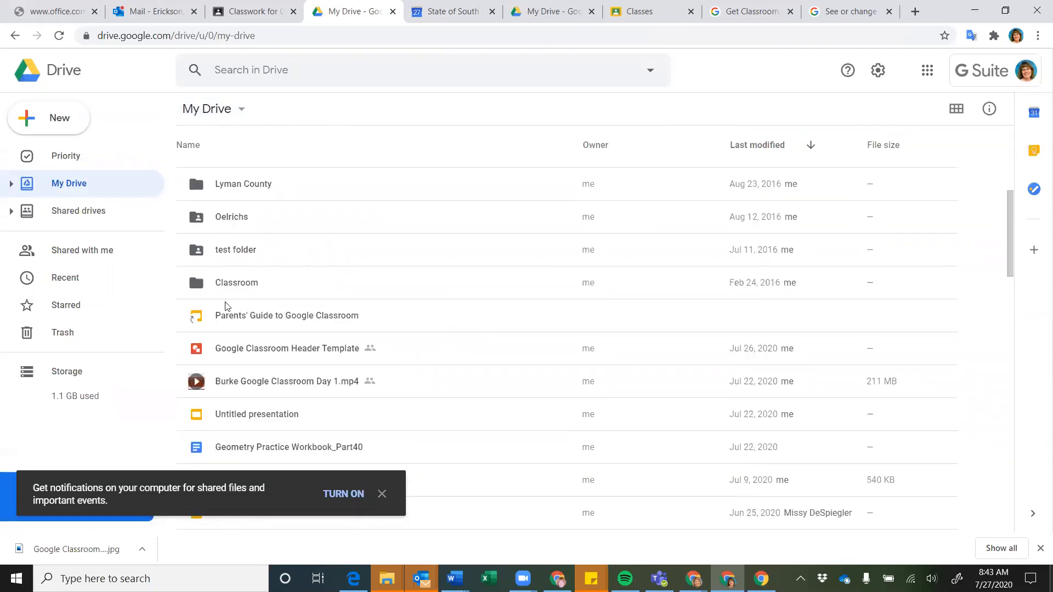
double_click(247, 284)
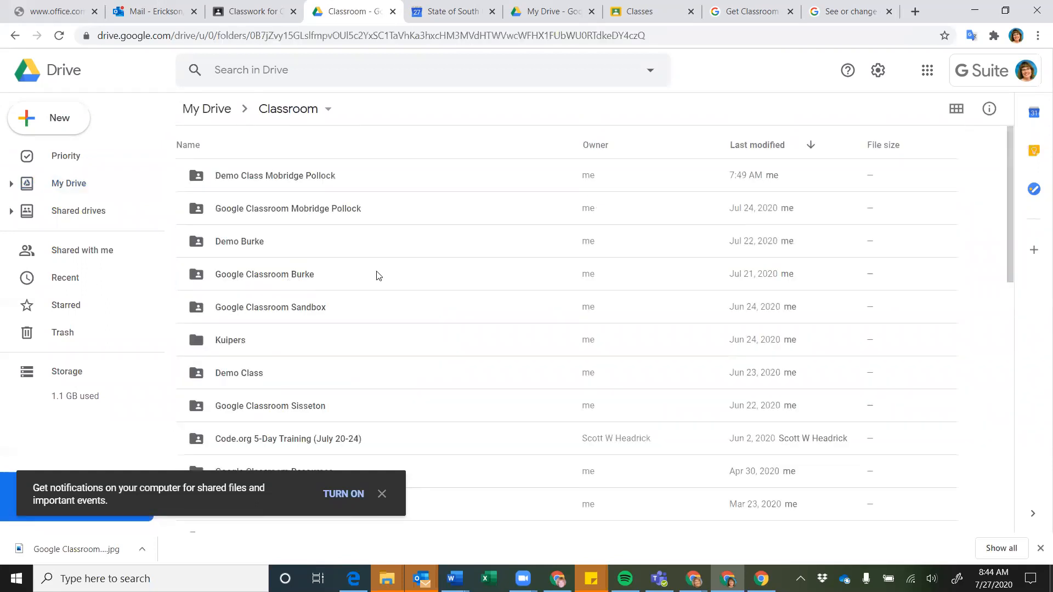
scroll(463, 292, down, 2)
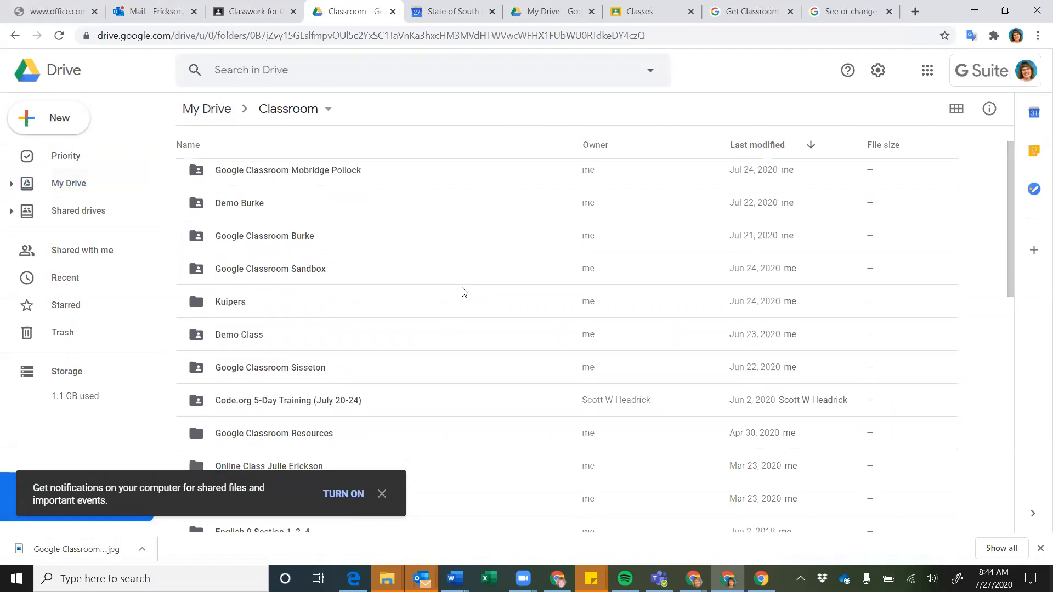
scroll(463, 292, down, 5)
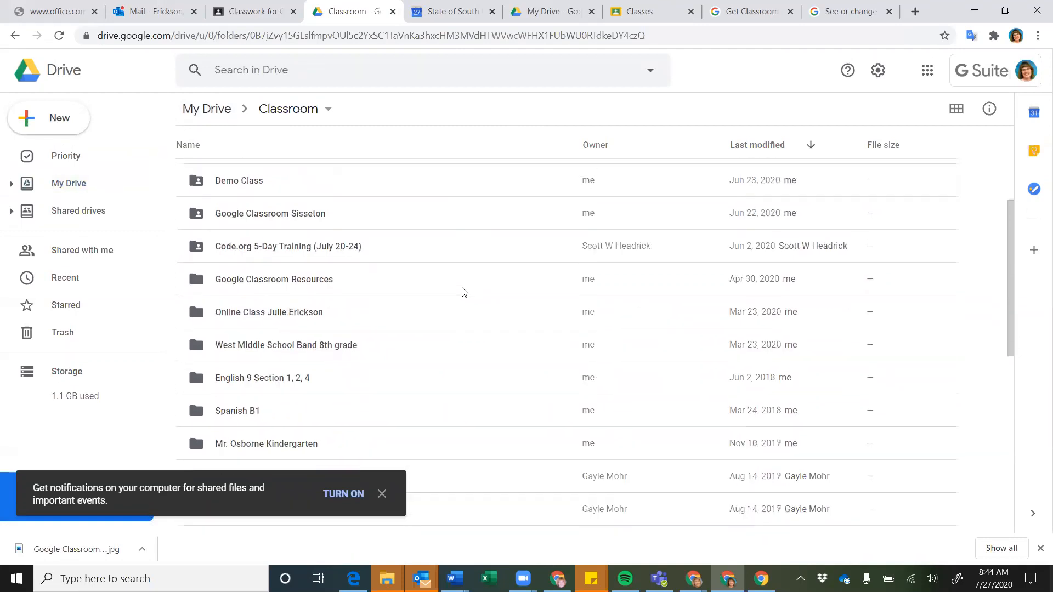
scroll(464, 292, down, 3)
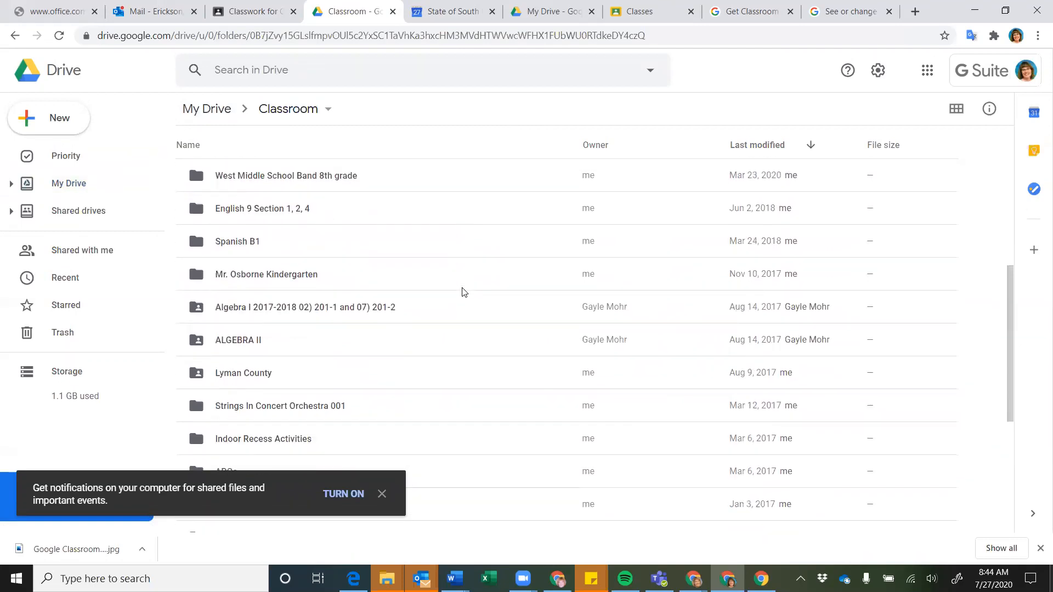
scroll(464, 292, down, 4)
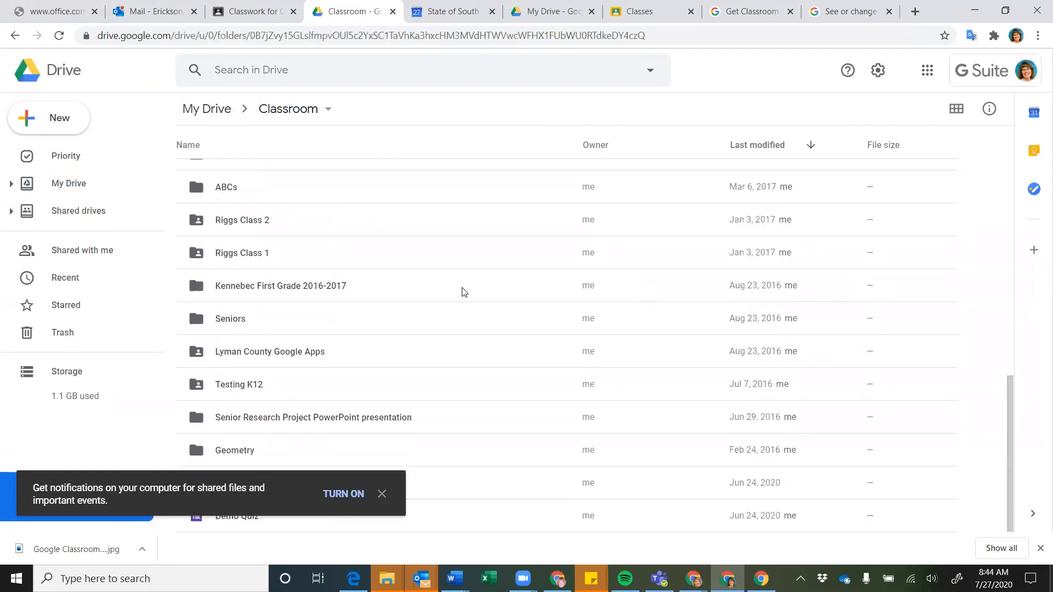
scroll(463, 291, up, 4)
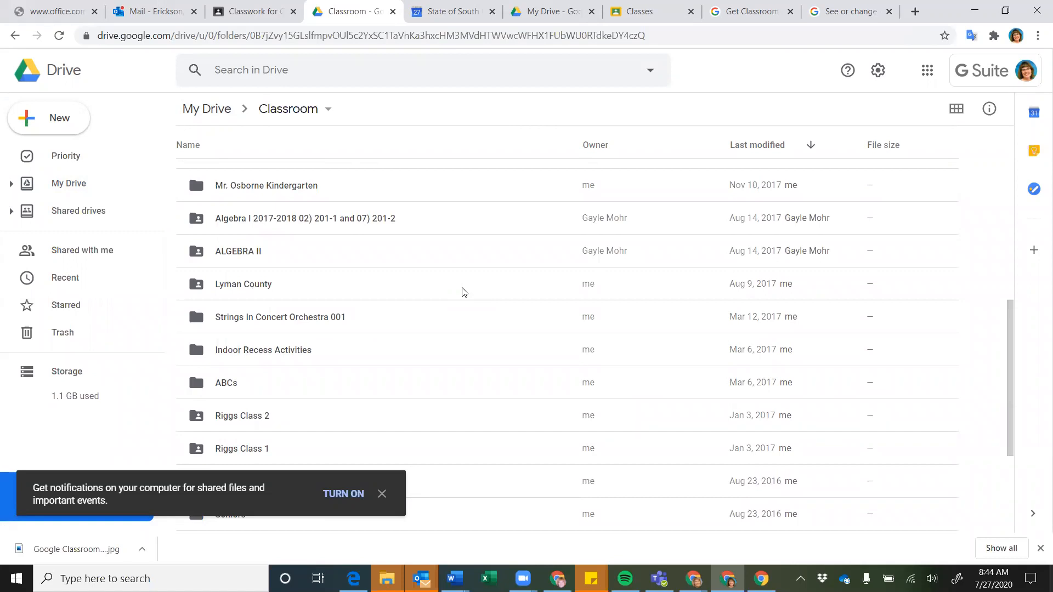
scroll(464, 292, up, 6)
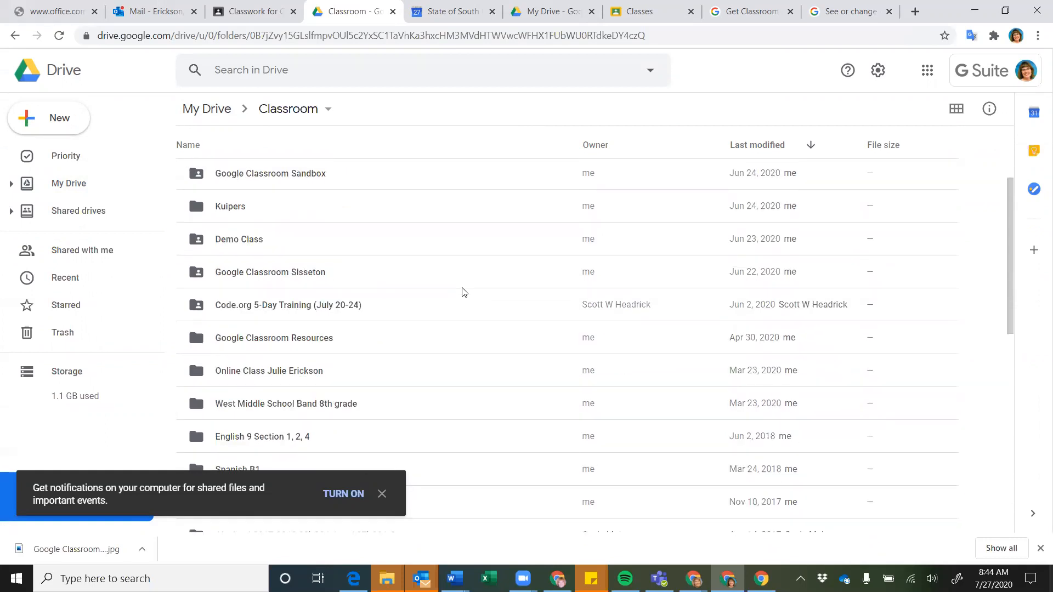
scroll(454, 266, up, 1)
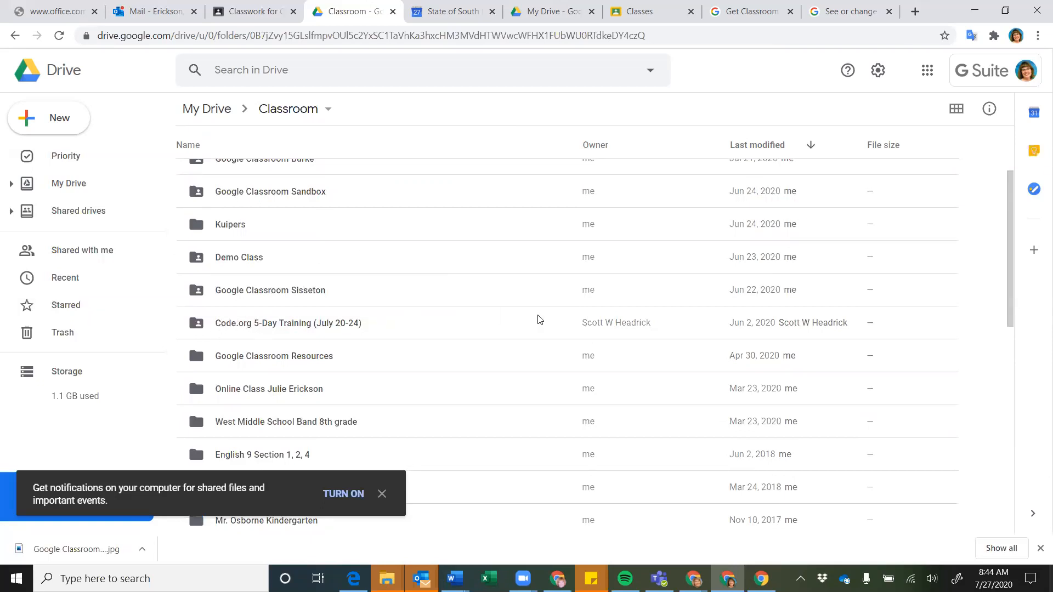
Select the Code.org 5-Day Training folder and open the Google Classroom Mobridge Pollock folder
click(240, 329)
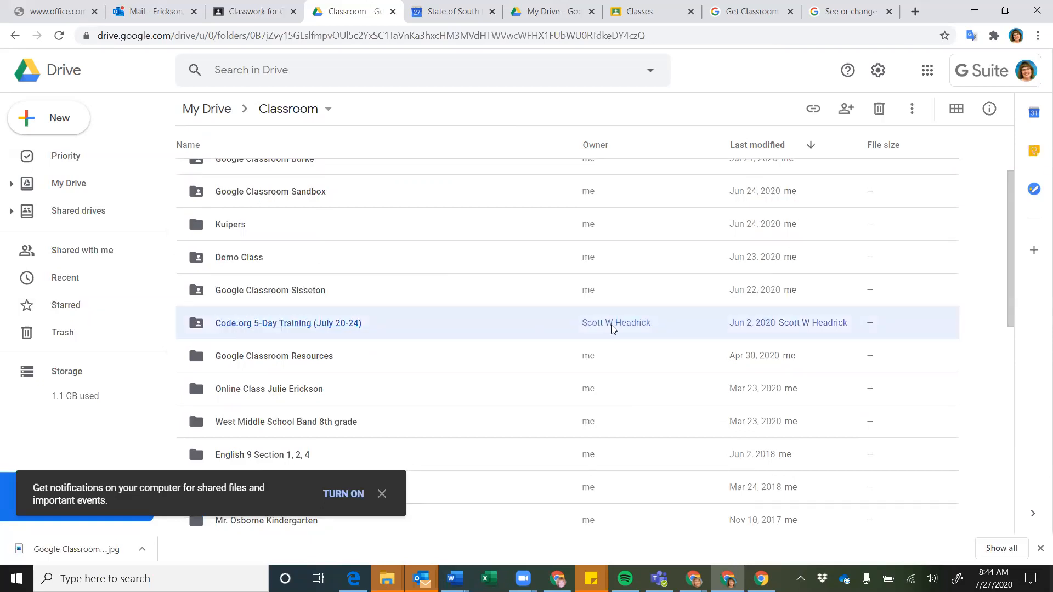
scroll(473, 301, up, 3)
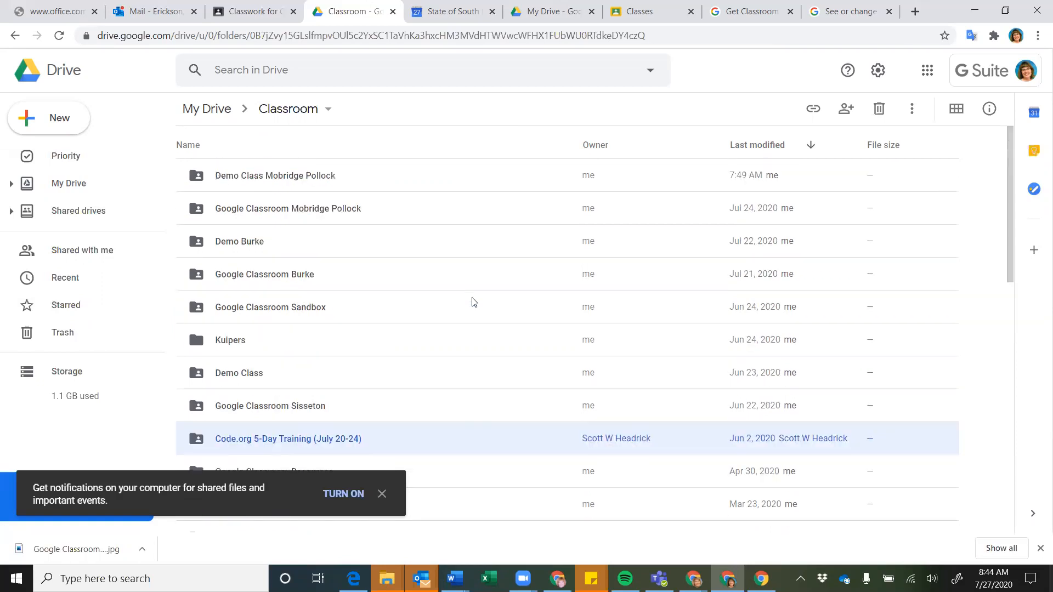
double_click(257, 220)
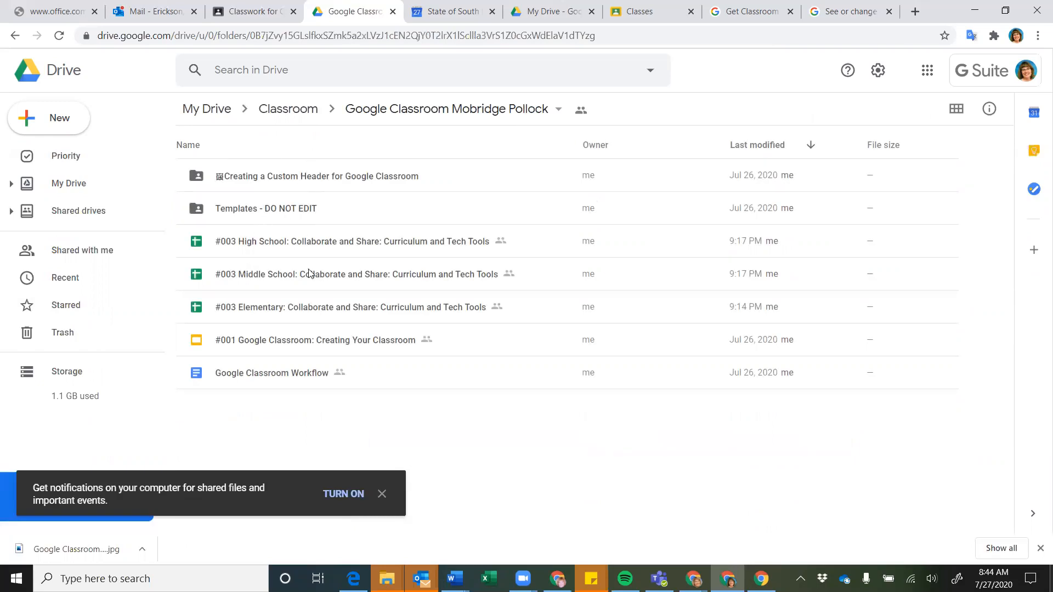
Return to the Classroom folder and open the Google Classroom Burke folder
click(303, 108)
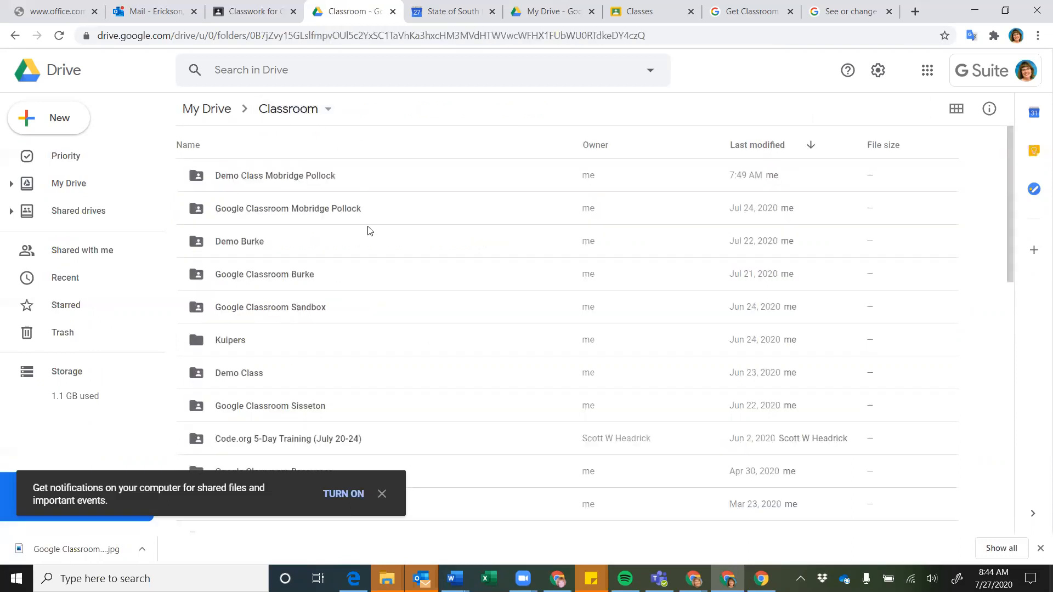
scroll(368, 231, down, 1)
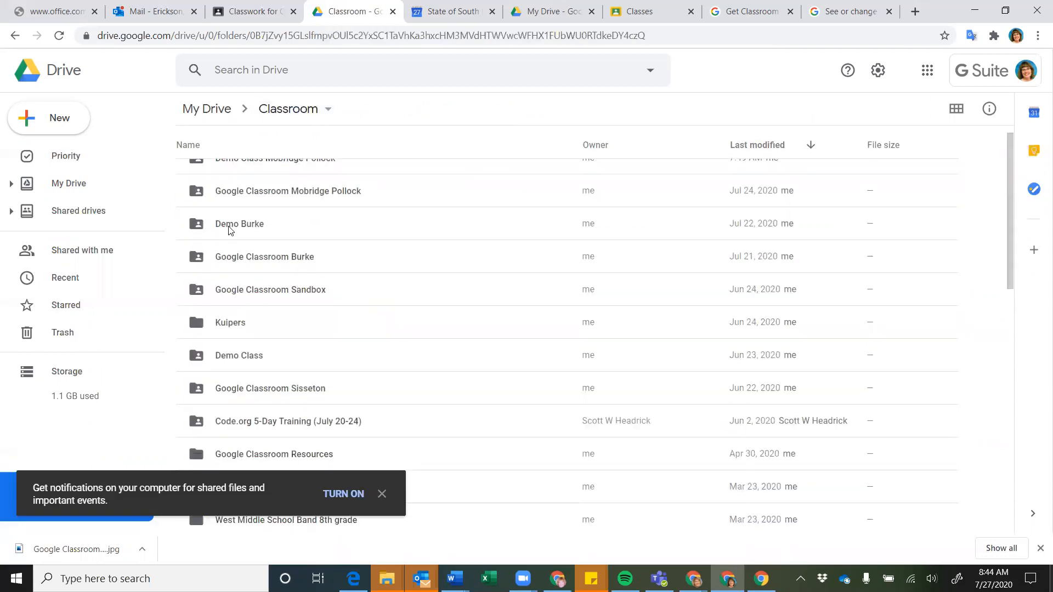
double_click(232, 258)
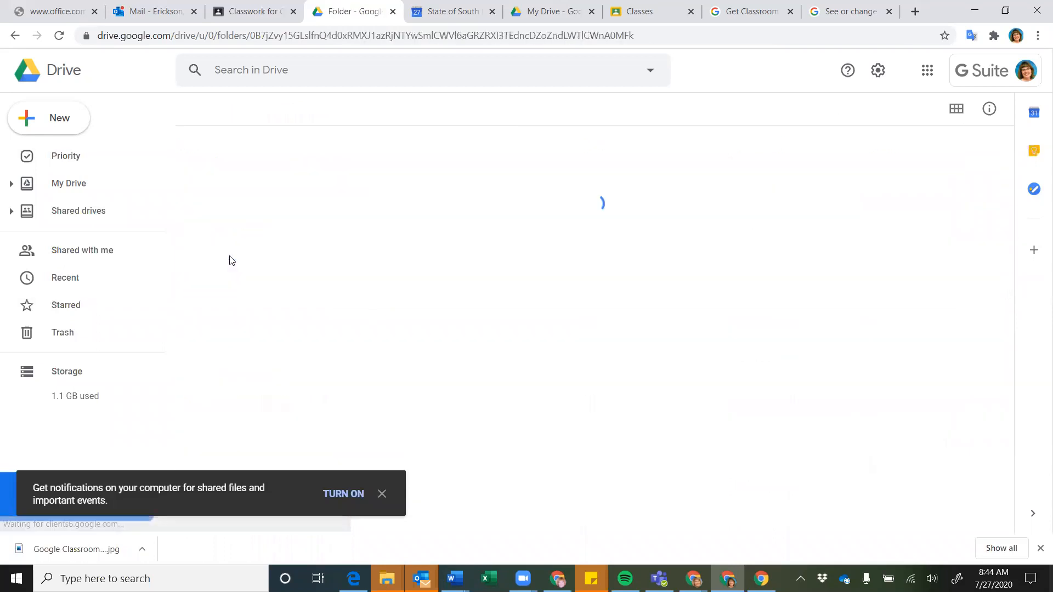
scroll(436, 236, down, 3)
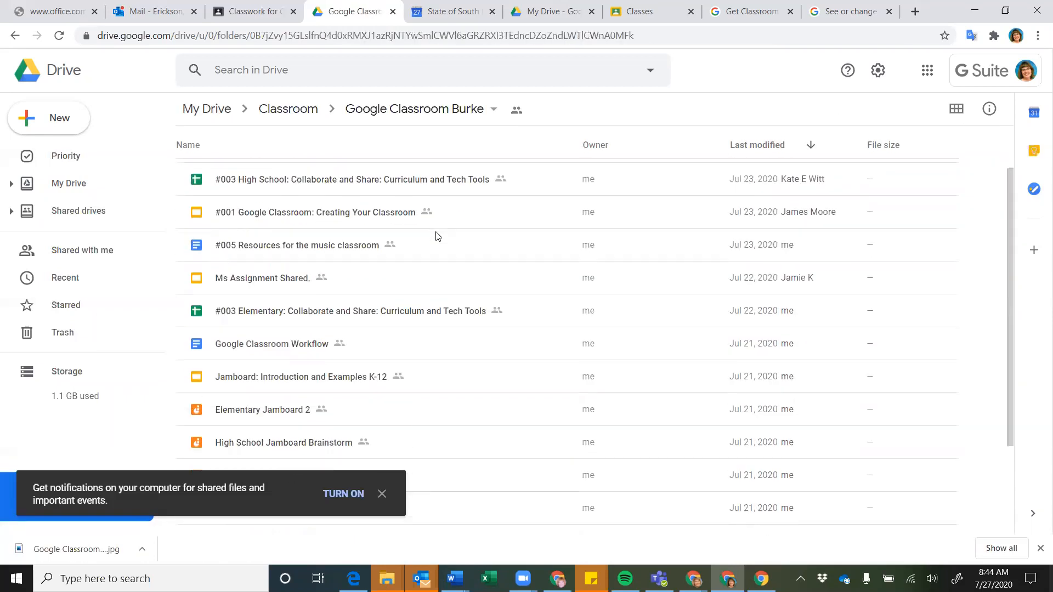
scroll(435, 236, up, 3)
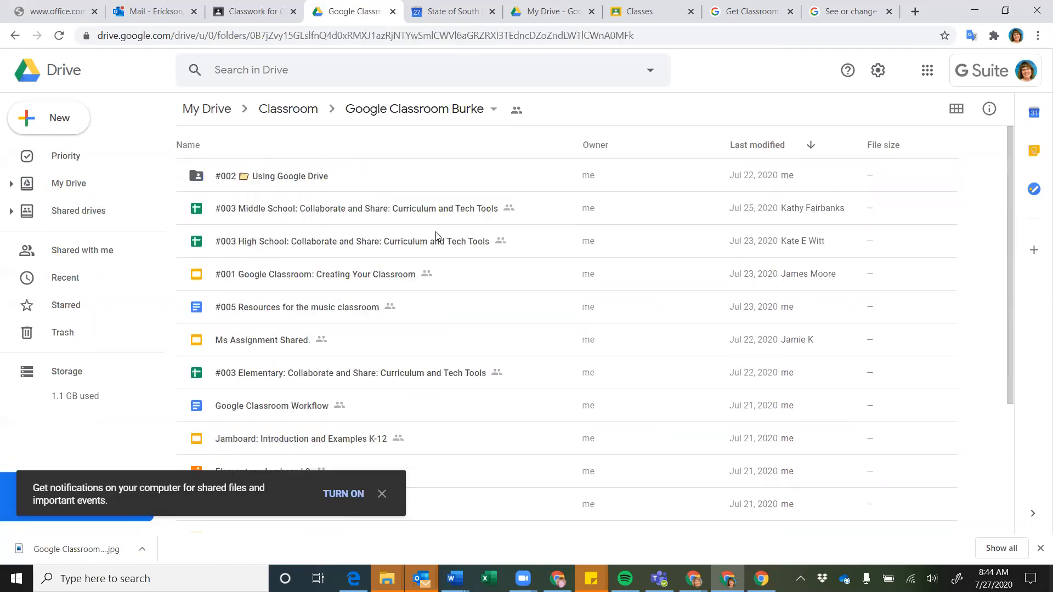
Open the #002 Using Google Drive folder, then go back up to the Classroom folder
double_click(307, 176)
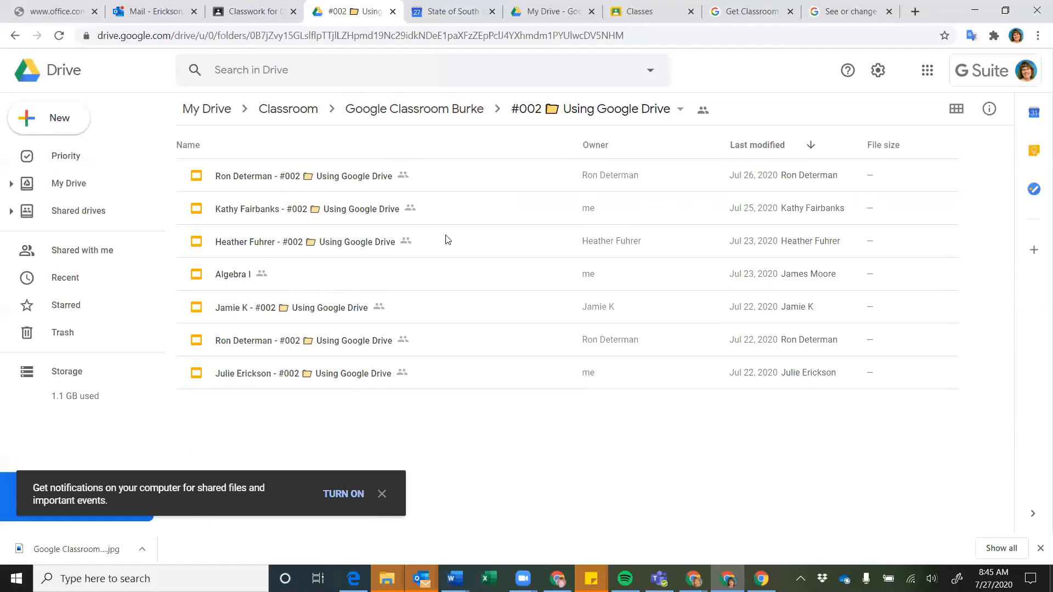
click(443, 111)
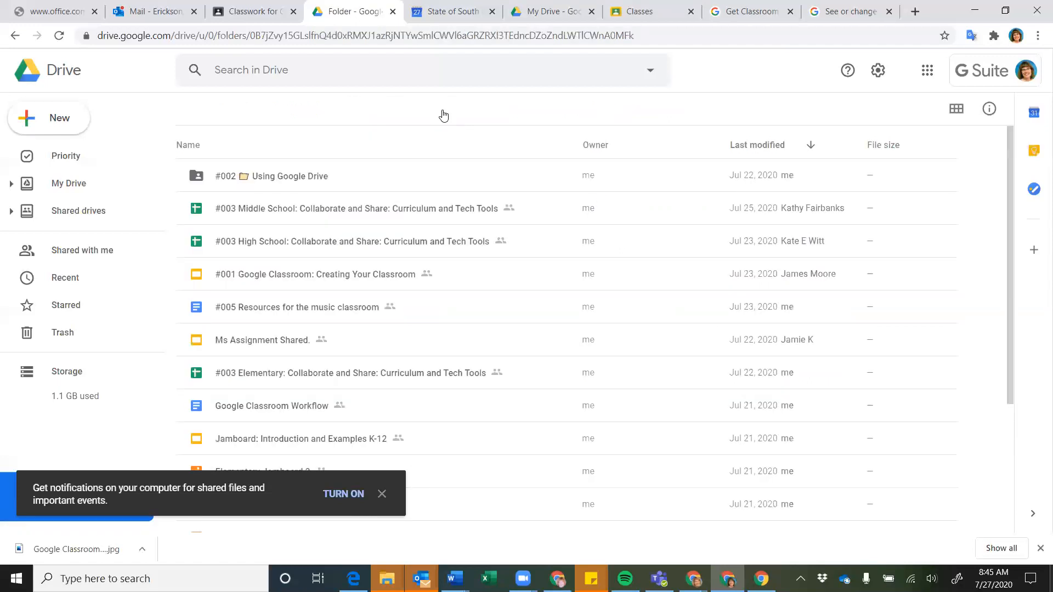
click(302, 122)
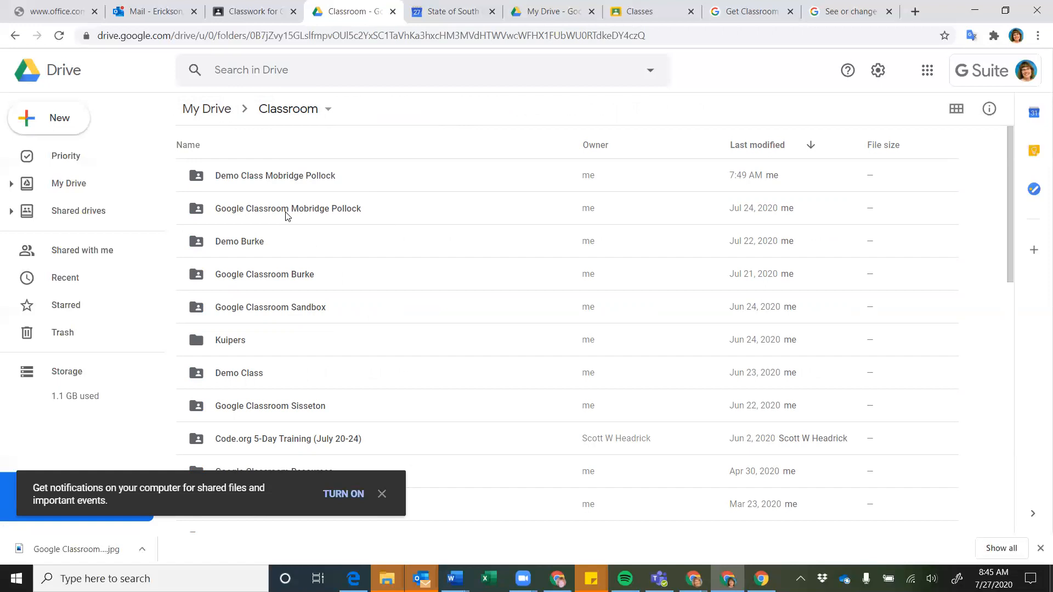
Skim the Classwork list, then reopen the Google Classroom Mobridge Pollock folder in Drive
click(251, 15)
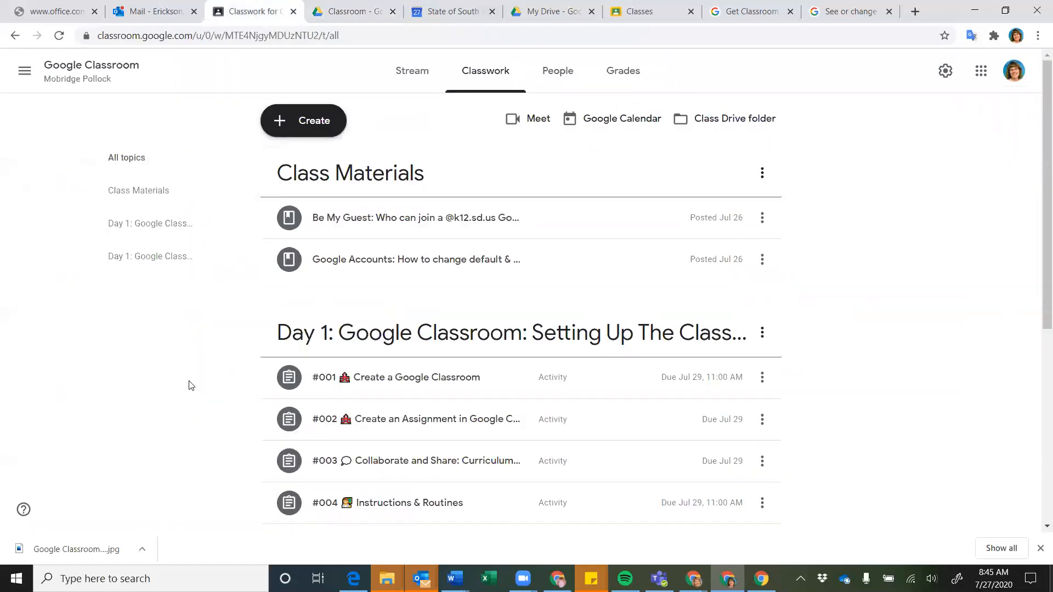
scroll(190, 385, down, 2)
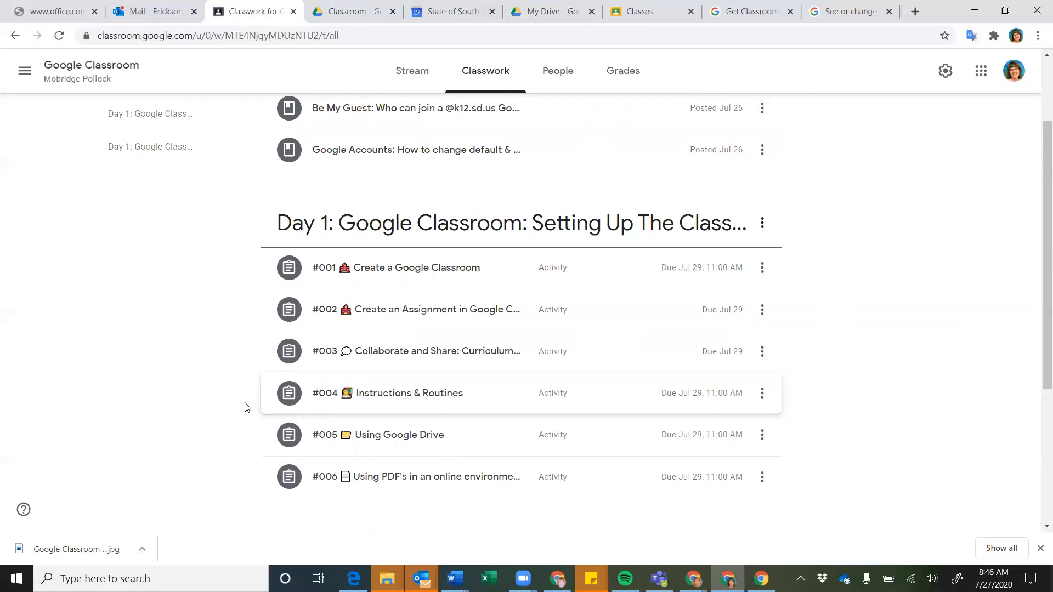
scroll(217, 382, up, 1)
scroll(217, 383, up, 1)
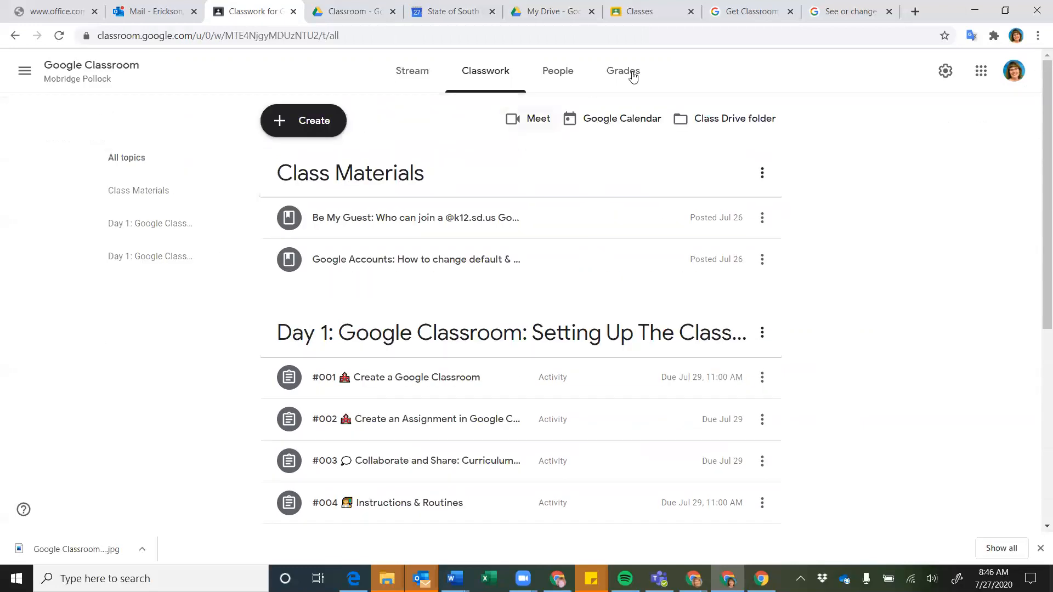
click(355, 14)
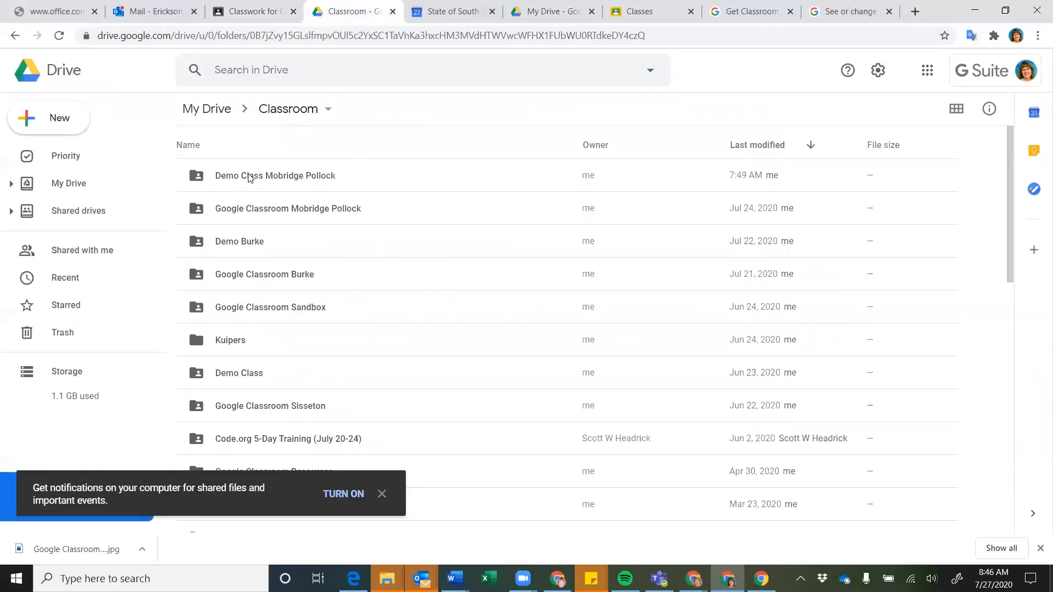
double_click(251, 216)
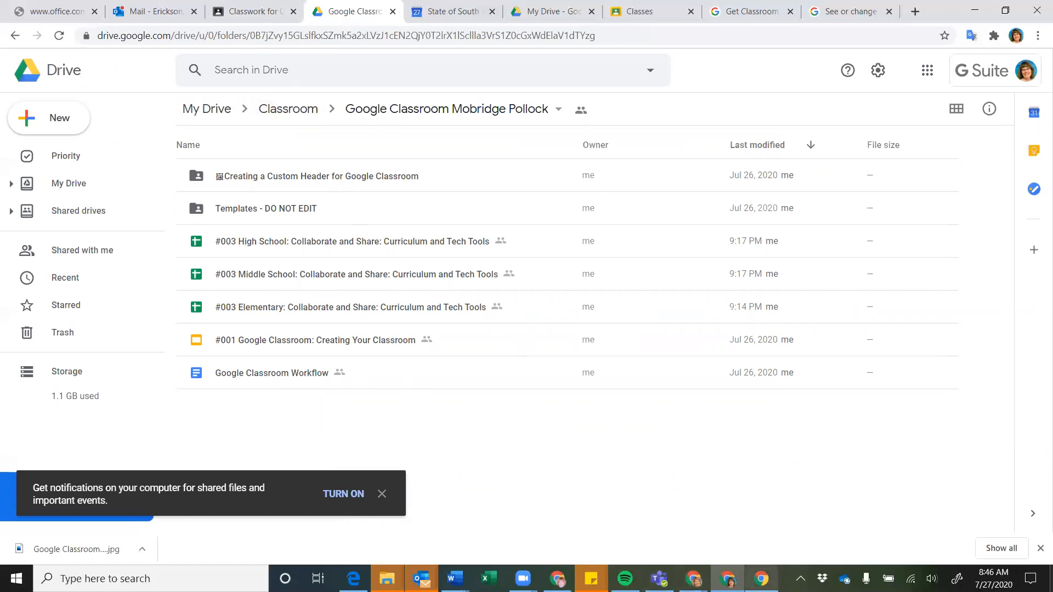
From the student's Classwork window, open the Class Drive folder, then return to Classwork
mouse_move(761, 577)
click(765, 550)
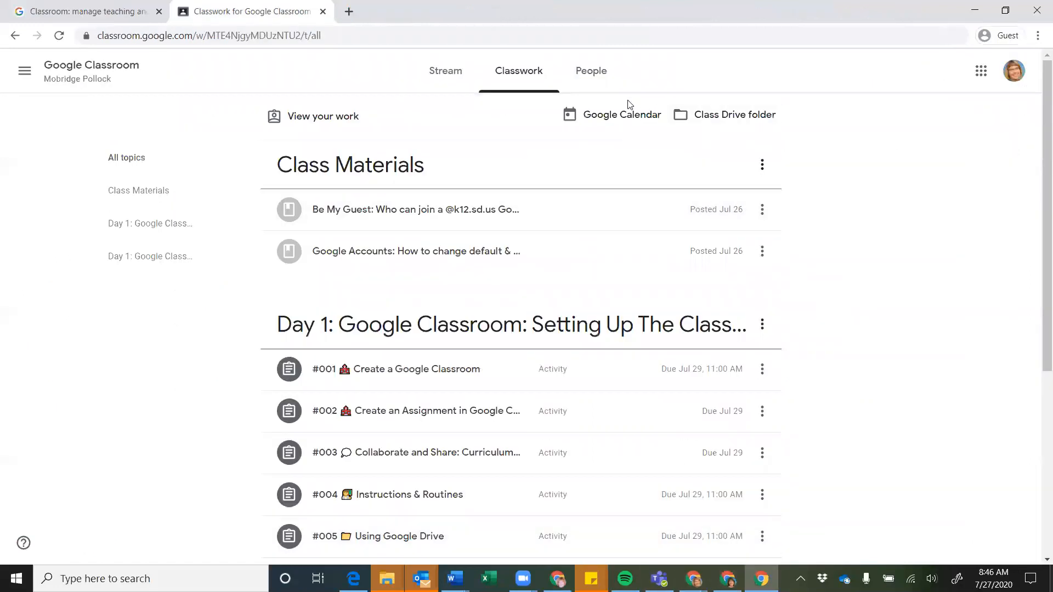
click(718, 121)
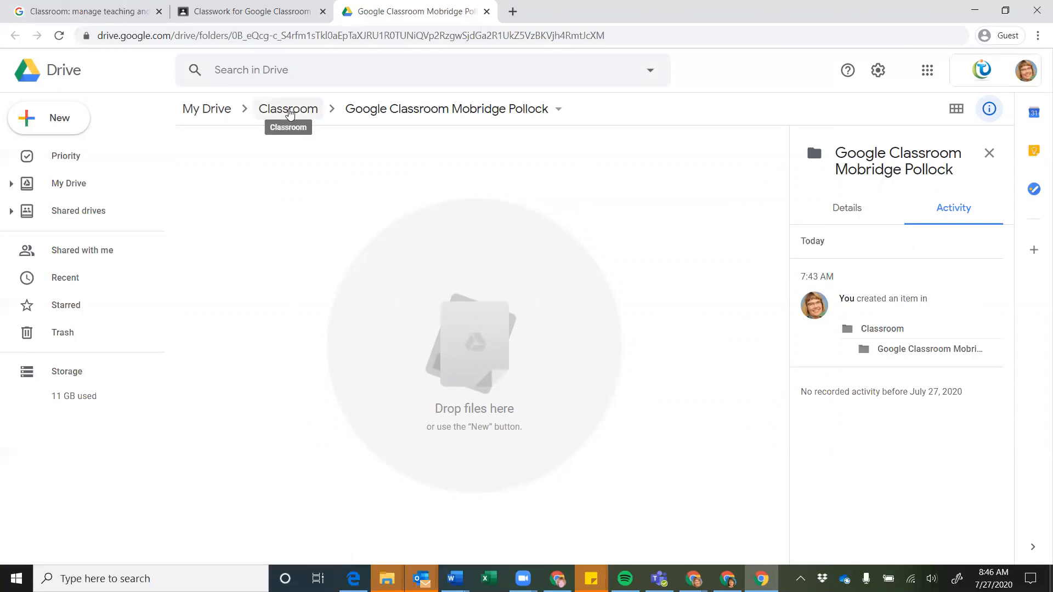
click(268, 13)
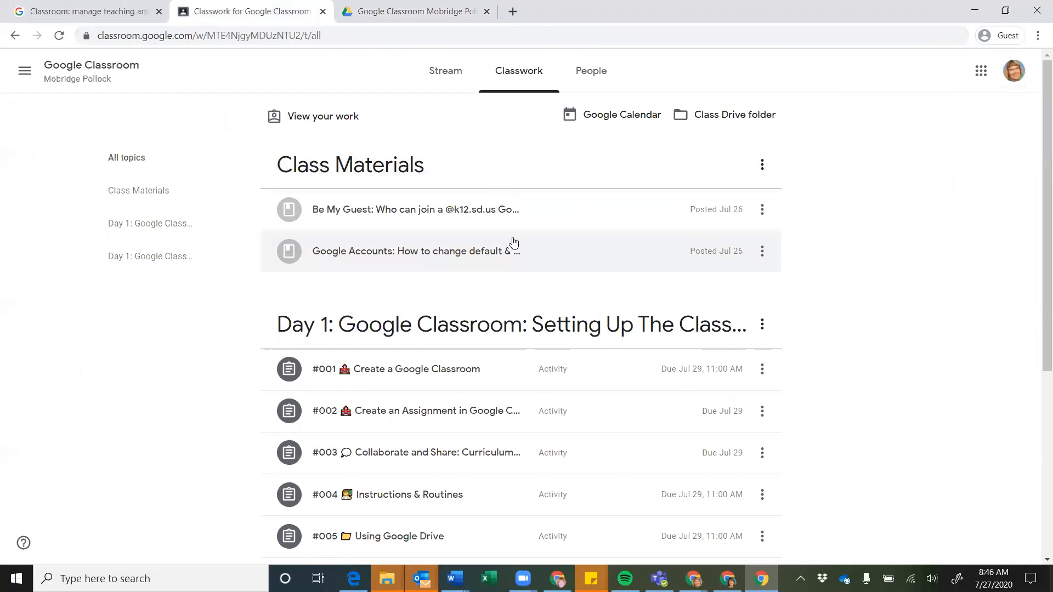
Expand the #002 assignment to read its instructions
scroll(513, 243, down, 1)
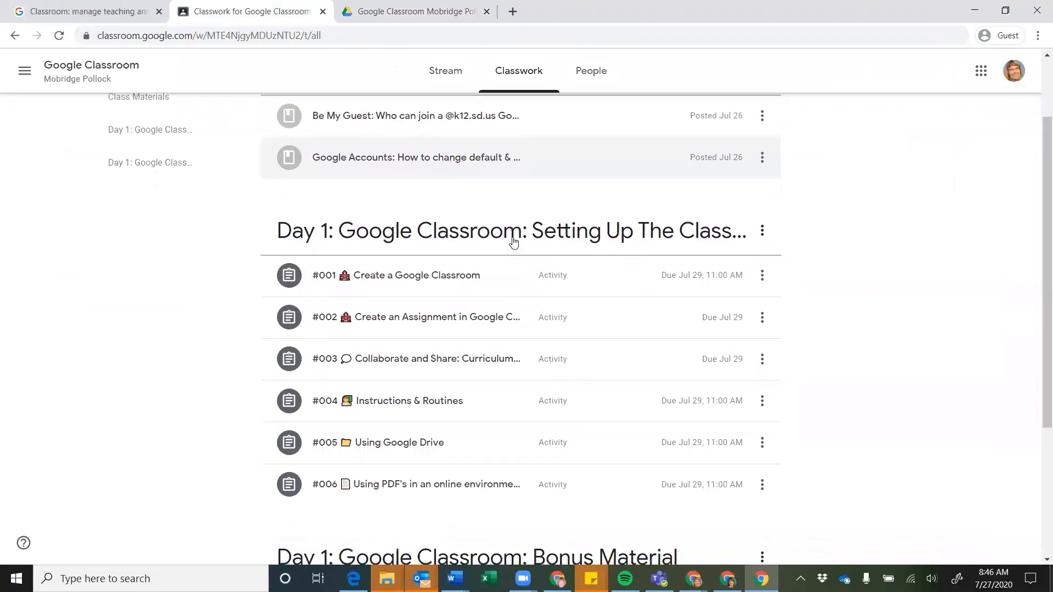
scroll(512, 242, down, 1)
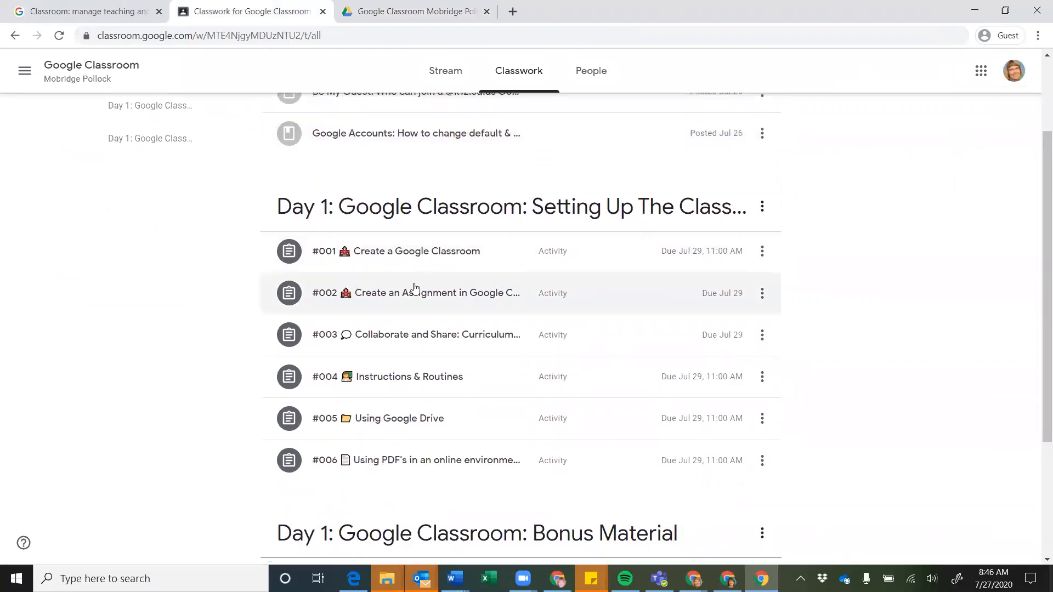
click(404, 298)
scroll(420, 337, down, 2)
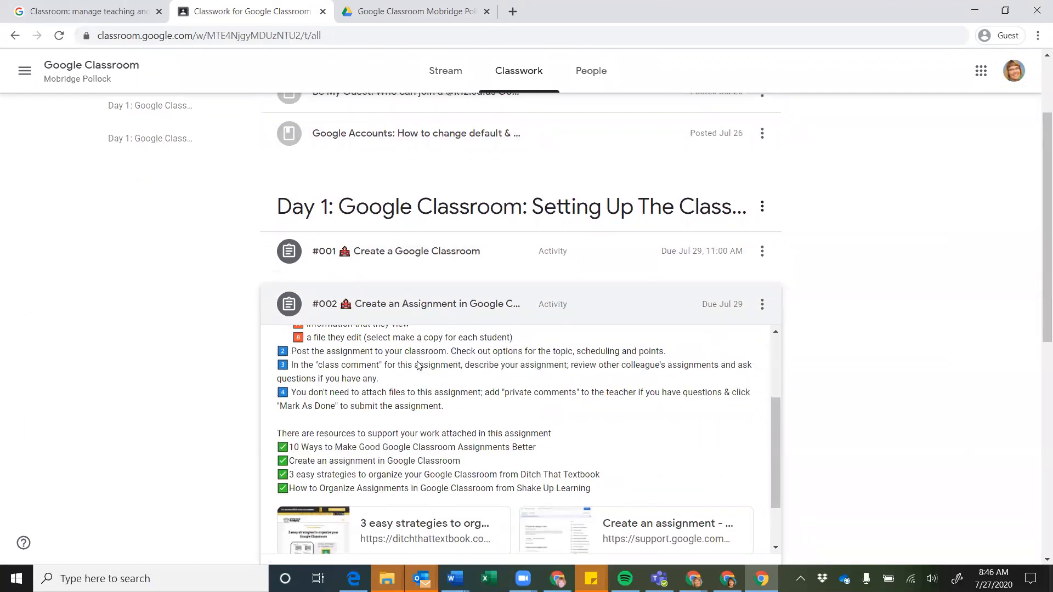
scroll(418, 371, up, 1)
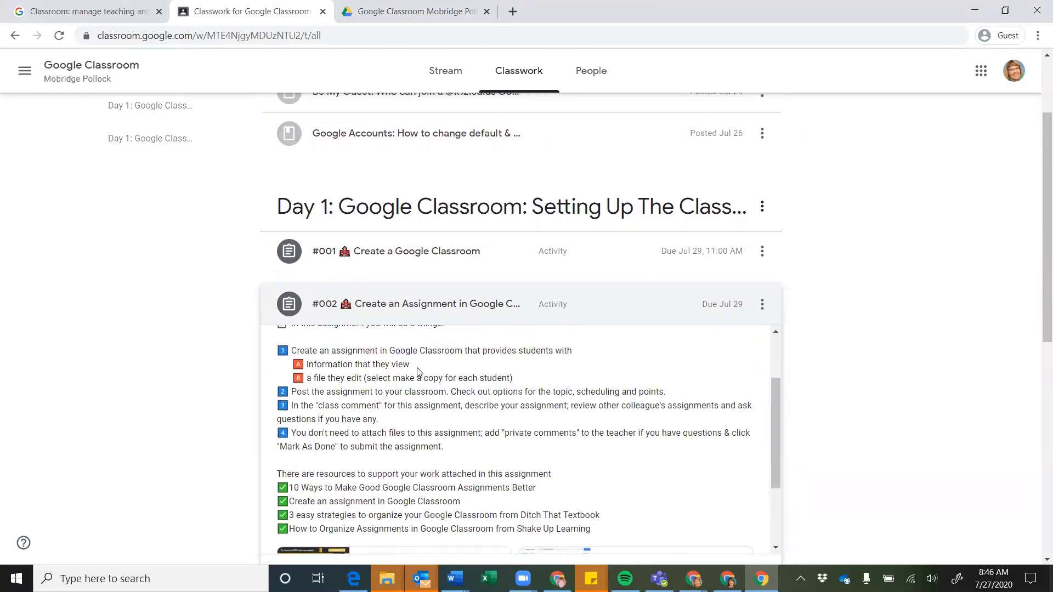
Expand #004 Instructions & Routines and view its full assignment details
scroll(417, 371, down, 3)
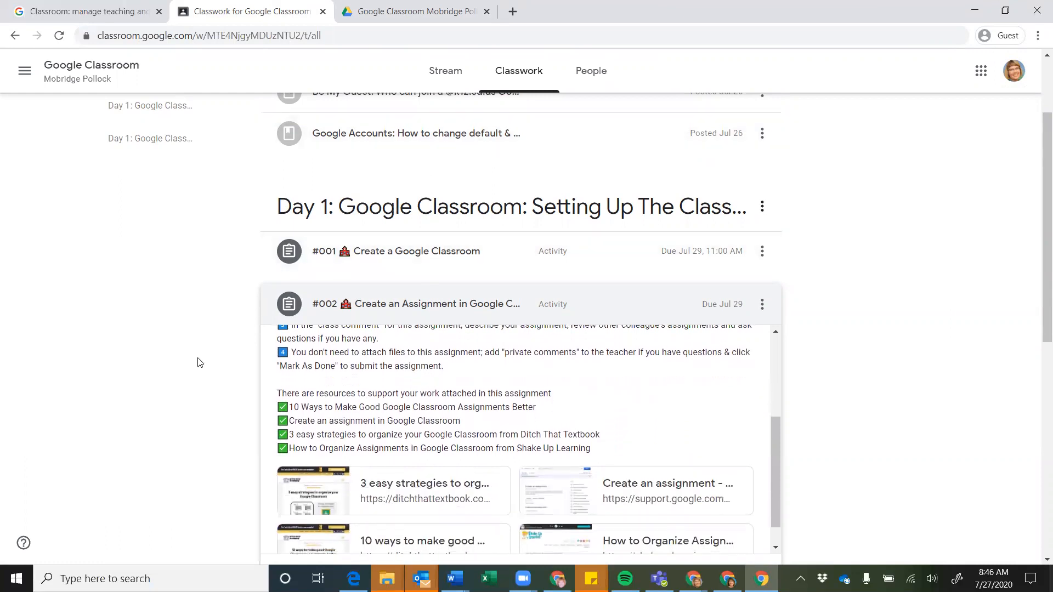
scroll(199, 363, down, 5)
scroll(199, 362, down, 2)
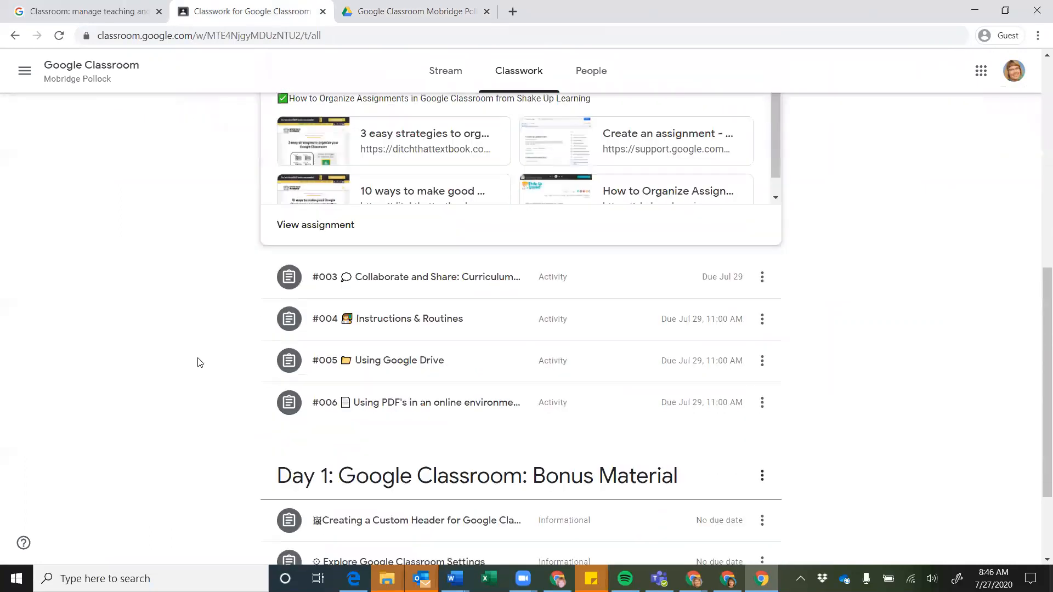
click(422, 327)
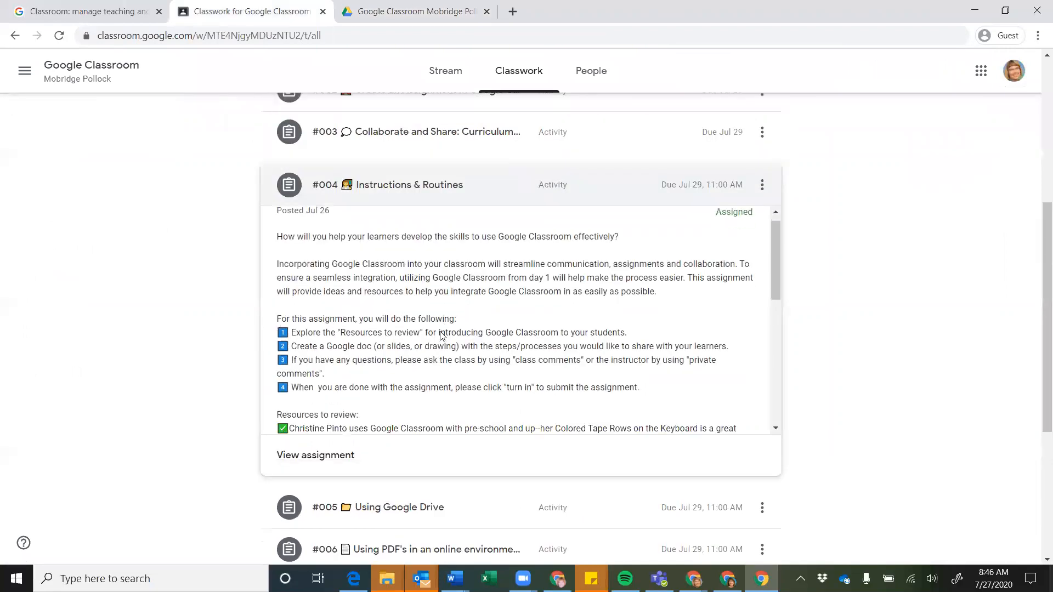
scroll(441, 336, down, 2)
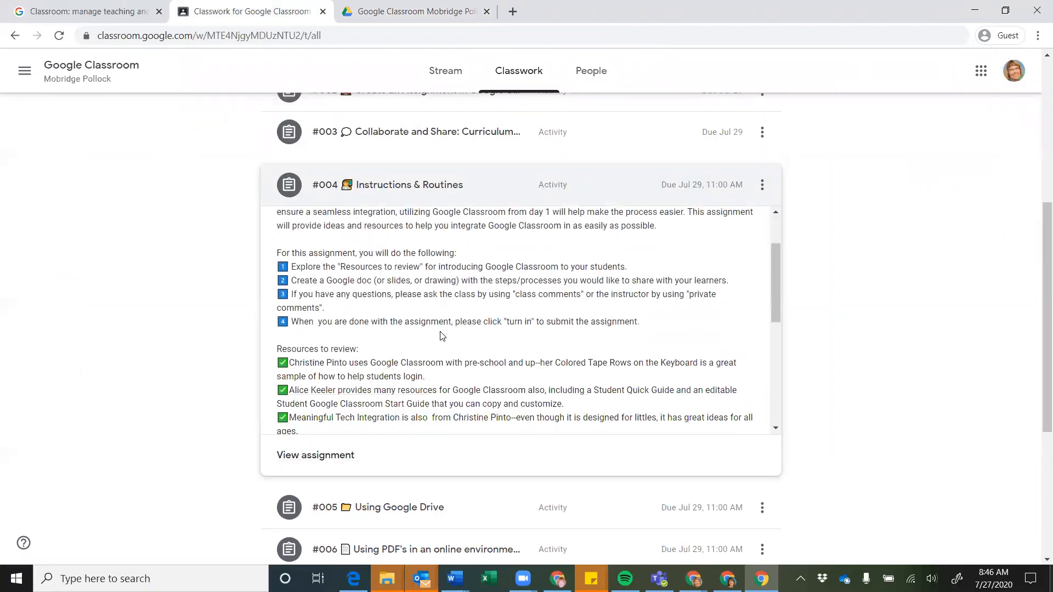
click(318, 460)
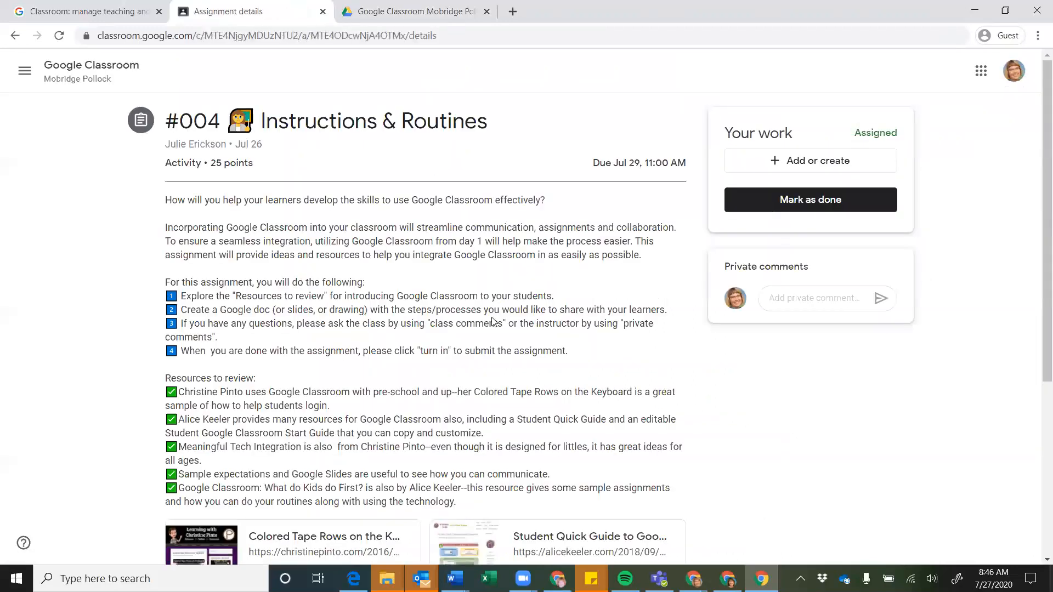
Create a new Google Doc attached to #004 Instructions & Routines
scroll(505, 311, down, 3)
scroll(658, 247, up, 3)
click(801, 163)
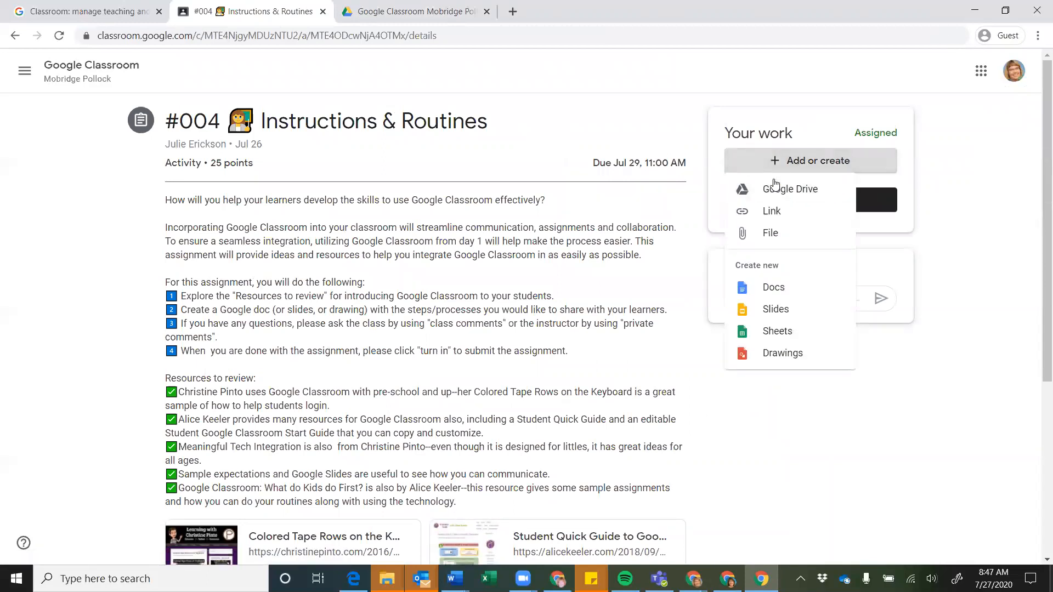
click(759, 286)
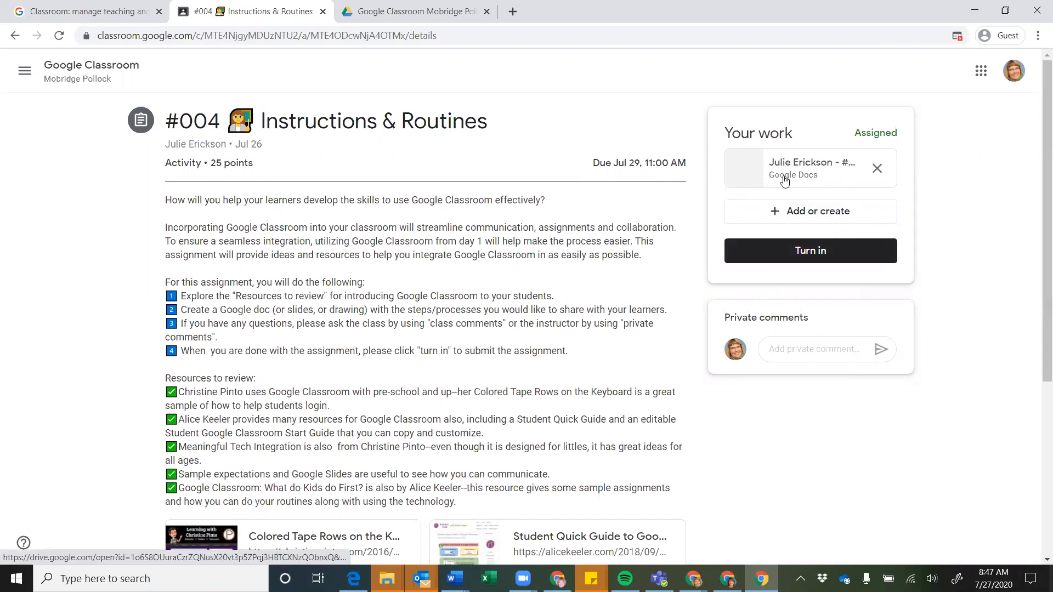
Turn in the #004 work and check the class Drive folder for the doc
click(798, 253)
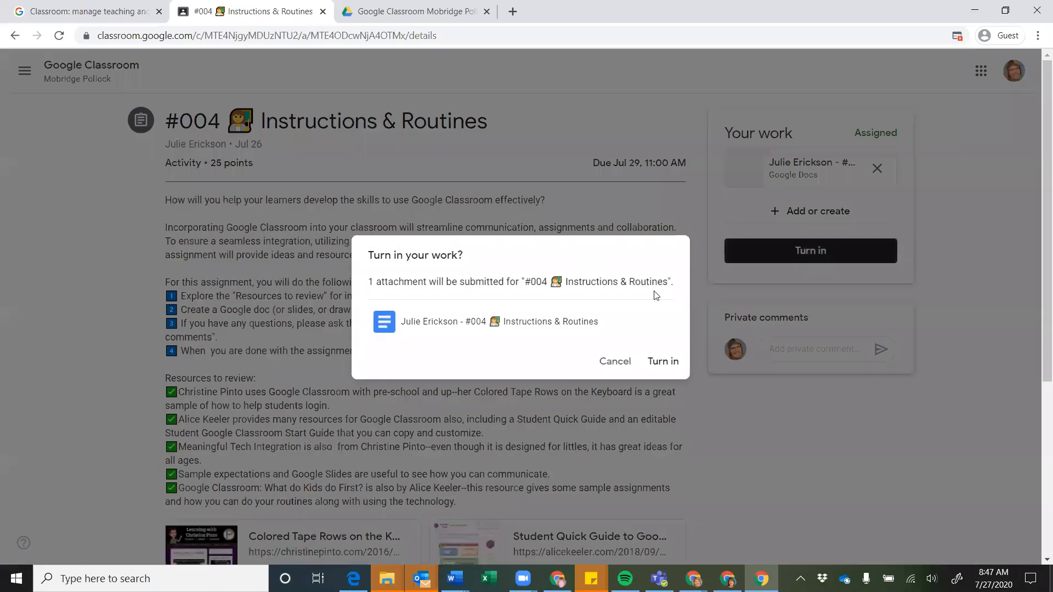
click(659, 362)
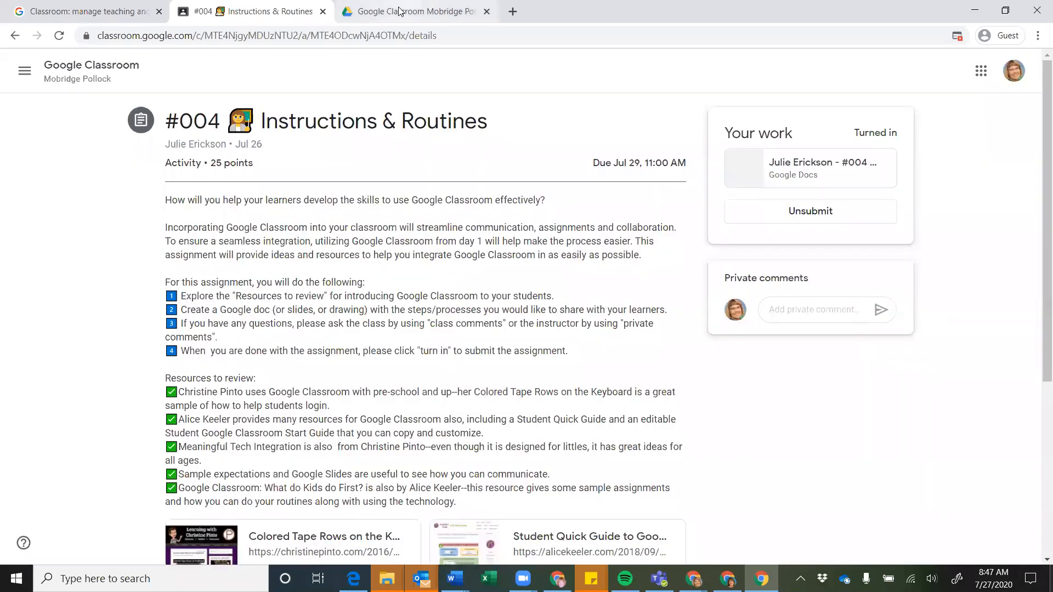
click(400, 11)
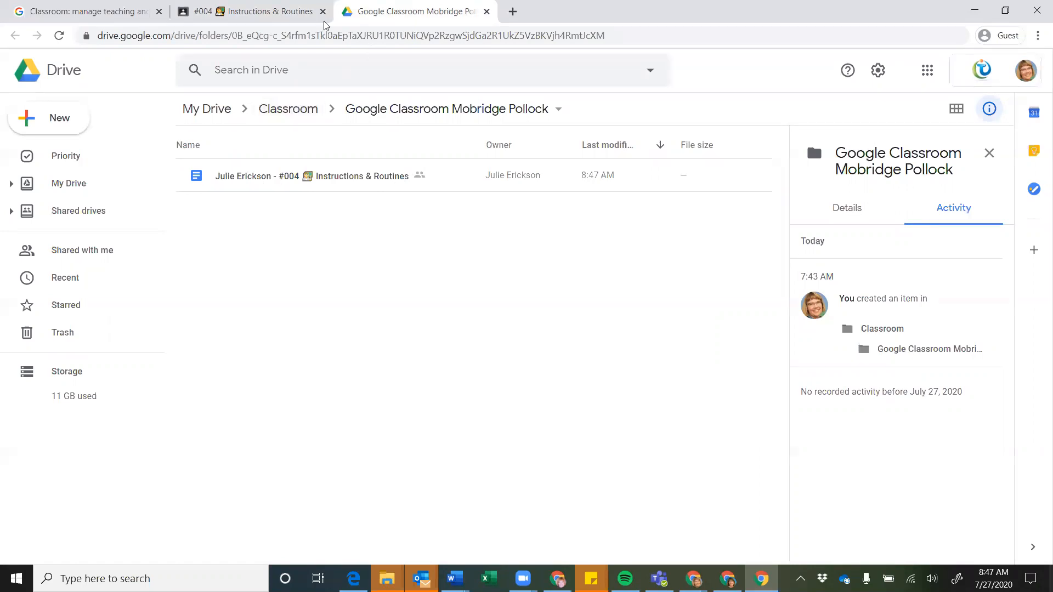
Compare the turned-in #004 assignment with the Drive folder, ending on the class Stream
click(292, 17)
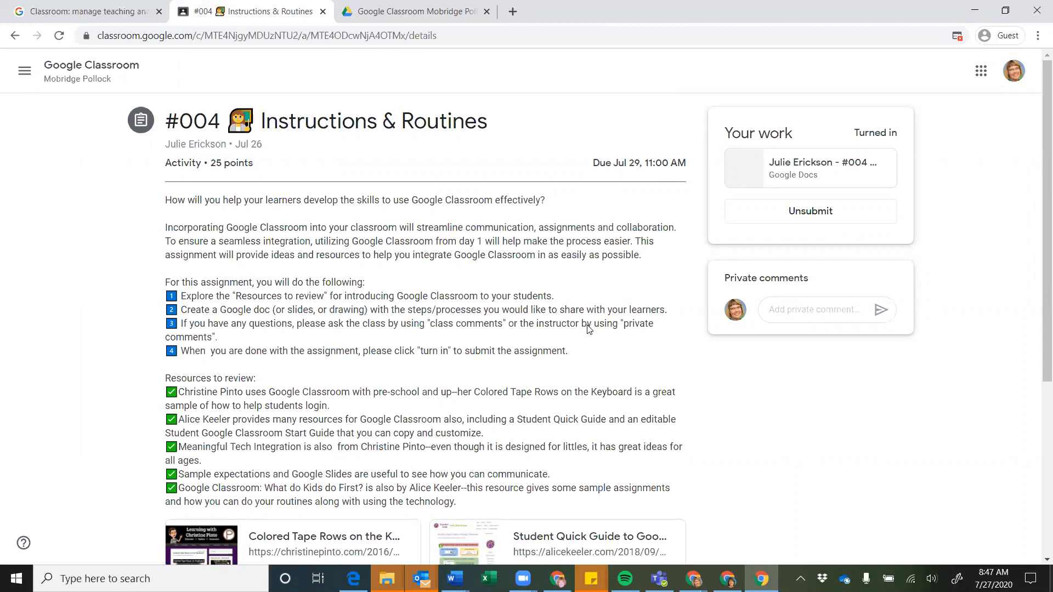
click(427, 16)
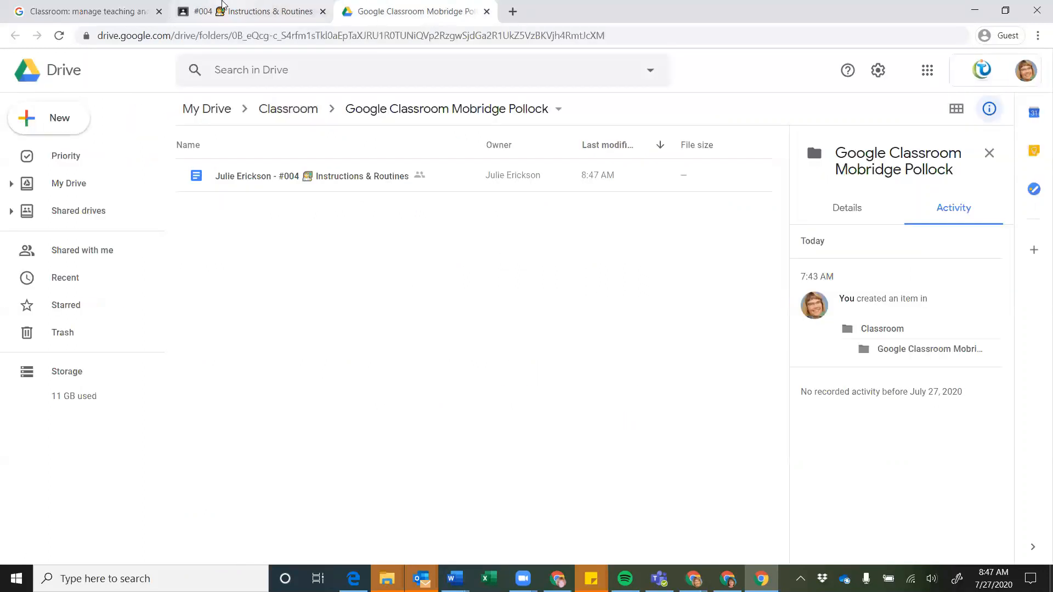
click(235, 15)
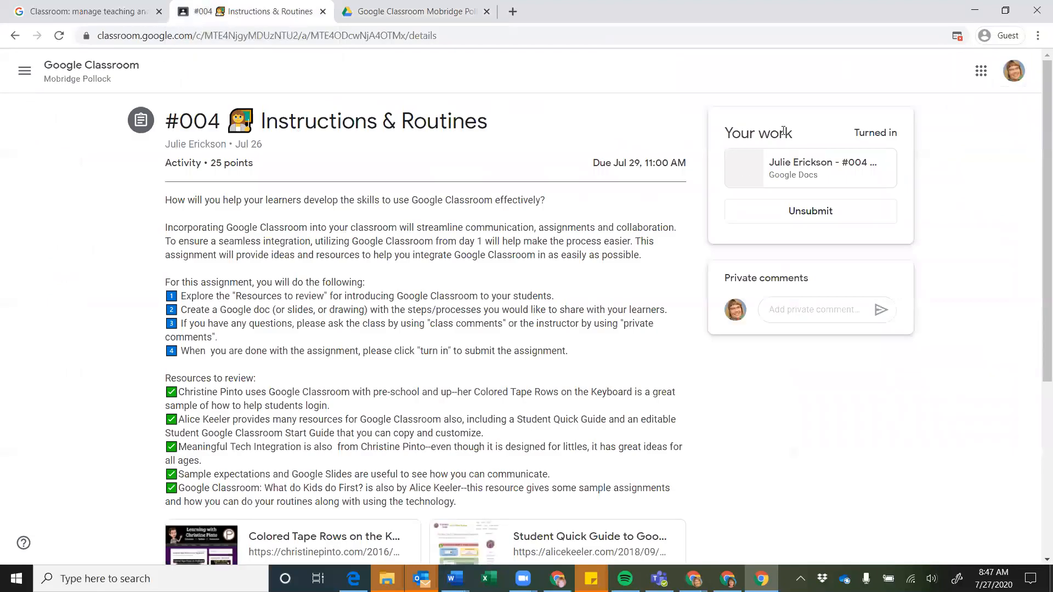
click(112, 70)
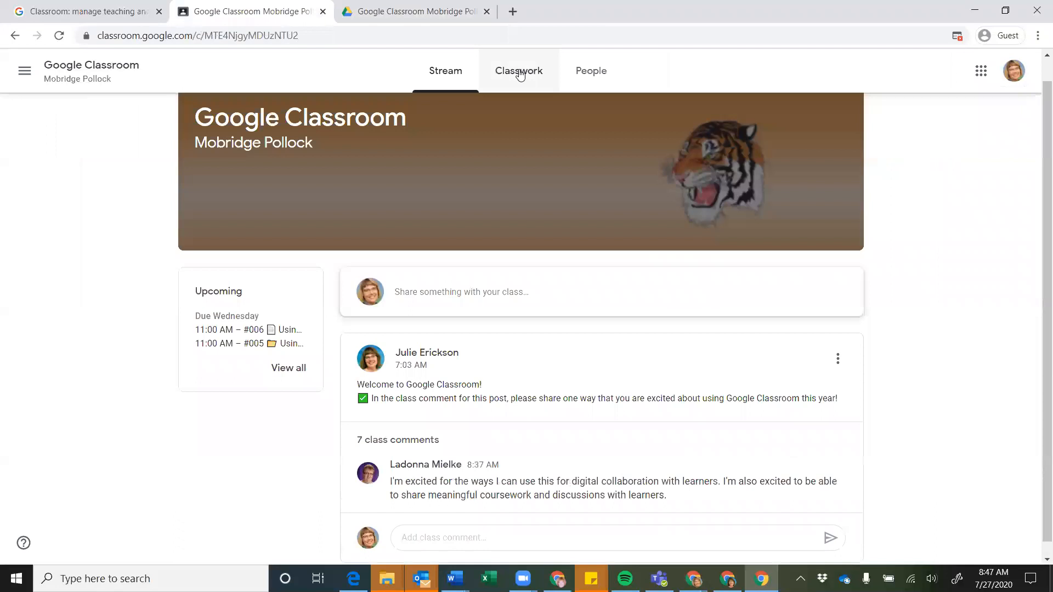
Open the Mobridge Pollock Drive folder from Classwork to find the new #004 Instructions & Routines subfolder
click(520, 73)
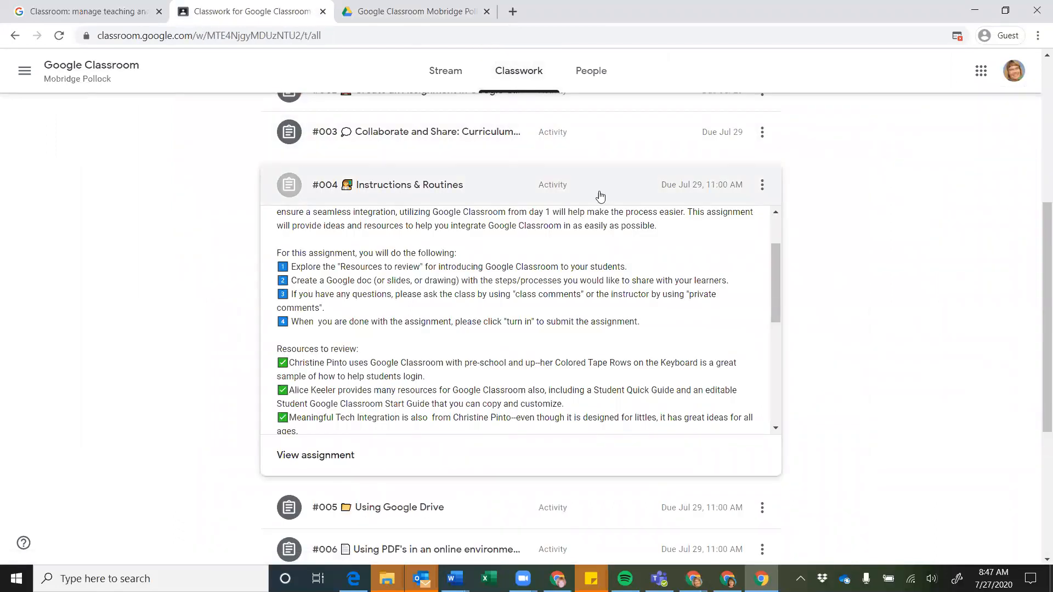
scroll(600, 200, up, 6)
click(724, 122)
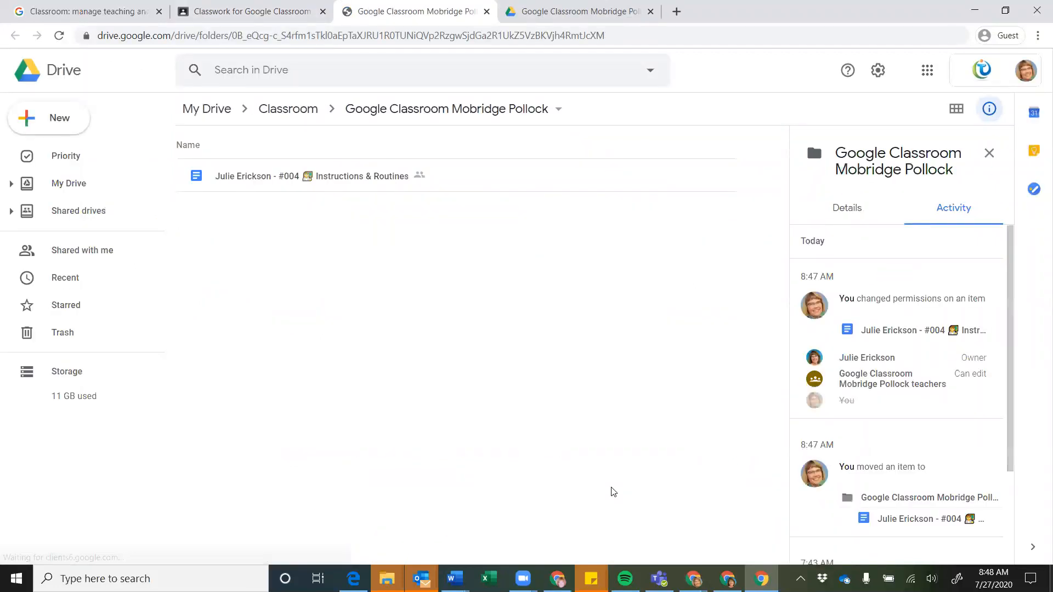
click(727, 578)
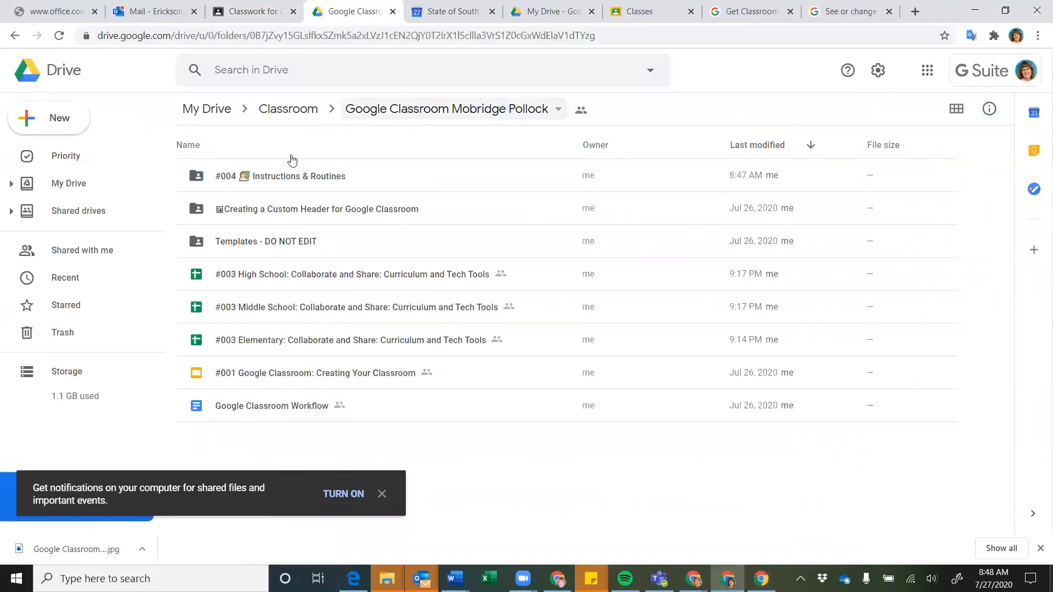
Look inside the #004 Instructions & Routines folder's student document, then return to Classwork
double_click(294, 181)
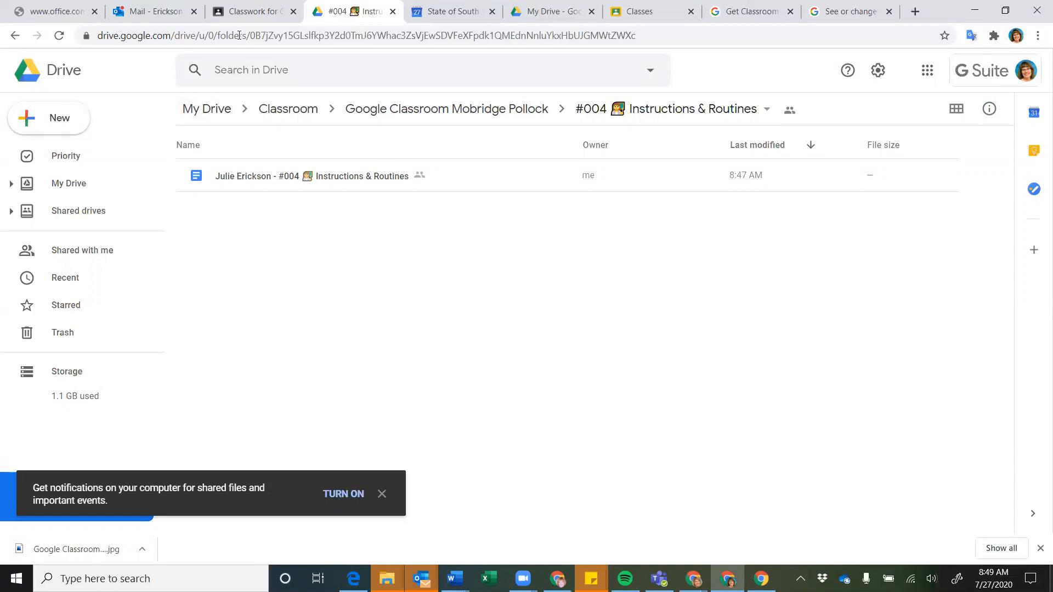
click(242, 11)
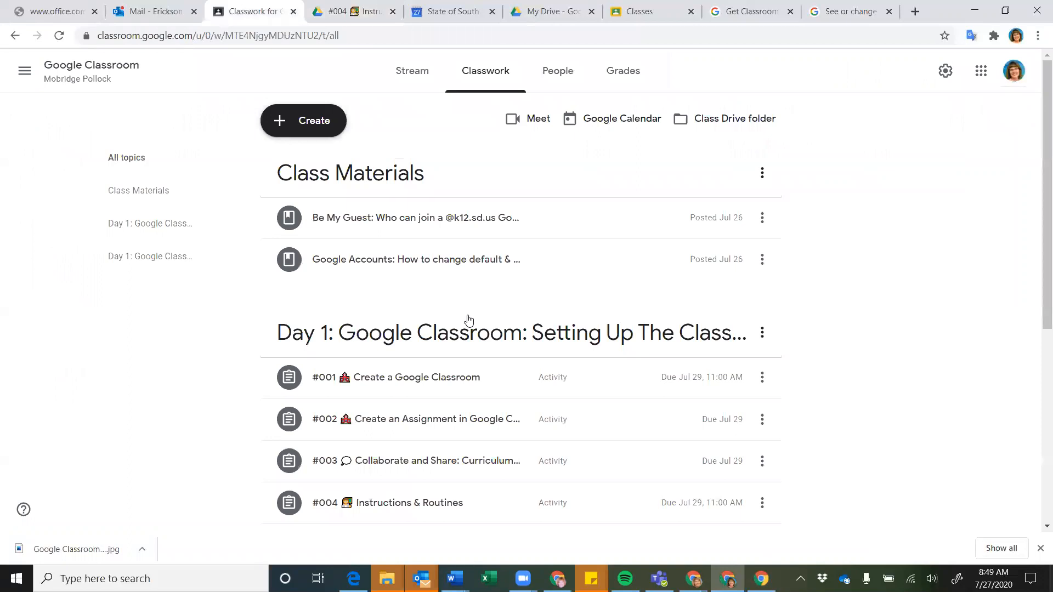
Check the class Google Calendar for Wednesday the 29th due dates, then return to Classwork
click(613, 124)
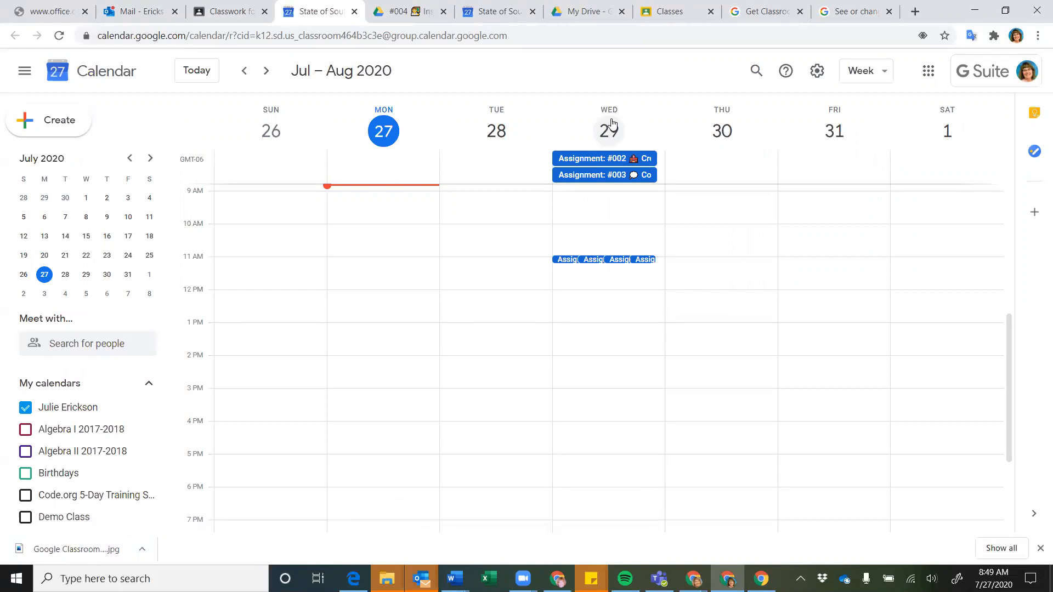
click(220, 13)
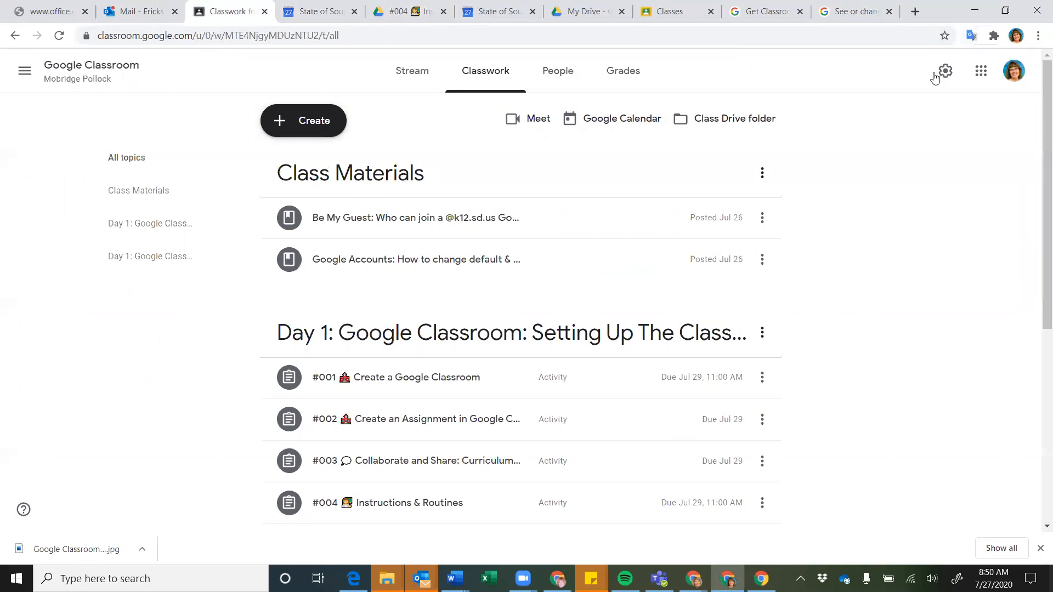
Launch Google Calendar from the Google apps grid, showing the Jul – Aug 2020 week
click(981, 75)
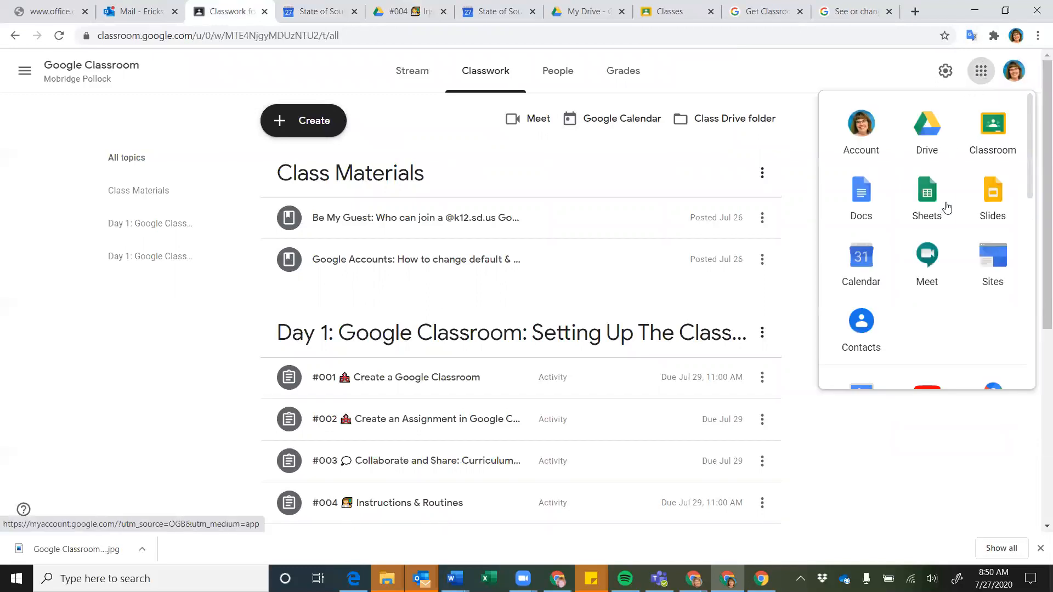
click(939, 251)
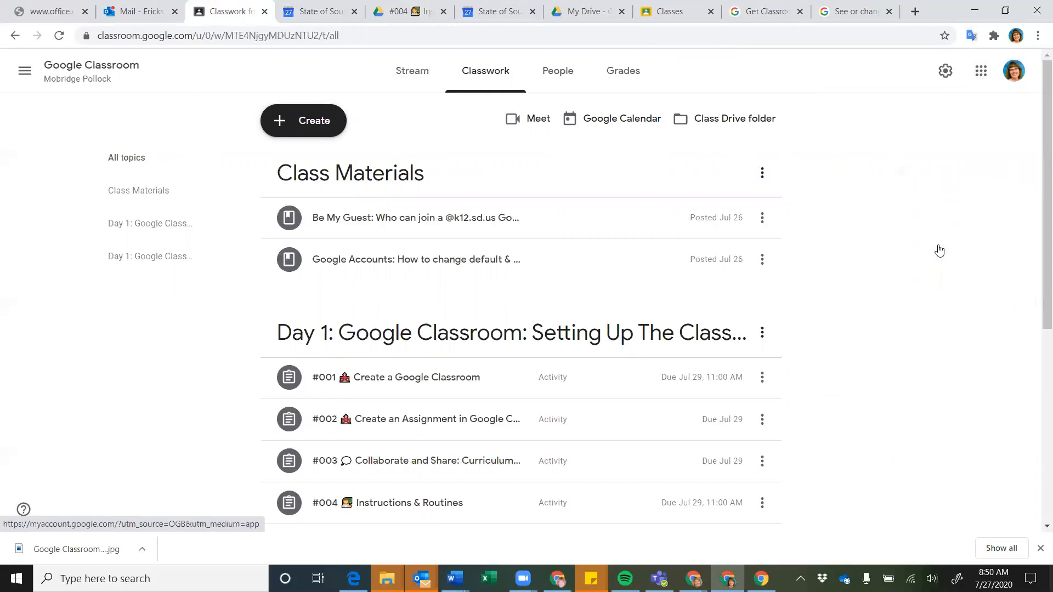
click(981, 71)
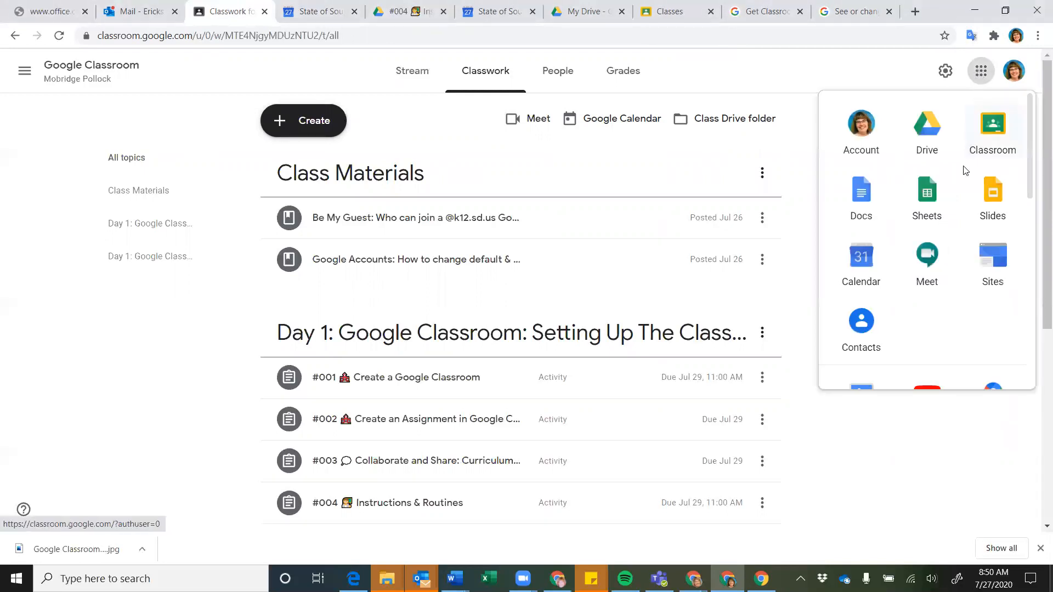
scroll(954, 204, down, 1)
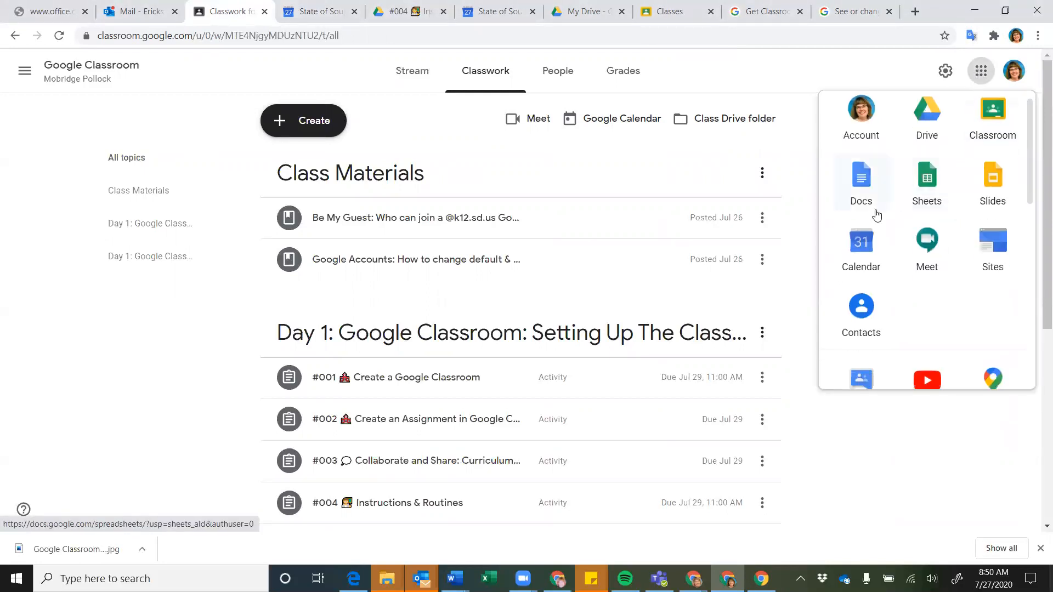
click(865, 247)
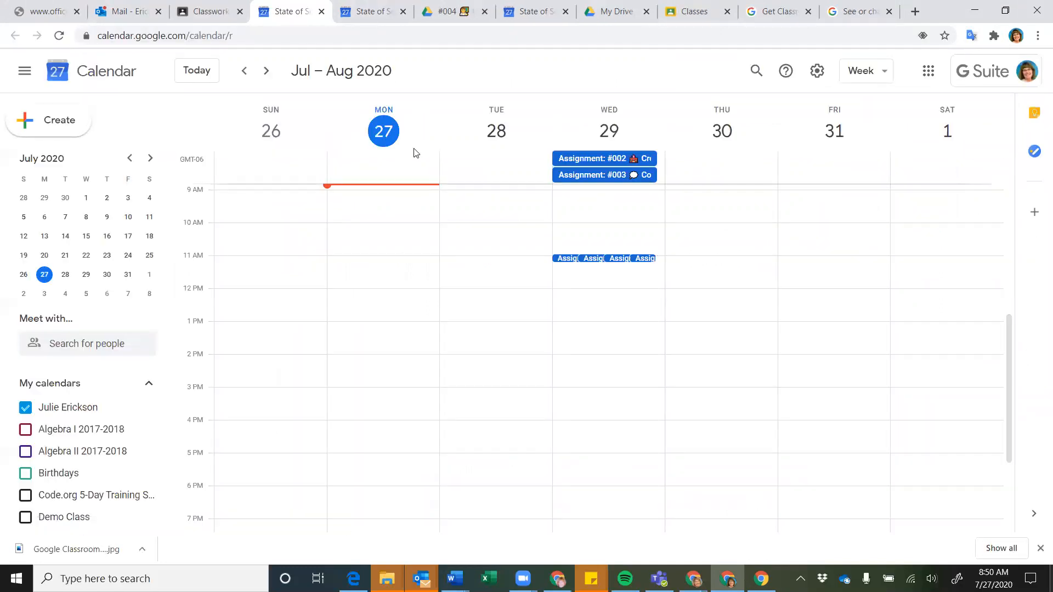
click(366, 12)
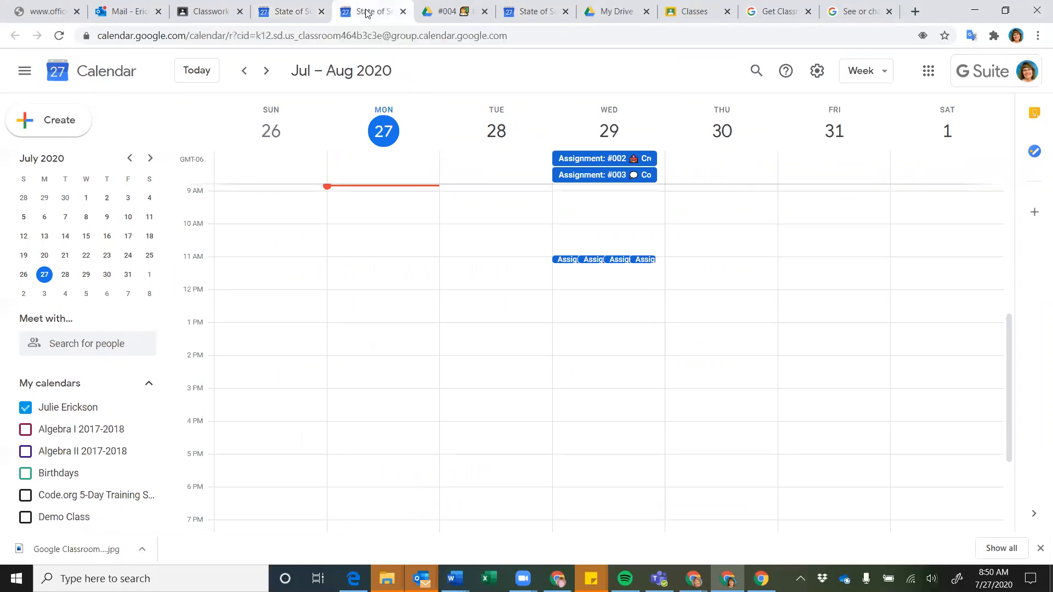
click(284, 13)
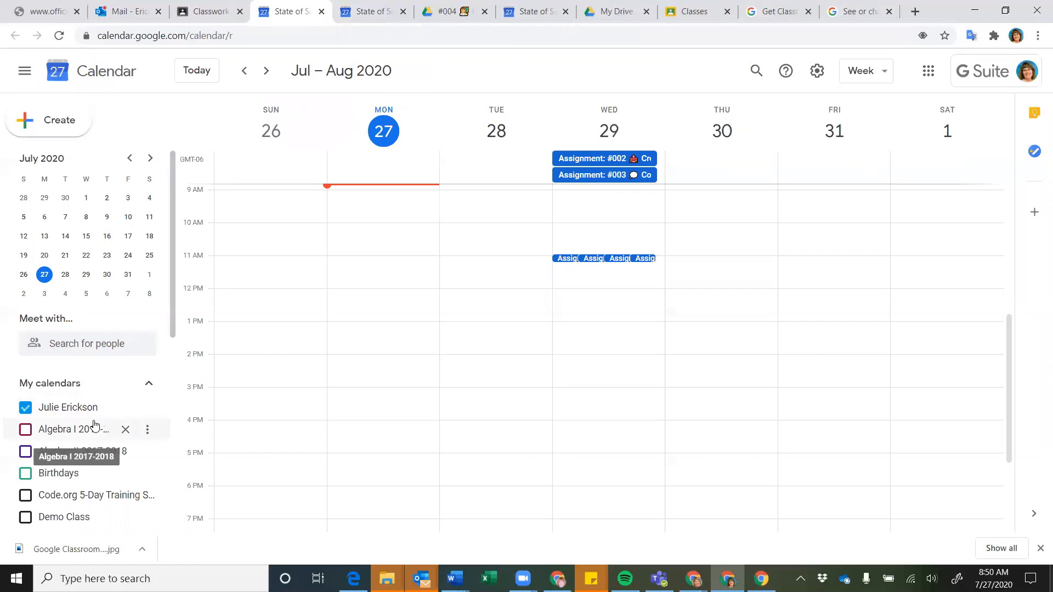
scroll(91, 421, down, 2)
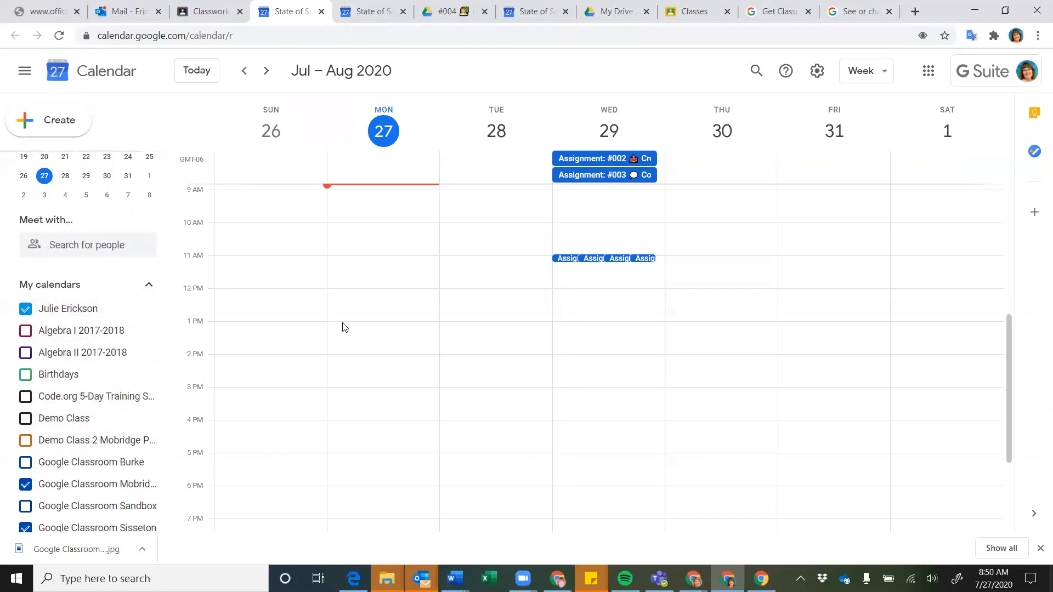
scroll(93, 435, down, 1)
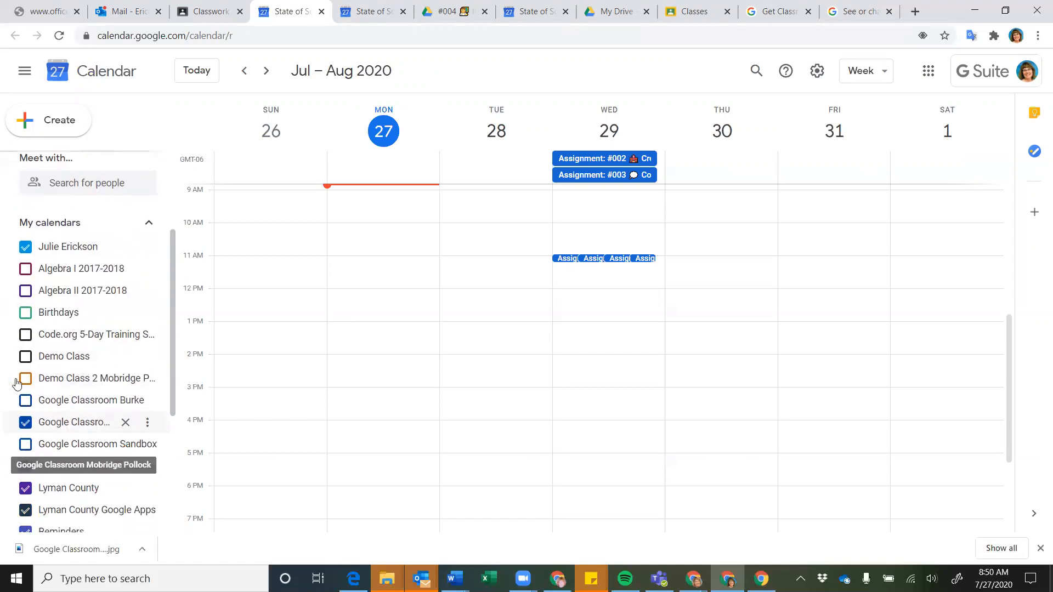
scroll(23, 493, down, 1)
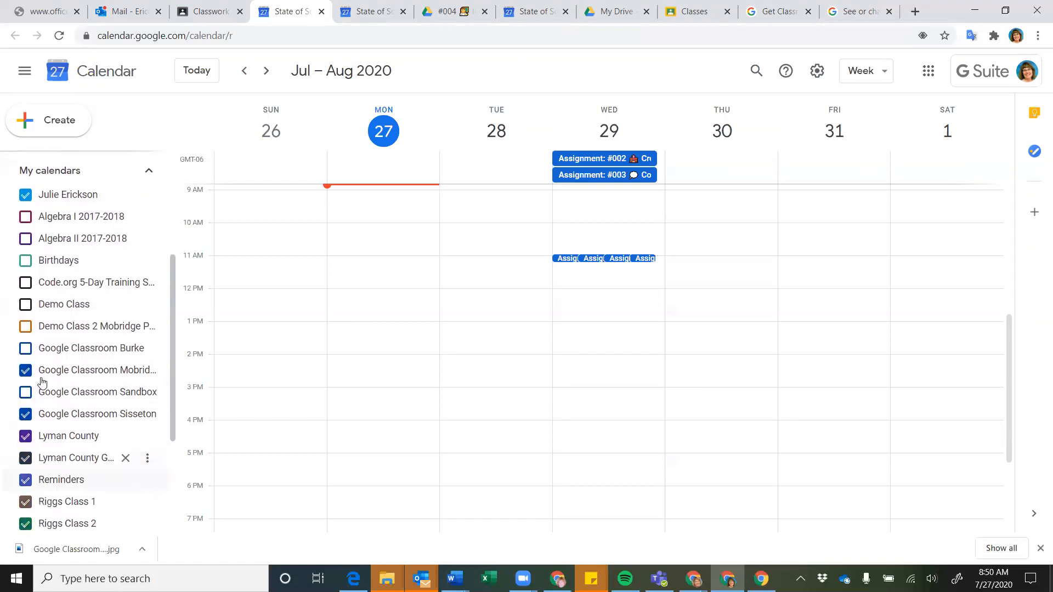
scroll(354, 413, up, 2)
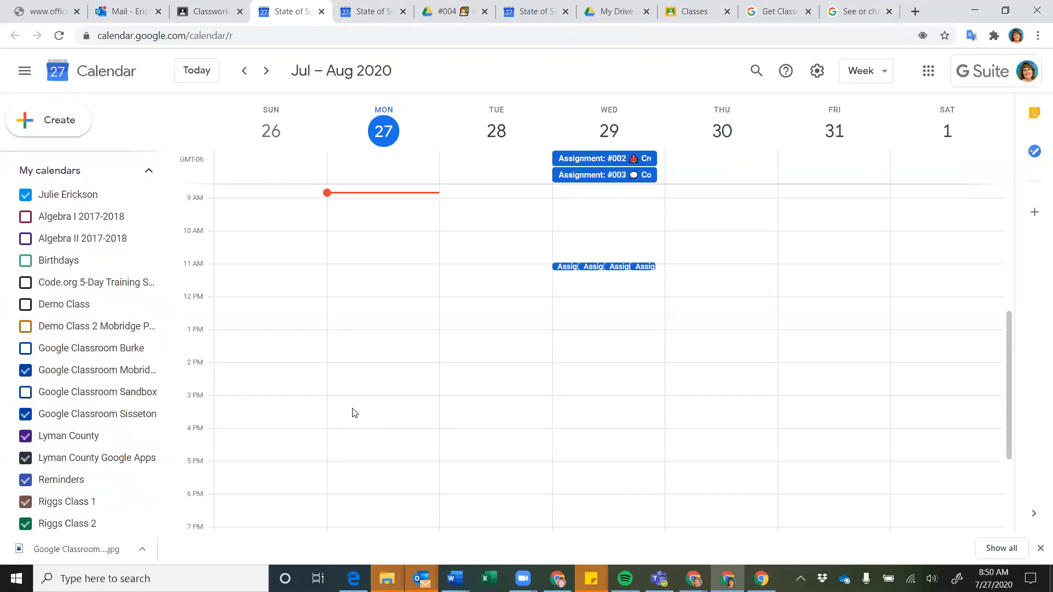
scroll(353, 412, down, 2)
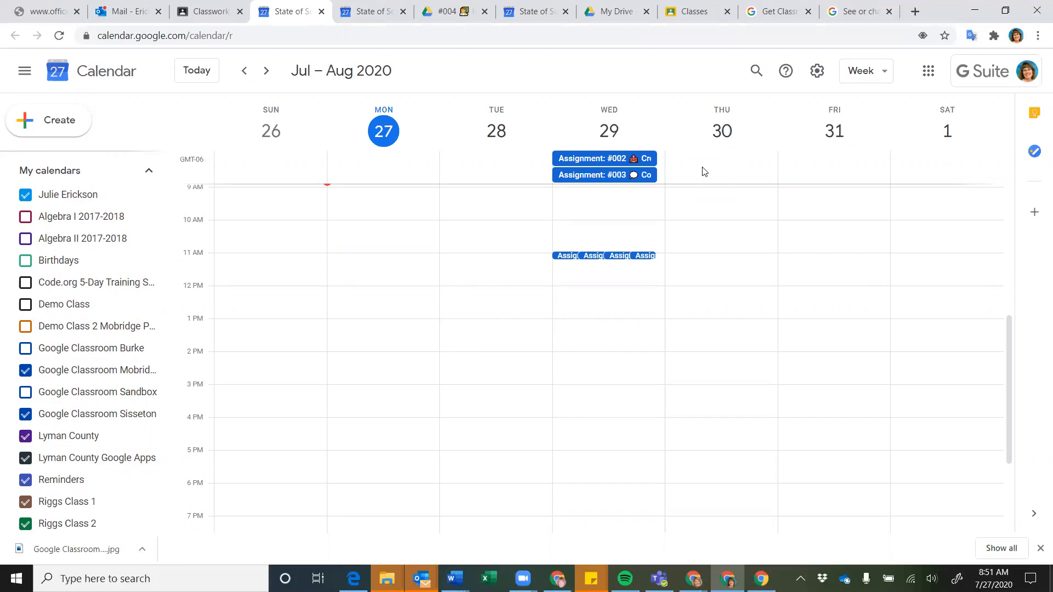
scroll(501, 216, up, 1)
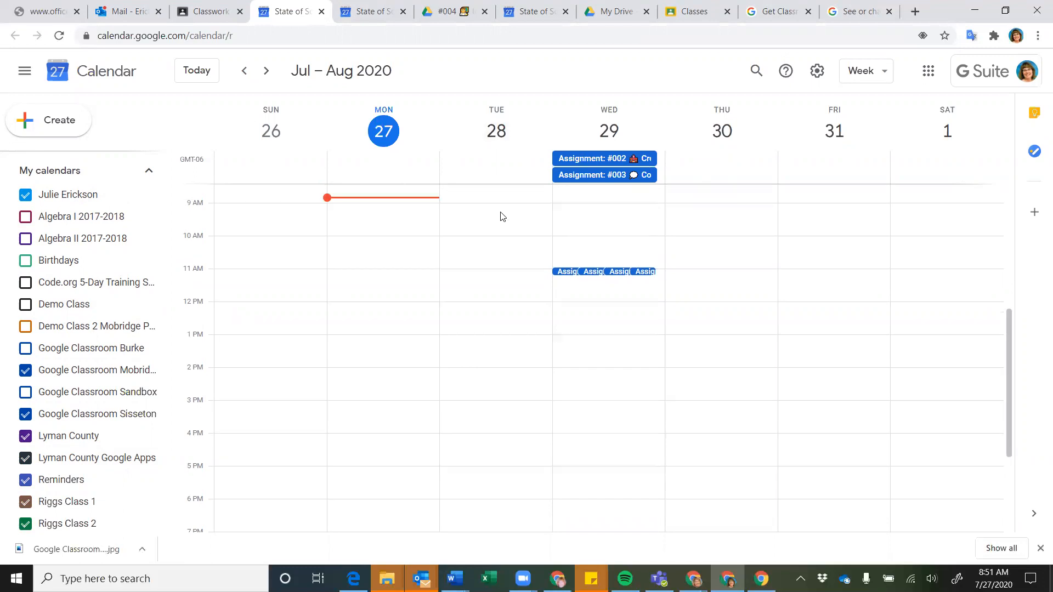
scroll(501, 216, up, 3)
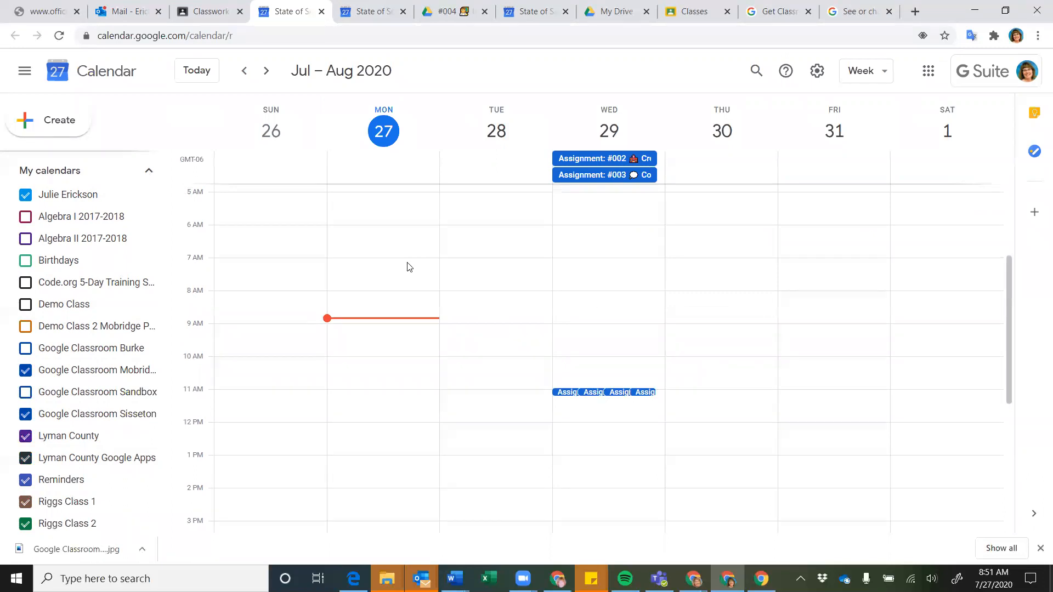
mouse_move(142, 216)
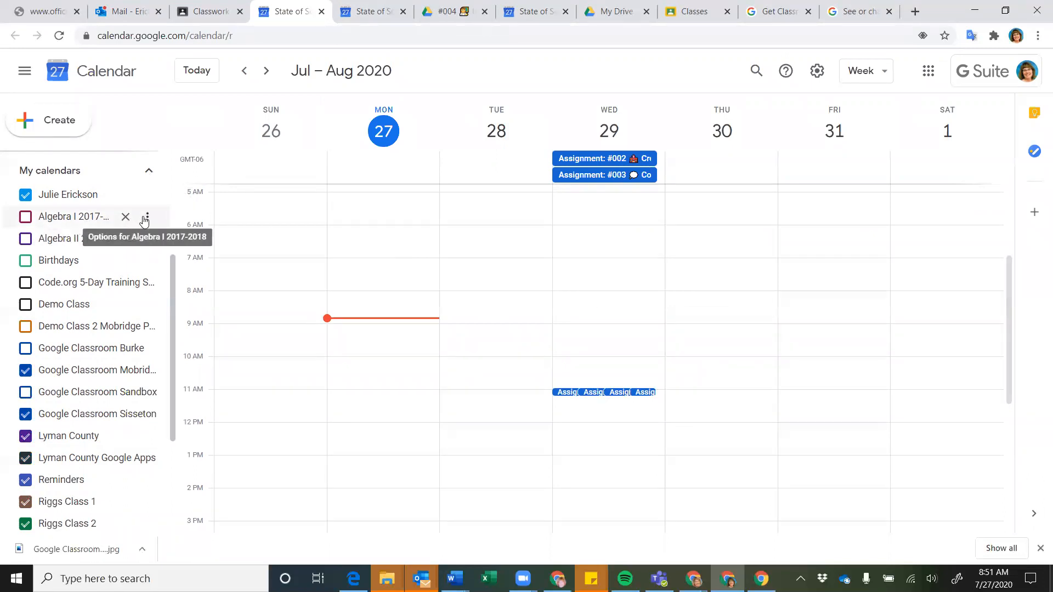
Hide Algebra I 2017-2018 from My calendars, keeping Algebra II 2017-2018 by cancelling its removal
click(146, 219)
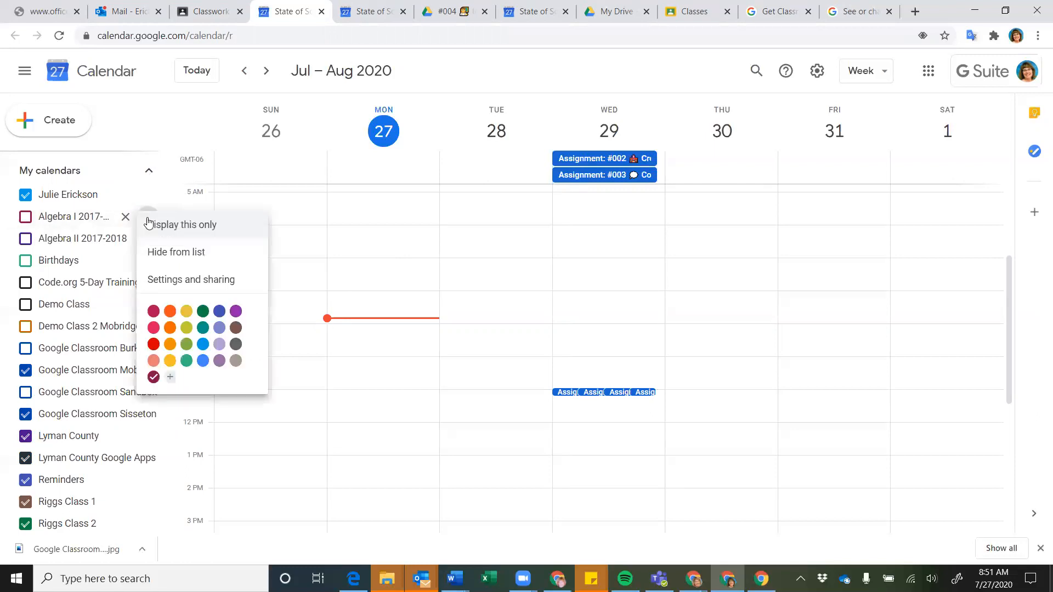
click(157, 256)
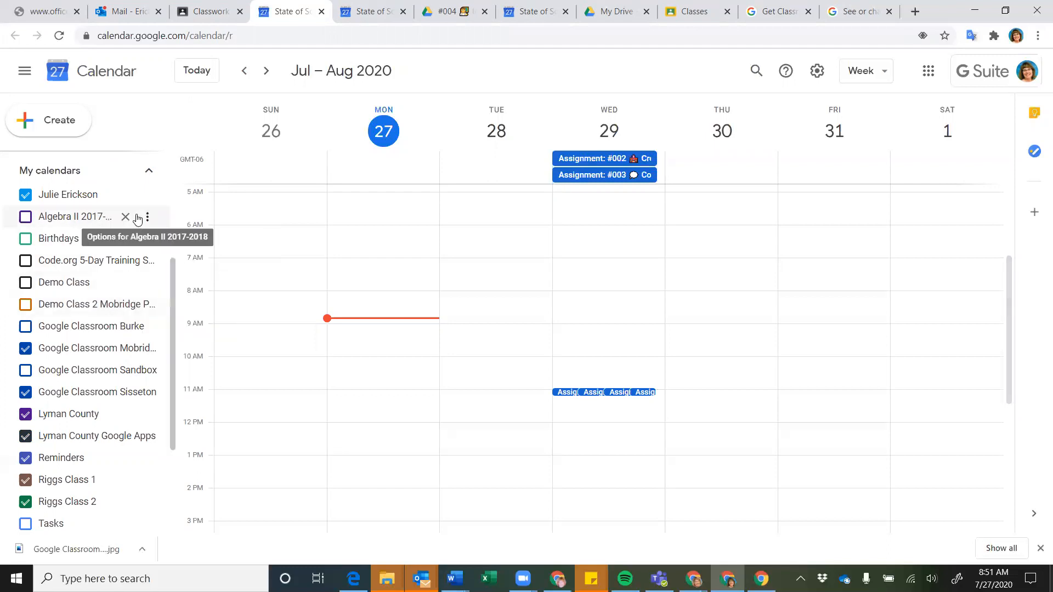
click(124, 218)
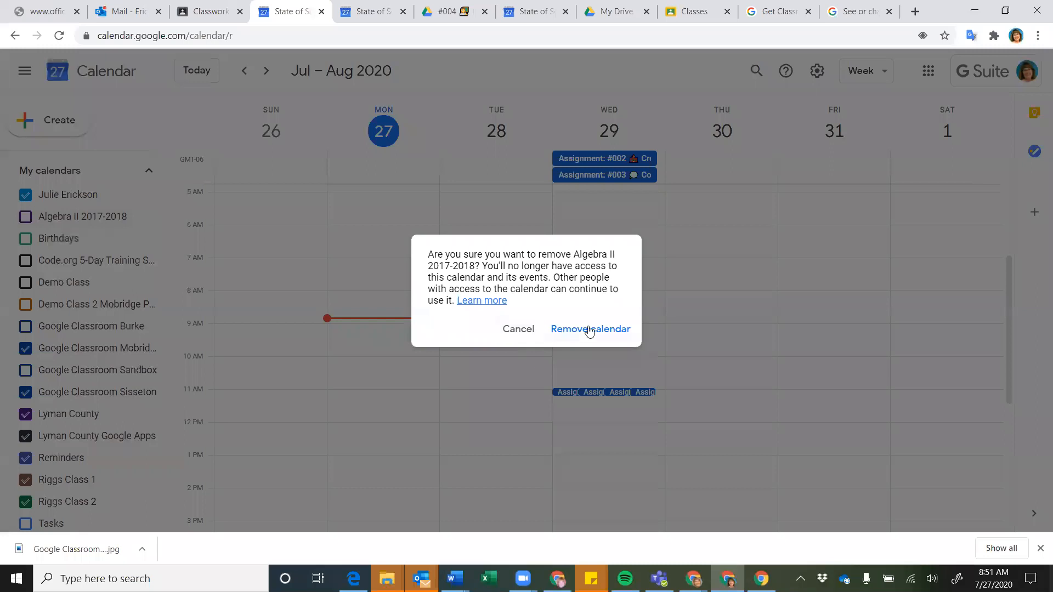
click(517, 330)
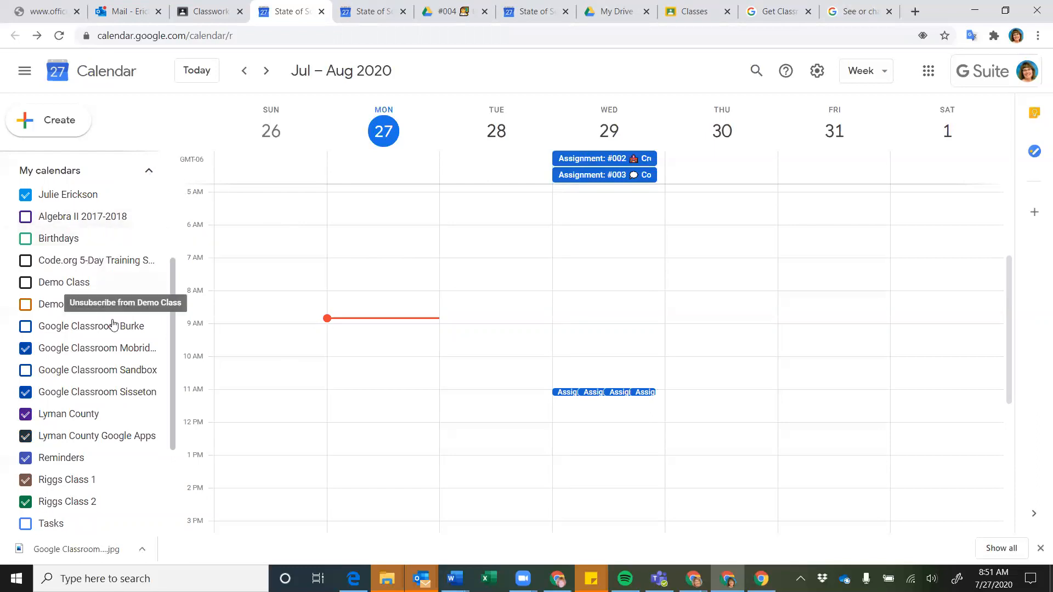
Return to the Mobridge Pollock Classwork page and open the Class Drive folder
scroll(95, 352, down, 3)
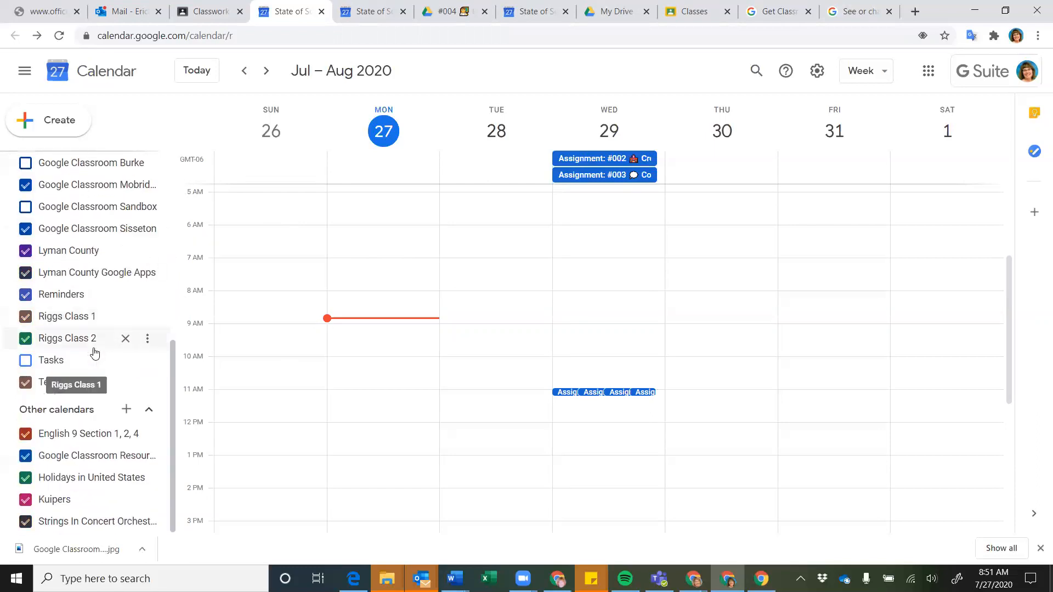
scroll(95, 351, up, 6)
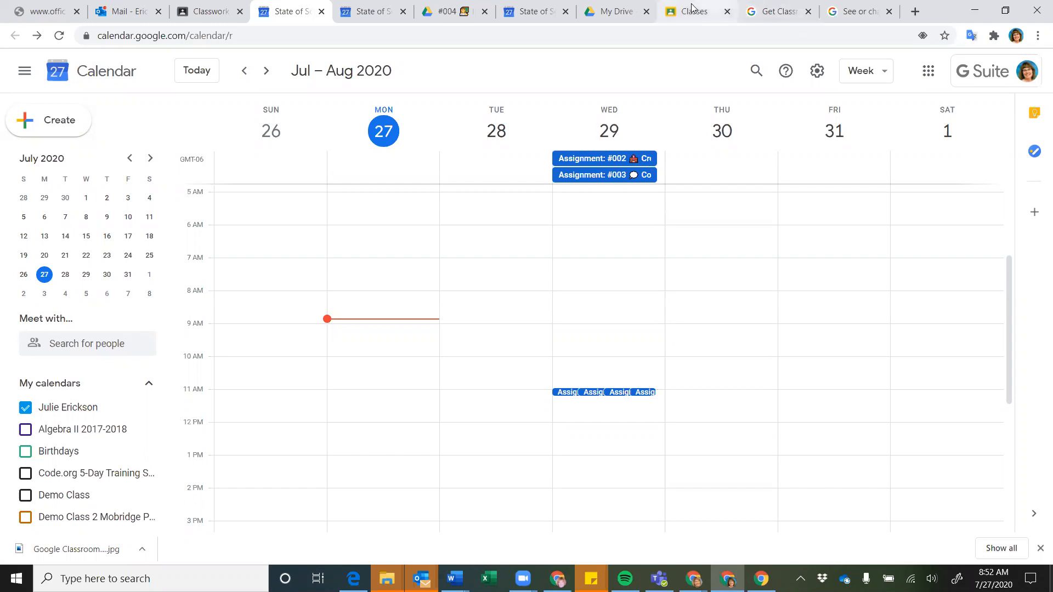
click(210, 14)
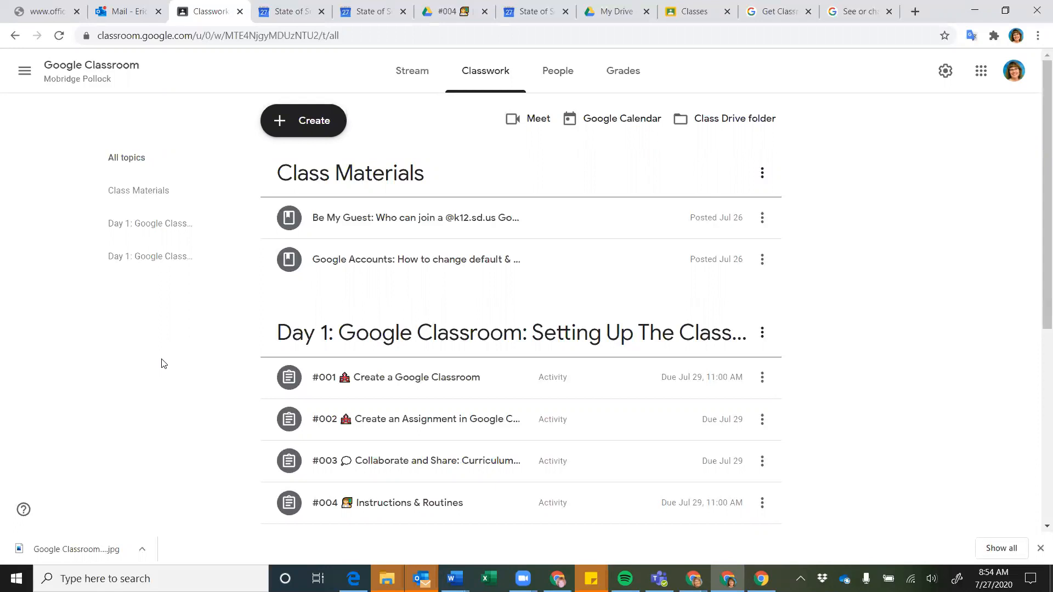
click(730, 119)
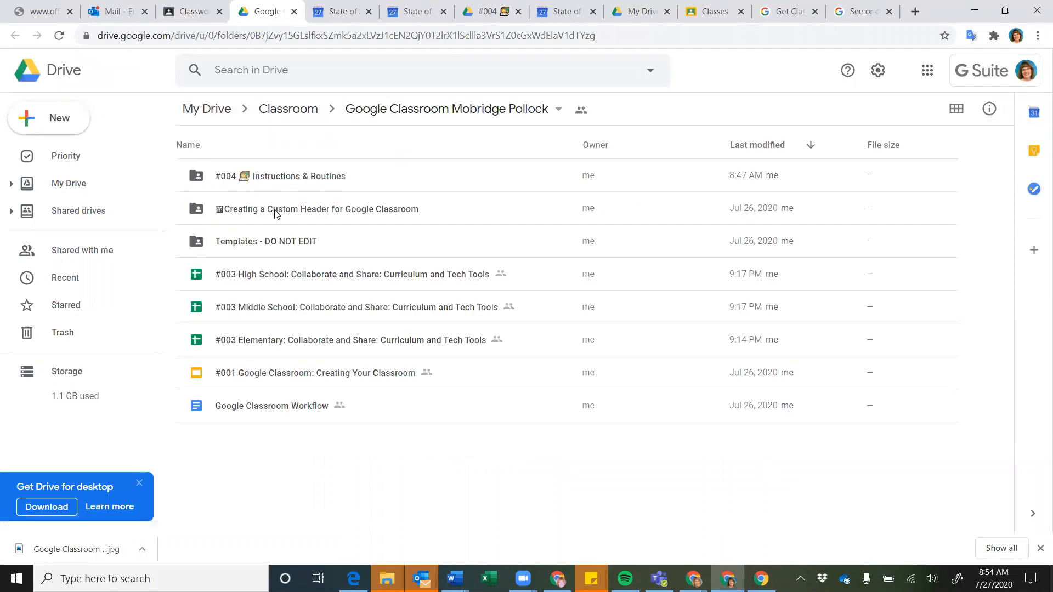
click(276, 213)
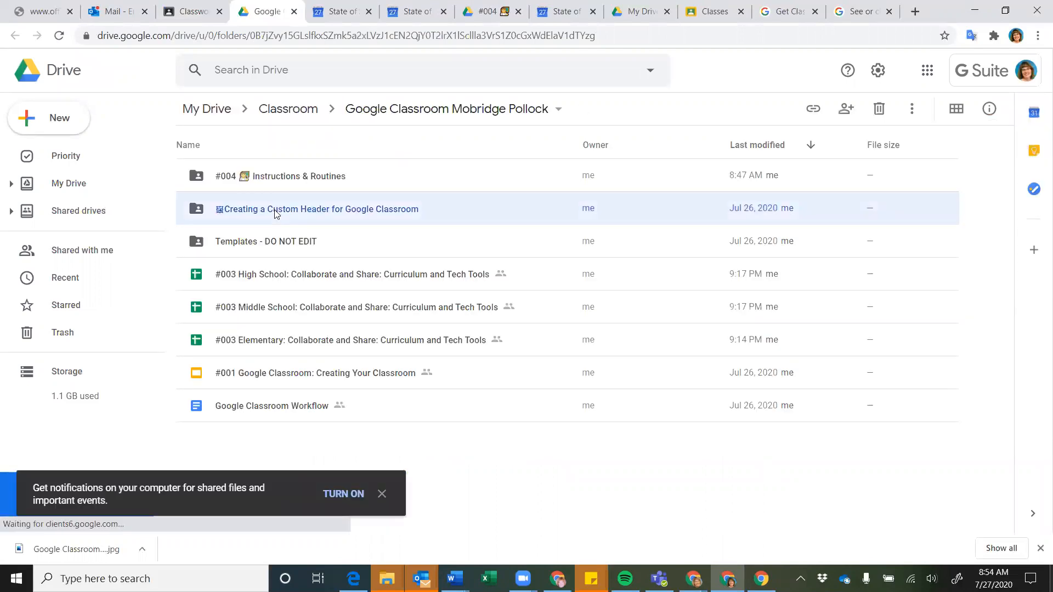
double_click(276, 213)
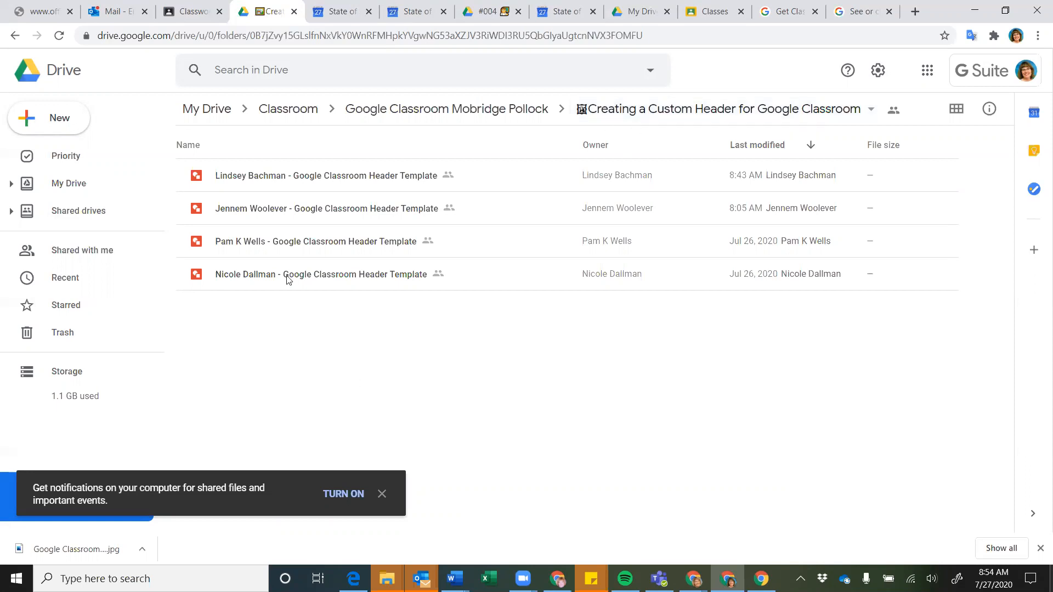
click(513, 112)
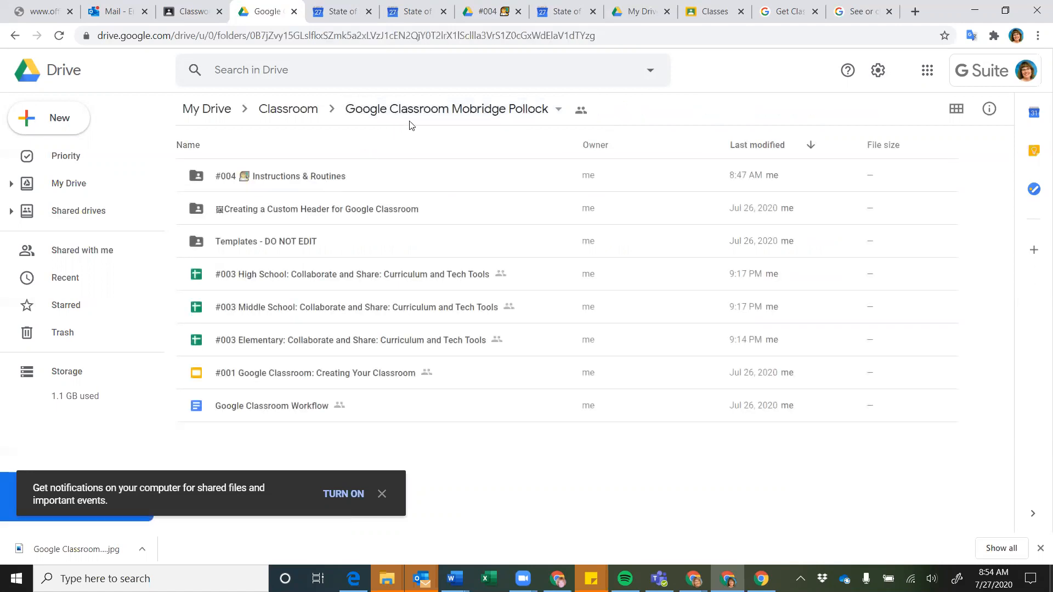
click(190, 11)
Create an assignment draft with the [Template] #003 Elementary sheet attached, making a copy for each student
click(321, 126)
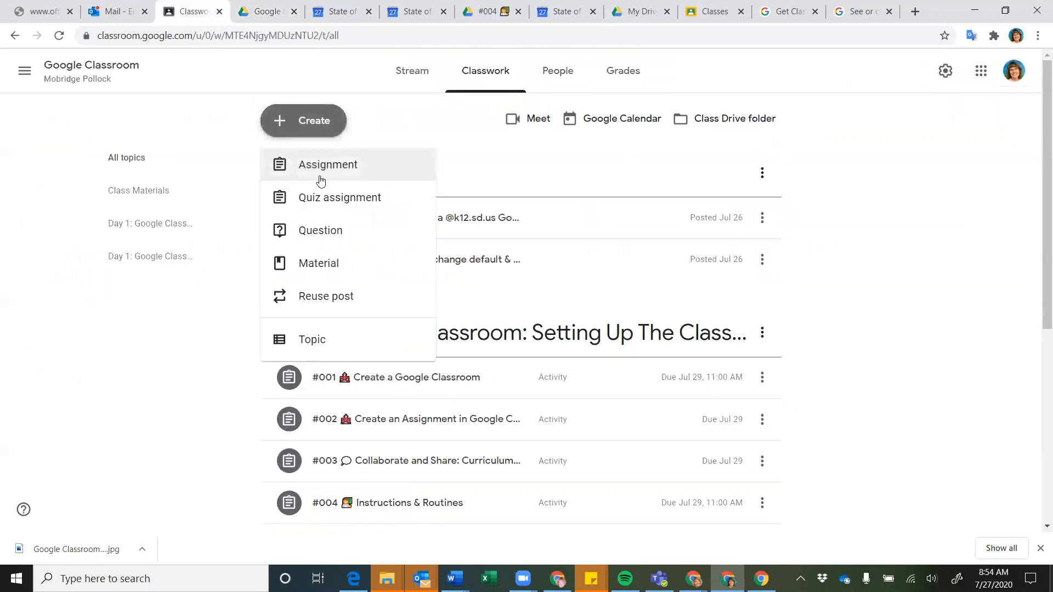
click(328, 164)
click(82, 264)
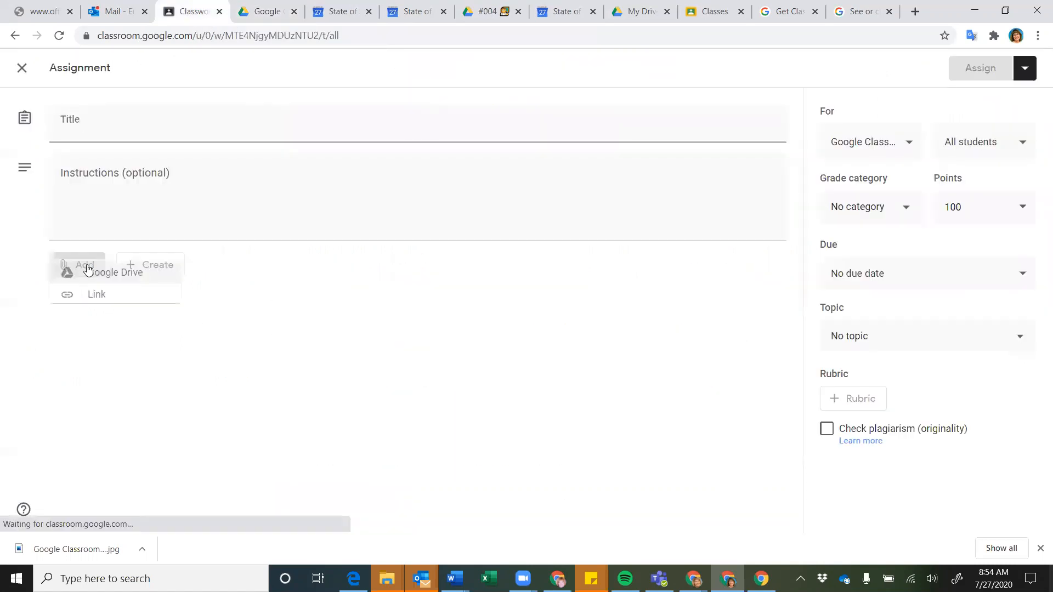
click(99, 296)
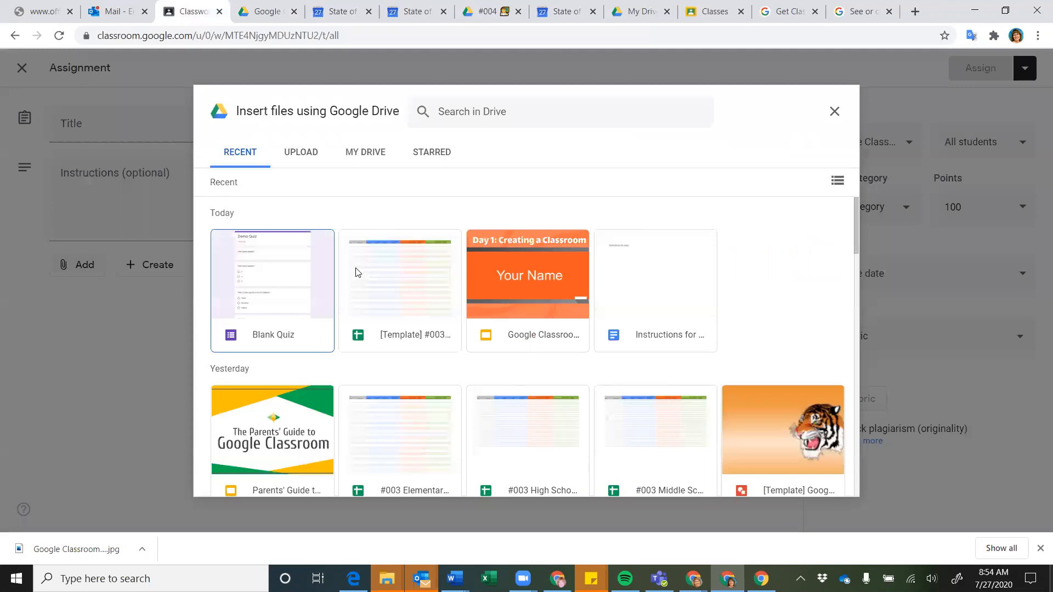
click(390, 301)
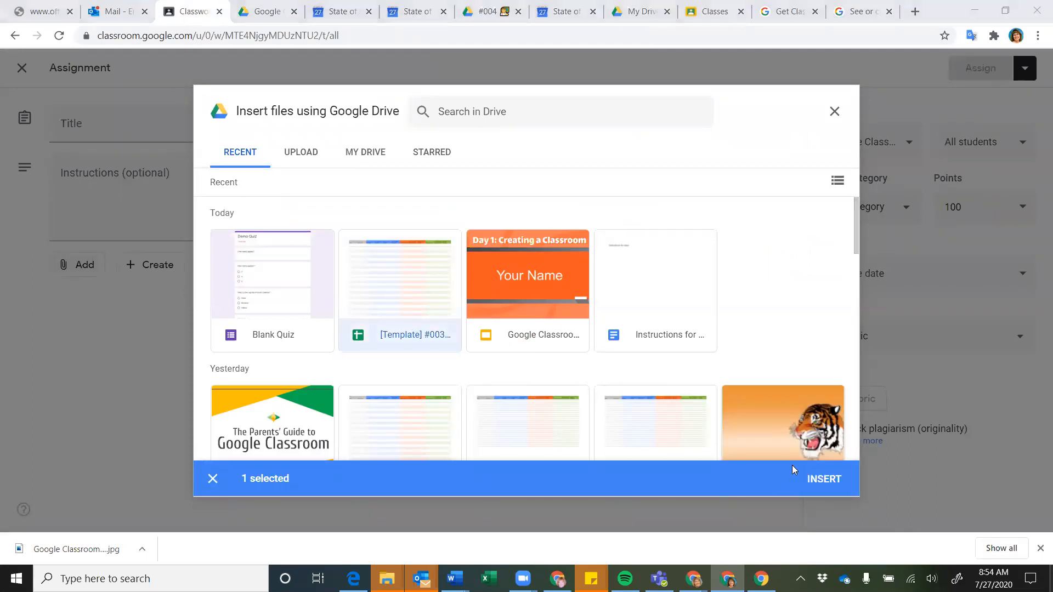
click(820, 481)
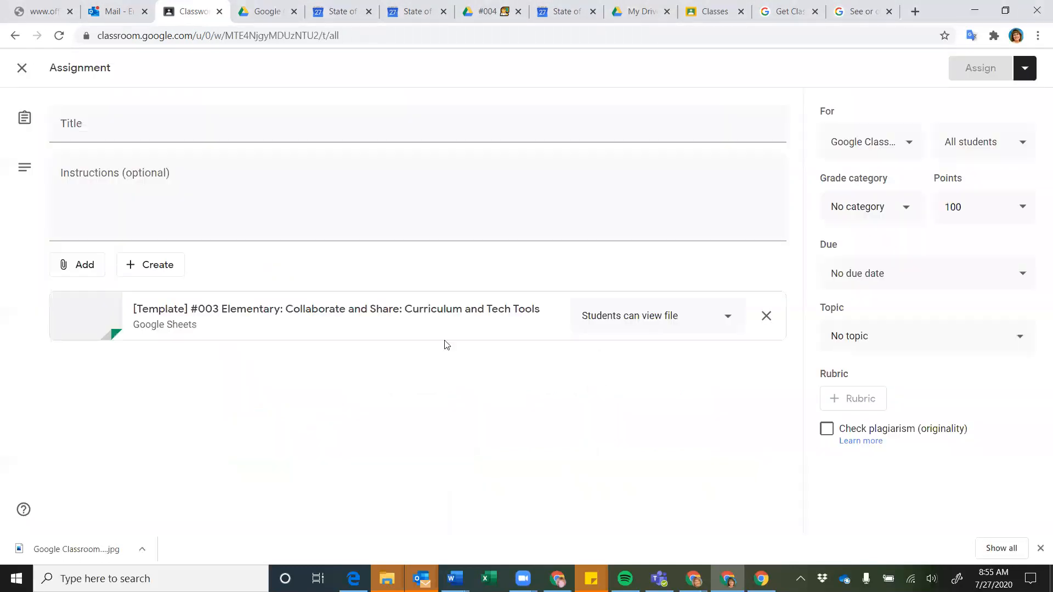
click(719, 320)
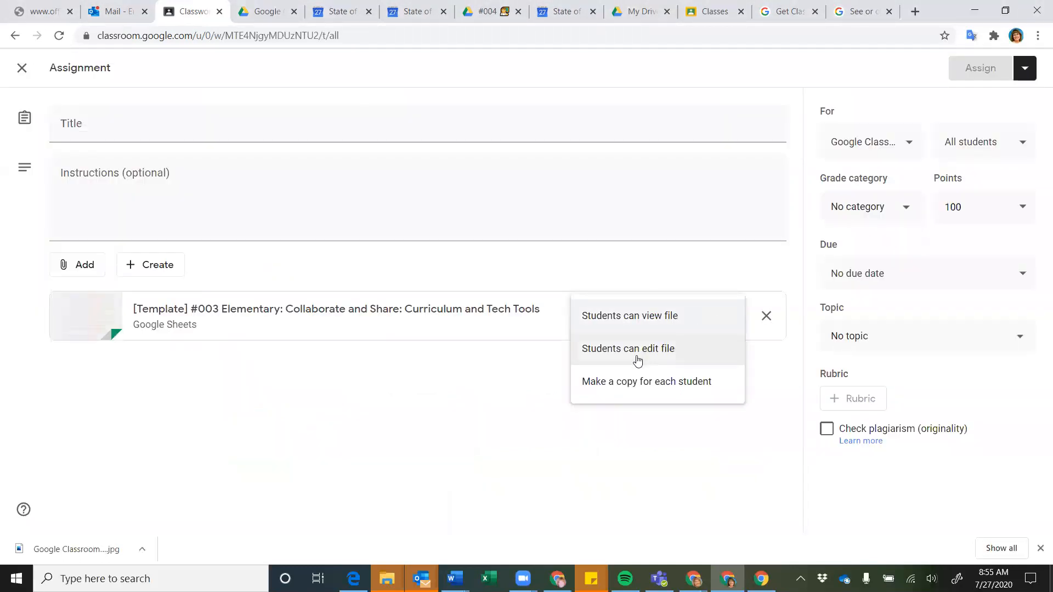
click(625, 382)
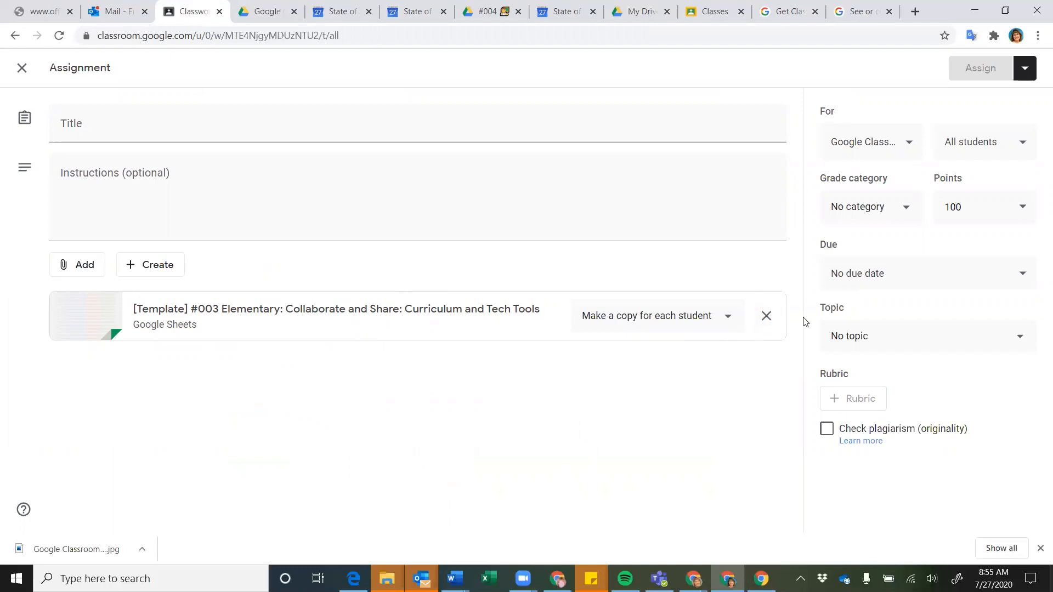
Discard the assignment draft using Discard draft from the Assign dropdown
click(1024, 67)
click(963, 153)
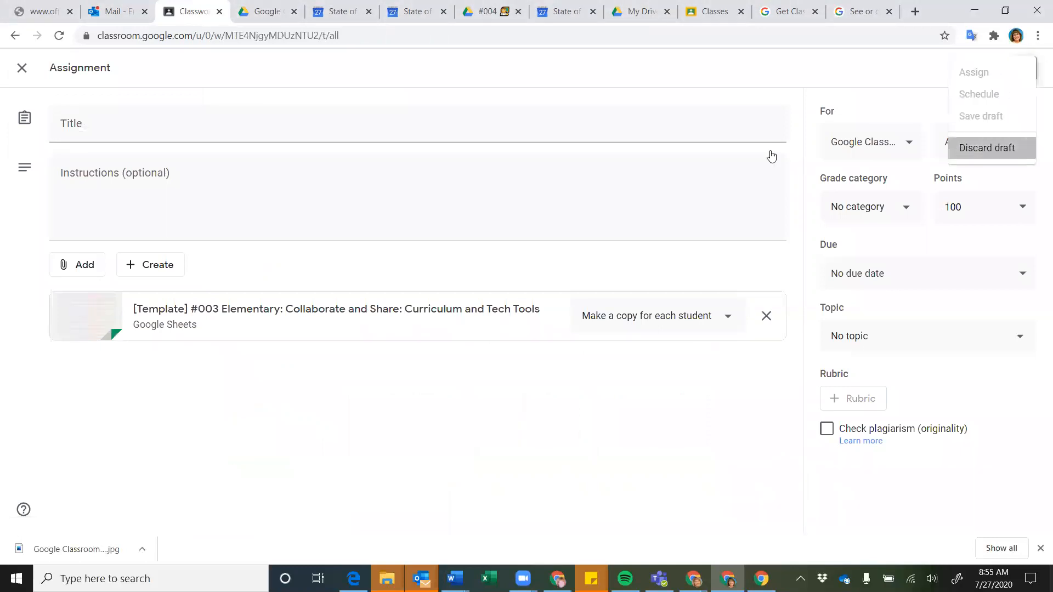
scroll(170, 412, down, 1)
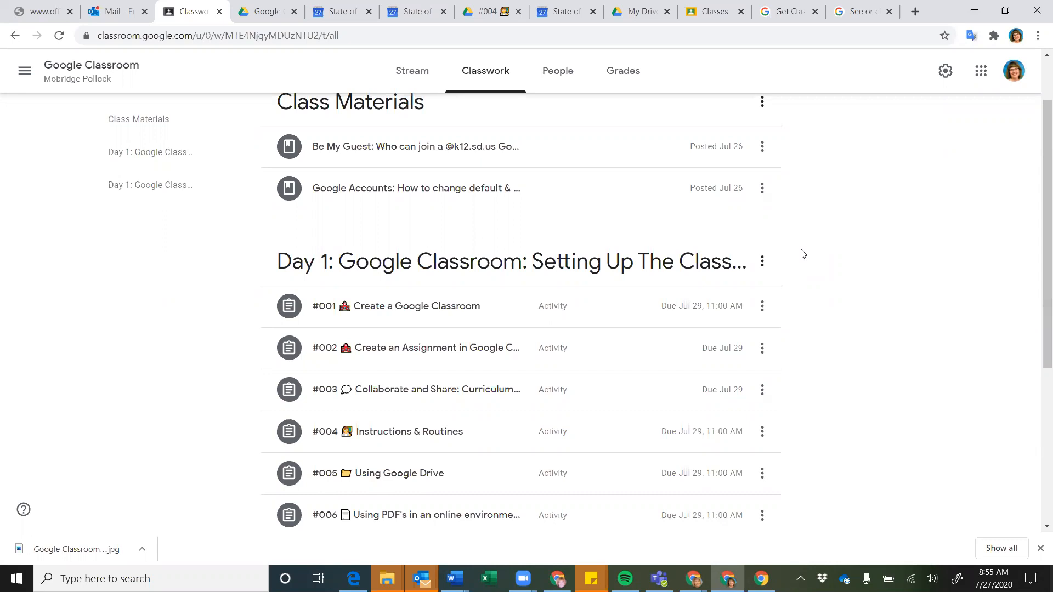
scroll(555, 253, up, 1)
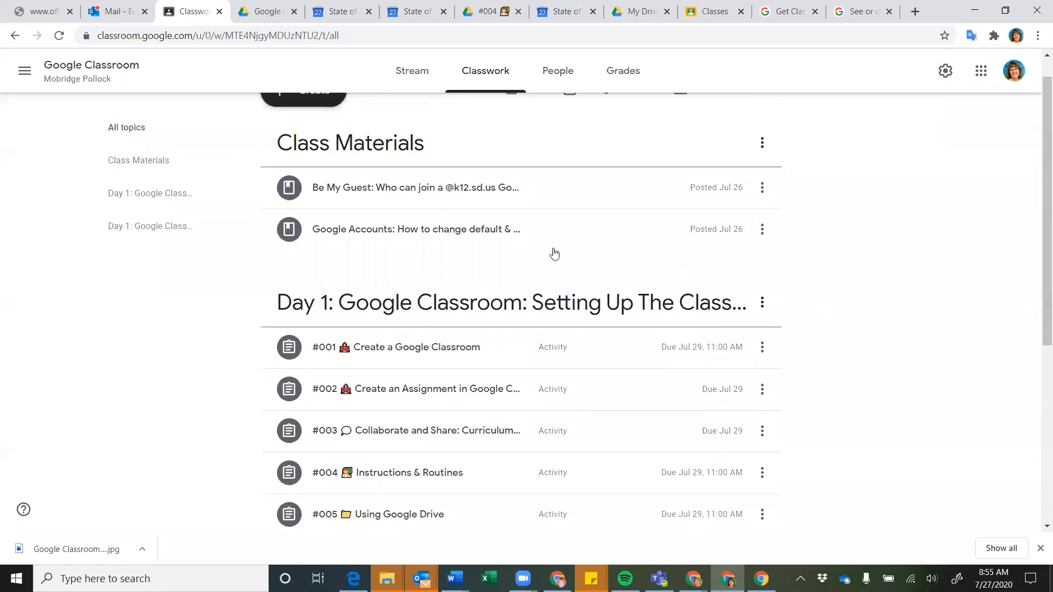
Expand the Be My Guest material and read its description about joining with a school account
click(934, 166)
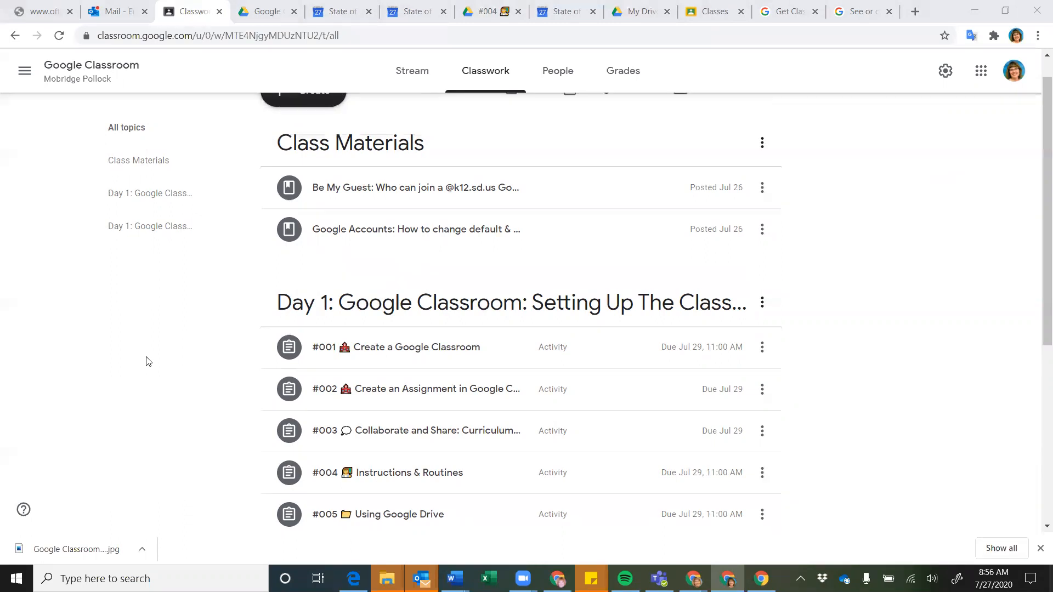
click(383, 191)
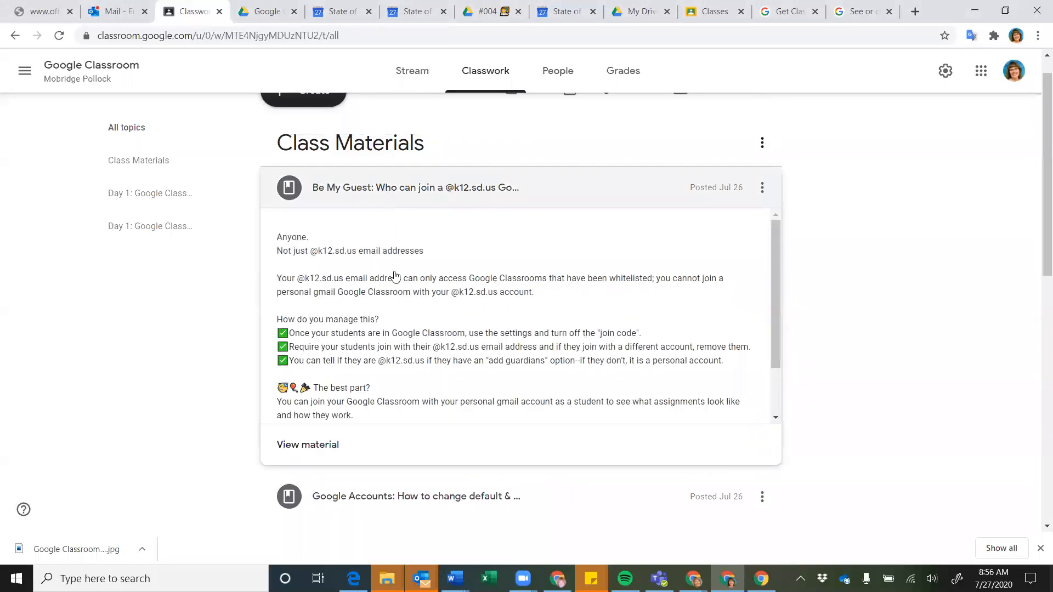
scroll(395, 276, down, 1)
scroll(395, 276, up, 1)
scroll(395, 276, down, 1)
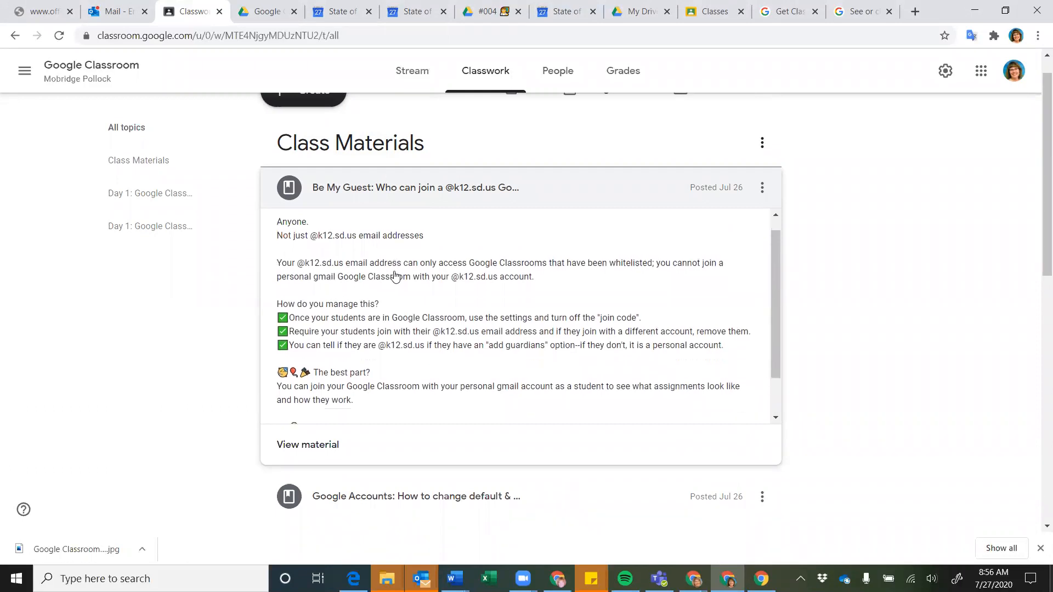
scroll(395, 276, down, 1)
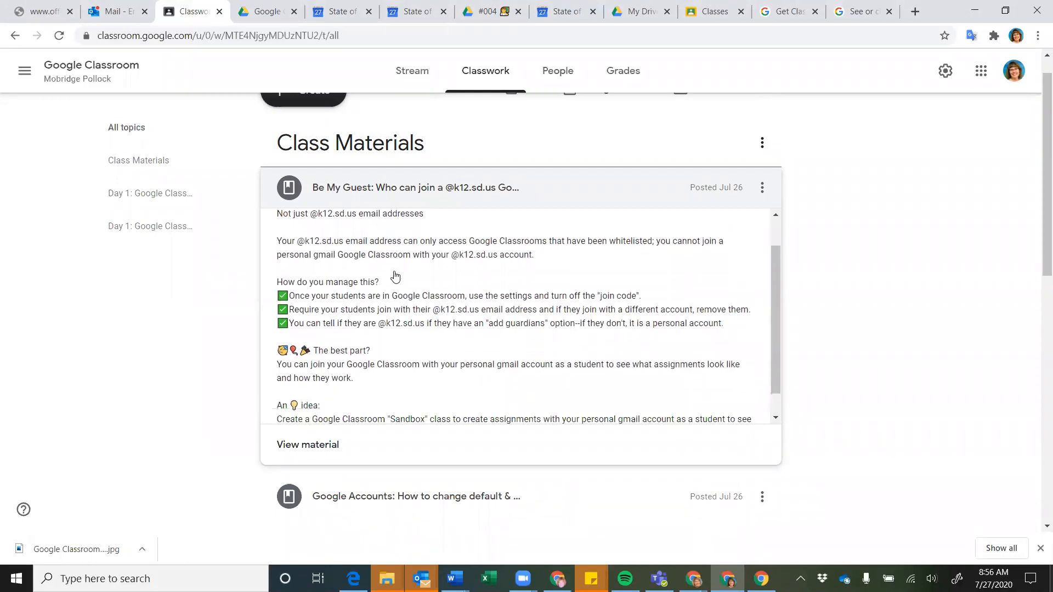
scroll(395, 276, up, 2)
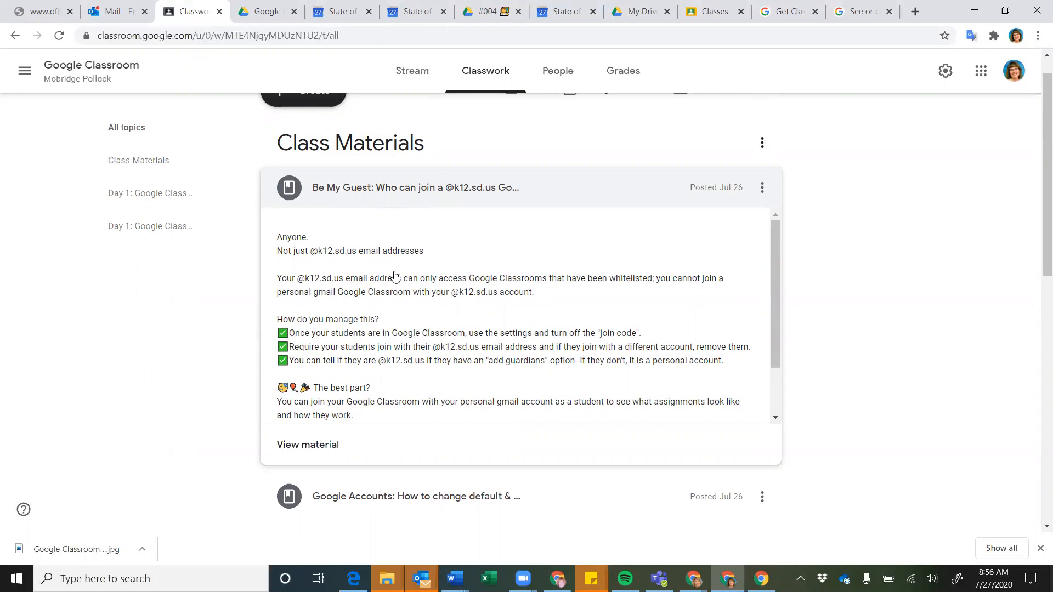
scroll(399, 274, down, 1)
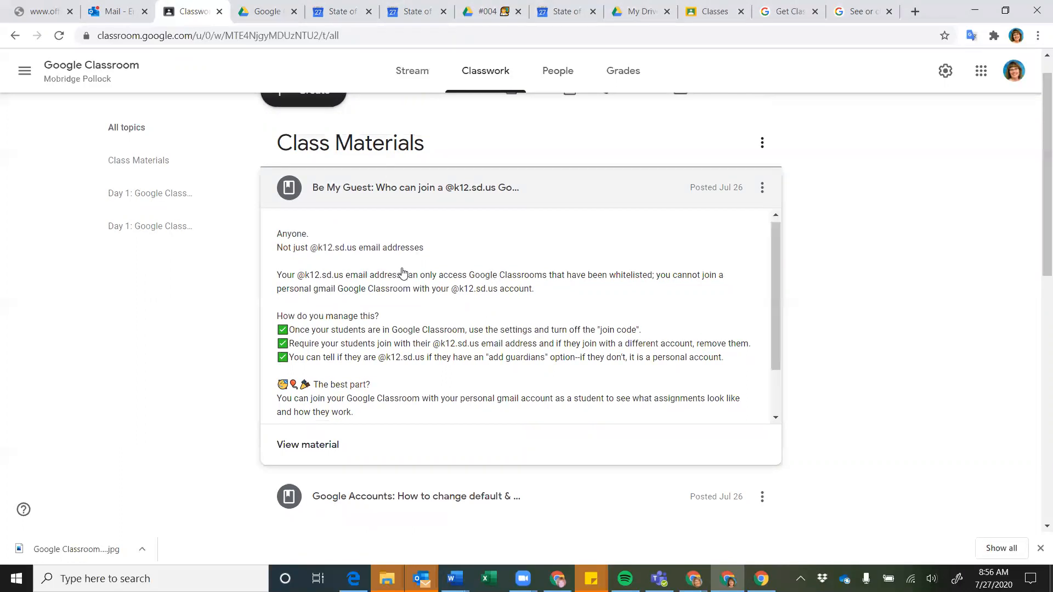
scroll(403, 273, down, 1)
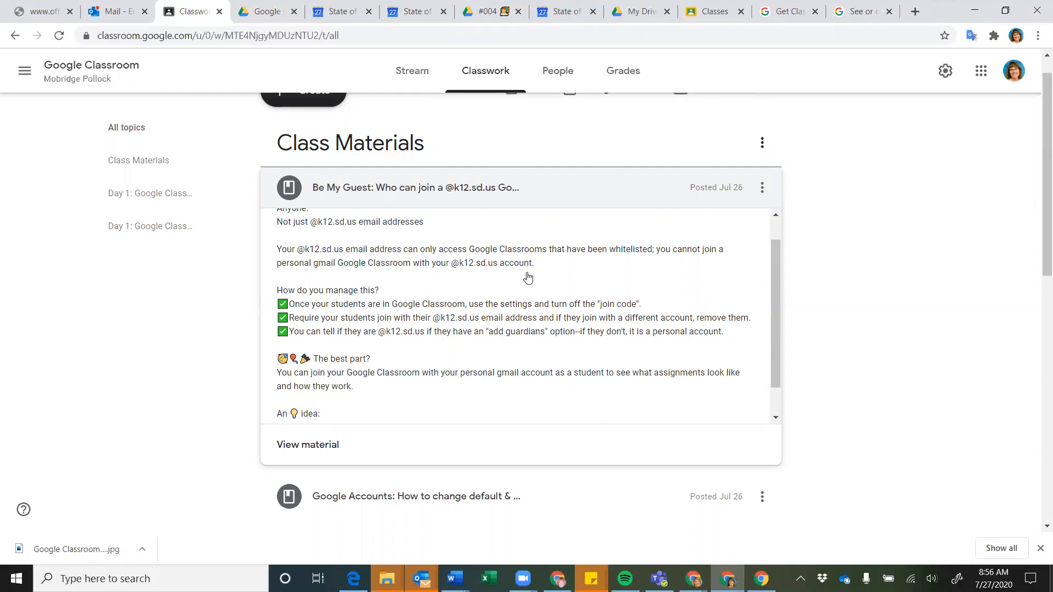
scroll(528, 277, up, 1)
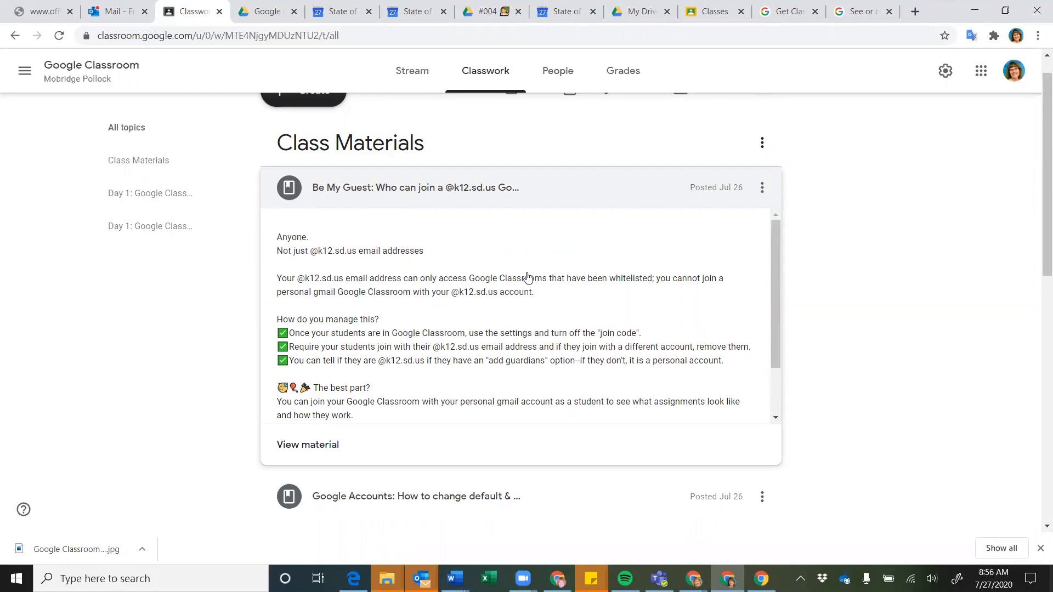
scroll(528, 277, down, 2)
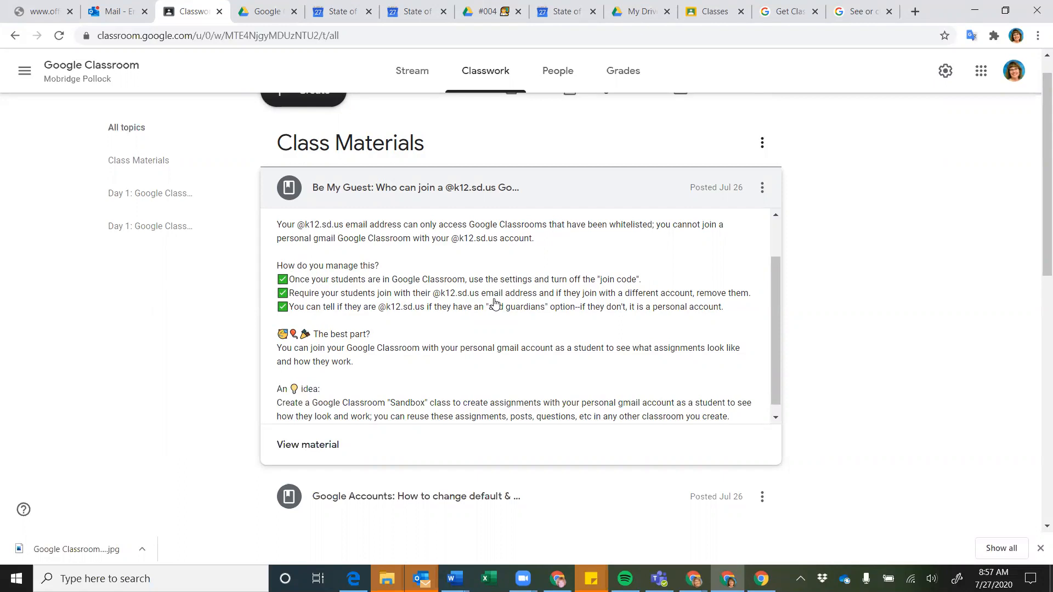
click(558, 71)
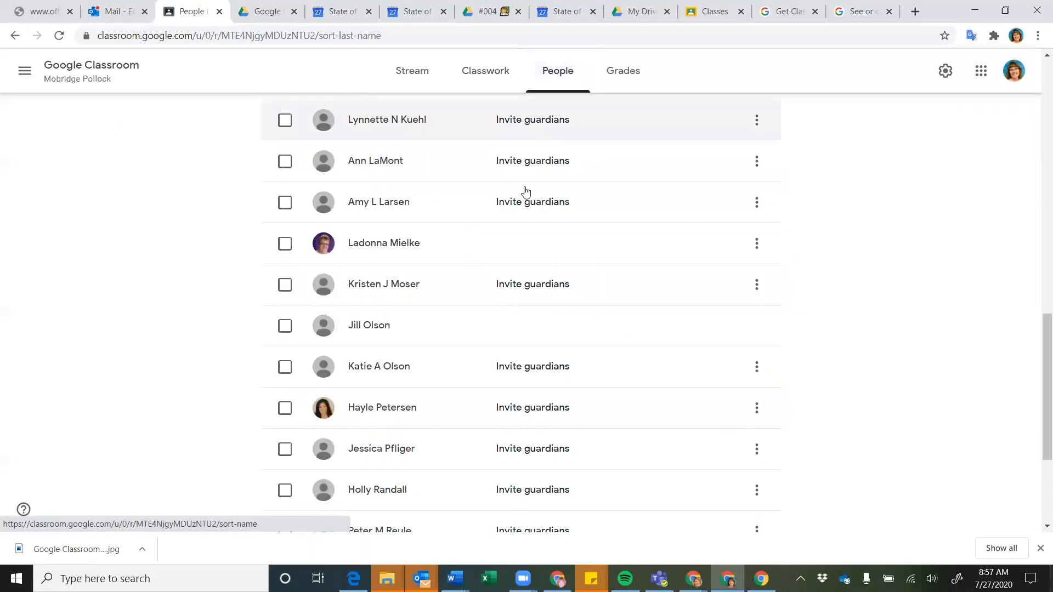
scroll(589, 332, down, 1)
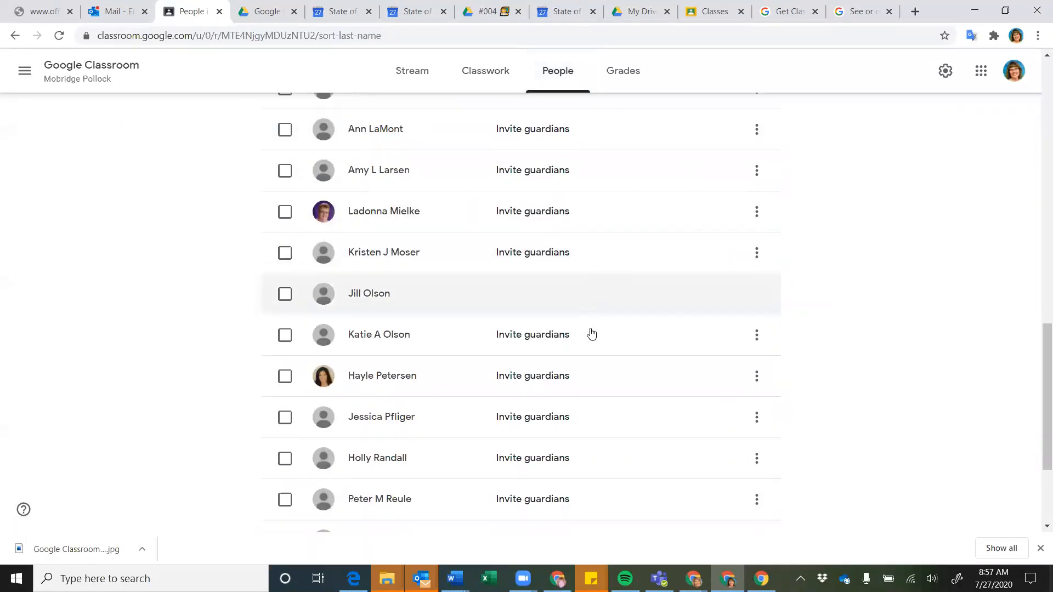
scroll(592, 334, down, 1)
scroll(136, 362, down, 2)
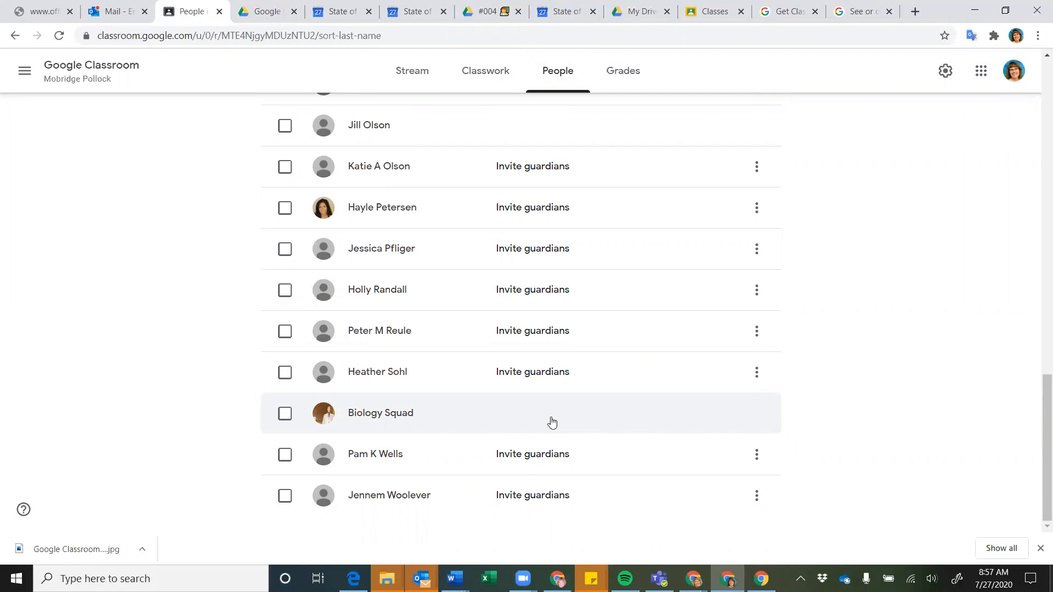
scroll(550, 422, up, 2)
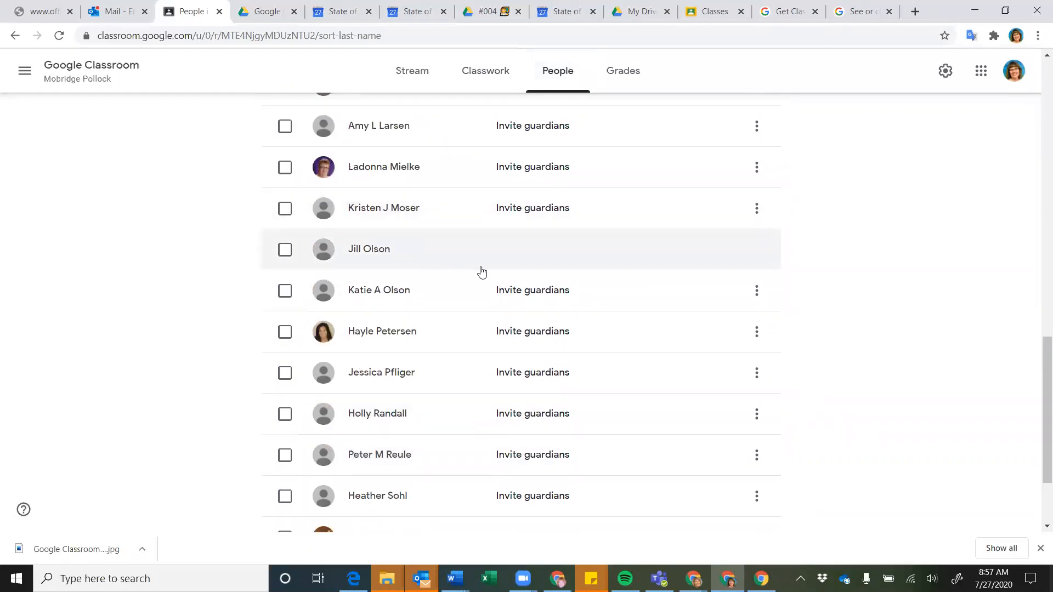
scroll(515, 263, up, 1)
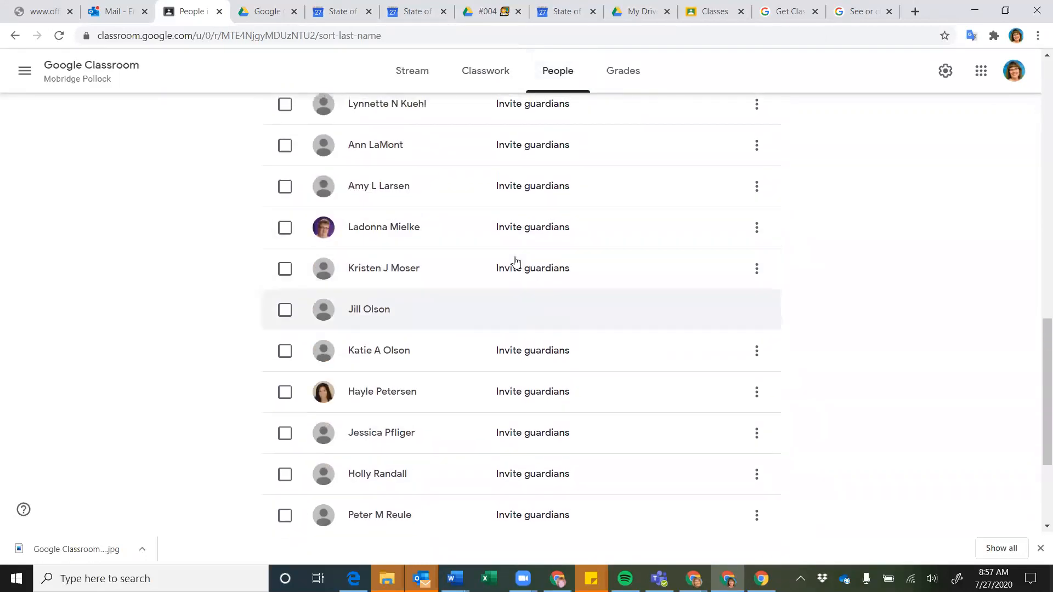
scroll(515, 263, up, 1)
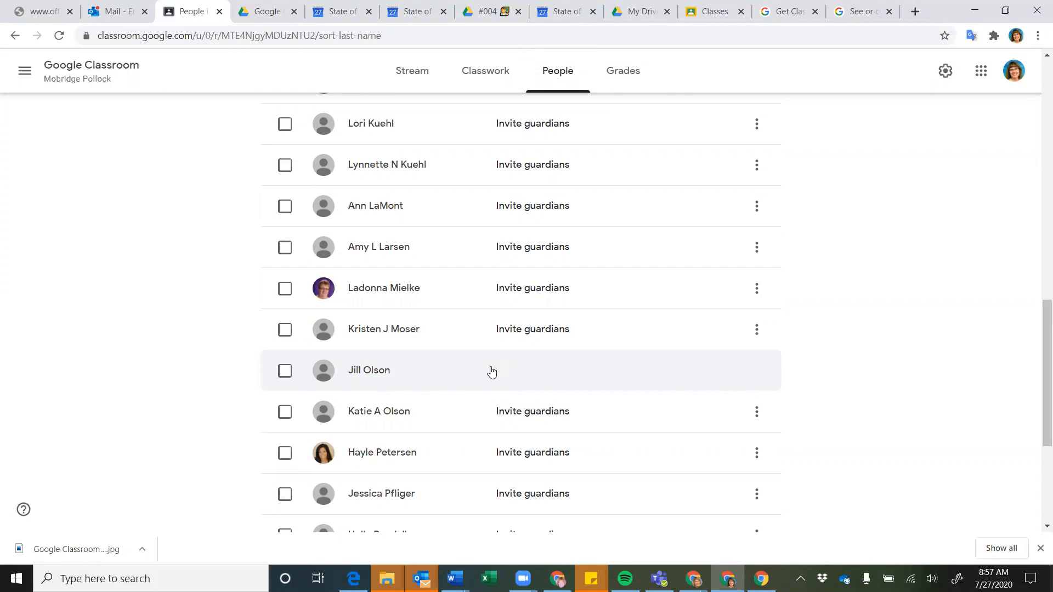
scroll(283, 282, up, 3)
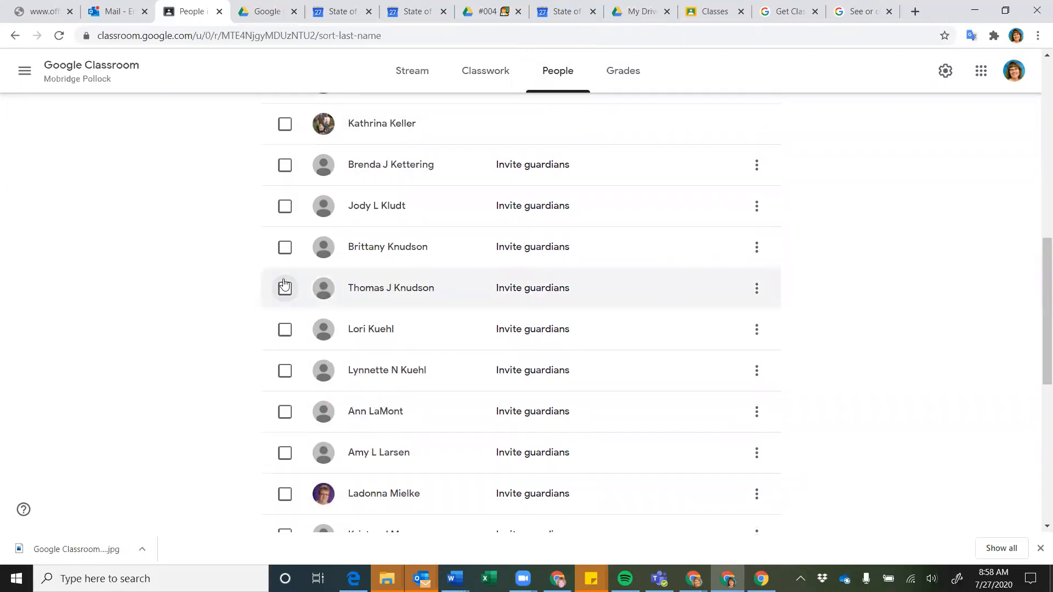
scroll(284, 283, up, 2)
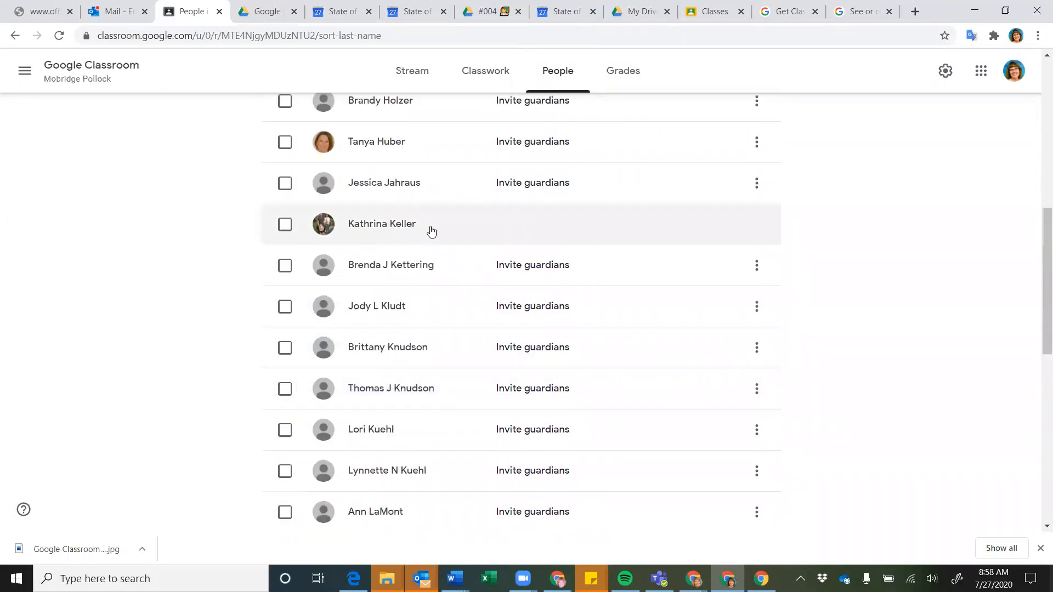
scroll(431, 231, up, 5)
scroll(431, 231, up, 2)
scroll(430, 231, down, 9)
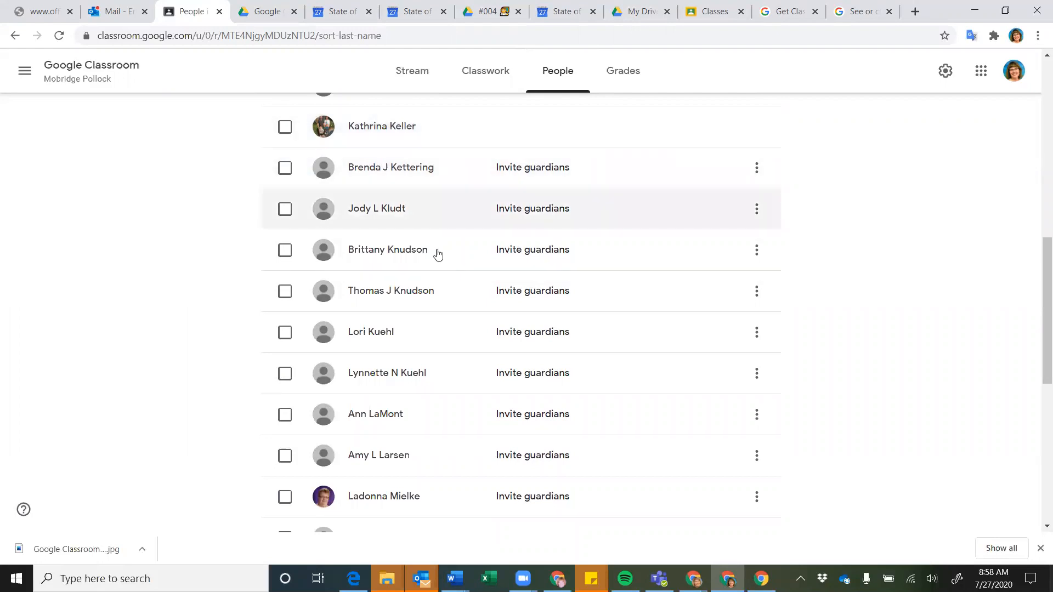
scroll(438, 254, up, 1)
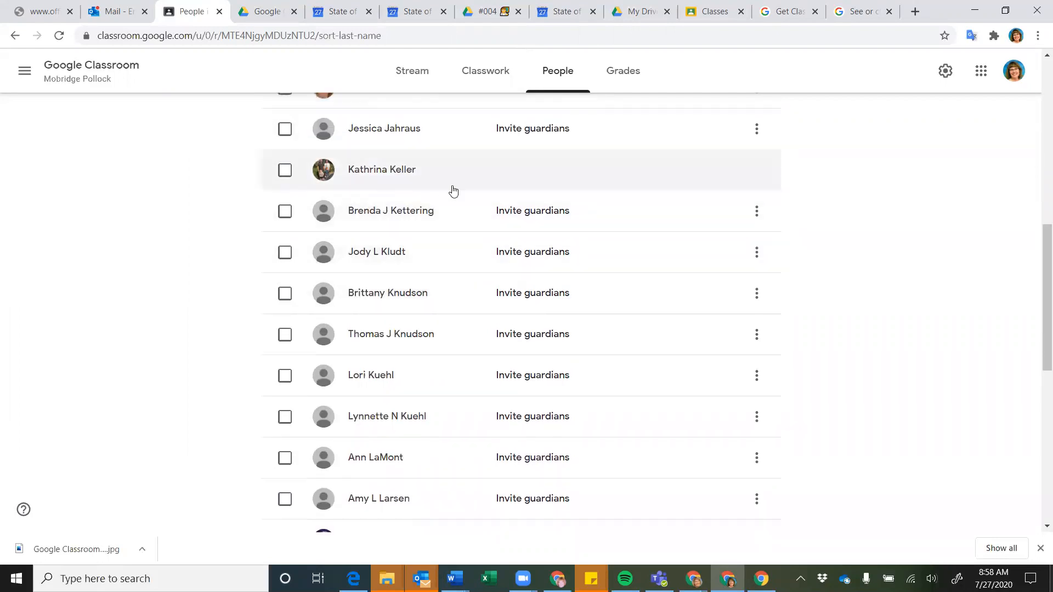
scroll(453, 191, up, 1)
scroll(442, 278, down, 3)
scroll(444, 280, down, 1)
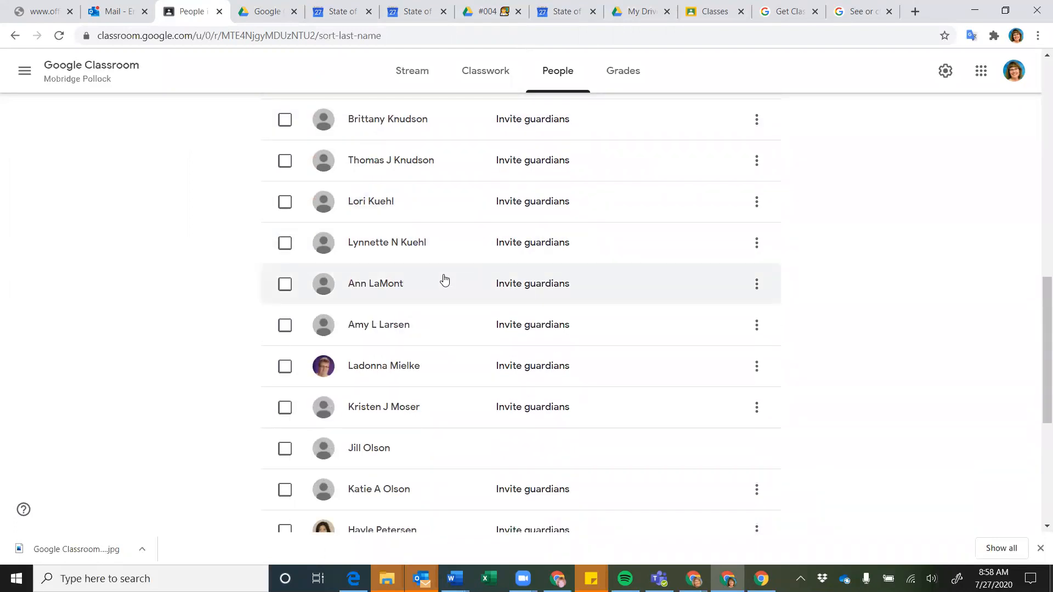
scroll(444, 280, up, 3)
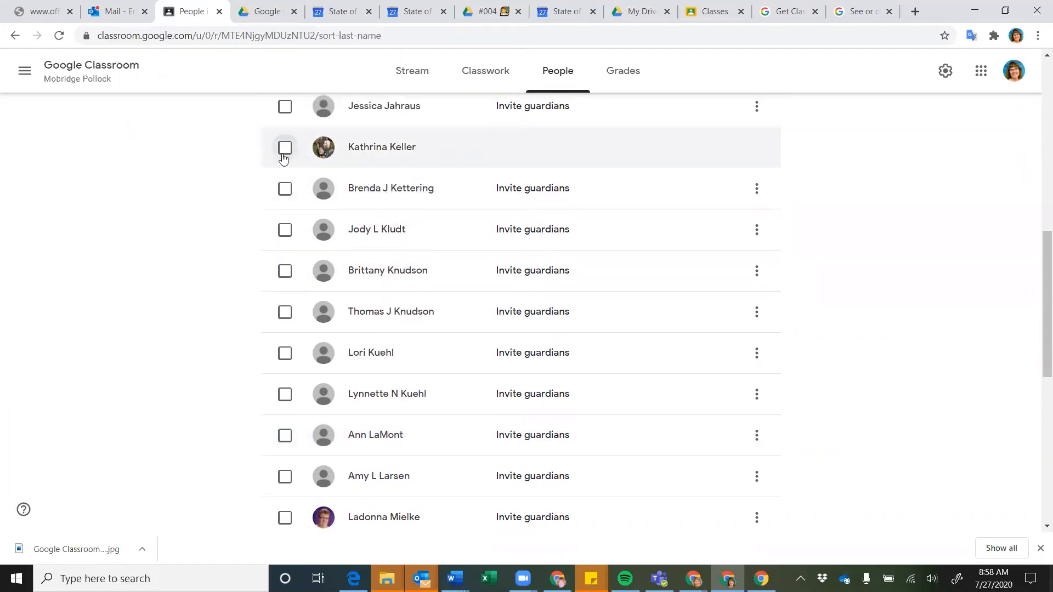
click(284, 149)
scroll(248, 199, up, 1)
scroll(249, 198, up, 4)
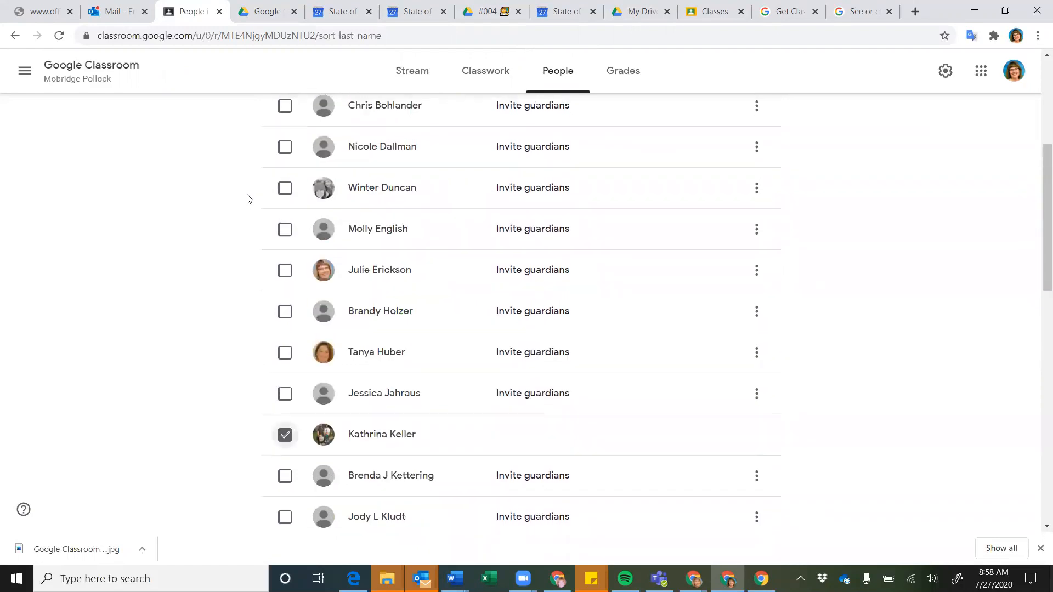
scroll(248, 203, up, 3)
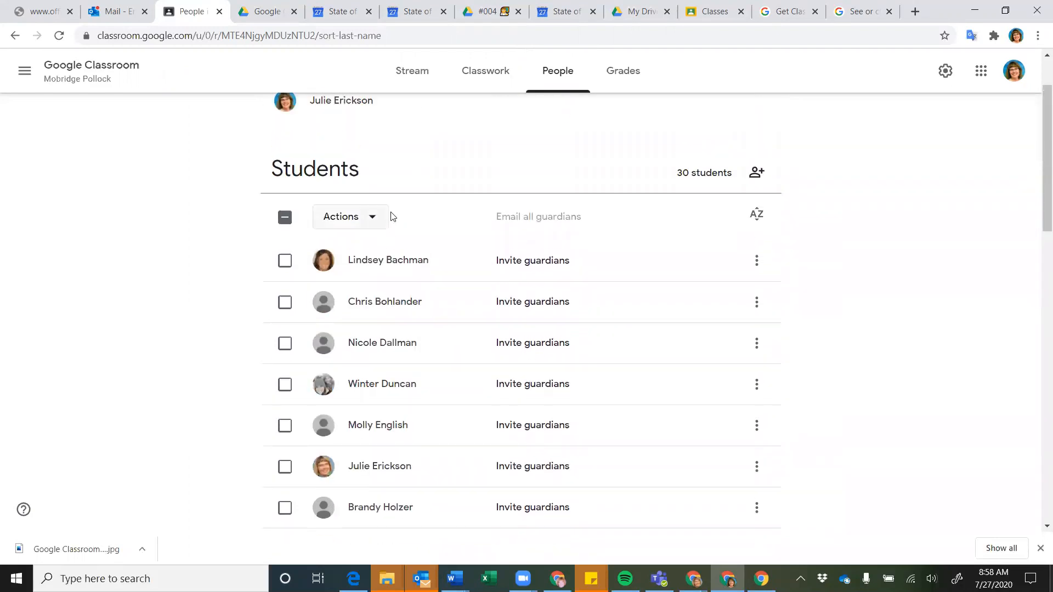
click(376, 217)
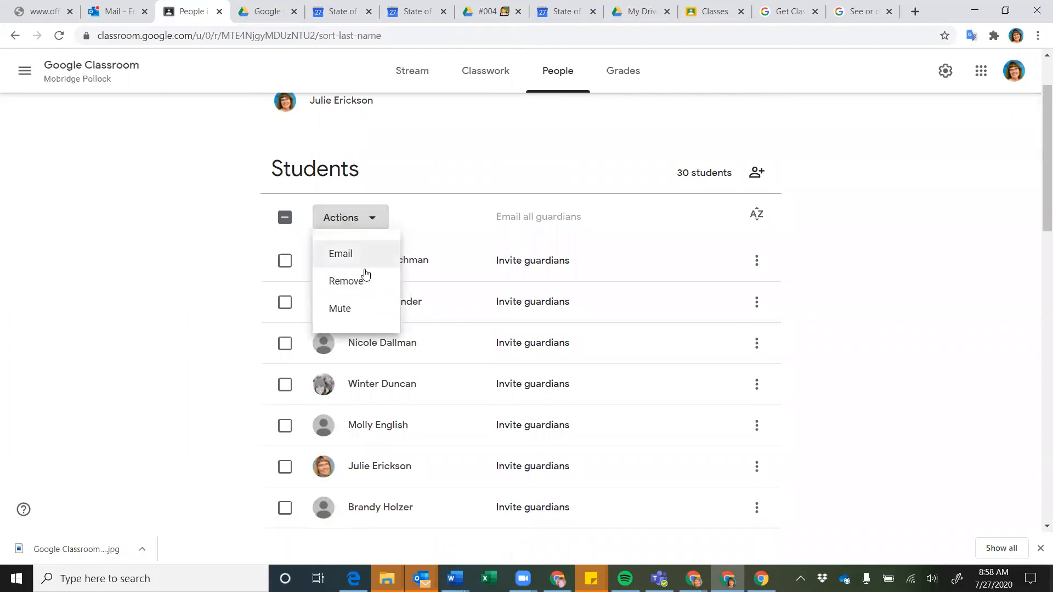
click(214, 278)
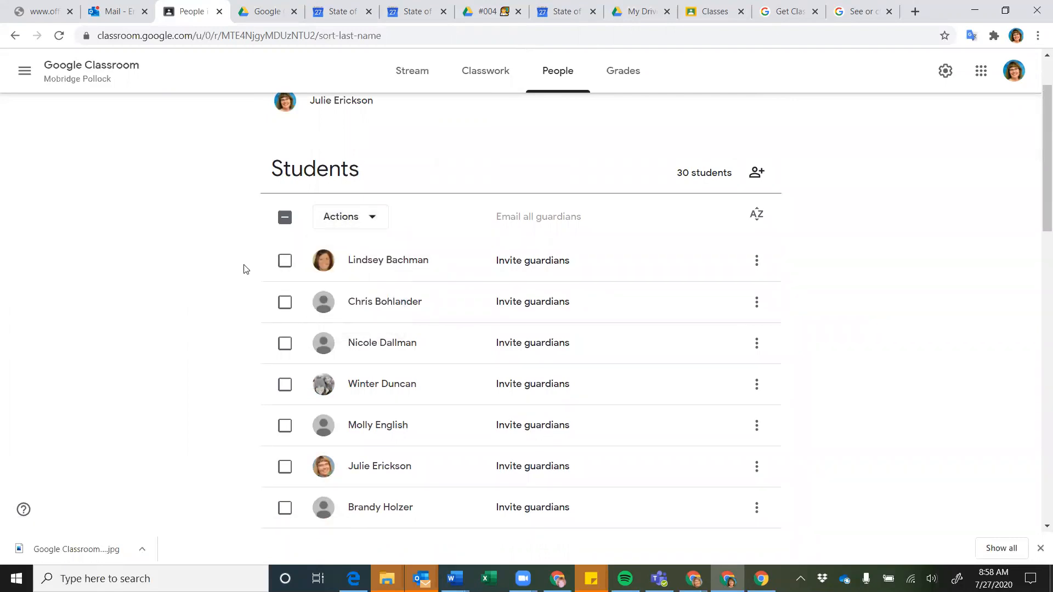
scroll(245, 269, down, 5)
click(285, 333)
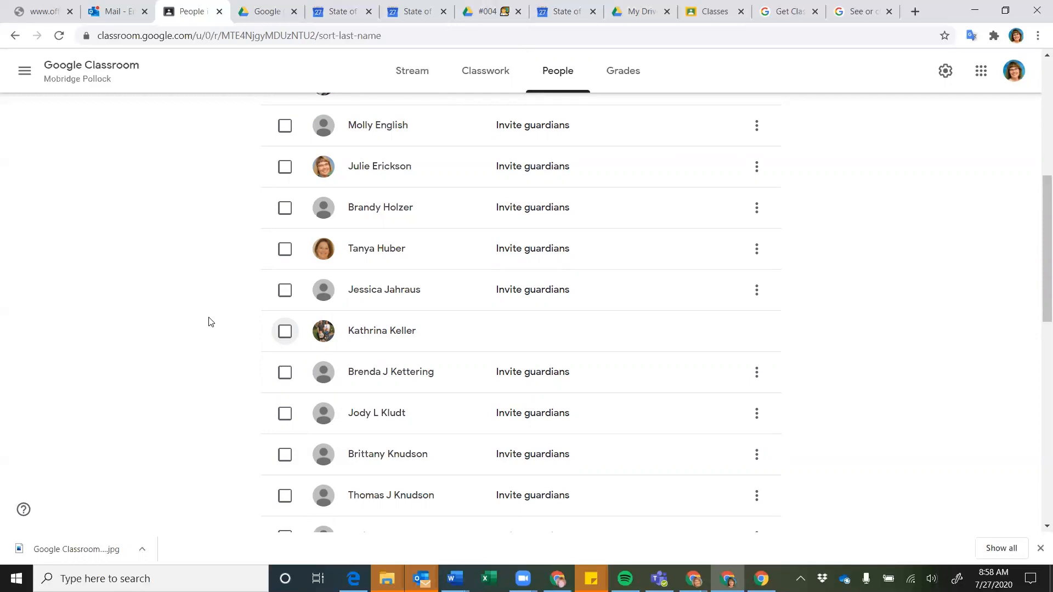
scroll(209, 322, down, 5)
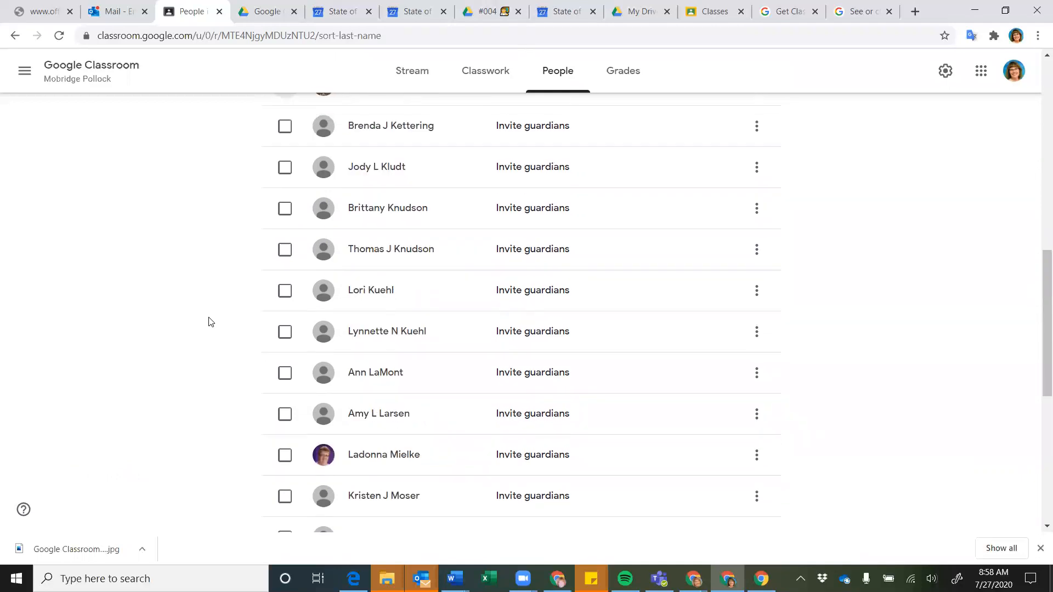
scroll(208, 322, down, 7)
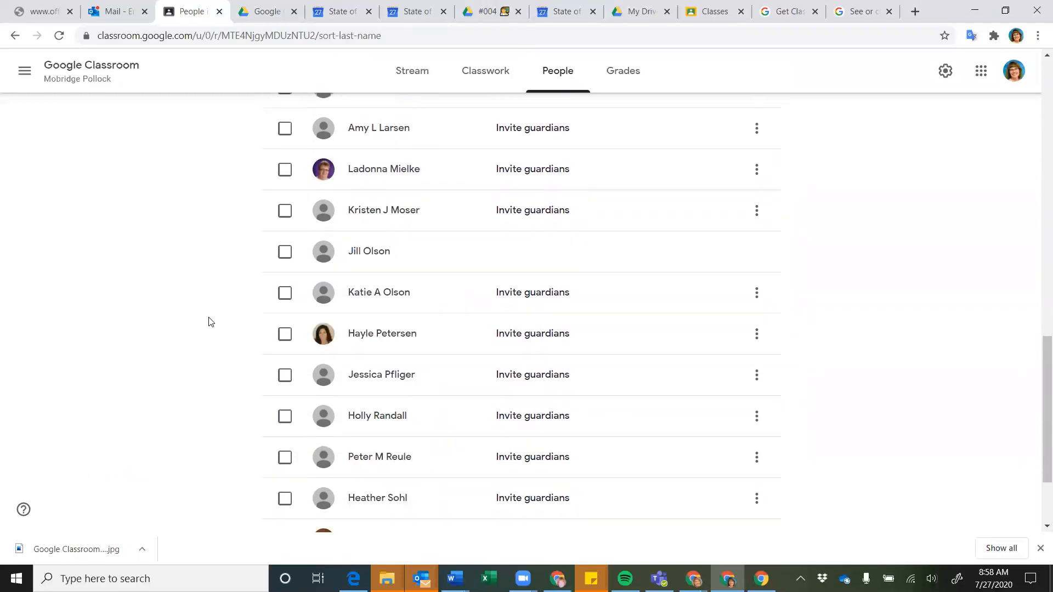
scroll(209, 322, down, 1)
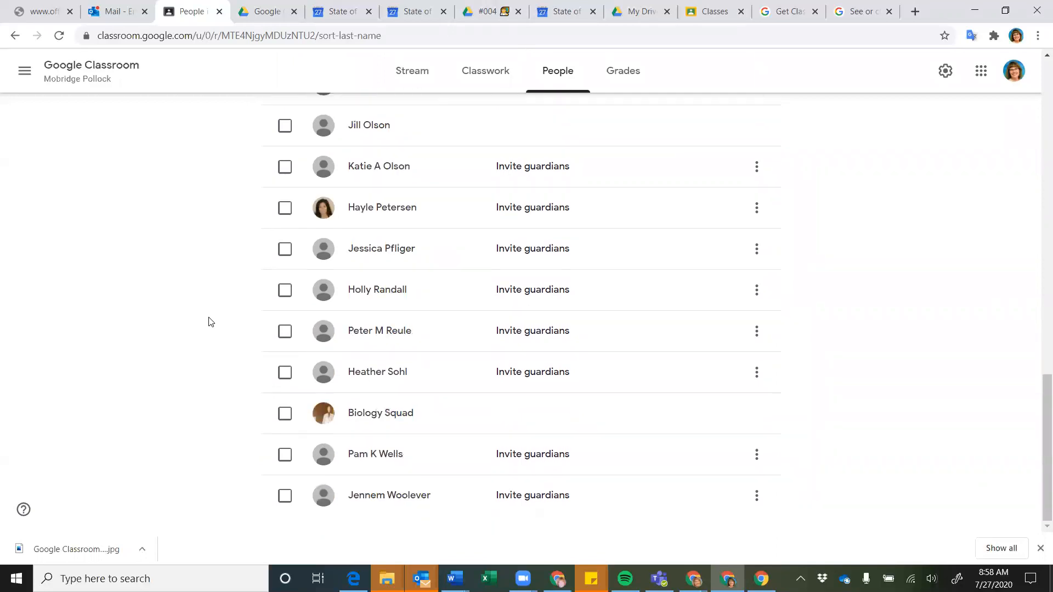
scroll(209, 321, up, 6)
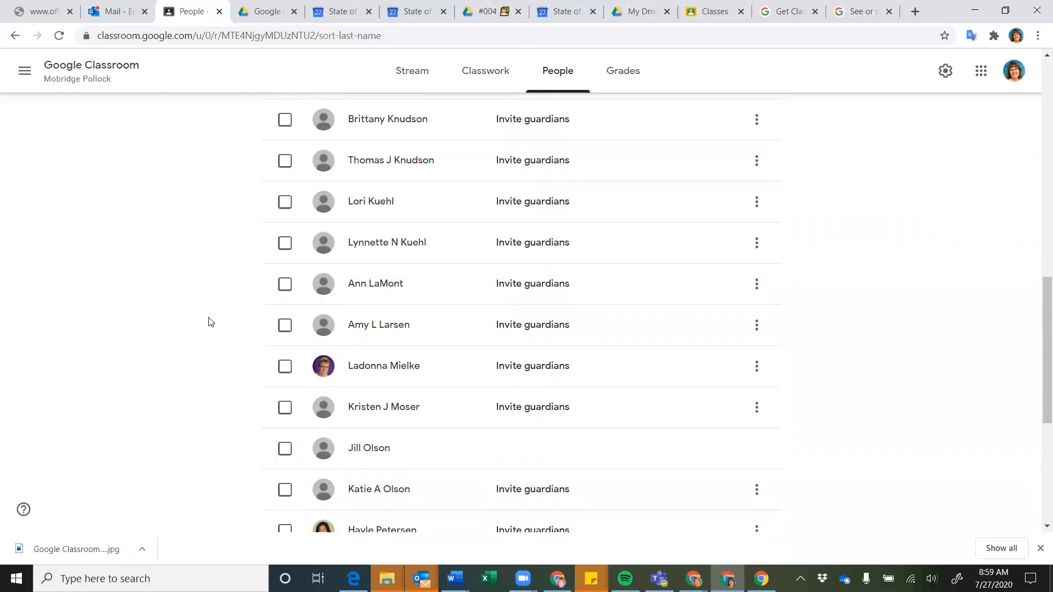
scroll(209, 322, up, 13)
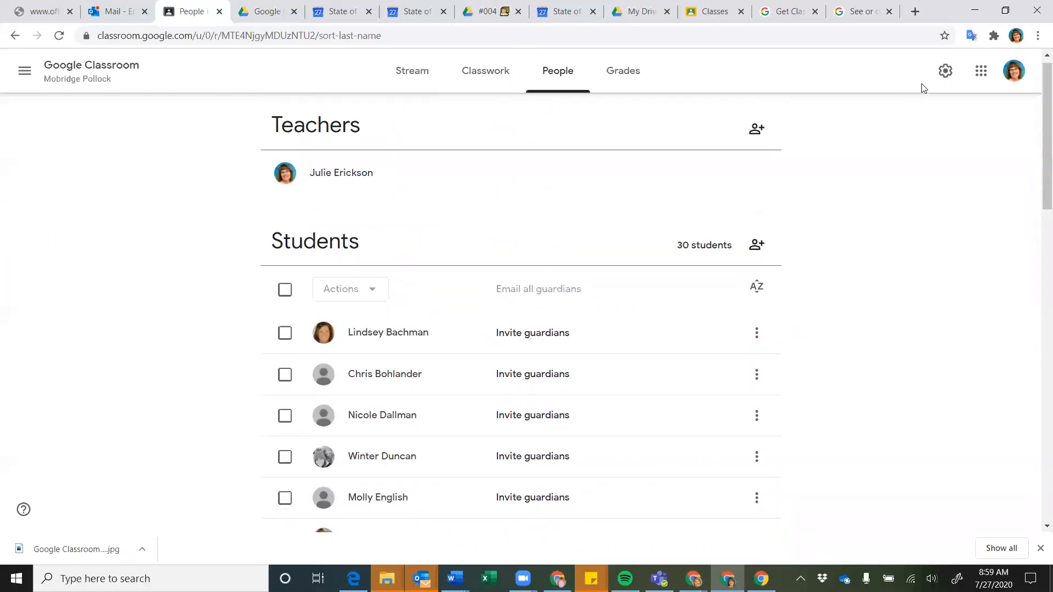
click(944, 71)
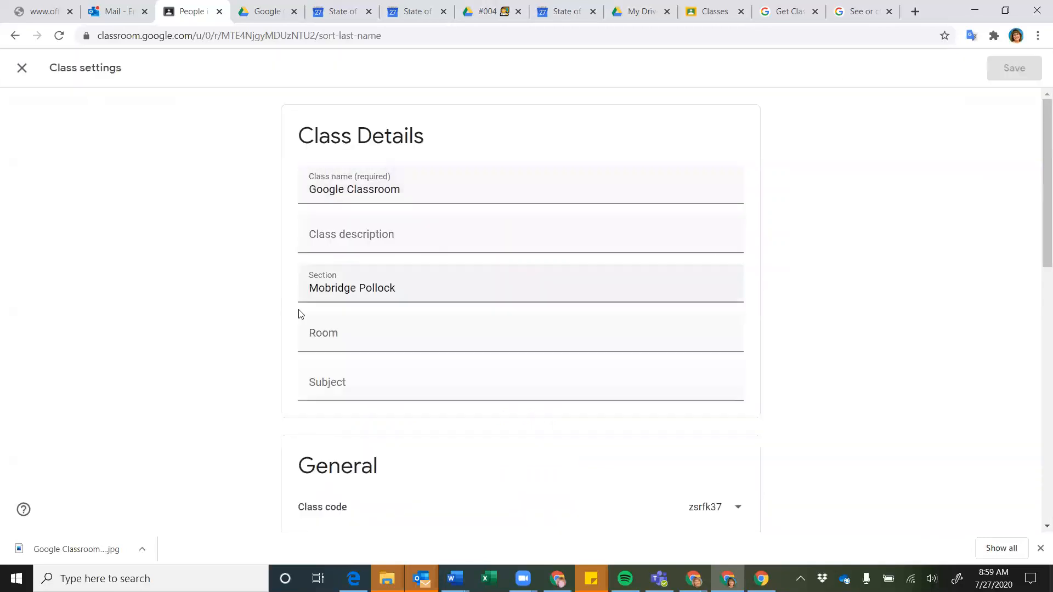
scroll(208, 332, down, 7)
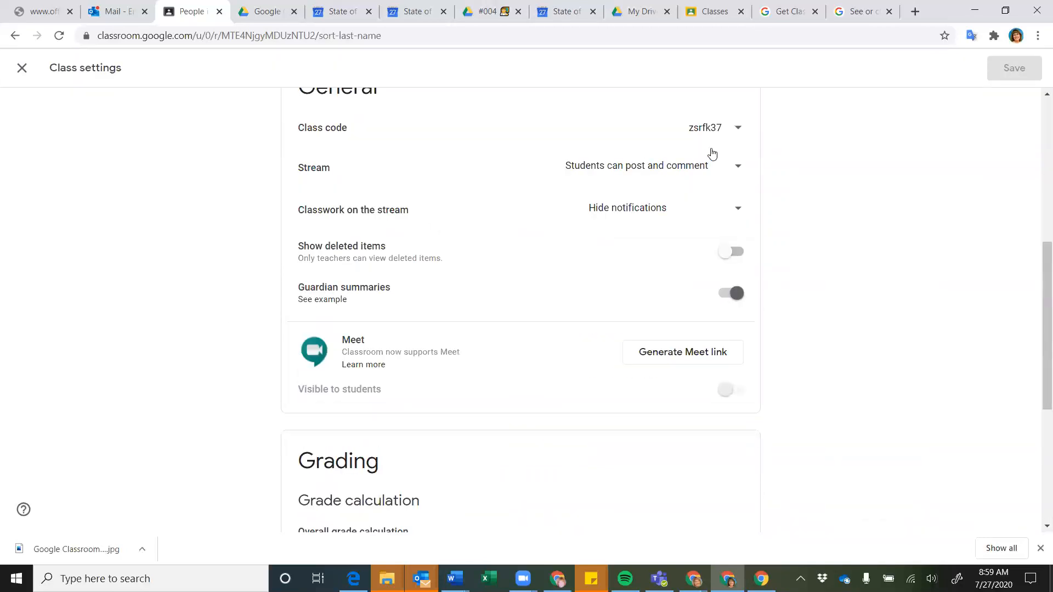
click(738, 130)
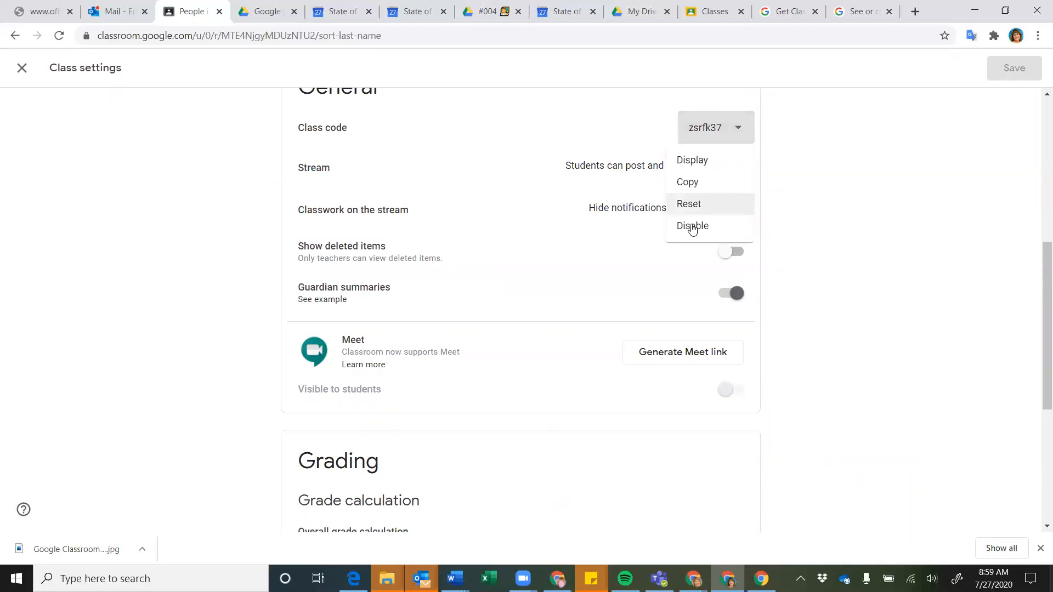
click(815, 141)
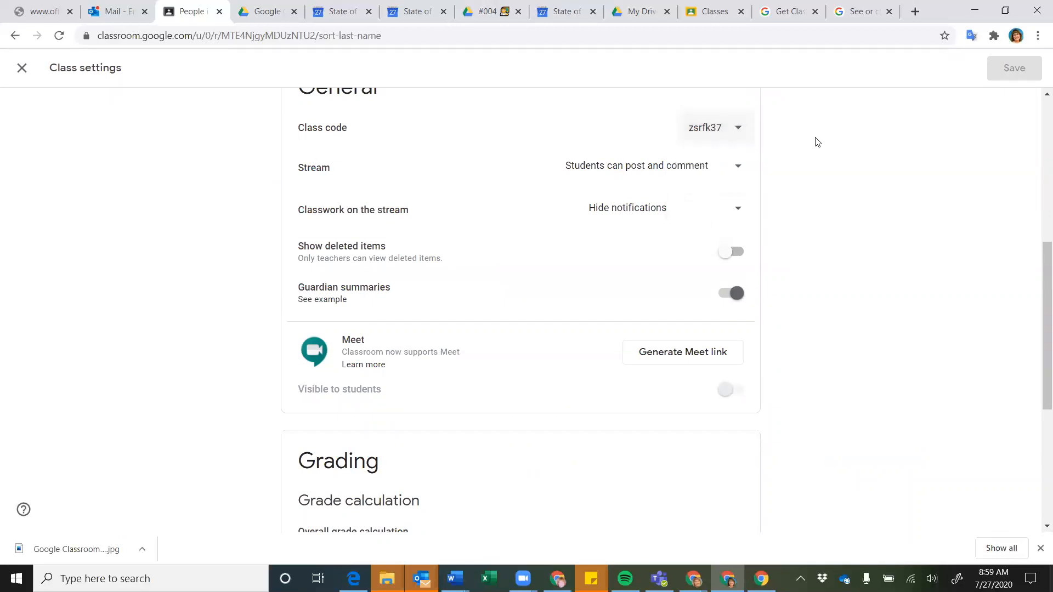
scroll(817, 142, up, 7)
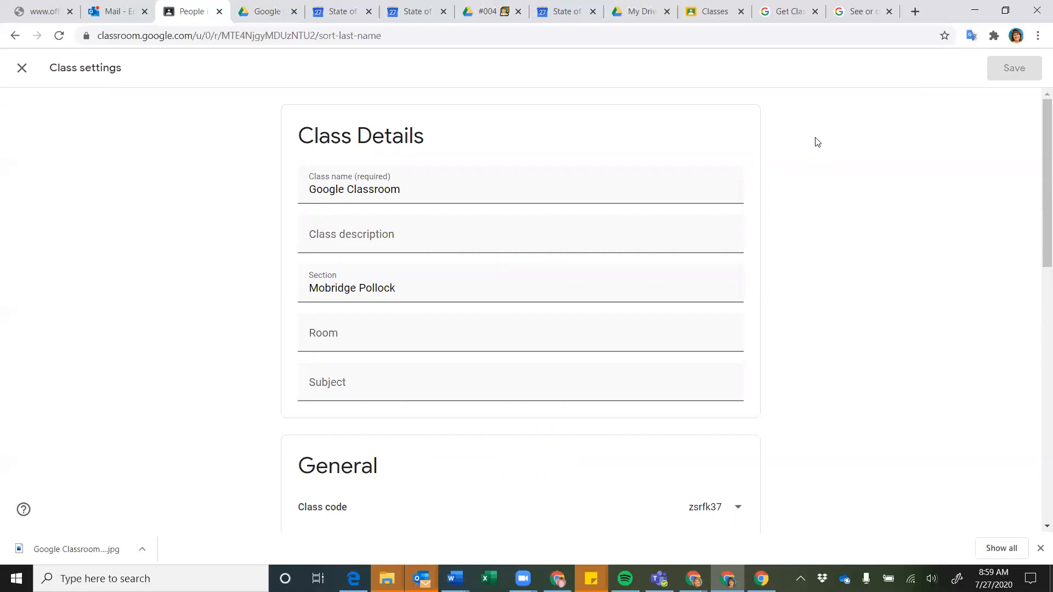
click(22, 70)
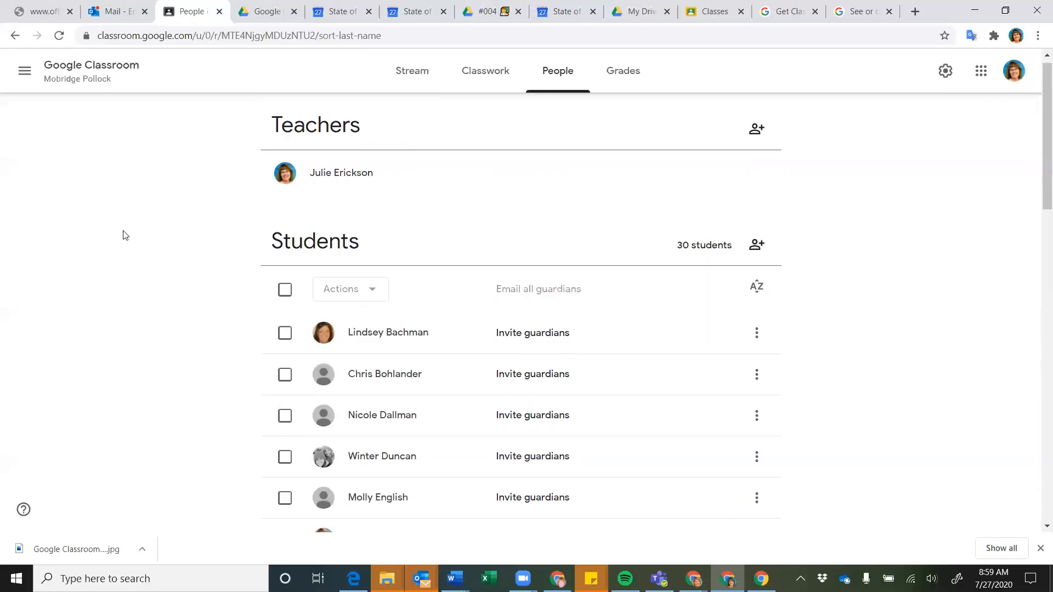
Select the second student in the People list and choose Mute from Actions
scroll(125, 235, down, 2)
scroll(125, 235, up, 1)
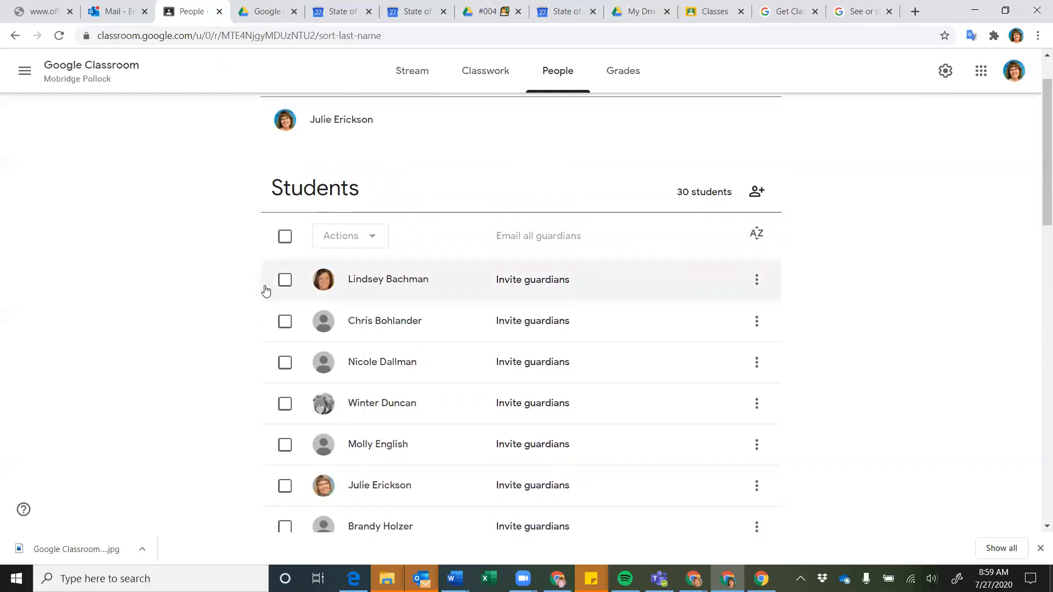
scroll(215, 304, down, 1)
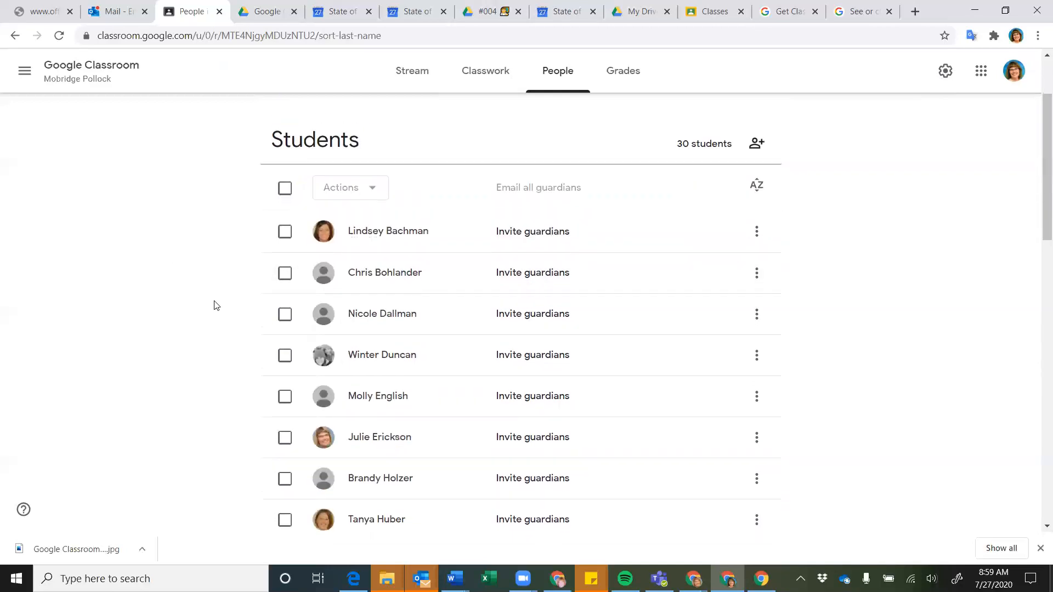
click(285, 274)
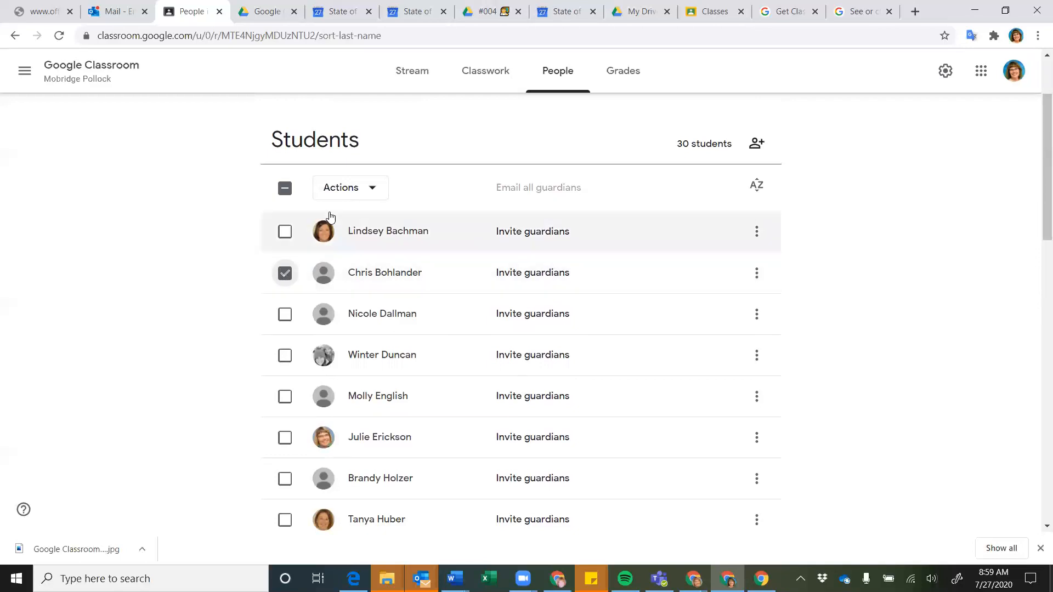
click(374, 190)
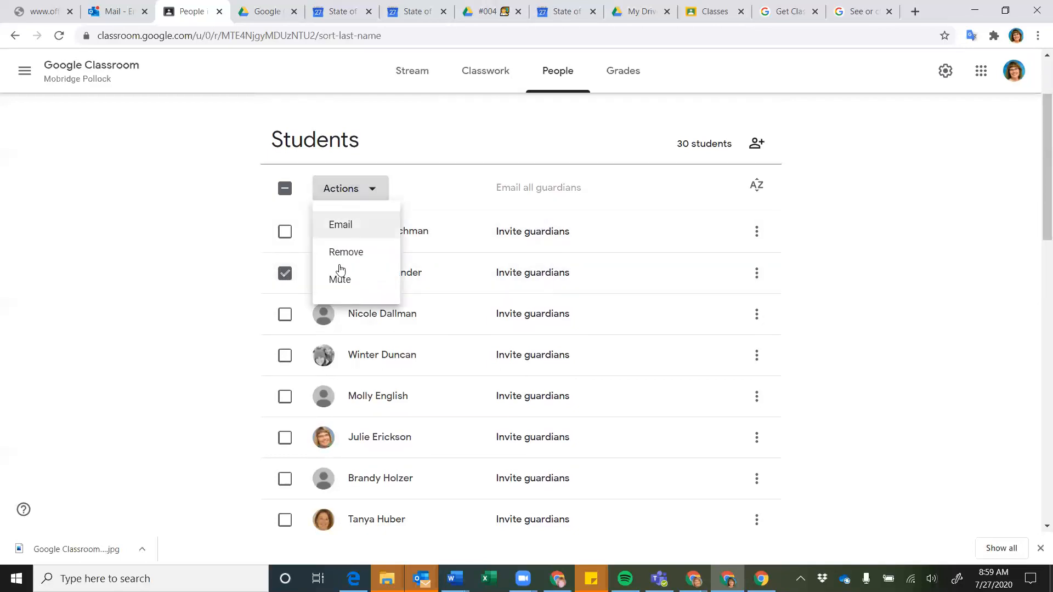
click(339, 283)
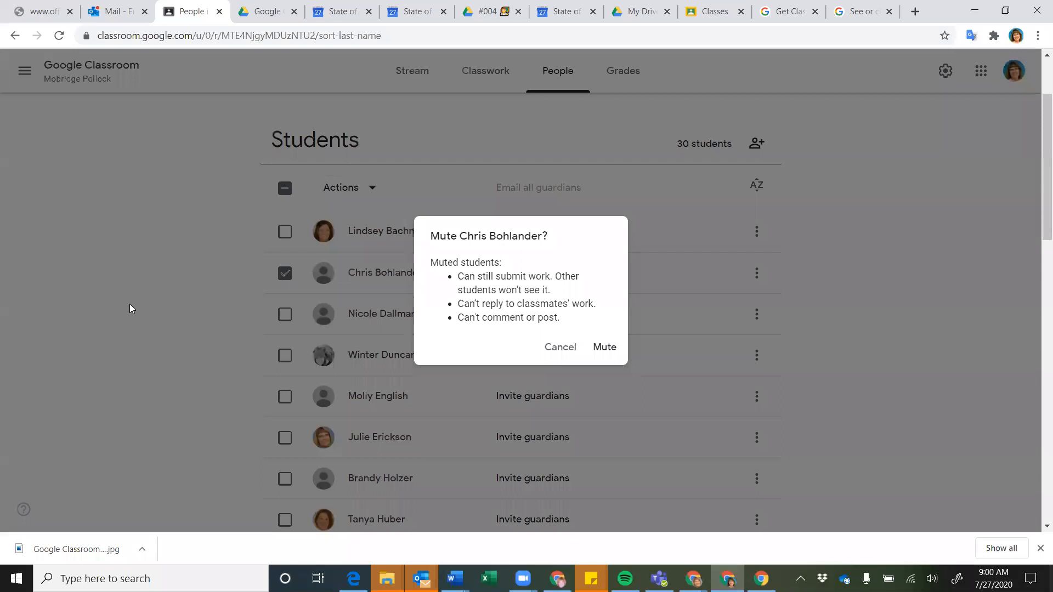
Cancel muting the student, then reopen and dismiss the Actions menu
click(557, 350)
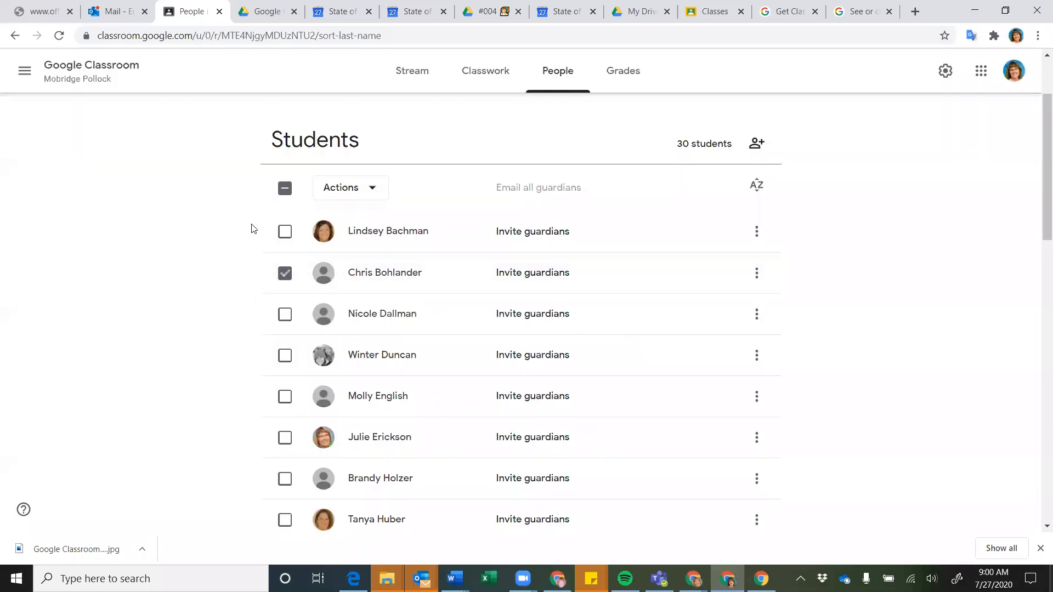
click(372, 190)
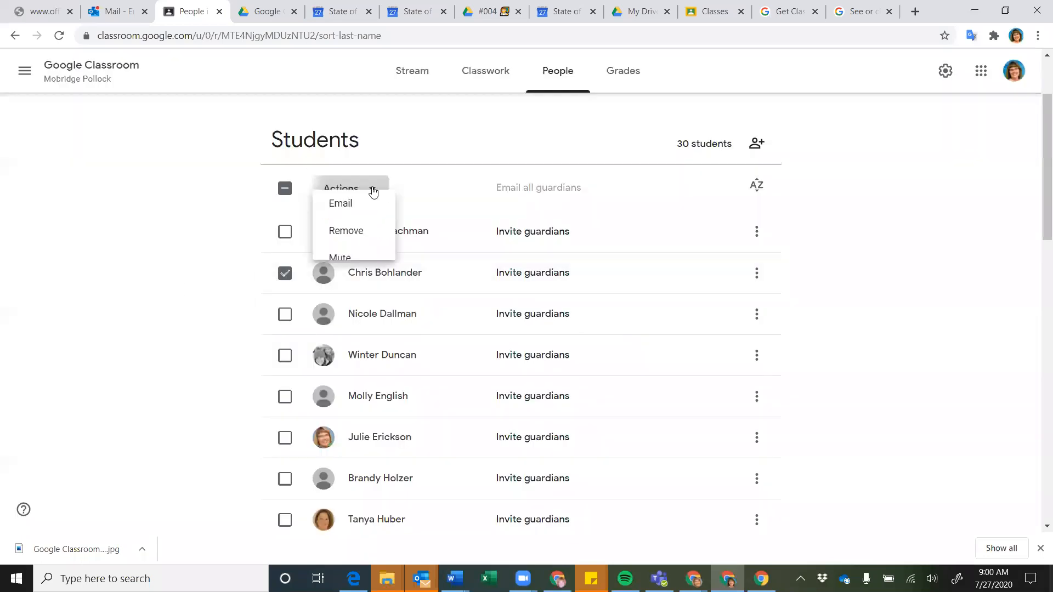
click(137, 262)
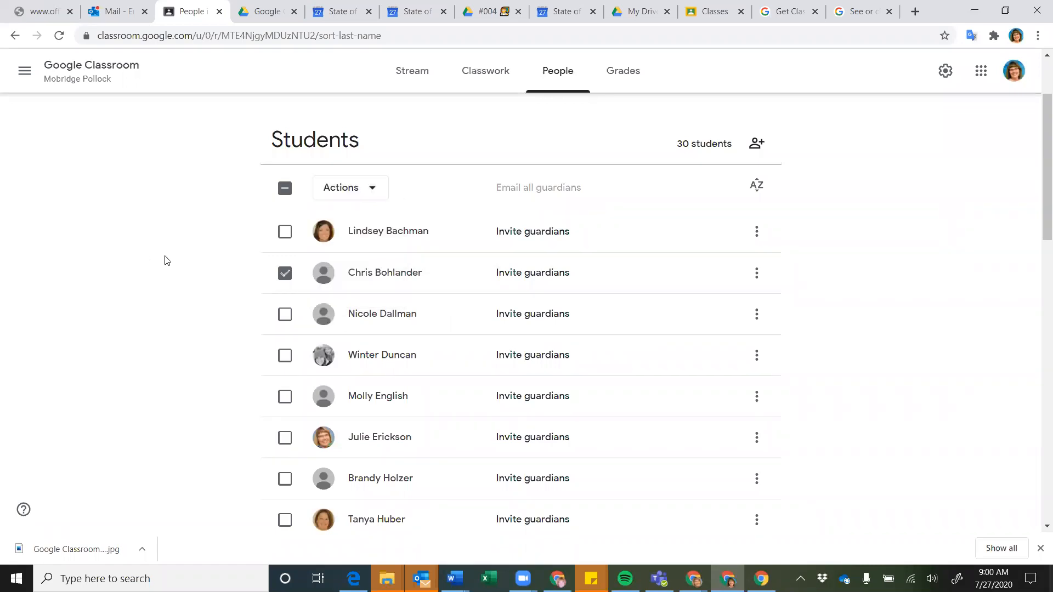
Try emailing the selected student, then close the Gmail access-denied tab
click(372, 190)
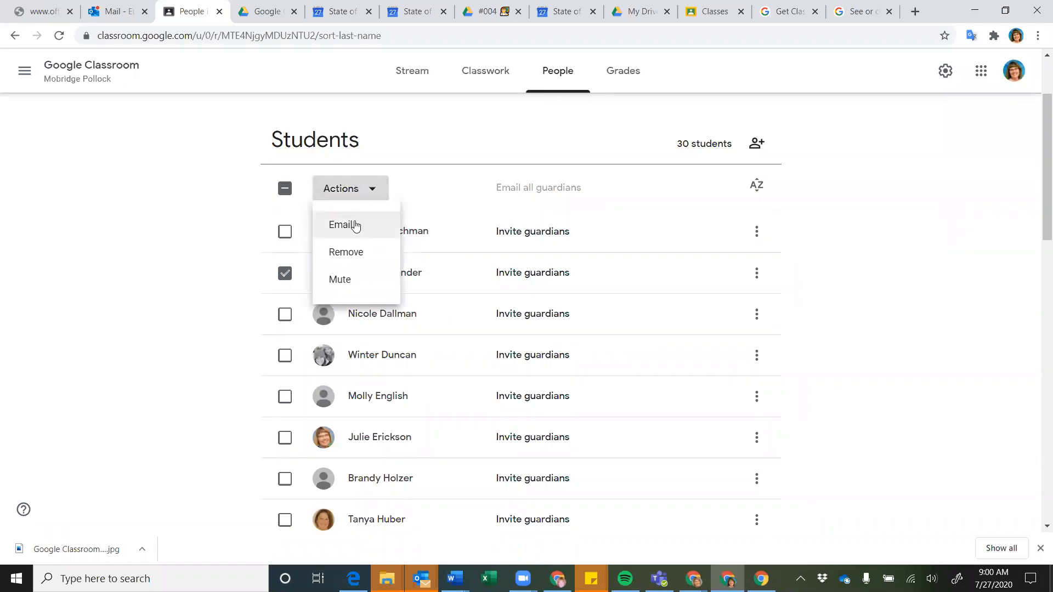
click(355, 226)
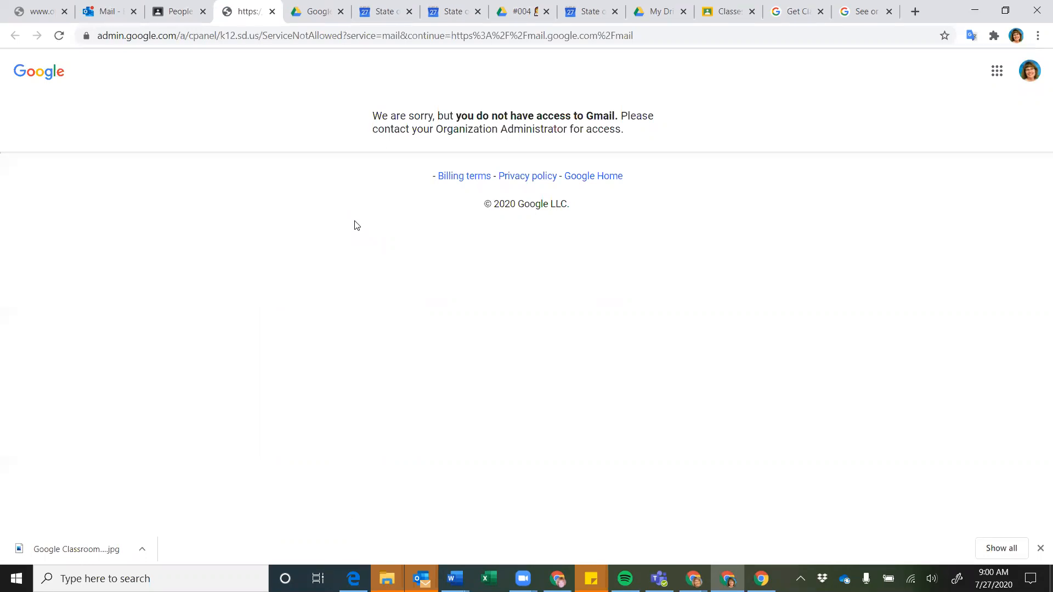
click(272, 12)
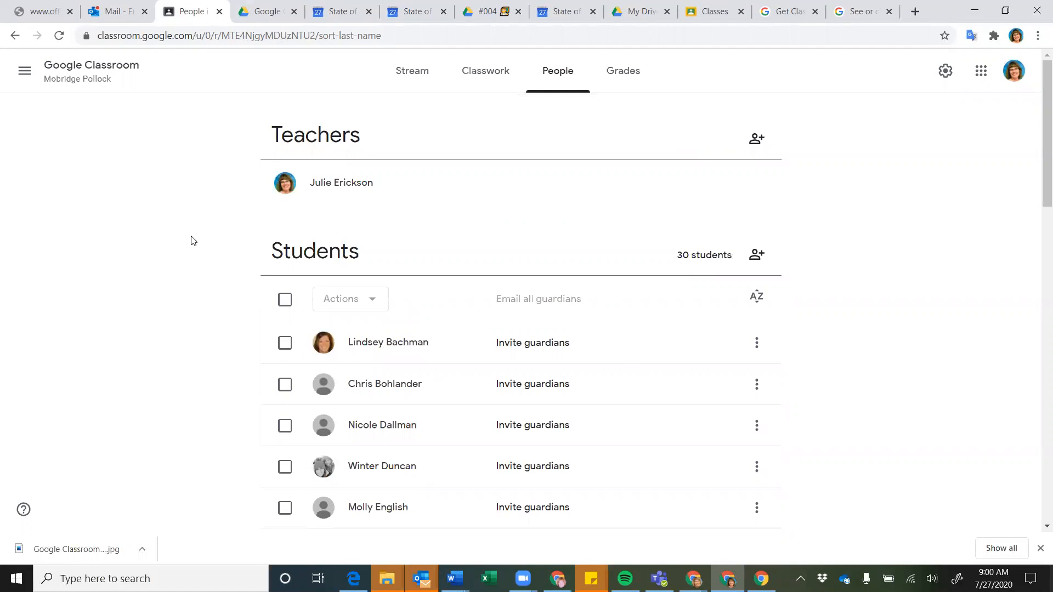
Draft a Stream post to all students reading 'Don't forget your field trip form'
click(414, 72)
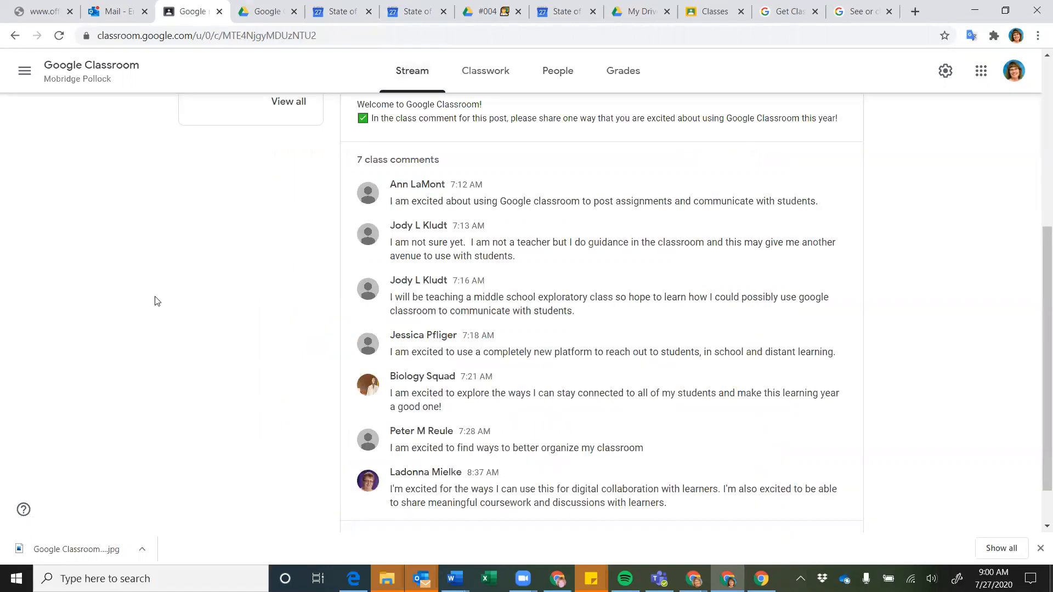
scroll(154, 274, up, 5)
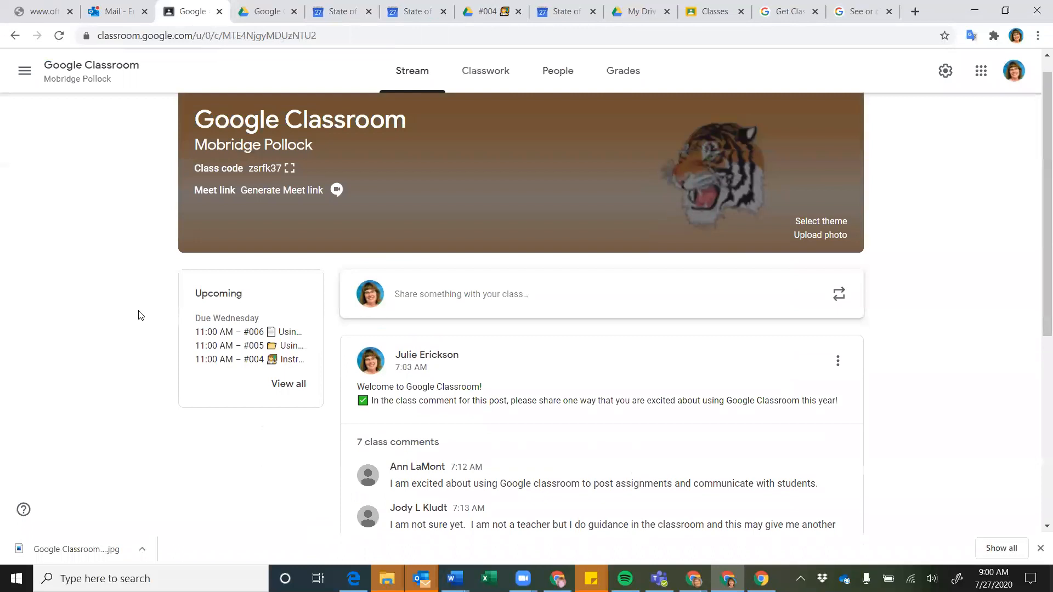
click(475, 299)
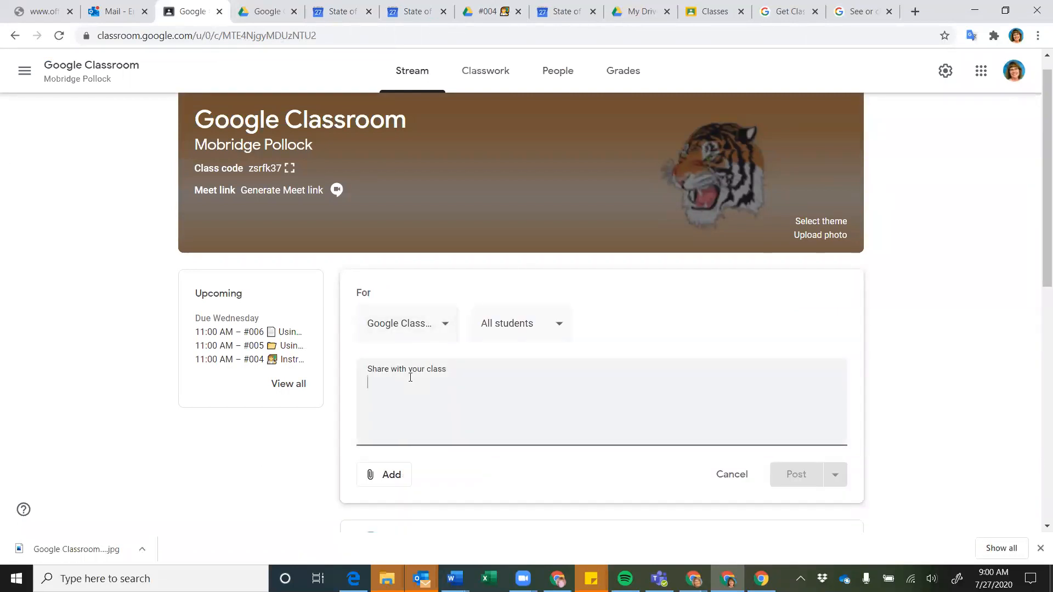
text(Don't f)
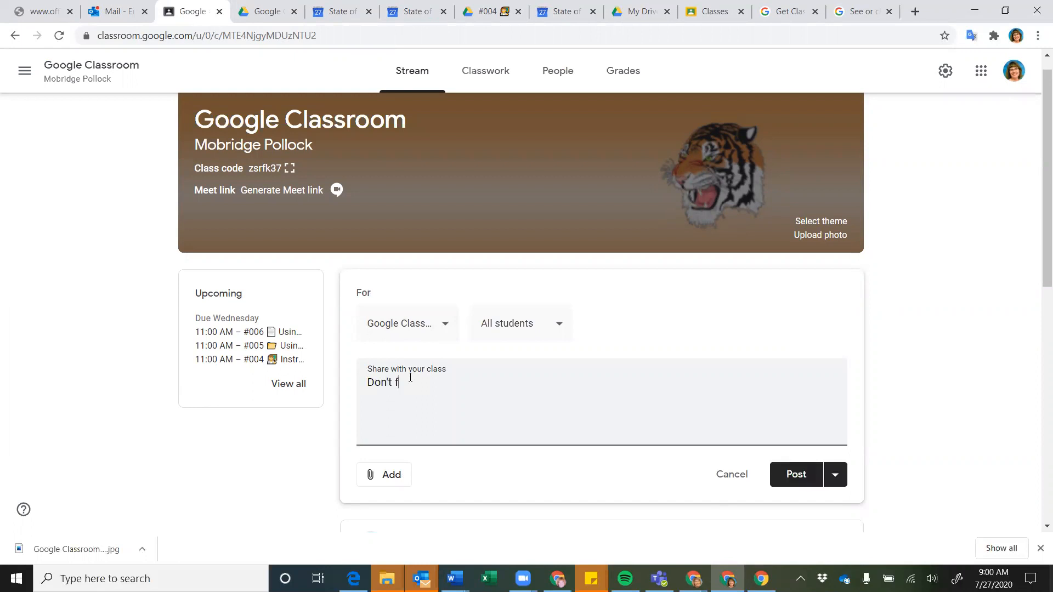
text(orget your field trip form)
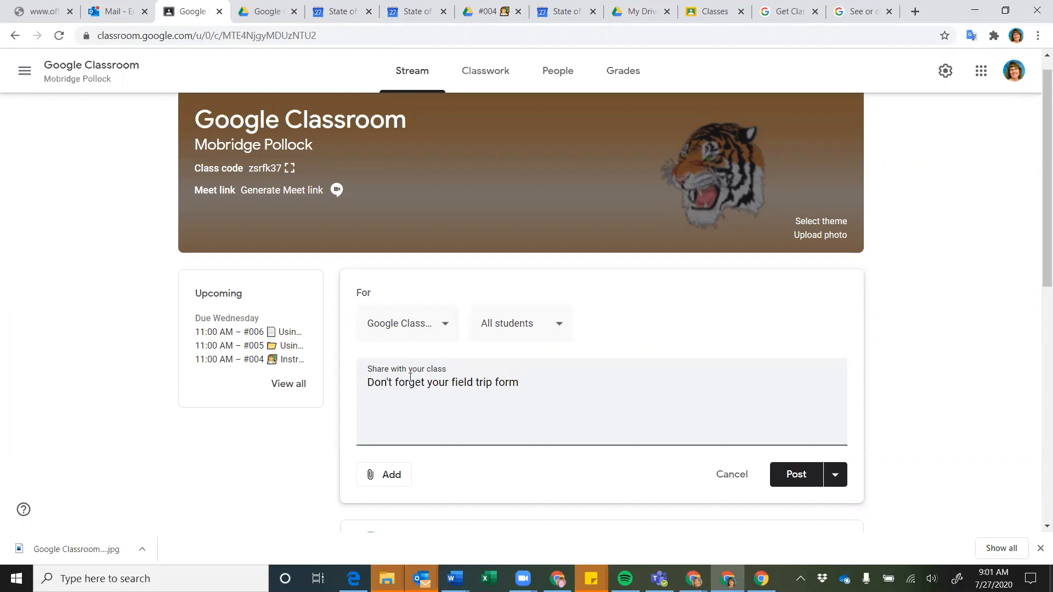
scroll(410, 378, down, 1)
Change the post's recipients from All students to three individually chosen students
click(557, 264)
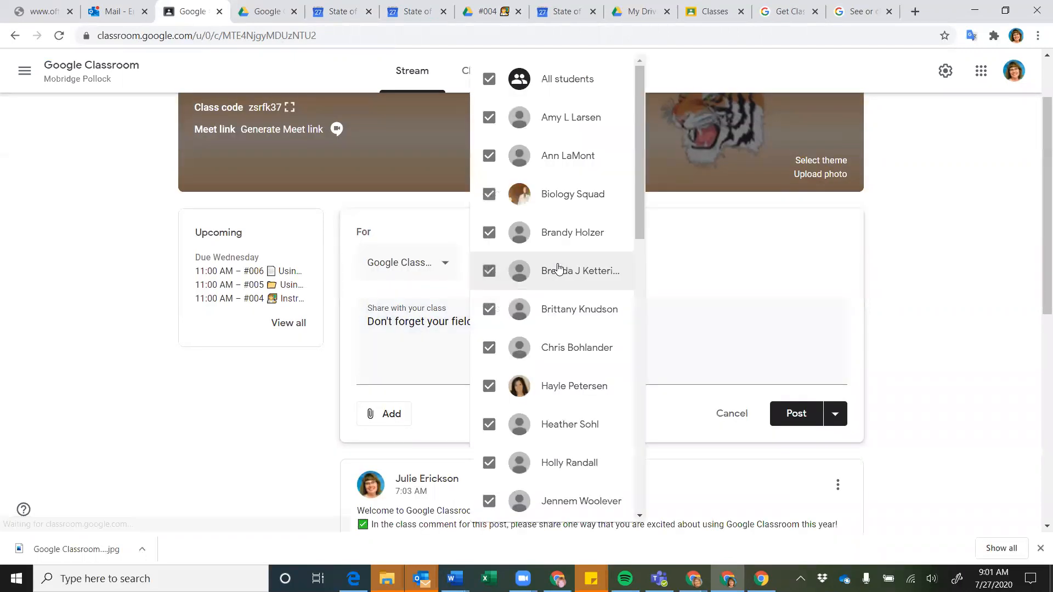
click(489, 79)
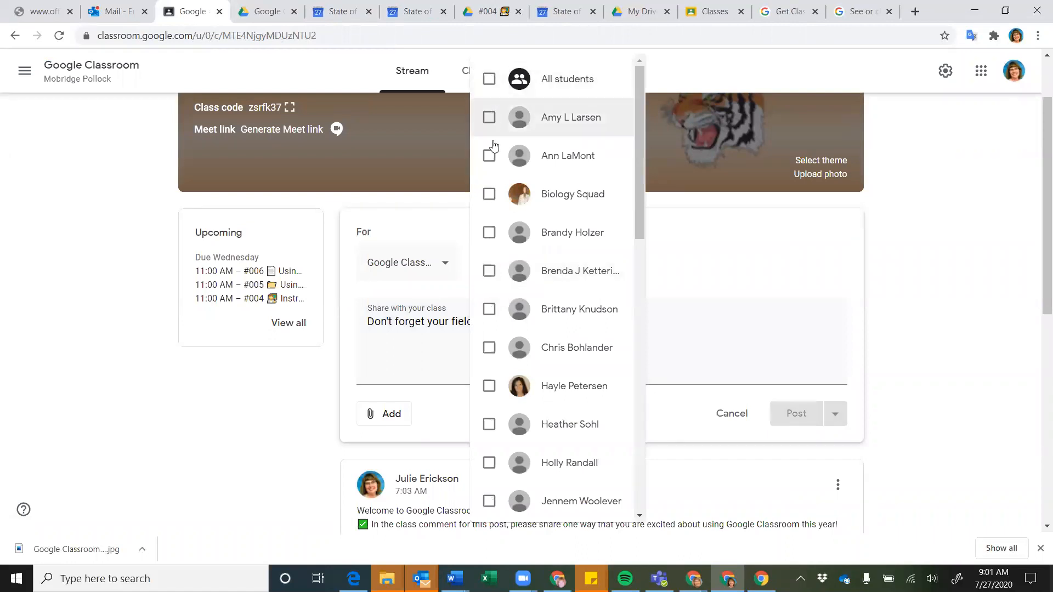
click(490, 196)
scroll(495, 234, down, 1)
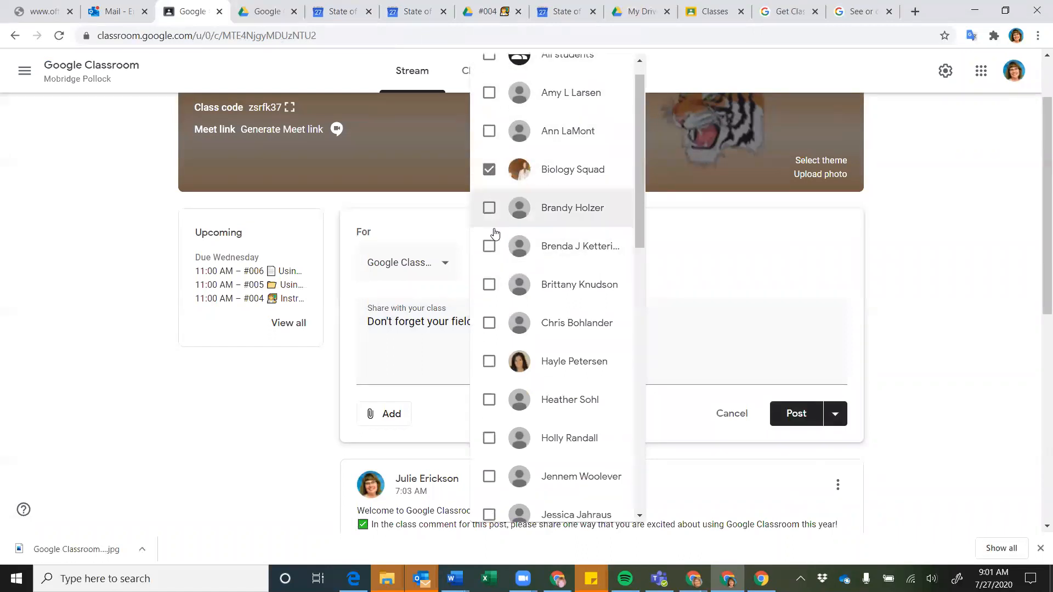
click(488, 310)
scroll(494, 335, down, 3)
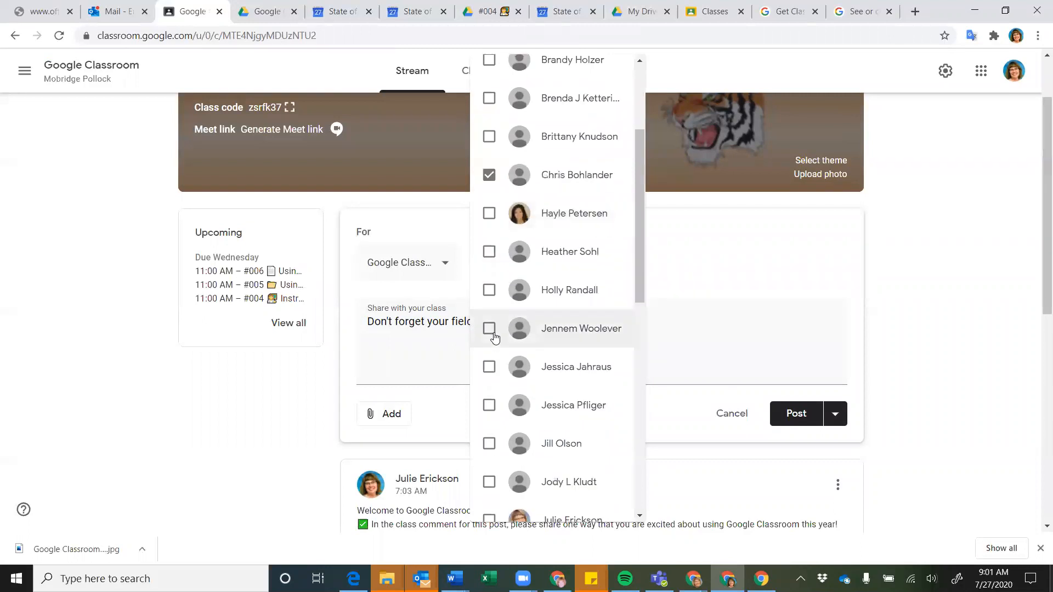
scroll(494, 337, down, 7)
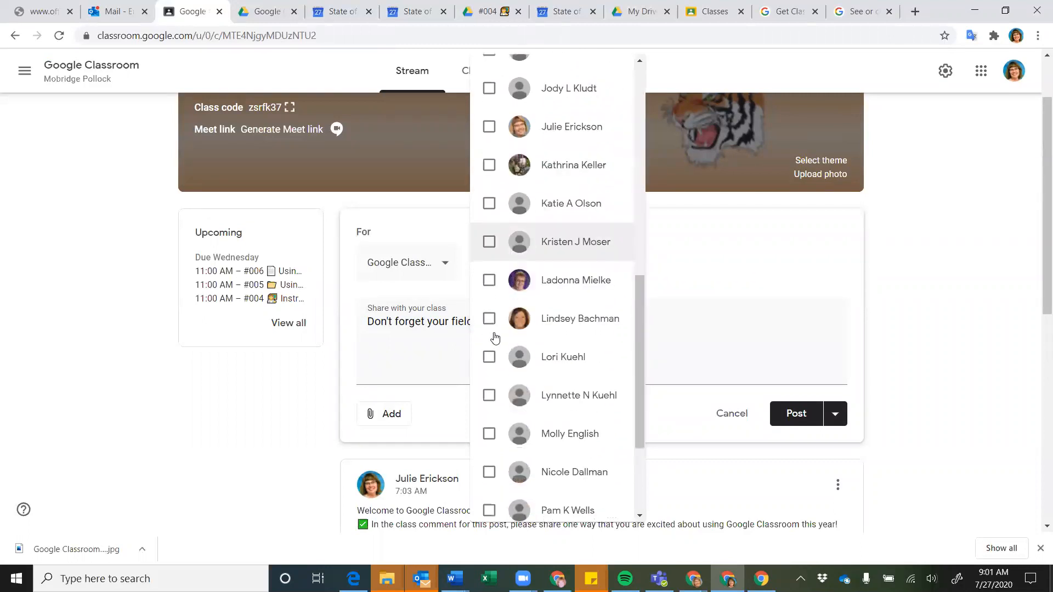
scroll(495, 338, down, 2)
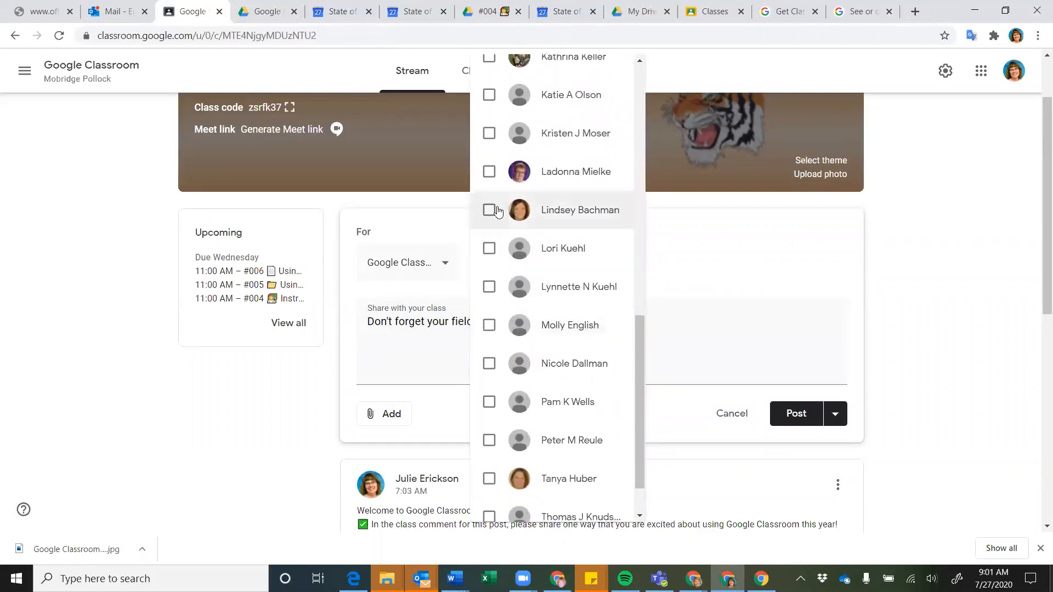
click(488, 171)
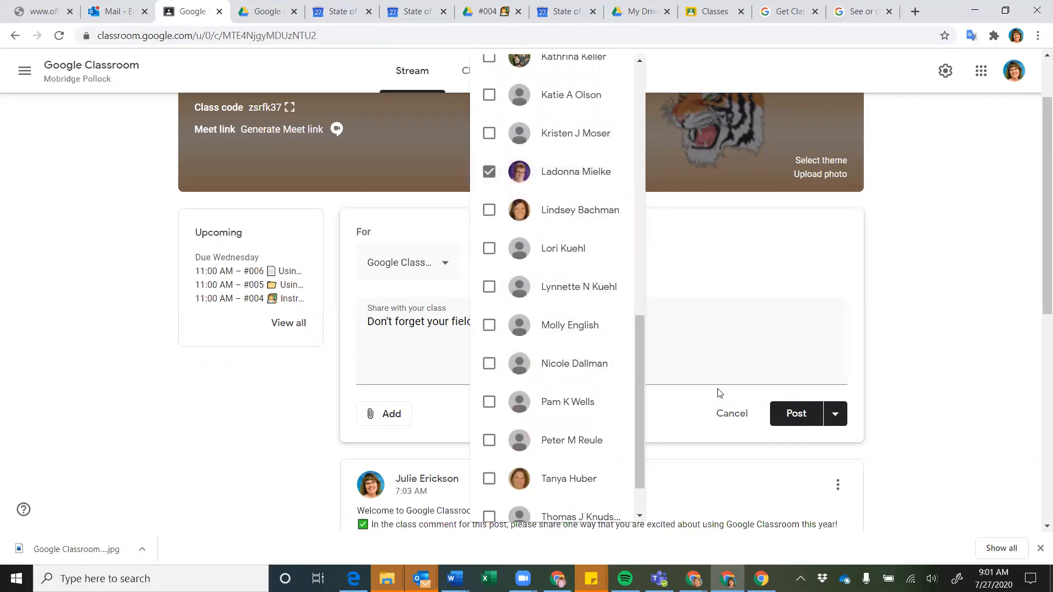
click(724, 350)
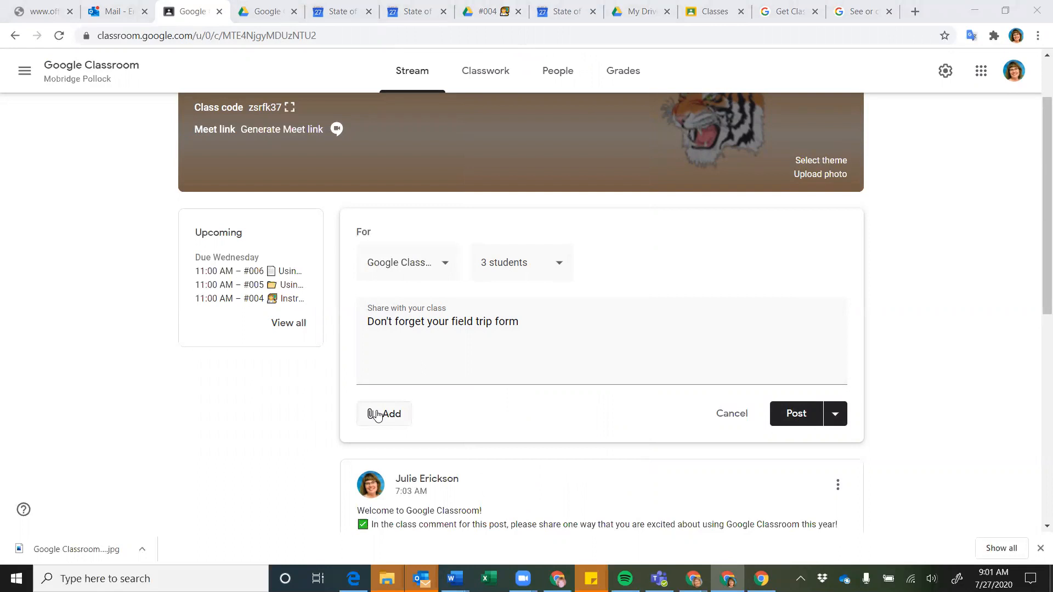
Post the field trip reminder, then check and close its 3-student recipient list
click(797, 415)
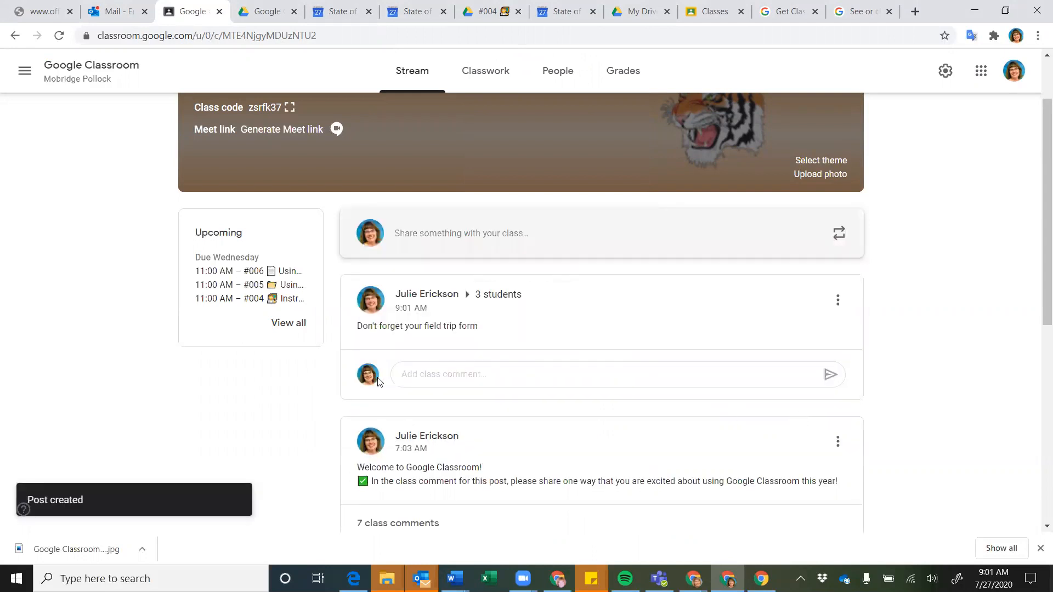
click(499, 297)
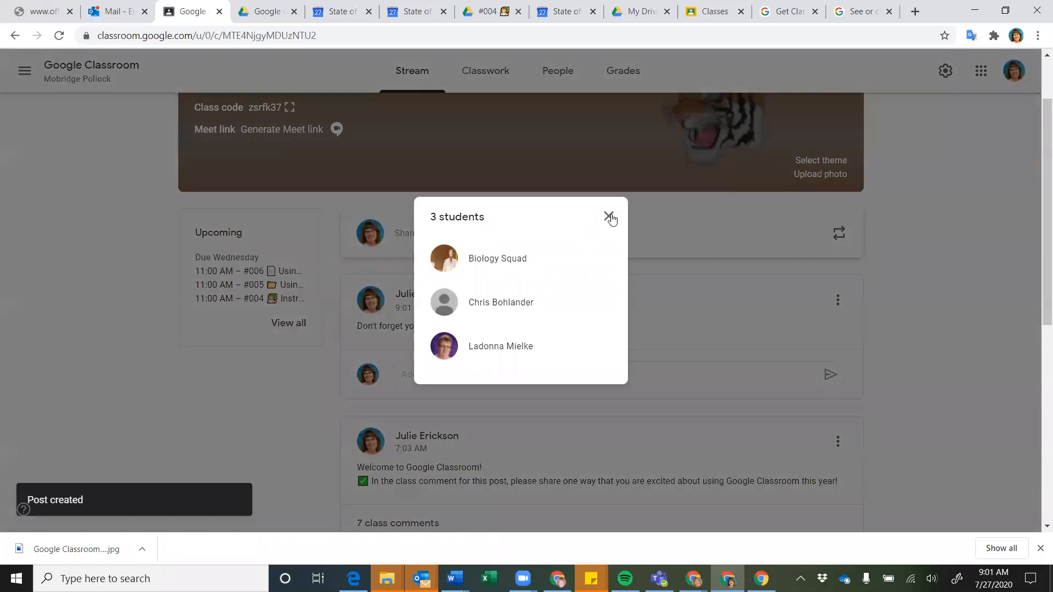
click(609, 216)
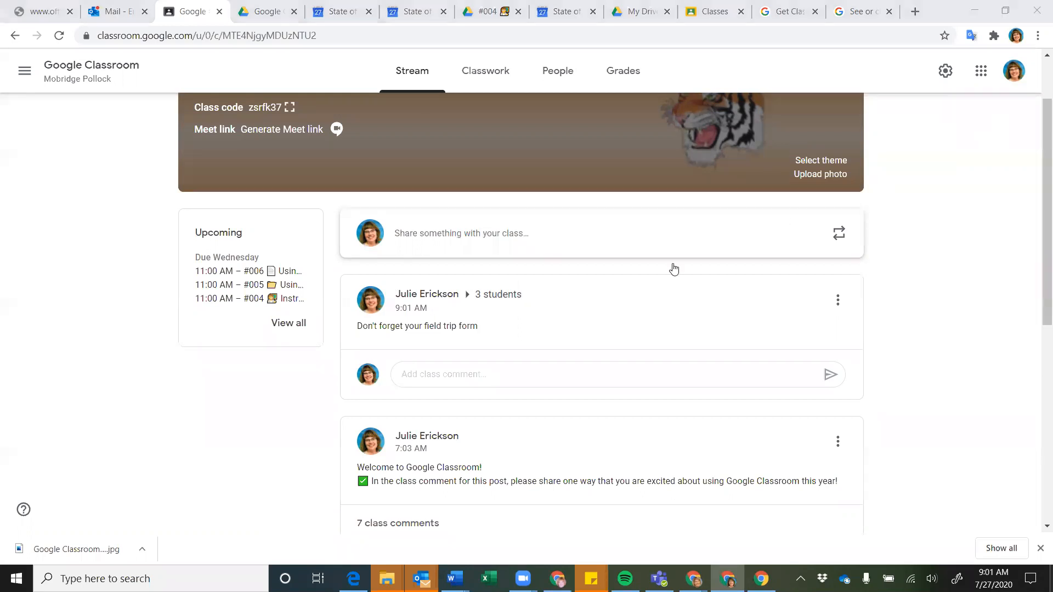
On Classwork, collapse Be My Guest, then expand and collapse the Google Accounts material
click(499, 78)
scroll(122, 386, down, 4)
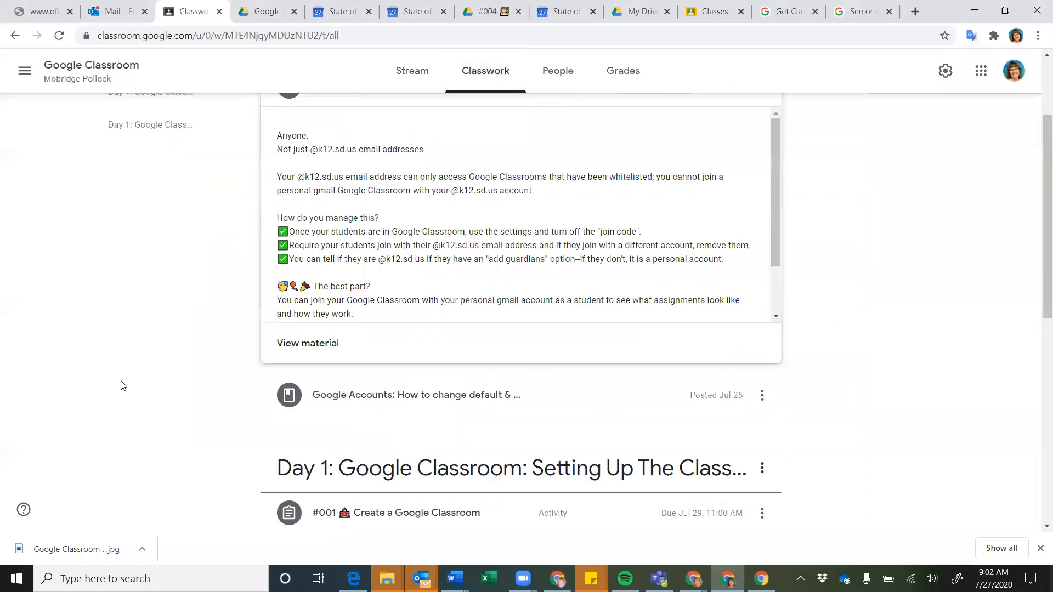
scroll(123, 384, up, 2)
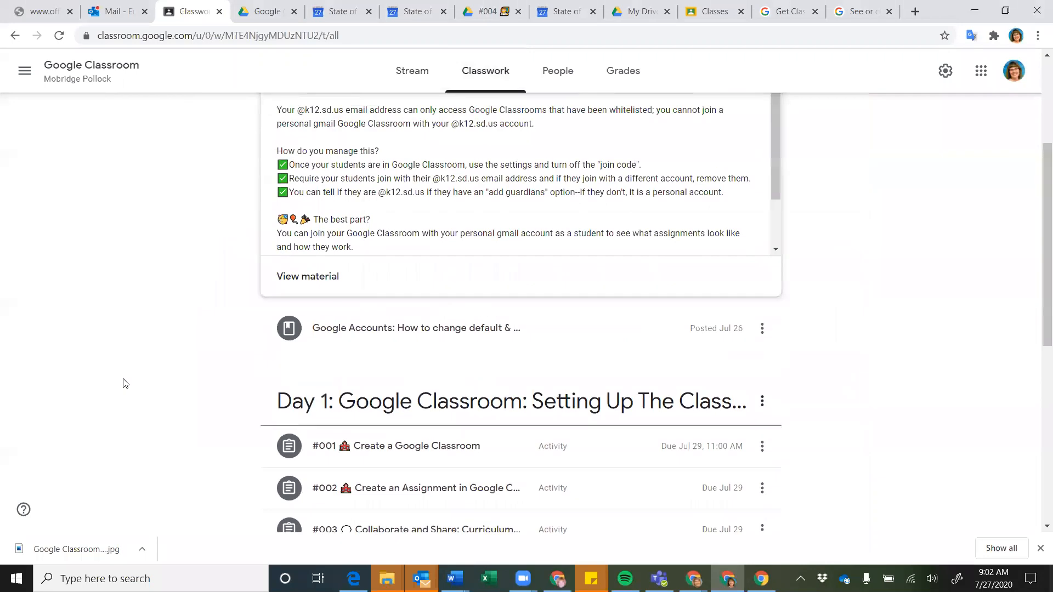
scroll(123, 384, up, 2)
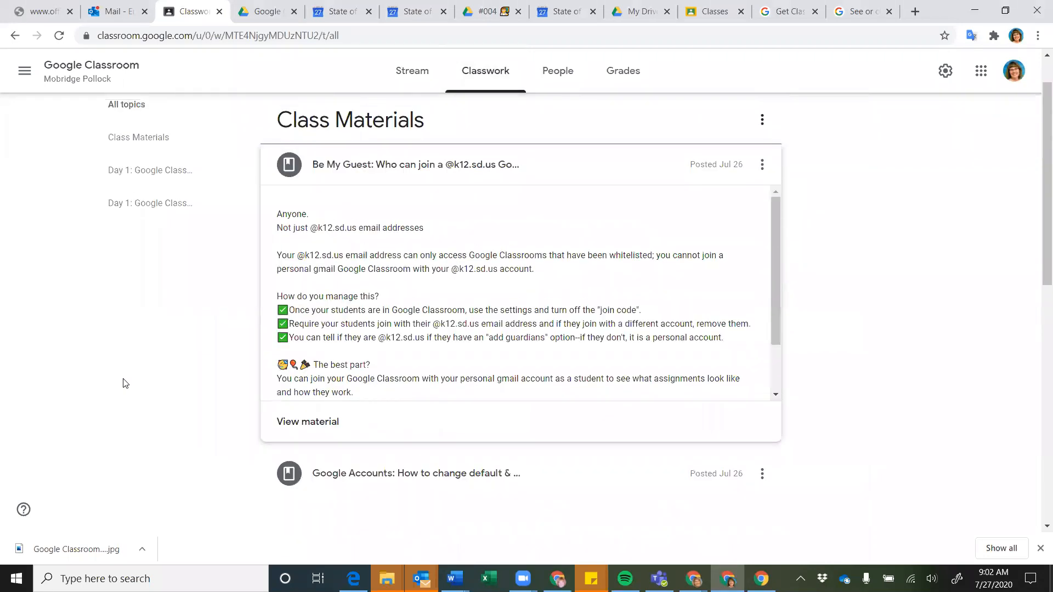
click(376, 174)
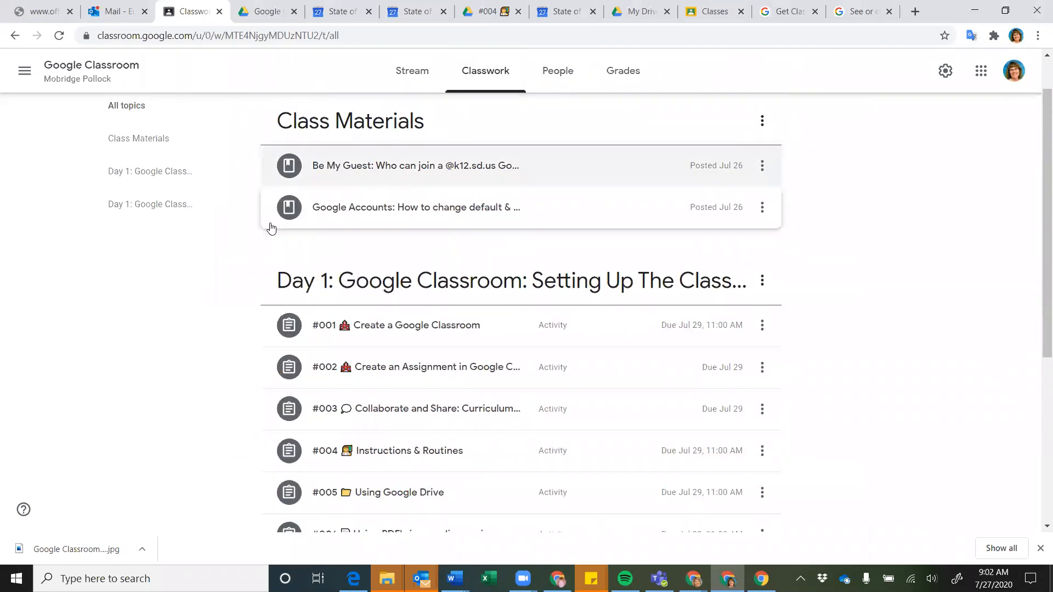
click(379, 216)
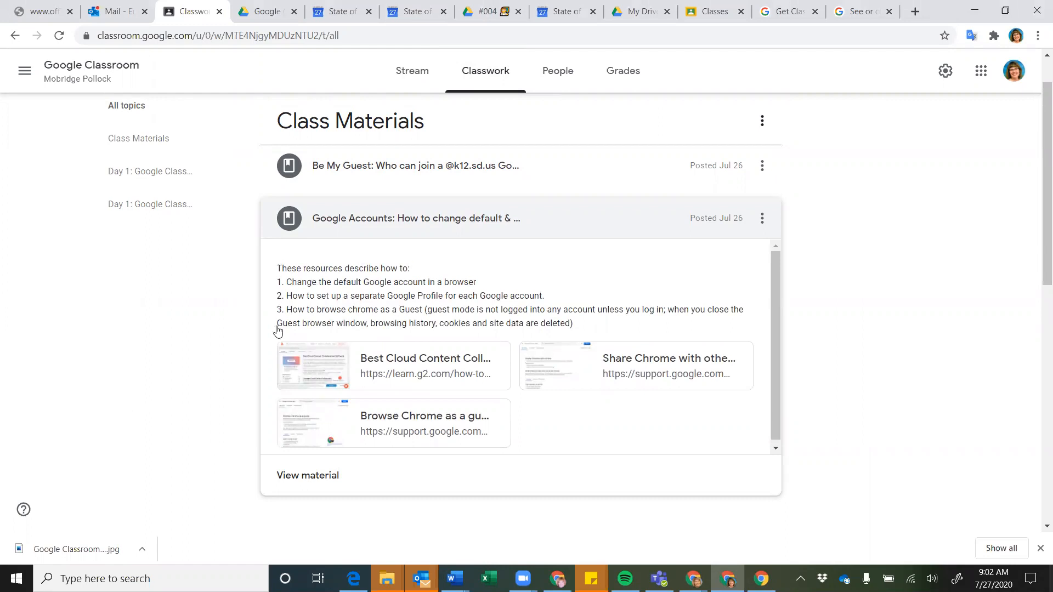
click(545, 225)
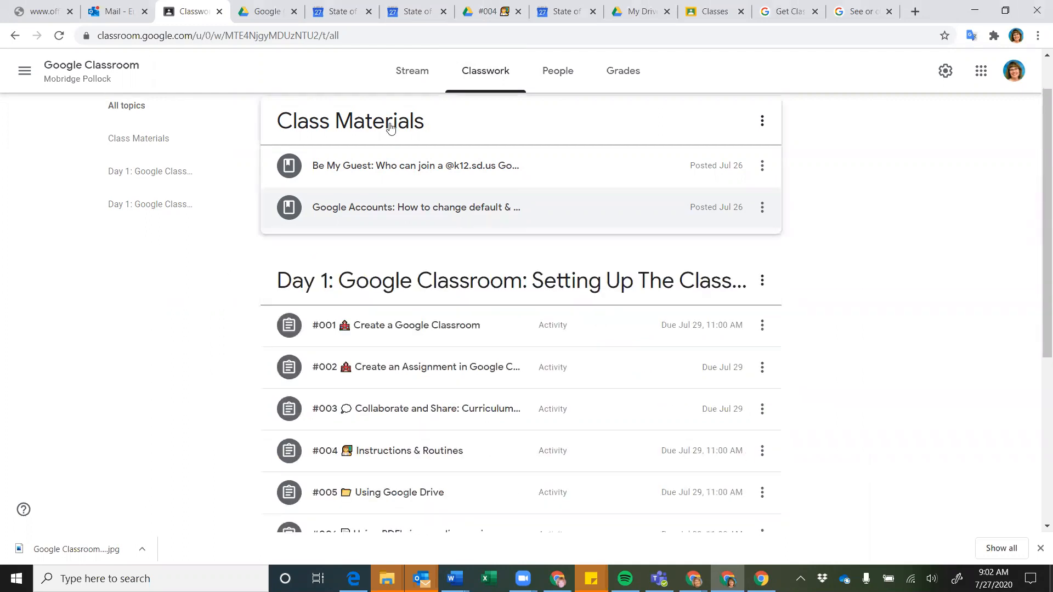
scroll(190, 326, down, 2)
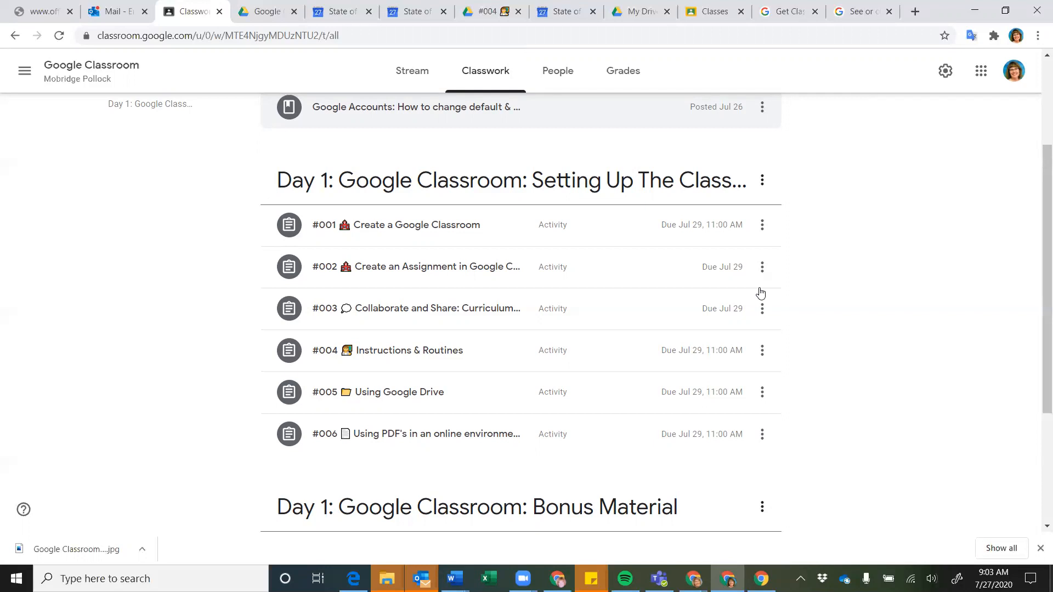
Expand the #001 Create a Google Classroom assignment and scroll to its five attached resources
scroll(85, 367, down, 1)
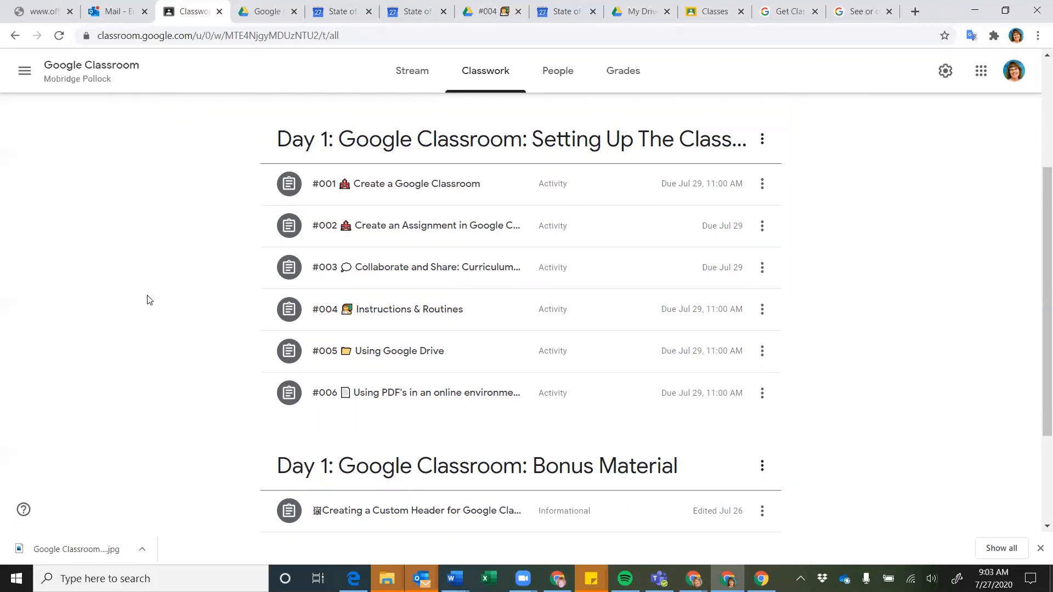
scroll(147, 300, down, 1)
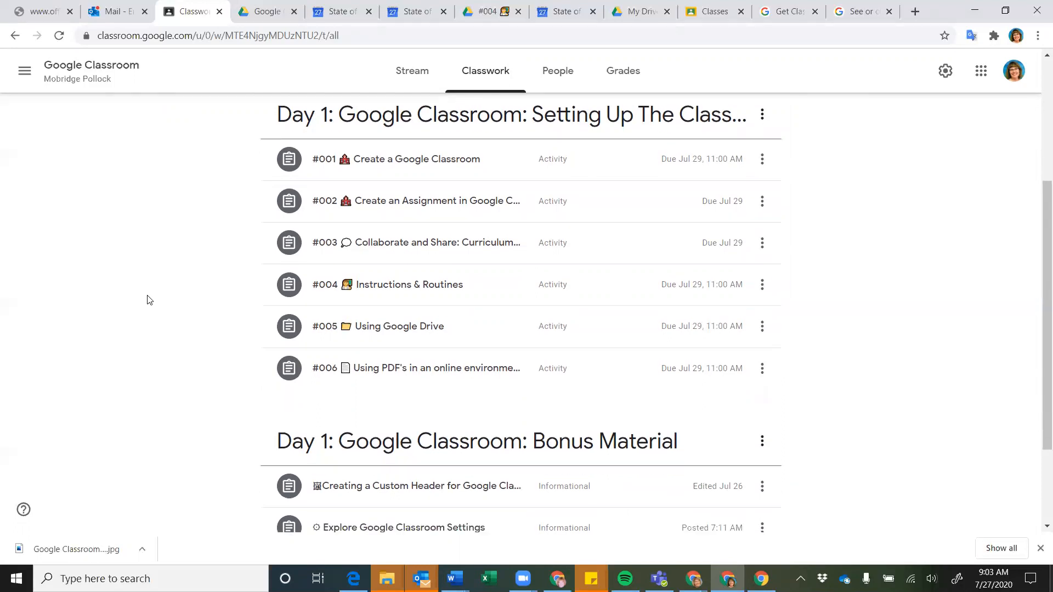
click(373, 166)
scroll(383, 244, down, 1)
scroll(383, 245, down, 1)
scroll(383, 245, up, 1)
scroll(383, 245, down, 1)
scroll(383, 245, down, 5)
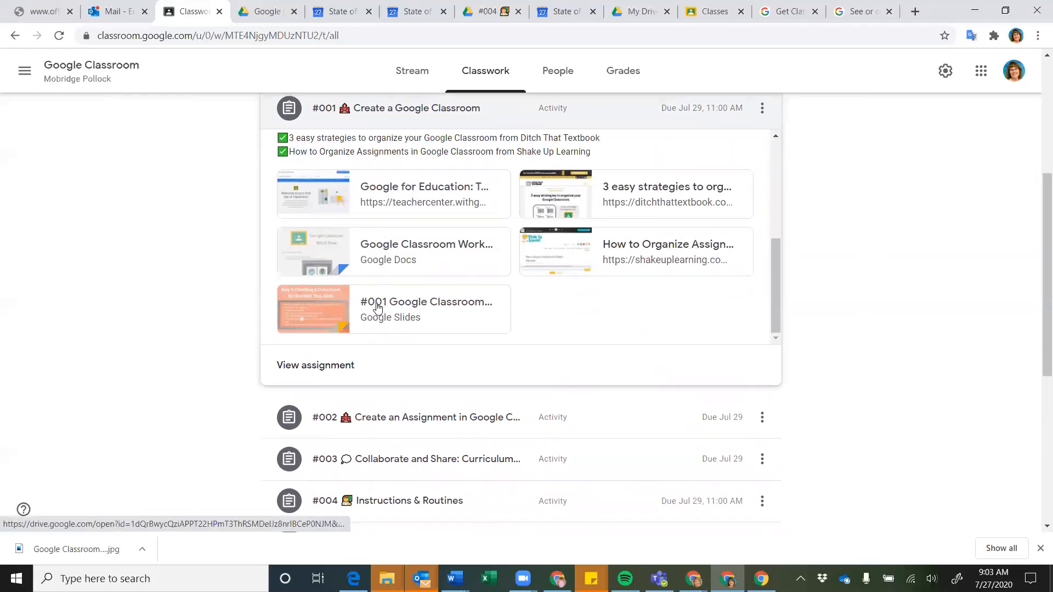
Open the #001 Creating Your Classroom slide deck and view slide 2's Type Your Name Here template
click(377, 305)
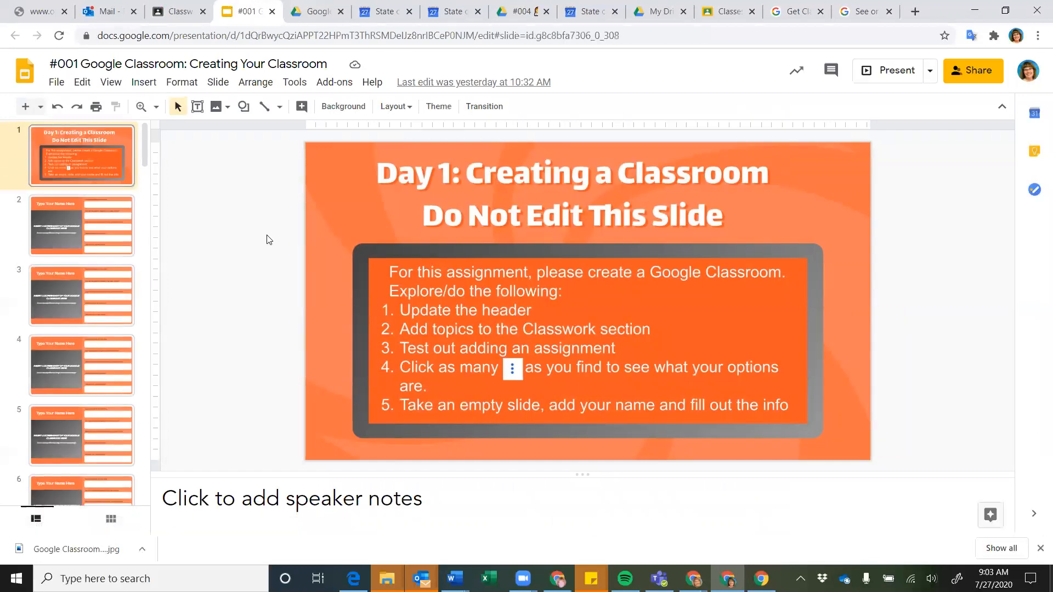
click(91, 221)
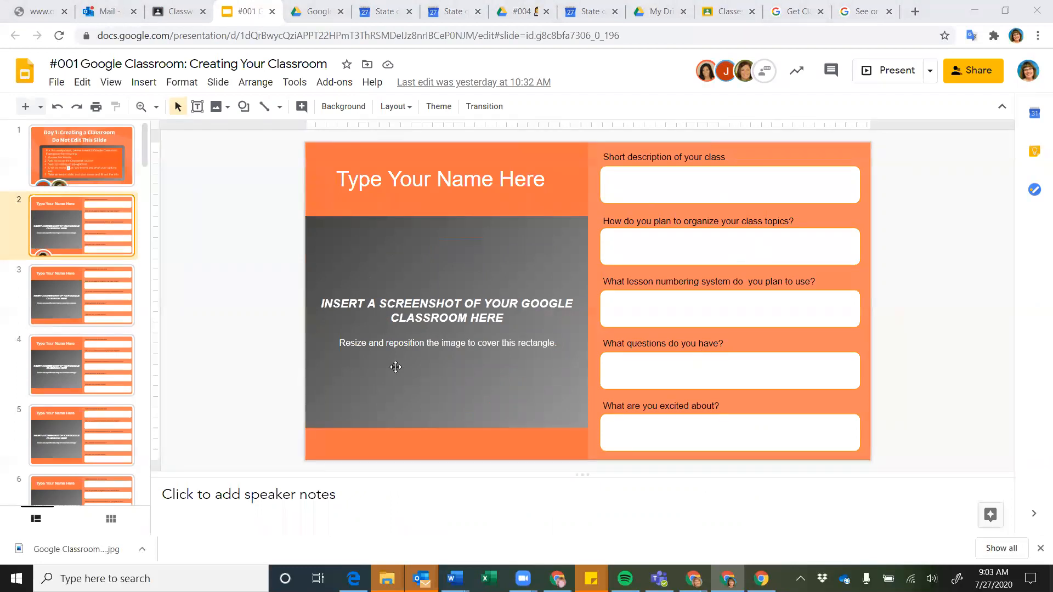
In the other browser window, expand #001 on Classwork and open its full assignment page
click(181, 14)
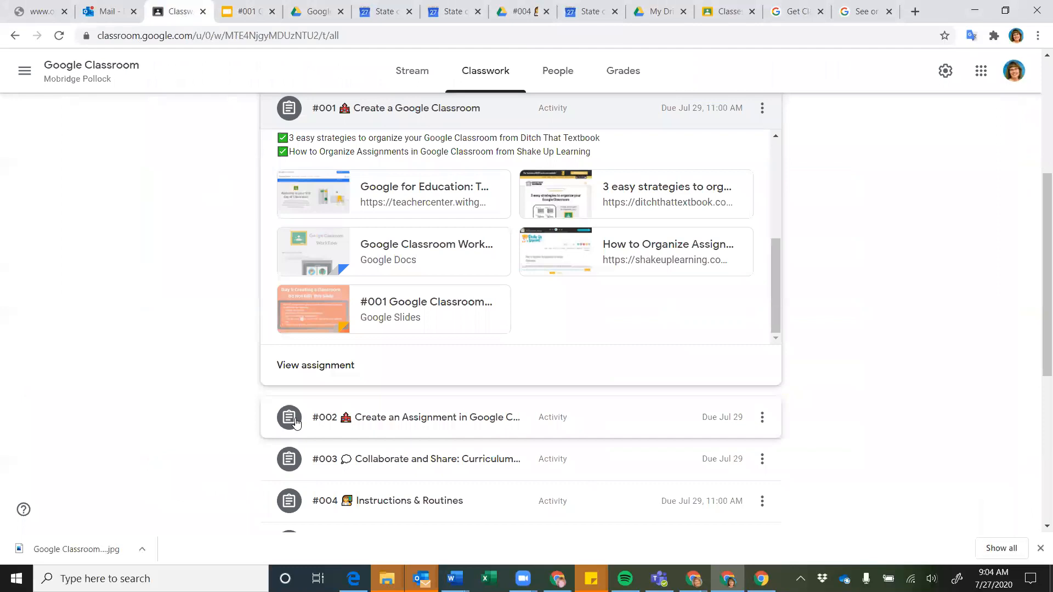
mouse_move(761, 579)
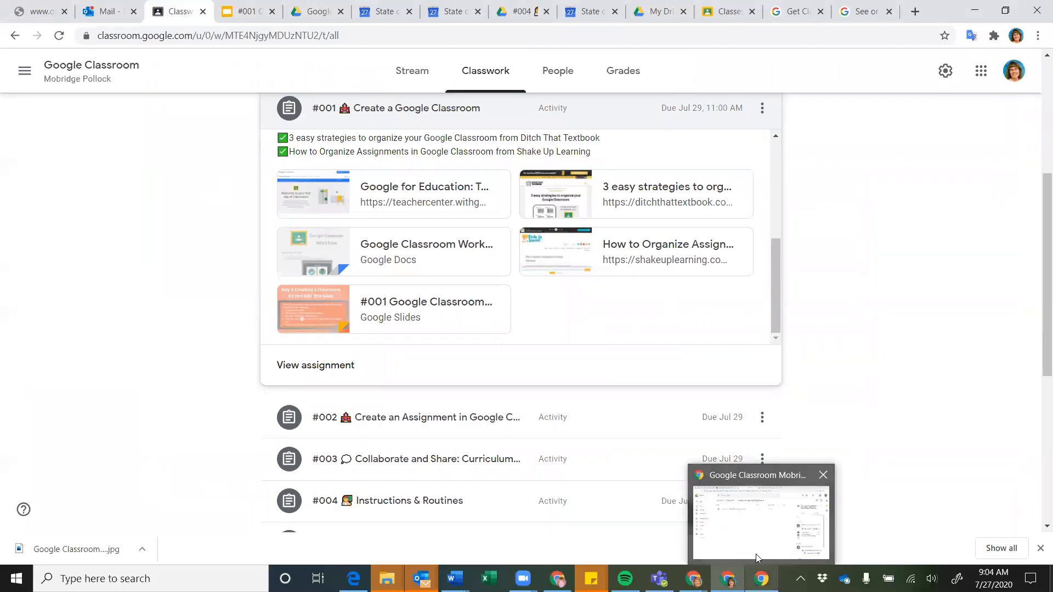
click(763, 527)
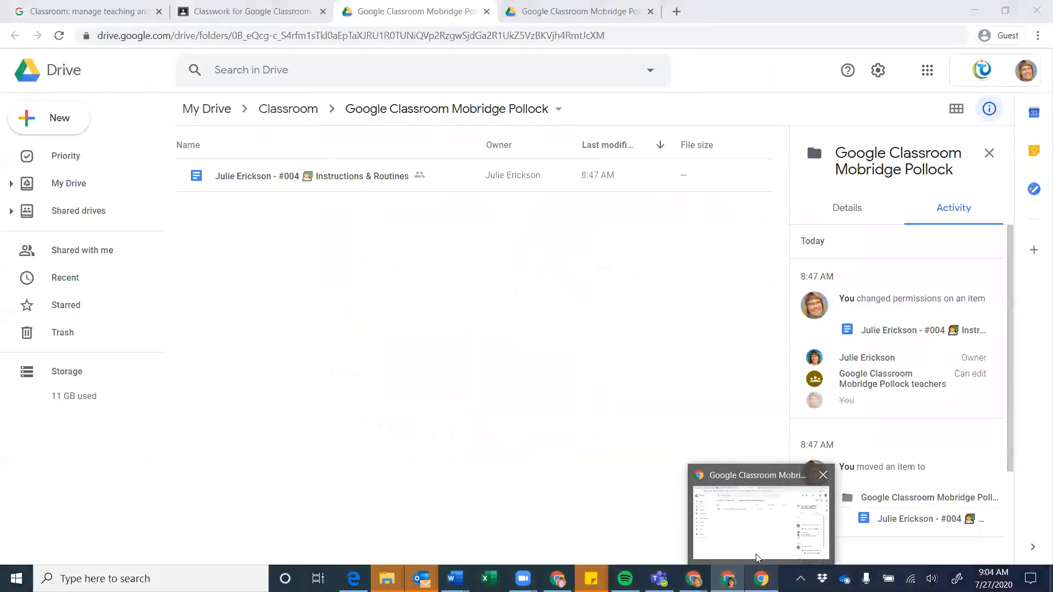
click(267, 12)
scroll(236, 390, down, 1)
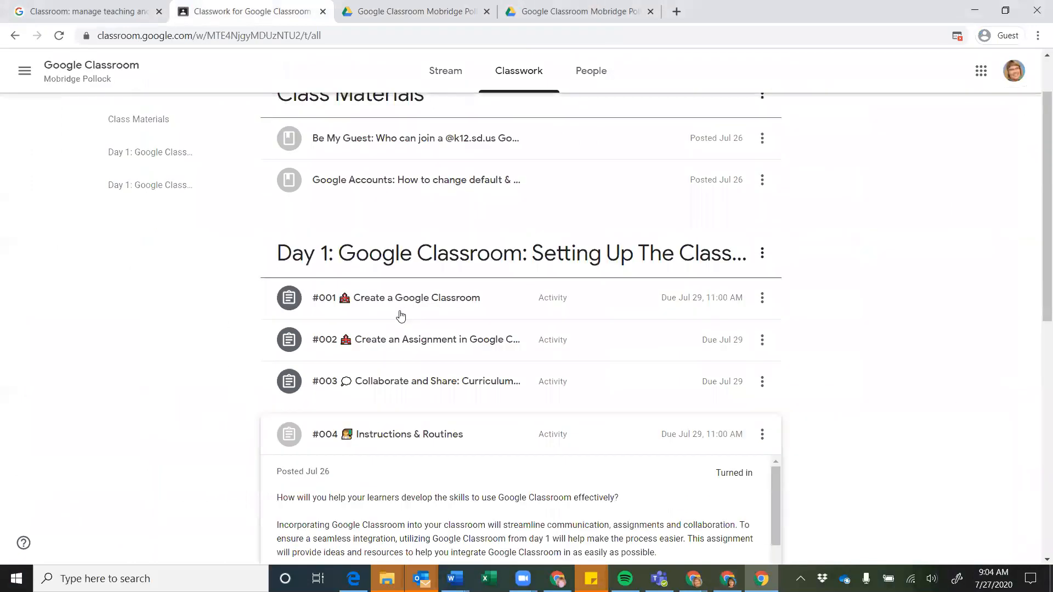
click(408, 309)
scroll(362, 357, down, 1)
scroll(359, 368, down, 5)
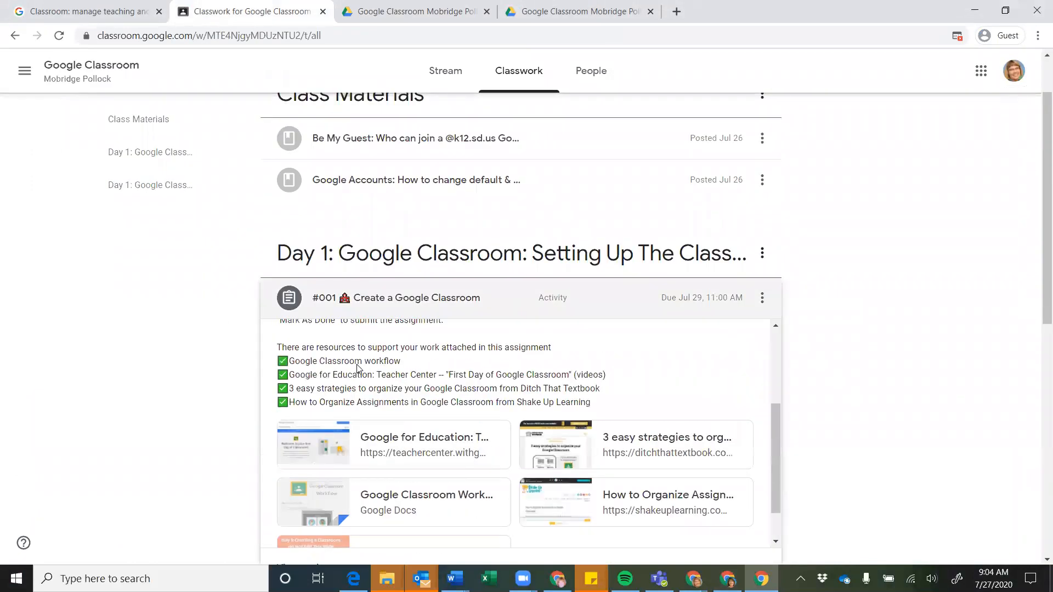
click(307, 423)
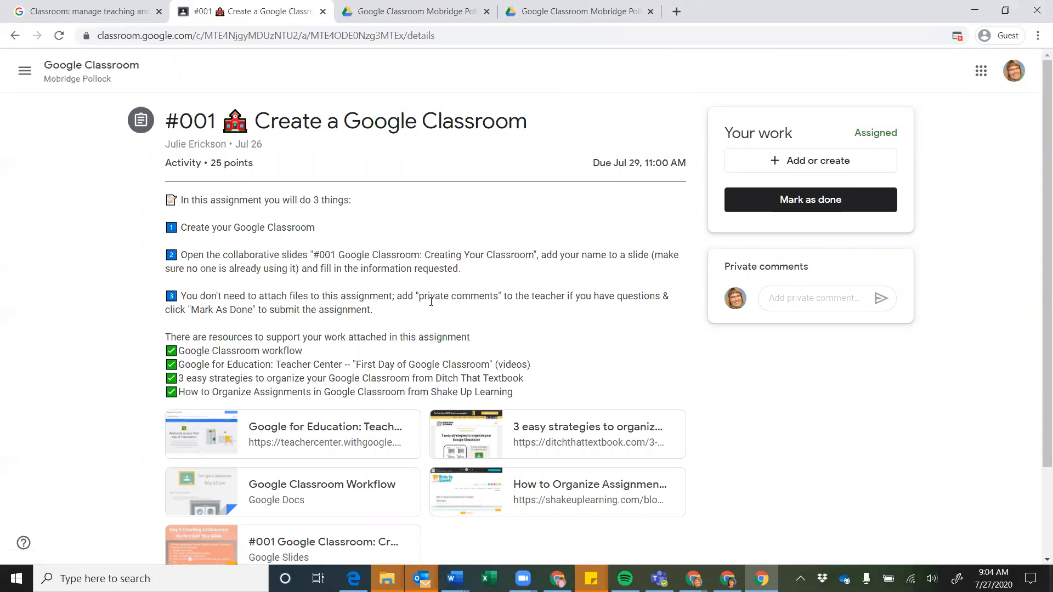
Put the cursor in the private comment field, then in the class comment box
click(804, 296)
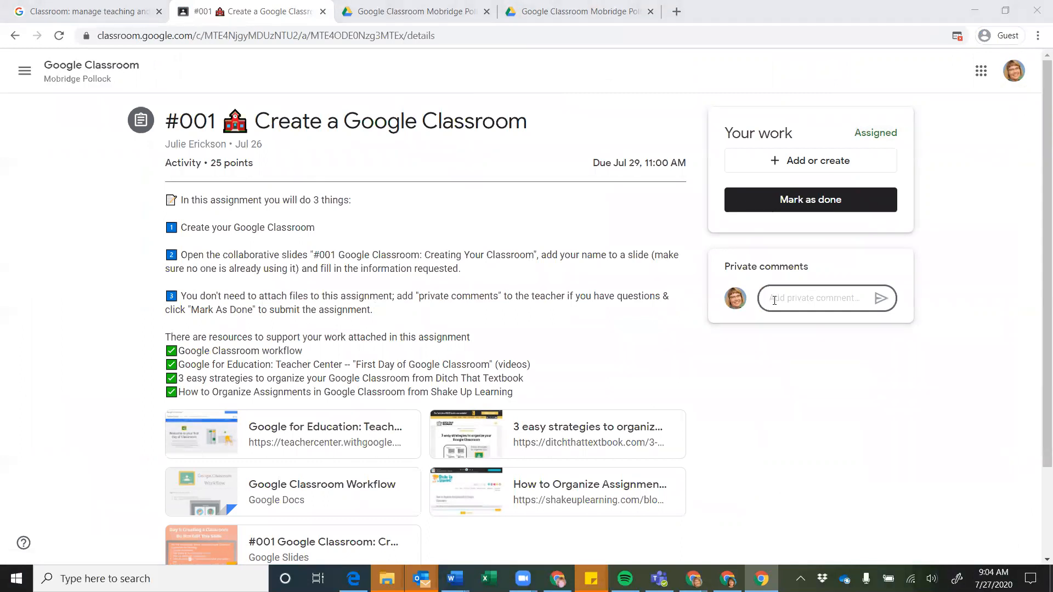
click(815, 300)
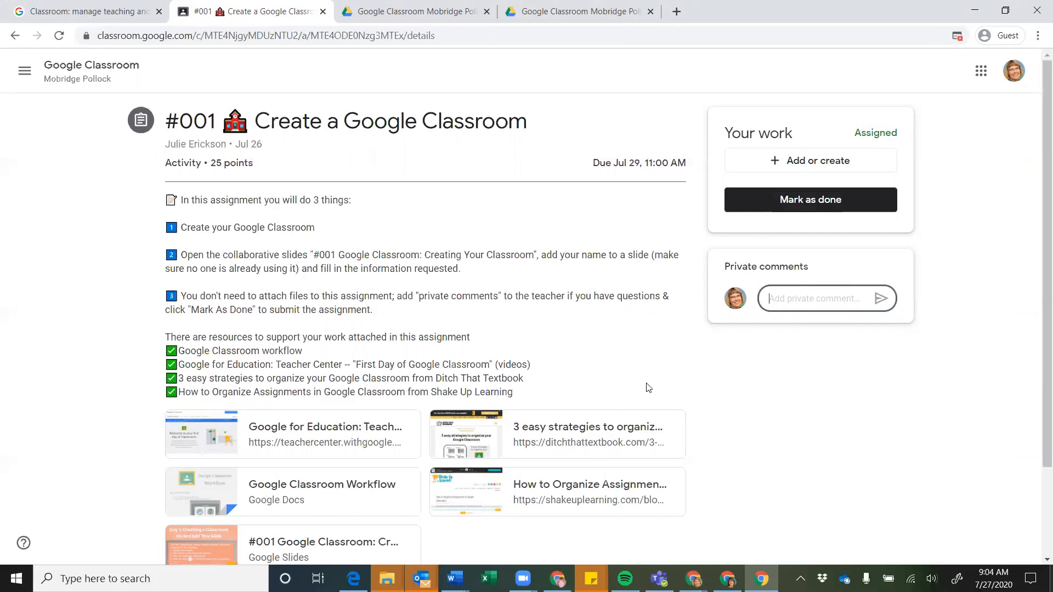
scroll(481, 389, down, 2)
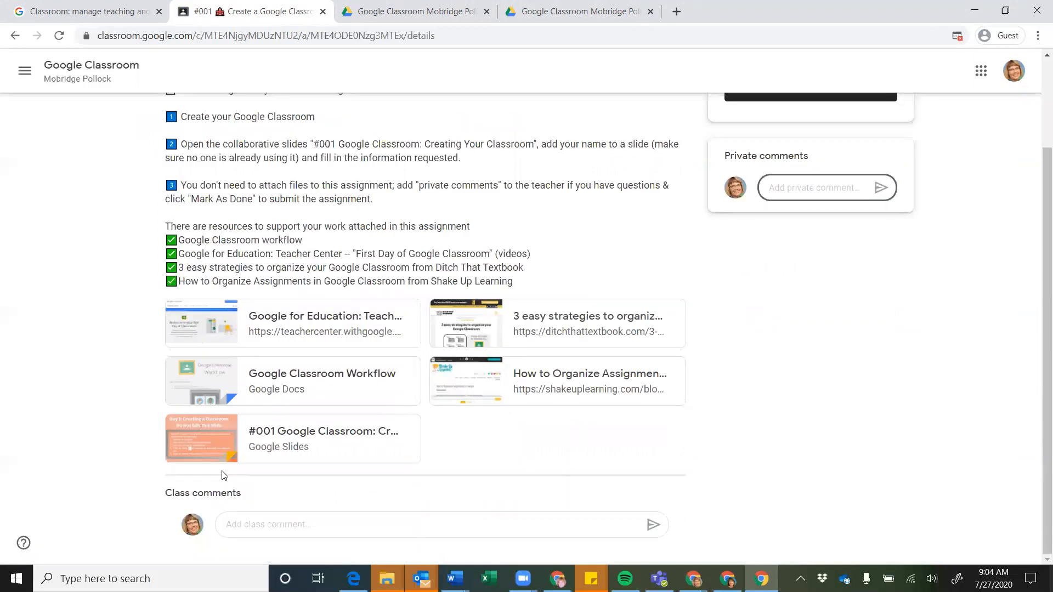
click(665, 490)
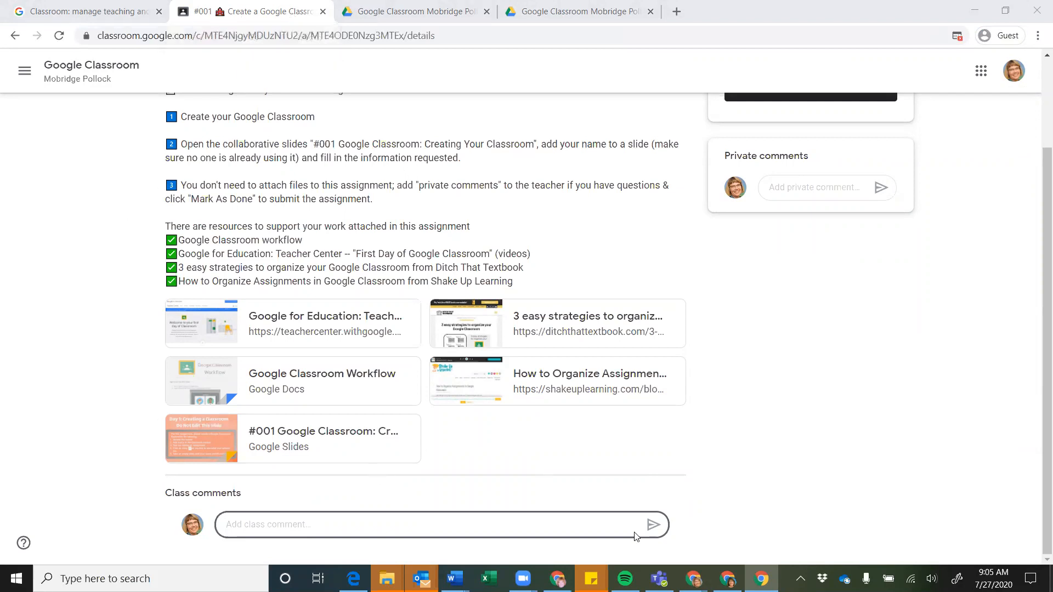
Back in the teacher's window, expand #002 Create an Assignment and read through its four resource links
click(728, 580)
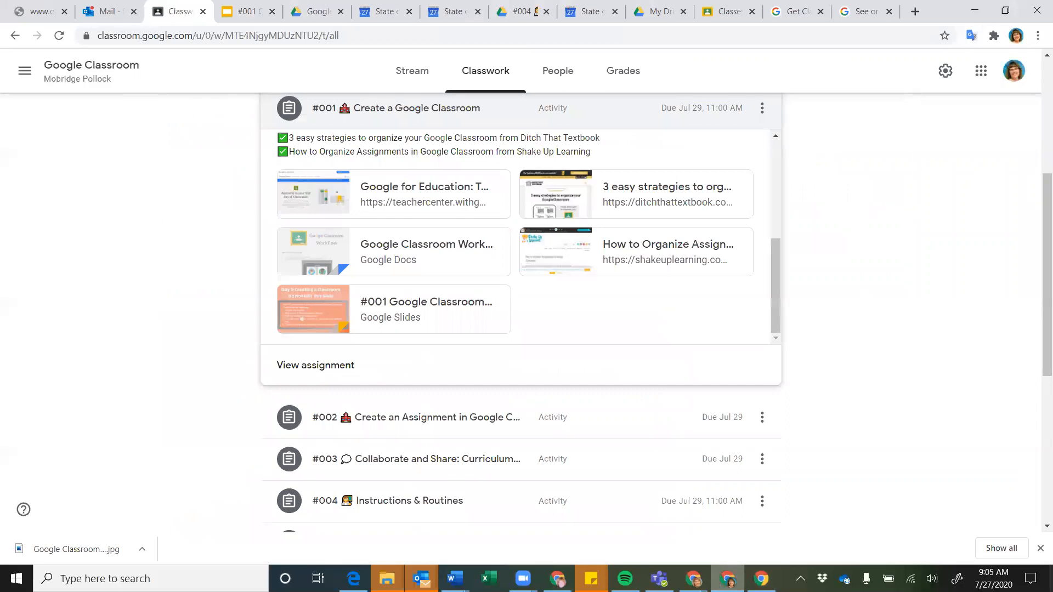
scroll(164, 324, down, 3)
click(426, 255)
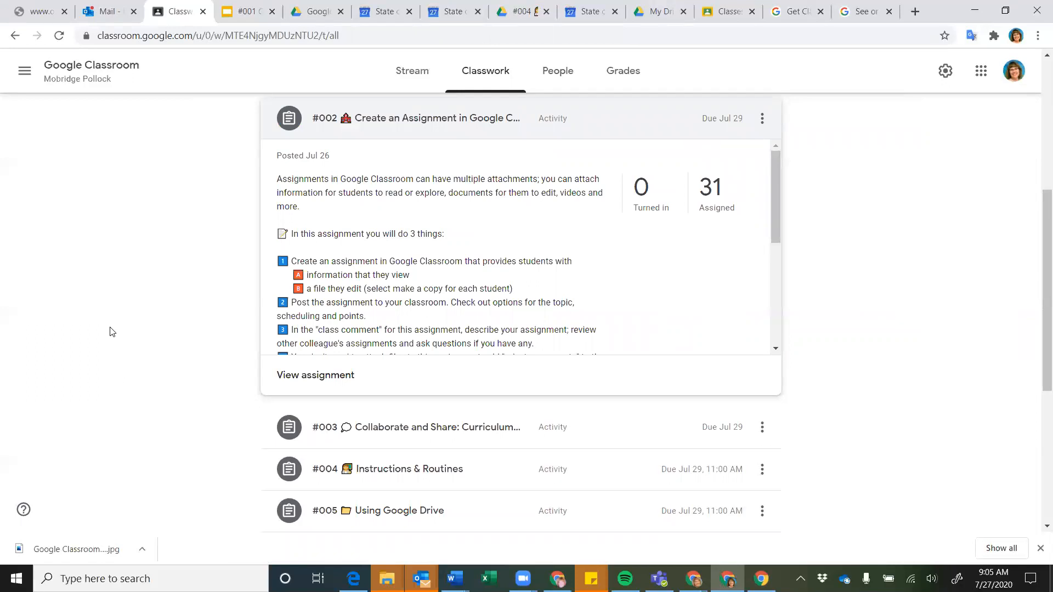
scroll(442, 231, down, 1)
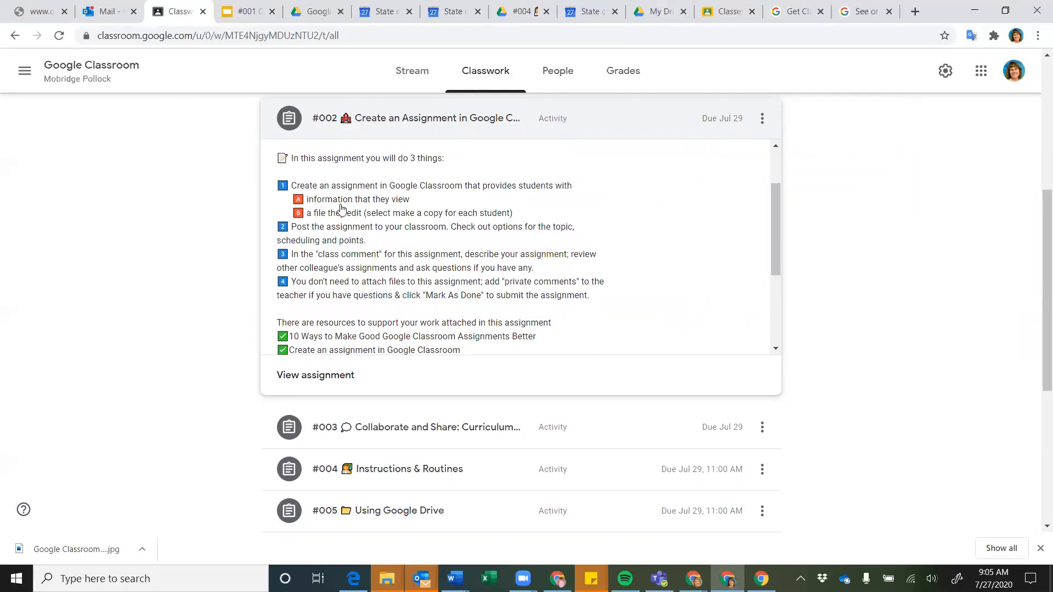
scroll(383, 222, down, 1)
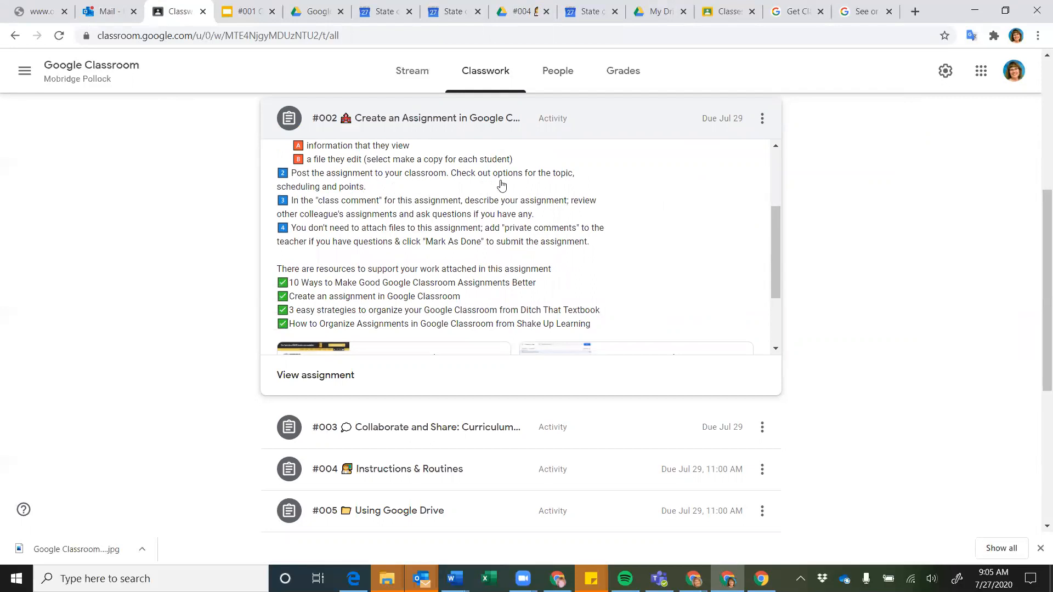
scroll(501, 185, down, 1)
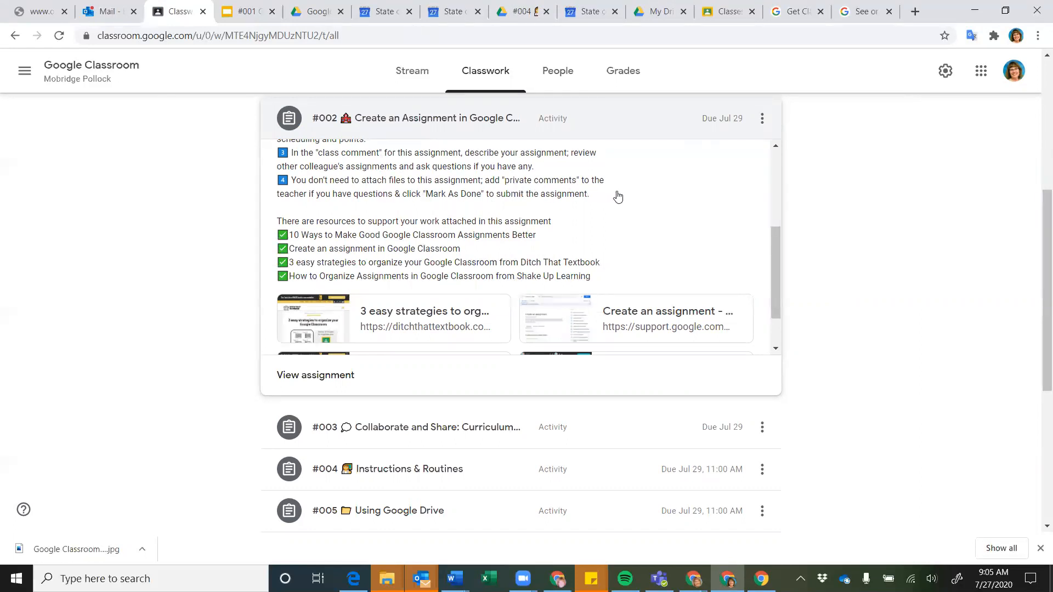
scroll(618, 195, down, 1)
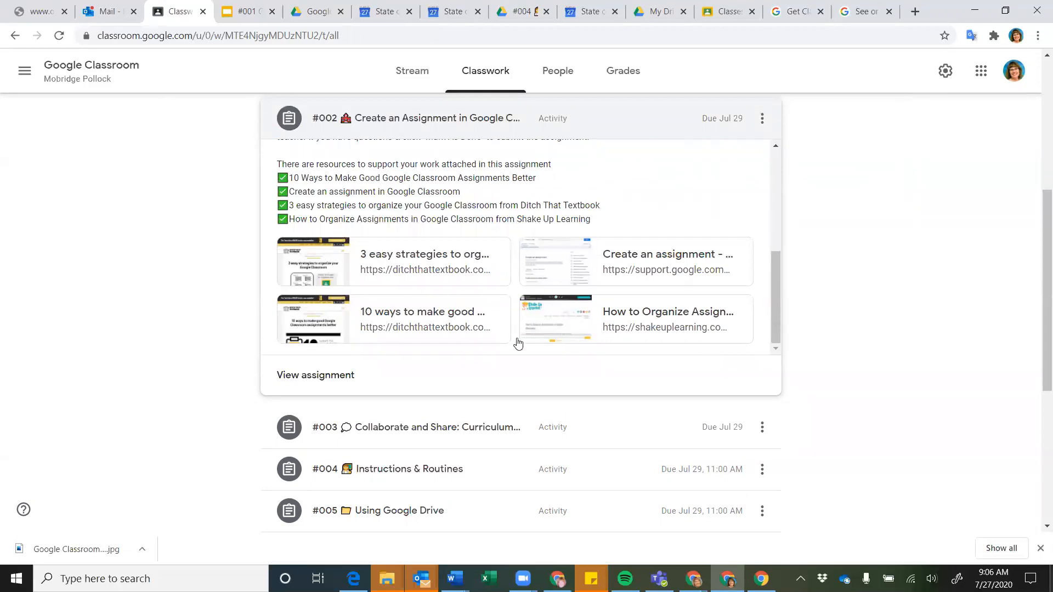
scroll(199, 380, down, 2)
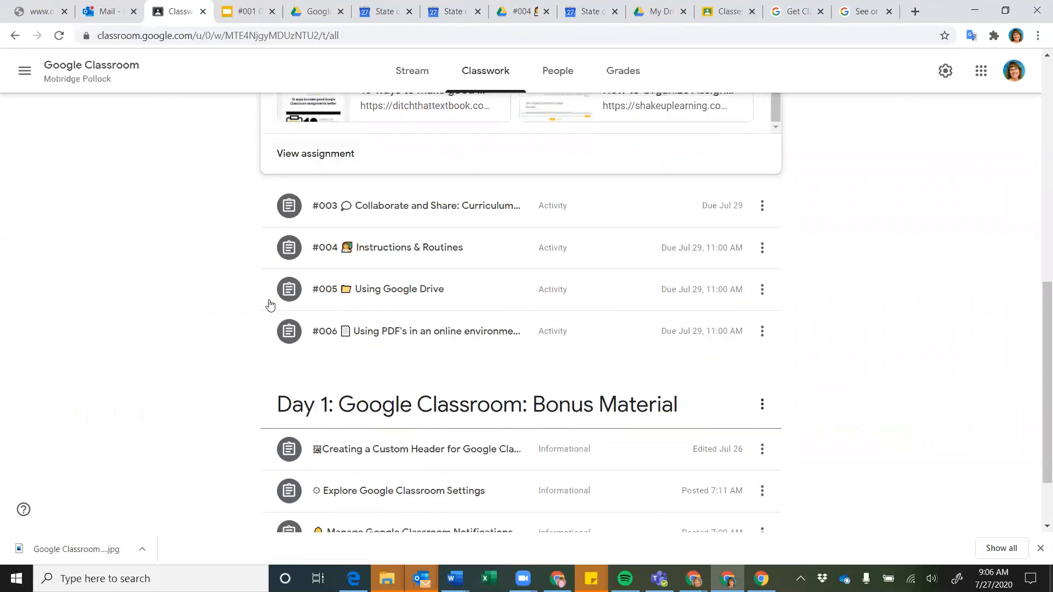
Expand the #003 Collaborate and Share activity and scroll through its Google Sheets for each school level
click(404, 209)
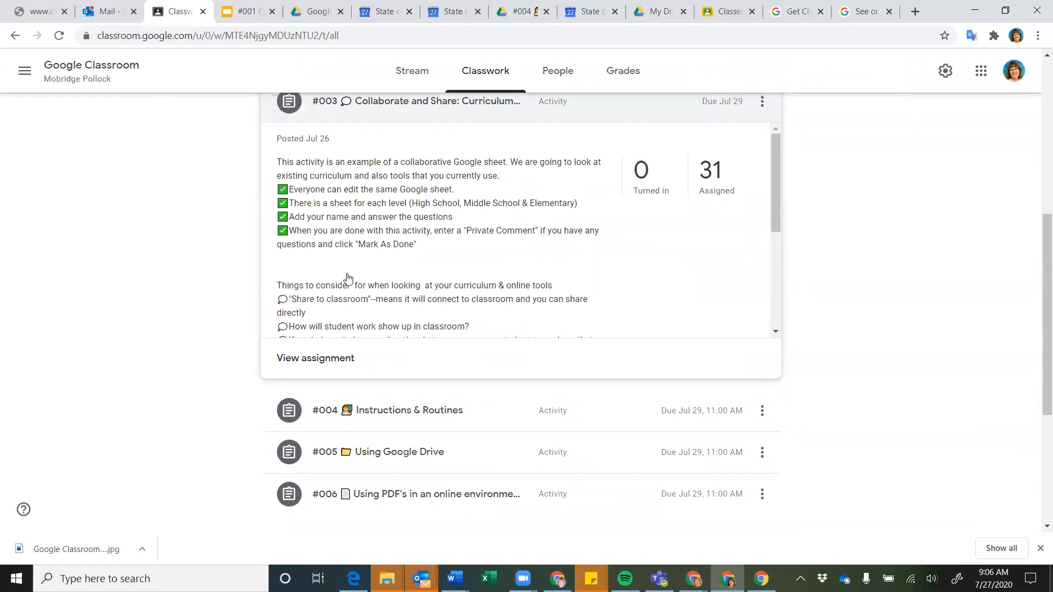
scroll(408, 259, down, 1)
scroll(407, 258, up, 1)
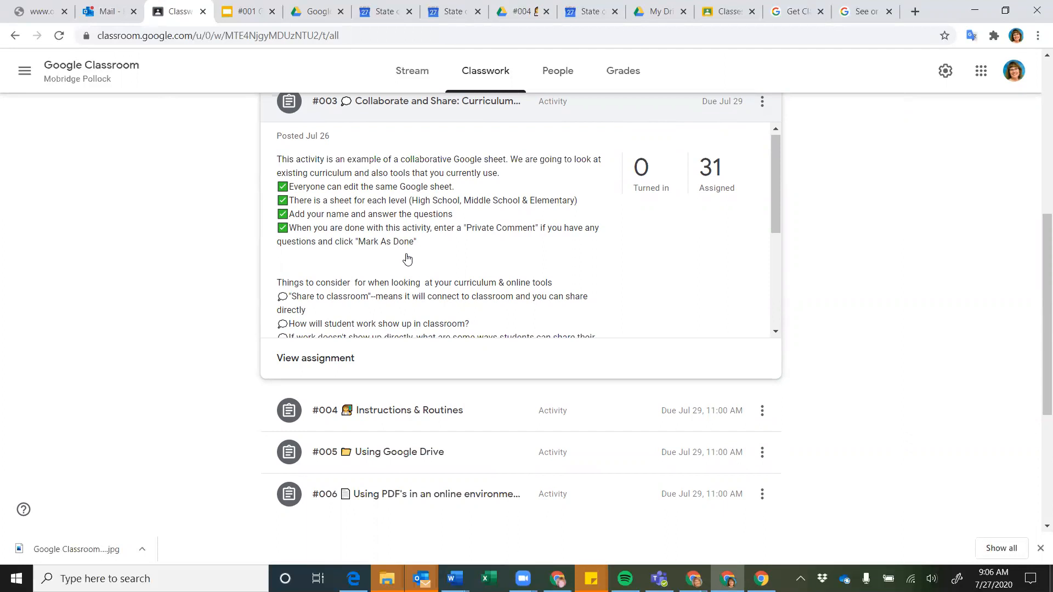
scroll(383, 264, down, 1)
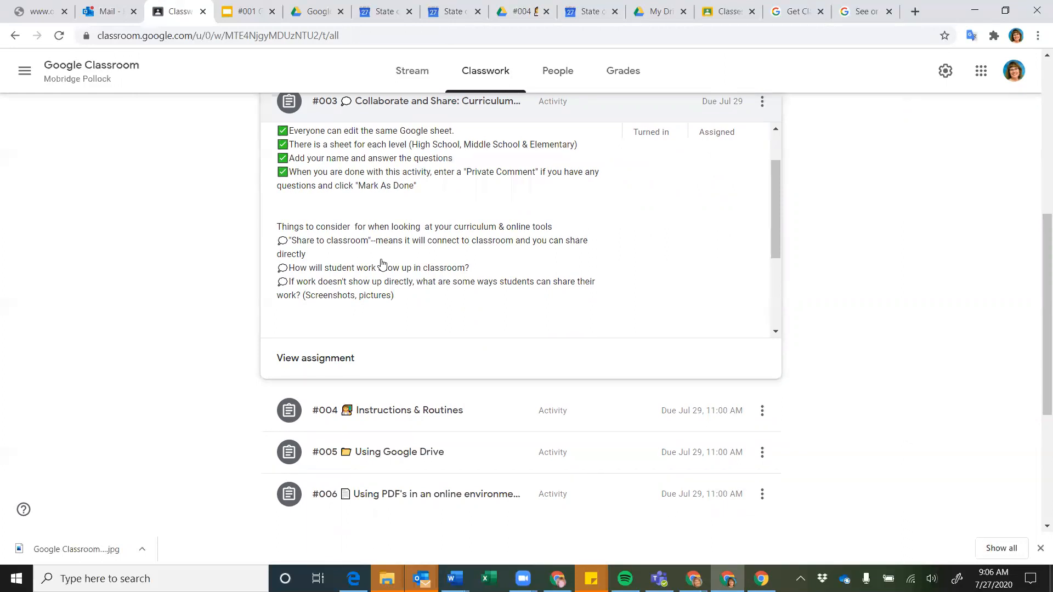
scroll(382, 264, down, 2)
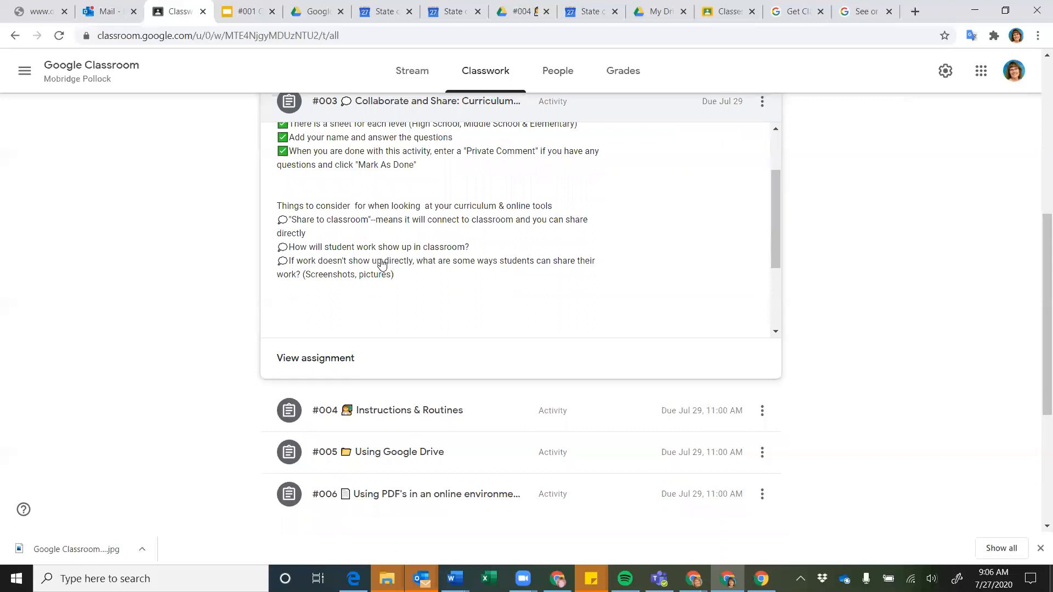
scroll(204, 269, down, 3)
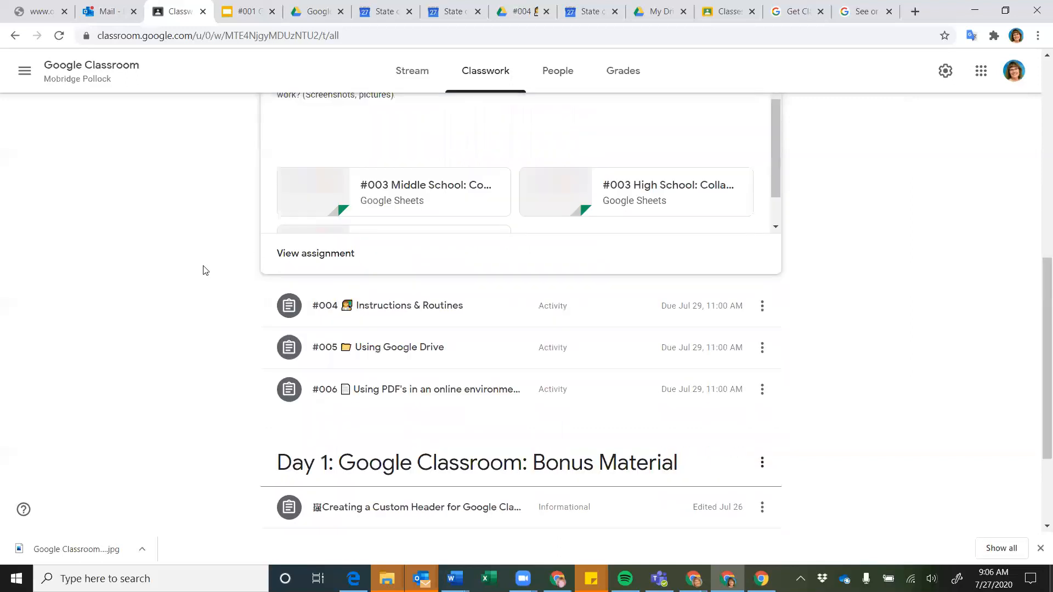
Expand #004 Instructions & Routines and scroll its resources, then expand #005 Using Google Drive
click(386, 233)
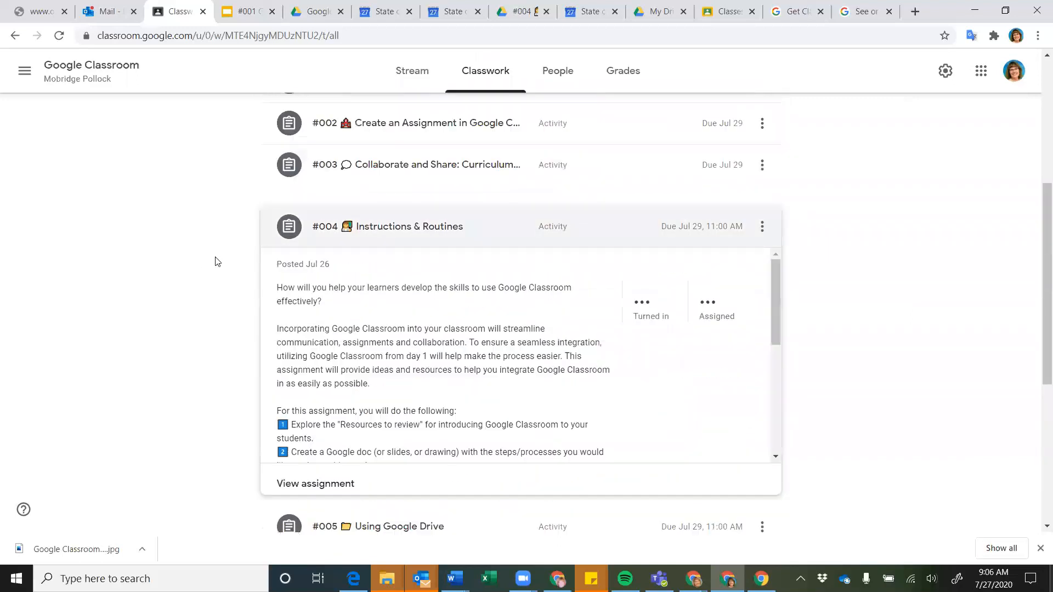
scroll(394, 261, down, 2)
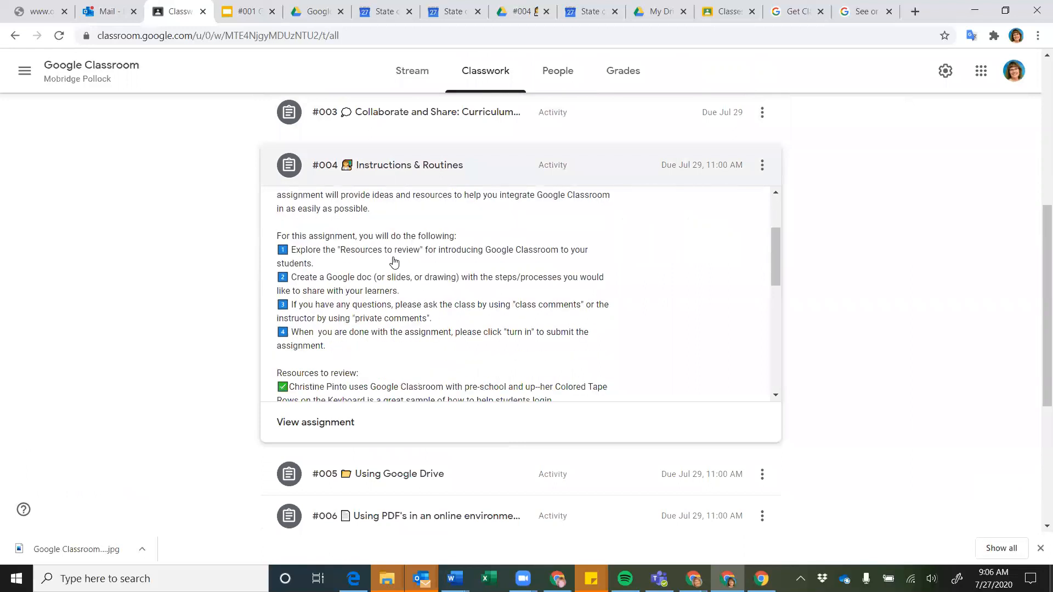
scroll(394, 261, down, 1)
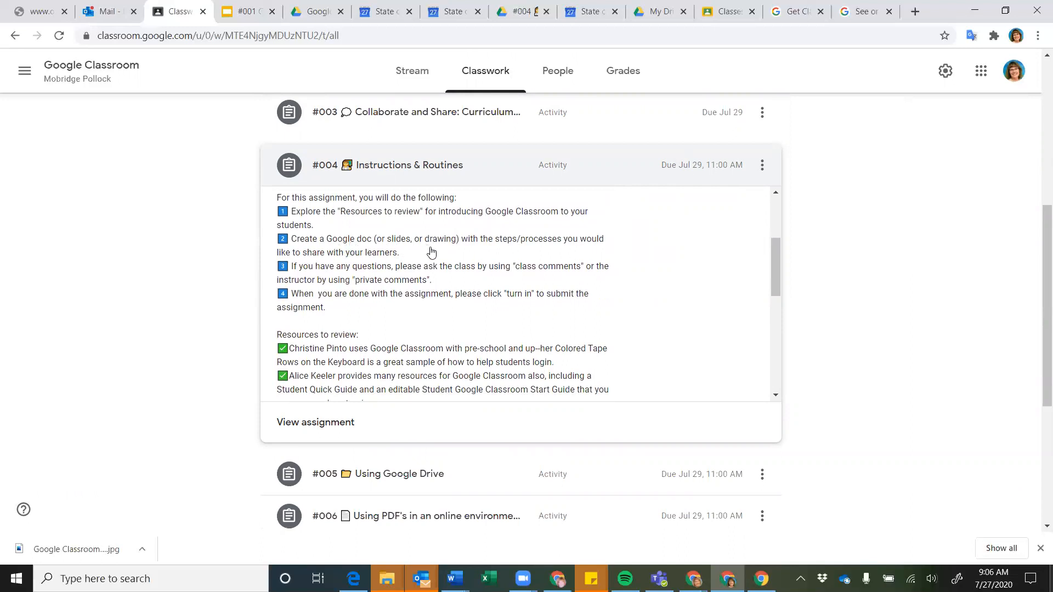
scroll(431, 252, down, 4)
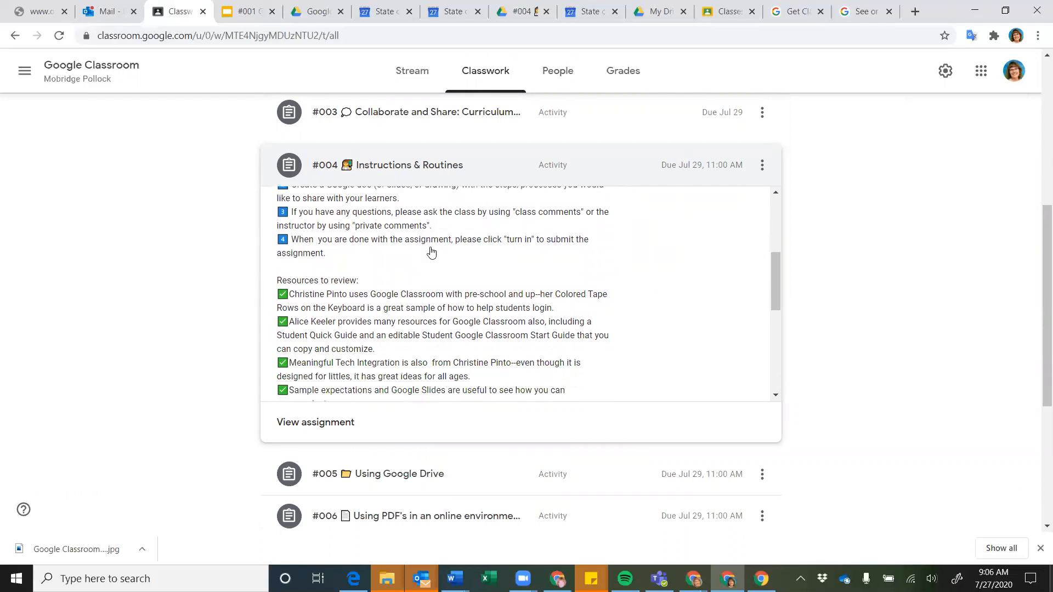
scroll(432, 252, down, 5)
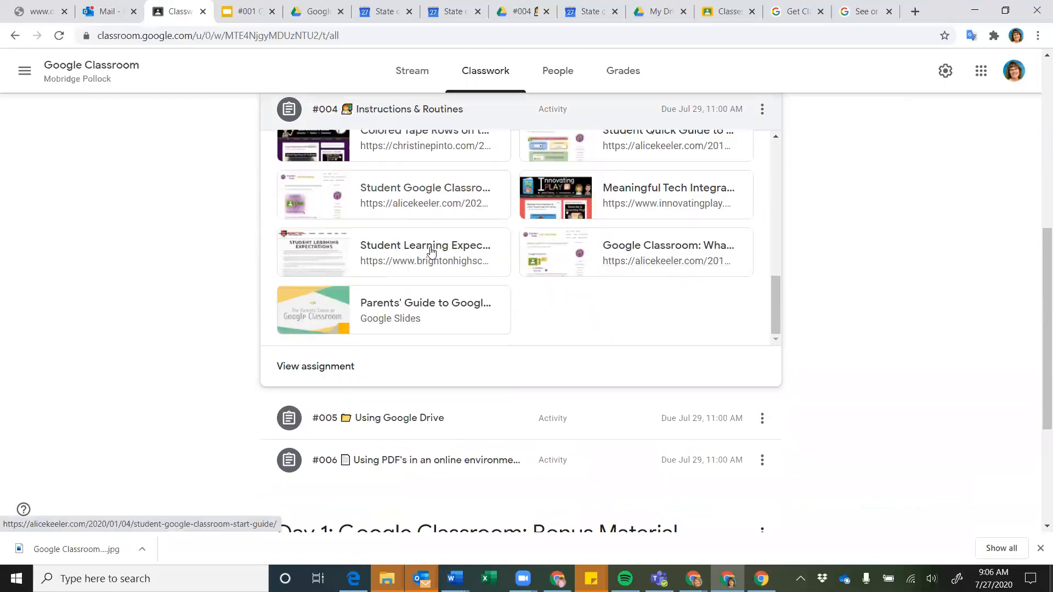
scroll(143, 301, down, 4)
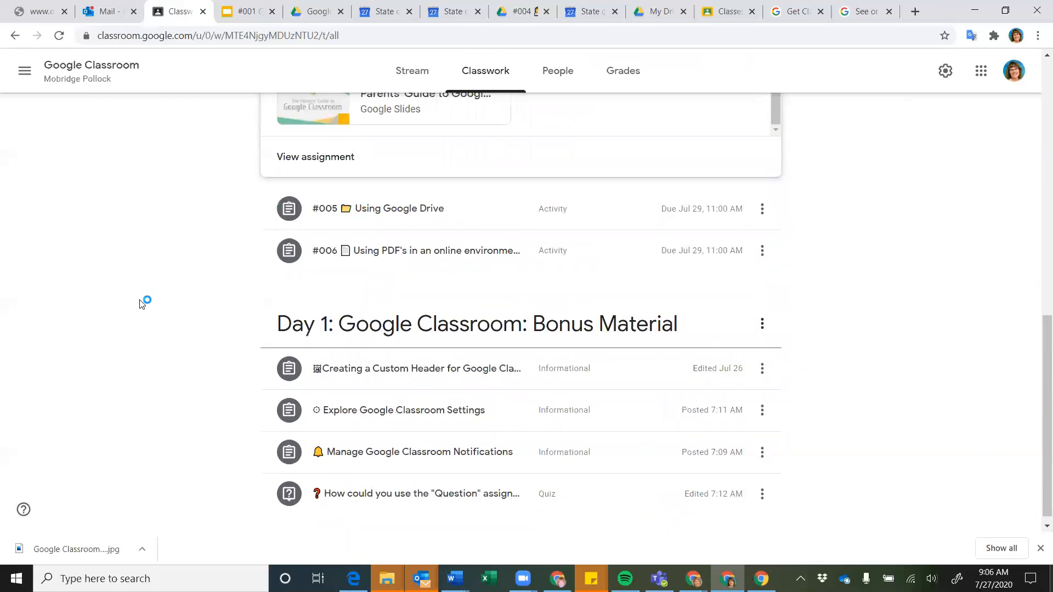
click(403, 207)
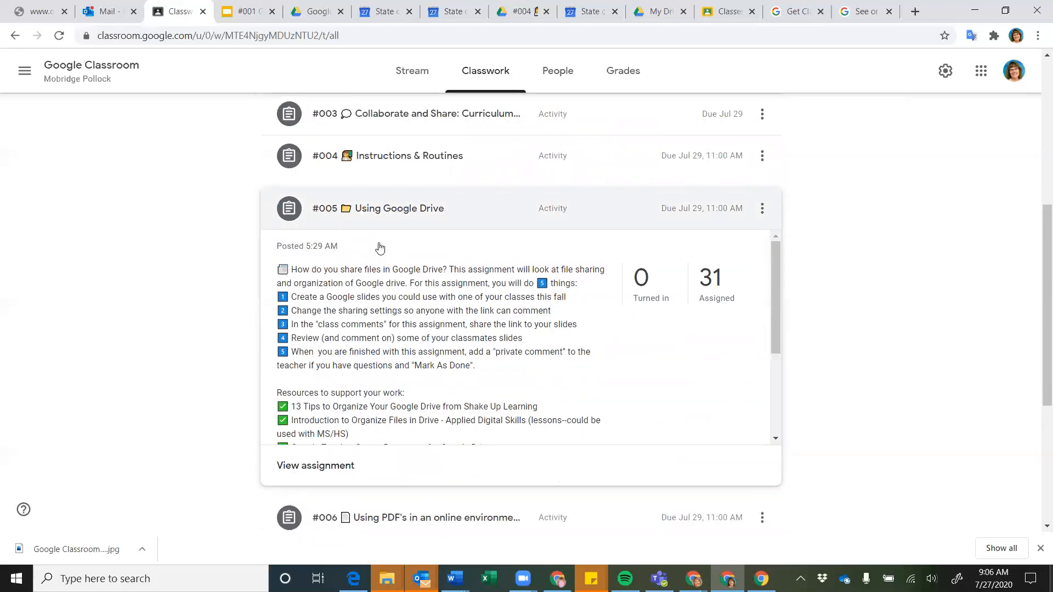
scroll(397, 297, down, 3)
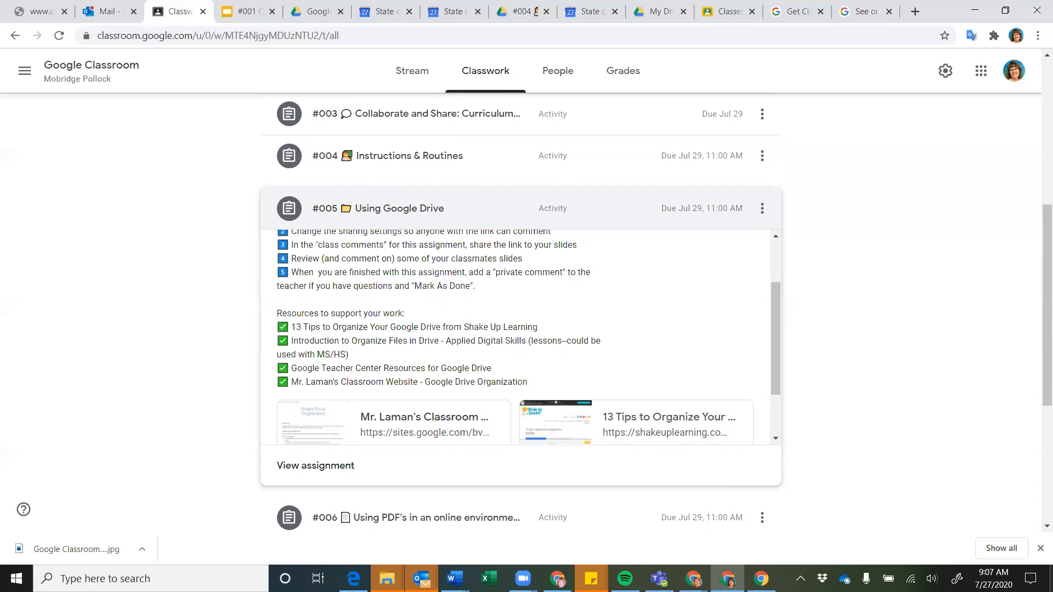
In the Google Drive window, go up to My Drive, open the Schools folder and select Burke
mouse_move(693, 579)
click(626, 519)
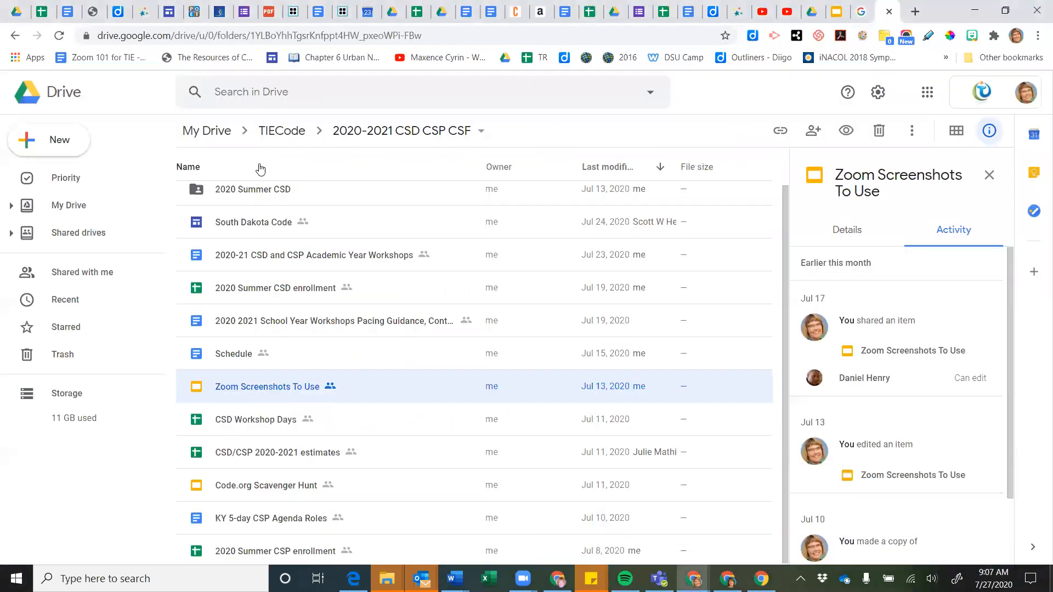
click(212, 139)
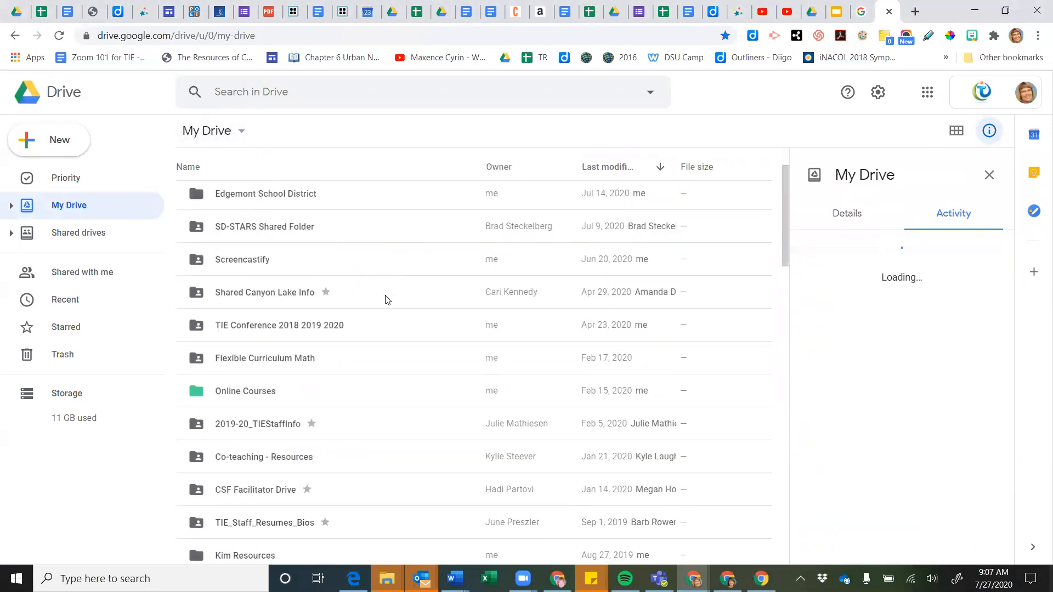
scroll(385, 300, down, 4)
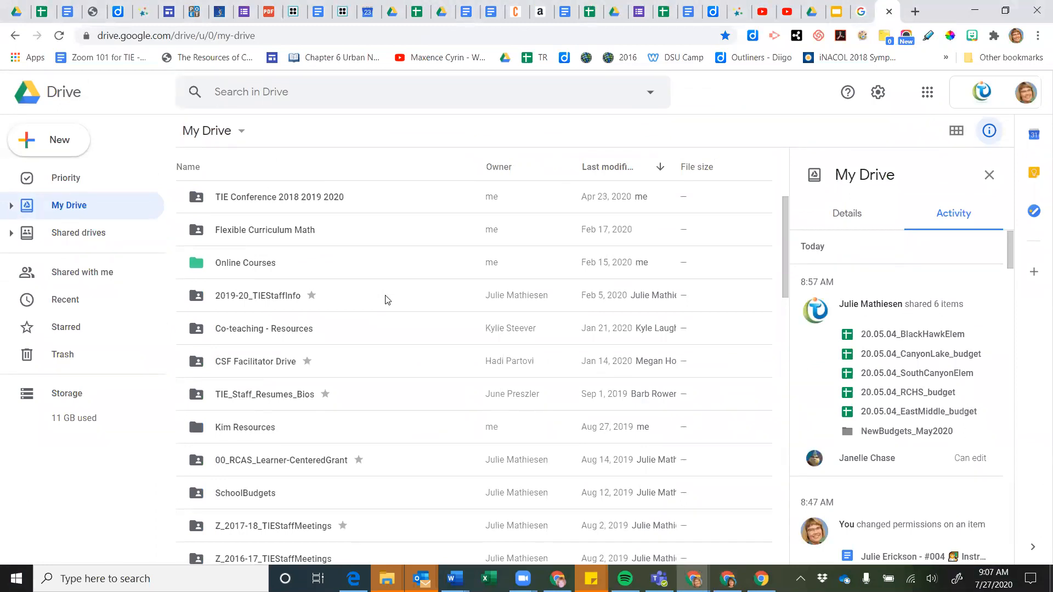
scroll(385, 300, down, 3)
scroll(386, 299, down, 8)
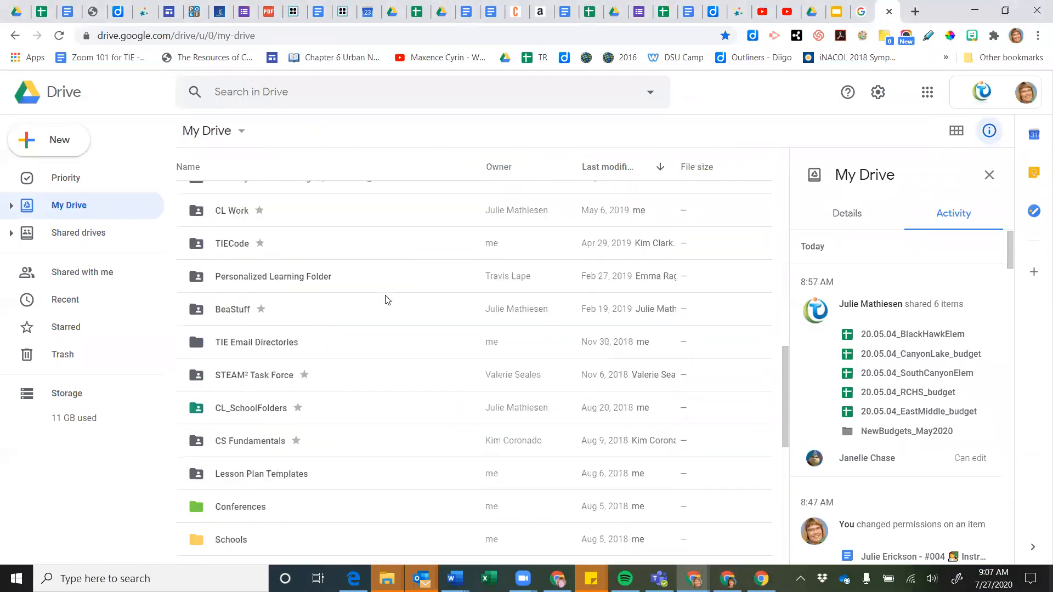
scroll(385, 299, down, 3)
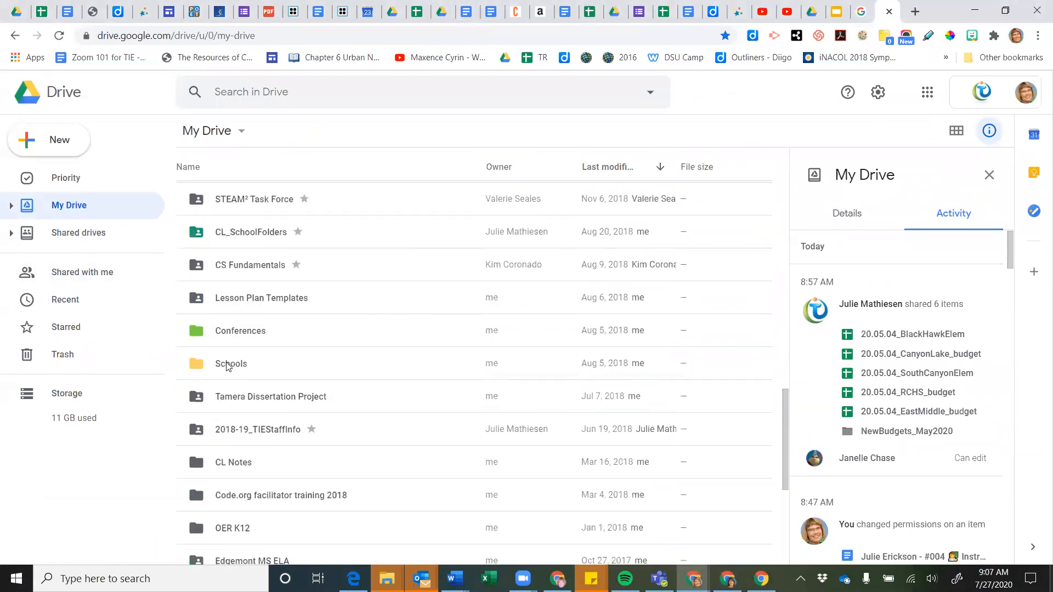
click(228, 365)
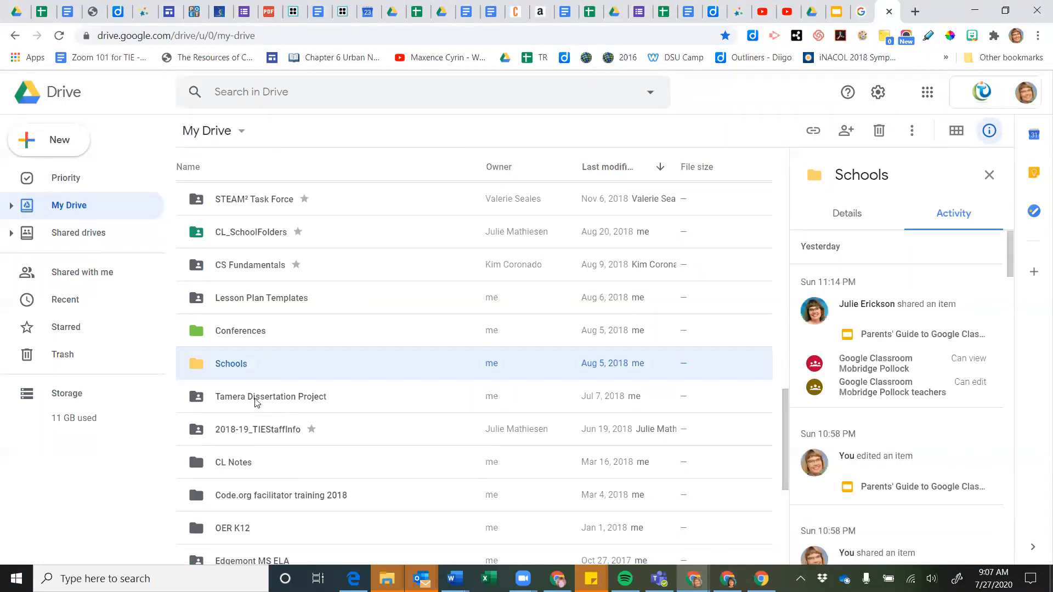
double_click(230, 365)
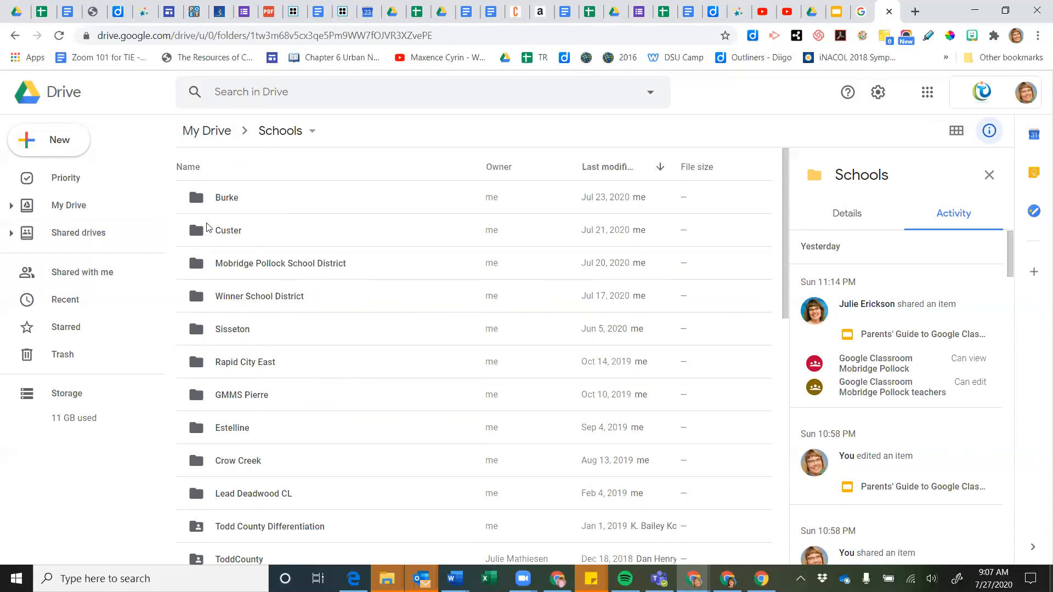
scroll(316, 296, down, 1)
scroll(316, 296, up, 1)
click(278, 203)
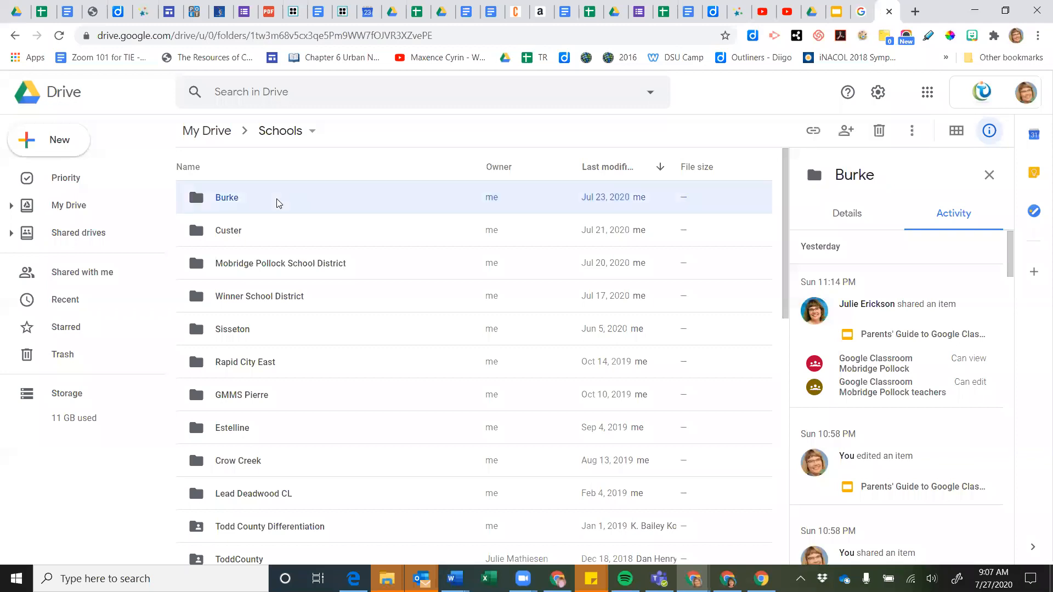
Change the Burke folder's color to red and bring up its action menu again
right_click(428, 203)
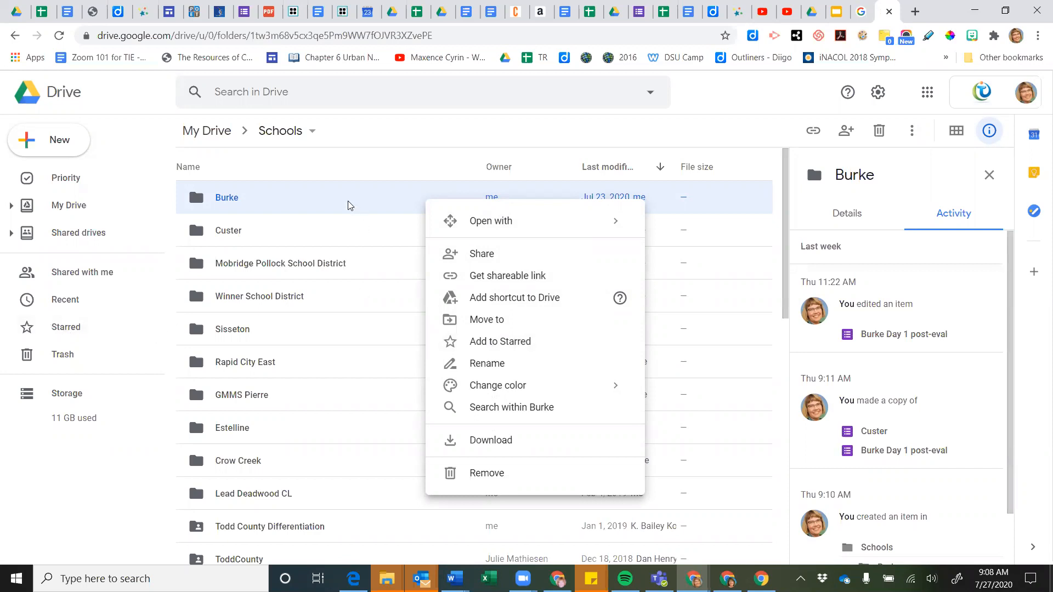
mouse_move(475, 385)
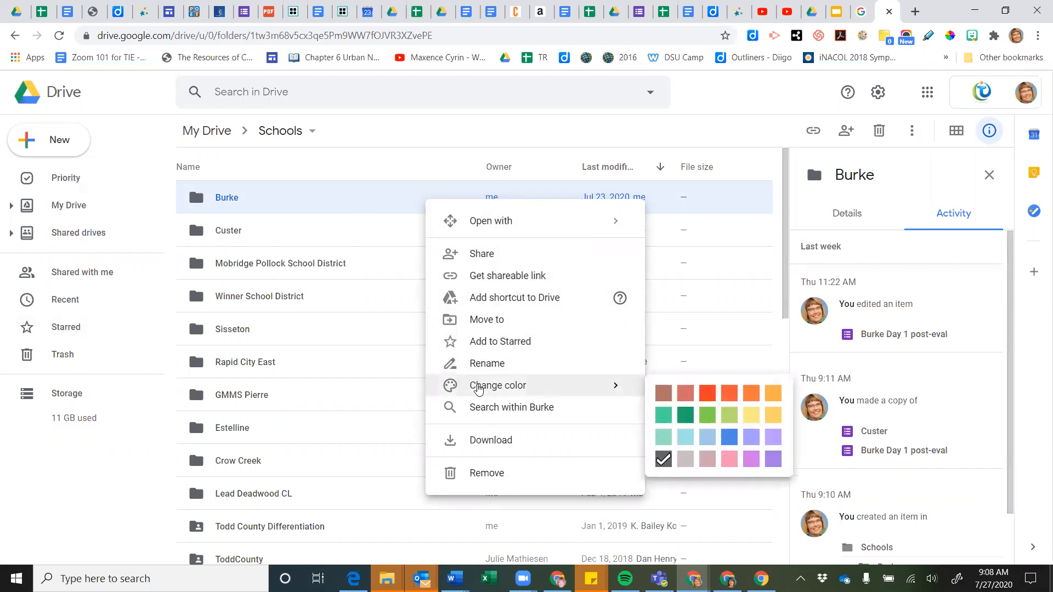
click(708, 394)
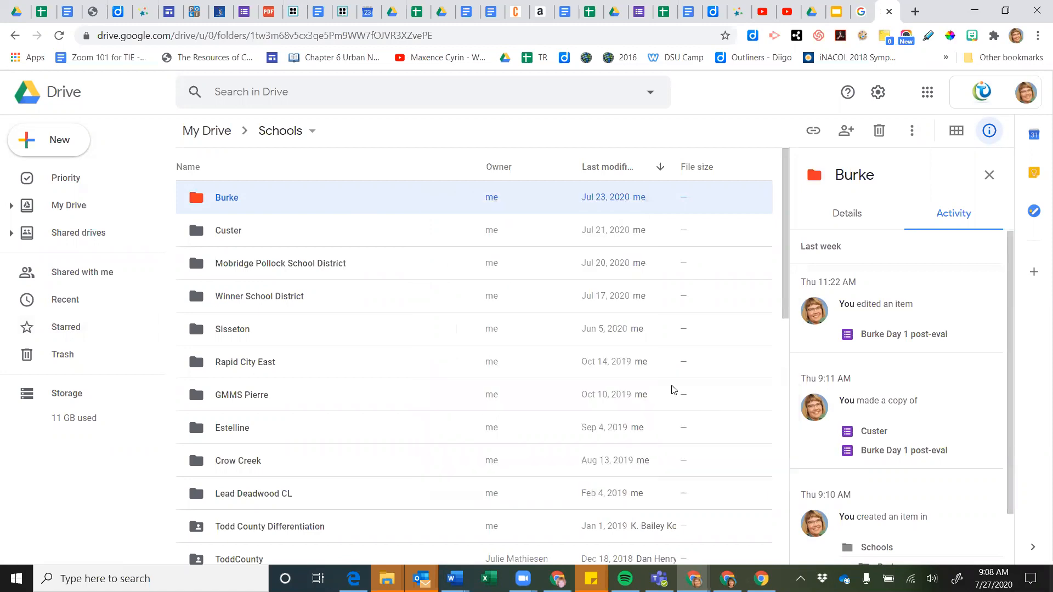
right_click(448, 201)
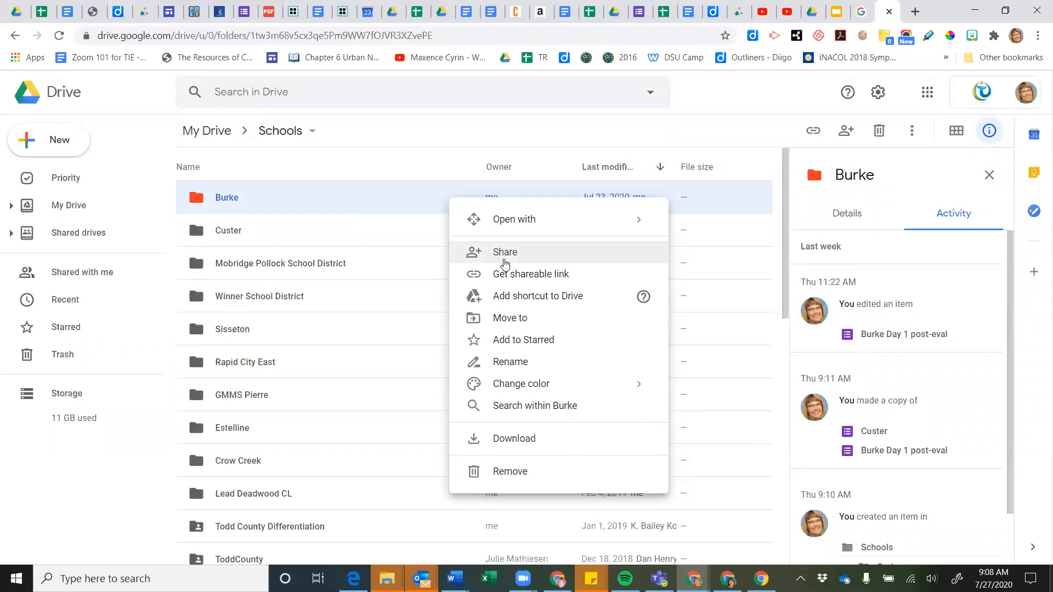
Set Burke's link sharing to anyone with the link as Viewer, then close sharing
click(499, 259)
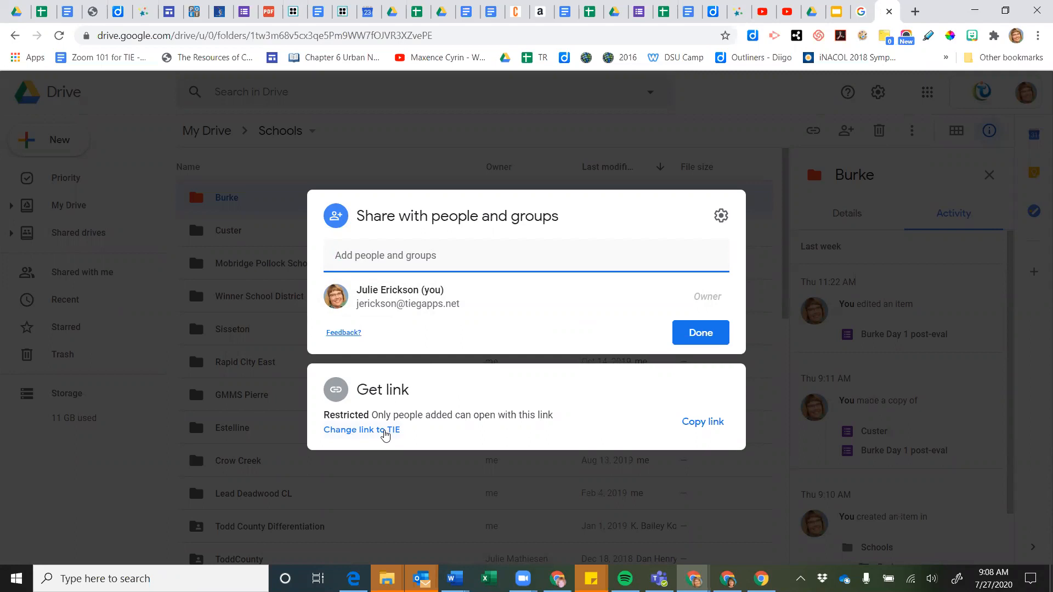
click(385, 430)
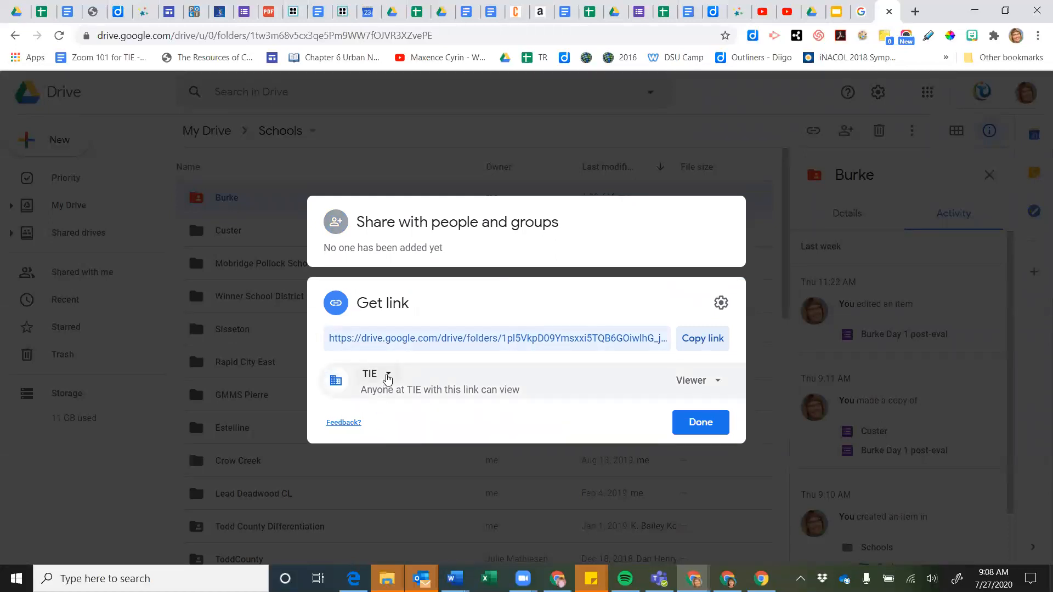
click(387, 376)
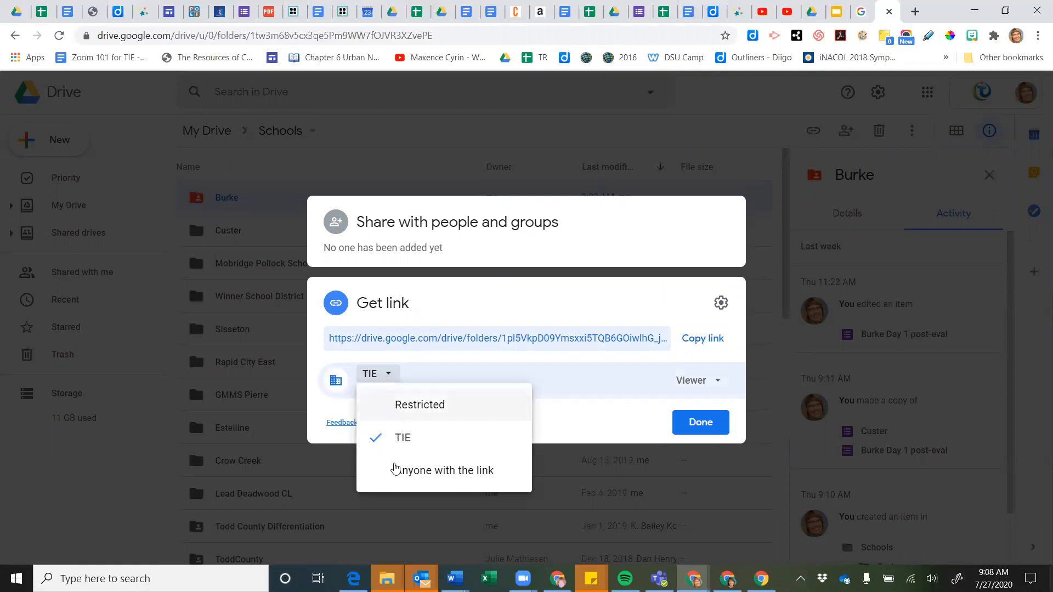
click(412, 475)
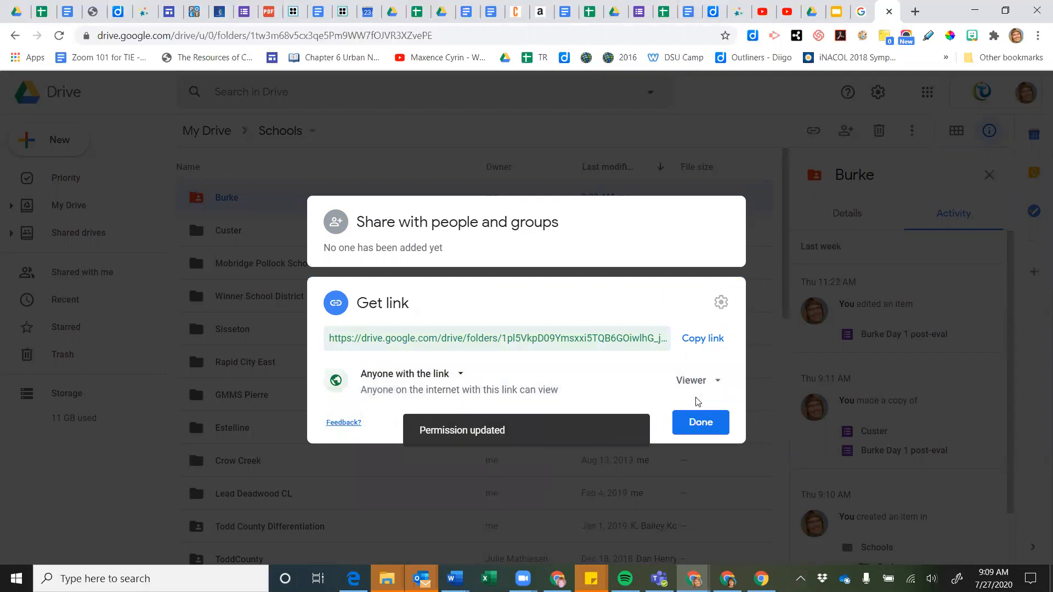
click(717, 384)
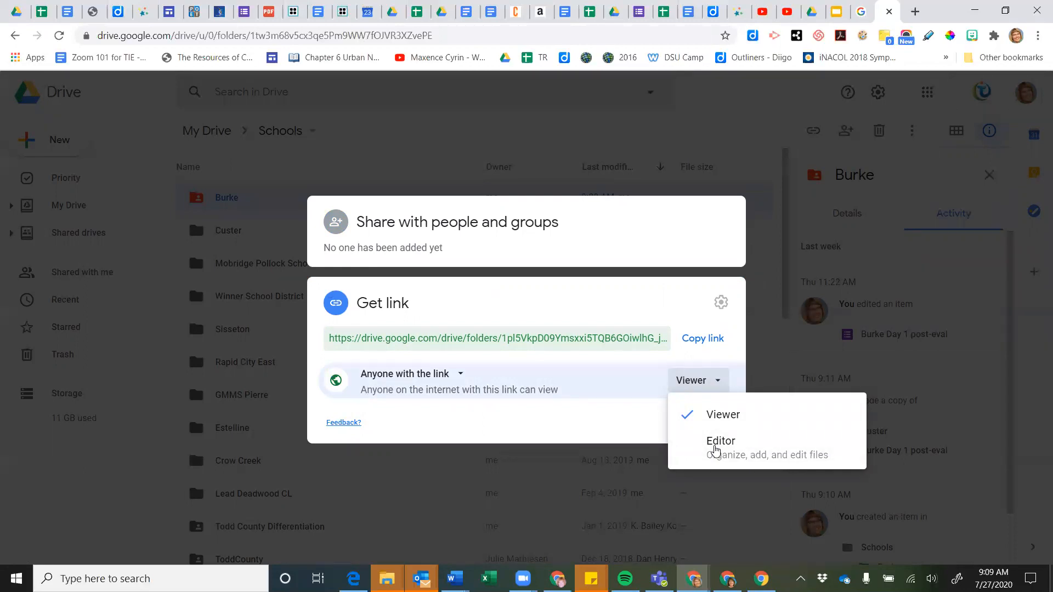
click(592, 419)
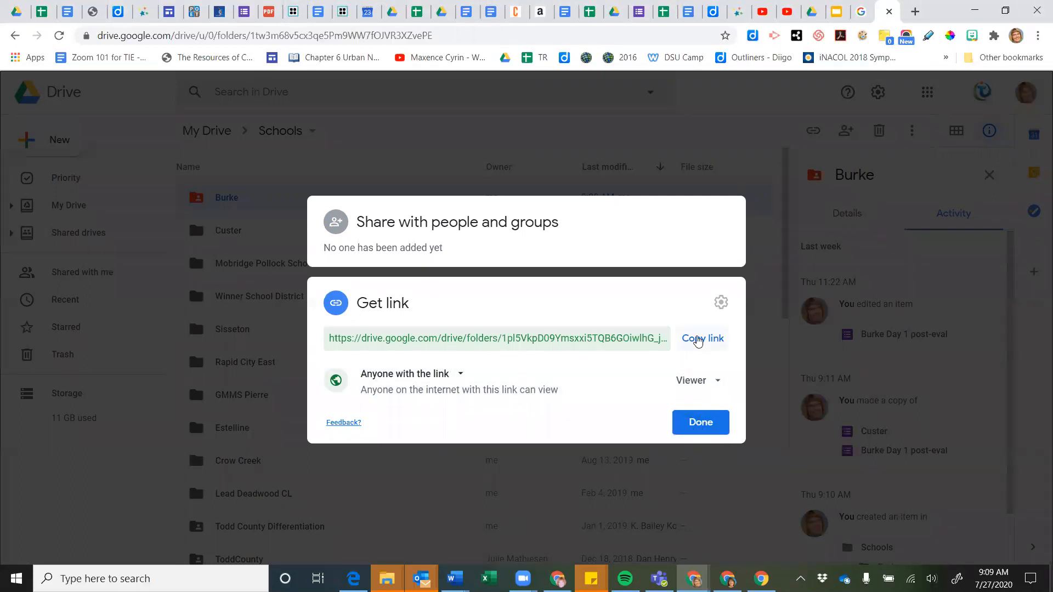
click(152, 471)
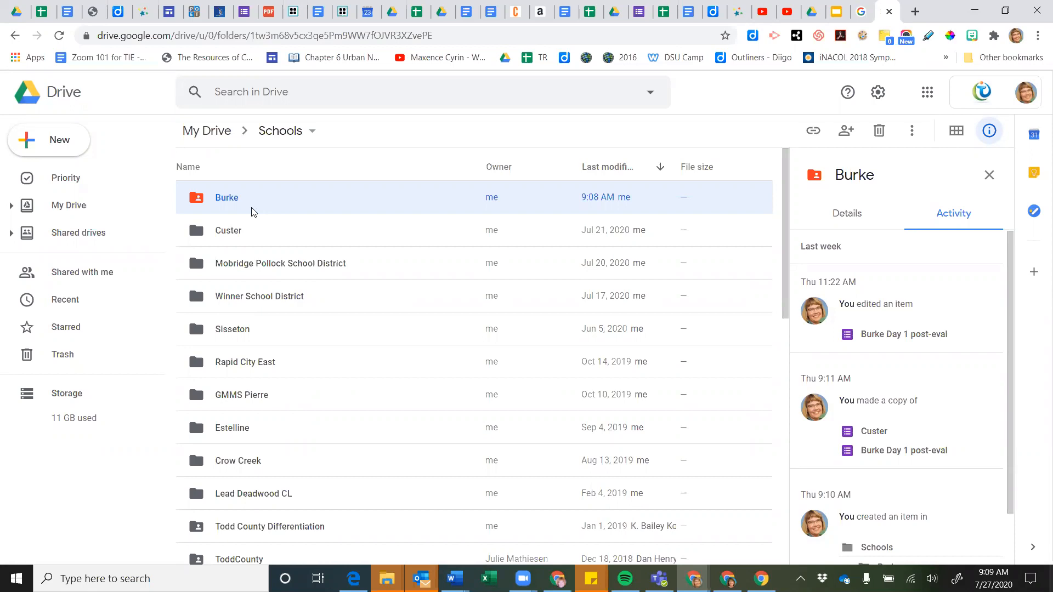
Switch the Schools folder to grid view and scroll through its folder and file tiles
scroll(254, 212, down, 3)
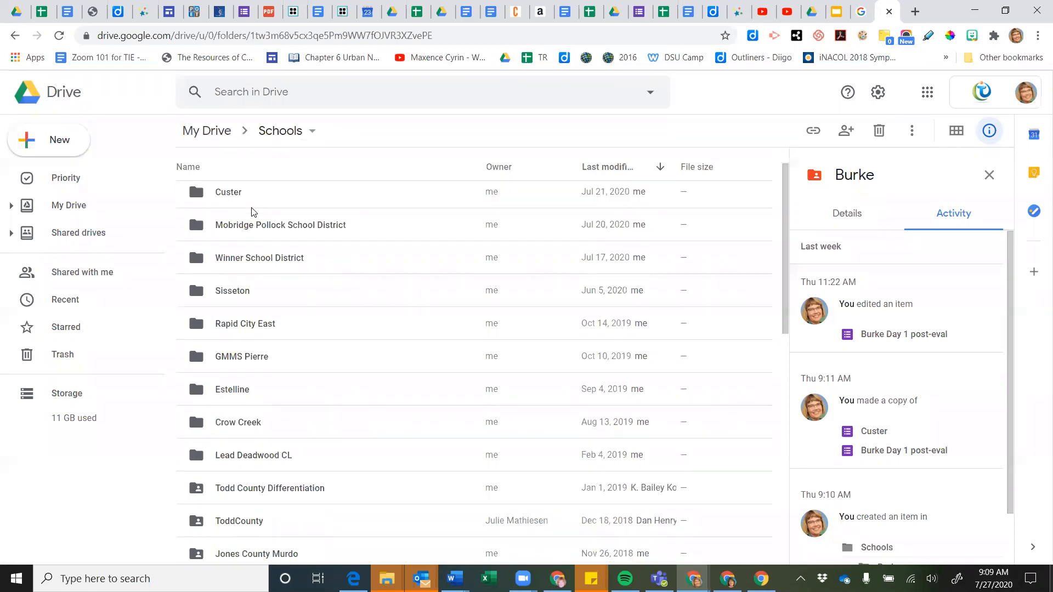
scroll(254, 212, up, 3)
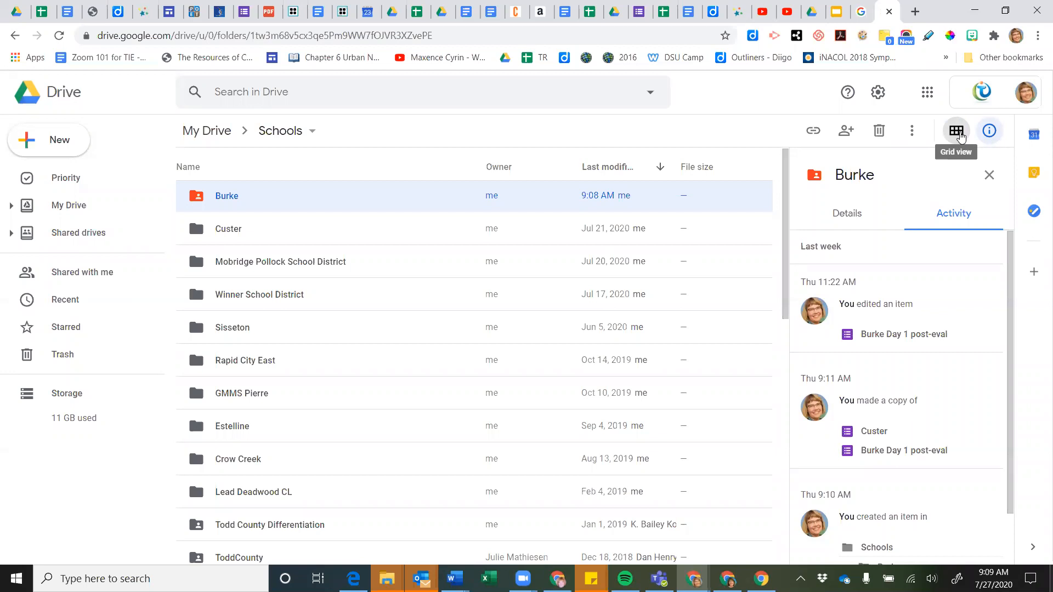
click(959, 134)
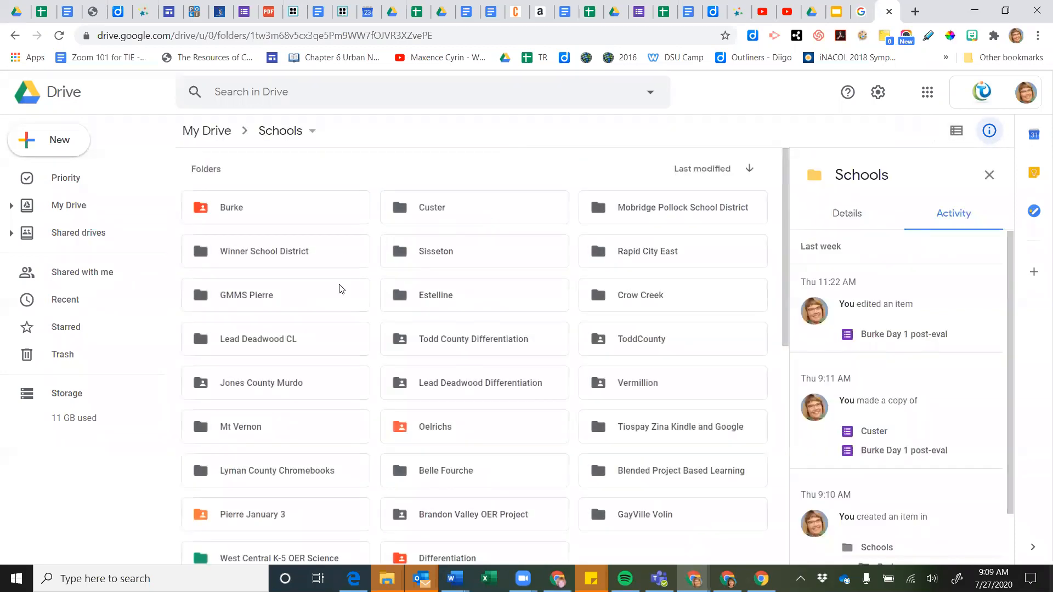
scroll(342, 289, down, 2)
scroll(341, 289, up, 2)
scroll(342, 289, down, 8)
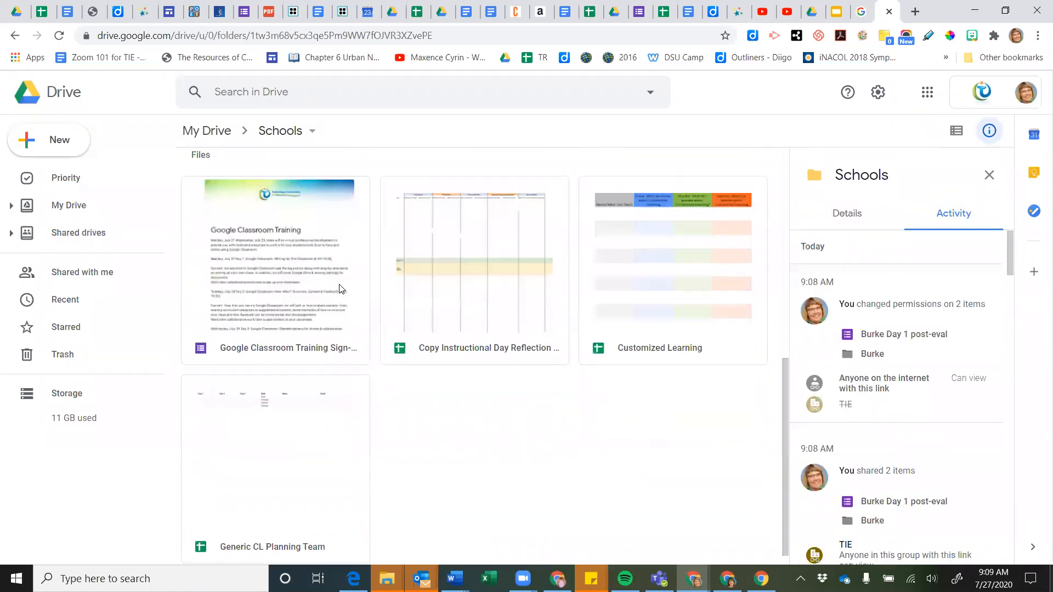
scroll(340, 282, up, 2)
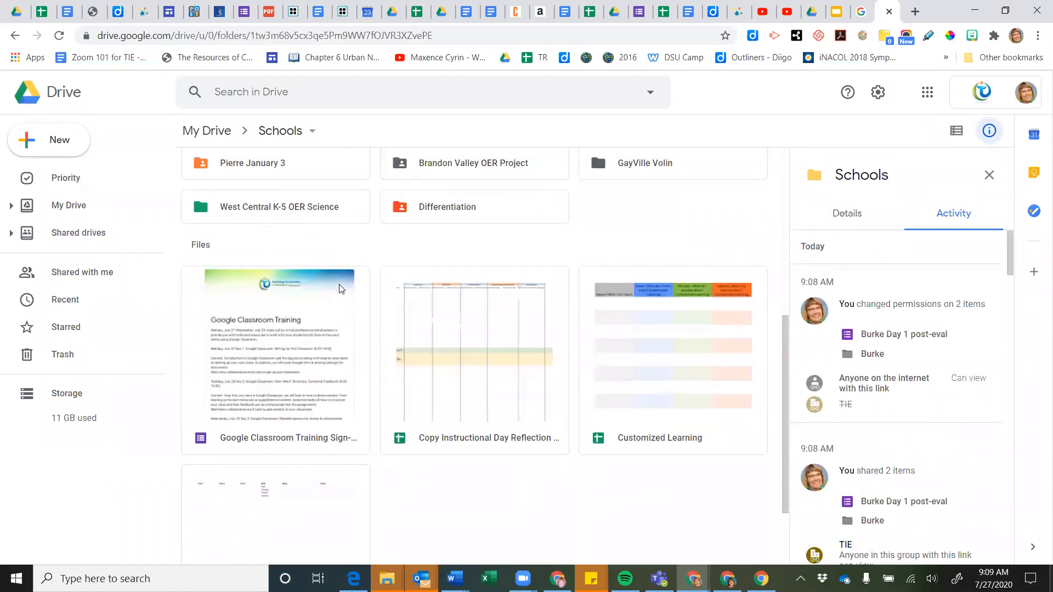
scroll(340, 287, down, 1)
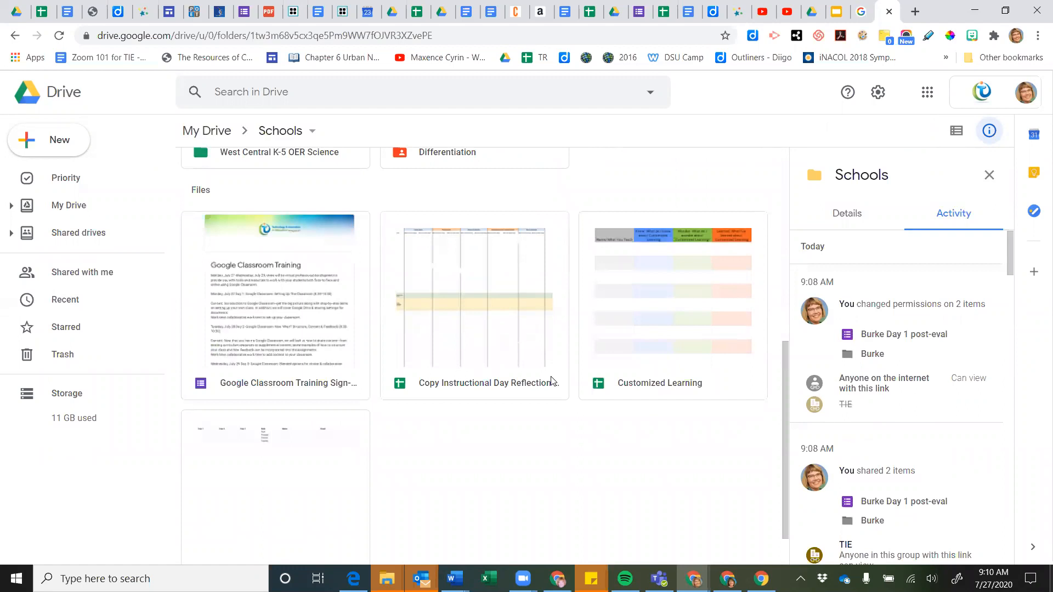
scroll(439, 429, up, 1)
scroll(438, 429, up, 4)
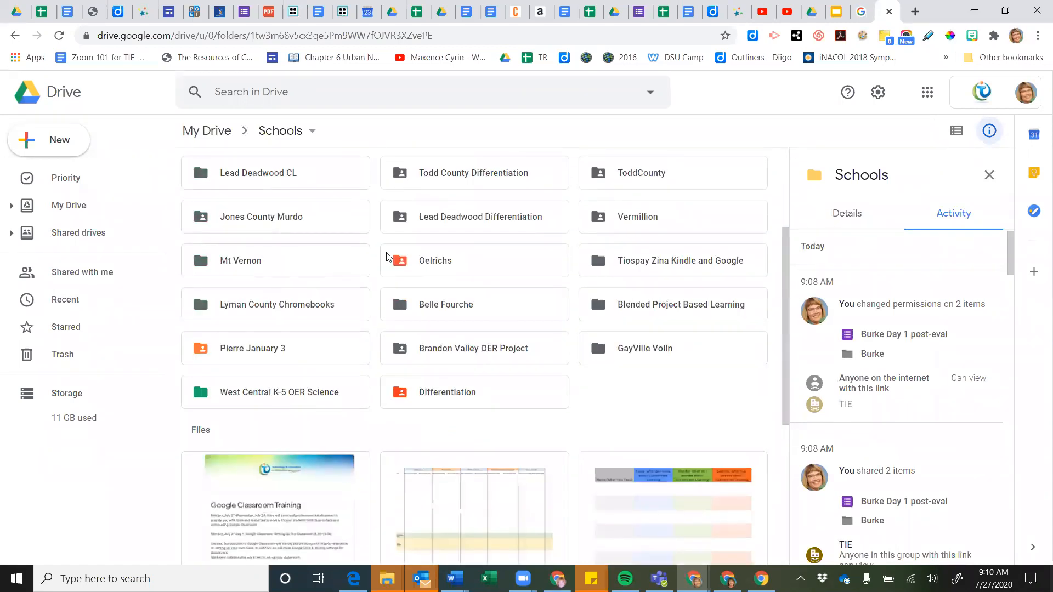
scroll(213, 298, up, 3)
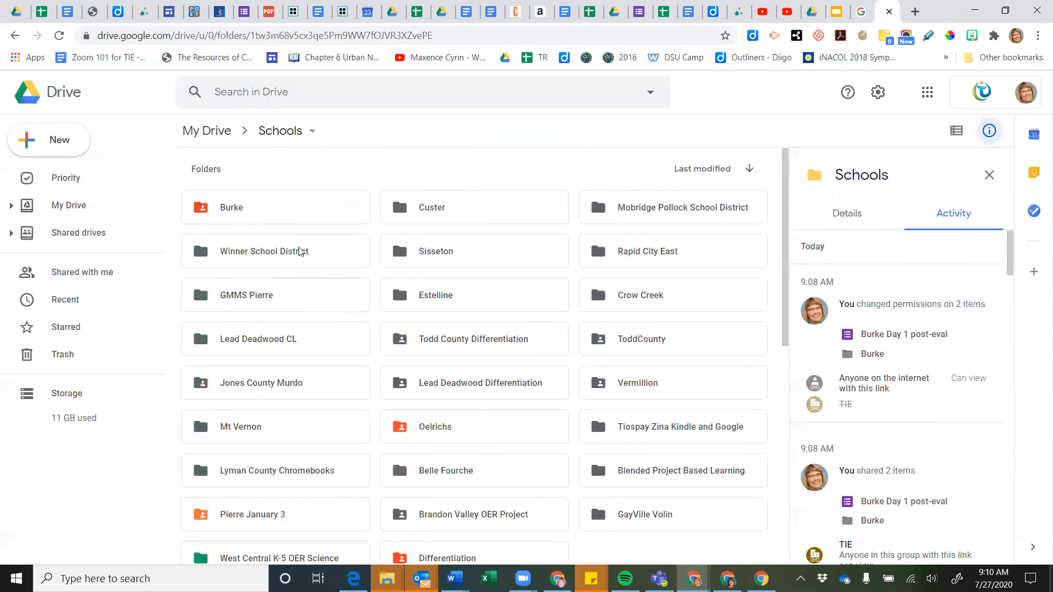
Open the Mobridge Pollock School District folder and look over its contents
click(659, 214)
double_click(660, 214)
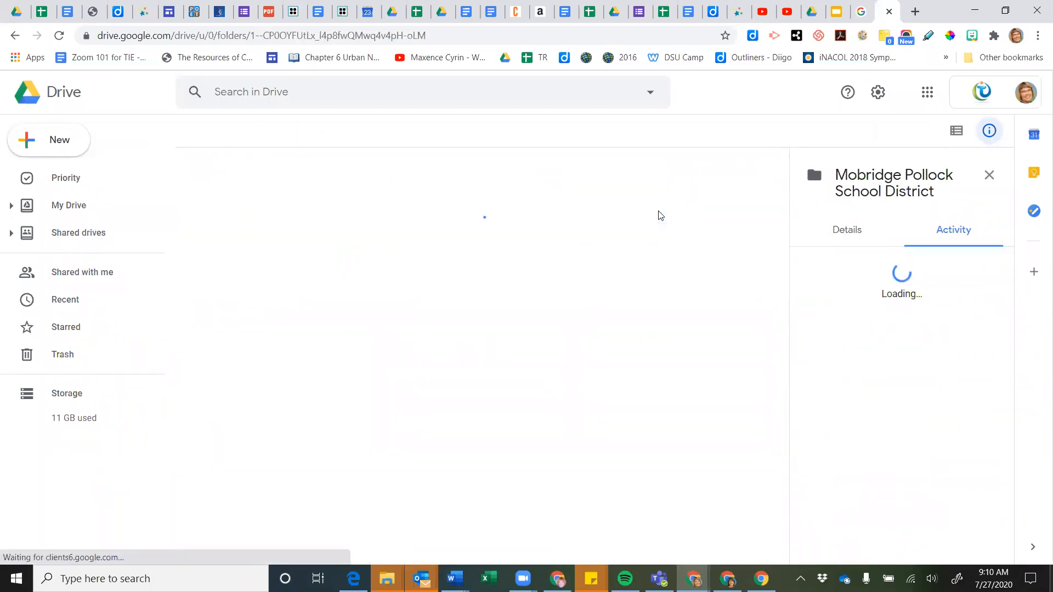
scroll(451, 409, down, 1)
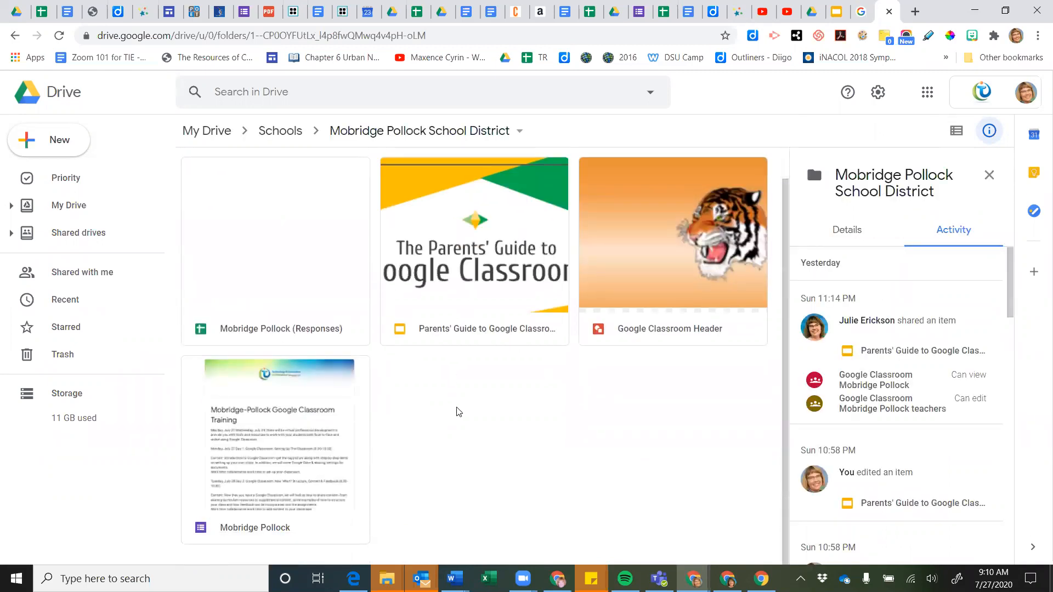
scroll(465, 416, up, 1)
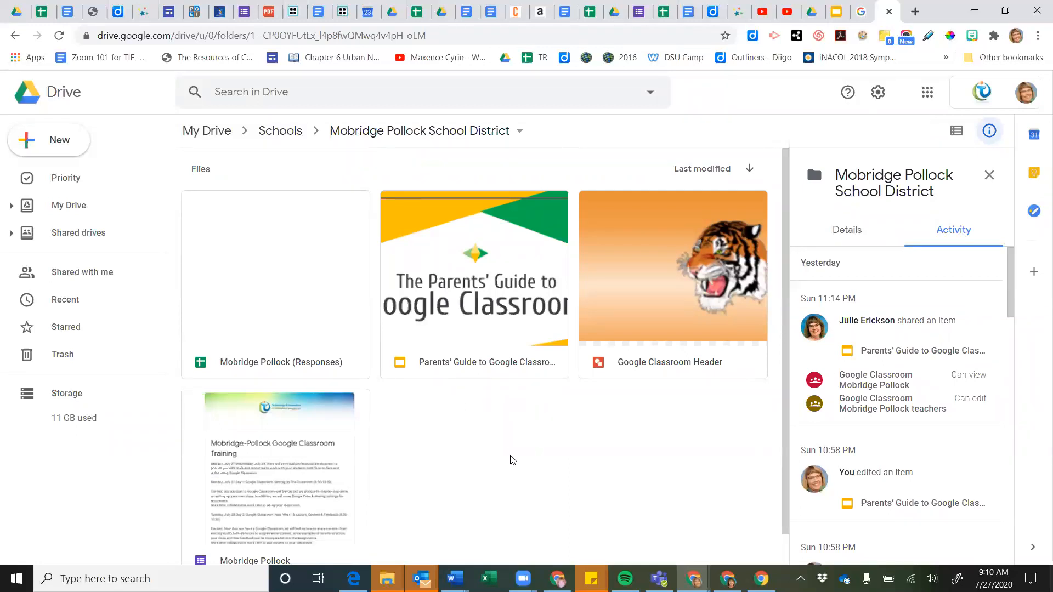
scroll(512, 460, down, 1)
scroll(513, 460, up, 1)
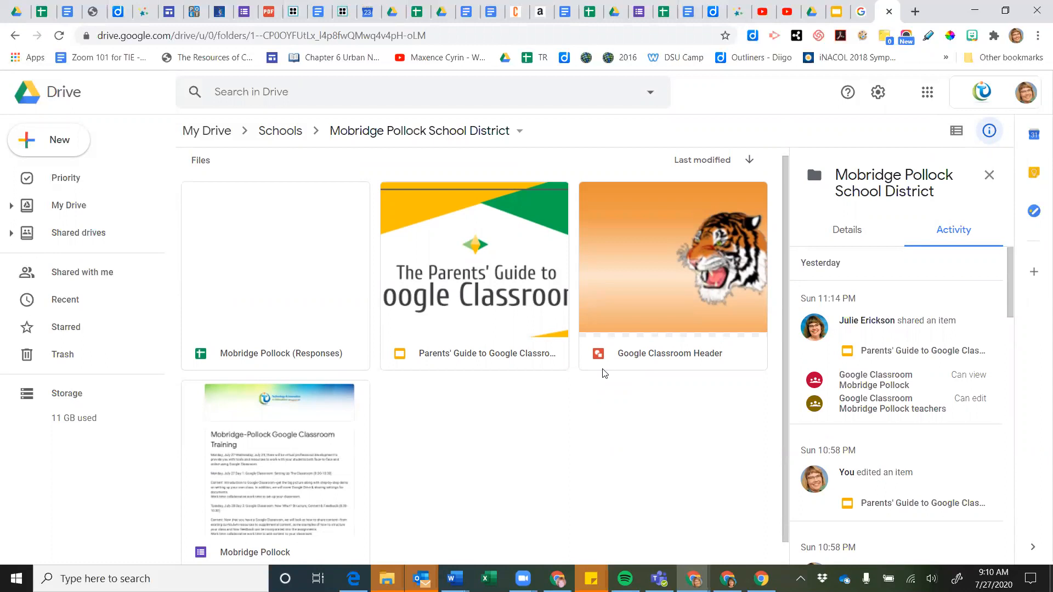
Show the folder's files as a list sorted by last modified, newest first
click(957, 132)
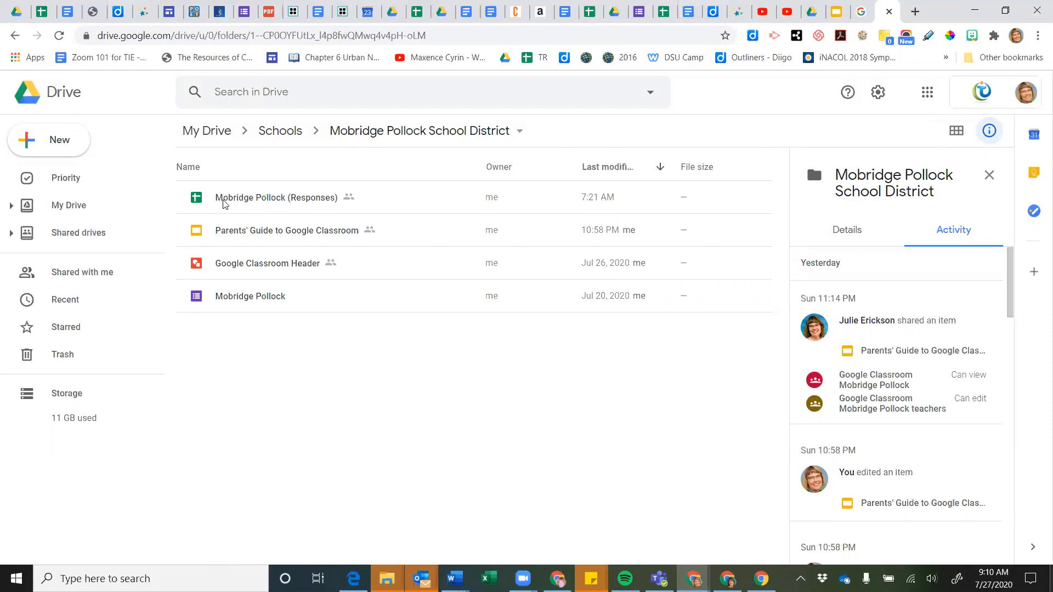
click(196, 167)
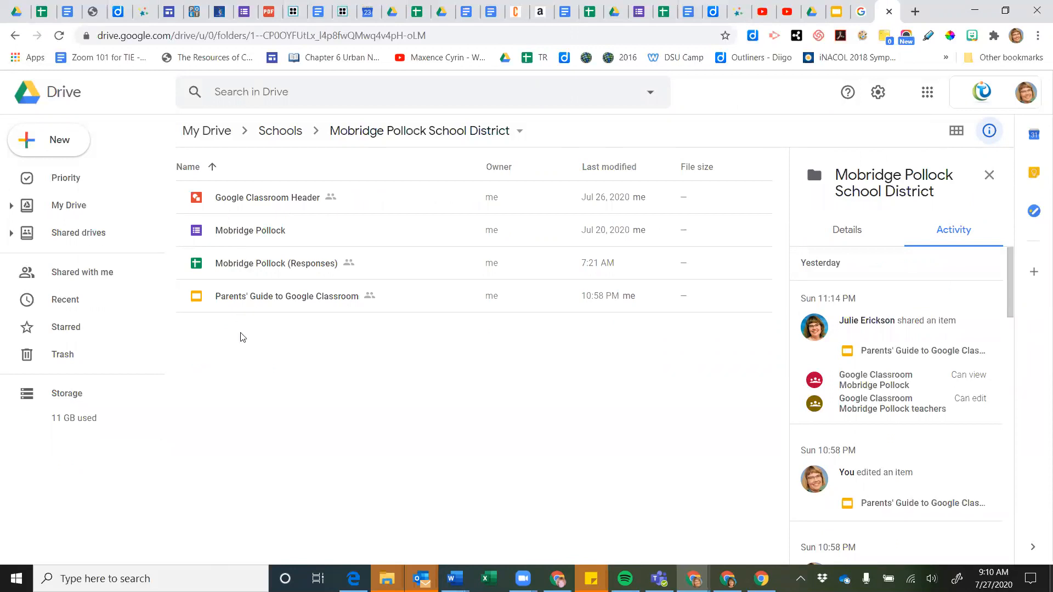
click(615, 170)
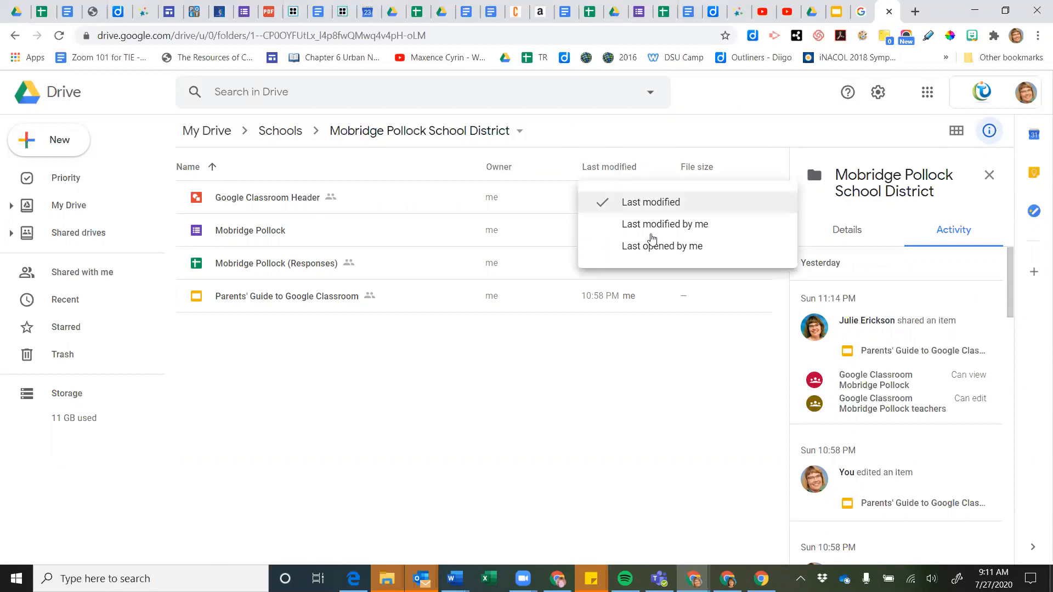
click(647, 212)
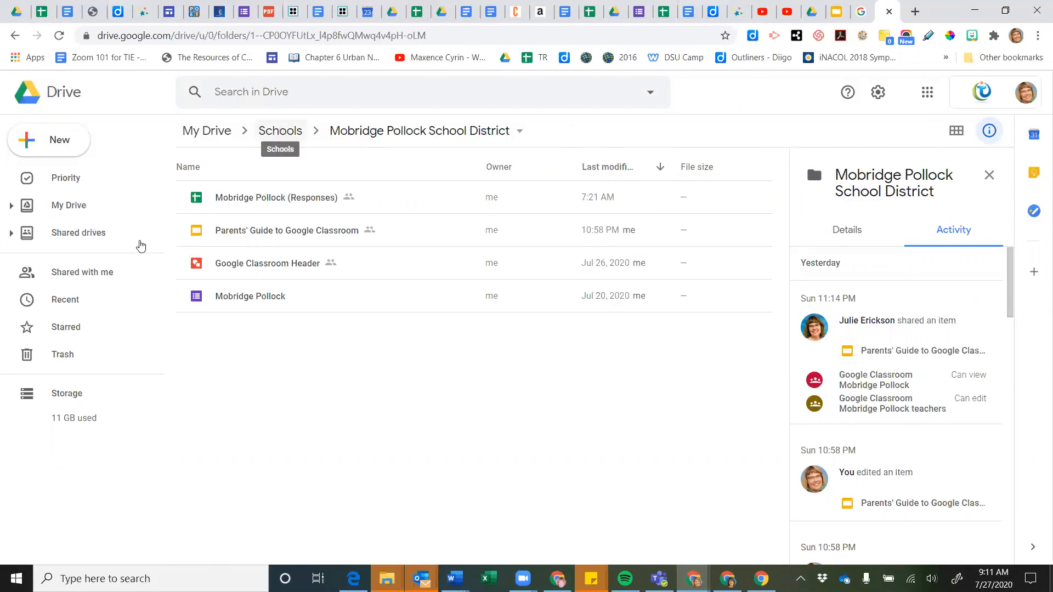
From Shared with me, open 'Sail the 7 Cs With Microsoft Education- Book Study'
click(71, 277)
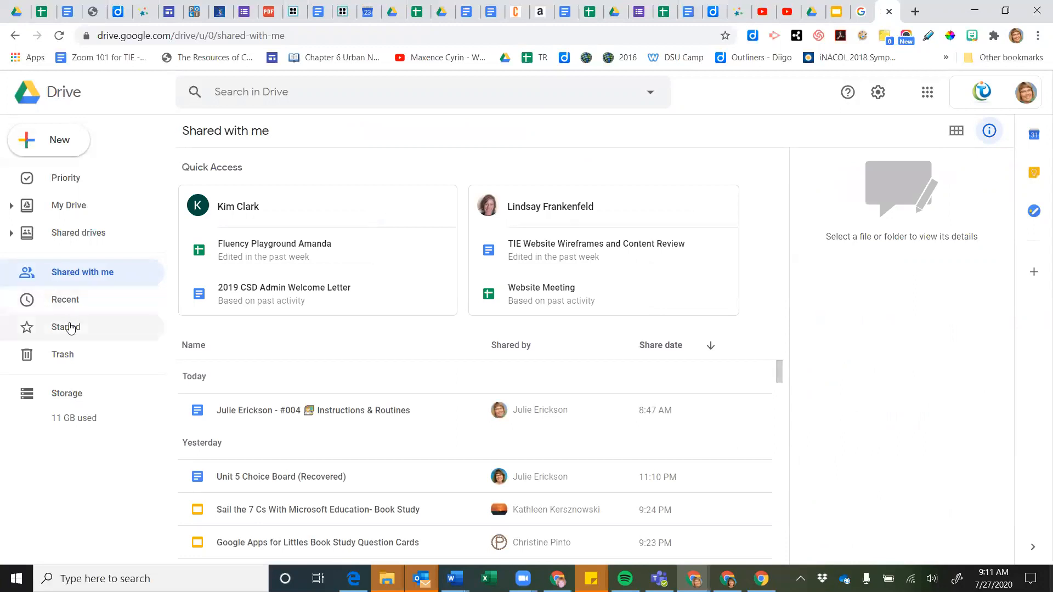
scroll(325, 388, down, 4)
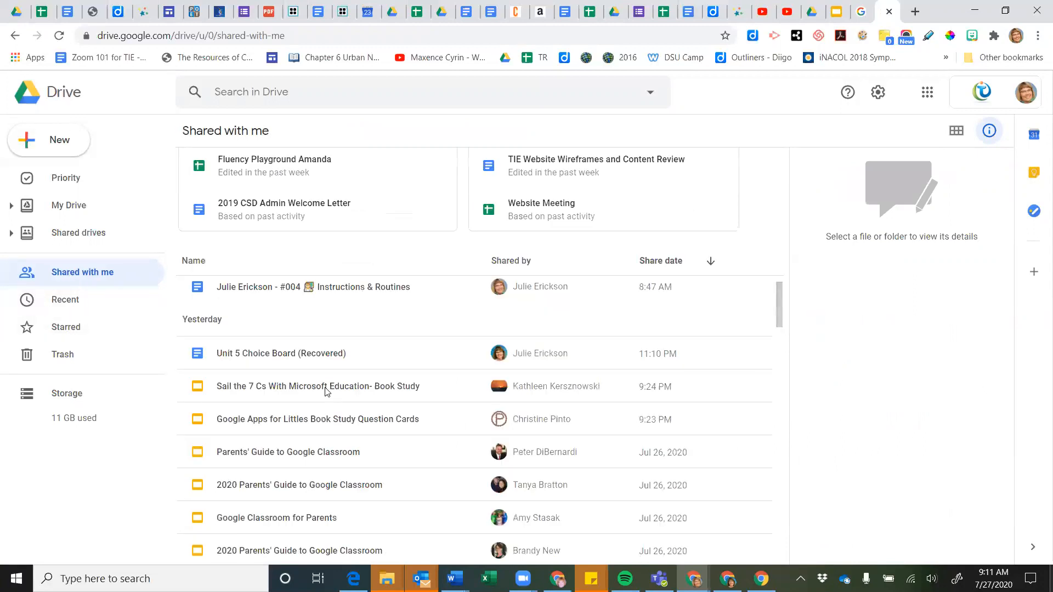
scroll(325, 387, up, 1)
scroll(325, 387, down, 2)
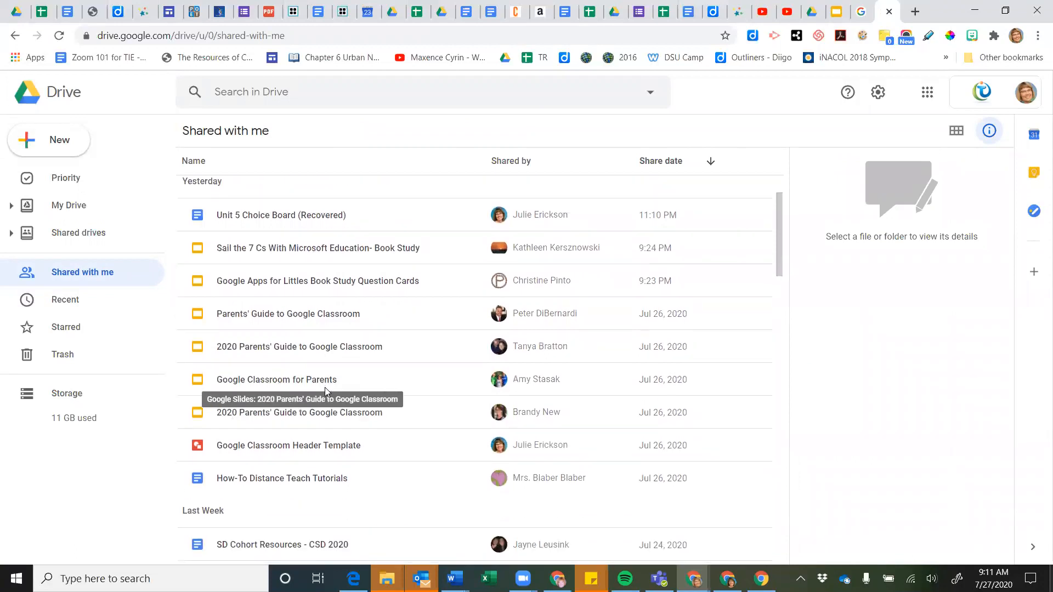
click(307, 254)
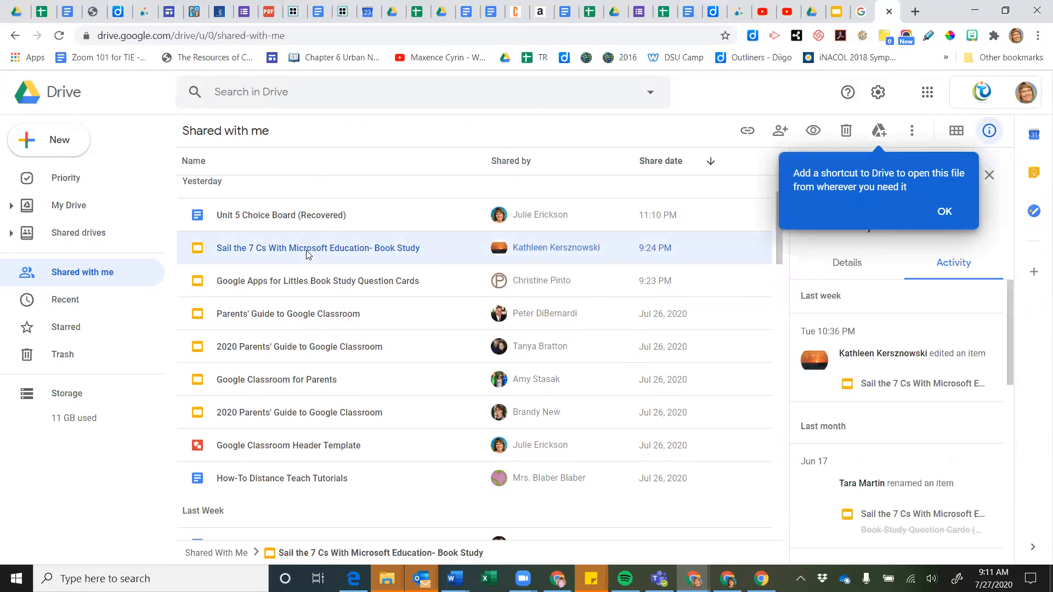
double_click(323, 251)
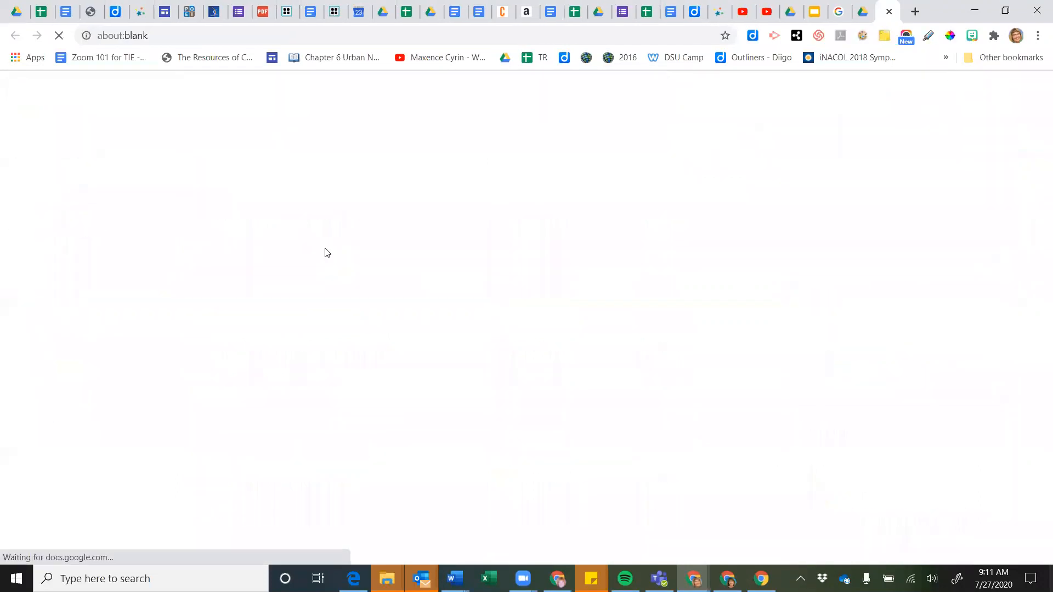
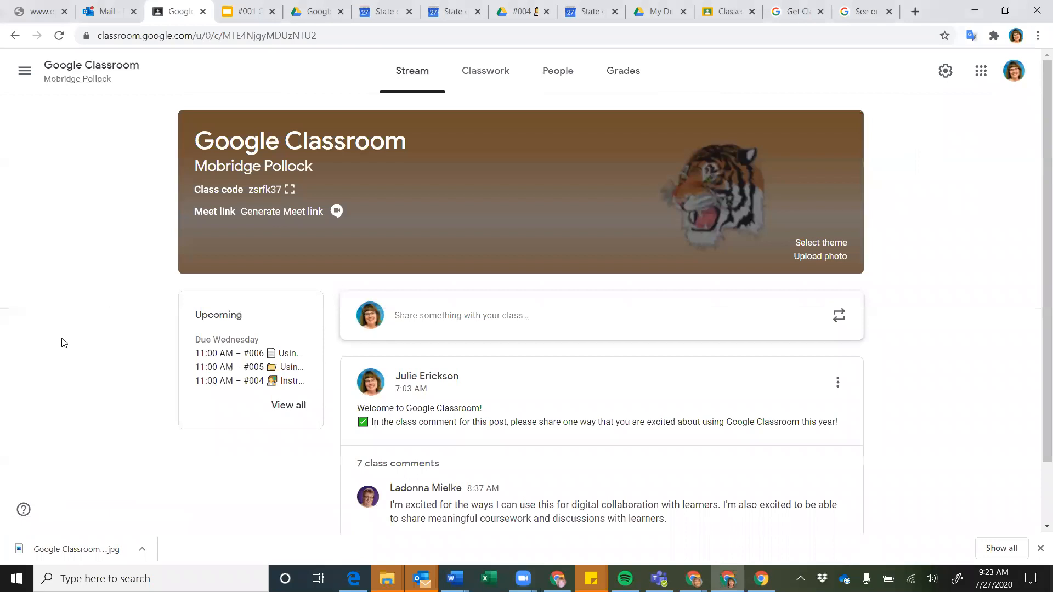
Browse the Classwork page's Class Materials and Day 1 assignments, then go to People
scroll(65, 343, up, 1)
scroll(130, 205, down, 1)
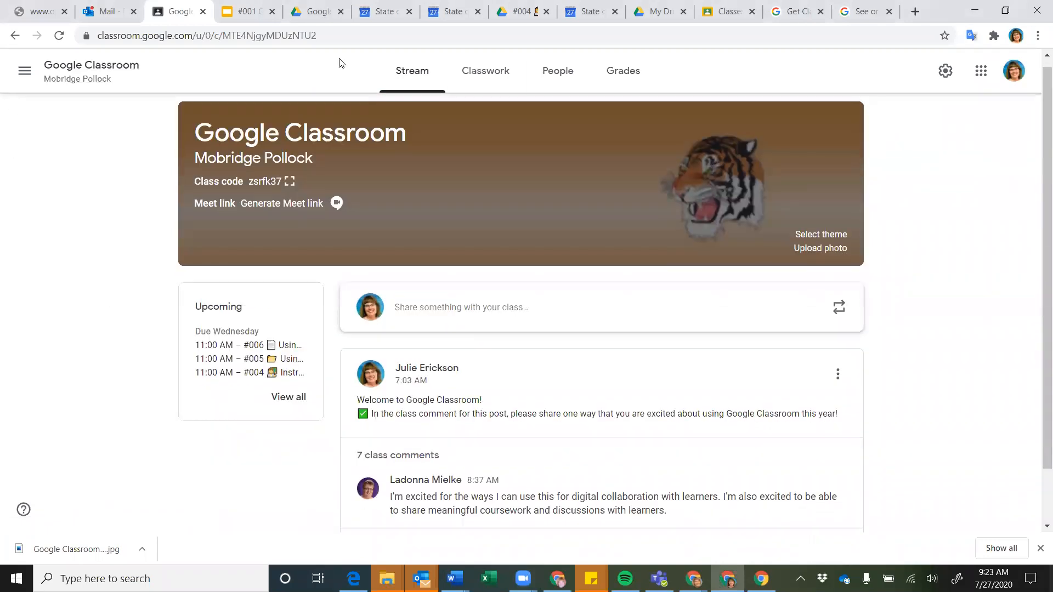
click(502, 77)
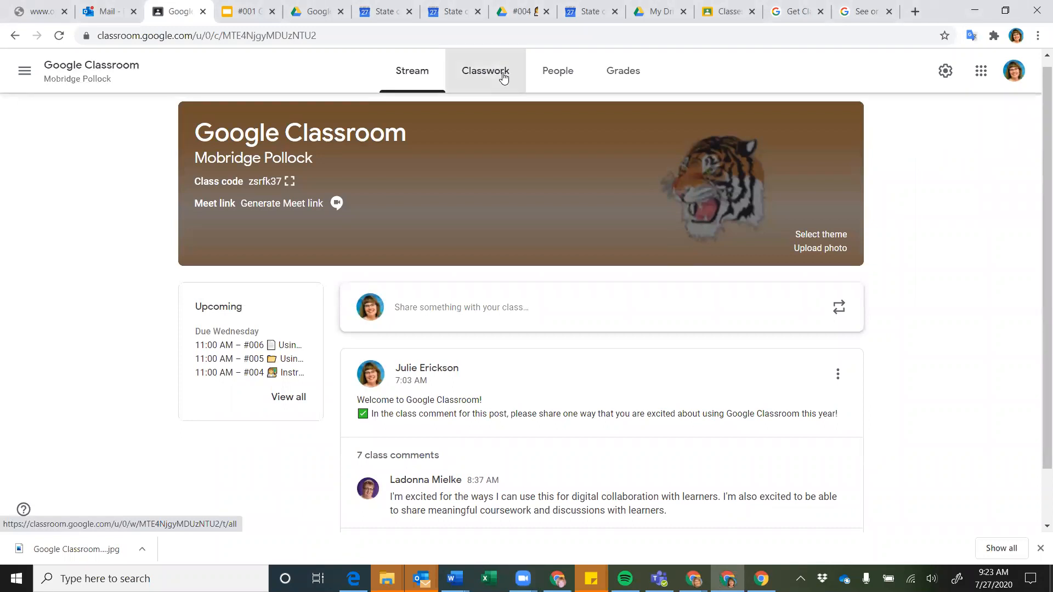
scroll(182, 251, up, 1)
scroll(182, 251, up, 2)
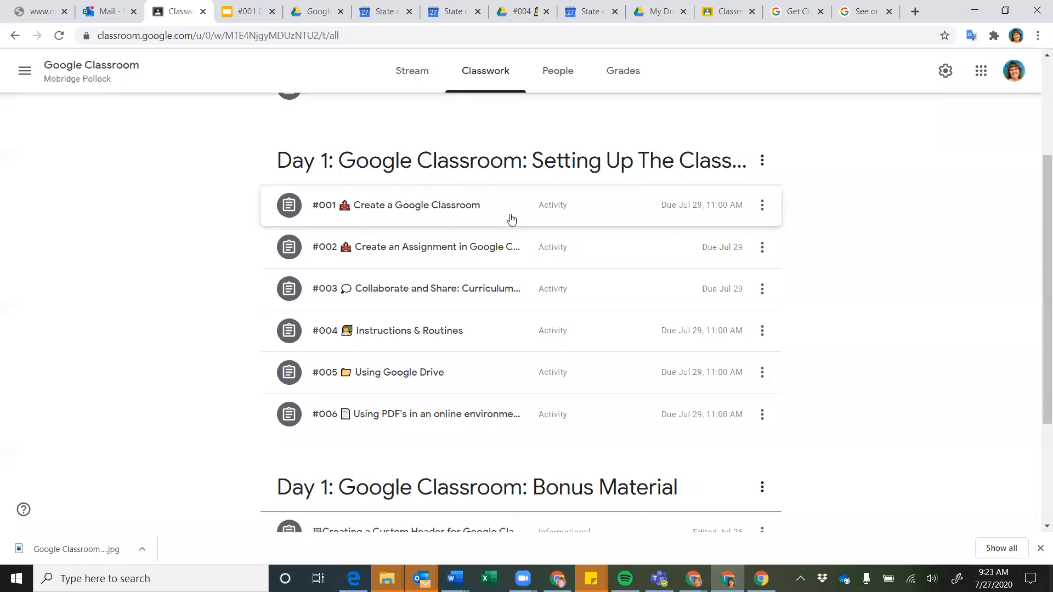
scroll(514, 208, down, 3)
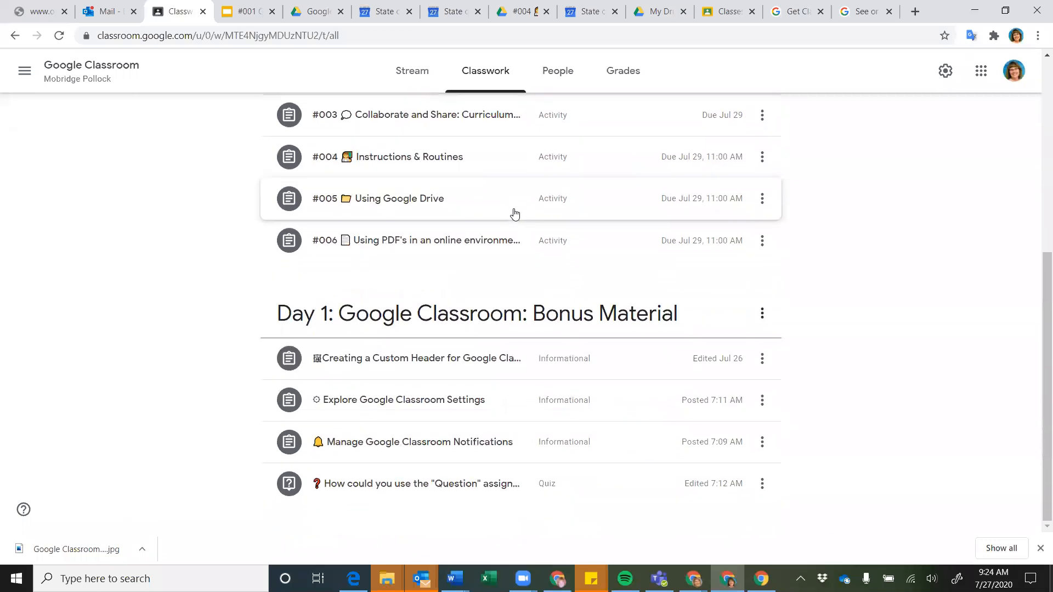
scroll(514, 214, up, 6)
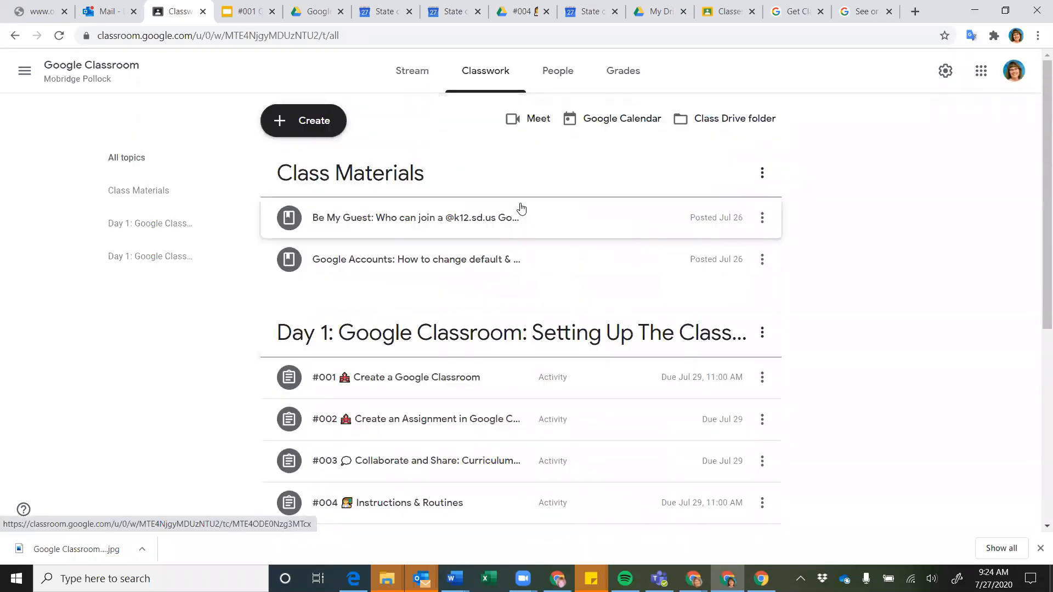
click(559, 78)
Open a student's work page from the roster and review their assignments, all marked Assigned
scroll(493, 329, down, 5)
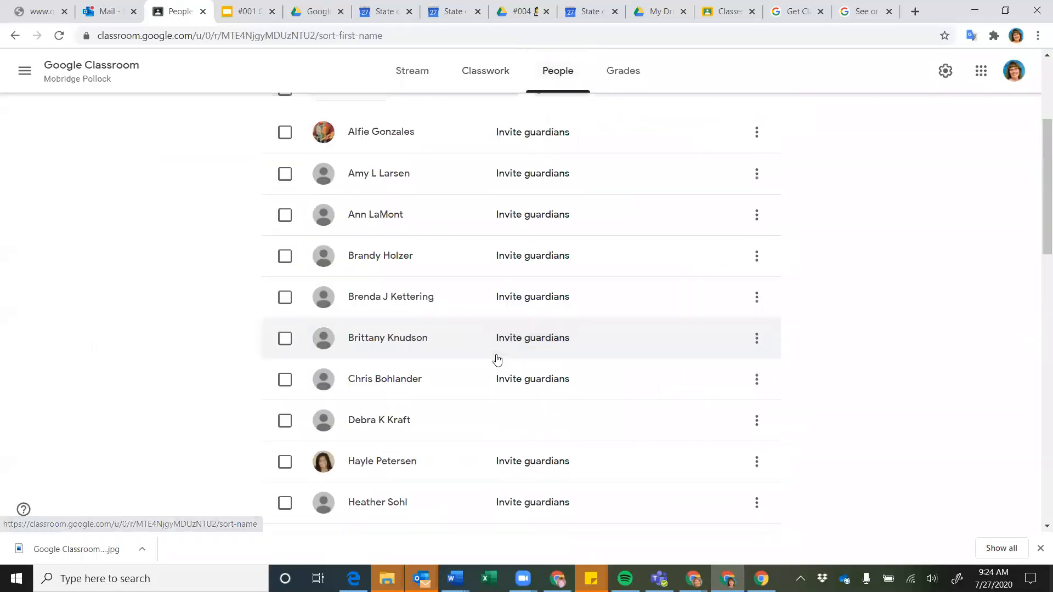
scroll(496, 358, up, 2)
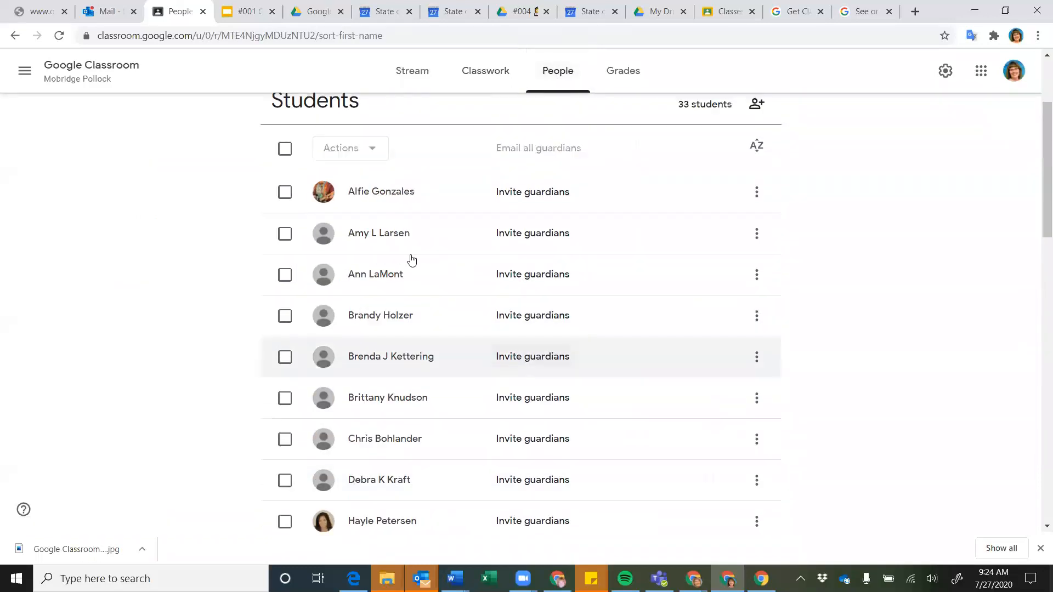
click(369, 195)
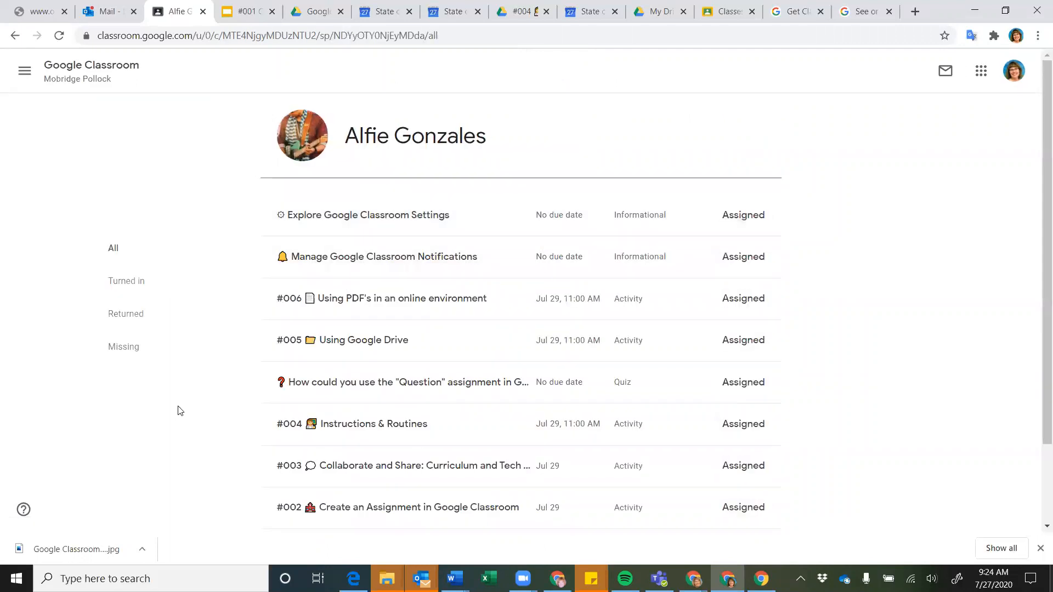
scroll(180, 411, down, 1)
scroll(180, 411, down, 1)
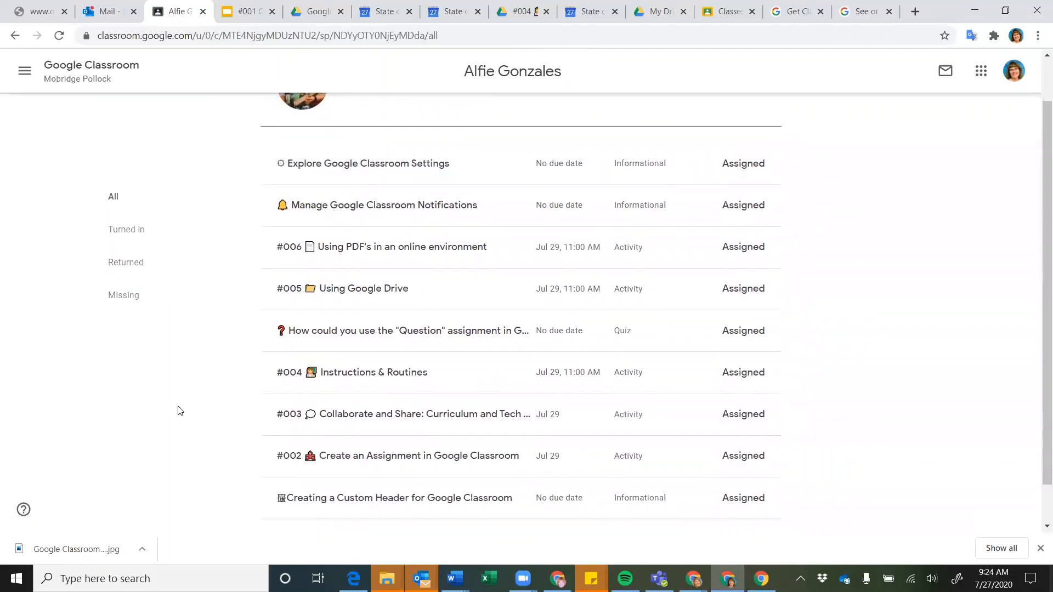
scroll(217, 367, down, 1)
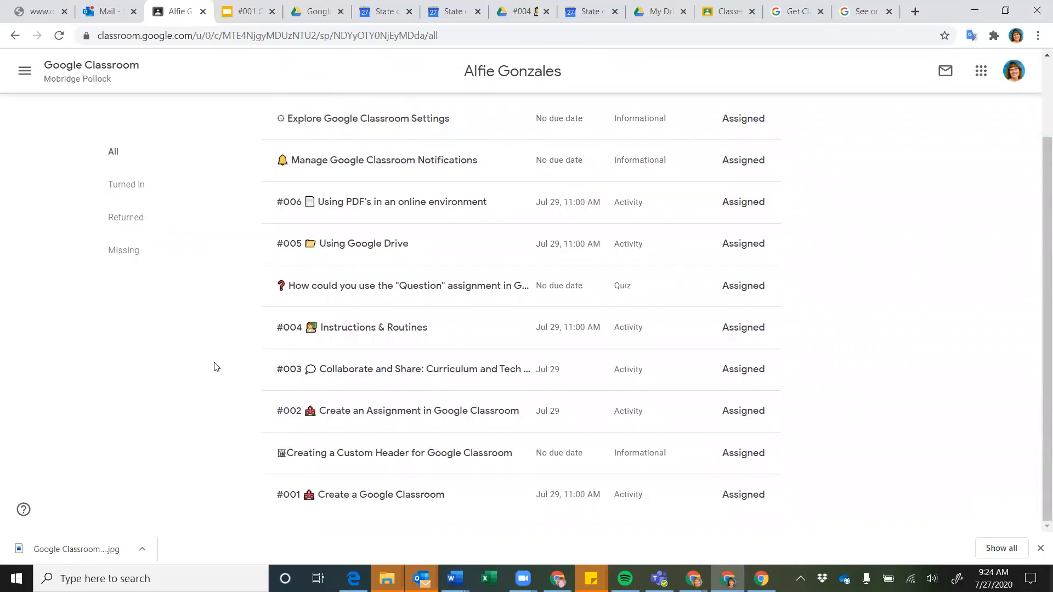
scroll(227, 332, up, 1)
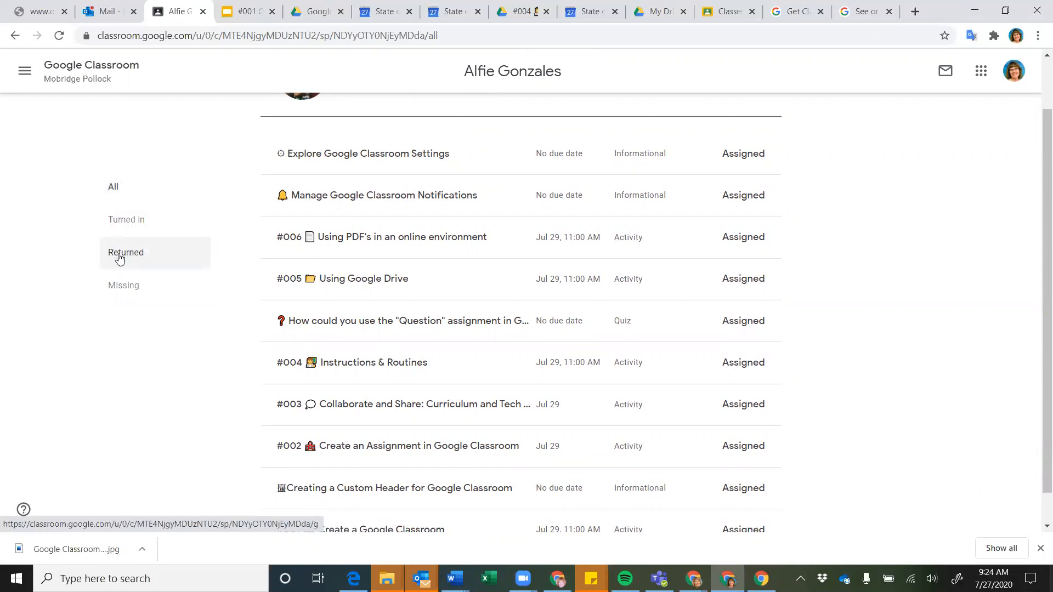
scroll(400, 218, up, 2)
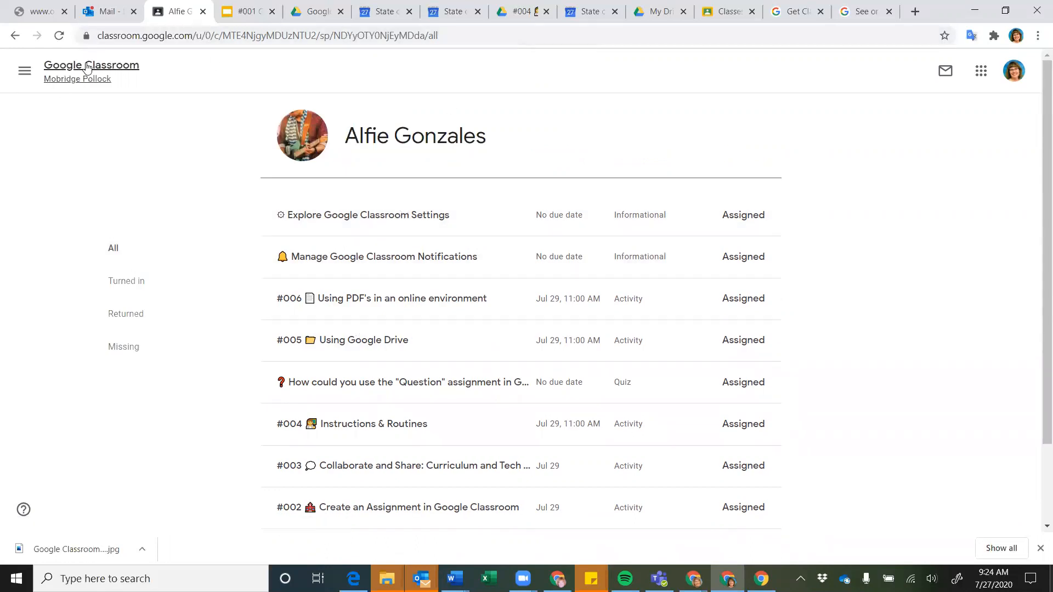
Go back to Stream, open Grades, and sort the gradebook students by first name
click(103, 79)
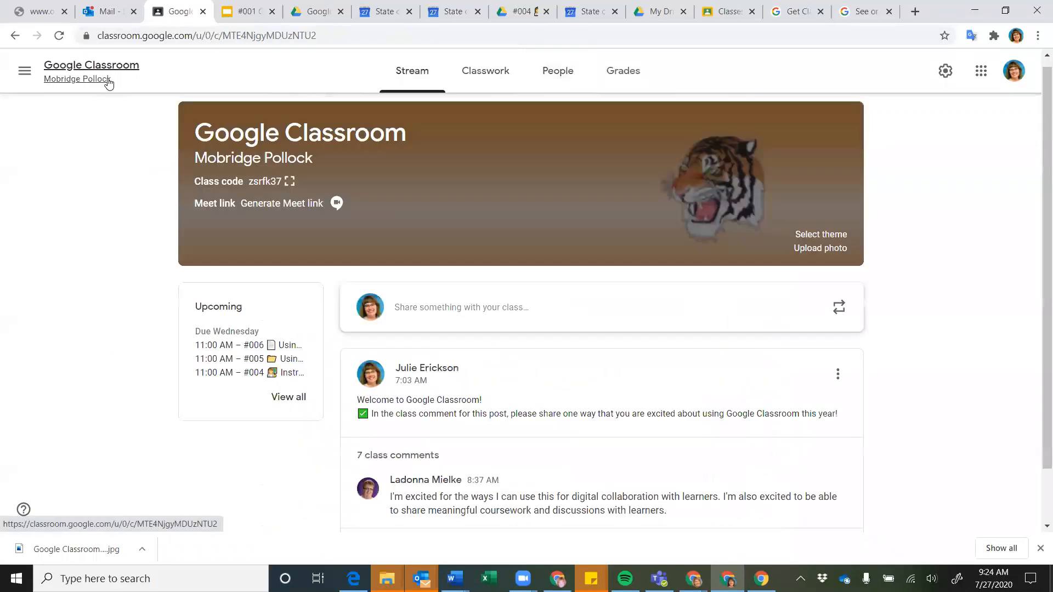
click(631, 79)
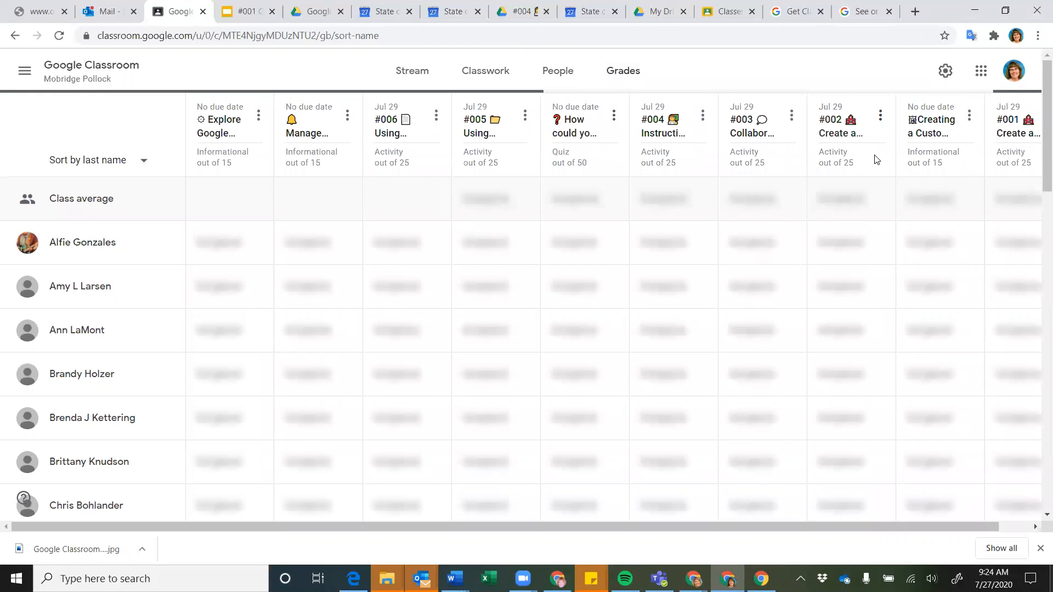
scroll(875, 160, right, 1)
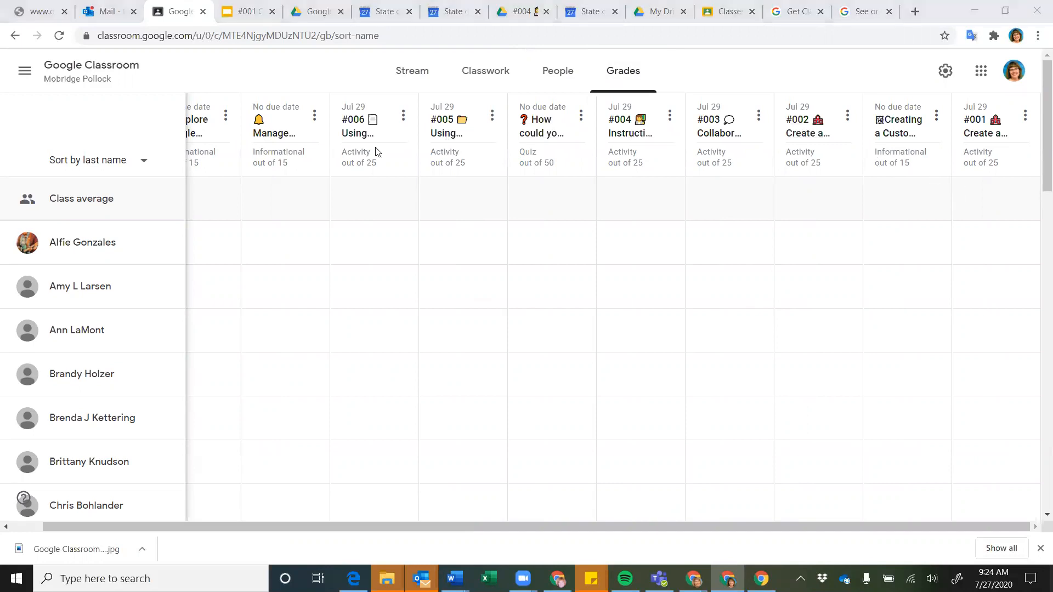
click(143, 163)
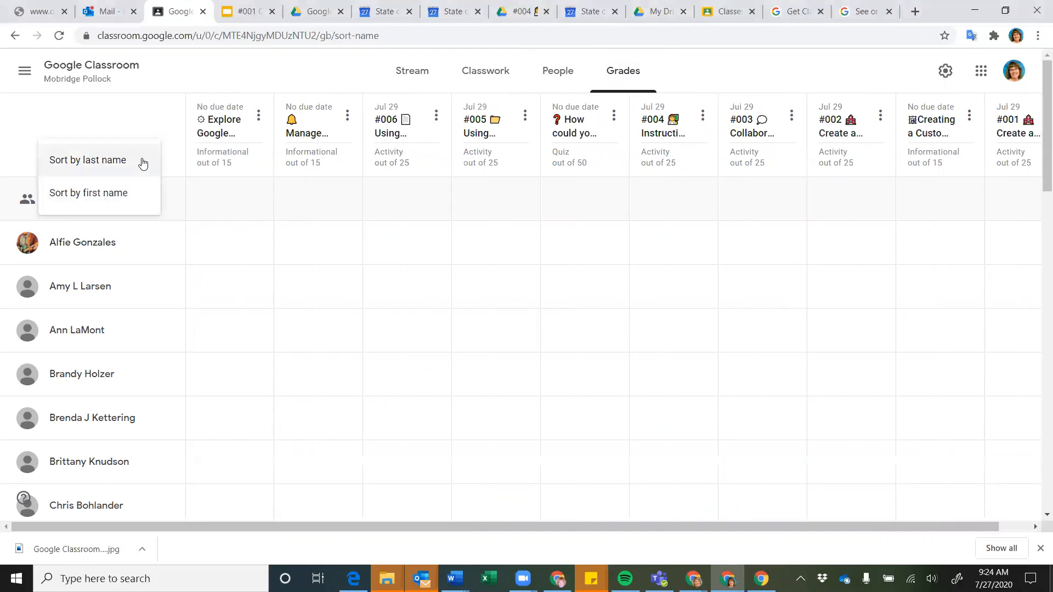
click(81, 199)
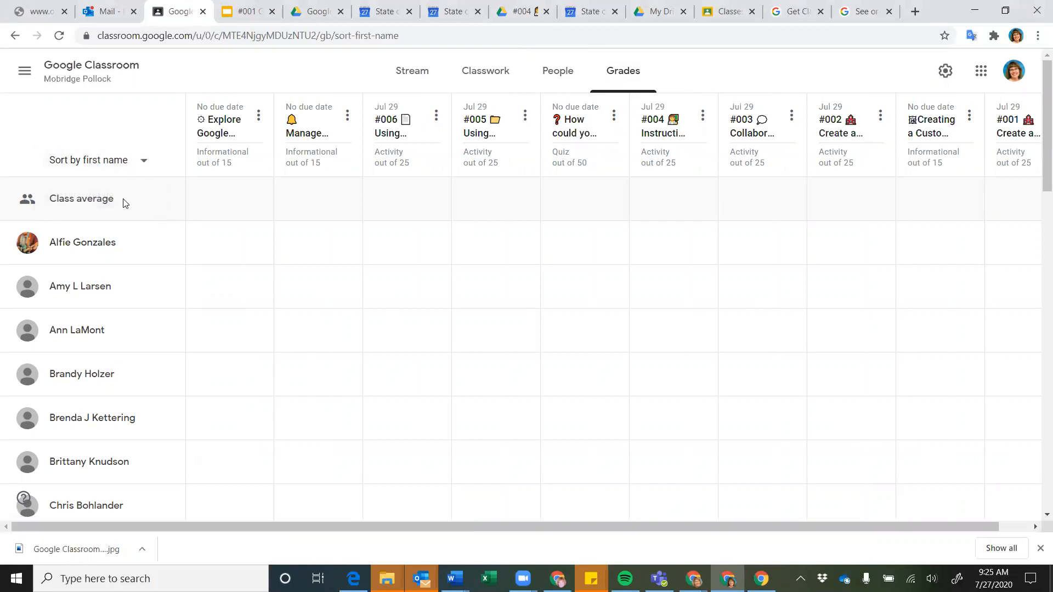
scroll(111, 201, down, 4)
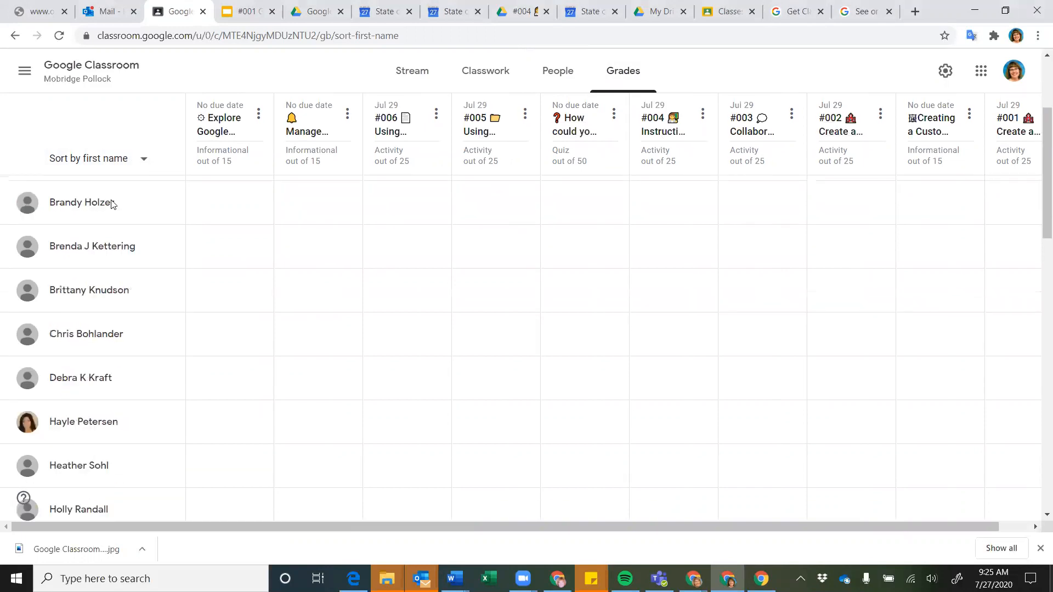
scroll(1031, 298, right, 1)
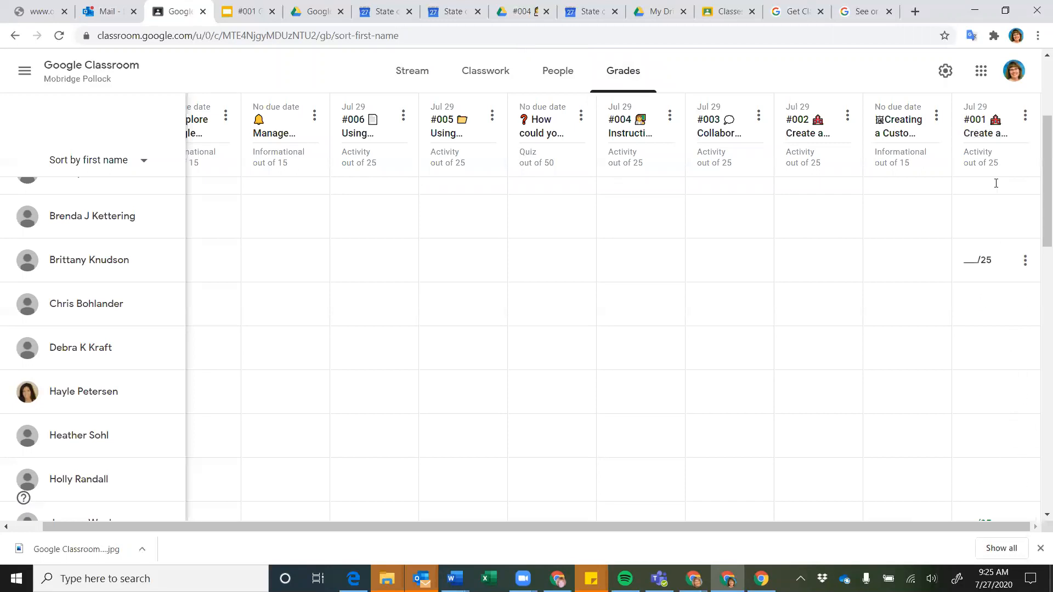
Open #001 Create a Google Classroom student work sorted by status, then view its instructions
click(975, 120)
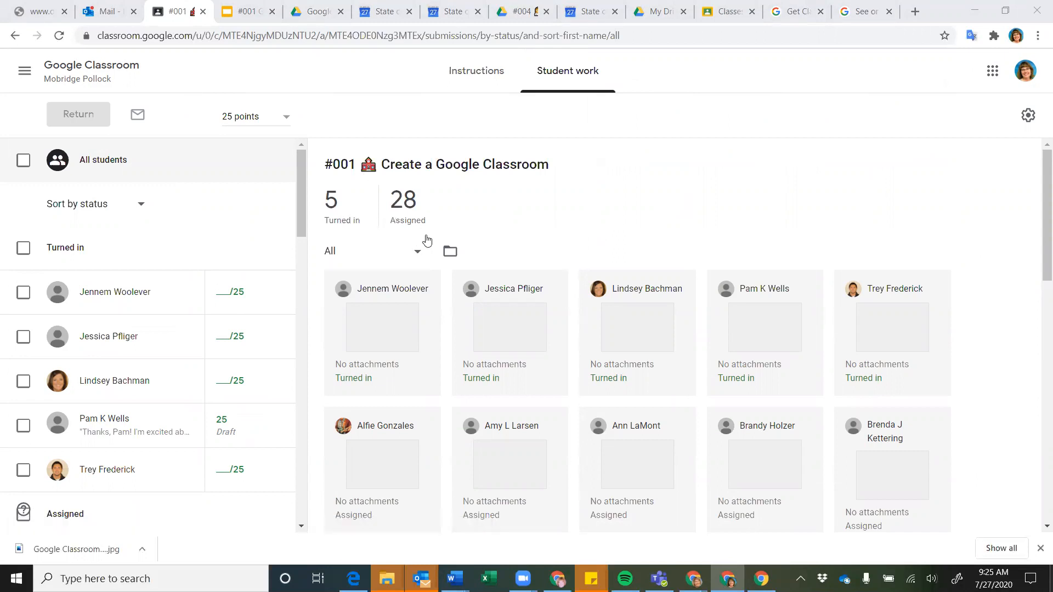
click(141, 206)
click(141, 209)
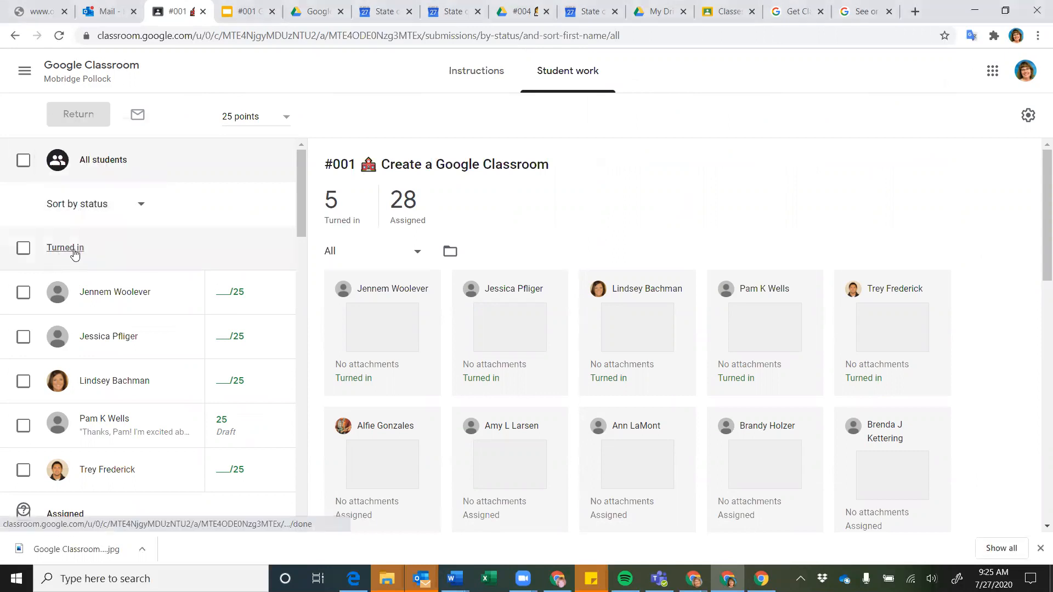
scroll(161, 262, down, 2)
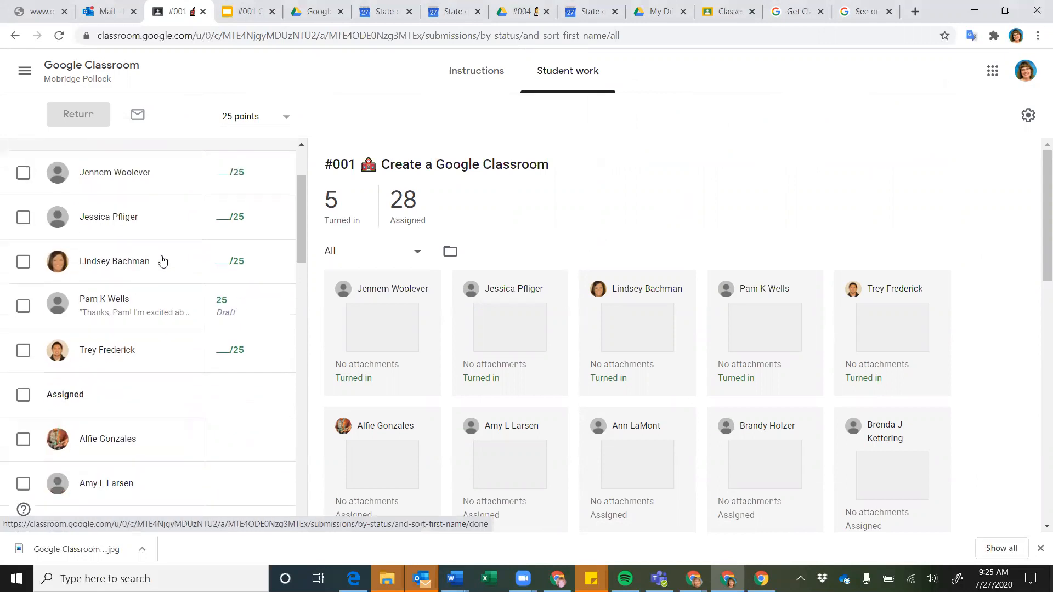
scroll(162, 261, down, 6)
scroll(162, 261, up, 8)
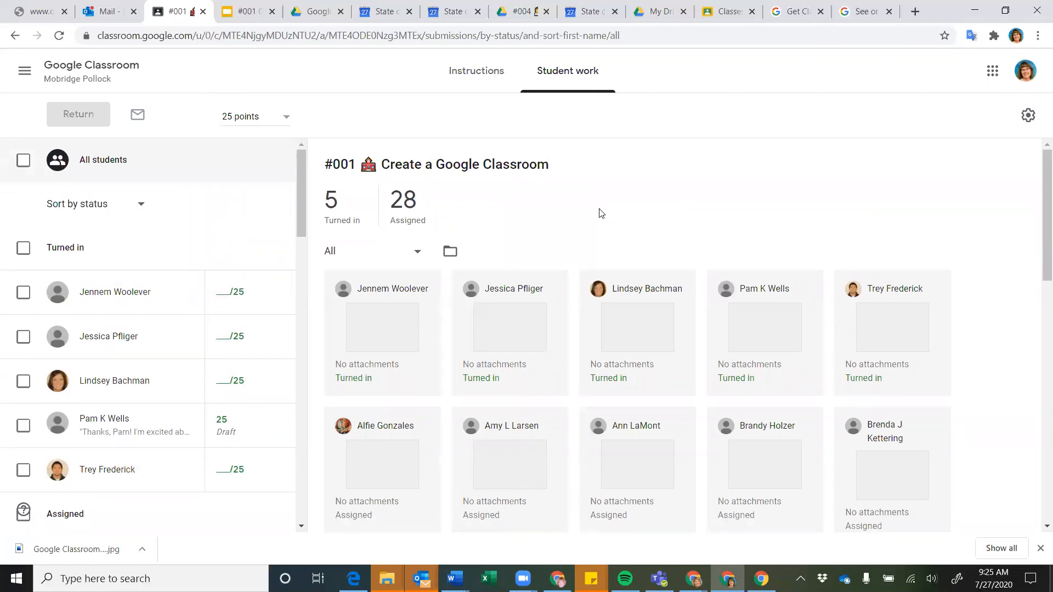
click(475, 78)
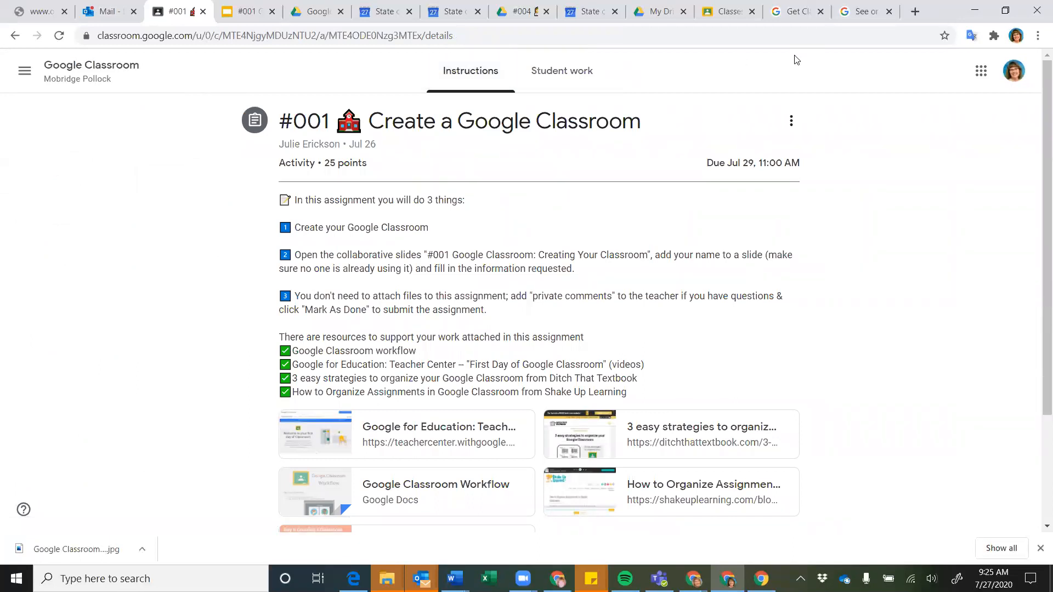
scroll(547, 265, down, 3)
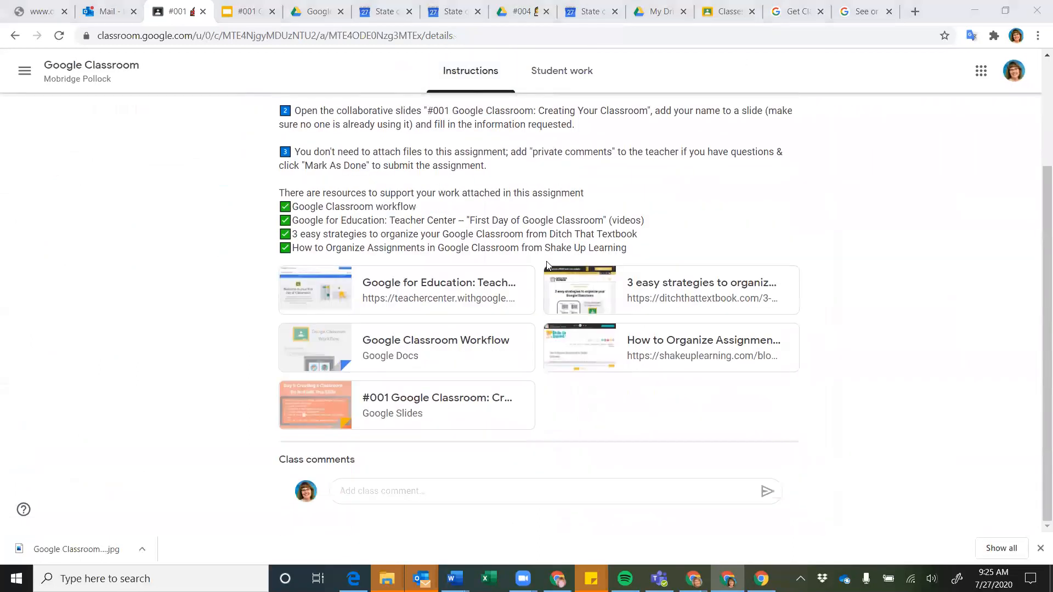
scroll(548, 265, up, 3)
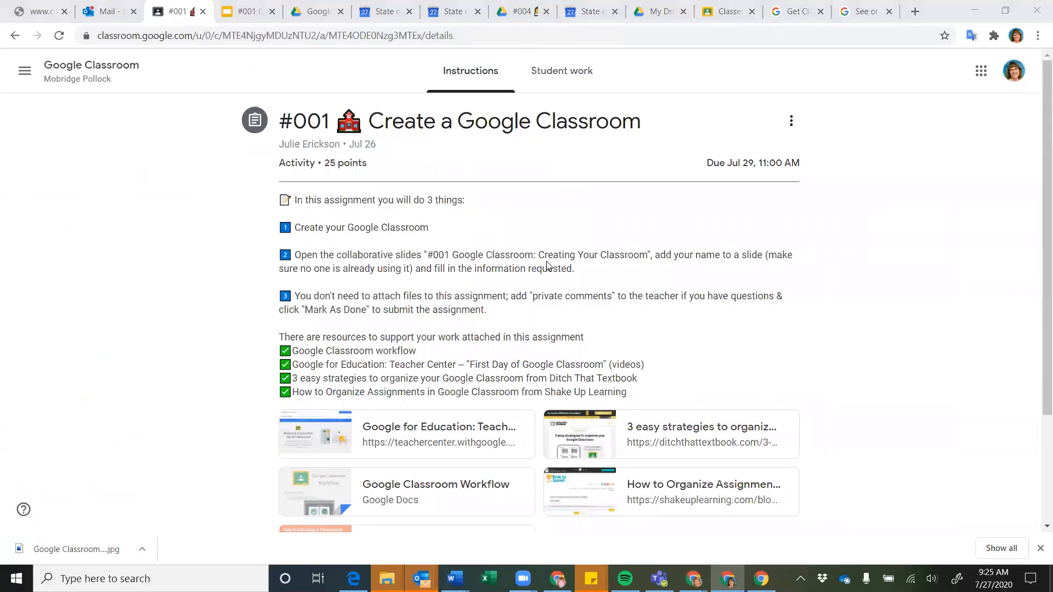
scroll(547, 265, down, 3)
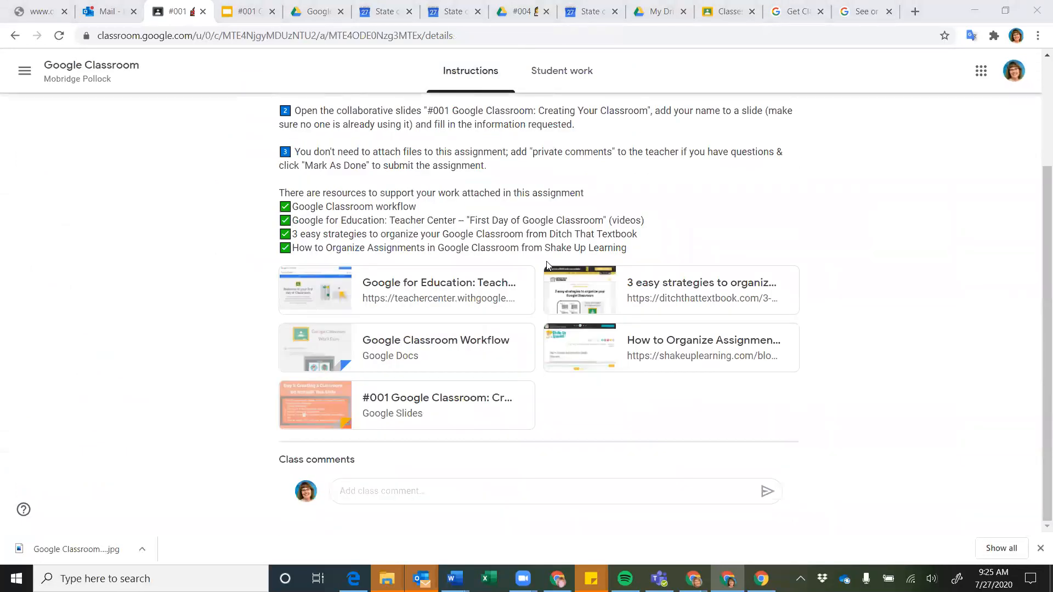
click(336, 482)
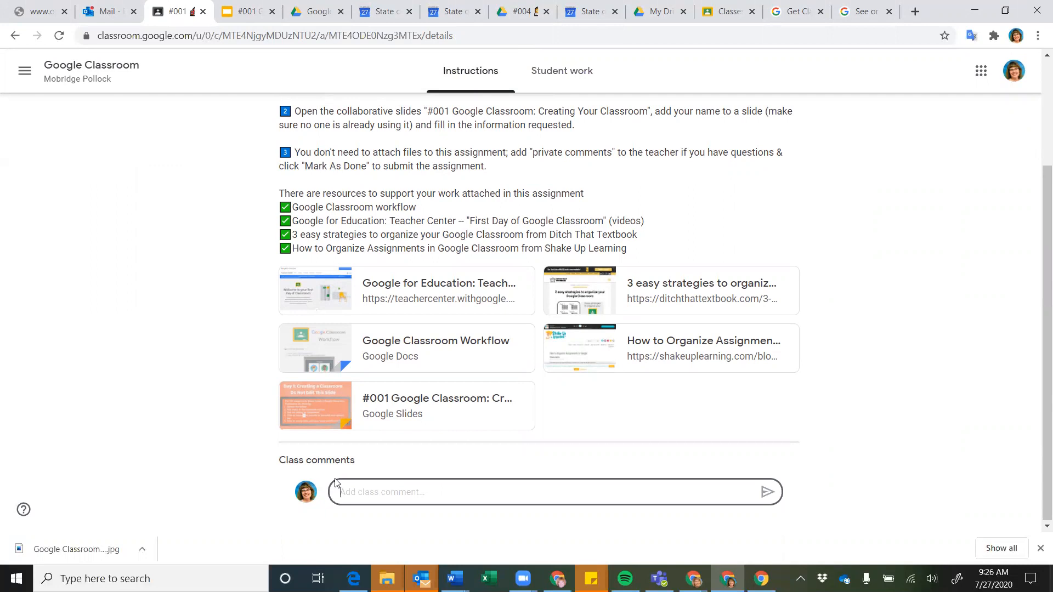
scroll(336, 483, up, 3)
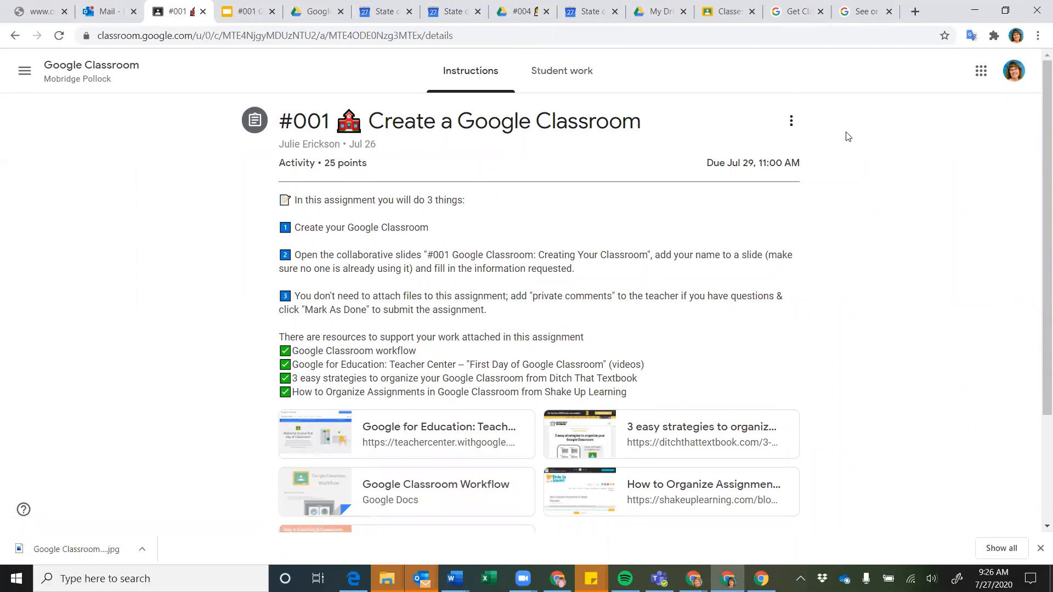
click(792, 122)
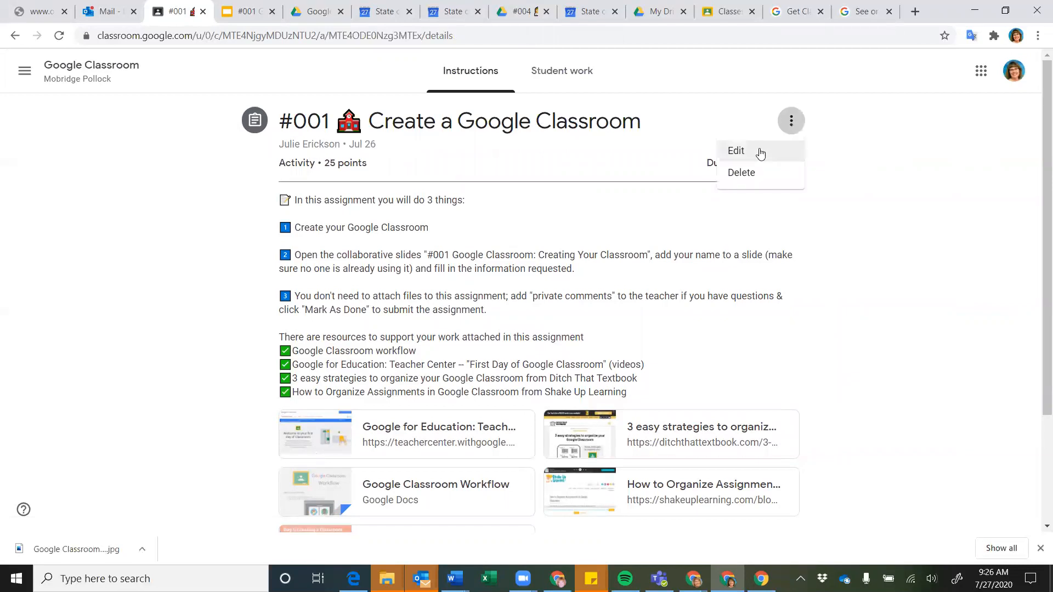
click(584, 252)
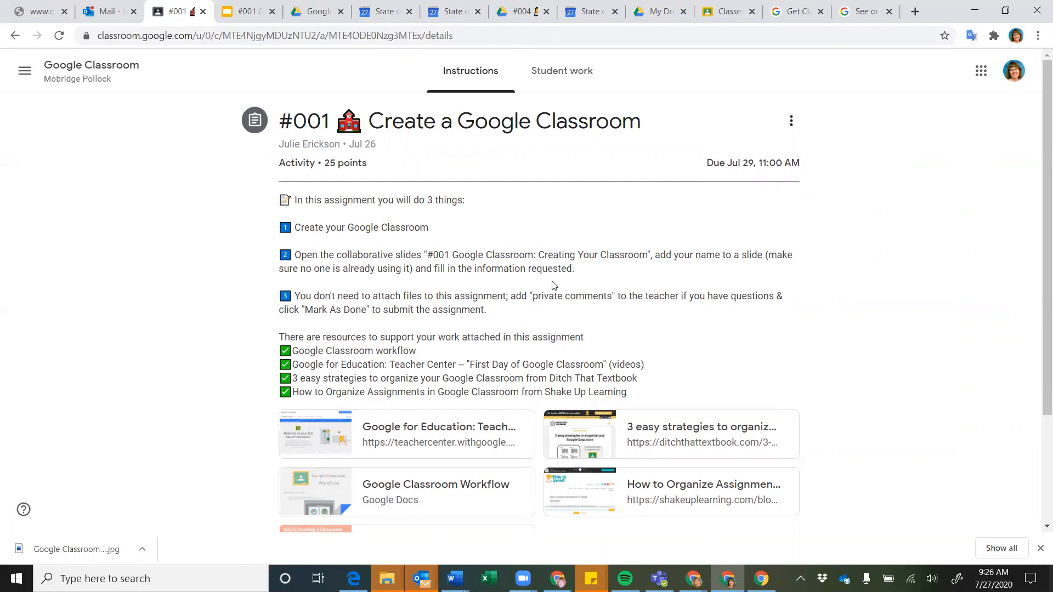
scroll(553, 285, down, 3)
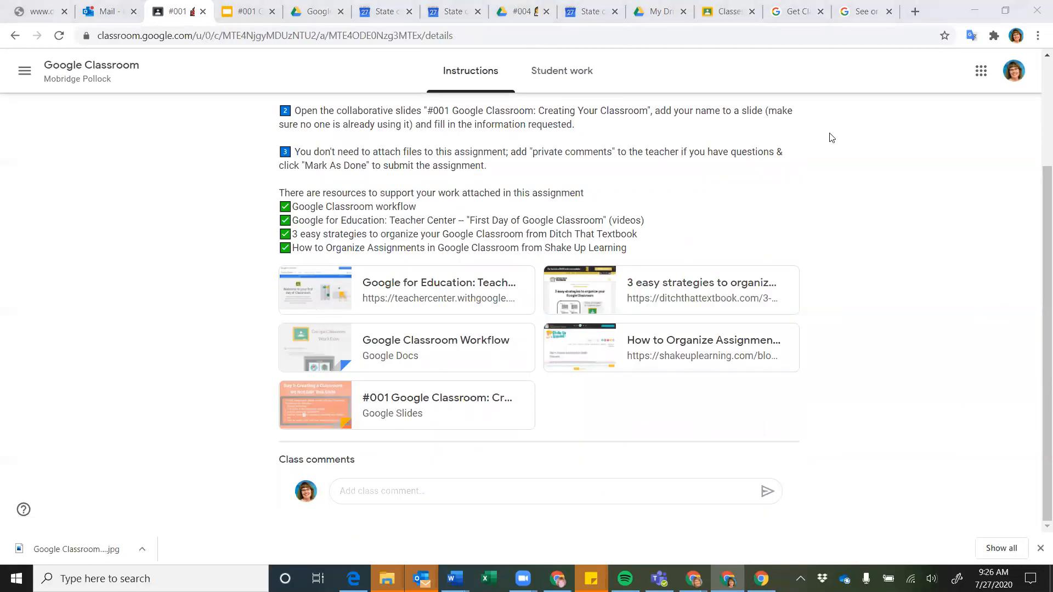
On #001 Student work, leave the filter on All and open the first turned-in submission
click(570, 74)
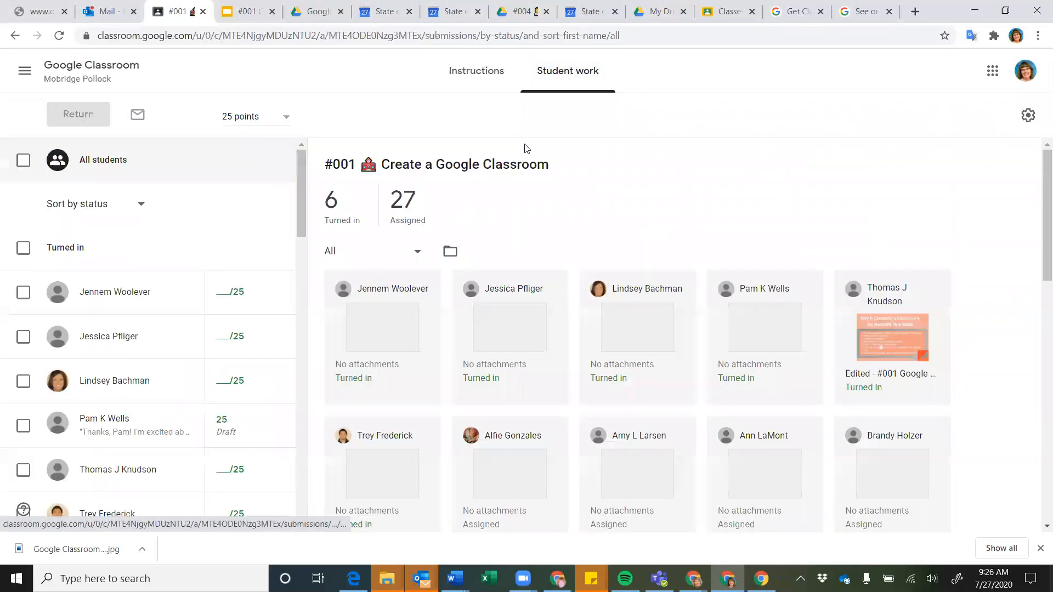
scroll(537, 207, down, 2)
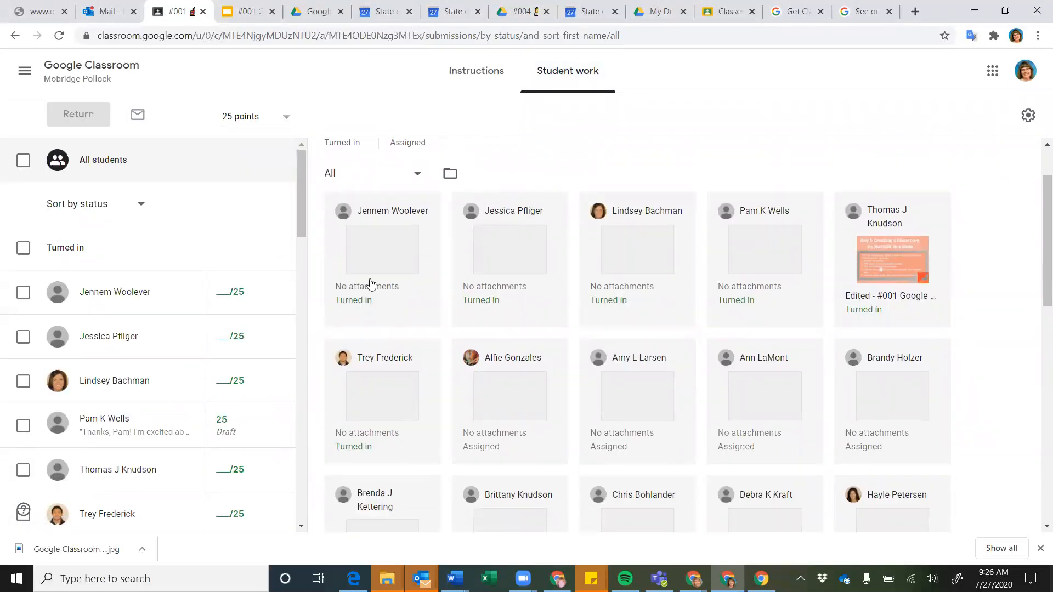
click(417, 176)
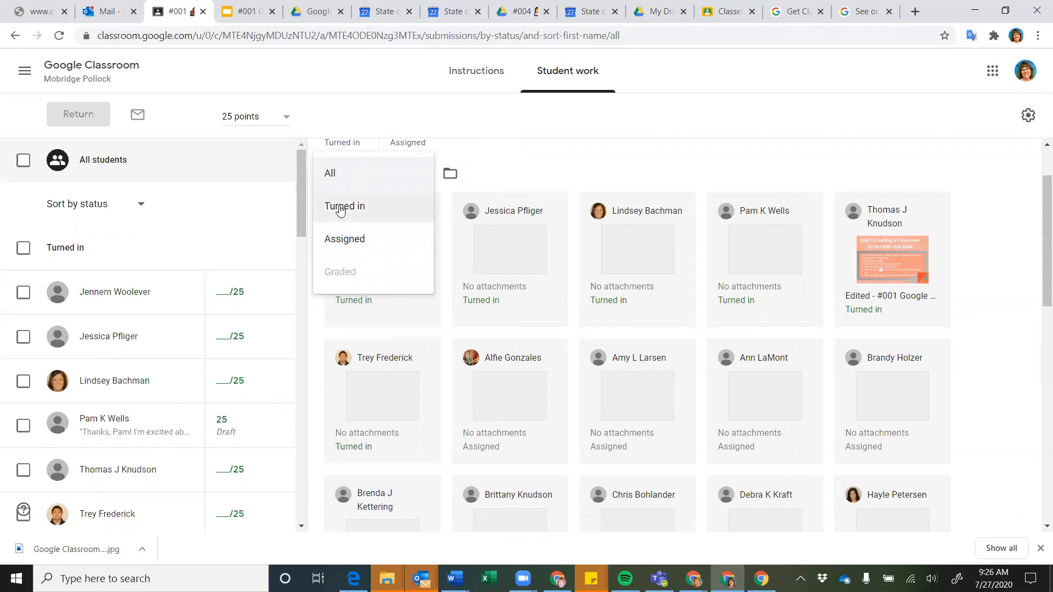
click(523, 170)
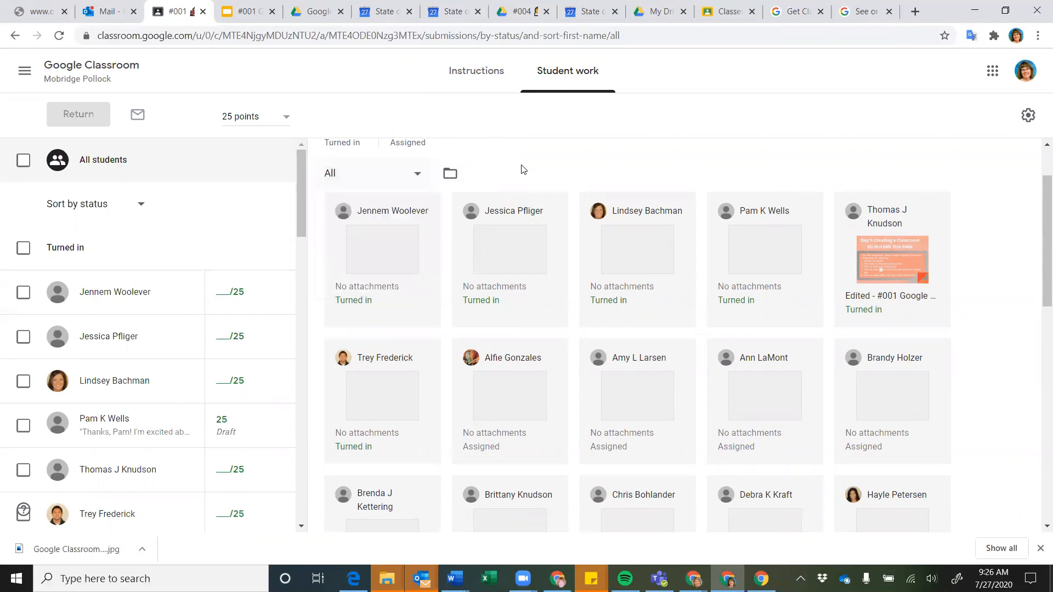
click(374, 268)
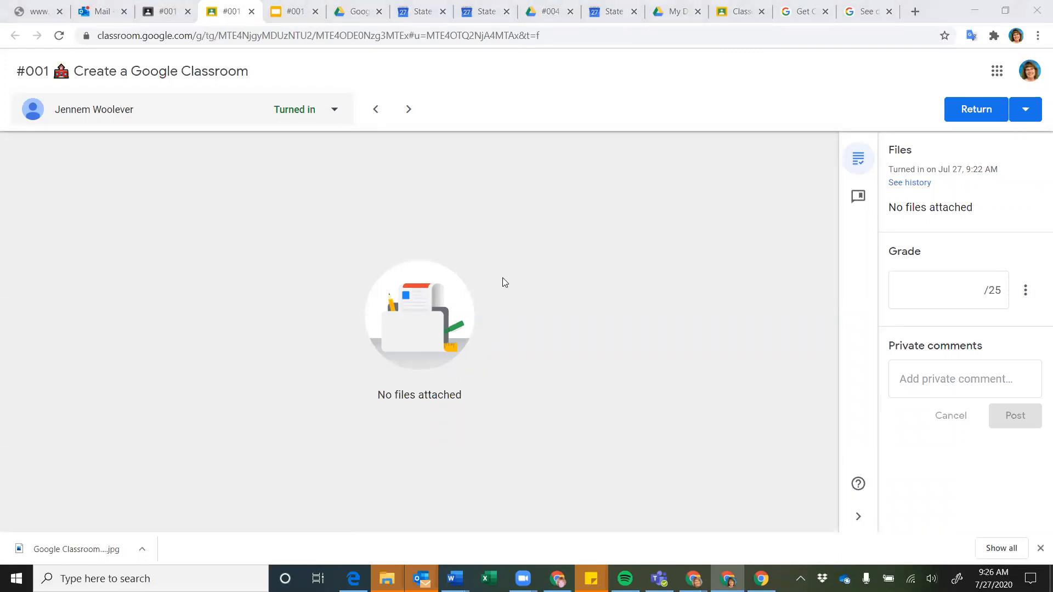
Enter a 25/25 grade for this submission, then switch to the #001 Slides deck
click(927, 279)
text(25)
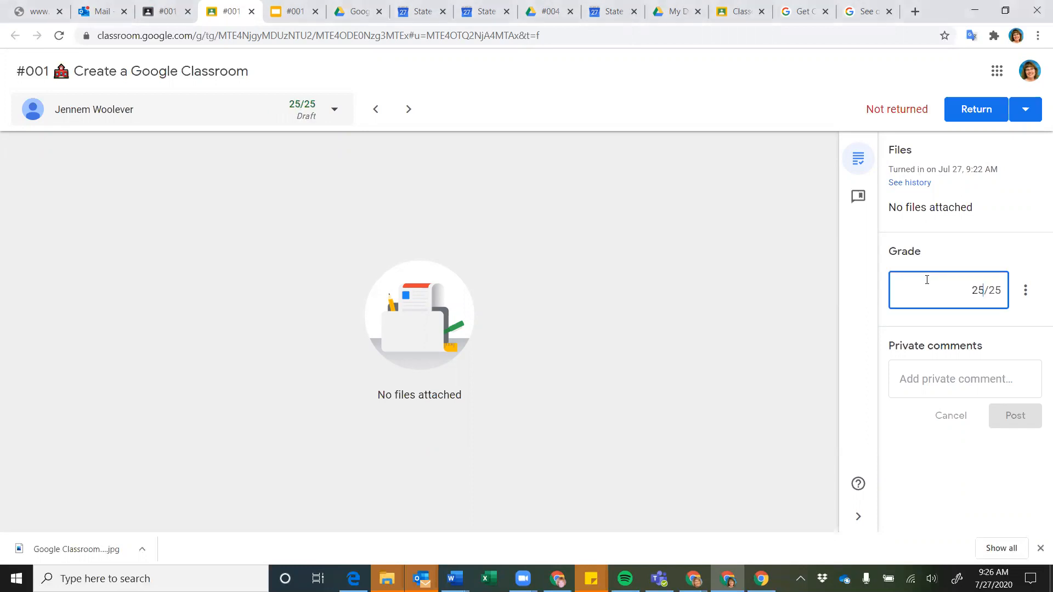
click(921, 390)
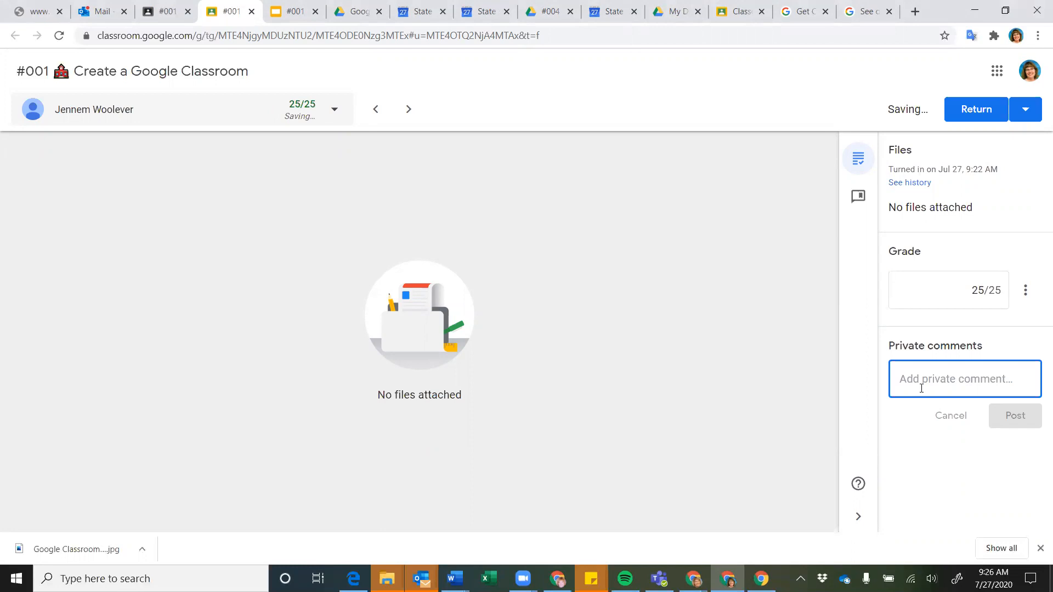
click(293, 11)
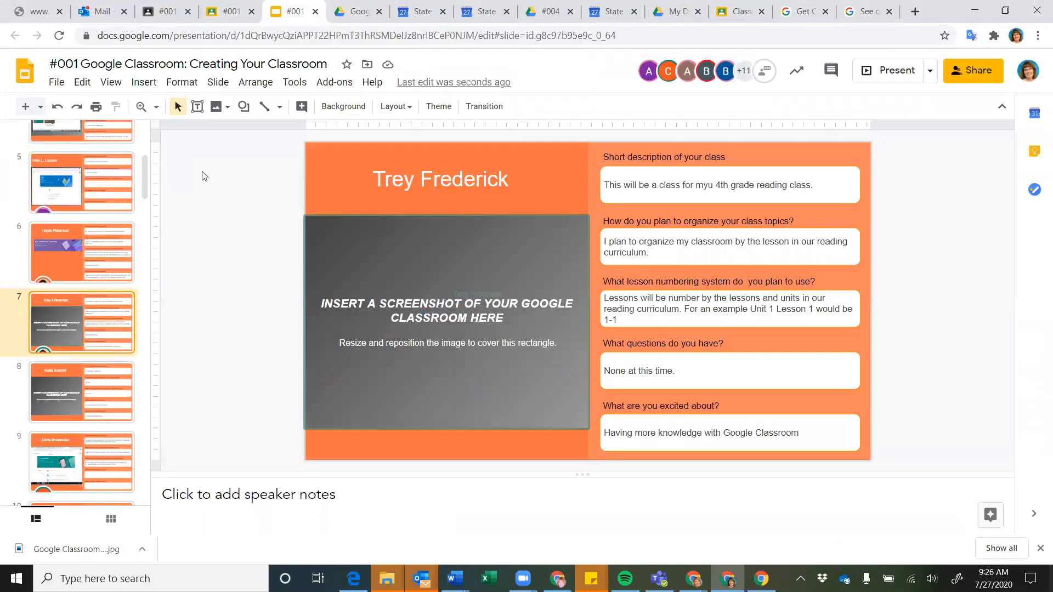
Review student entries on slides 9, 10 and 2 of the #001 deck, then return to grading
scroll(79, 338, down, 3)
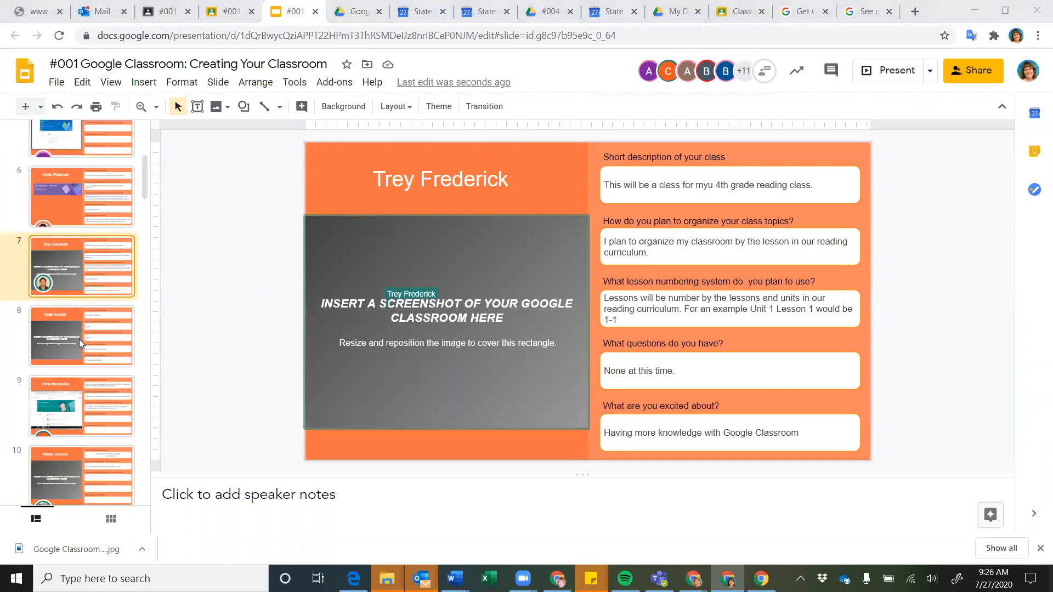
click(79, 339)
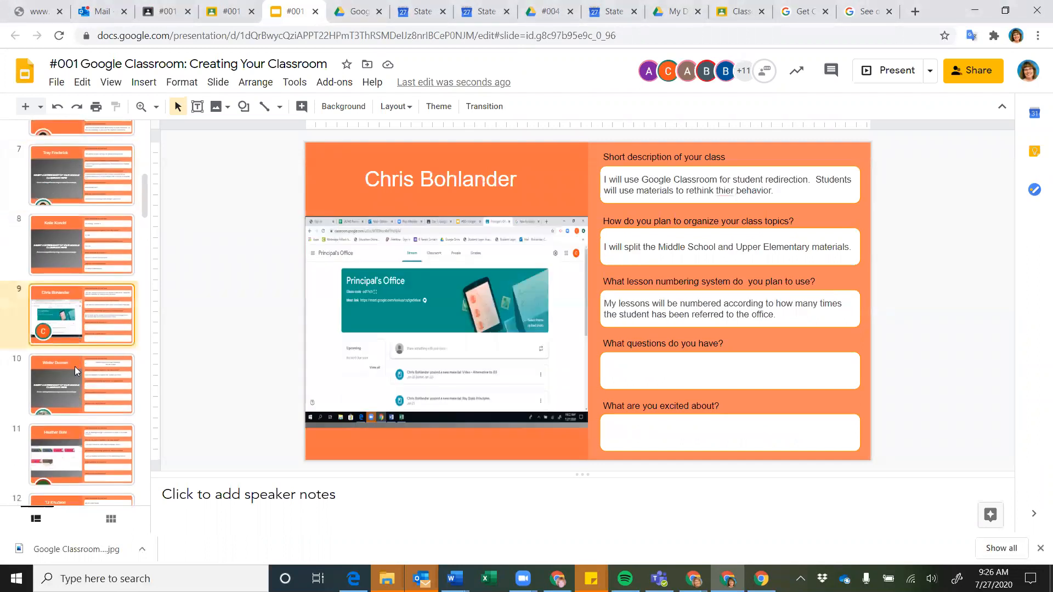
click(75, 370)
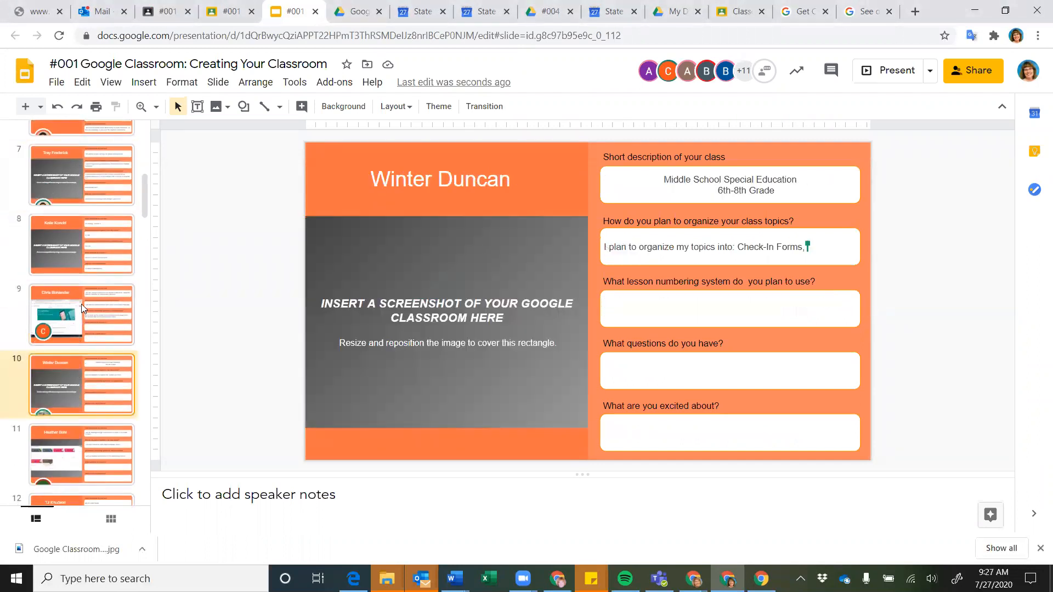
scroll(81, 304, up, 8)
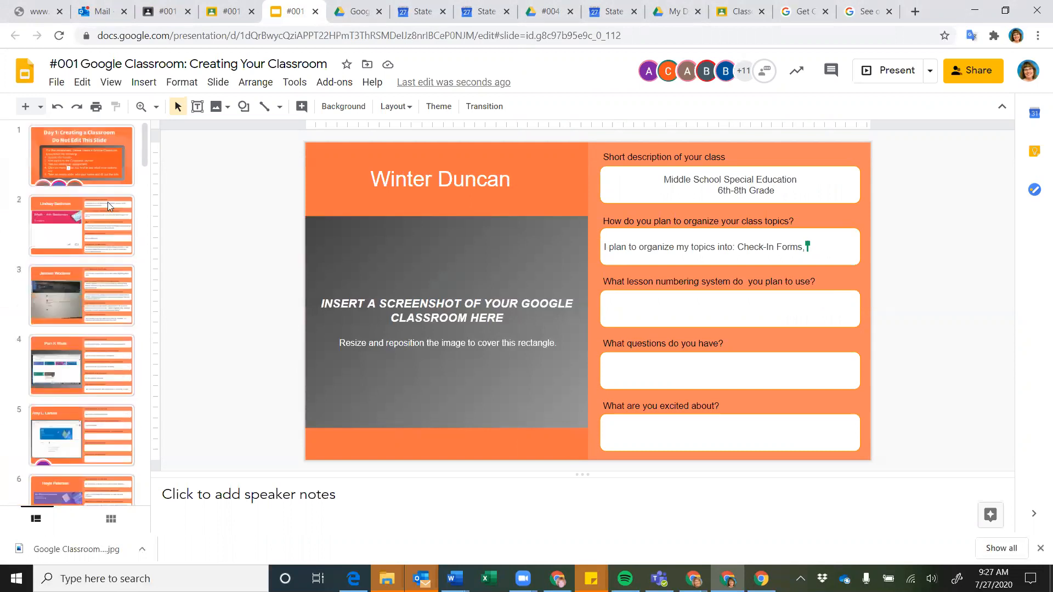
click(83, 225)
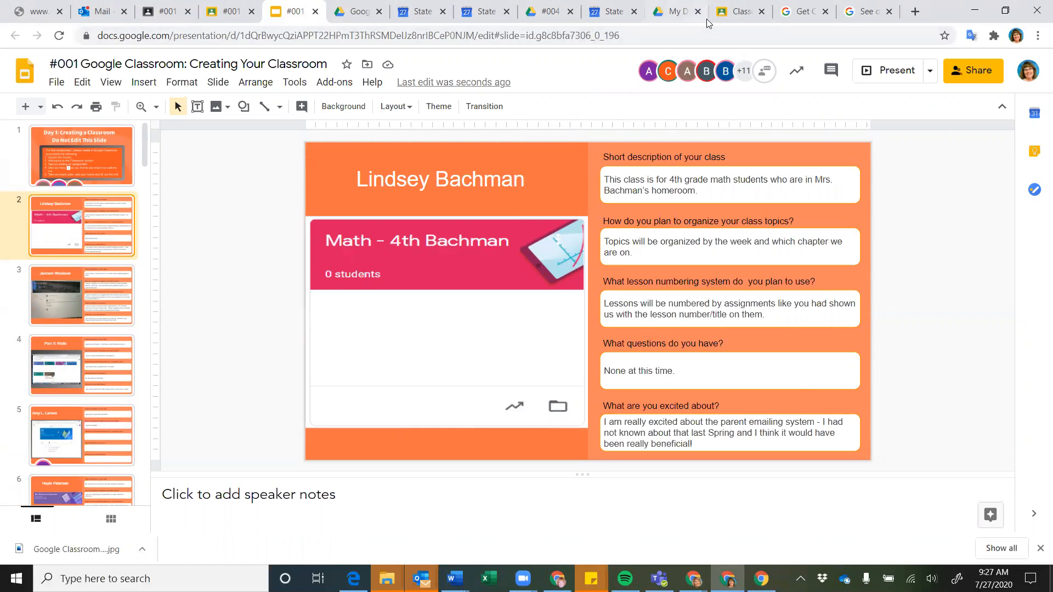
click(223, 13)
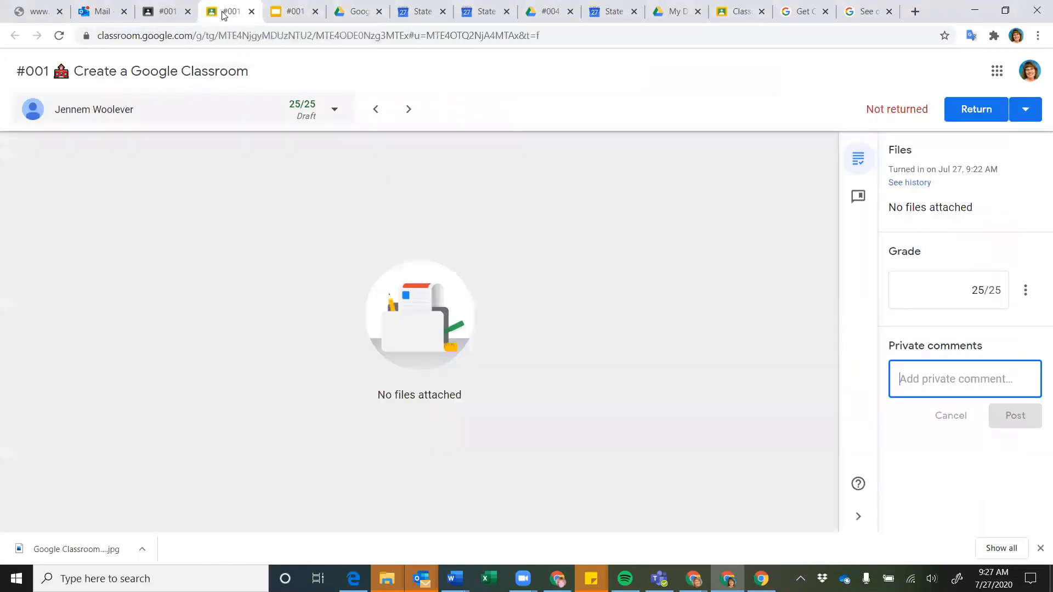
Post a private 'Great work!' comment on the first submission
text(Great work!)
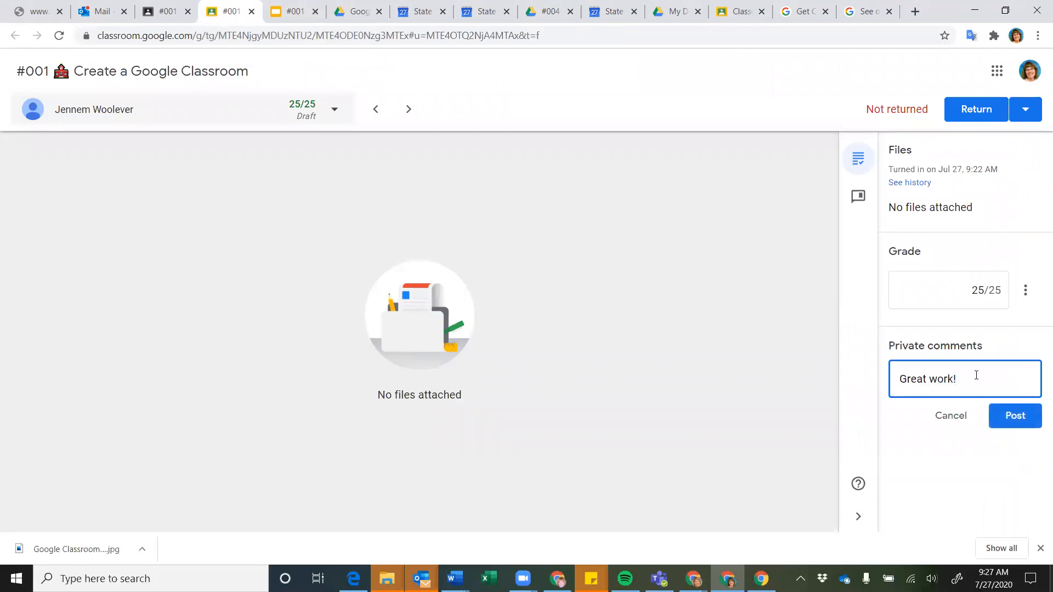
drag(961, 380, 891, 370)
click(1022, 418)
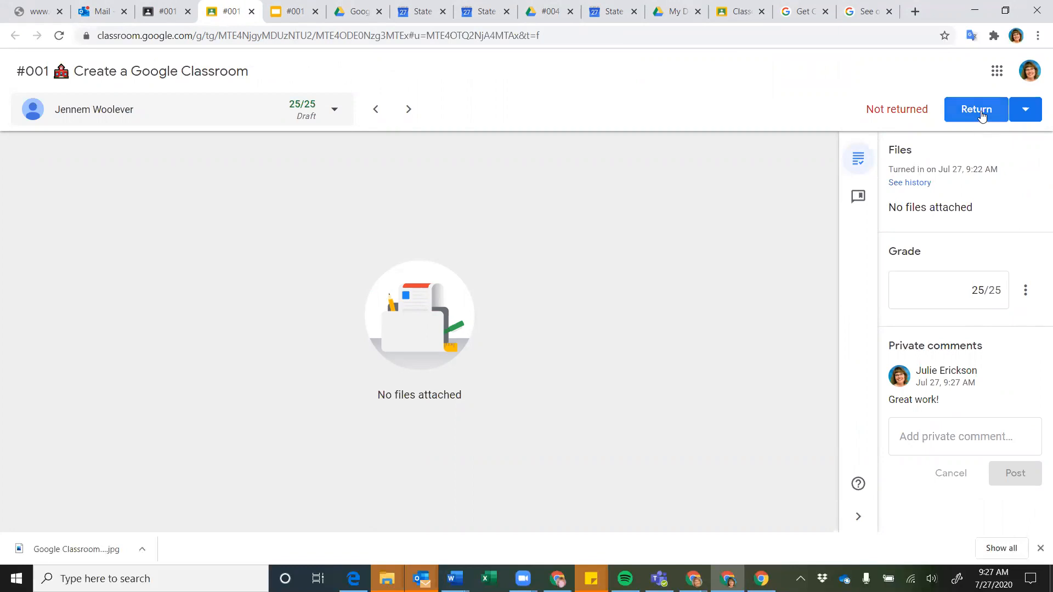
Grade the next student's submission 25/25 and comment 'Great work!'
click(407, 111)
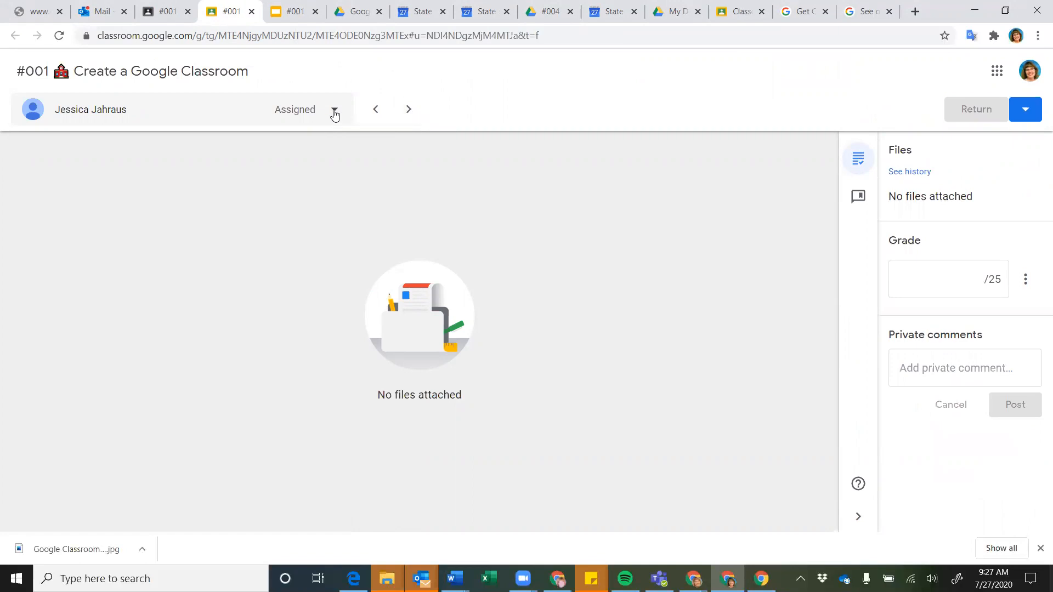
click(335, 111)
click(474, 210)
click(945, 281)
text(25)
click(955, 366)
text(Great work!)
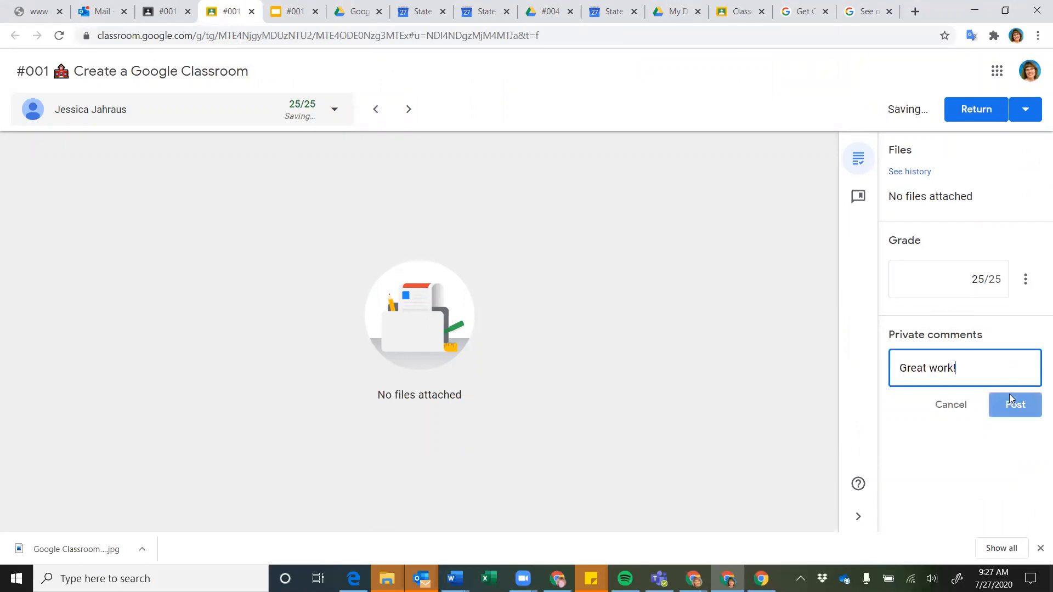
click(1015, 406)
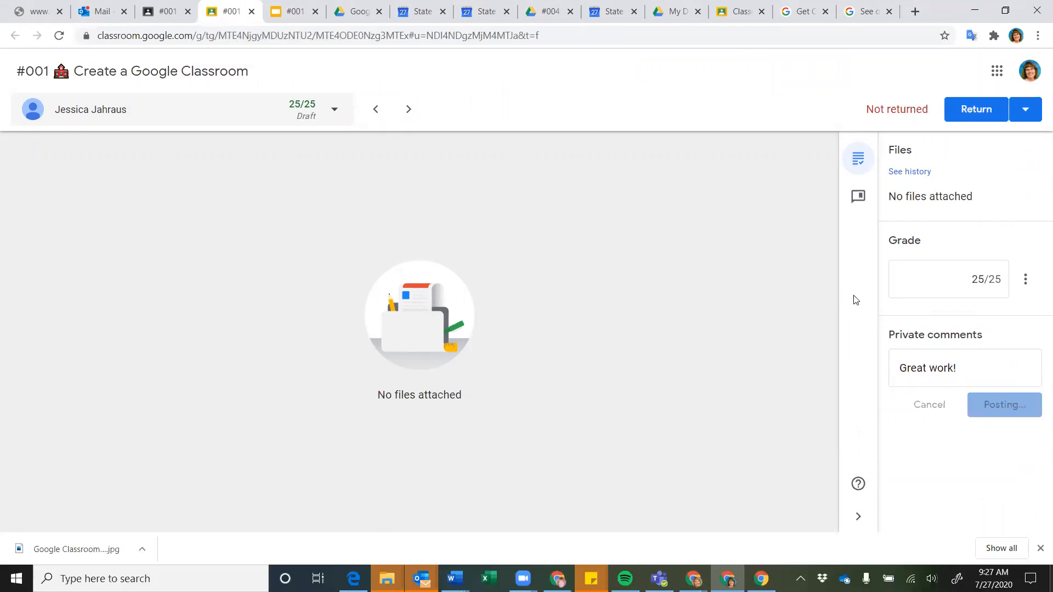
Give the following student 25/25 with a 'Great work!' private comment
click(406, 109)
click(919, 299)
text(25)
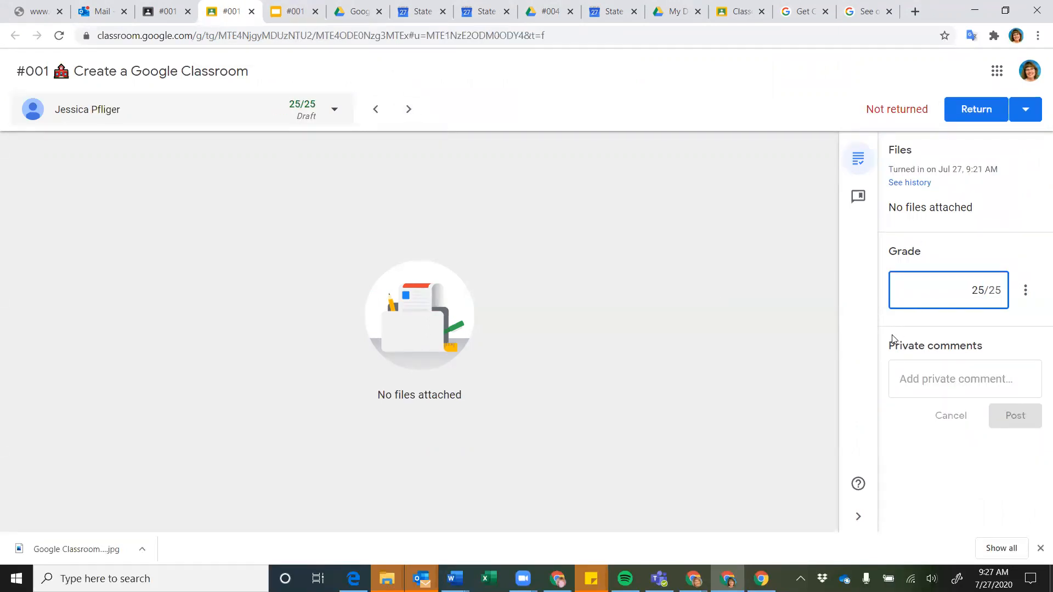
click(899, 377)
text(Great work!)
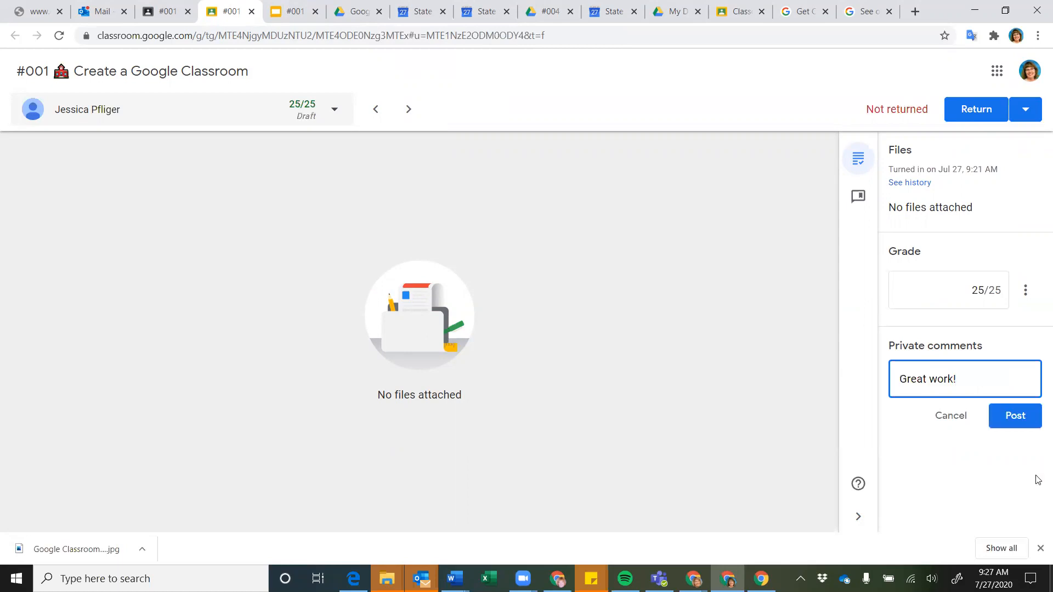
click(1012, 417)
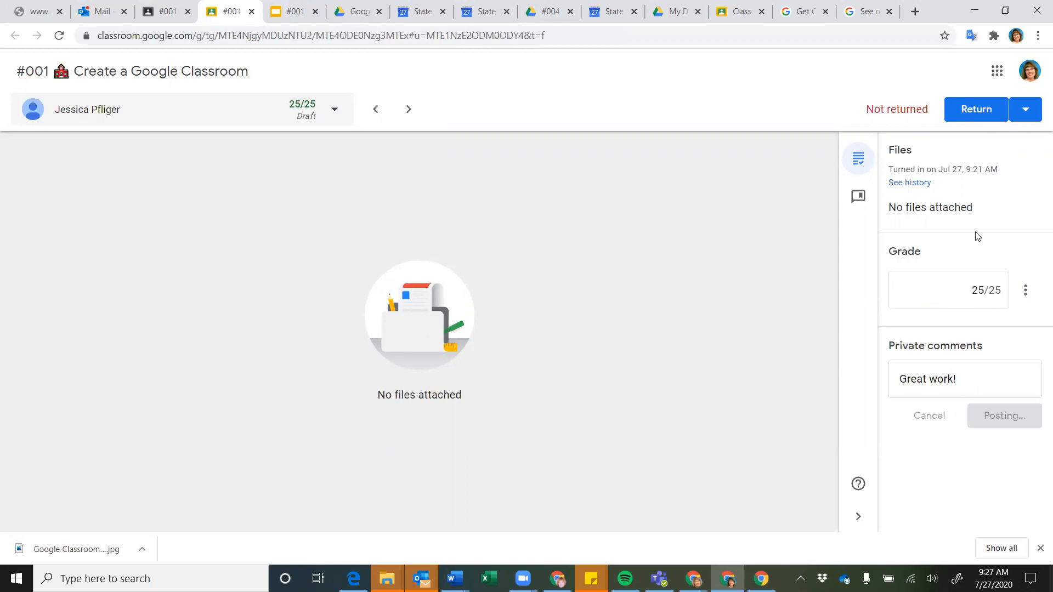
Return the four 25/25 draft submissions at once with Return multiple, then close the grading tab
click(1023, 114)
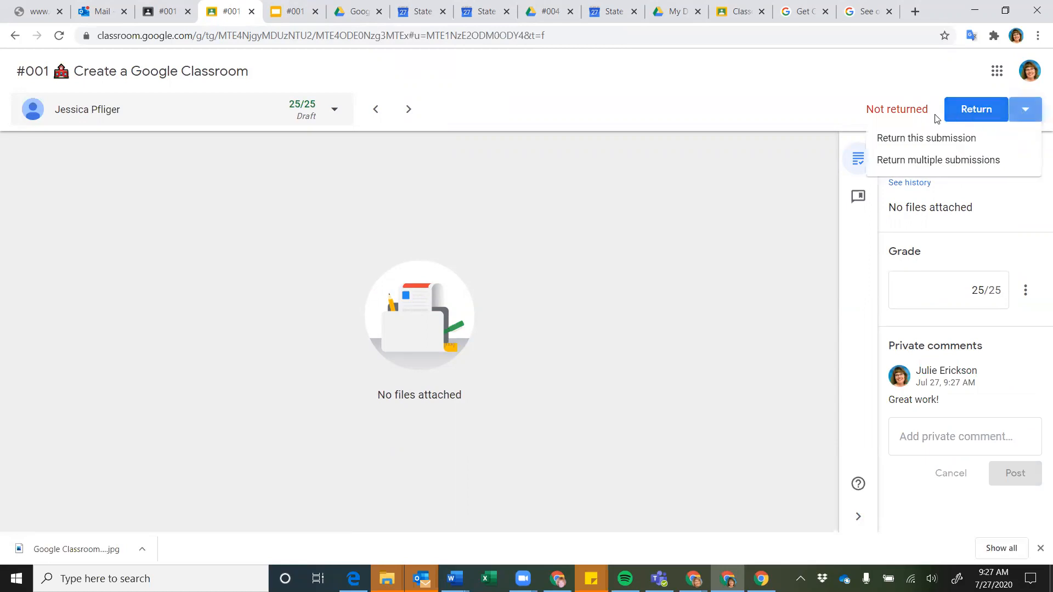
click(915, 165)
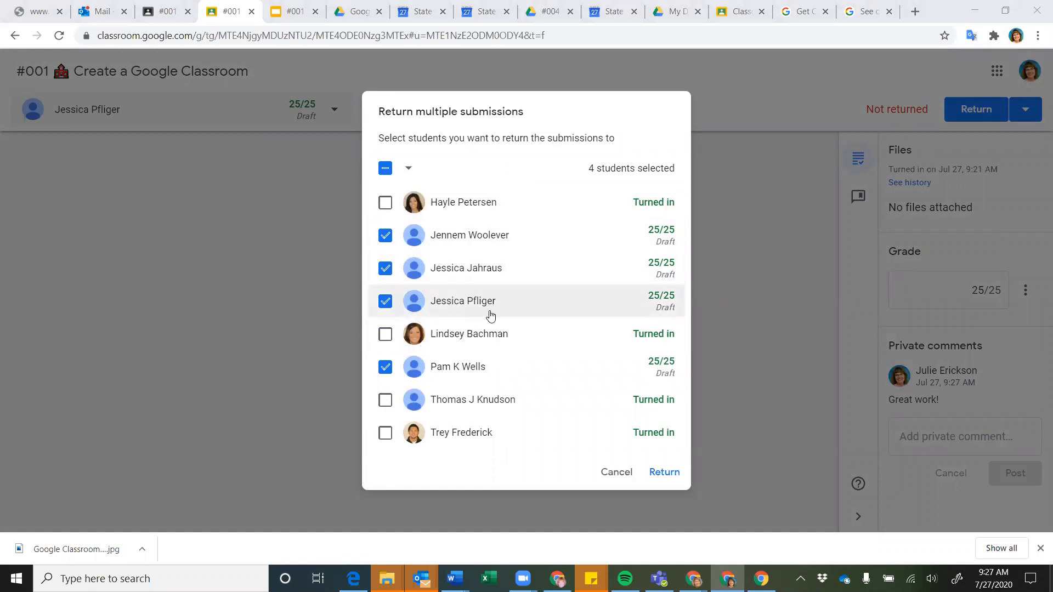
click(675, 477)
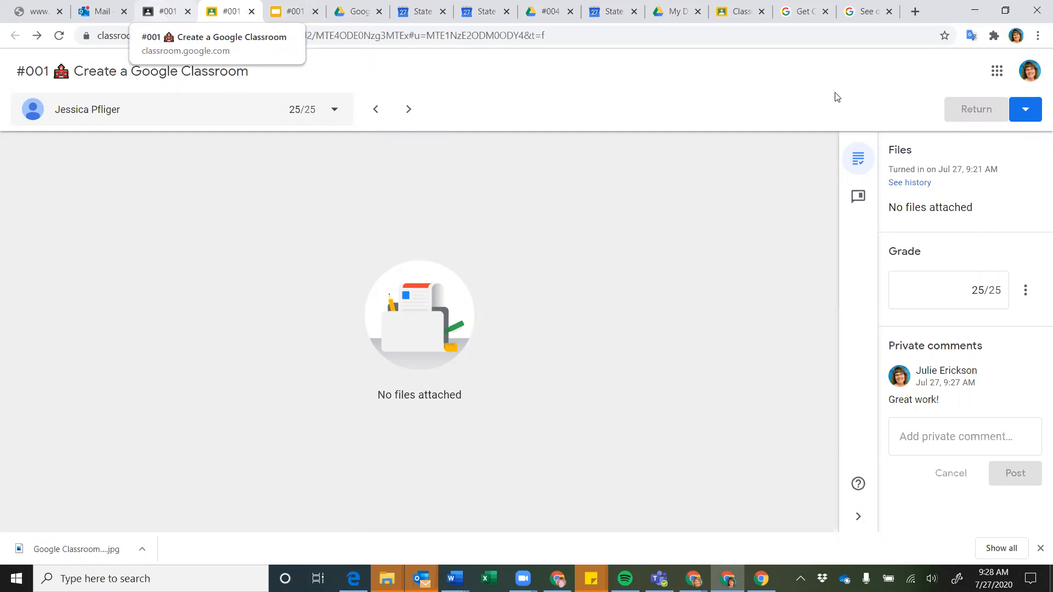
click(251, 12)
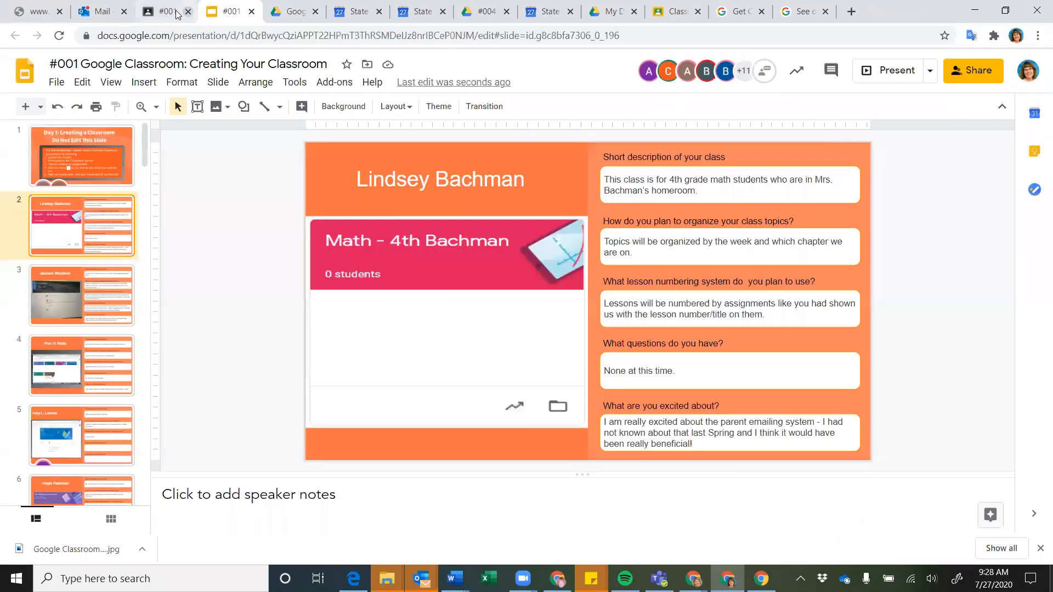
Check #001 student work (5 turned in, 4 graded), then switch to its Instructions page
click(168, 12)
scroll(438, 212, up, 10)
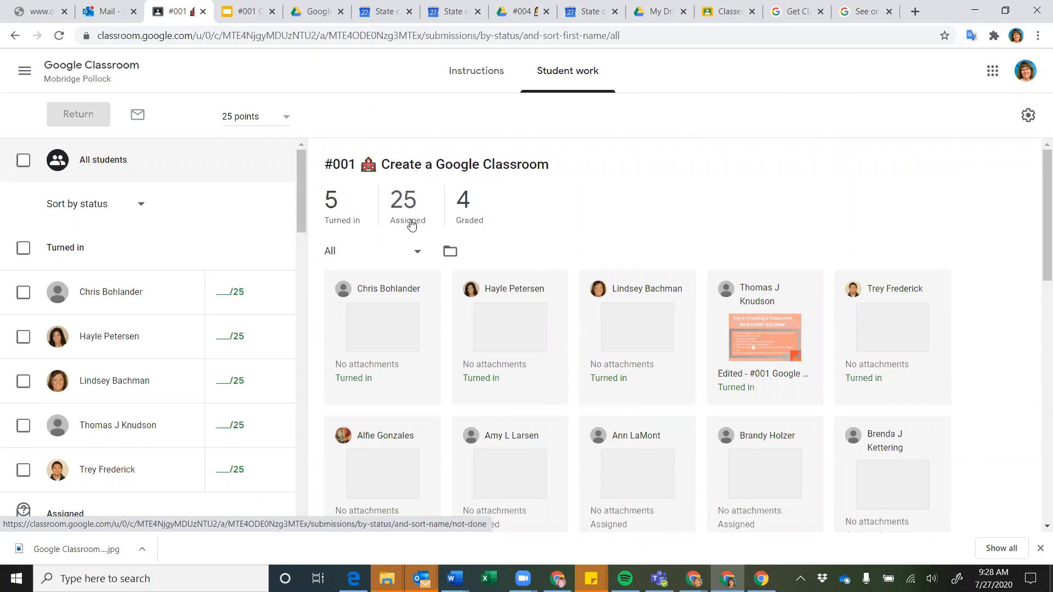
click(416, 251)
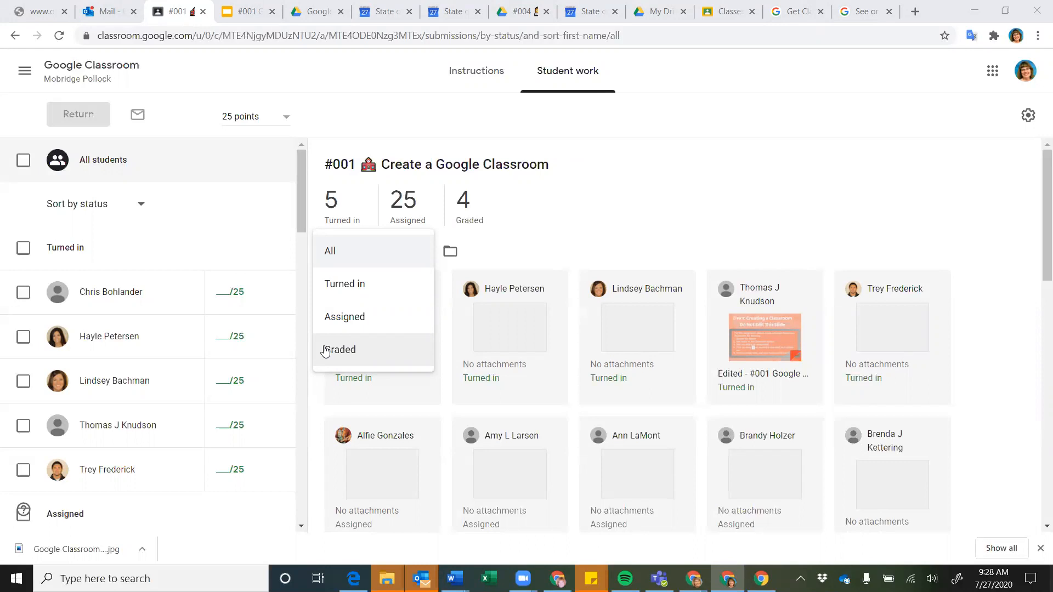
click(478, 70)
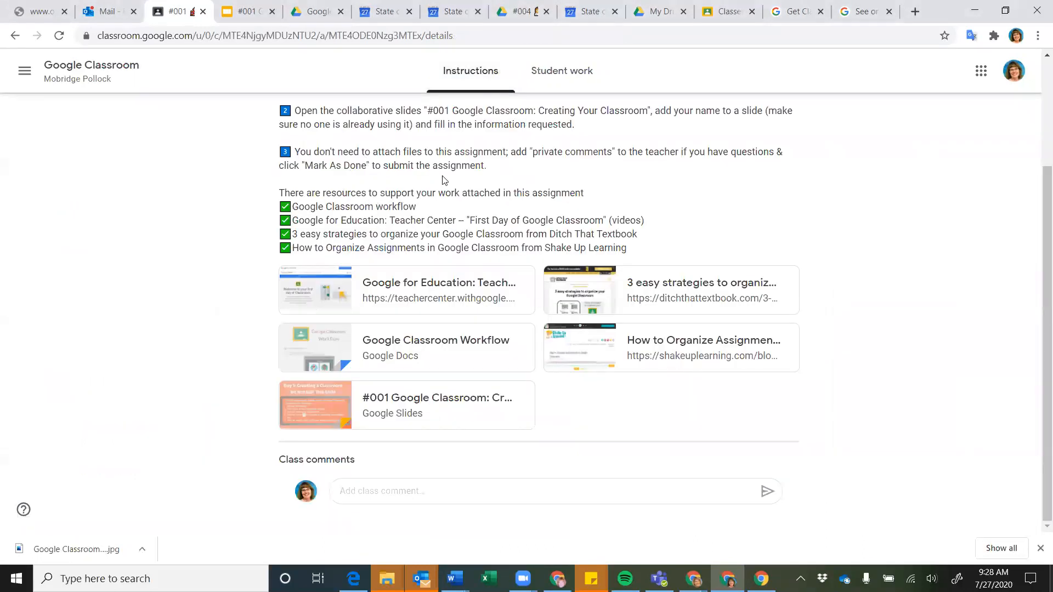
Open the #001 assignment's edit form and place the cursor in its instructions
scroll(548, 133, up, 2)
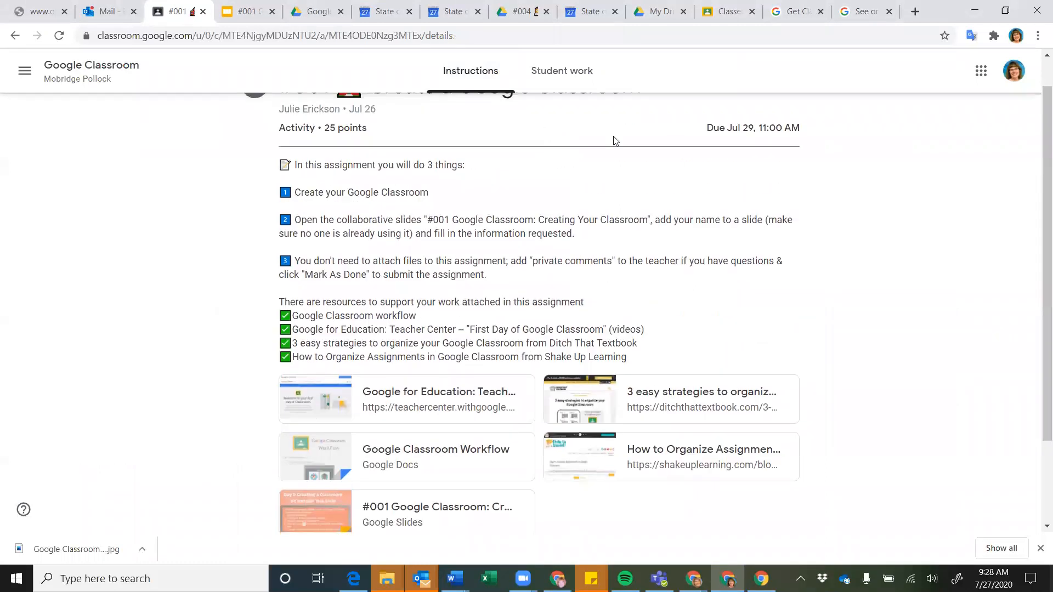
scroll(685, 136, up, 1)
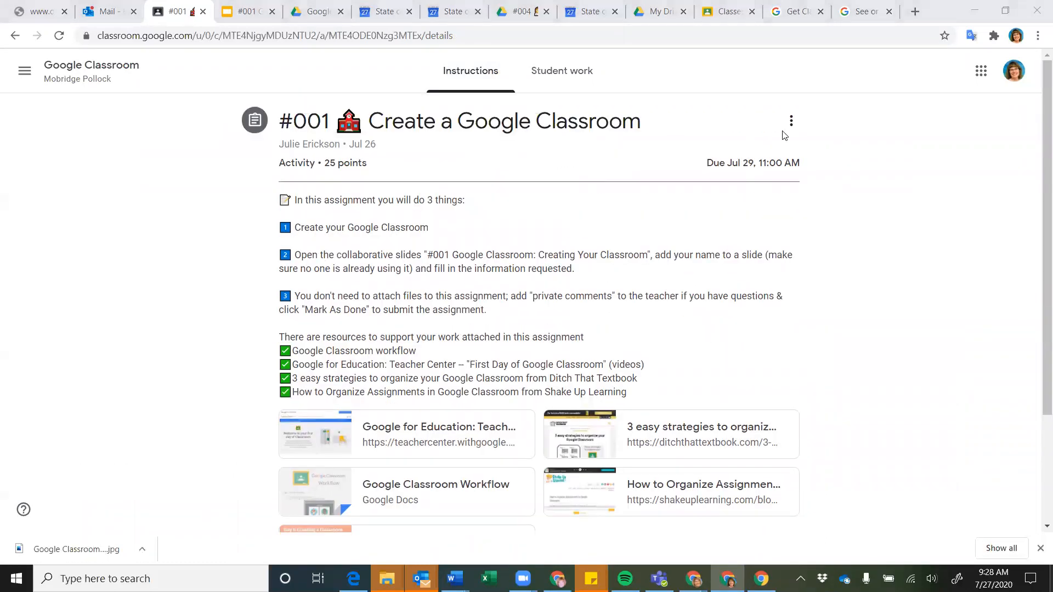
click(791, 121)
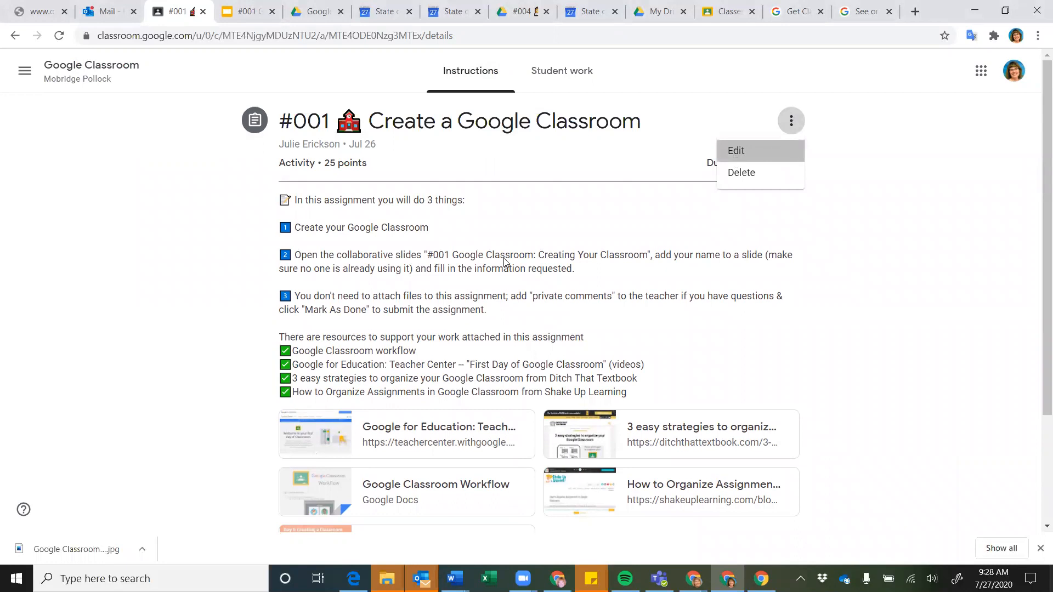
click(737, 151)
scroll(183, 326, down, 1)
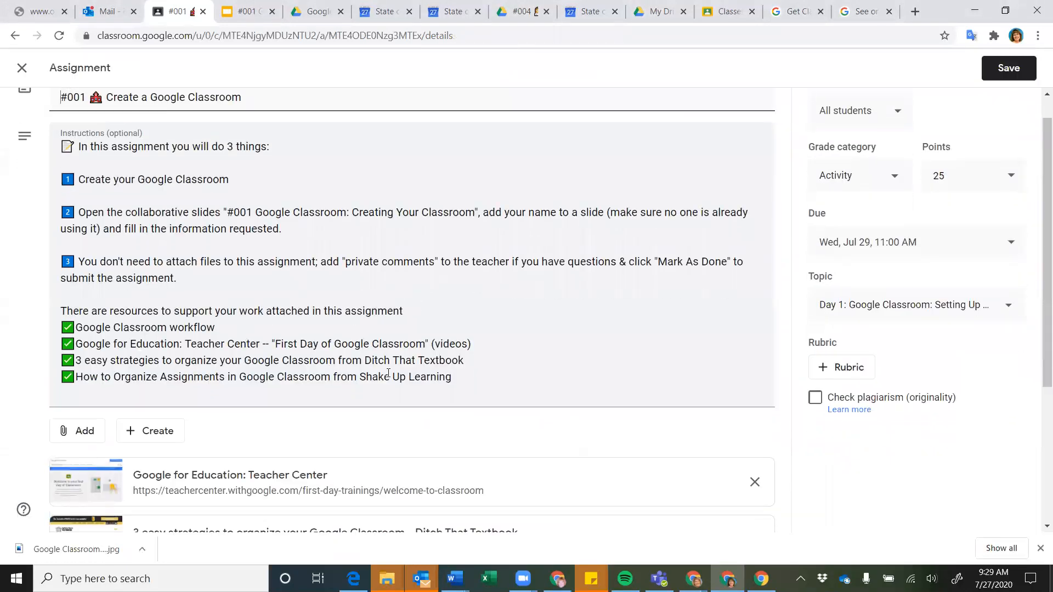
click(460, 380)
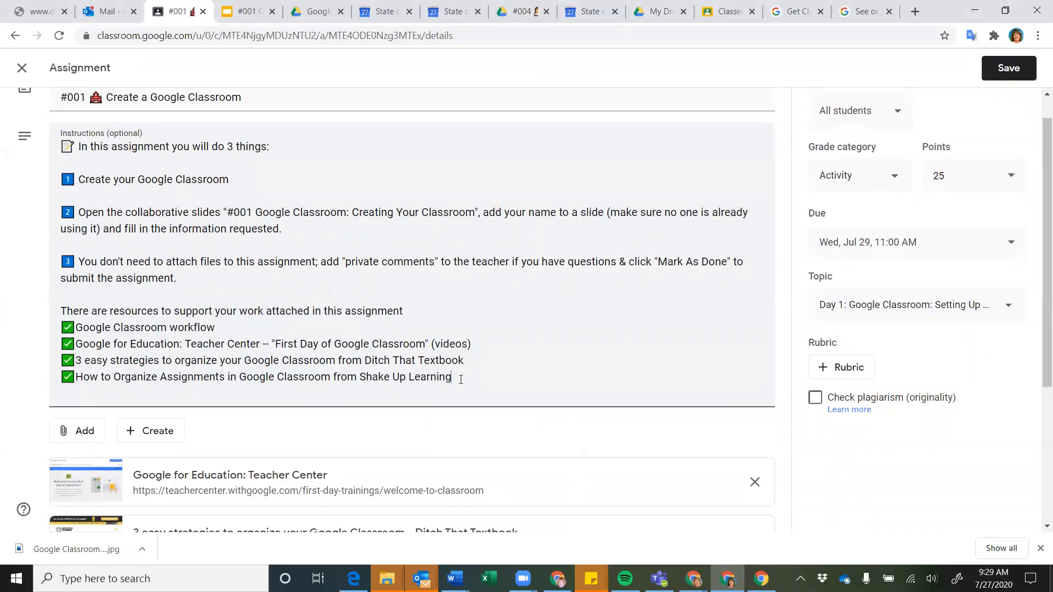
Append a check-mark line 'Try Googling for other ideas' to the #001 instructions and save
key(Return)
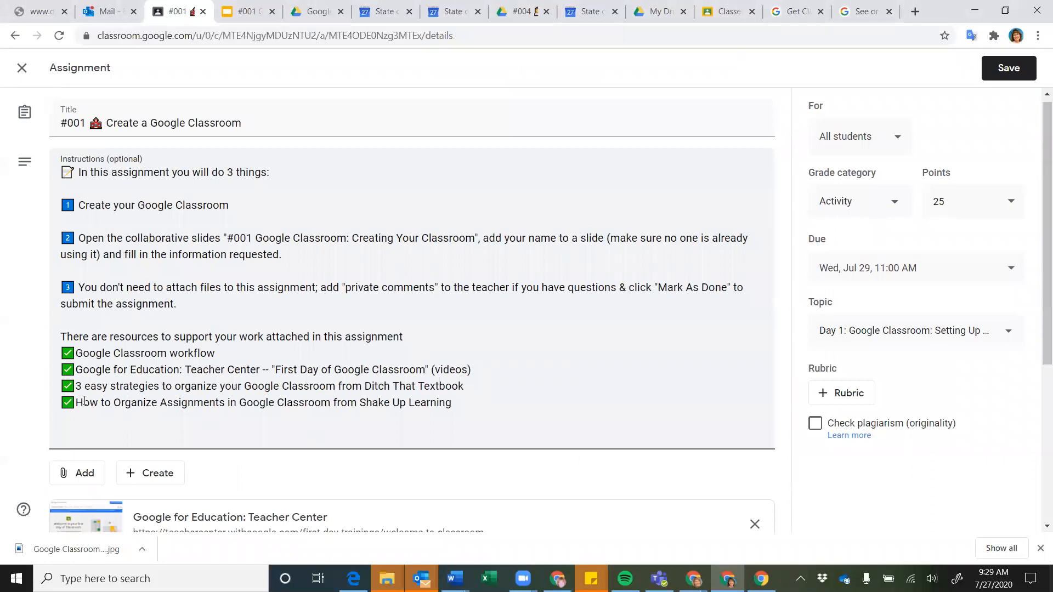
double_click(62, 401)
key(ctrl+c)
click(67, 423)
key(ctrl+v)
text(Try Googling for other ideas)
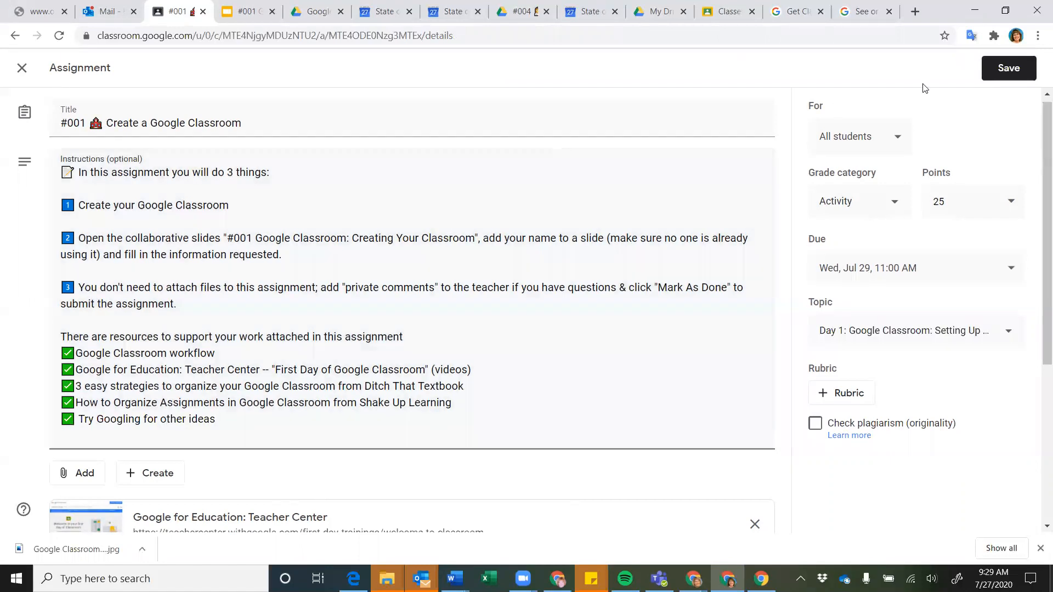
click(1012, 69)
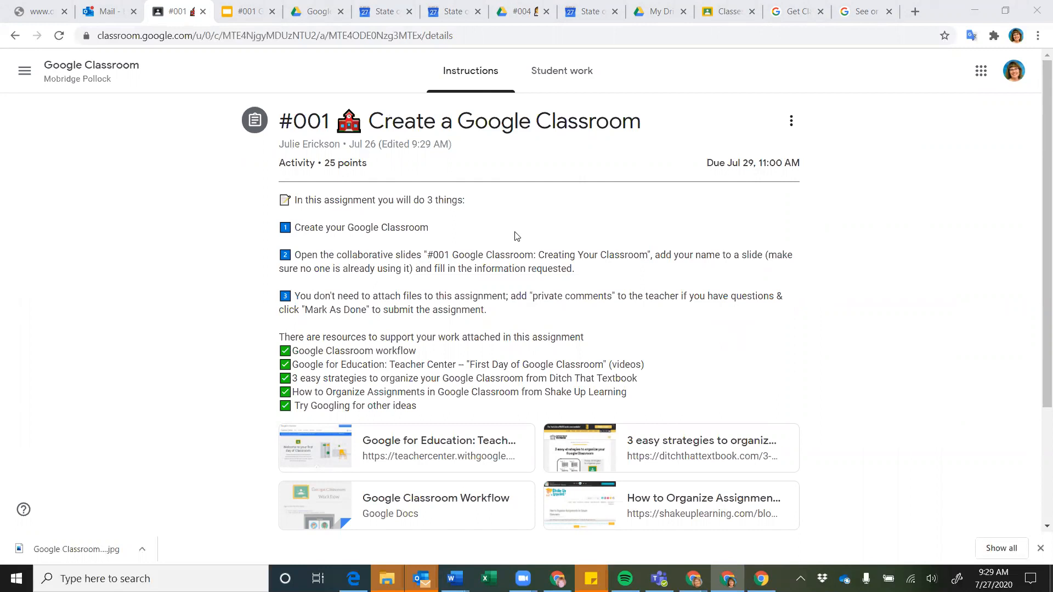
From the class Grades table, view the student's turned-in #004 Instructions & Routines submission
click(69, 77)
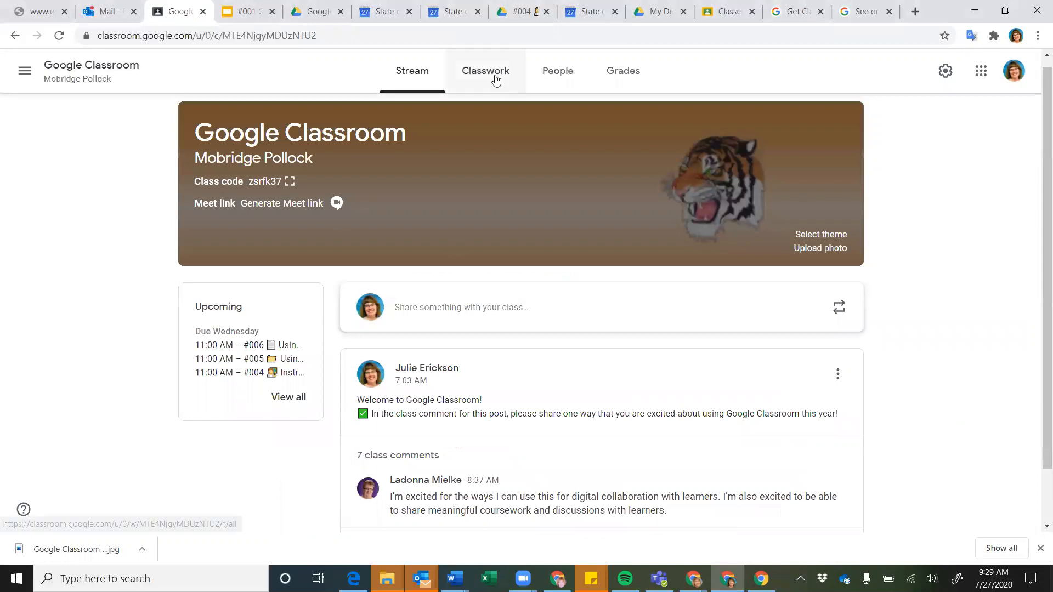
click(631, 77)
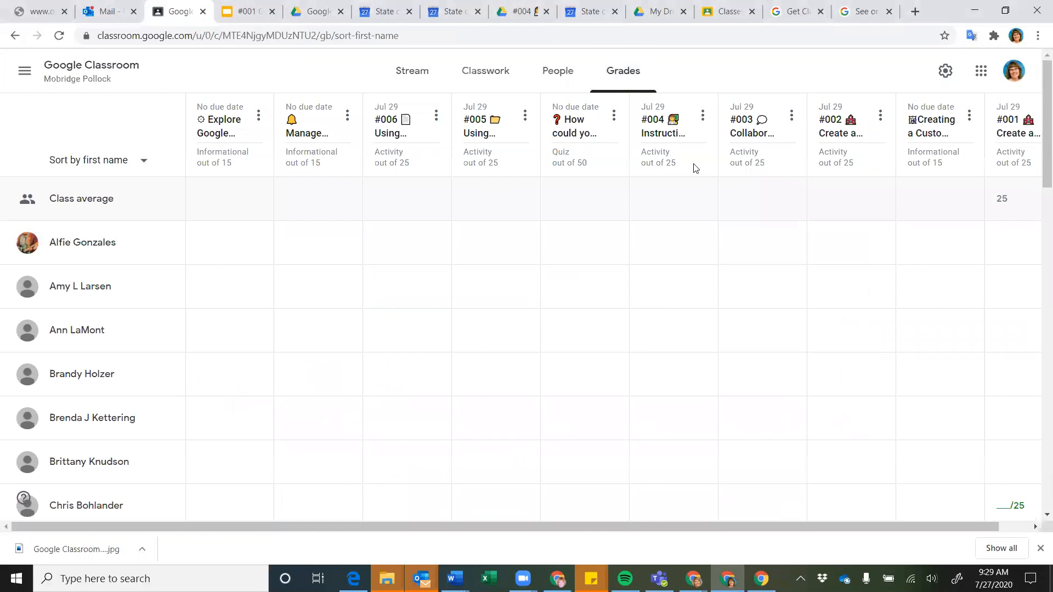
scroll(675, 353, down, 12)
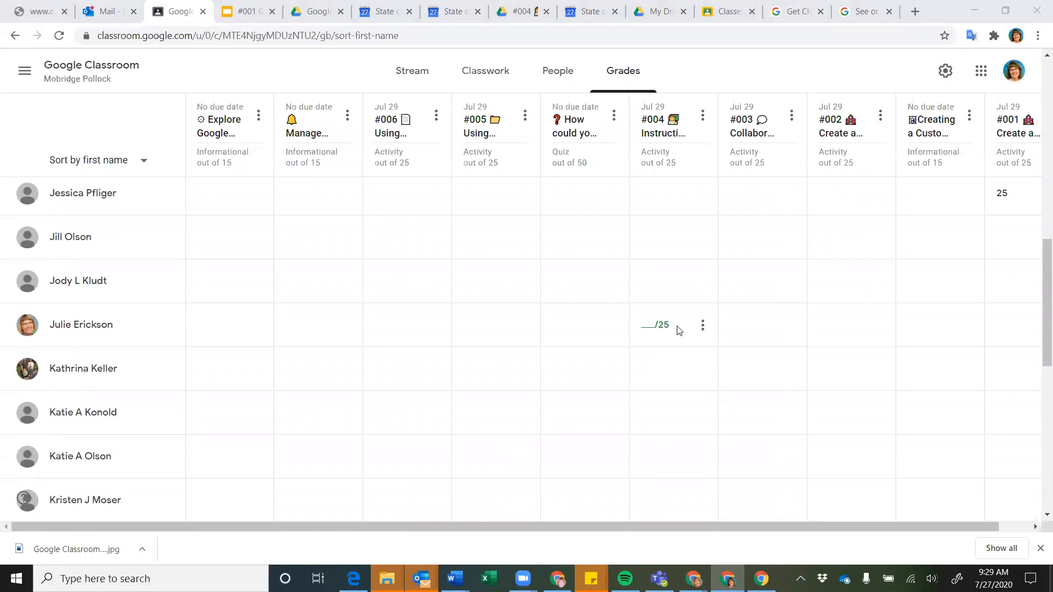
click(703, 328)
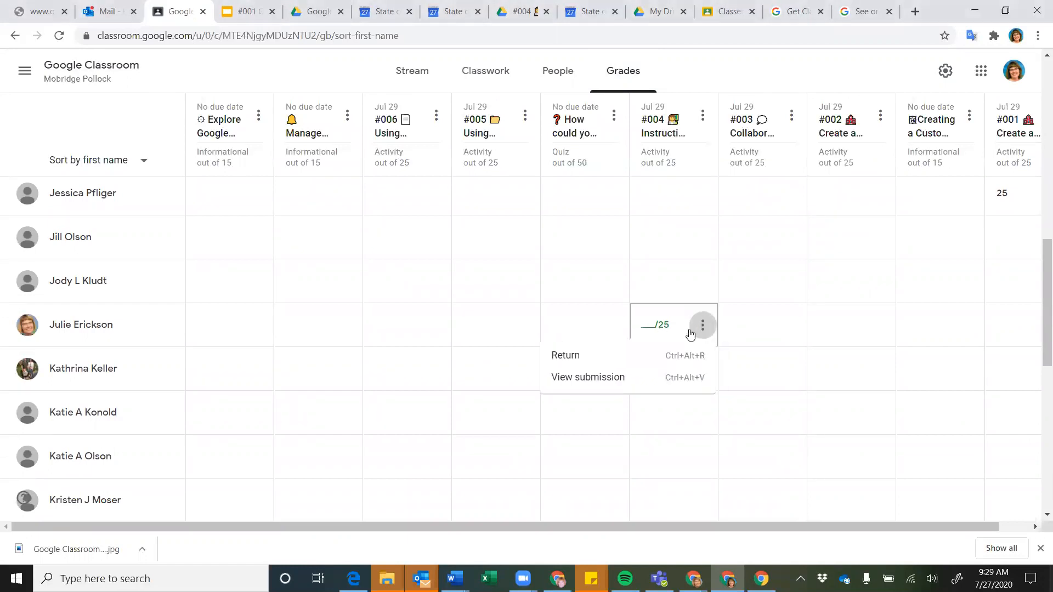
click(595, 377)
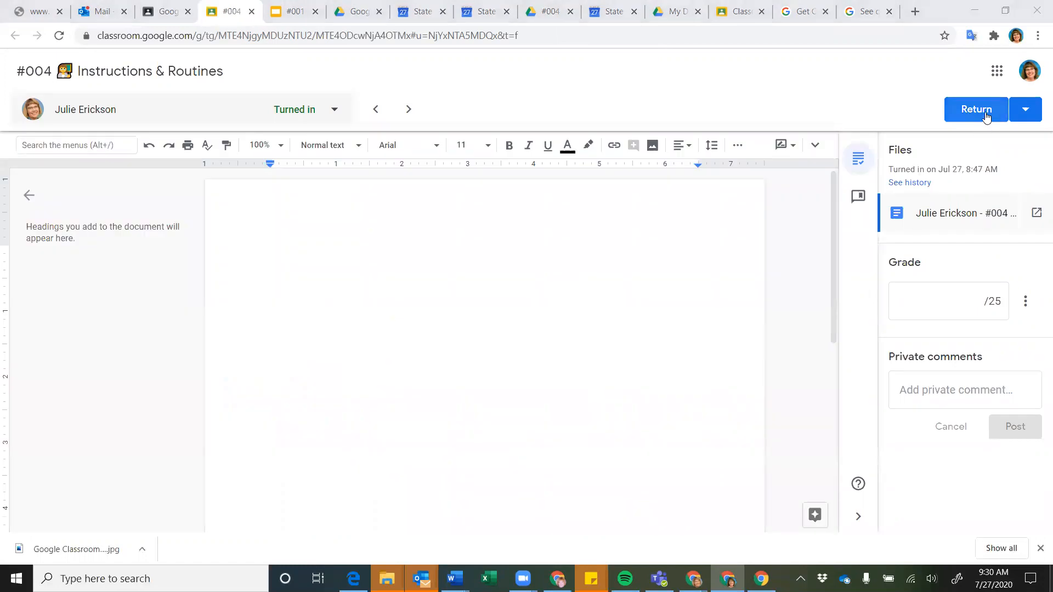
Post the private comment 'Please do something...' on the #004 submission
click(917, 391)
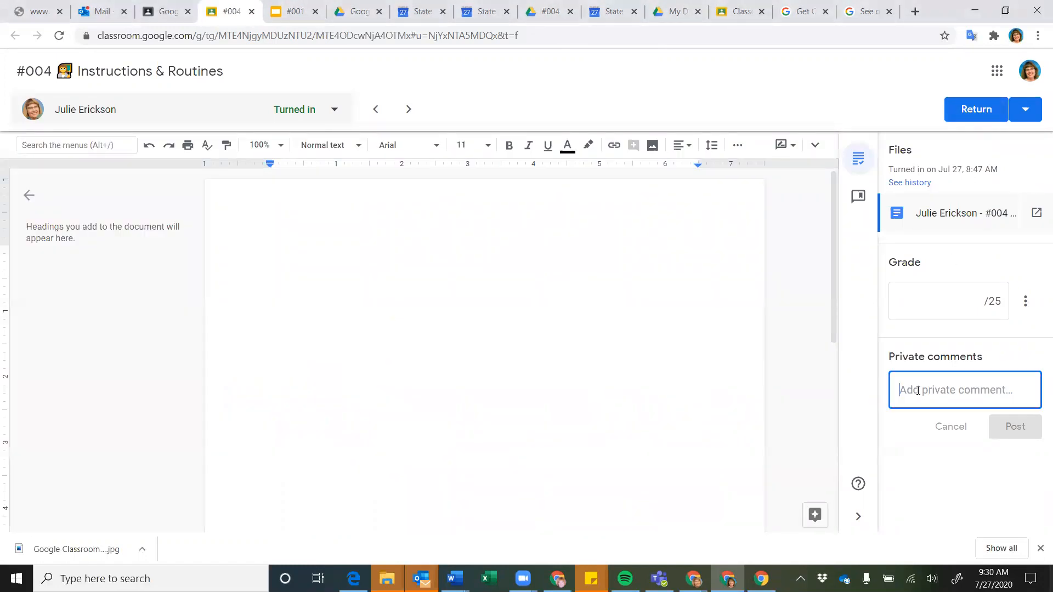
text(P)
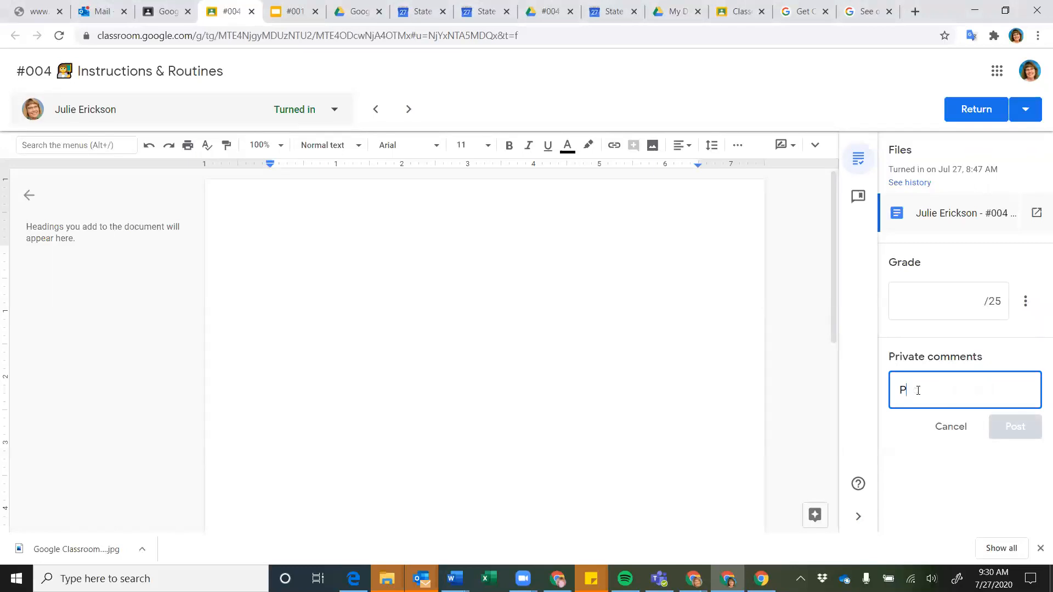
text(lease do something...)
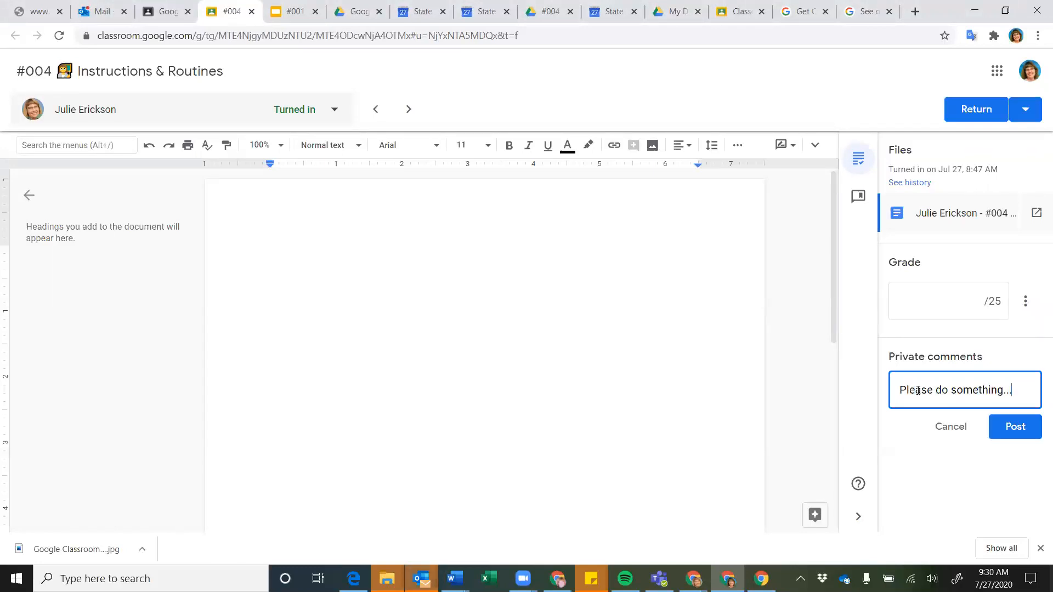
click(983, 111)
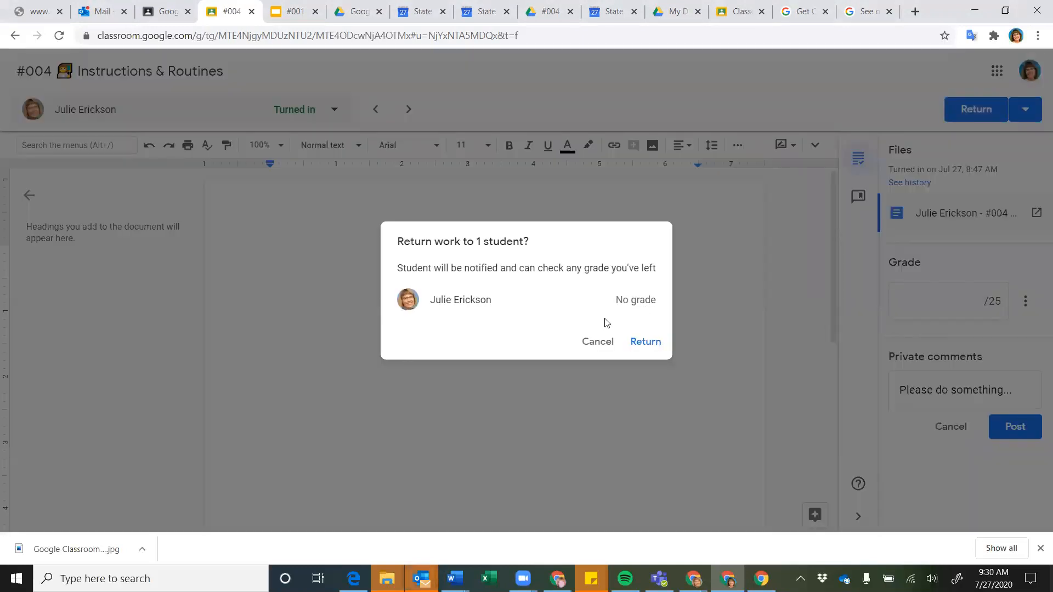
click(587, 343)
right_click(1036, 429)
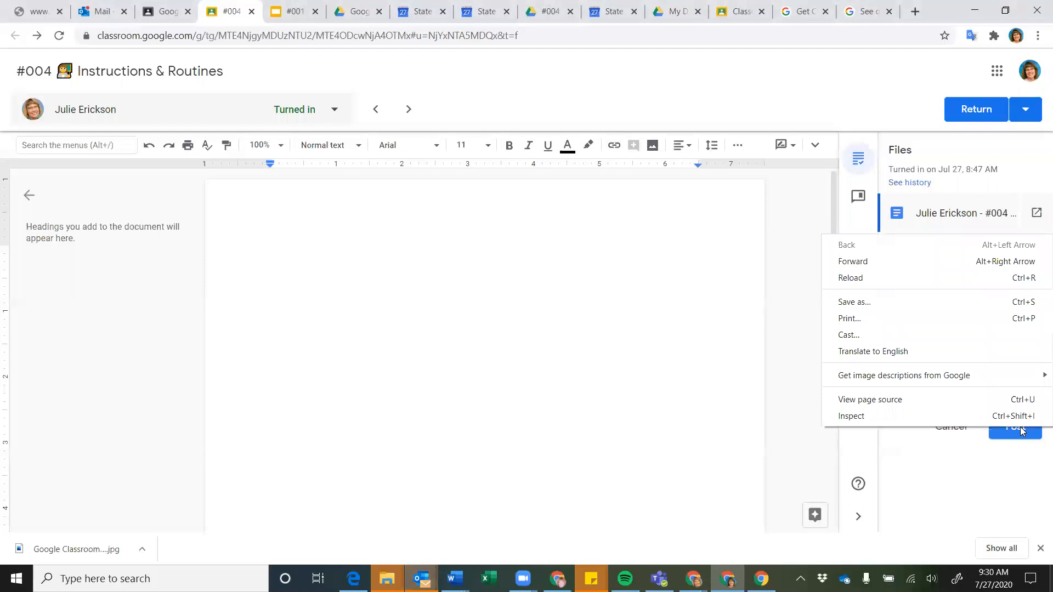
click(1016, 432)
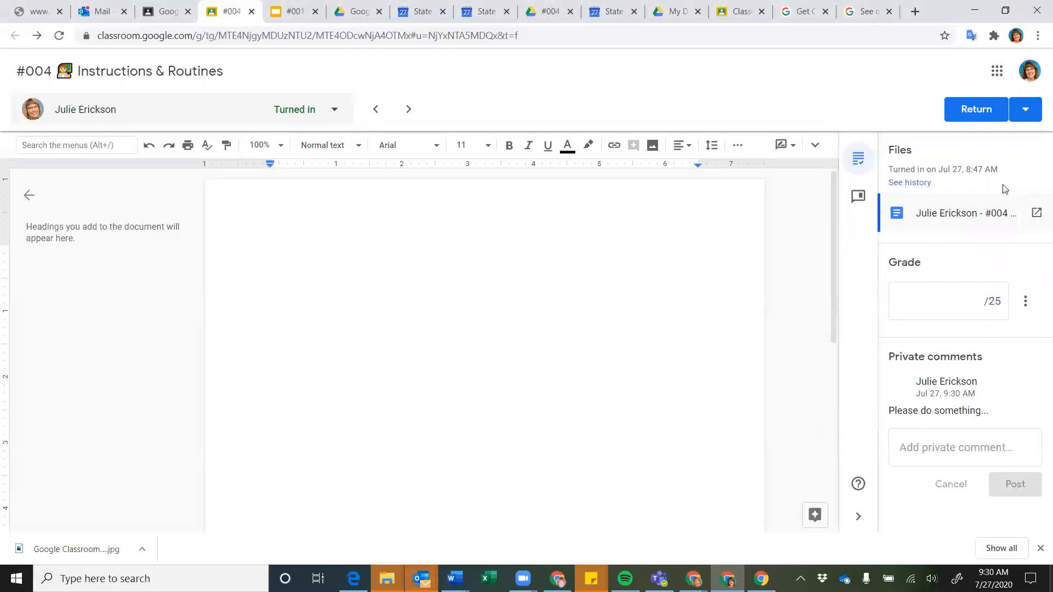
Return the #004 submission to the student ungraded, then go back to the grades page
click(1026, 110)
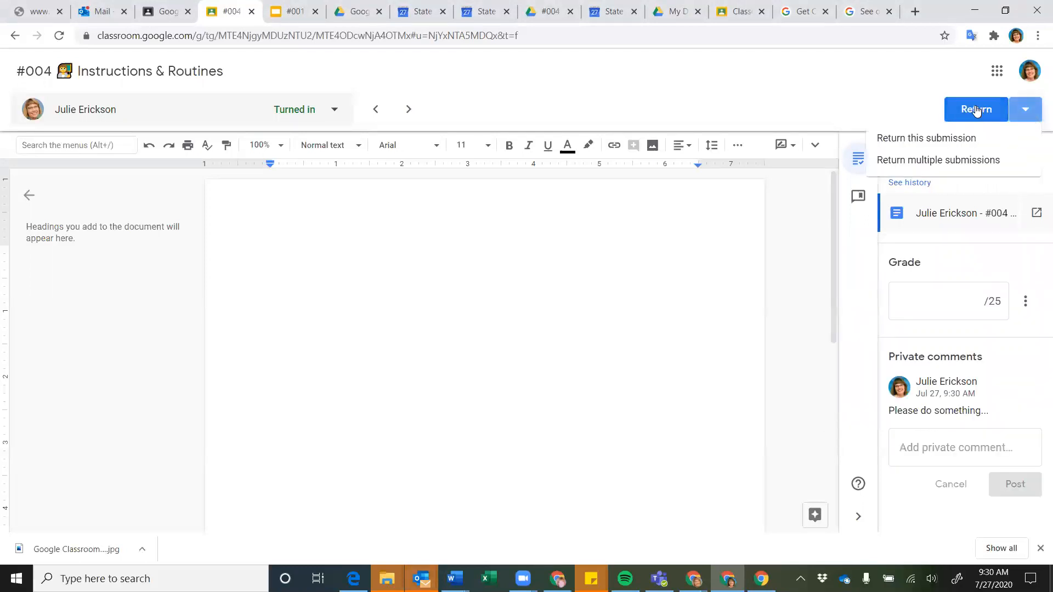
click(987, 111)
click(978, 111)
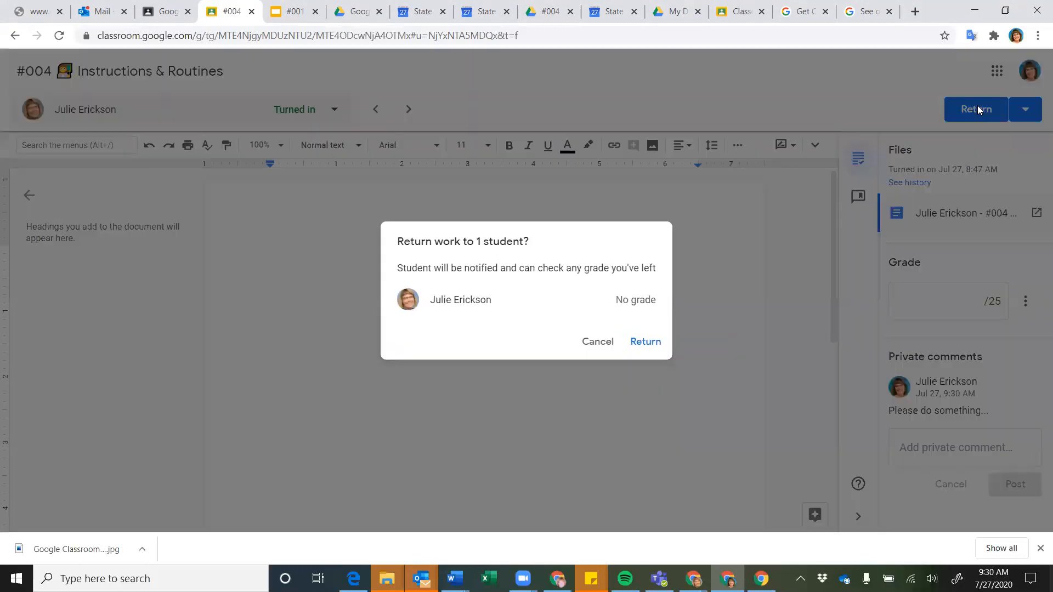
click(641, 342)
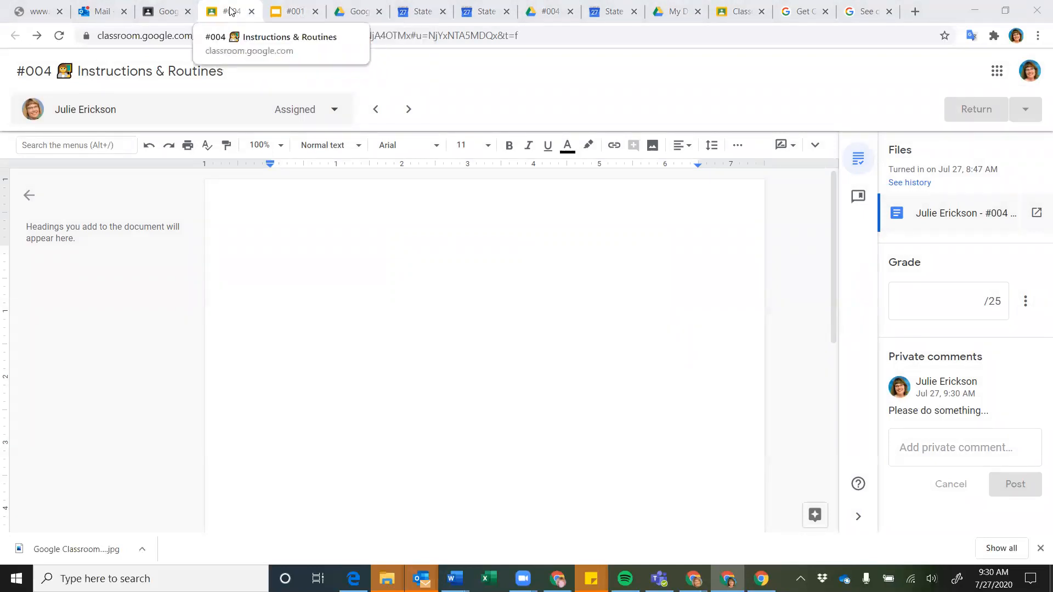
click(165, 12)
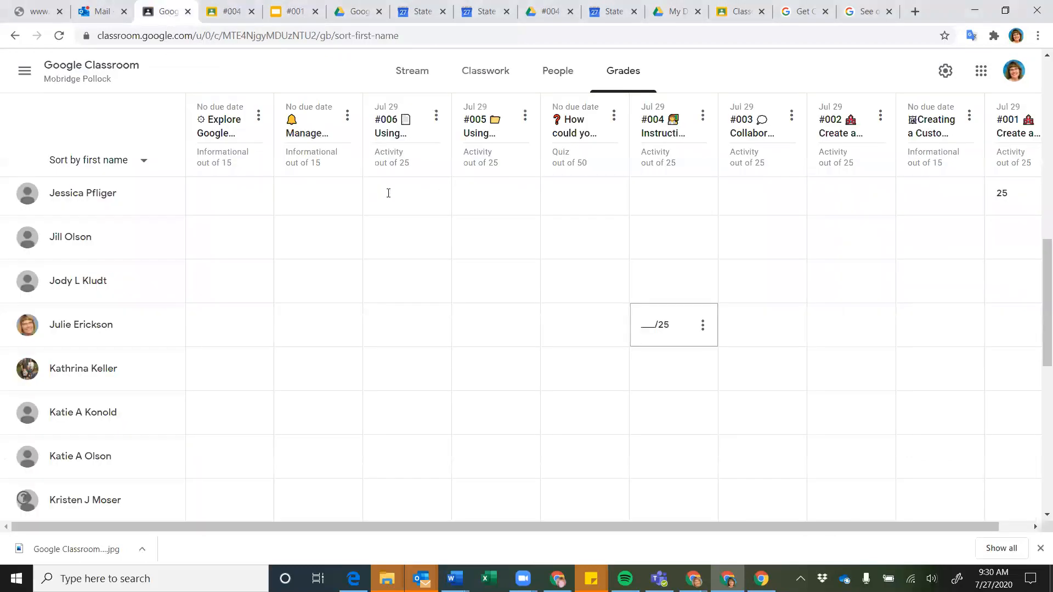
Switch to the class Stream page and scroll down to the welcome post
click(412, 70)
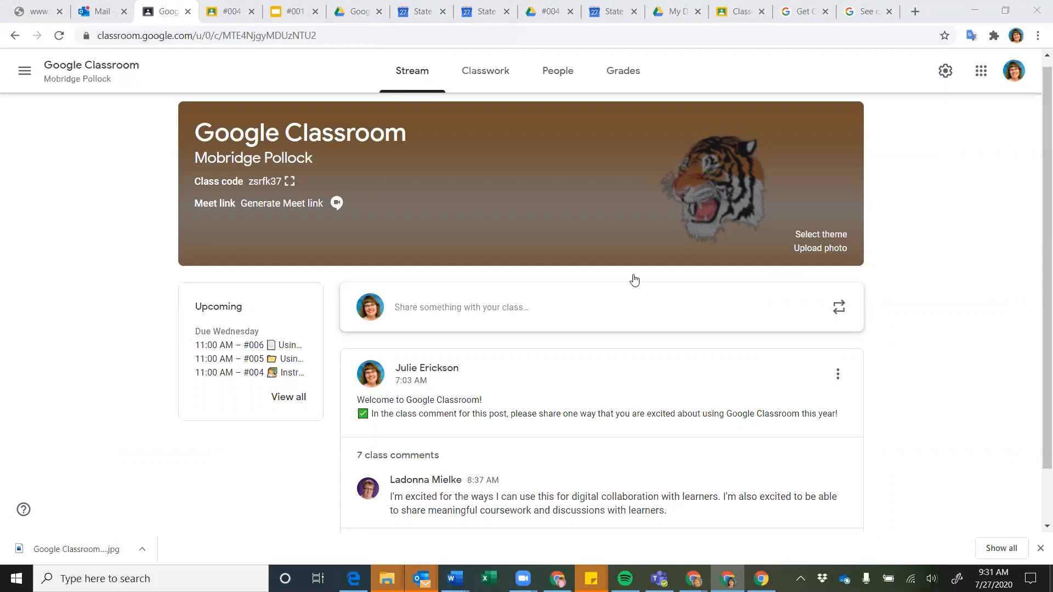
scroll(708, 322, down, 1)
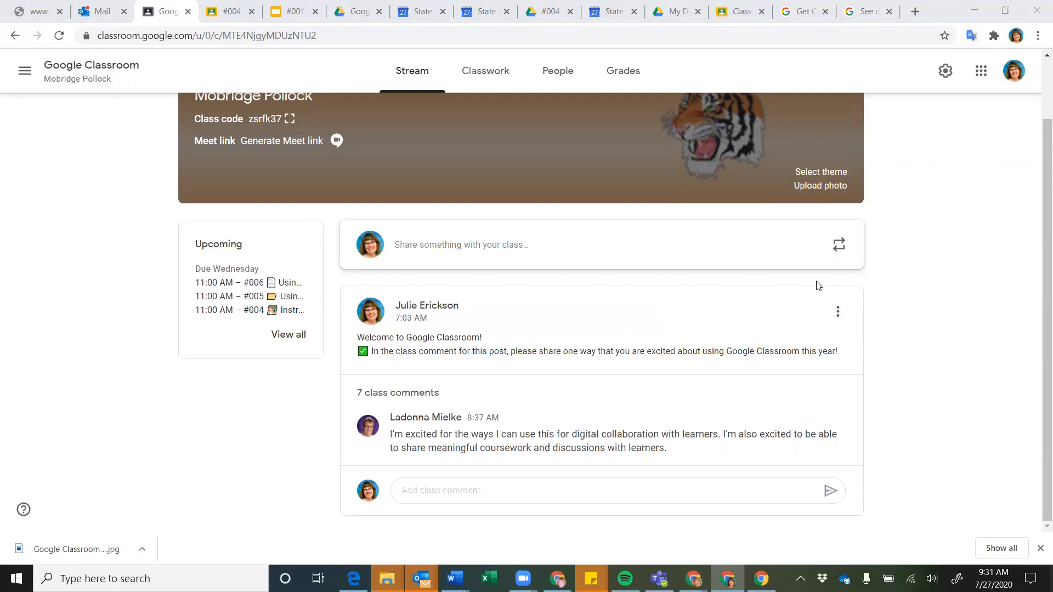
Show the Classwork page listing Day 1 activities #001–#006 and the Day 1 Bonus Material topic
click(495, 76)
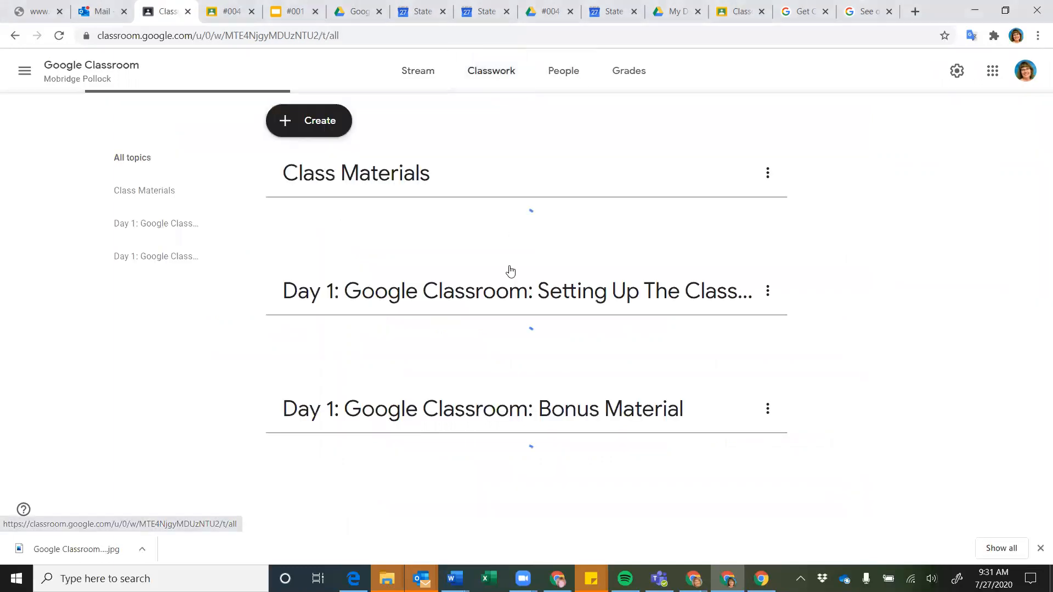
scroll(238, 391, down, 5)
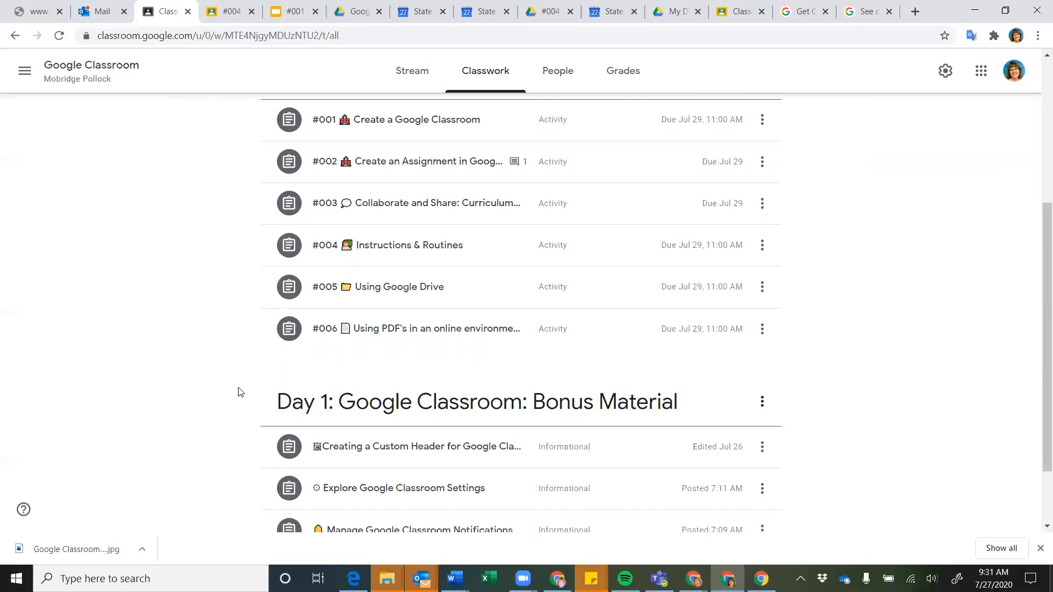
scroll(196, 339, down, 2)
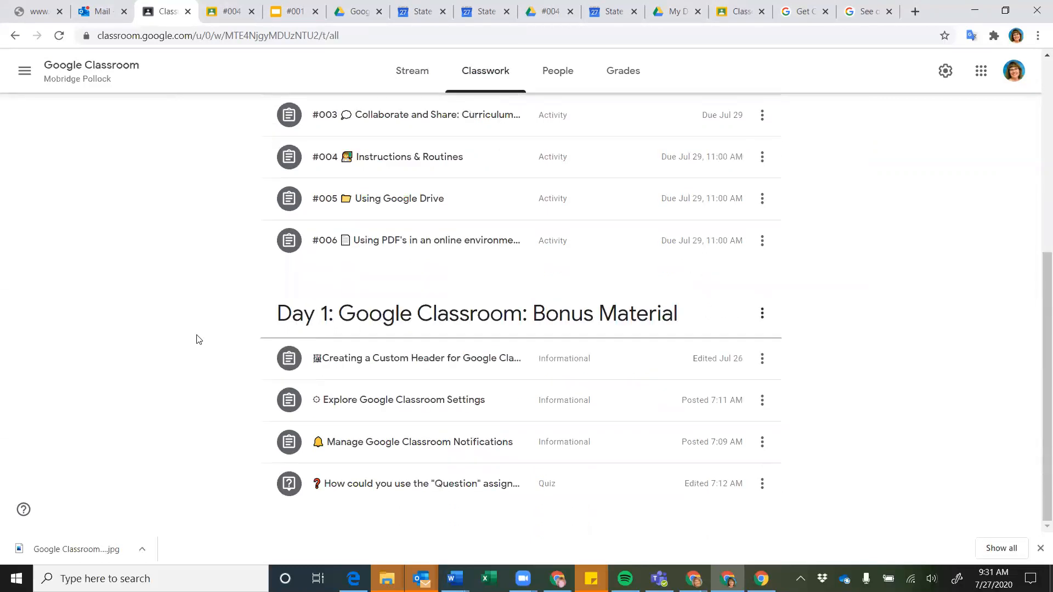